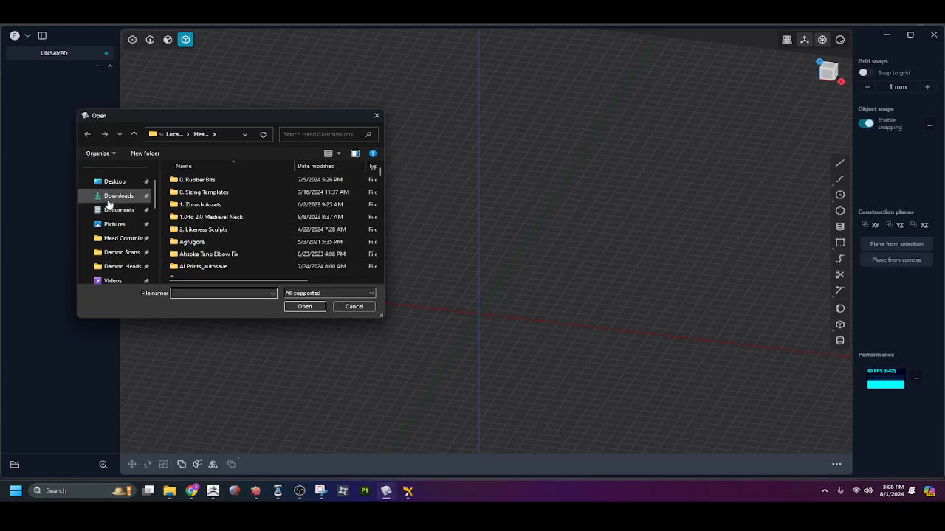
Import the sketch reference image from the Downloads folder and scale it up uniformly by a factor of about 12.68
click(108, 197)
double_click(190, 193)
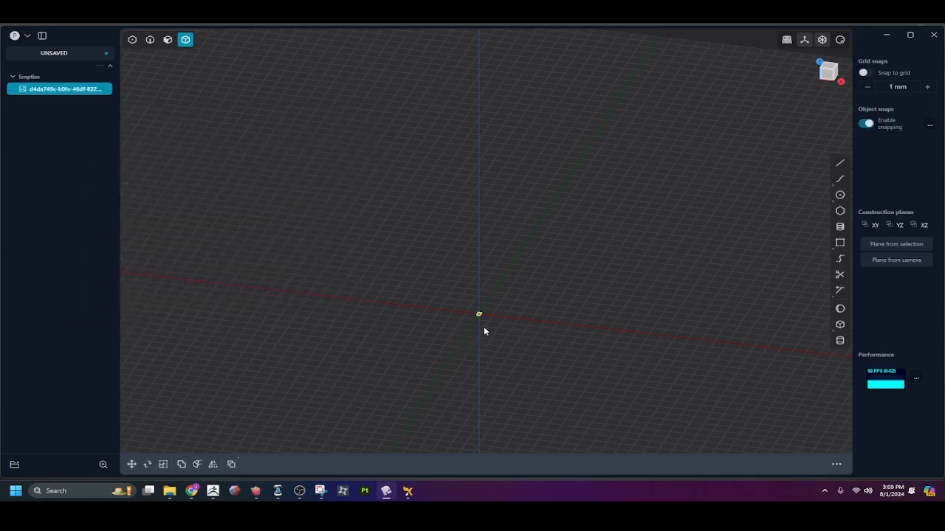
scroll(485, 330, up, 5)
key(s)
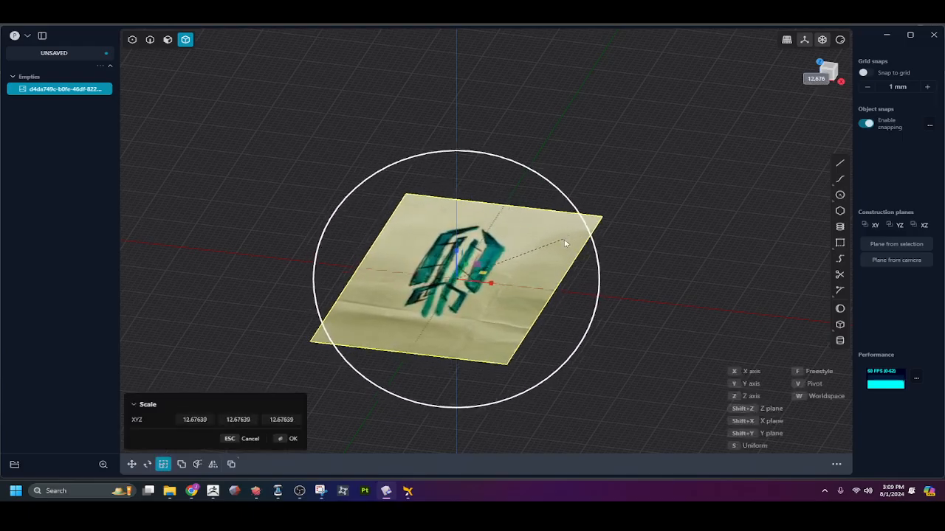
click(565, 247)
Rotate the reference image -90 degrees about the negative X axis so the sketch stands upright
key(r)
key(x)
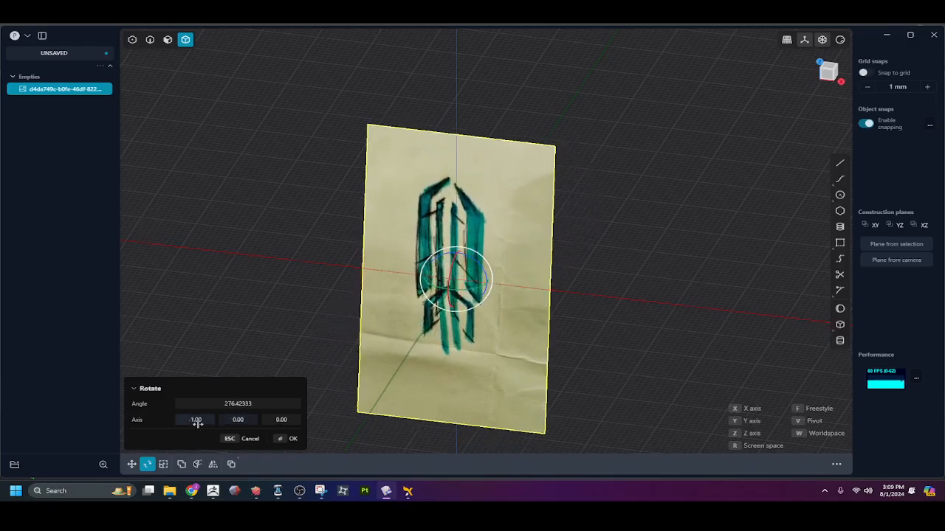
click(236, 404)
key(BackSpace)
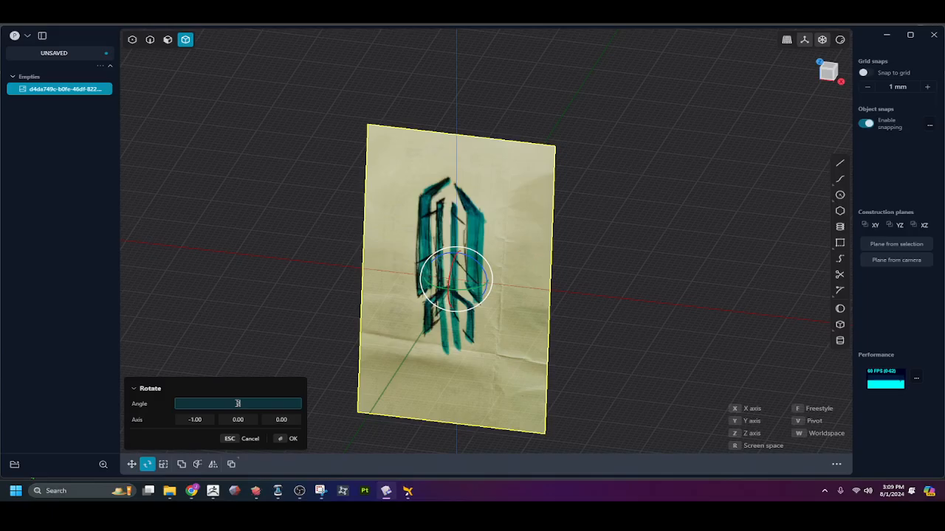
text(280)
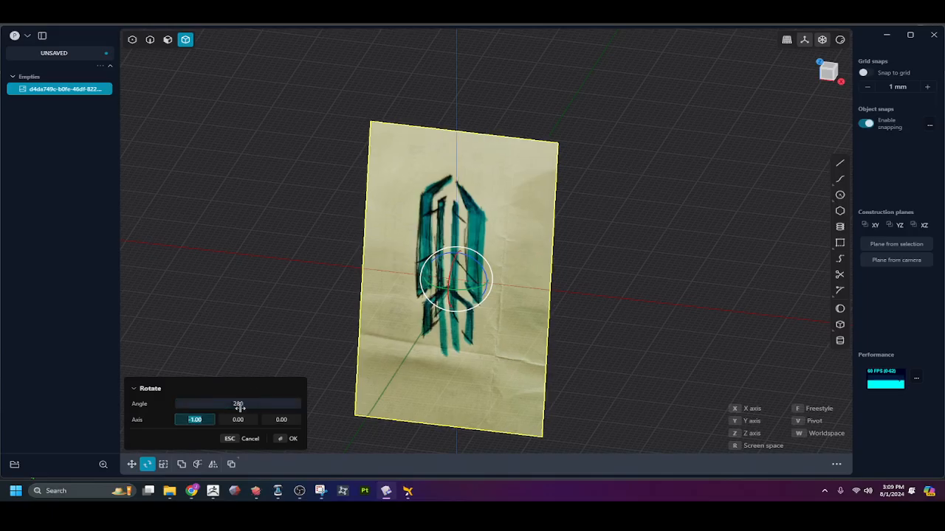
click(262, 400)
middle_drag(390, 363, 325, 349)
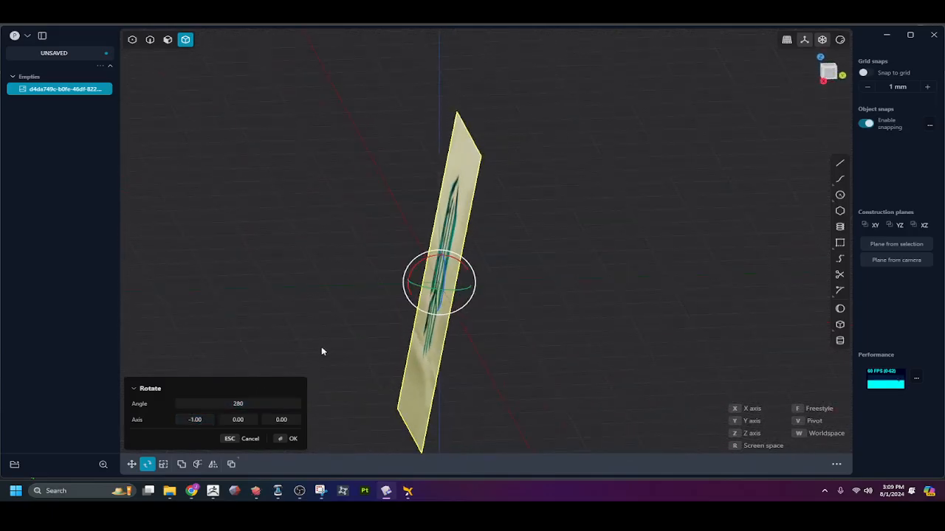
click(239, 406)
text(90)
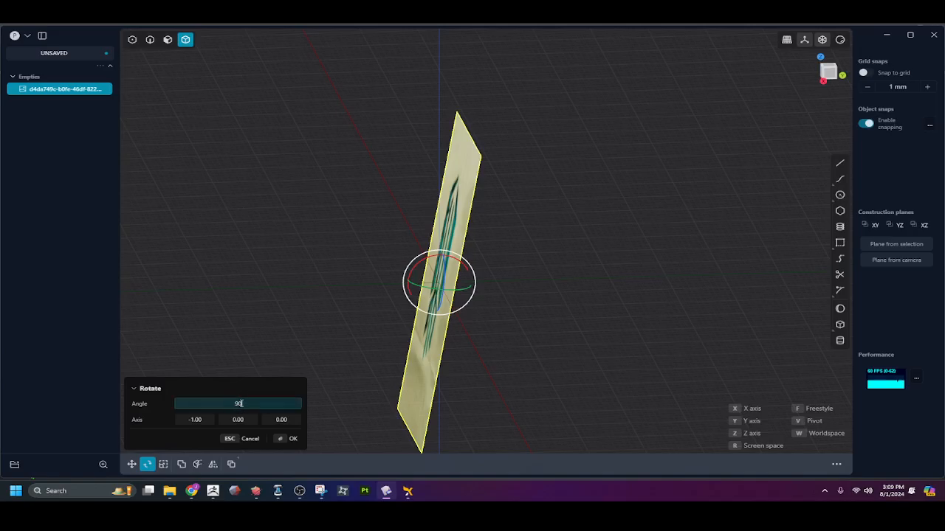
key(Tab)
middle_drag(317, 347, 404, 338)
click(224, 404)
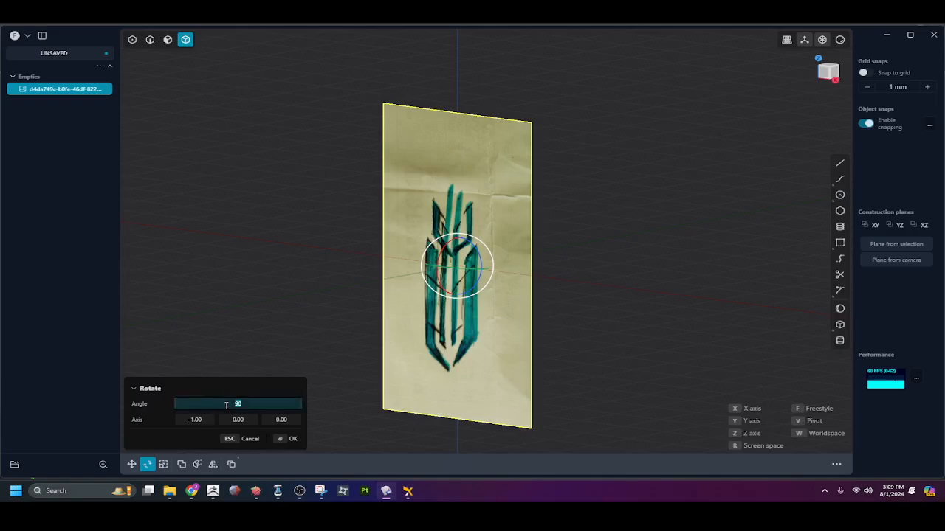
text(-9)
key(Tab)
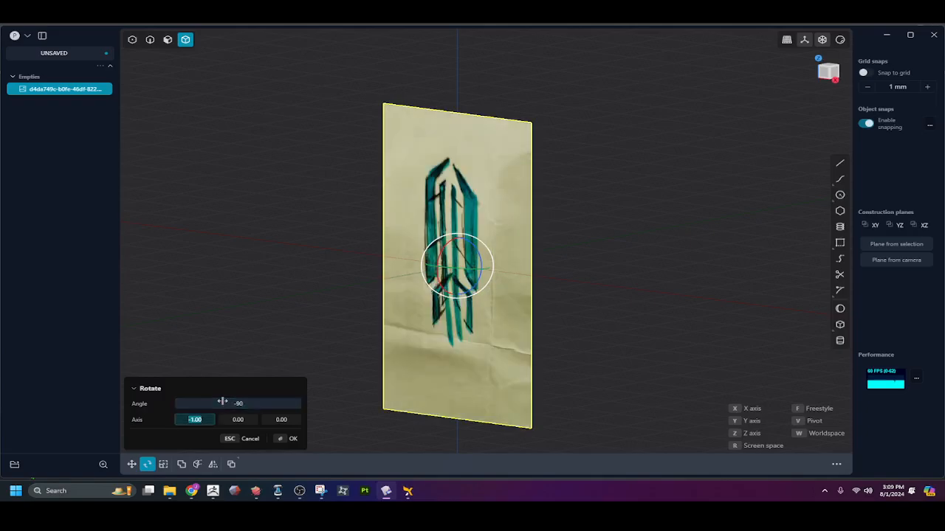
key(Return)
Move the upright reference image about 20.26 mm along the Y axis, away from the origin
click(366, 321)
middle_drag(367, 321, 458, 338)
click(463, 346)
key(g)
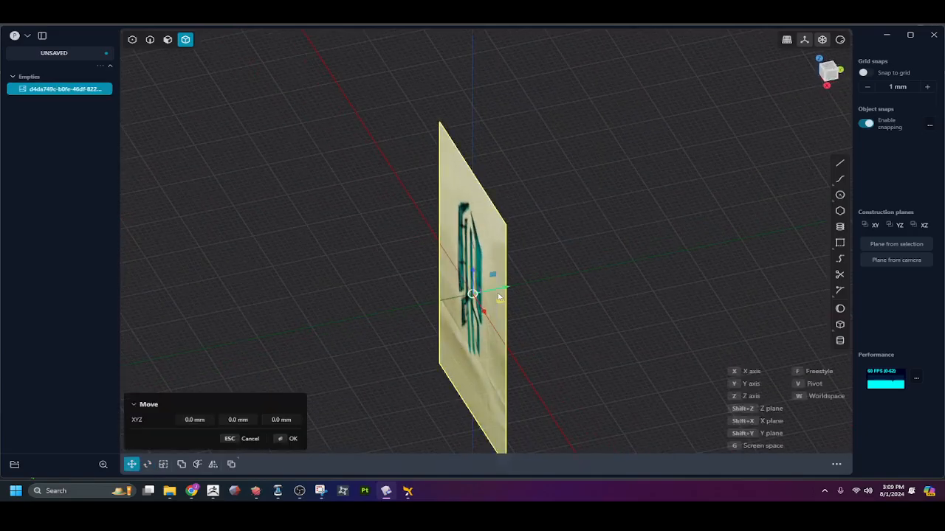
drag(507, 293, 616, 272)
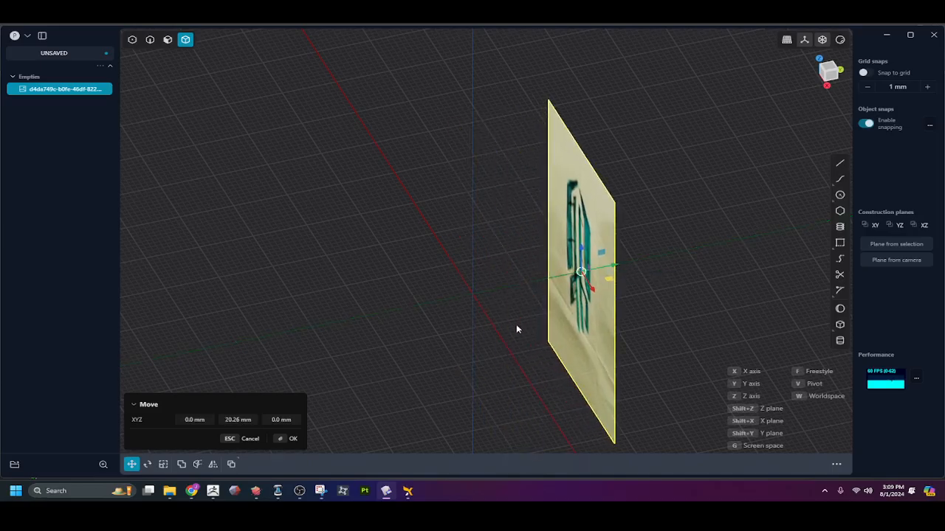
key(Return)
Set the reference image's material depth to Front and its opacity to about 0.58, then deselect the image
key(shift+m)
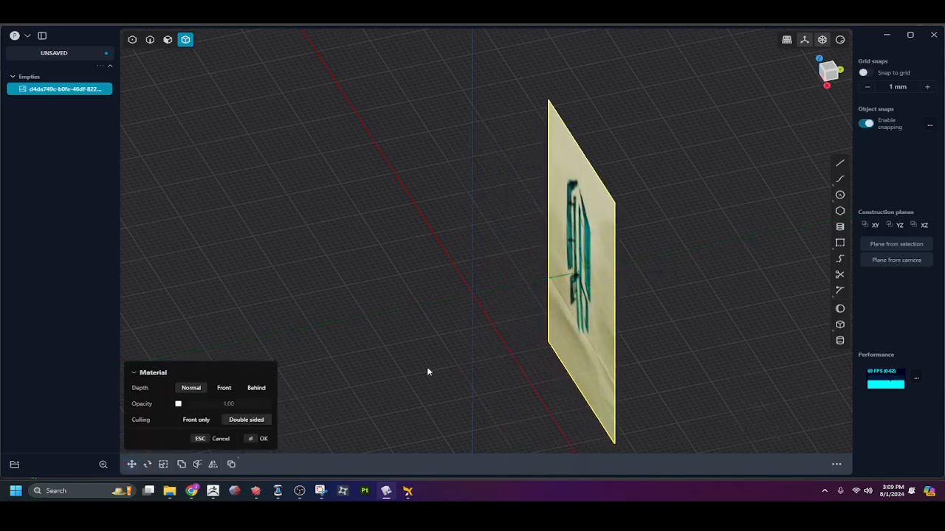
click(222, 389)
click(178, 404)
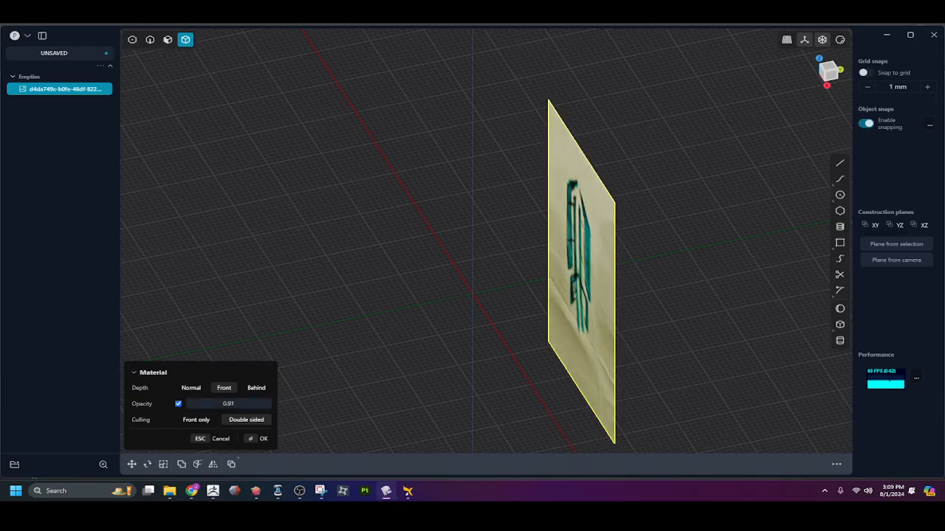
drag(237, 403, 205, 404)
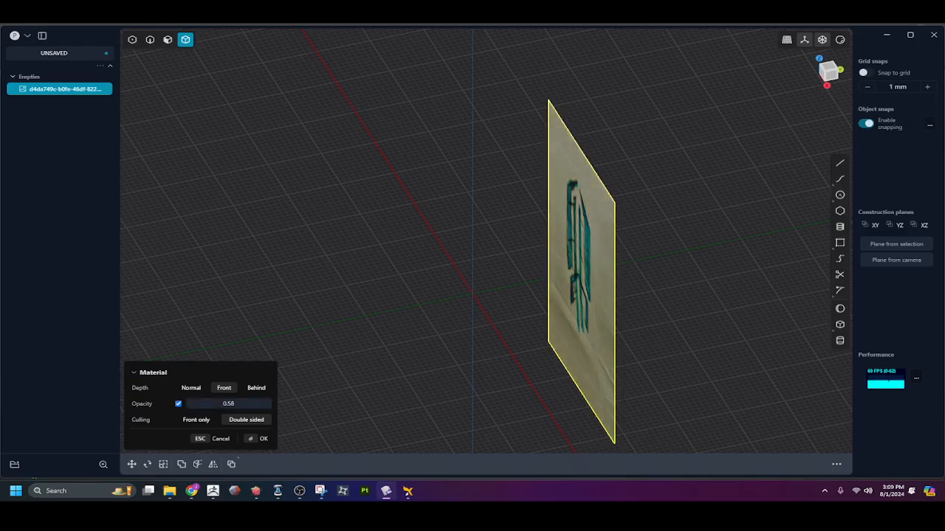
right_click(353, 379)
click(353, 379)
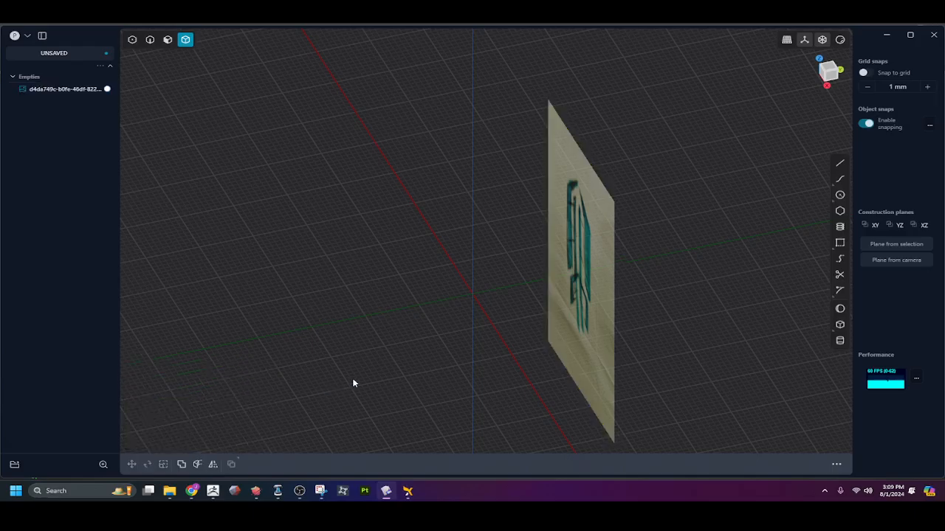
Switch to the front view and move the reference image about 1.8 mm along X and 0.76 mm along Z
middle_drag(457, 318, 533, 322)
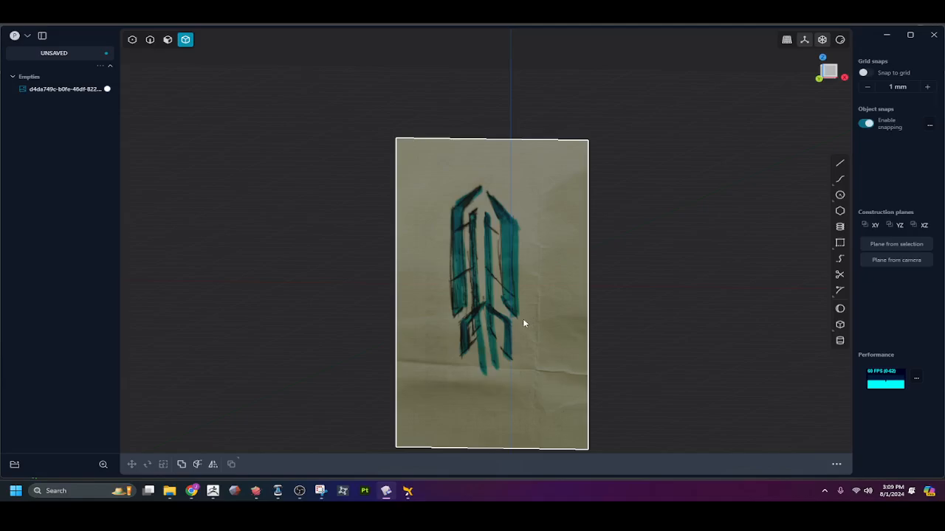
key(KP_1)
scroll(506, 315, up, 5)
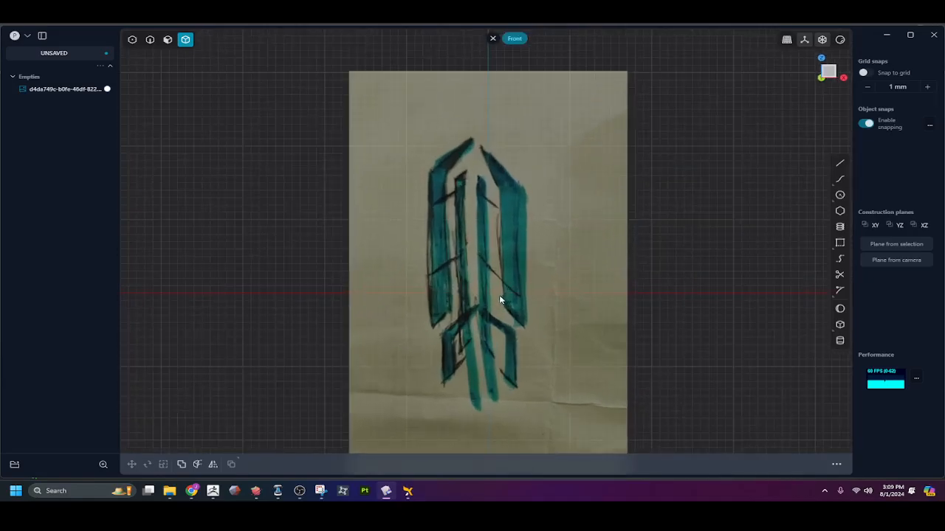
scroll(490, 302, up, 2)
click(500, 299)
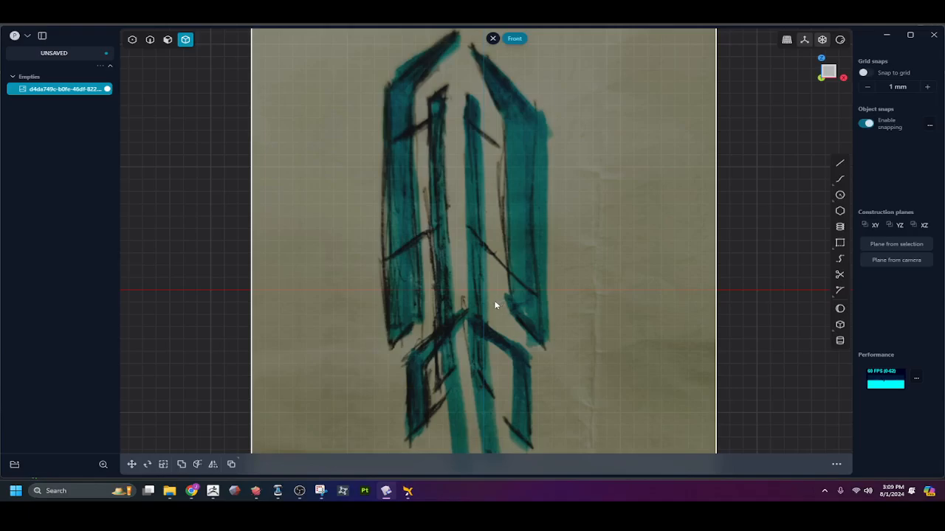
key(g)
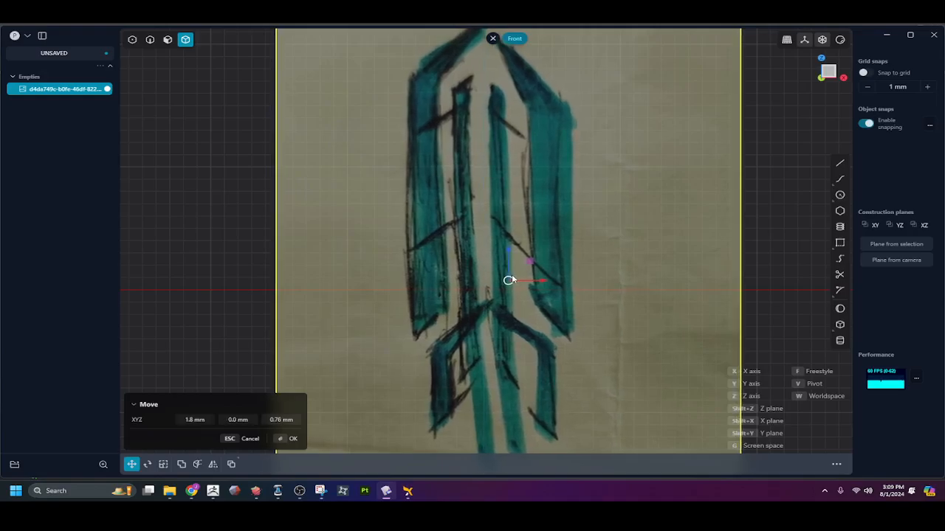
click(513, 279)
Shift the reference image by about a further 1.37 mm along X and 2.46 mm along Z
scroll(521, 299, down, 5)
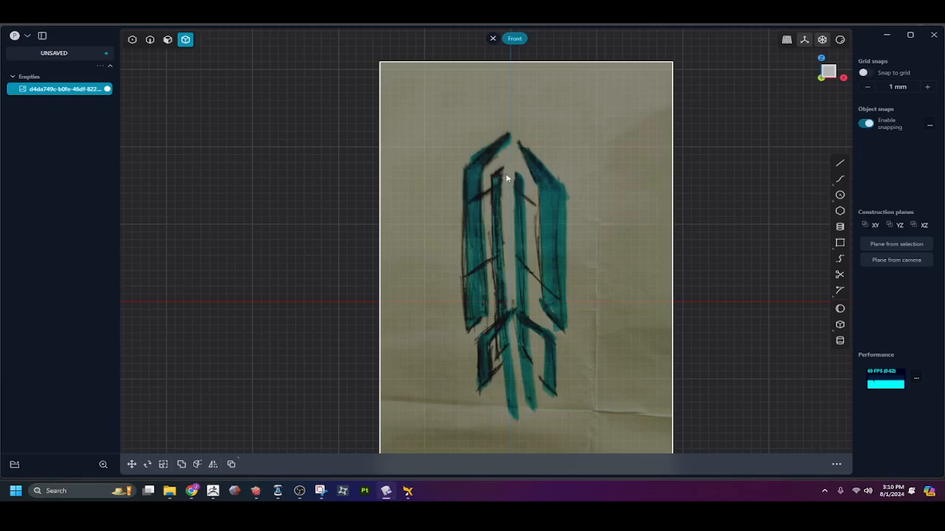
click(502, 241)
key(g)
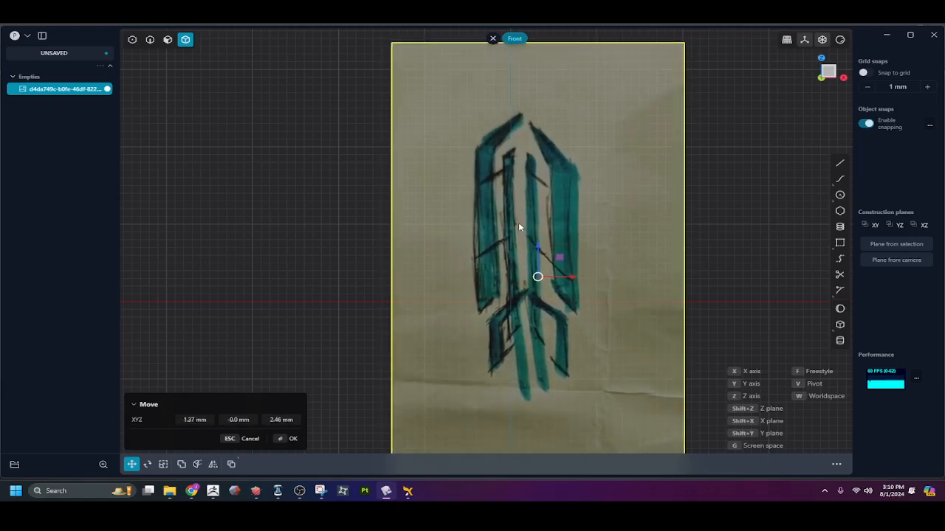
click(518, 223)
Draw a slanted line about 1.8 mm long tracing the angled top of the sketch's inner left bar
scroll(530, 203, up, 4)
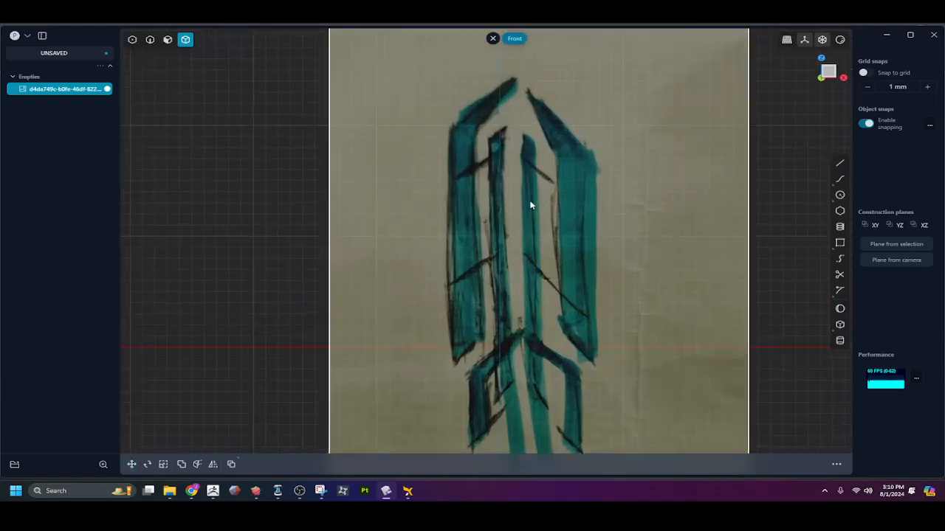
shift+middle_drag(529, 194, 568, 278)
key(shift+a)
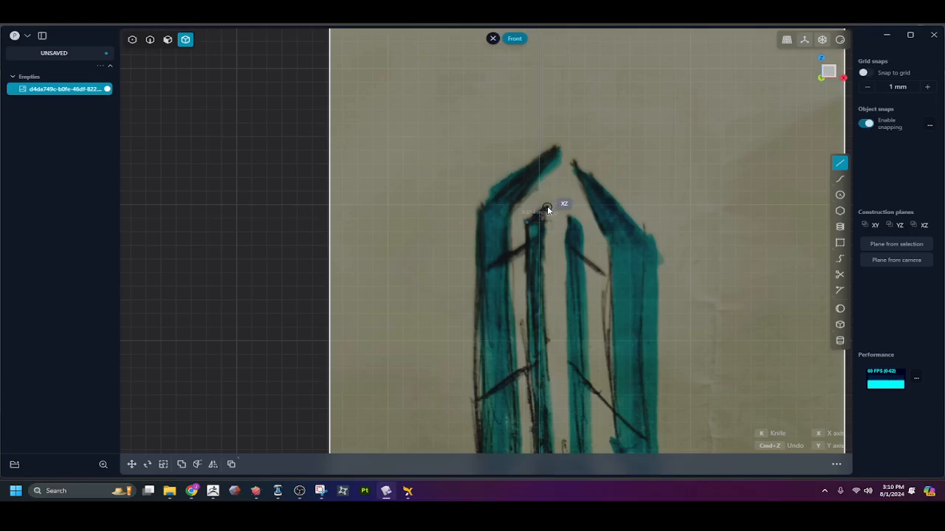
scroll(547, 206, up, 5)
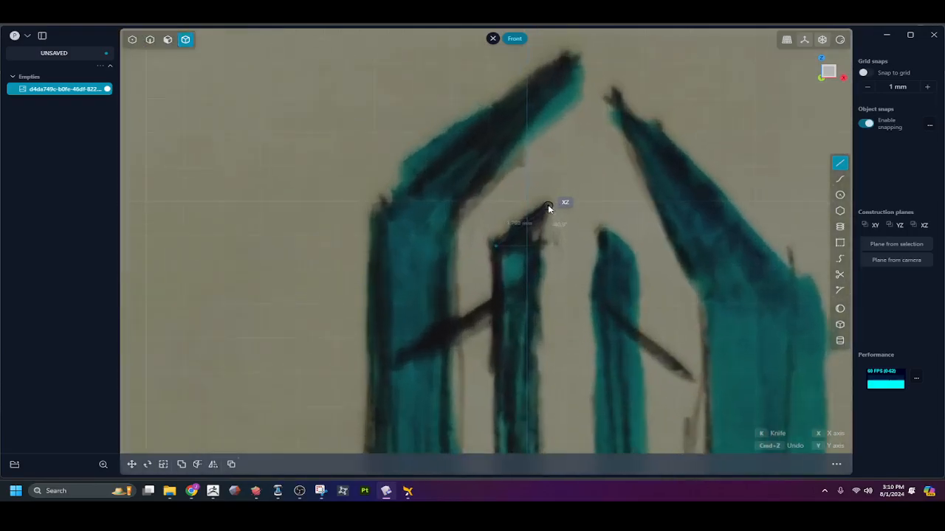
click(548, 205)
scroll(539, 222, down, 8)
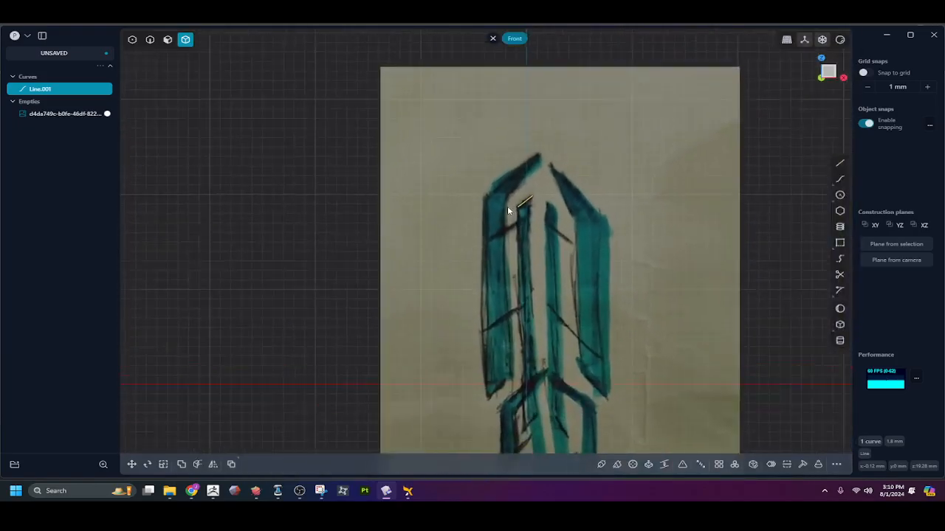
scroll(508, 210, up, 2)
scroll(507, 199, up, 1)
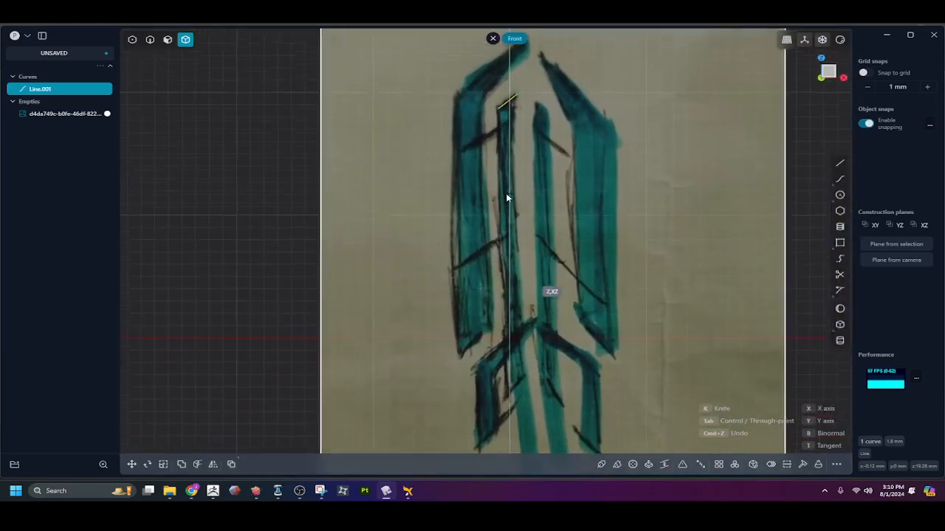
middle_drag(506, 198, 504, 174)
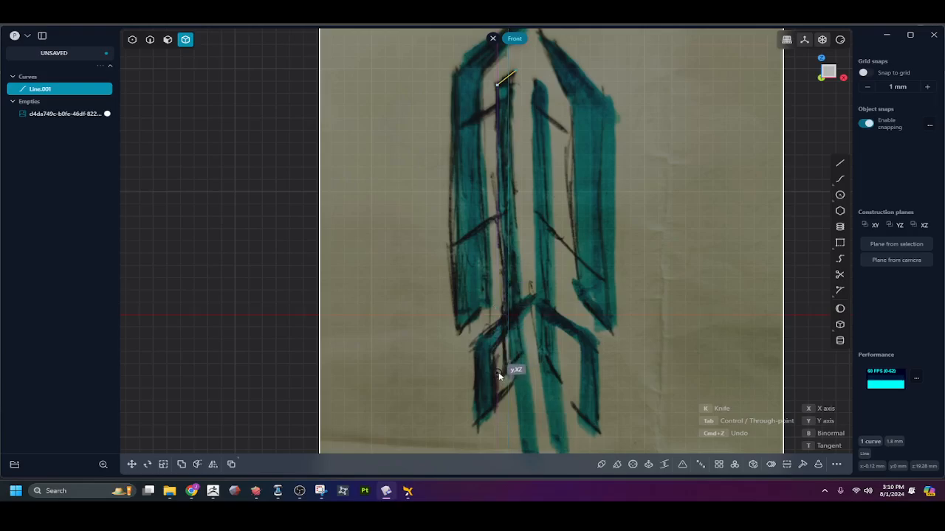
key(Escape)
Draw a vertical line from the slanted line's lower end down along the inner left bar to the lower chevron
key(shift+a)
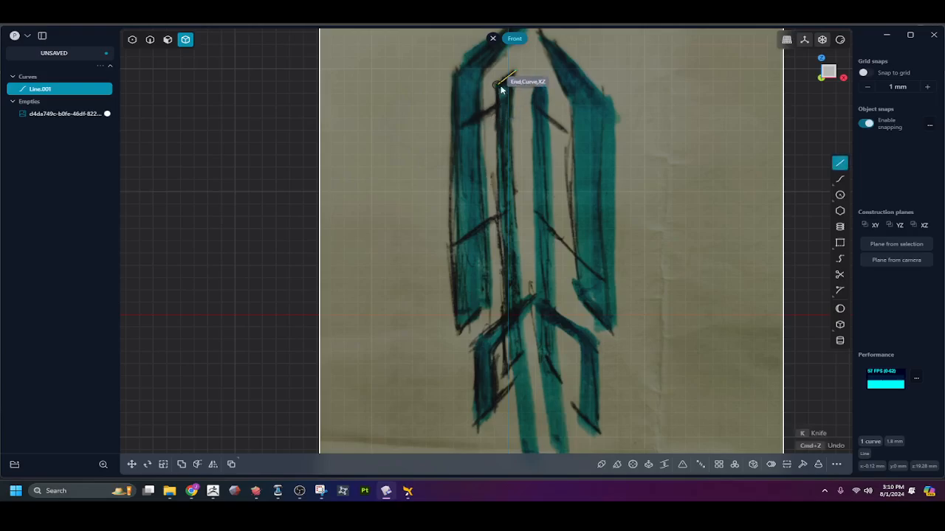
click(498, 86)
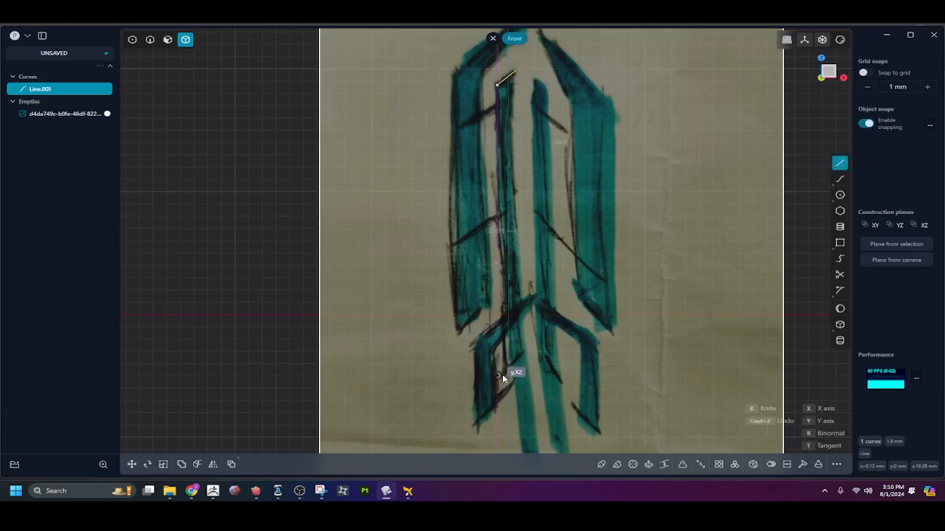
click(497, 331)
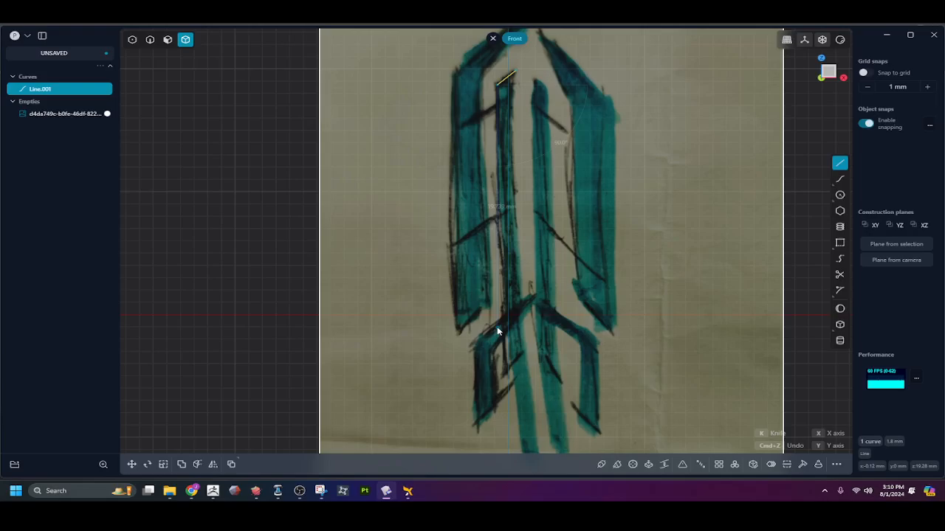
key(Escape)
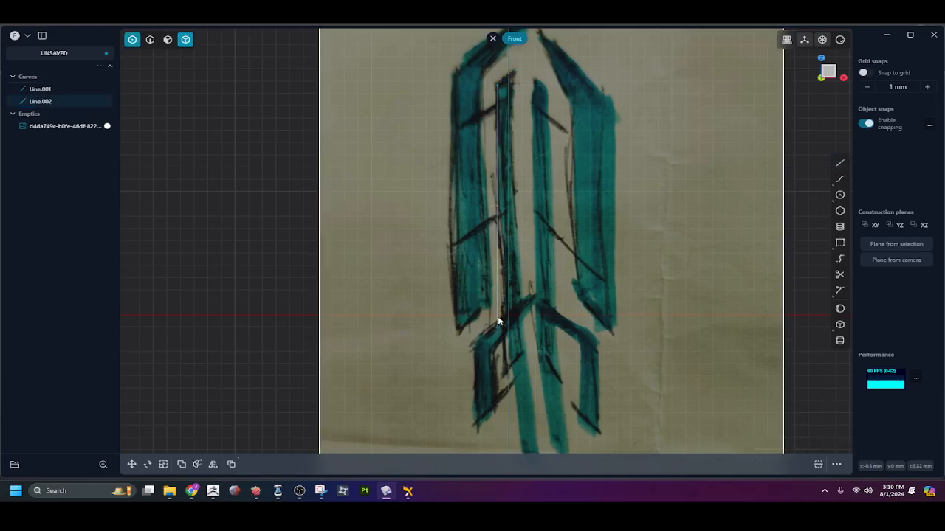
Pull the long line's middle point slightly outward along X to bow it, and select the bowed curve in edge mode
key(g)
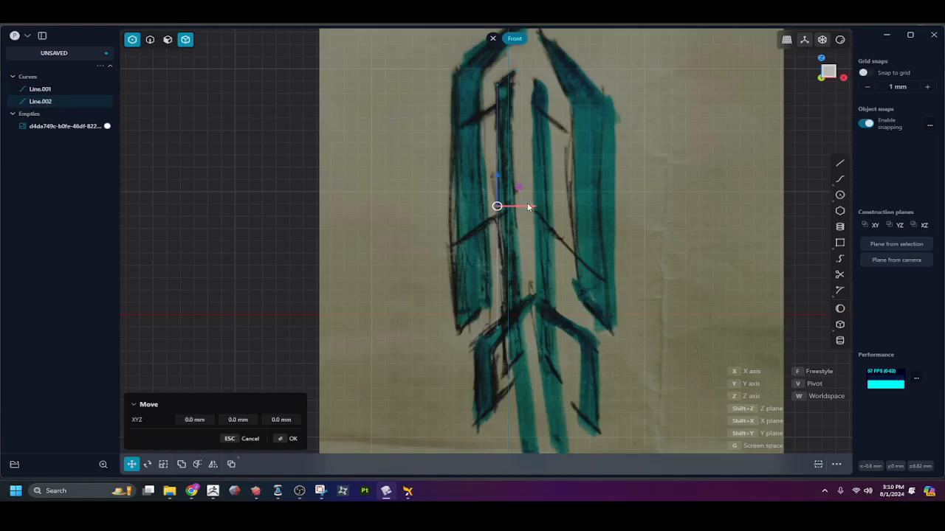
drag(528, 207, 517, 207)
key(Return)
click(496, 186)
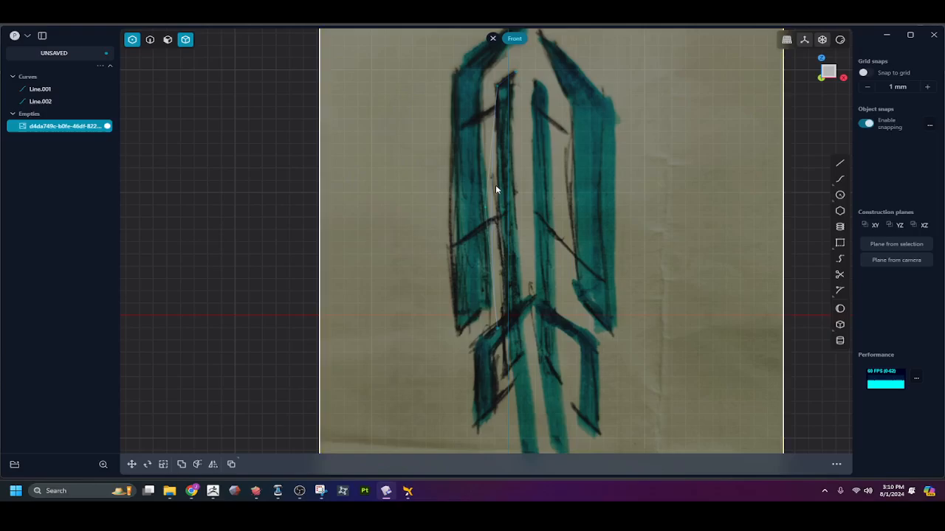
key(2)
click(492, 189)
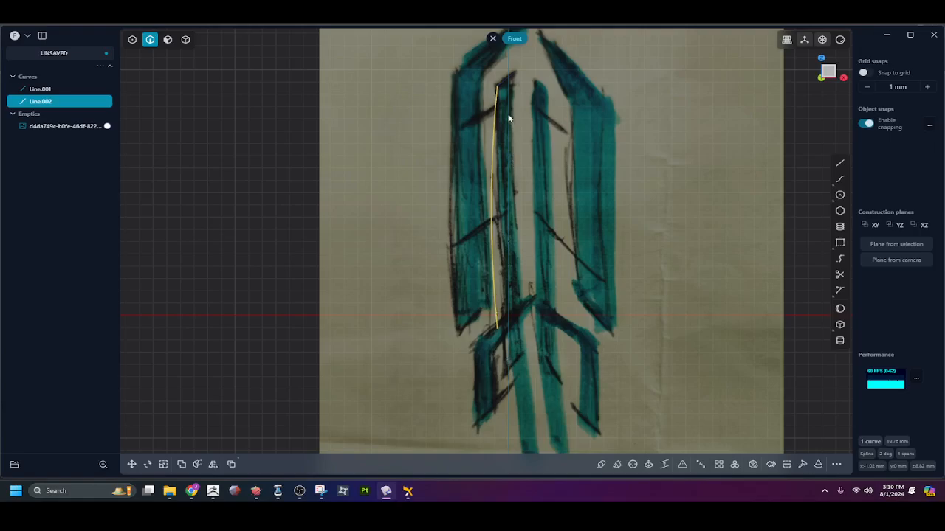
Draw a vertical line about 20.8 mm long from the slanted line's upper end down level with the bowed curve's lower end
key(l)
click(516, 72)
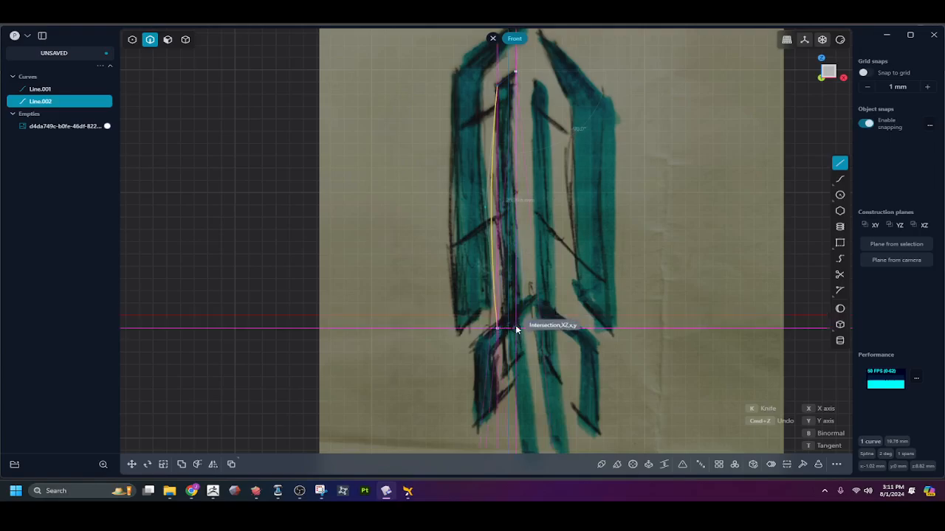
scroll(517, 326, up, 5)
scroll(515, 333, down, 5)
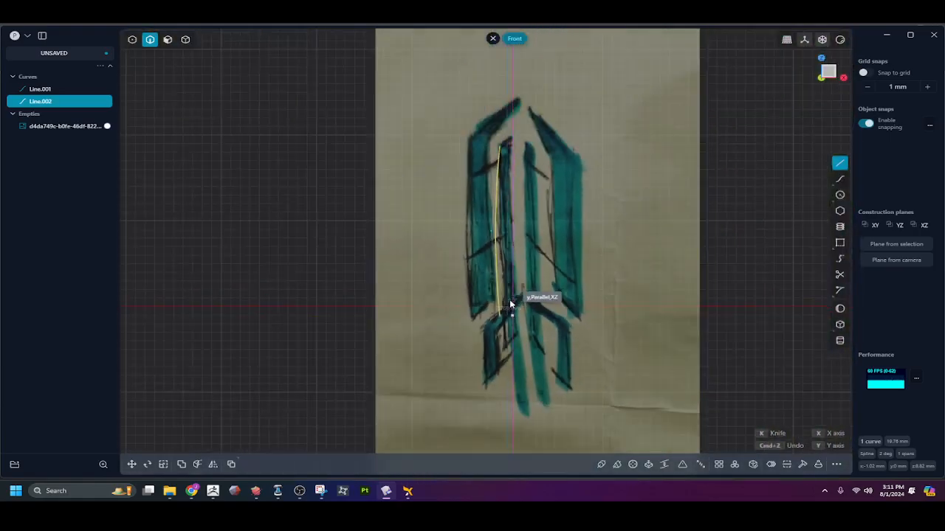
click(510, 304)
scroll(514, 307, up, 5)
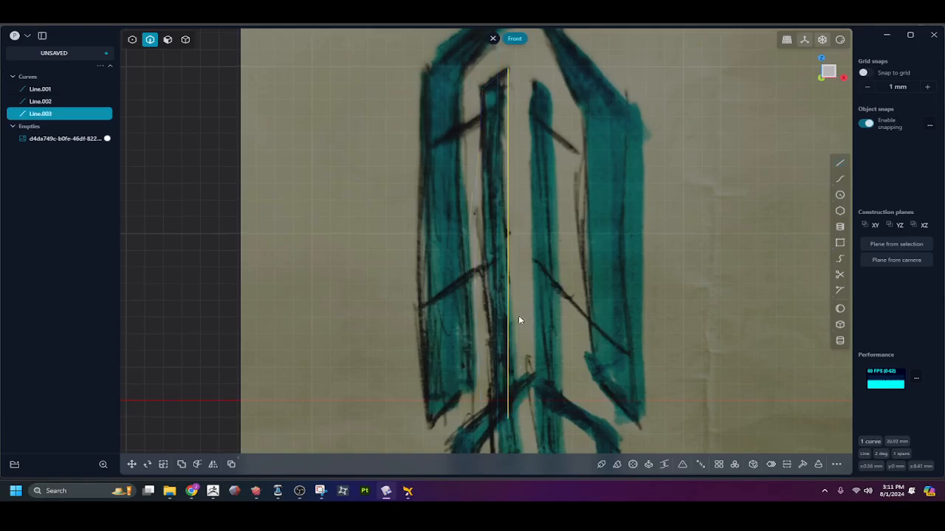
Move the new vertical line's middle point about -0.29 mm along X to bow the line slightly
click(518, 316)
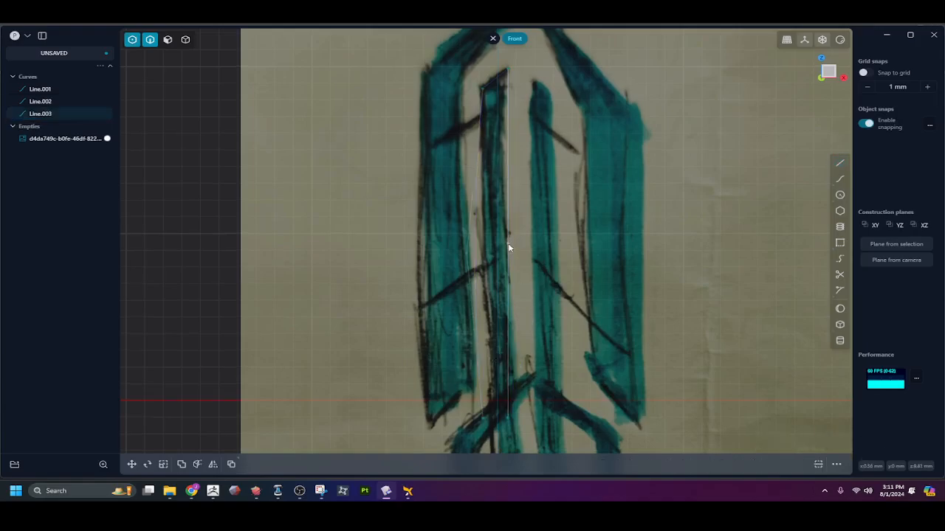
key(g)
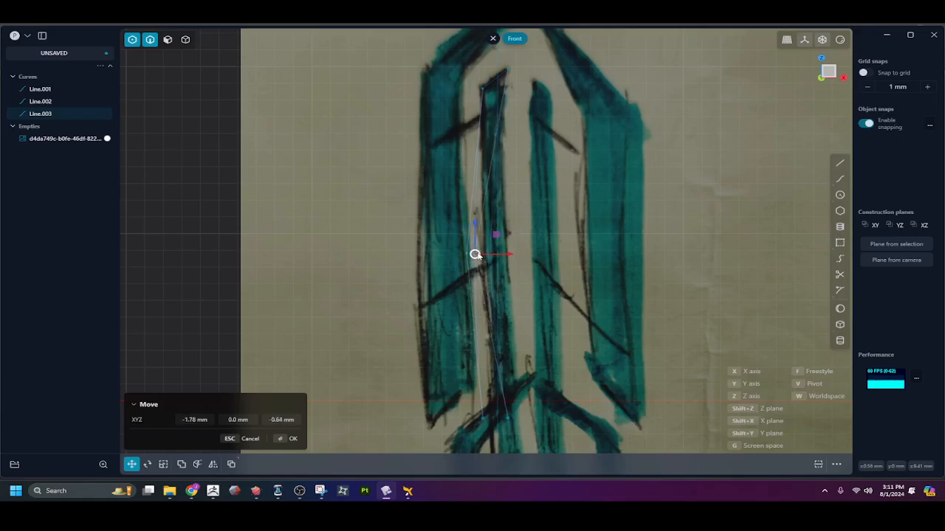
click(502, 253)
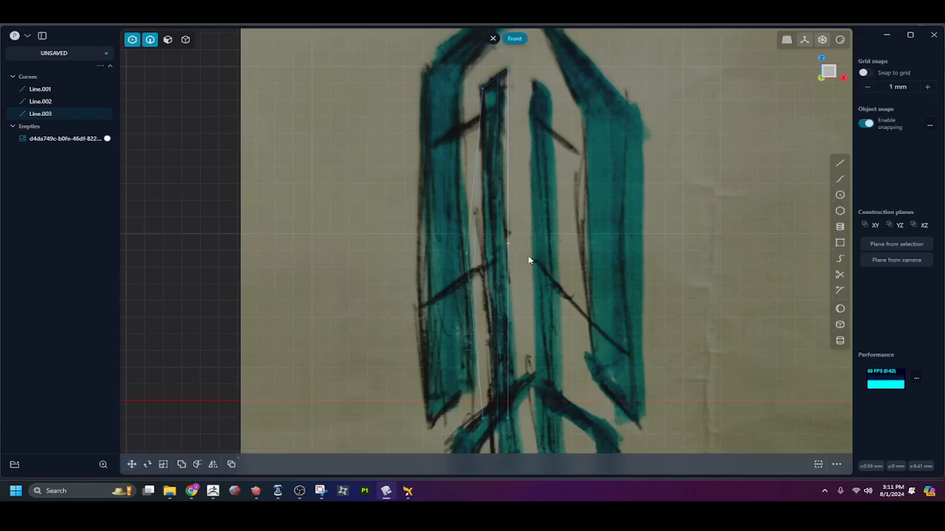
key(g)
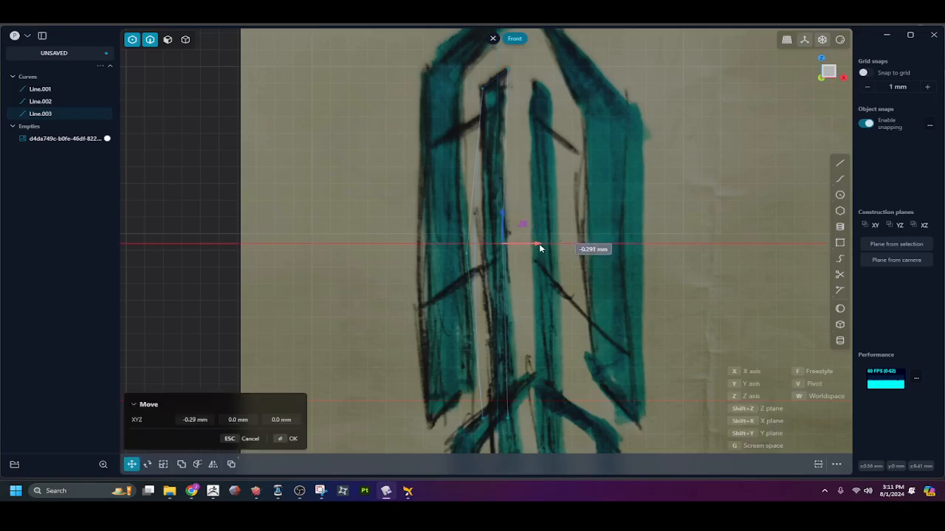
key(Return)
click(845, 196)
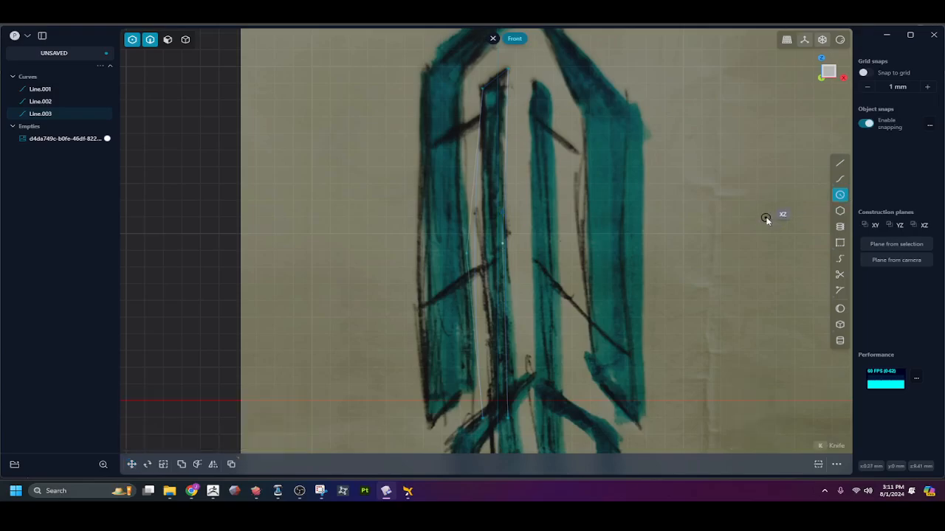
click(836, 200)
click(817, 244)
scroll(578, 293, down, 2)
scroll(561, 295, up, 2)
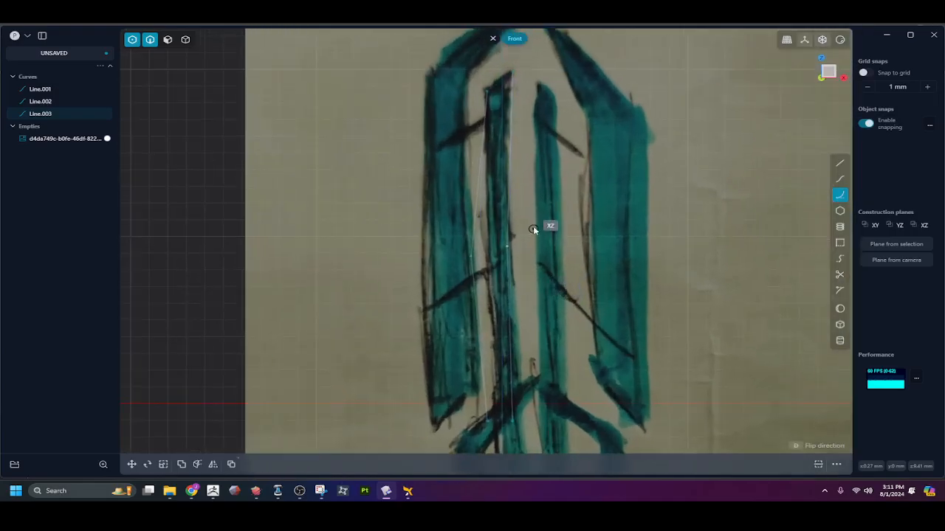
click(517, 70)
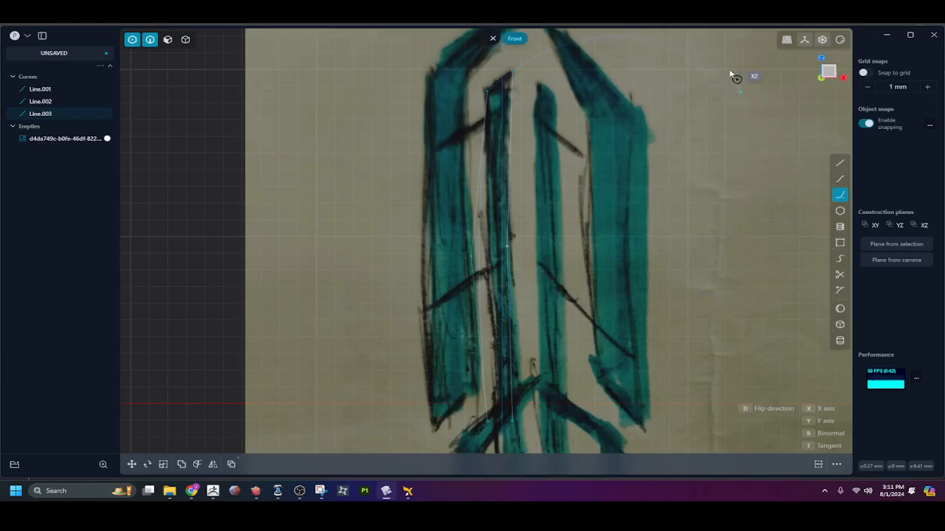
shift+middle_drag(568, 345, 606, 236)
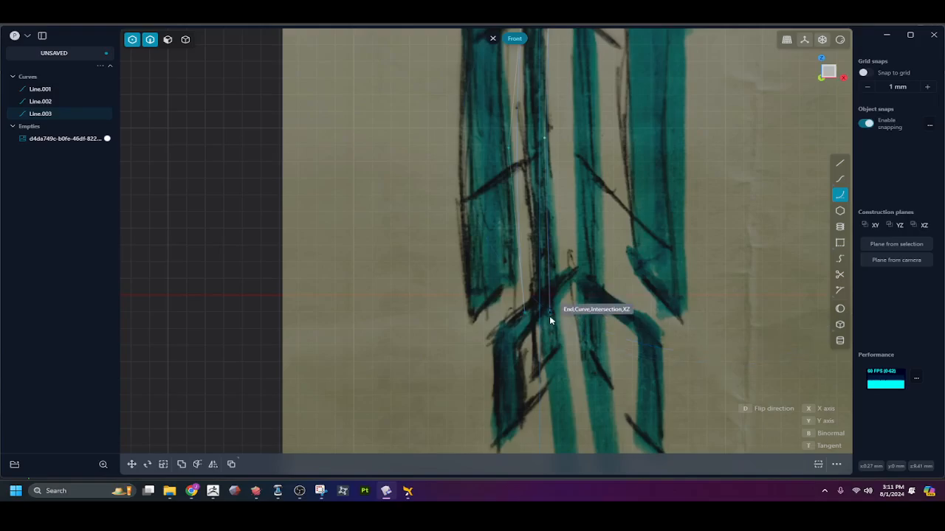
key(Escape)
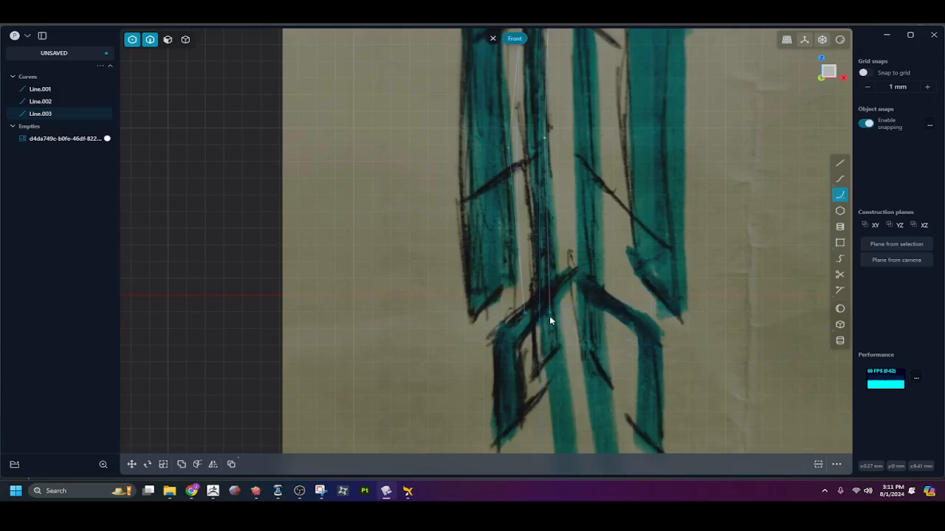
scroll(576, 291, down, 4)
scroll(580, 291, up, 2)
click(561, 224)
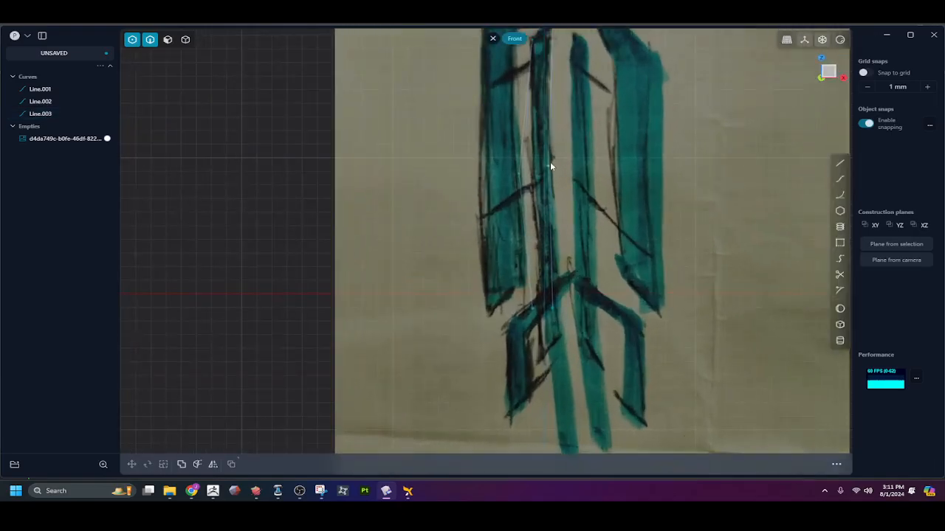
click(548, 166)
key(g)
shift+middle_drag(585, 192, 606, 243)
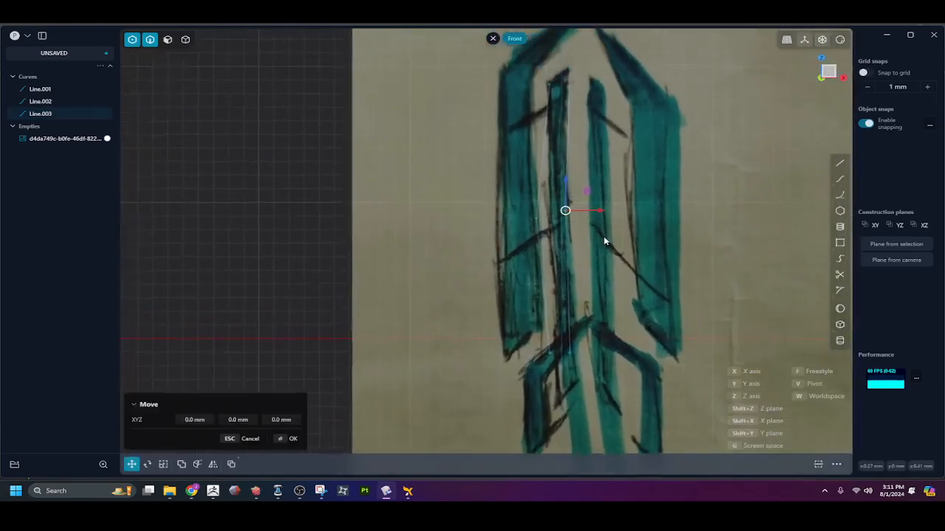
key(Escape)
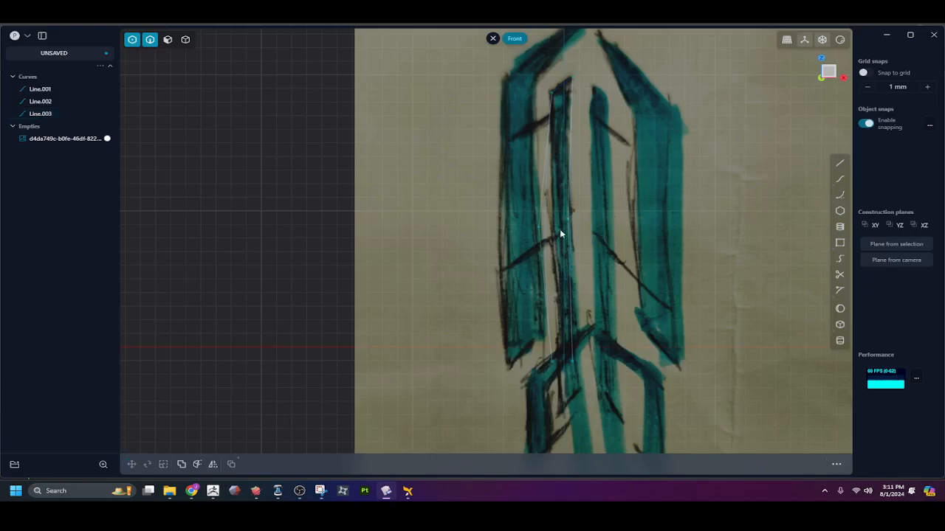
Delete the bowed curve along the outer side of the inner left bar
key(1)
click(547, 250)
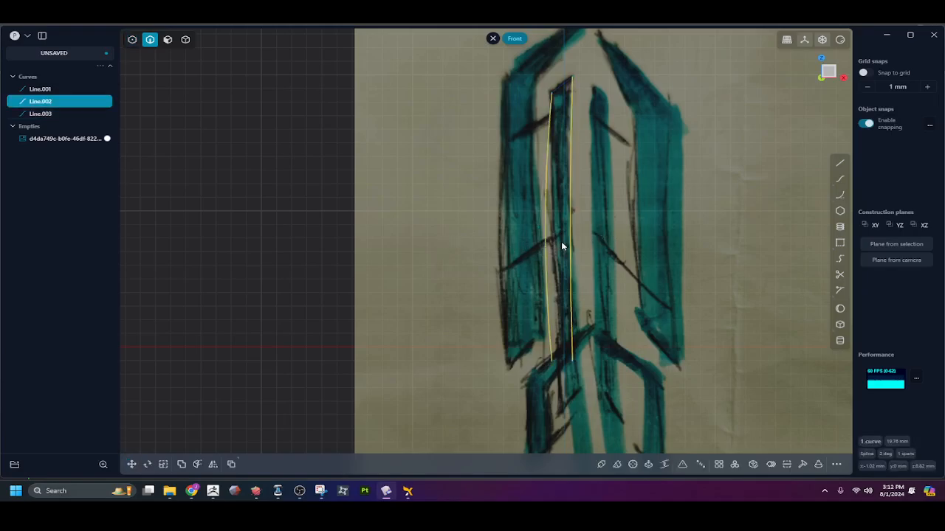
click(561, 241)
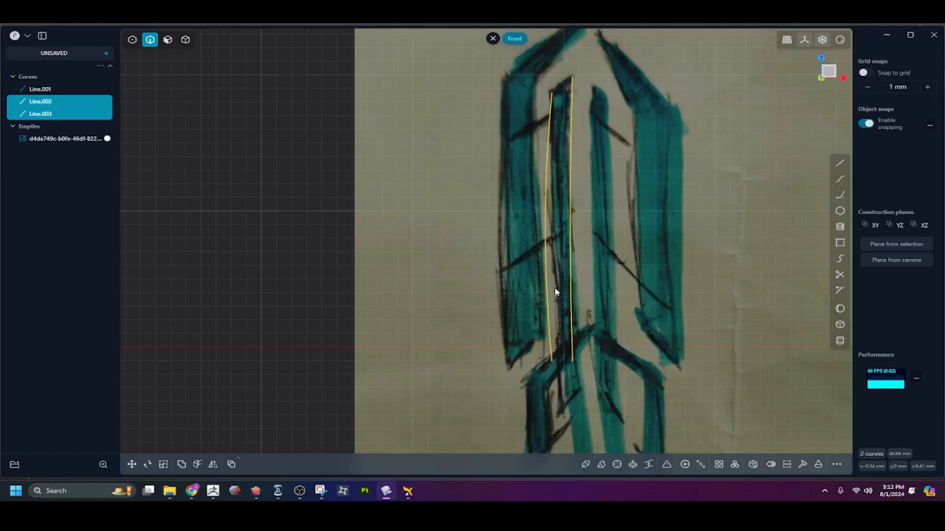
click(549, 355)
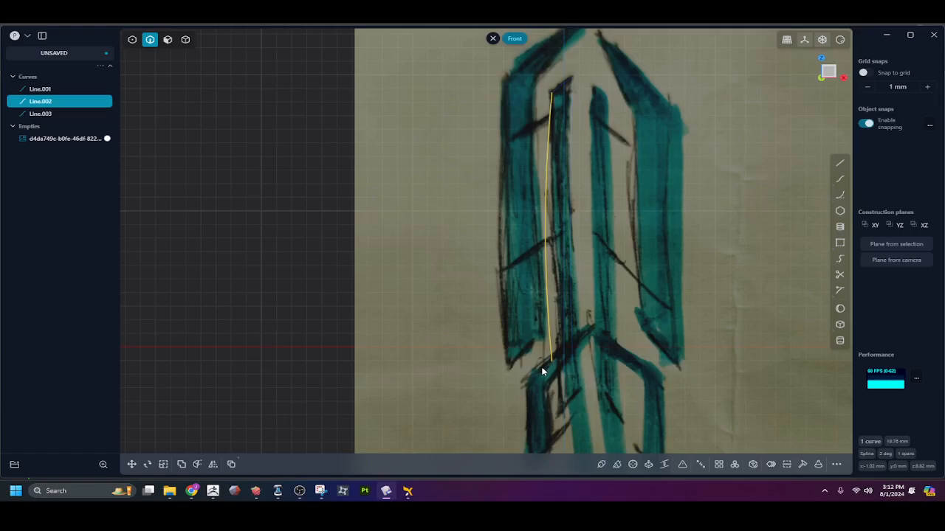
key(Delete)
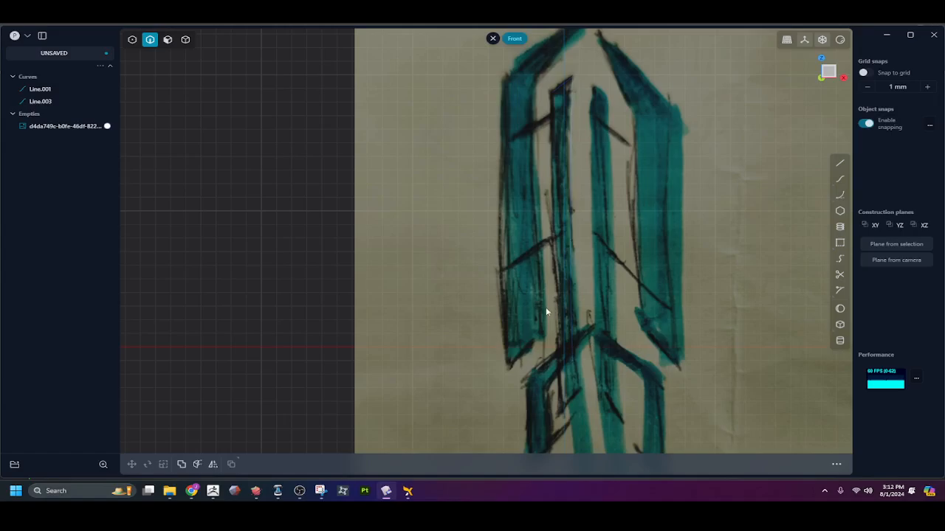
Draw a polyline about 21.1 mm long from the slanted line's lower end straight down and across to the remaining curve's lower end
key(l)
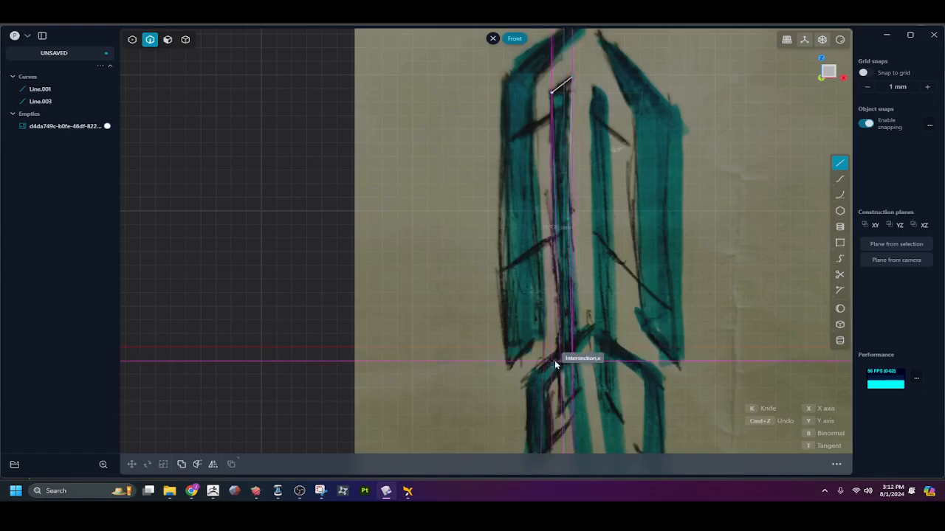
scroll(554, 362, up, 1)
scroll(554, 363, up, 6)
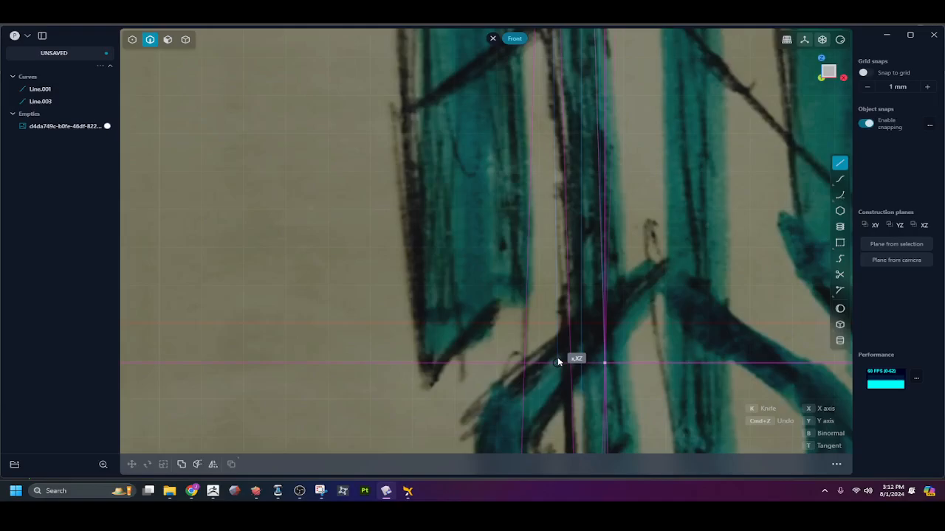
scroll(554, 364, up, 1)
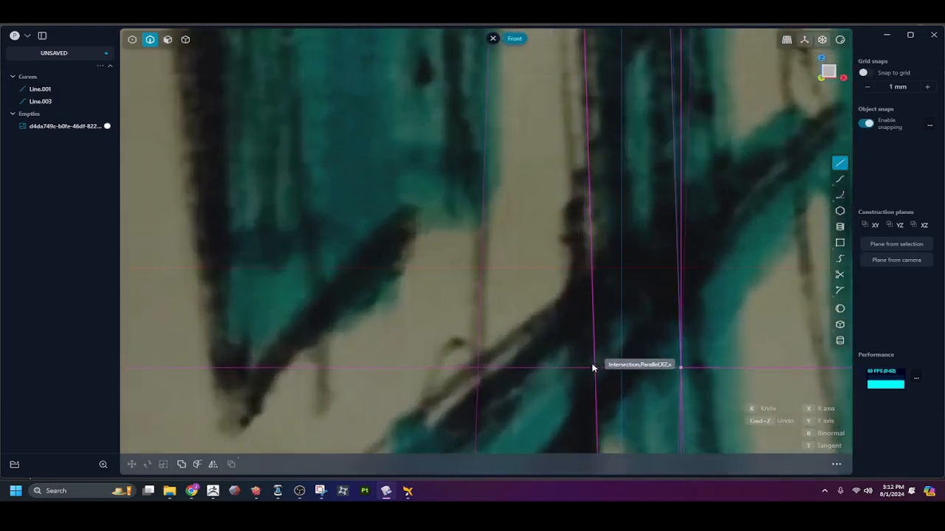
scroll(547, 359, down, 5)
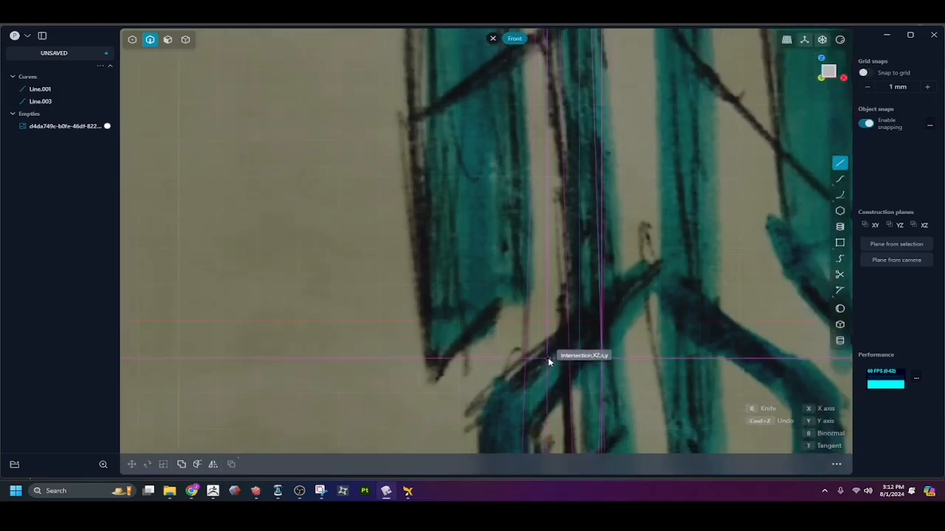
click(548, 357)
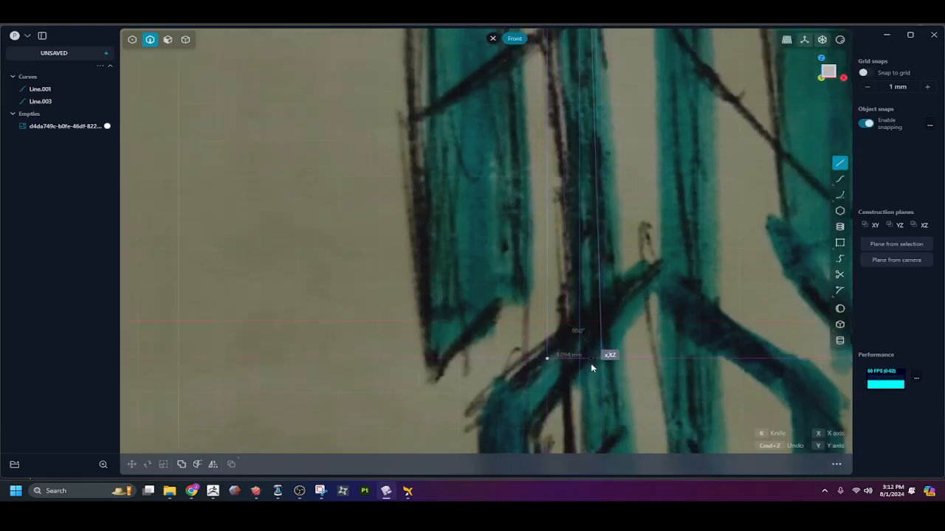
click(601, 360)
scroll(597, 341, down, 6)
right_click(591, 273)
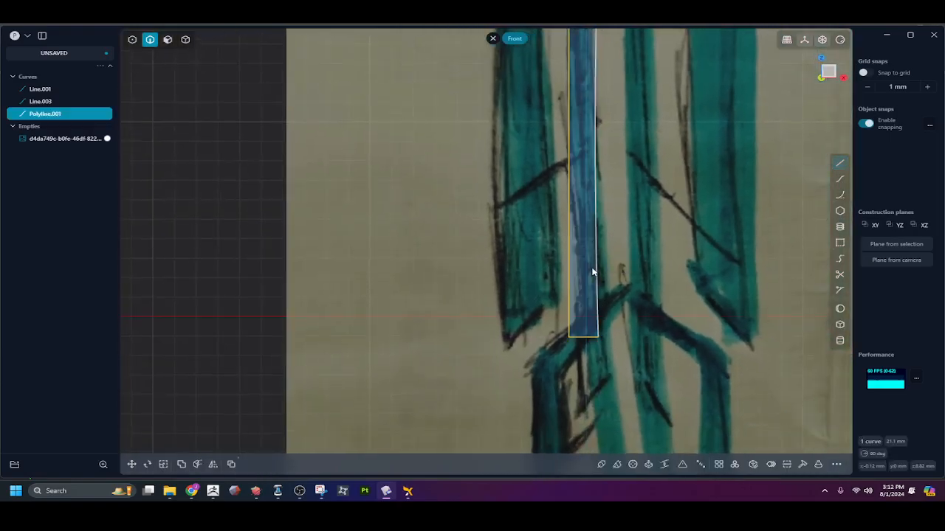
right_drag(591, 270, 584, 304)
scroll(582, 353, down, 5)
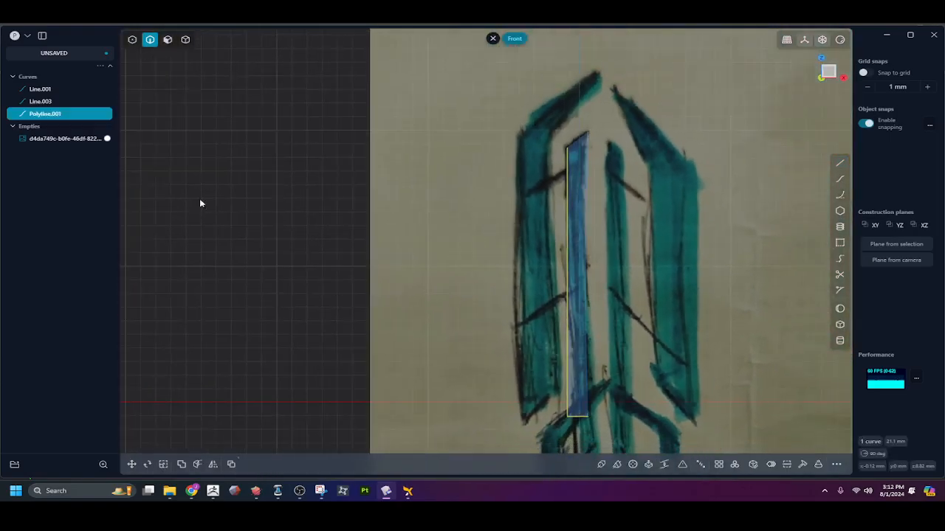
Join the slanted line, the long side curve and the polyline into one closed bar outline
click(38, 89)
shift+click(46, 116)
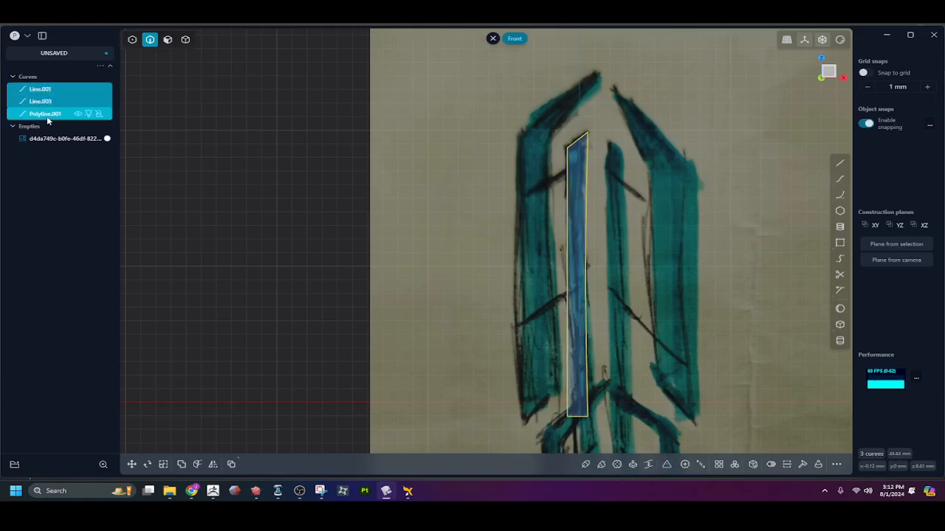
key(j)
click(541, 324)
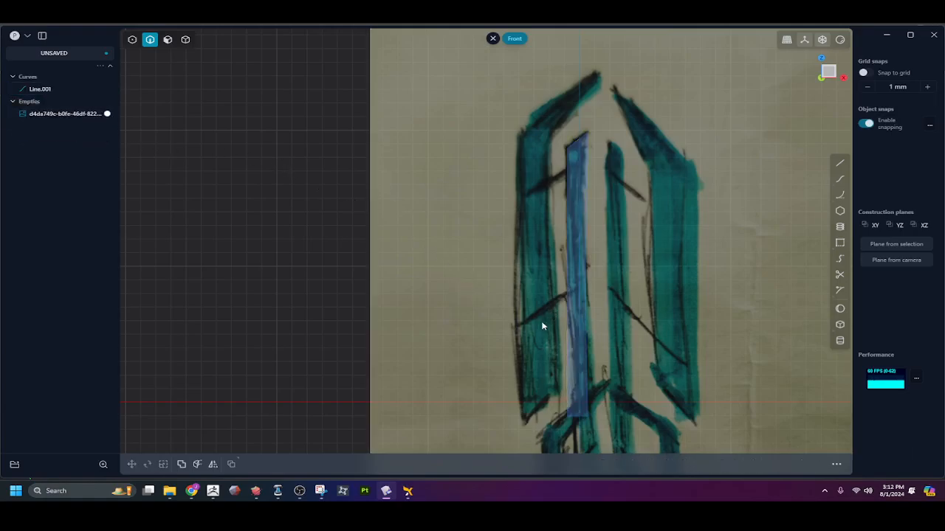
Extrude the closed bar region into a solid and hide the reference image
key(3)
click(572, 321)
key(e)
middle_drag(553, 330, 667, 298)
drag(679, 297, 685, 299)
key(Return)
middle_drag(732, 322, 685, 317)
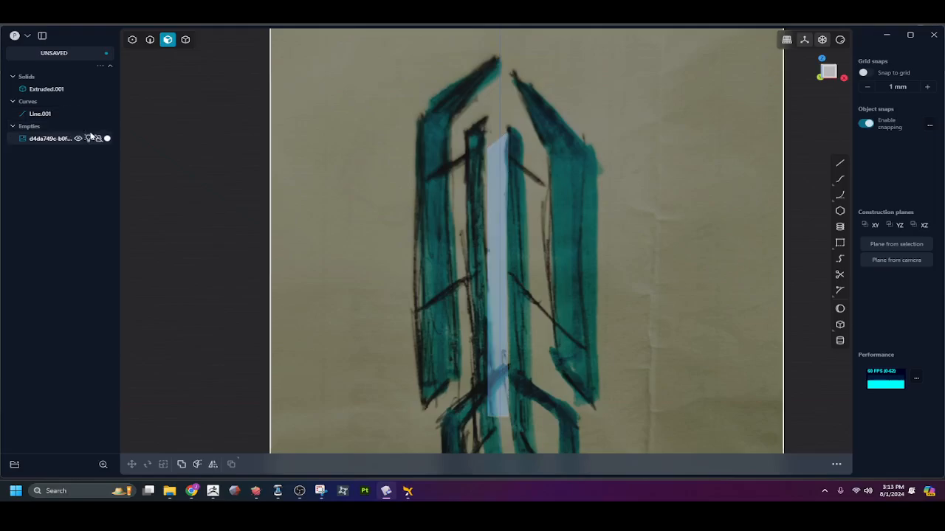
click(89, 127)
mouse_move(432, 296)
middle_down()
mouse_move(421, 257)
mouse_move(339, 248)
mouse_move(347, 232)
mouse_move(426, 226)
mouse_move(444, 299)
middle_up()
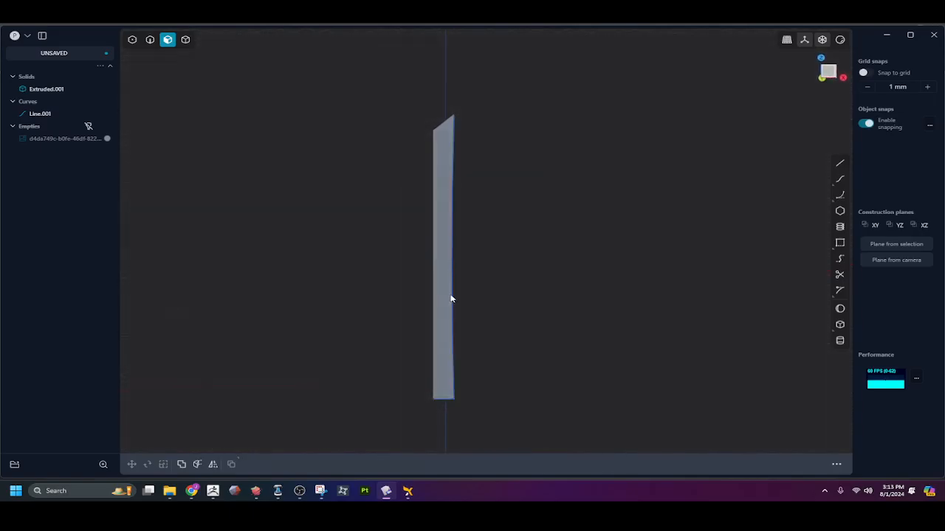
Undo the hiding of the reference image and the extrusion of the bar region
key(ctrl+z)
key(ctrl+z)
key(ctrl+z)
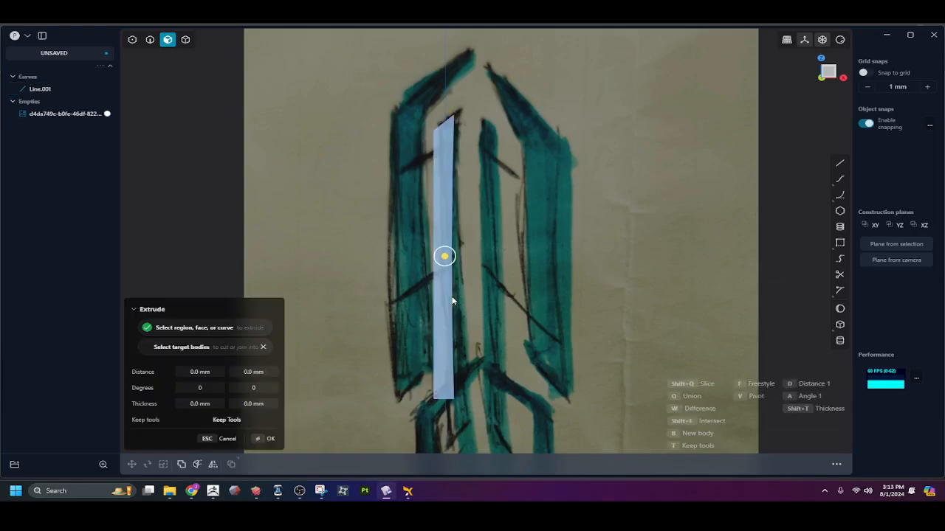
key(ctrl+z)
Unjoin the closed bar outline into separate curves and delete its long side curve nearest the sketch's centre
key(2)
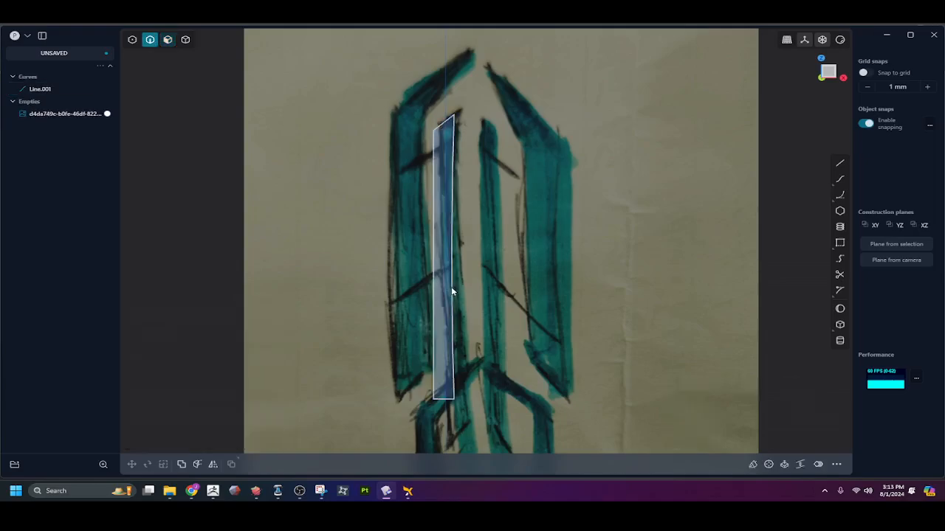
click(451, 287)
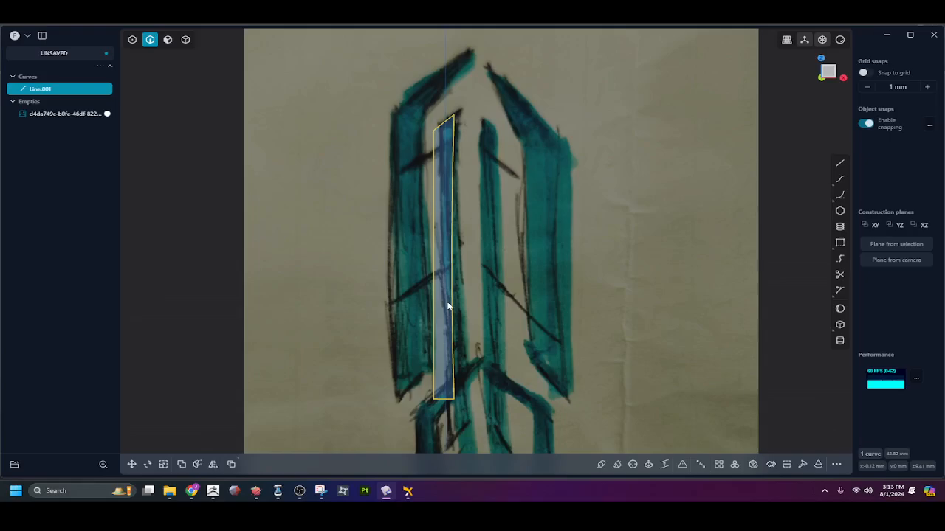
key(alt+j)
click(452, 296)
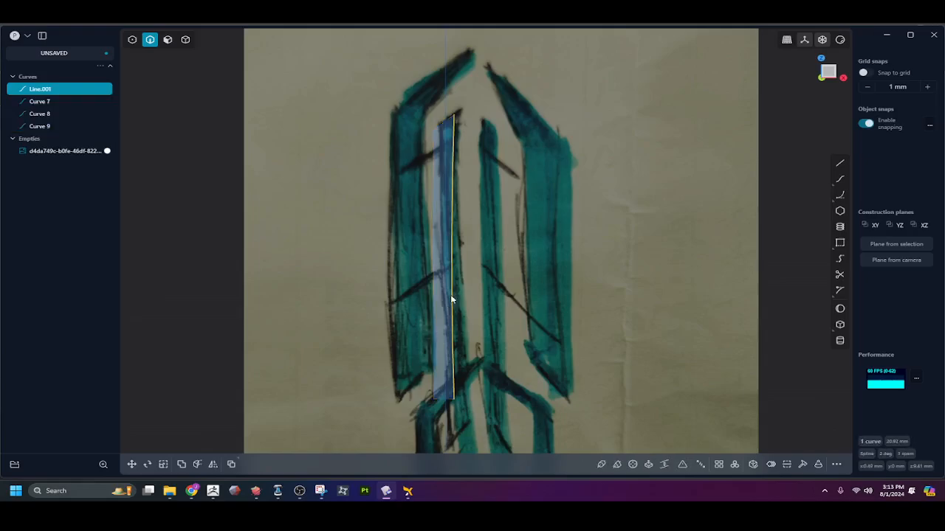
key(Delete)
Draw a straight line between the open ends of the narrow bar's missing long side and join all four curves into one closed outline
key(l)
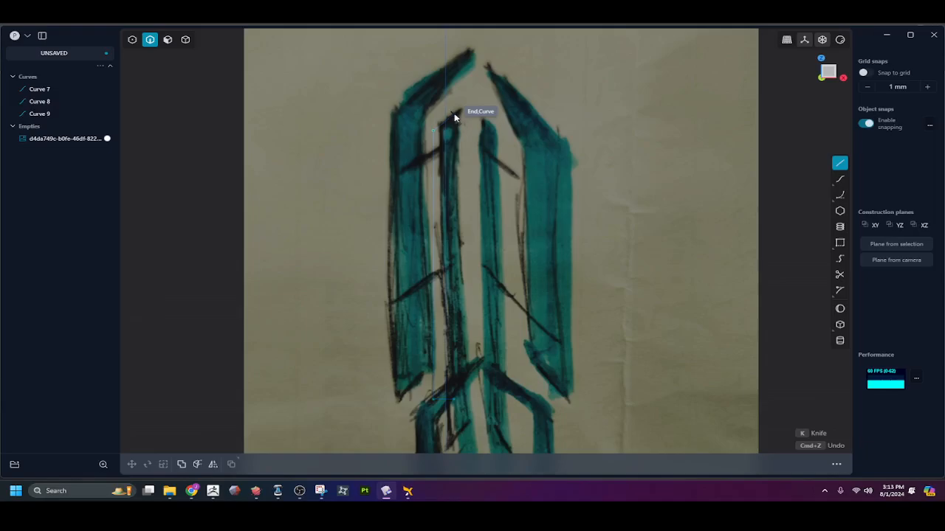
click(454, 112)
click(456, 398)
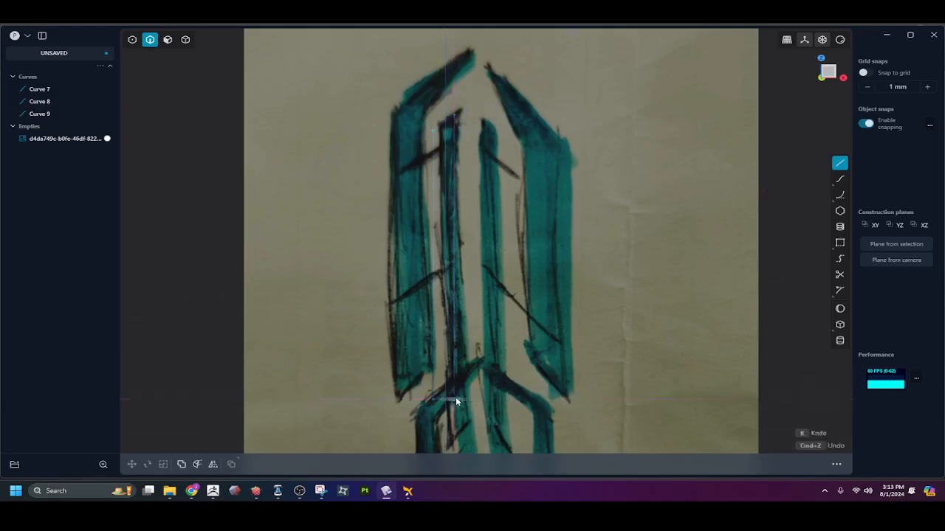
shift+click(50, 88)
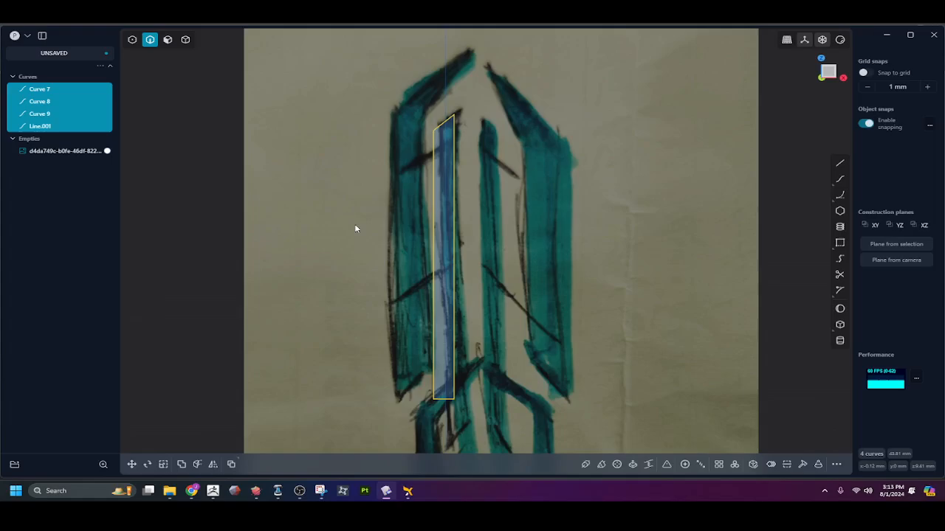
key(j)
click(392, 268)
Extrude the closed region of the narrow bar into a thin solid
middle_drag(391, 269, 490, 279)
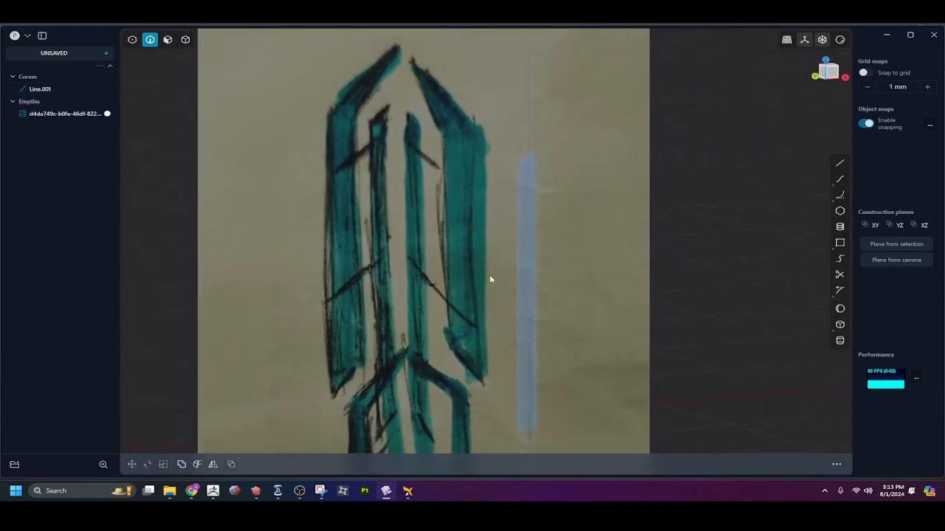
click(518, 281)
key(x)
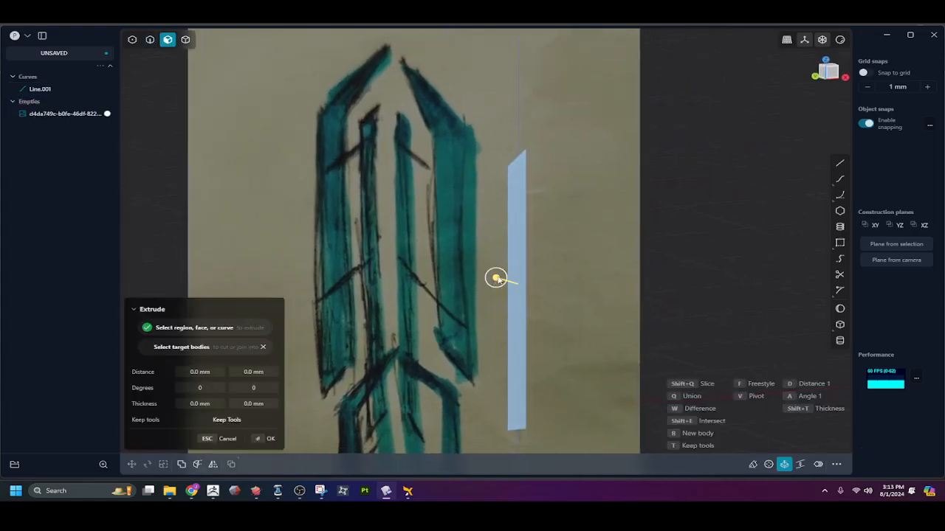
drag(493, 278, 489, 276)
key(Return)
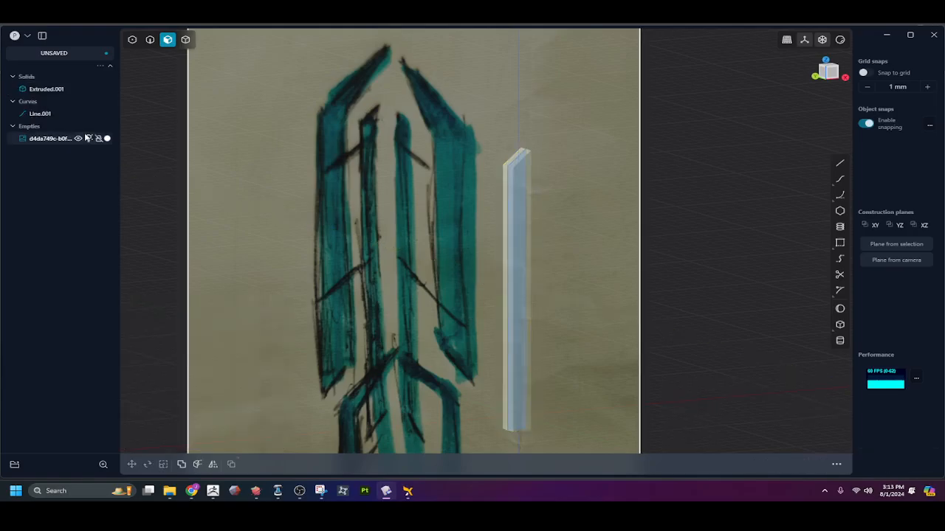
Hide the reference image, the world axes and the narrow bar's outline curve, leaving only the solid displayed
click(88, 126)
middle_drag(469, 260, 430, 247)
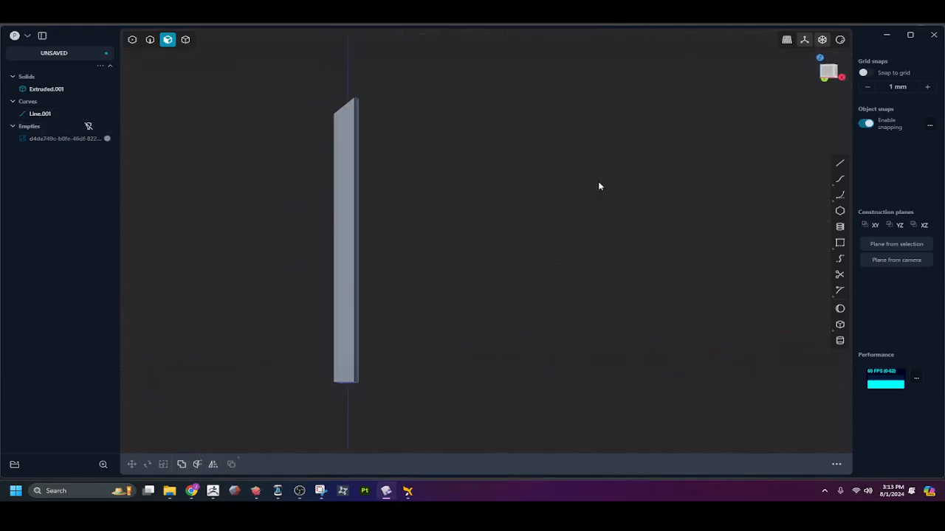
click(809, 42)
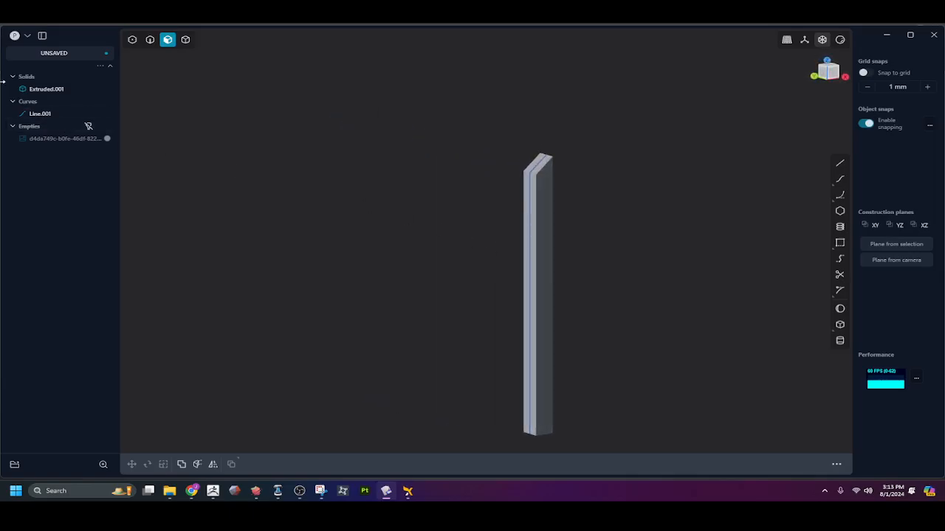
click(78, 114)
shift+middle_drag(379, 288, 300, 212)
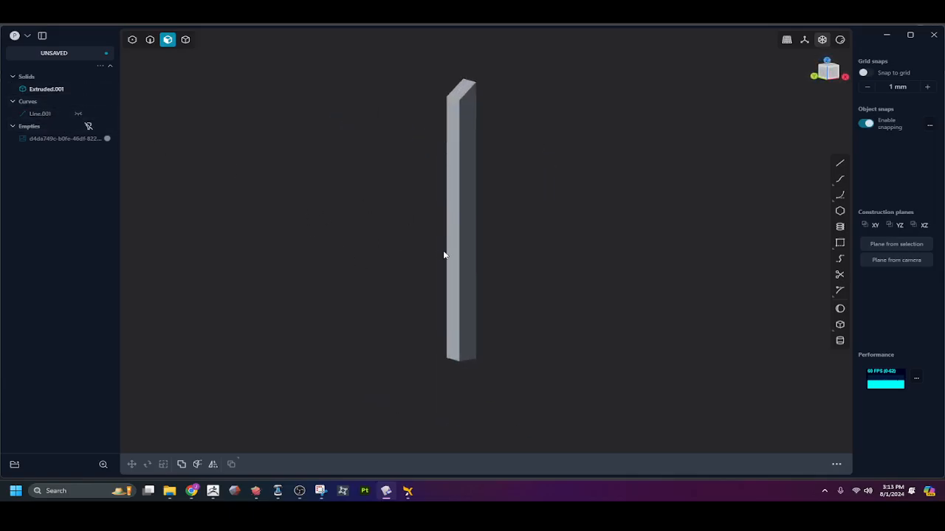
middle_drag(444, 255, 406, 248)
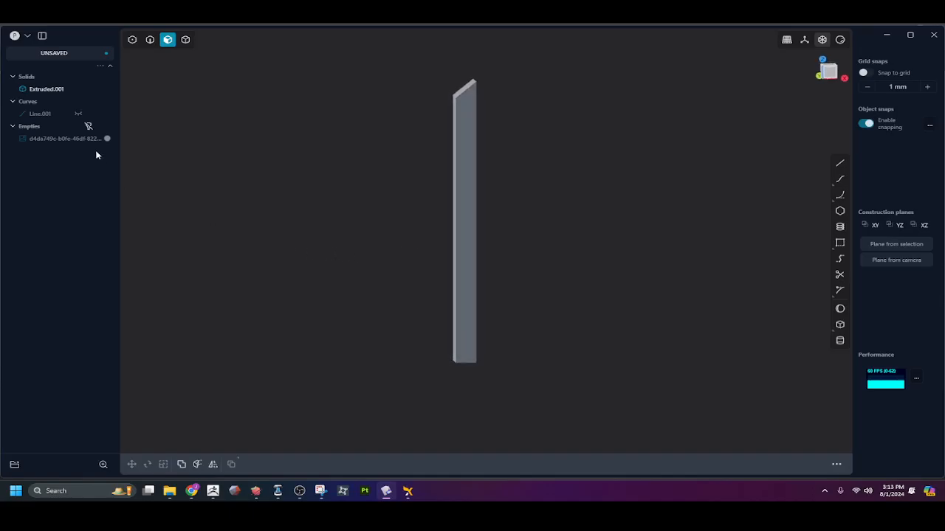
Show the reference image again and return to the front view with the outer bars' angled tips in sight
click(88, 126)
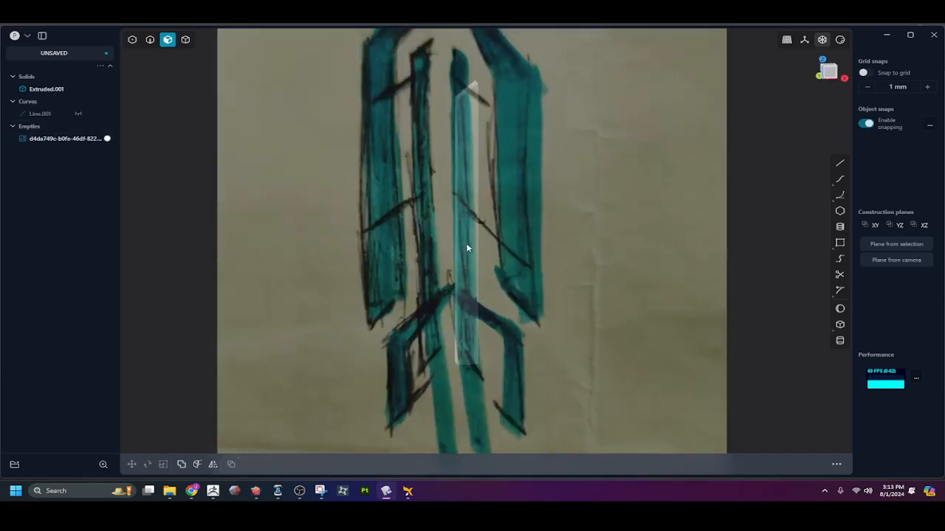
shift+middle_drag(468, 249, 472, 281)
key(KP_3)
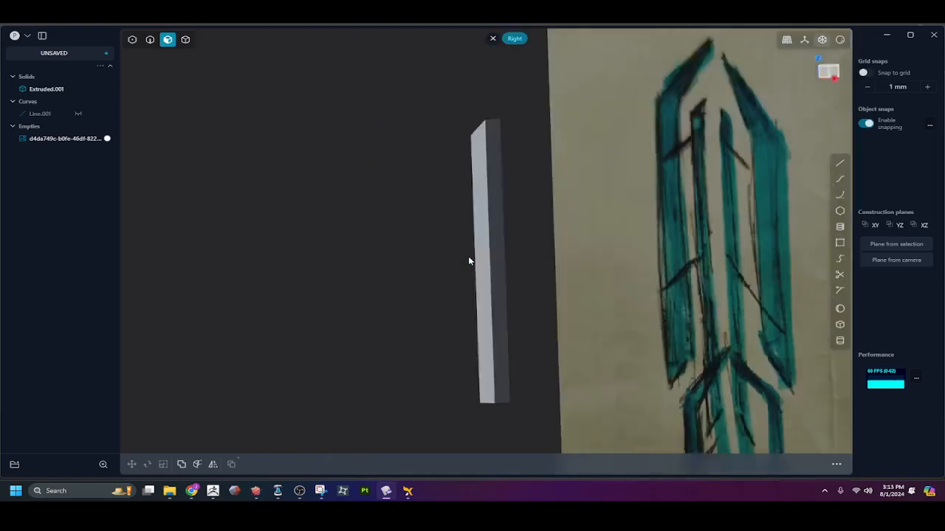
key(KP_1)
shift+middle_drag(475, 255, 487, 237)
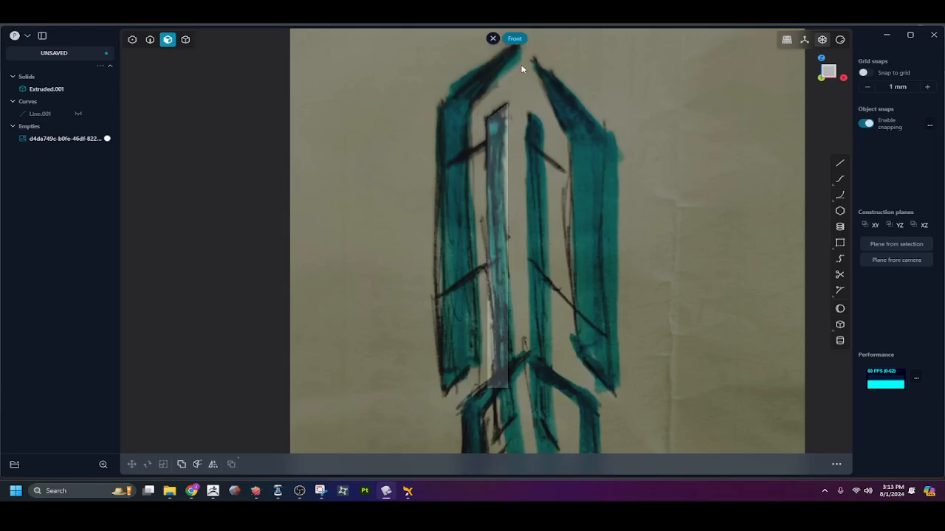
shift+middle_drag(521, 68, 526, 98)
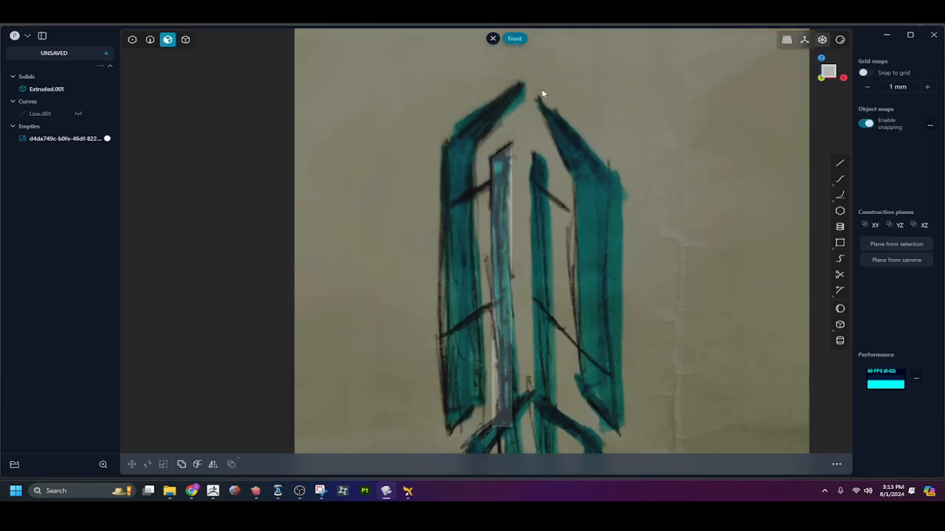
Trace a polyline from the left outer bar's top tip down its inner edge to the bar's slanted lower point
key(l)
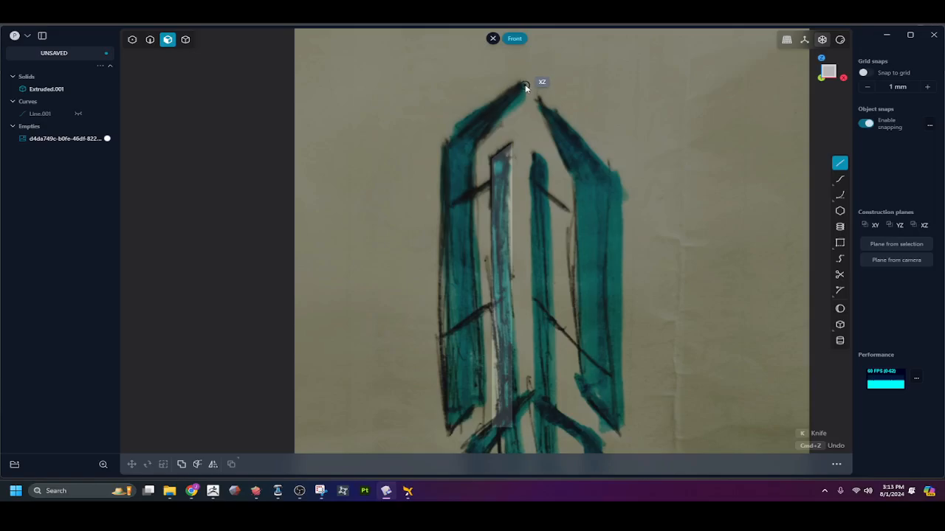
click(524, 89)
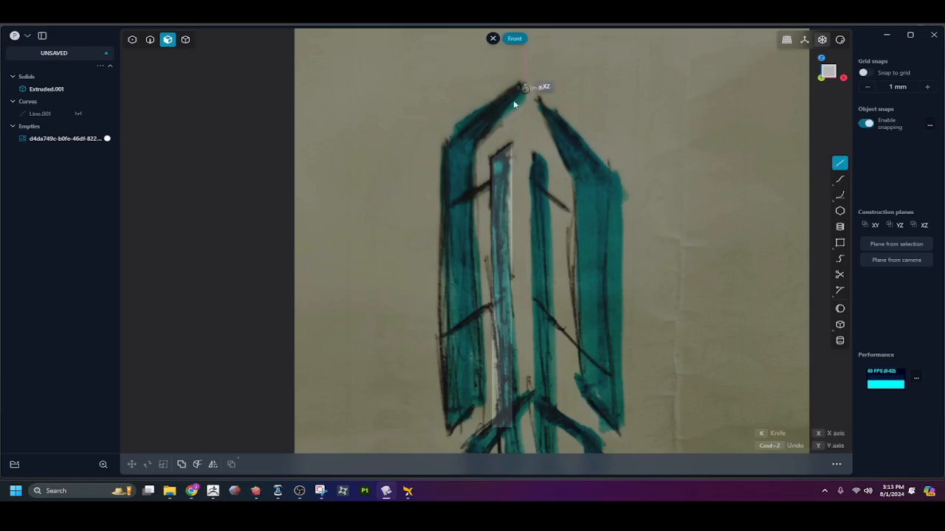
click(473, 153)
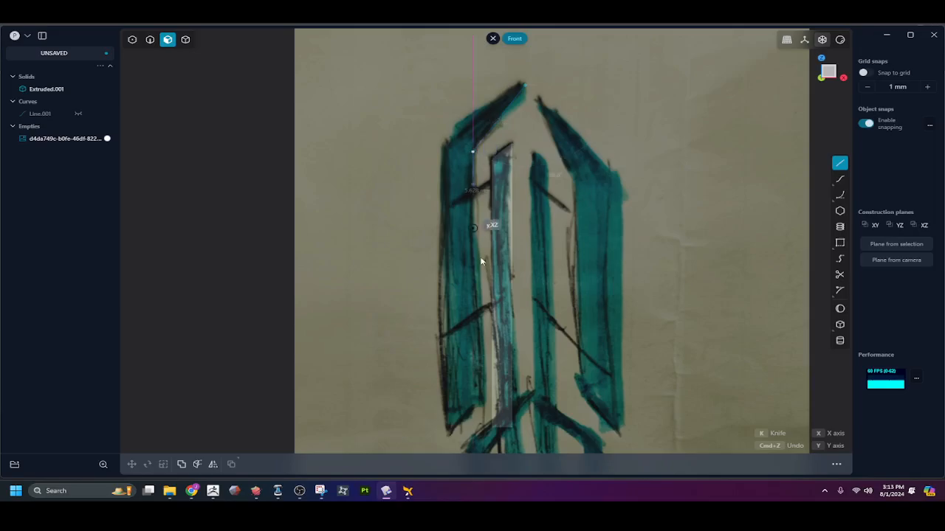
click(474, 408)
click(448, 434)
right_click(391, 207)
click(401, 254)
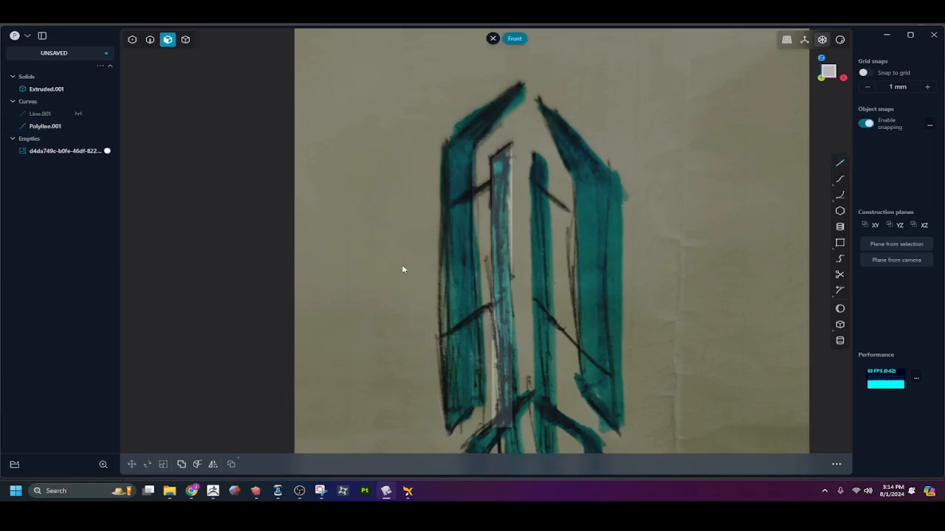
Draw a straight slanted line from the left outer bar's top tip to its outer upper corner
key(2)
click(455, 435)
click(443, 401)
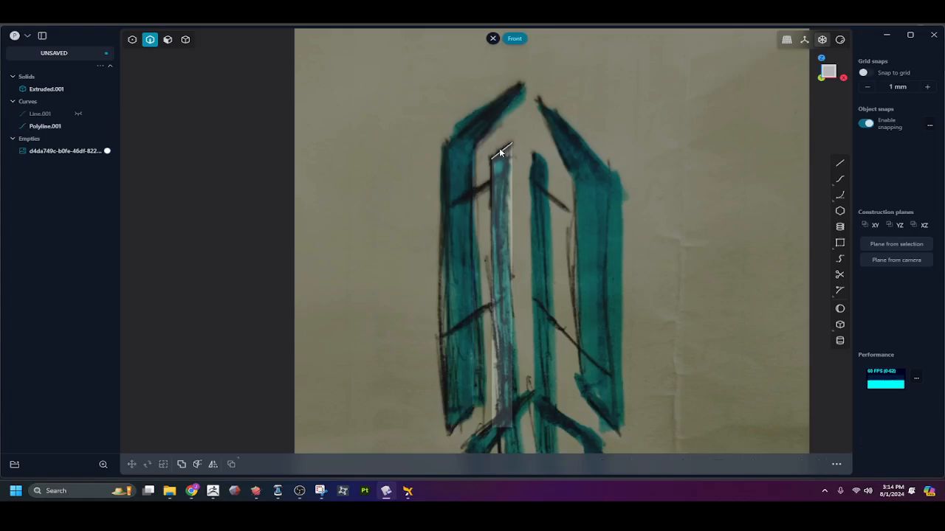
key(shift+a)
click(525, 87)
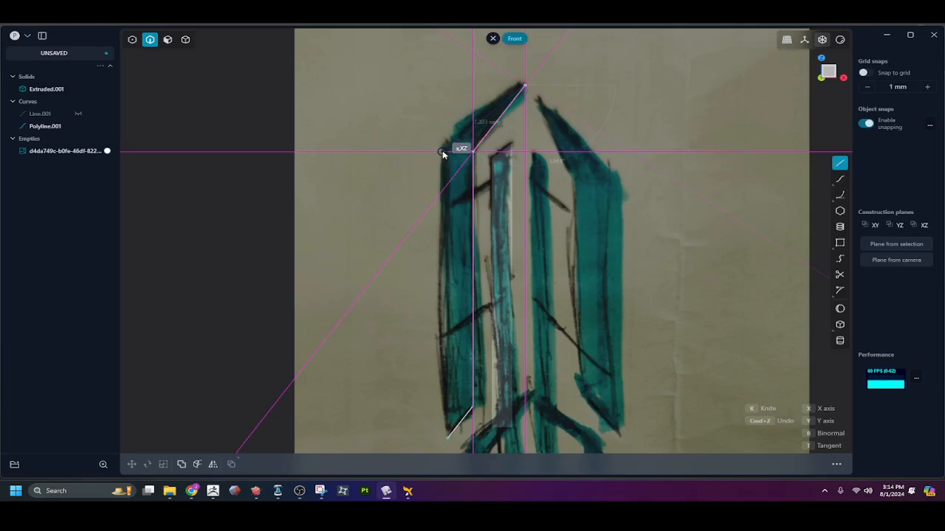
click(442, 152)
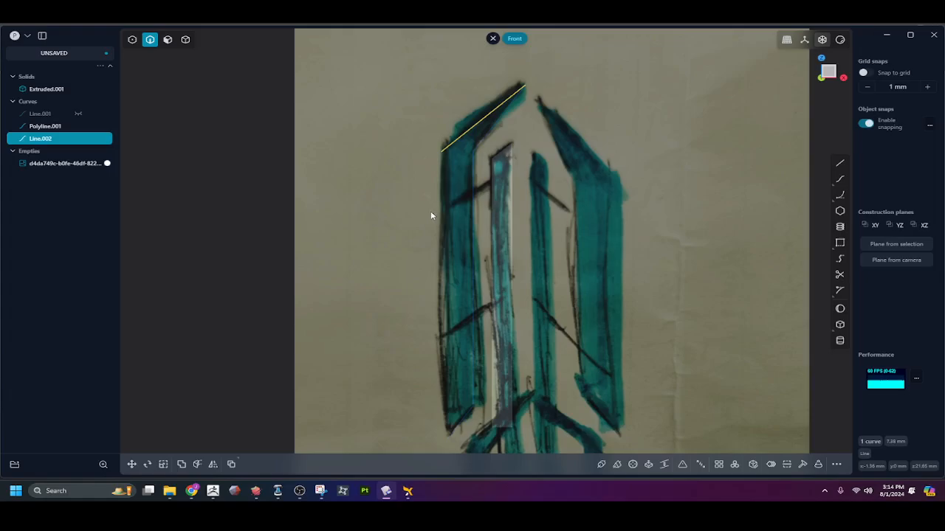
key(shift+a)
click(441, 152)
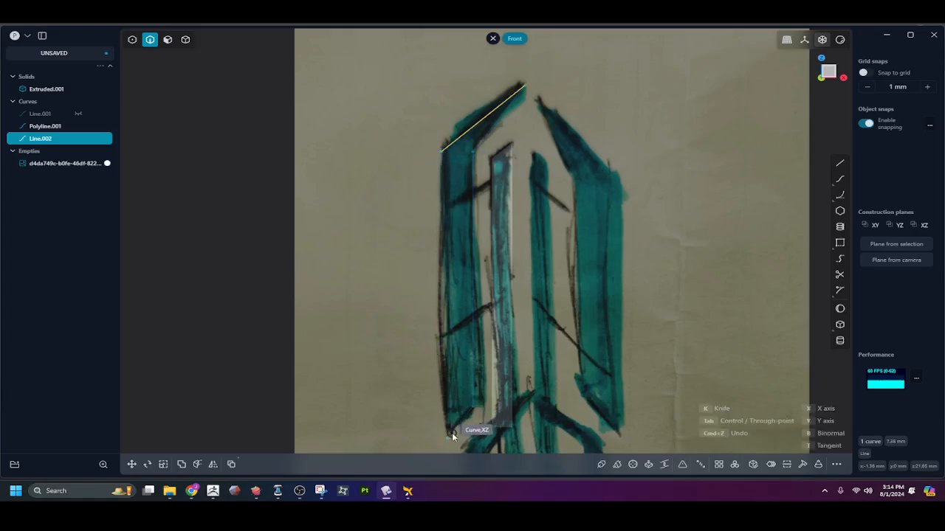
key(Escape)
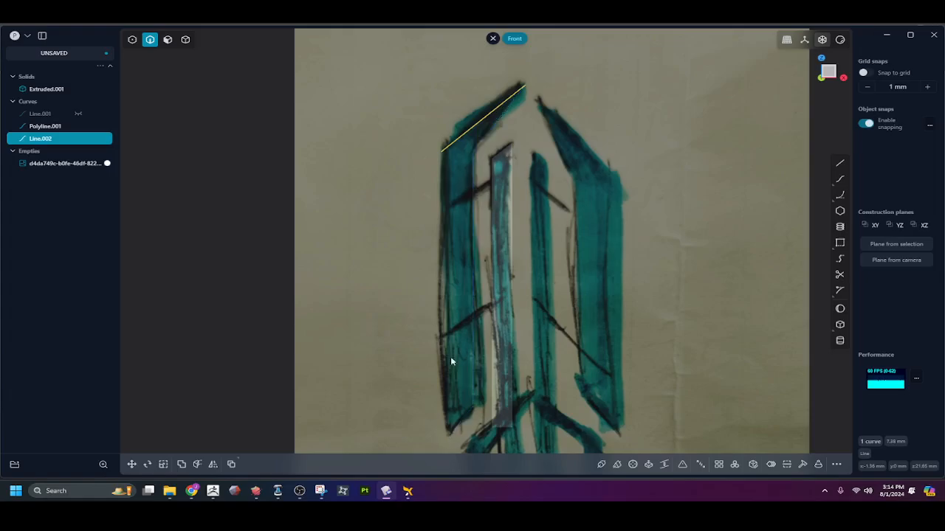
Draw a line about 21 mm long from the left outer bar's outer upper corner to its lower point, closing the outline
key(shift+a)
click(440, 152)
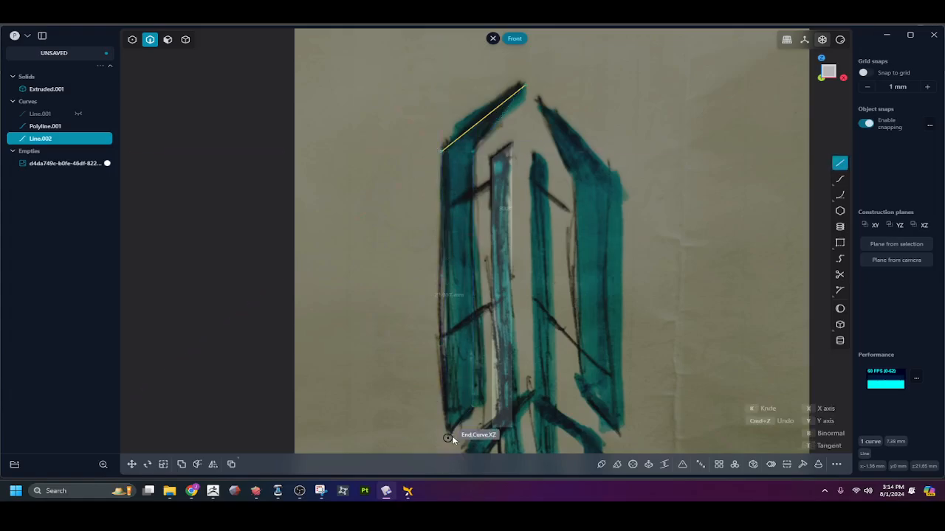
click(452, 438)
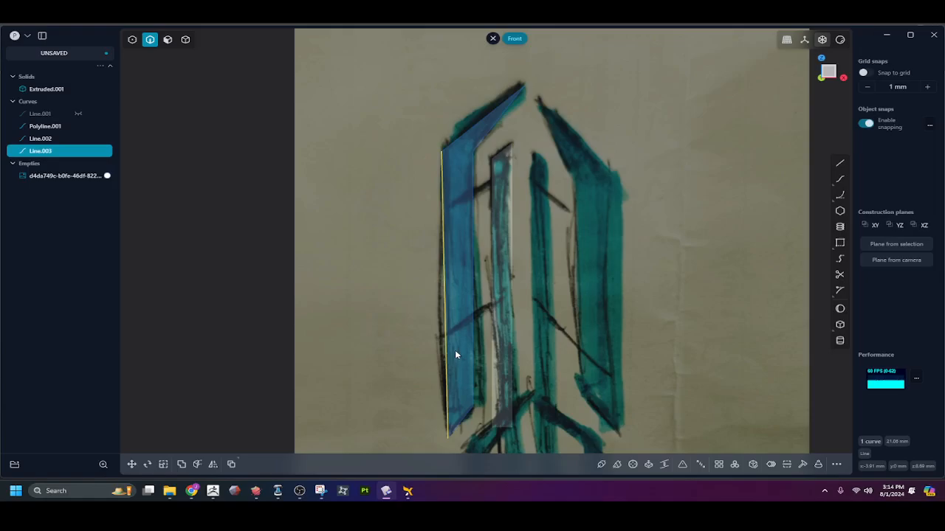
Bow the left outer bar's long outer side by moving its middle control point outward along the X axis
key(ctrl+1)
key(g)
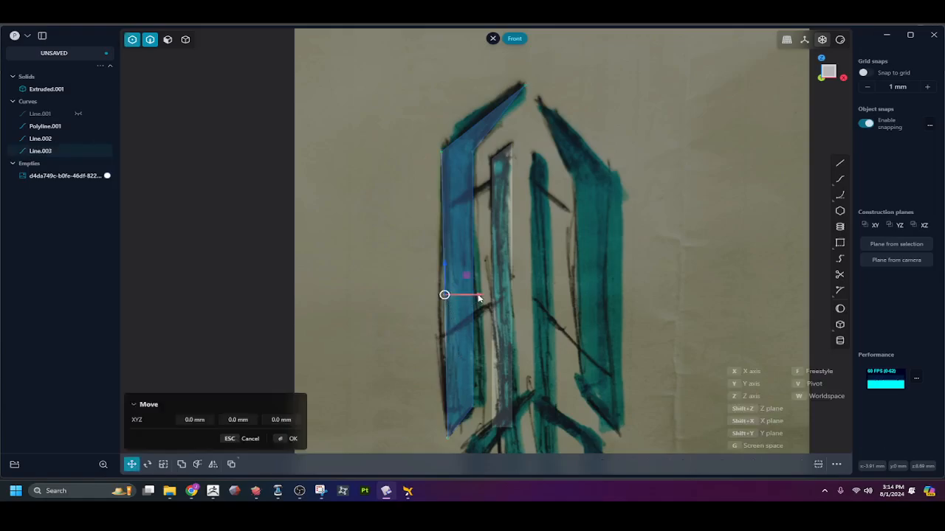
key(x)
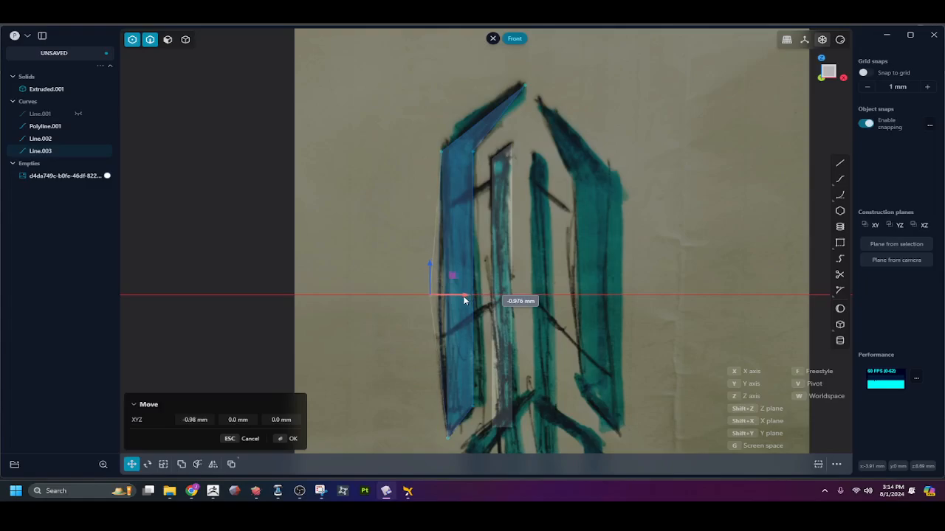
click(466, 297)
key(Escape)
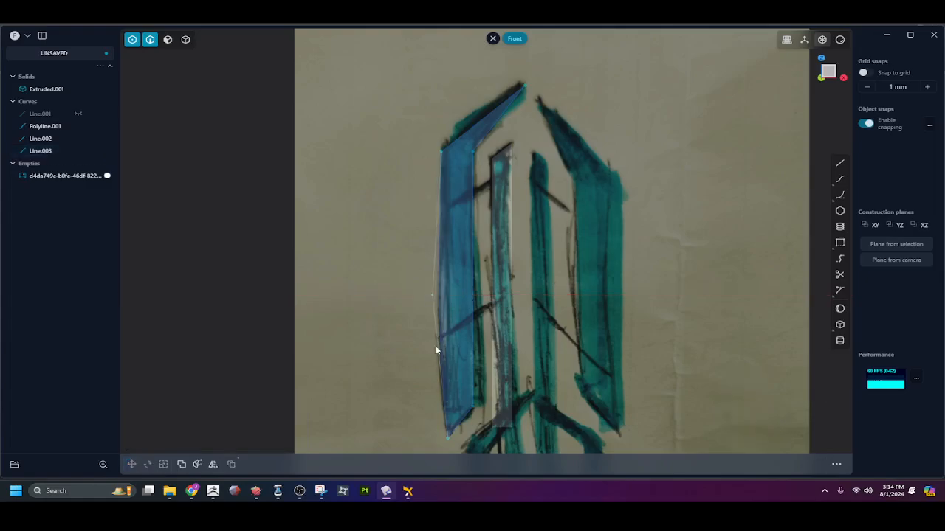
key(ctrl+1)
Join the bowed outer side, the slanted line and the inner polyline into one closed outline
click(442, 329)
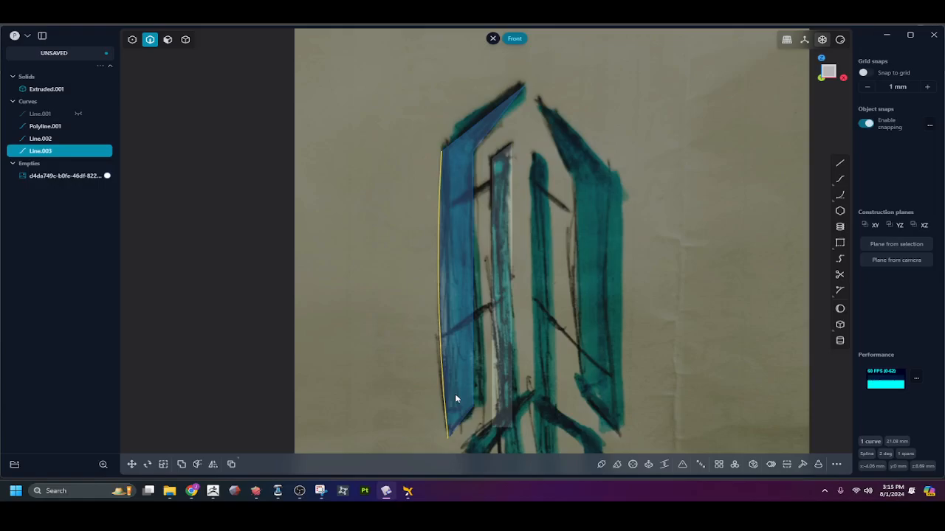
shift+click(471, 420)
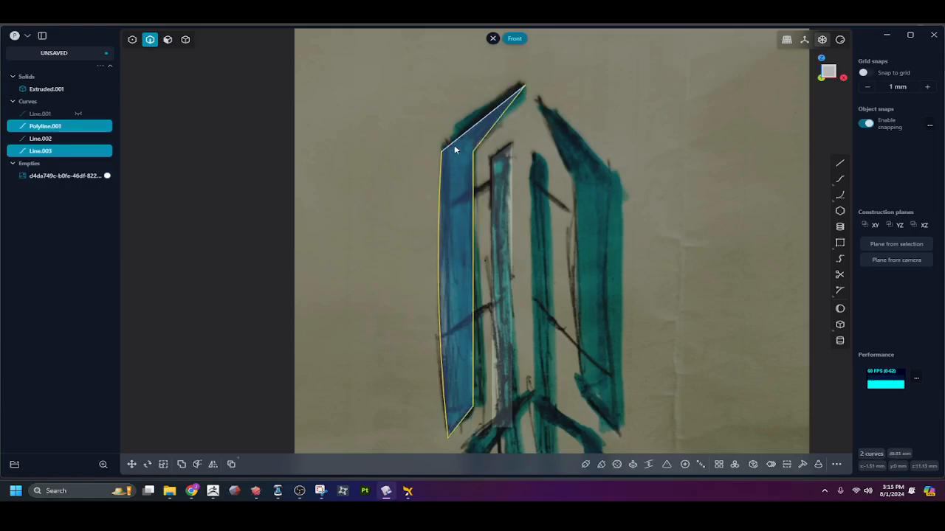
key(j)
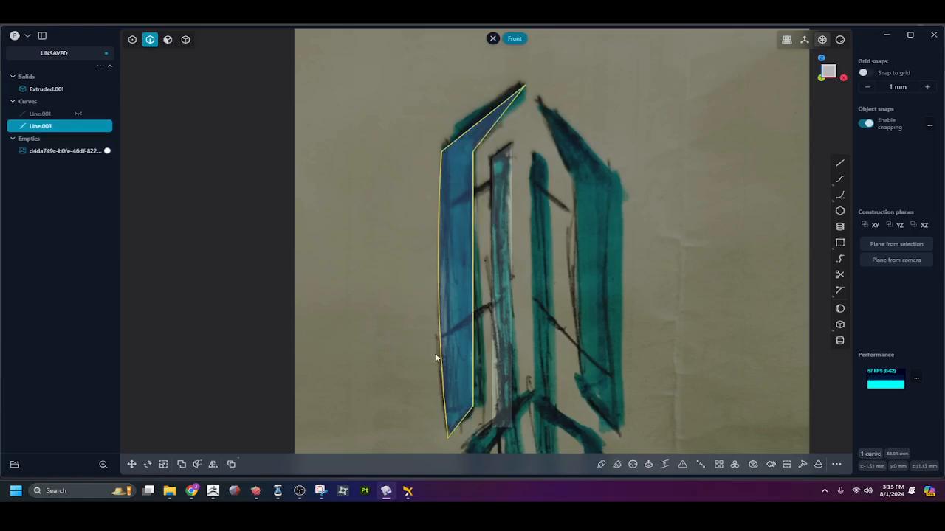
Undo the joining of the left outer bar's outline and the bowing of its outer side
mouse_move(450, 344)
middle_down()
mouse_move(420, 333)
mouse_move(377, 340)
mouse_move(436, 337)
mouse_move(447, 351)
middle_up()
key(KP_1)
key(ctrl+z)
key(ctrl+z)
key(ctrl+z)
key(ctrl+z)
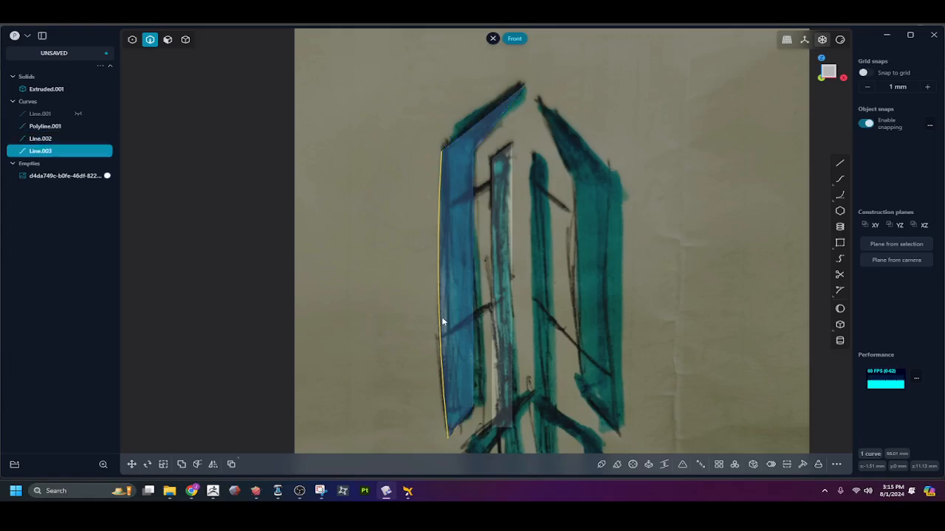
key(ctrl+z)
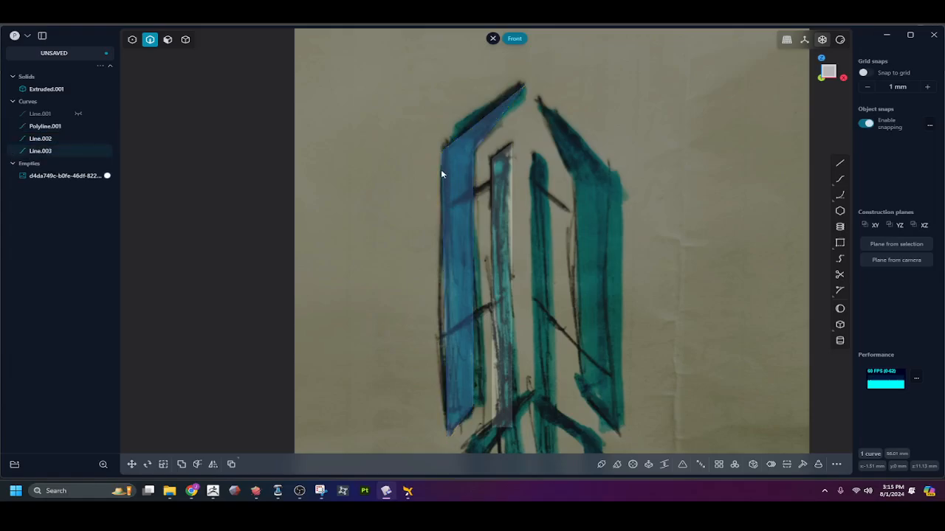
Join the polyline, the slanted line and the straight outer side of the left outer bar into one closed outline
click(41, 129)
shift+click(44, 151)
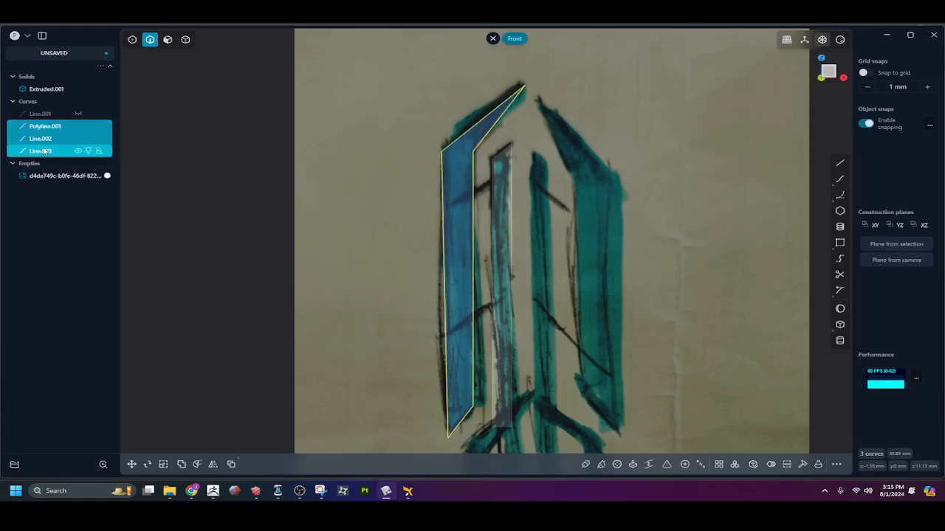
key(Delete)
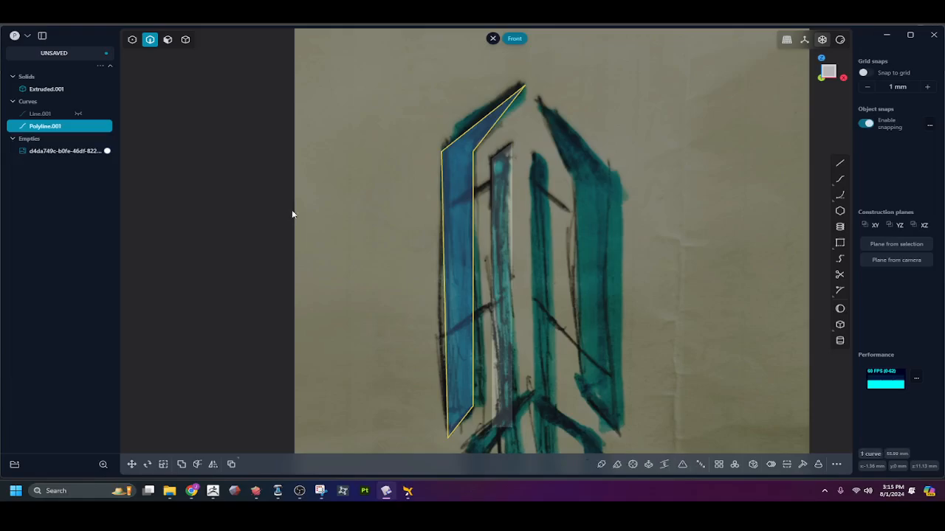
Extrude the left outer bar's closed outline into a thin solid, about 0.25 mm to each side of its sketch plane
scroll(454, 324, down, 2)
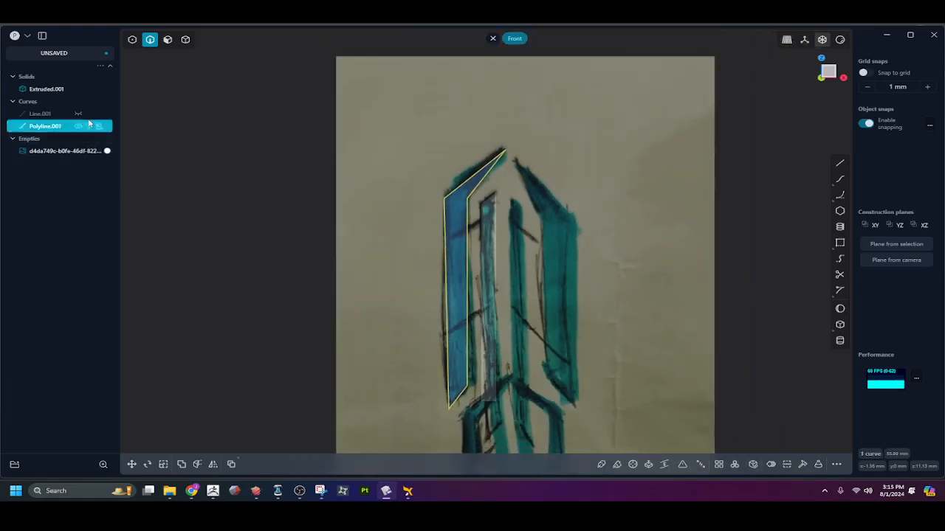
middle_drag(434, 367, 499, 340)
key(e)
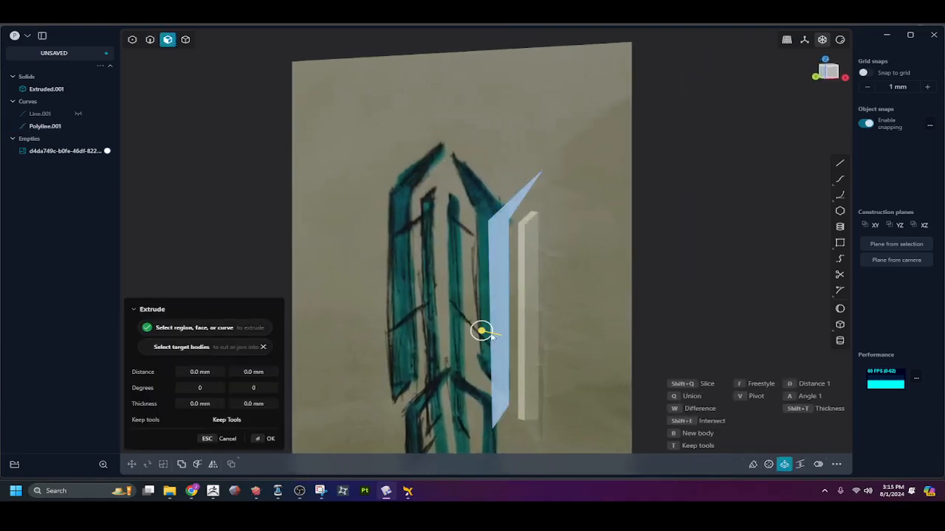
drag(481, 331, 479, 331)
middle_drag(480, 331, 580, 283)
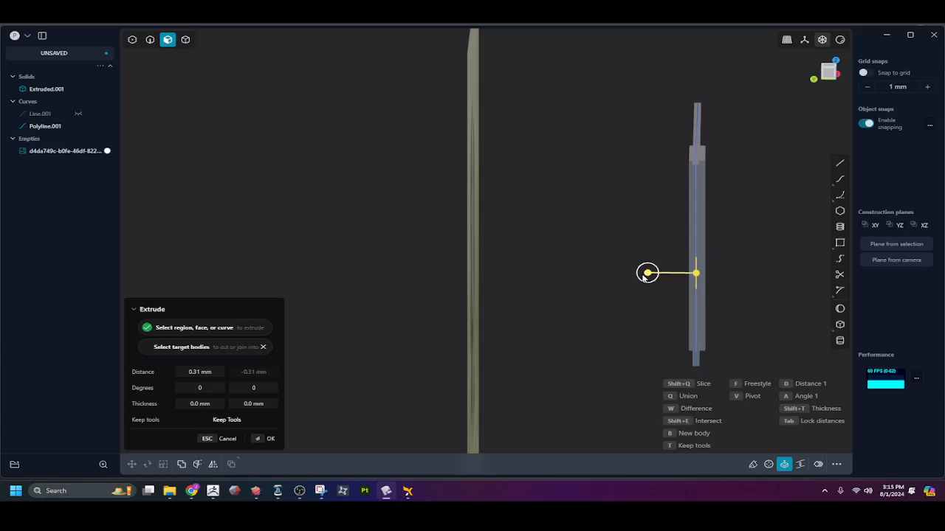
drag(647, 274, 641, 273)
middle_drag(638, 251, 743, 223)
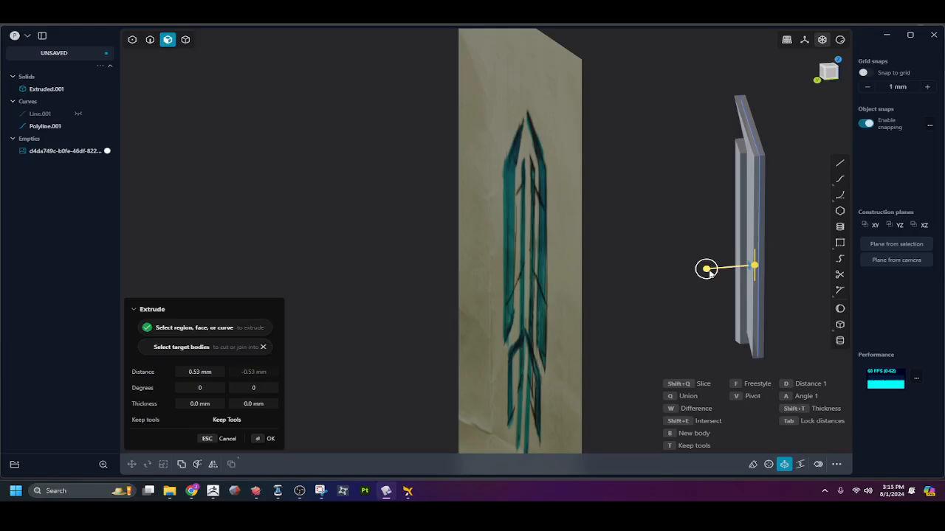
drag(707, 269, 709, 270)
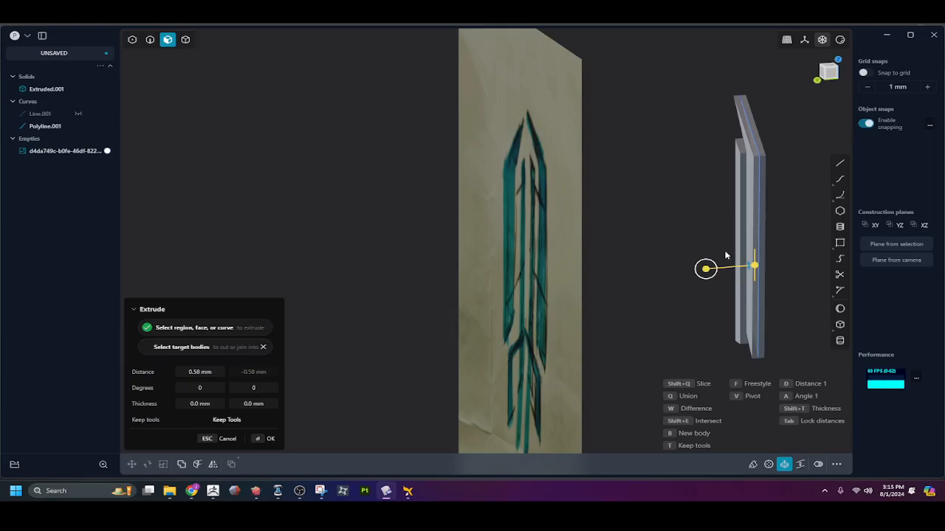
key(Return)
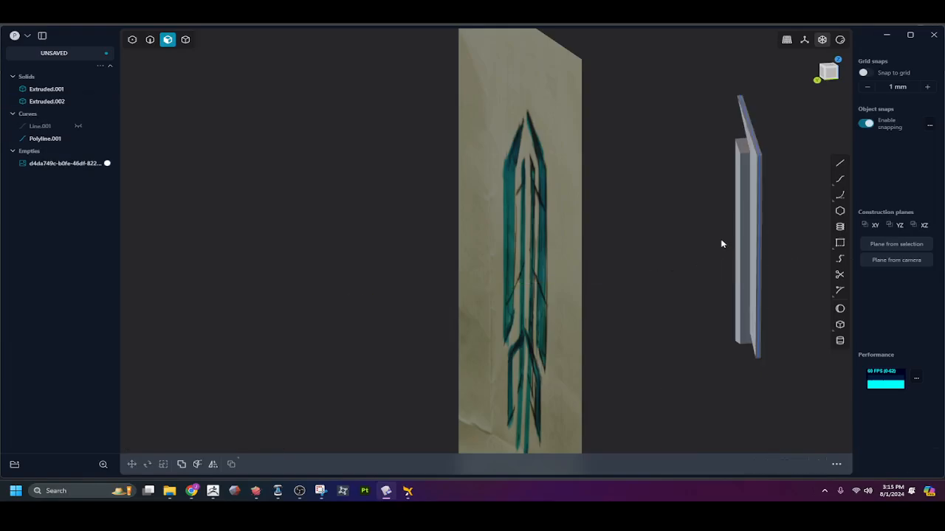
Offset both broad faces of the left outer bar outward to about 0.71 mm from its sketch plane
click(753, 265)
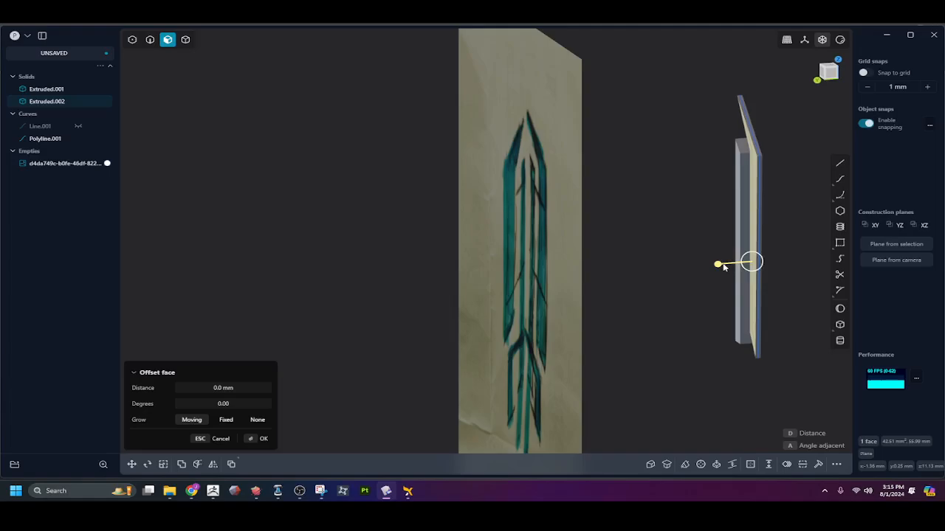
drag(718, 265, 716, 265)
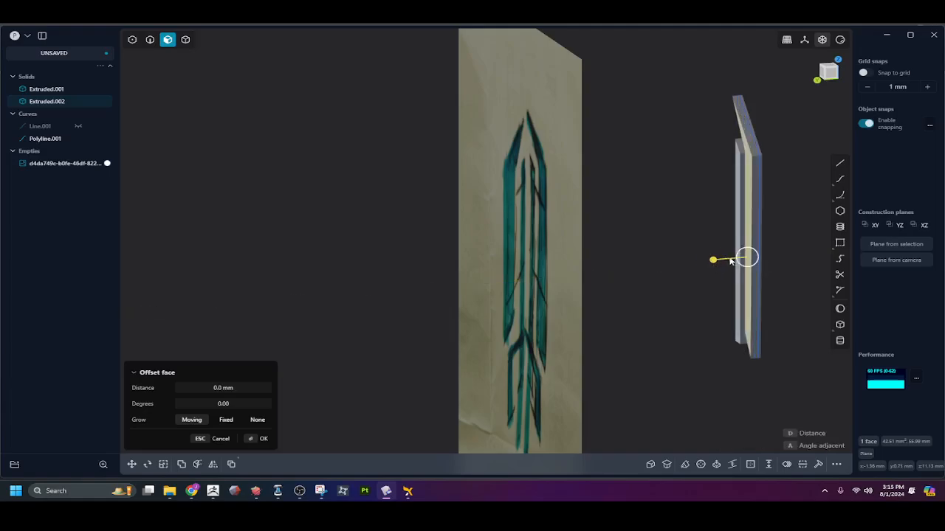
key(Return)
middle_drag(751, 251, 691, 264)
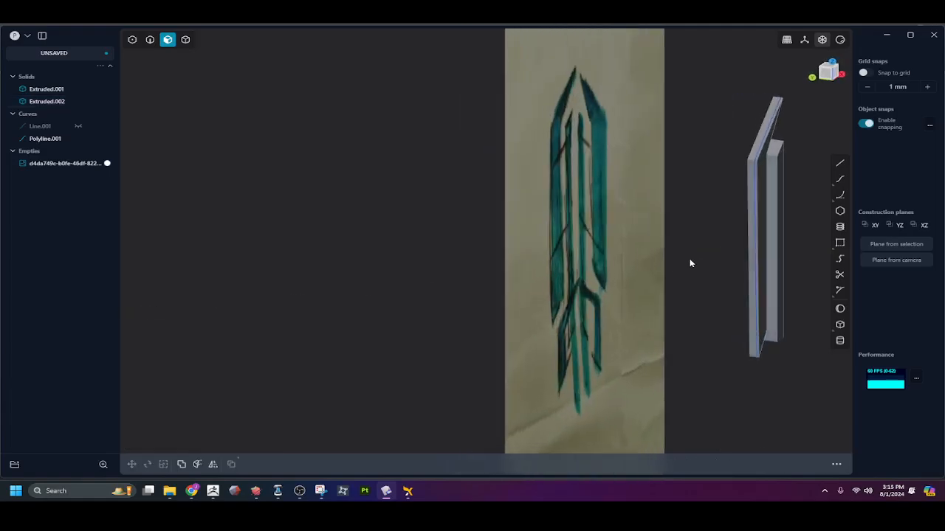
click(760, 253)
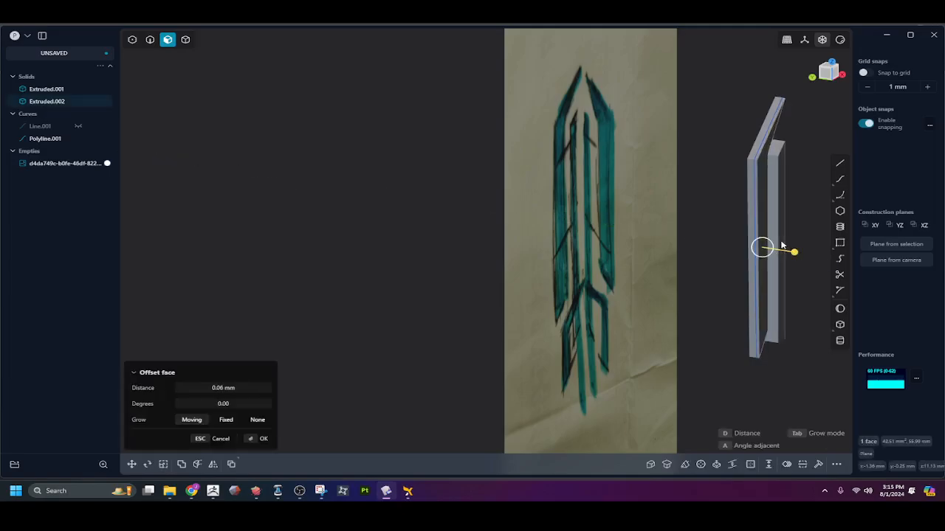
drag(792, 254, 803, 246)
key(Return)
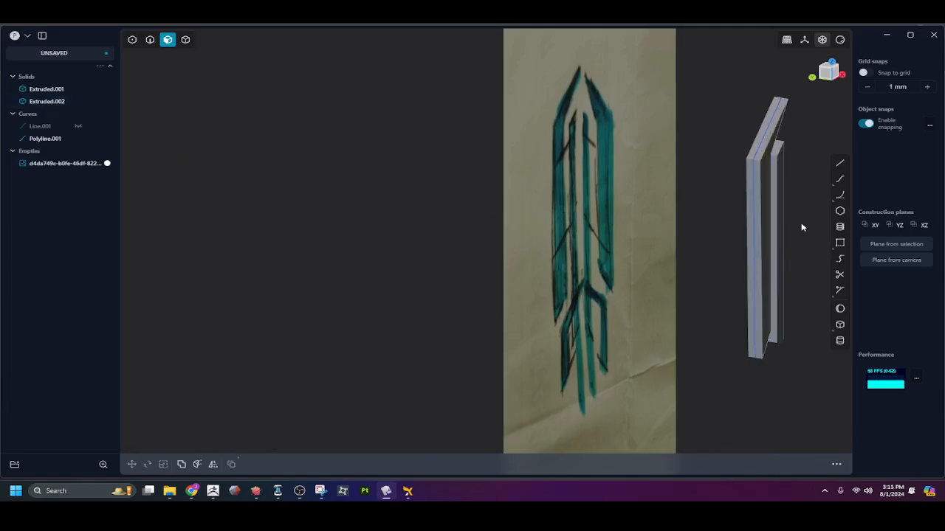
Hide the left outer bar's outline curve and the reference image, leaving only the two solids in the front view
click(78, 138)
click(89, 151)
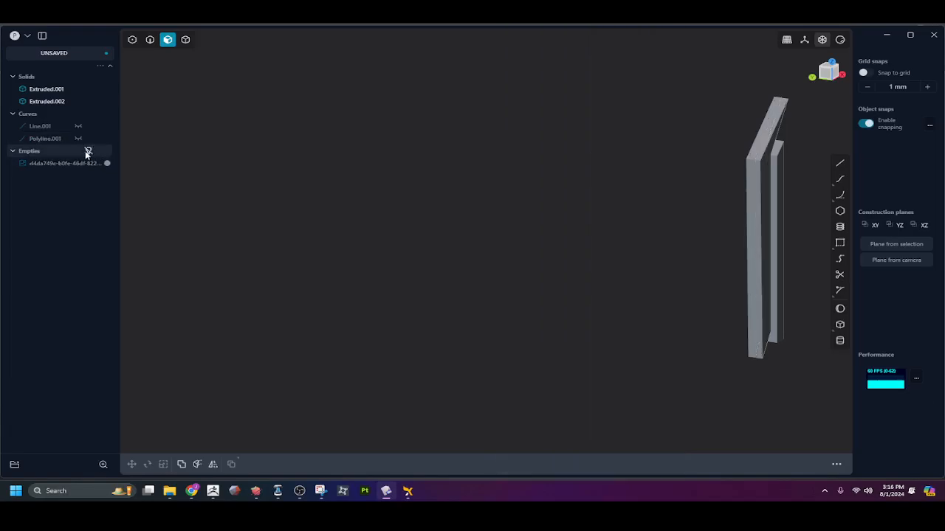
middle_drag(571, 318, 477, 298)
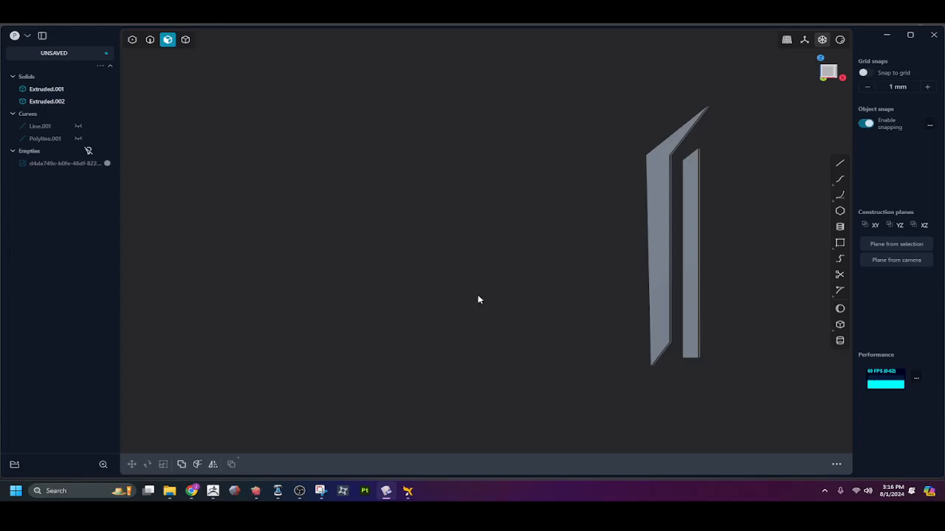
key(KP_1)
shift+middle_drag(638, 283, 523, 315)
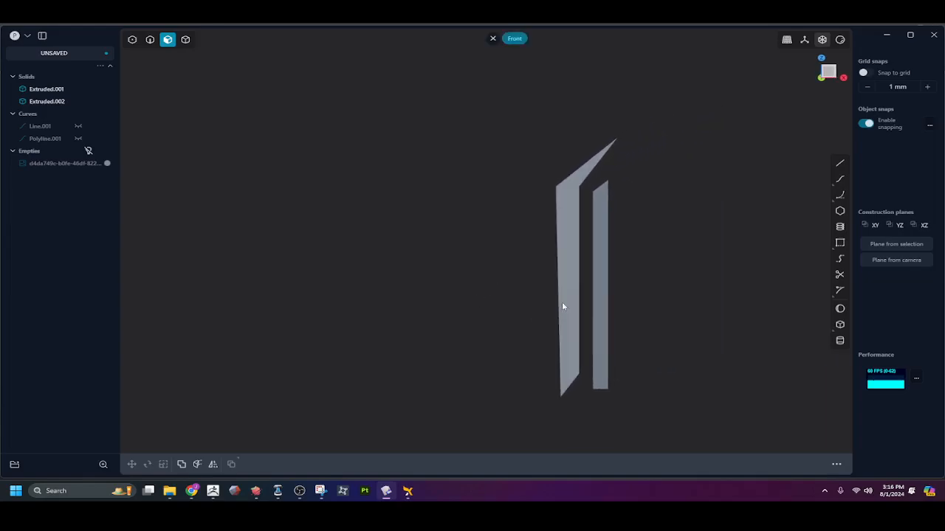
click(561, 302)
key(g)
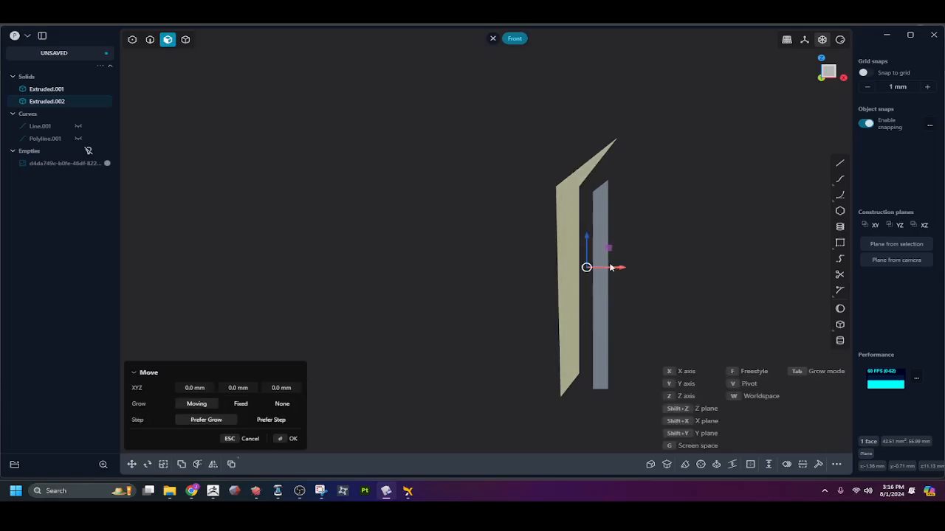
drag(623, 270, 631, 268)
key(Escape)
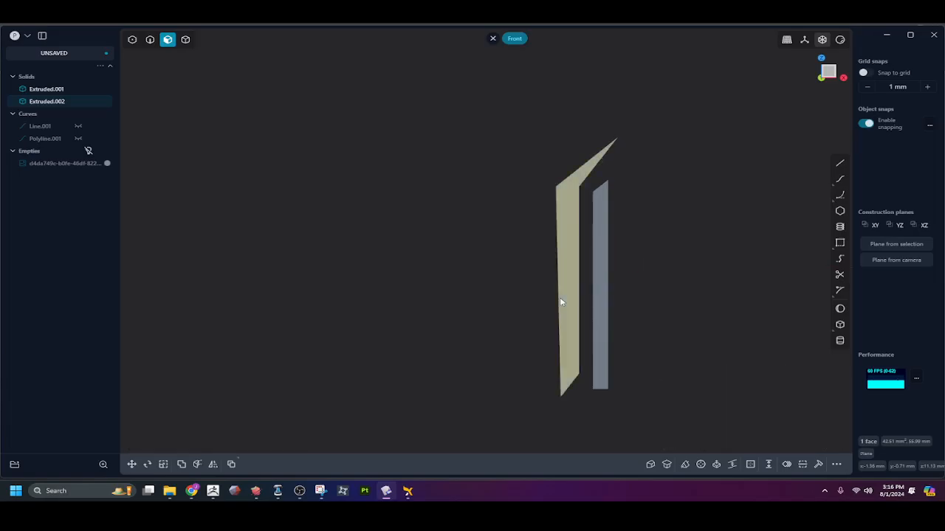
Move the whole left outer bar solid along the X axis closer to the inner bar
click(467, 300)
key(4)
click(563, 273)
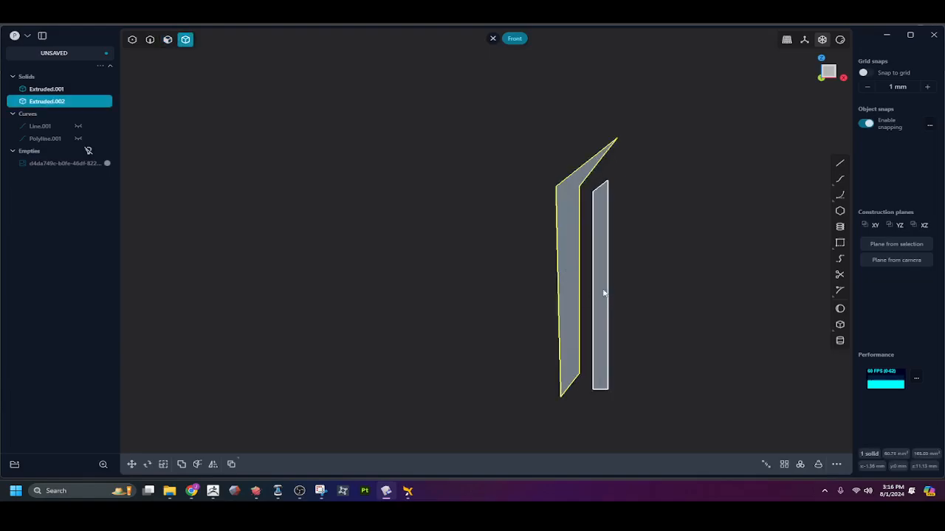
key(g)
drag(624, 270, 630, 270)
right_click(630, 292)
click(630, 293)
Move the left outer bar -2.17 mm along X, then snap its upper tip 0.7 mm back in line with the inner bar's right edge
shift+middle_drag(585, 315, 558, 150)
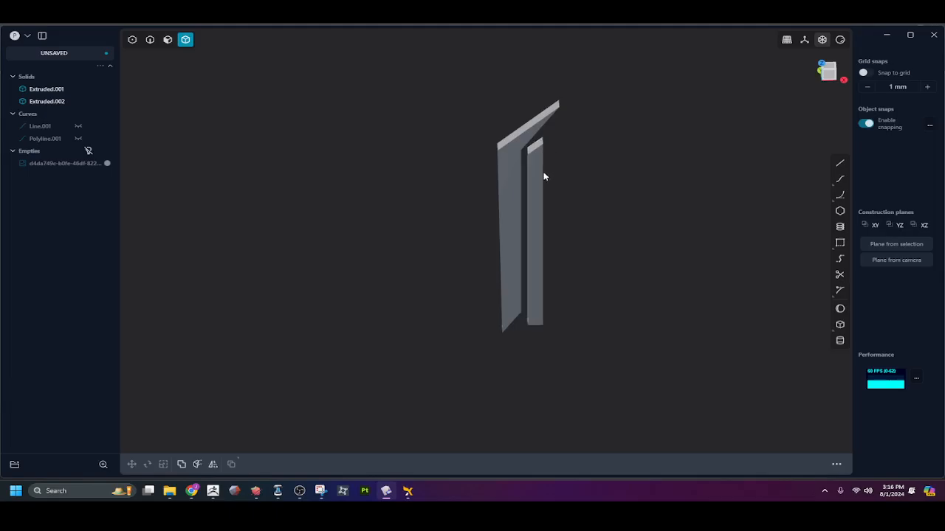
key(1)
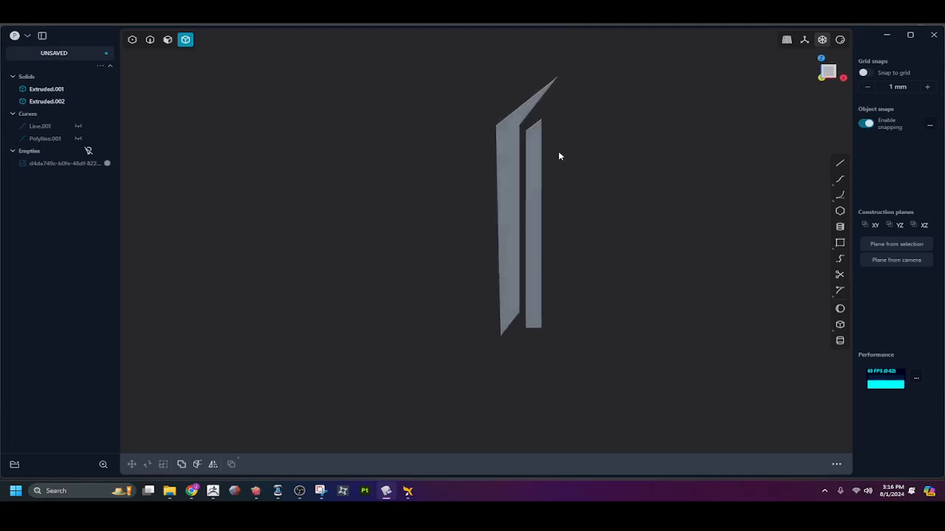
click(507, 177)
key(g)
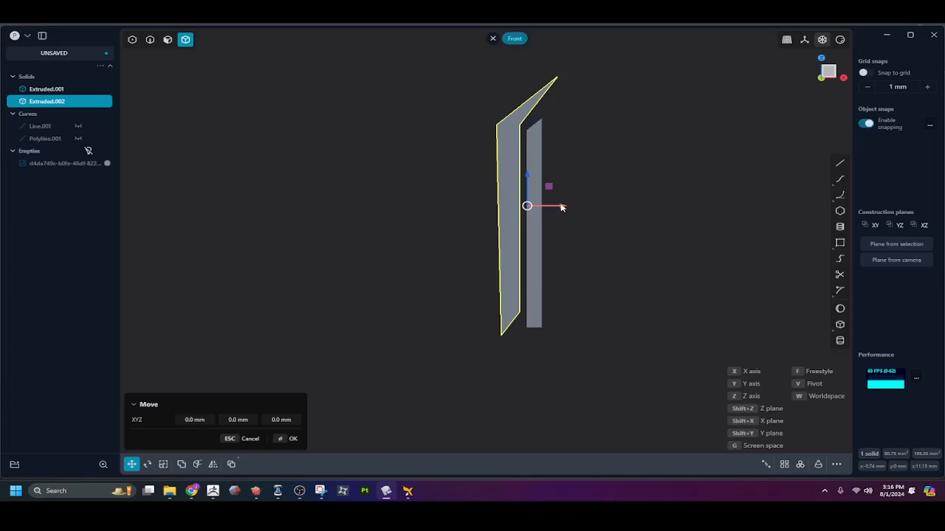
key(x)
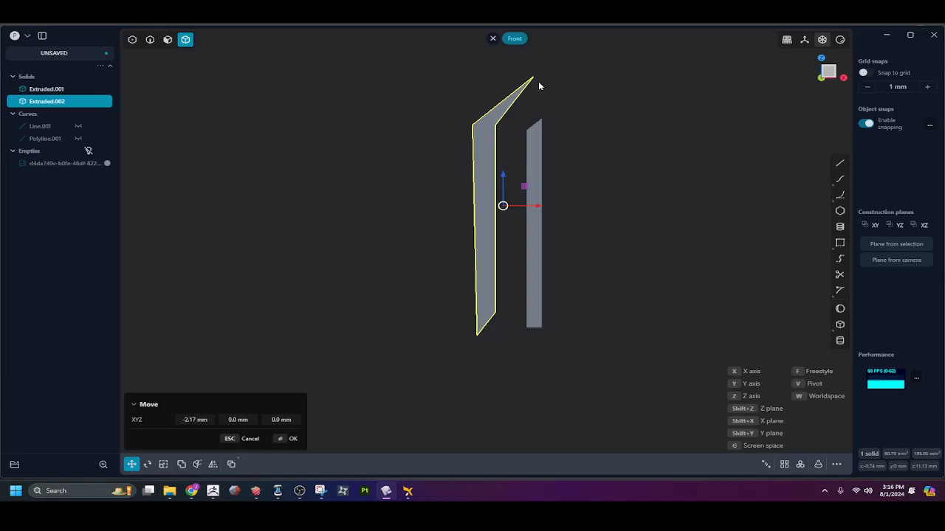
key(v)
click(533, 78)
key(f)
click(535, 77)
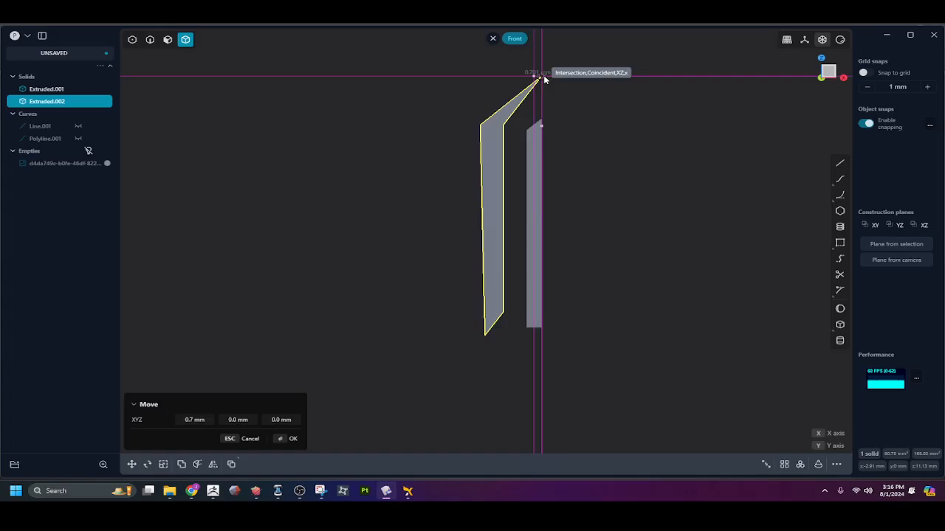
click(544, 79)
click(550, 117)
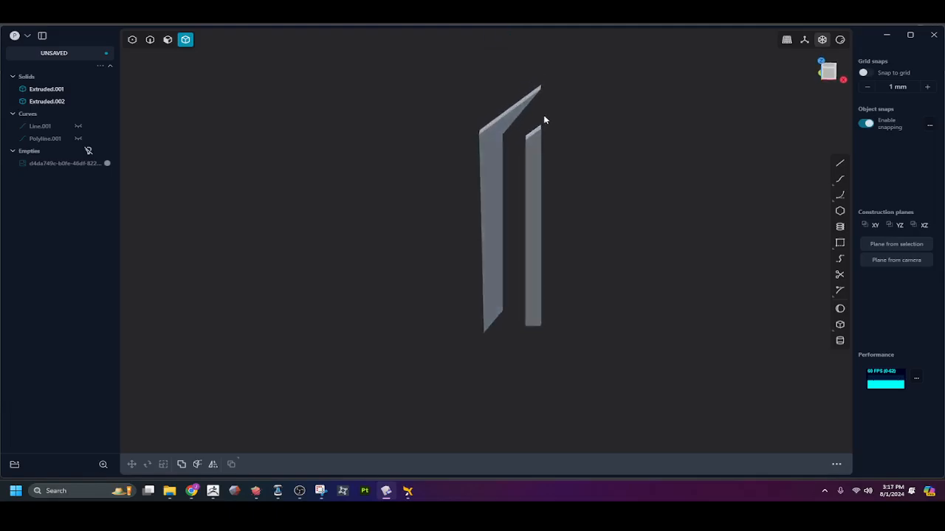
Rotate the inner bar's slanted top face about its lower corner to a steeper slope matching the outer bar's tip
scroll(541, 126, up, 2)
scroll(539, 133, up, 4)
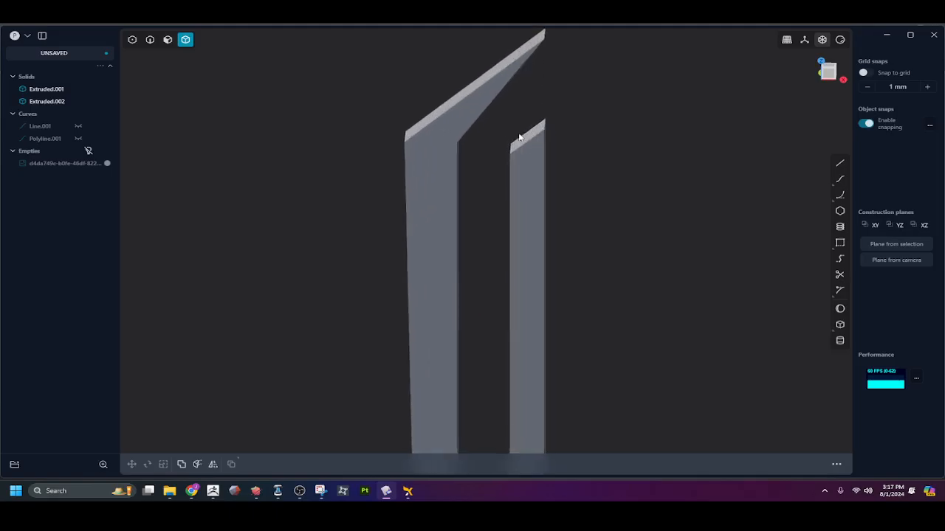
key(3)
click(540, 135)
key(o)
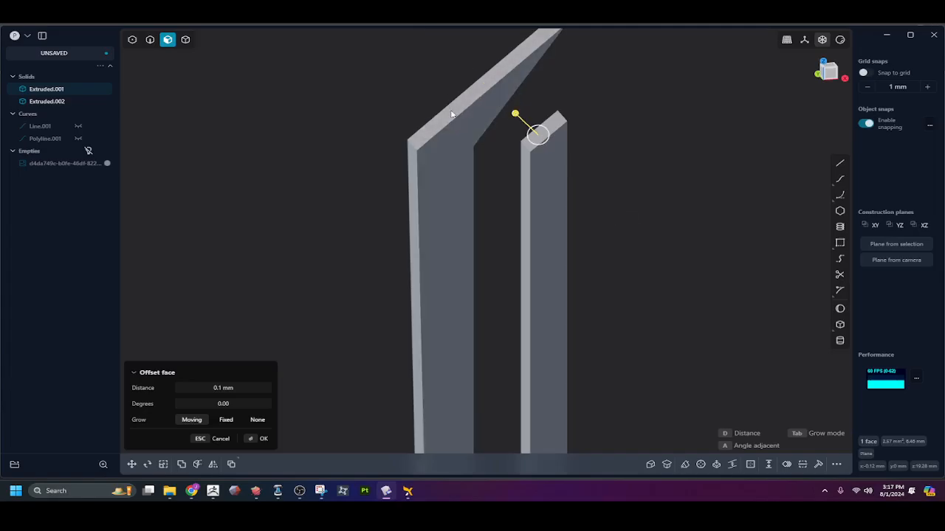
key(Escape)
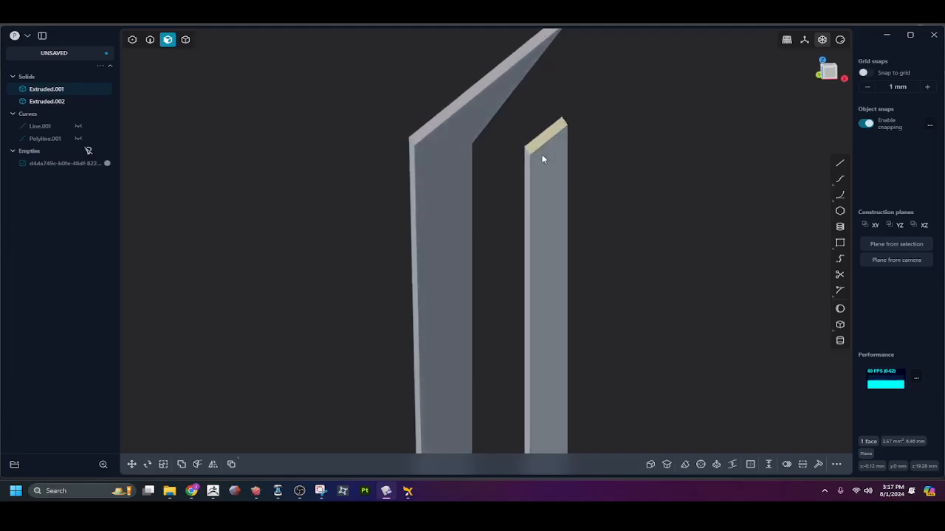
key(r)
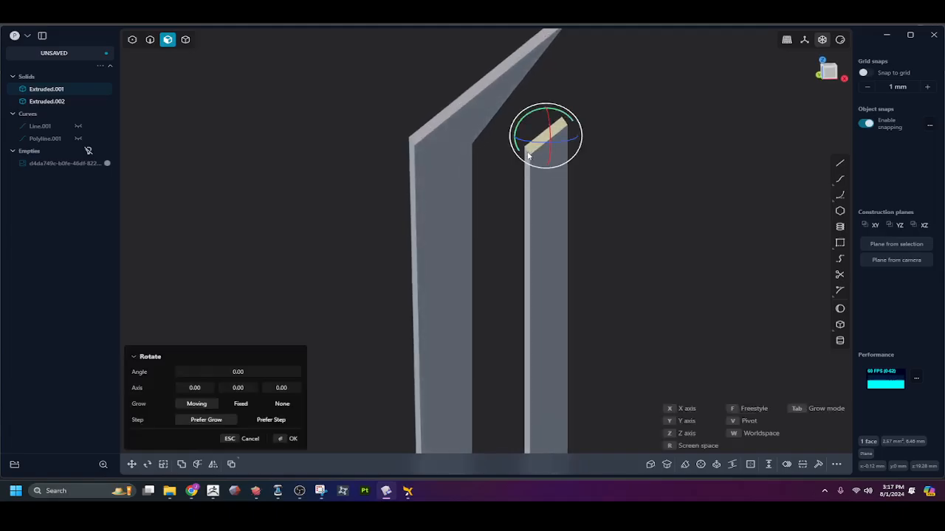
key(v)
click(530, 152)
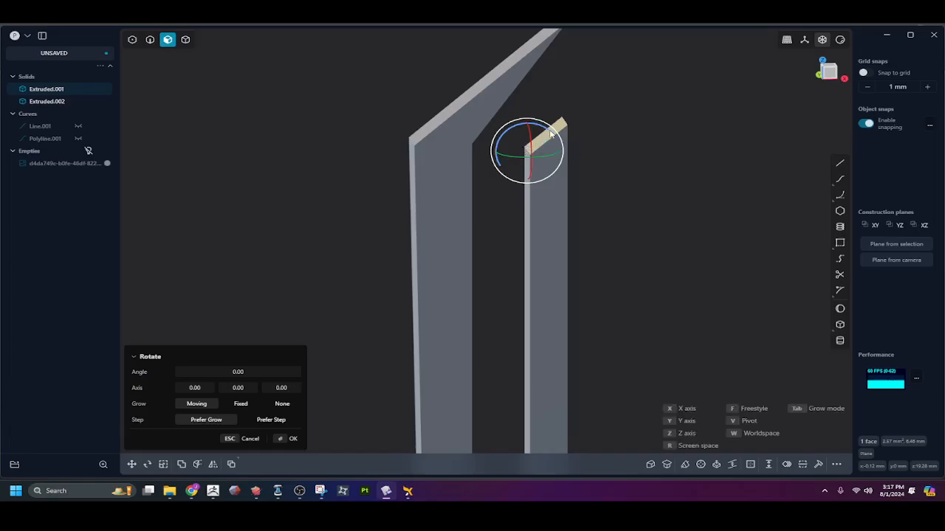
drag(549, 134, 548, 132)
key(KP_1)
right_click(507, 195)
Check both bars from an angle, return to the front view and show the reference image again
scroll(510, 244, down, 8)
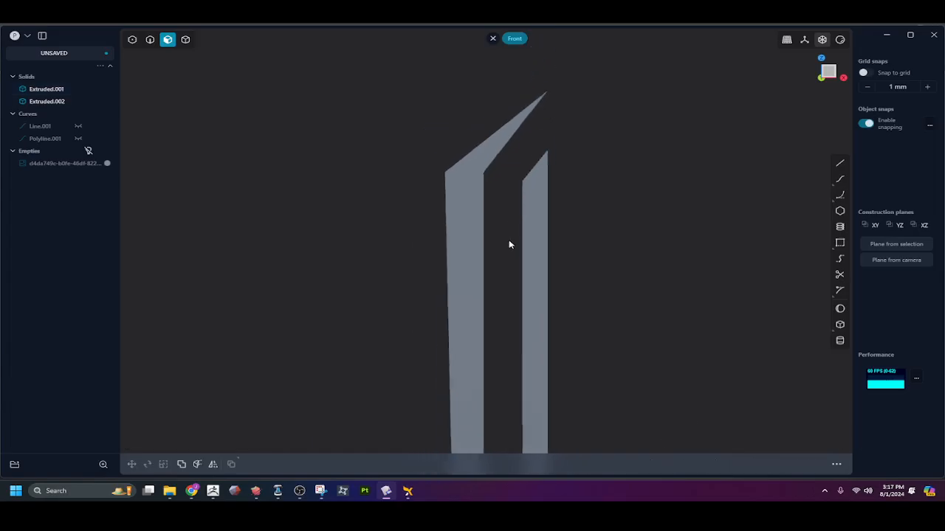
middle_drag(507, 276, 538, 268)
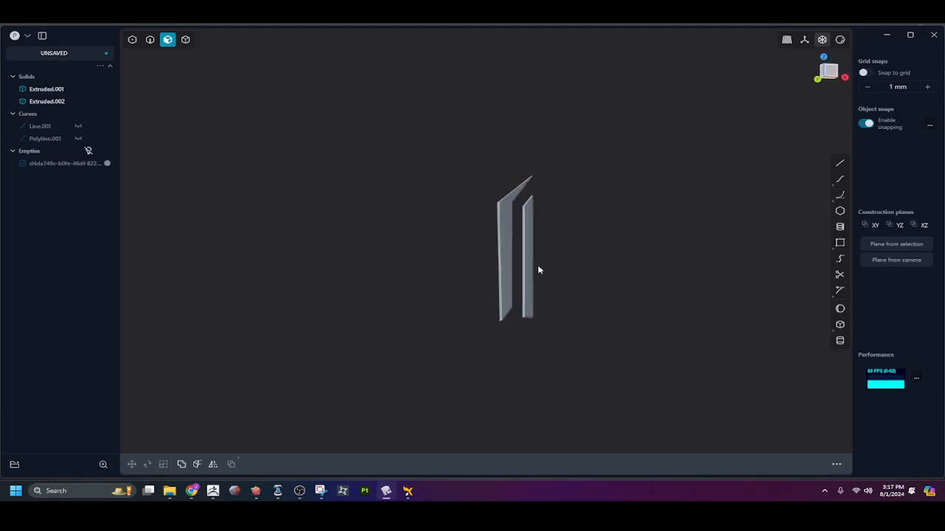
key(KP_1)
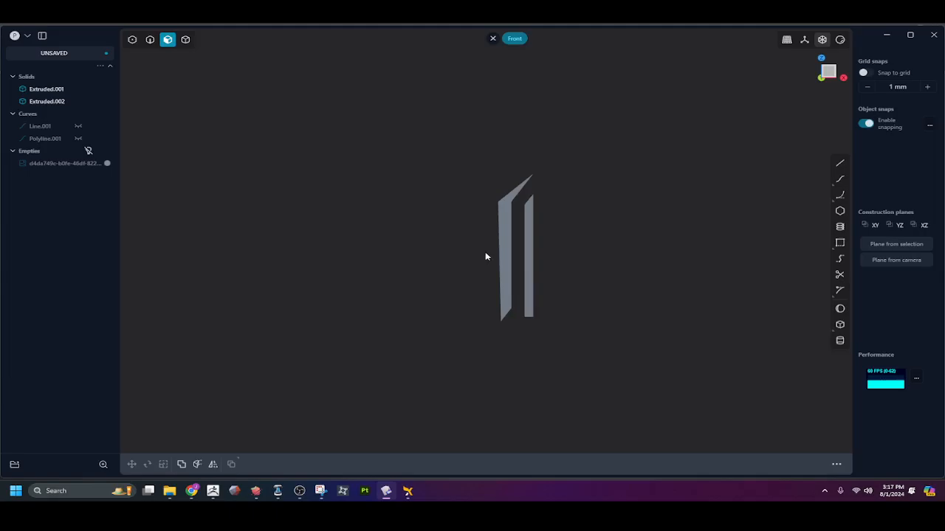
click(88, 151)
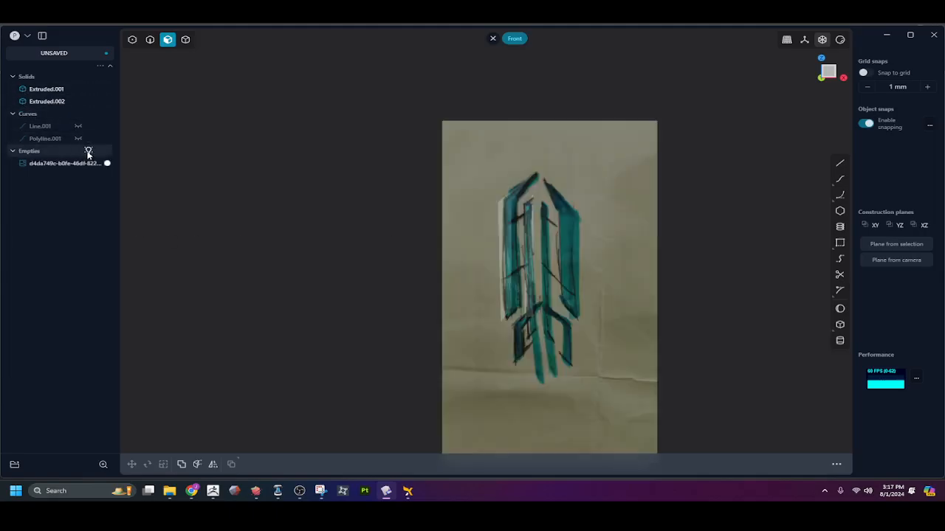
Trace the lower-left bracket of the reference sketch as a closed six-corner polyline in the front view
scroll(492, 302, up, 5)
scroll(513, 288, up, 2)
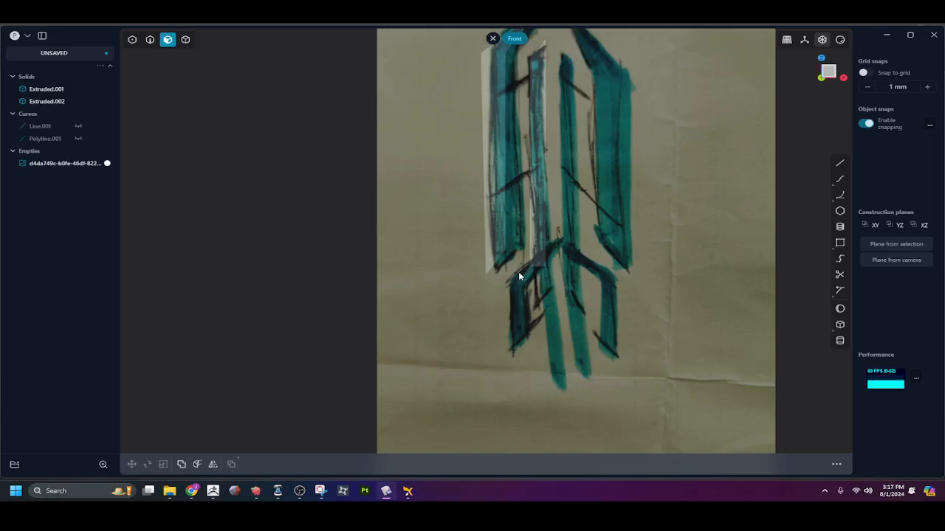
key(l)
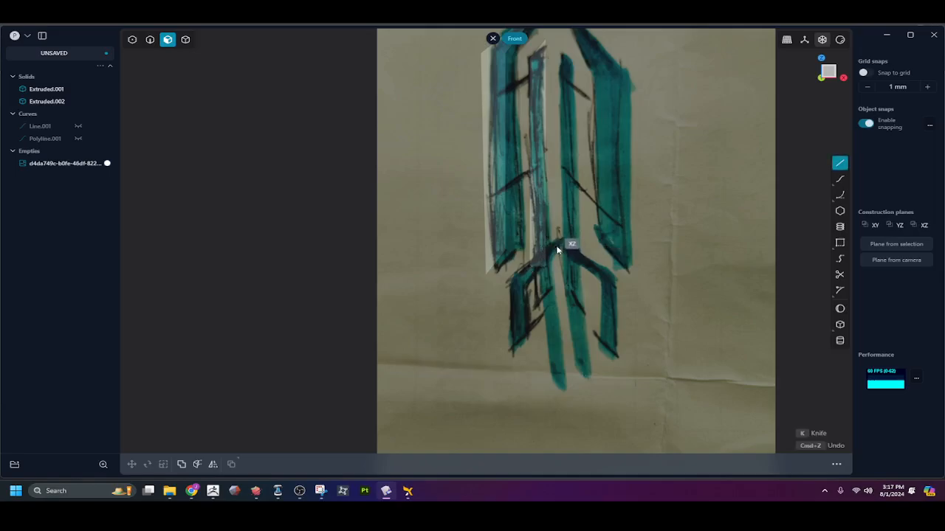
click(559, 250)
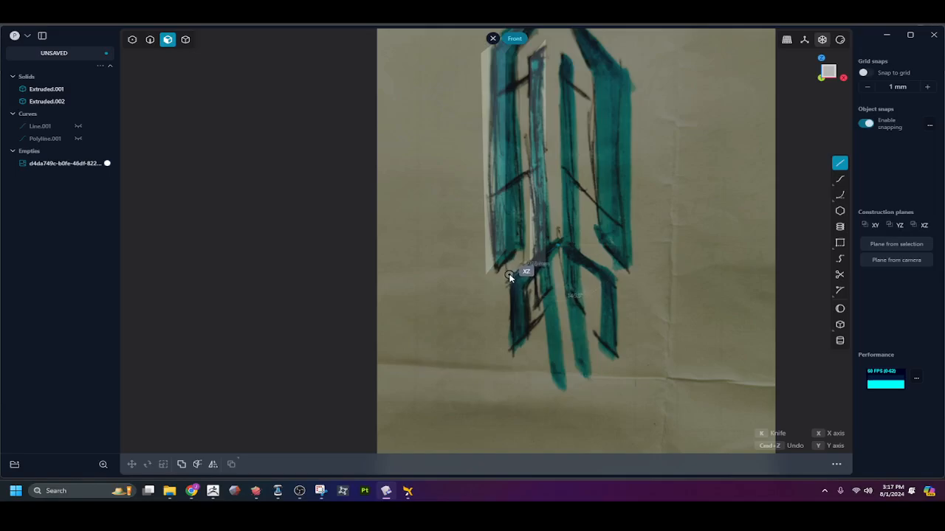
click(506, 279)
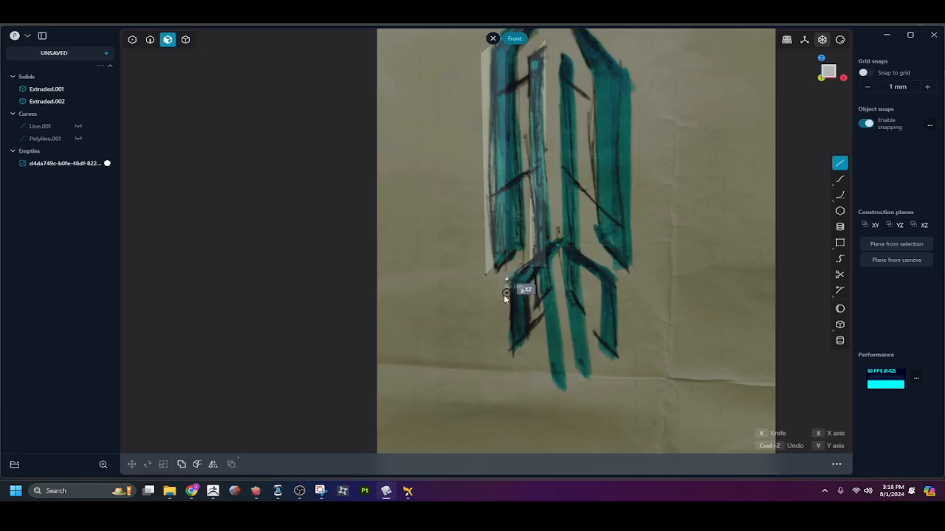
click(507, 353)
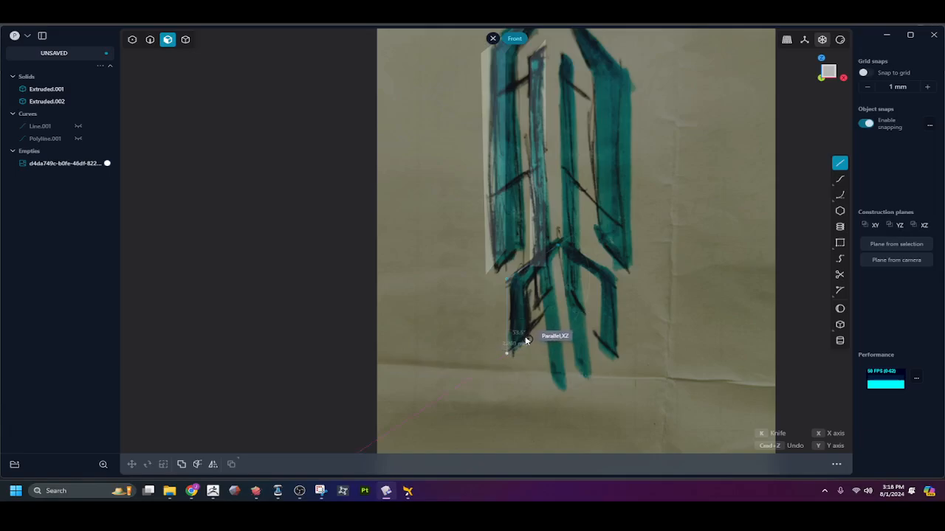
click(528, 340)
click(524, 283)
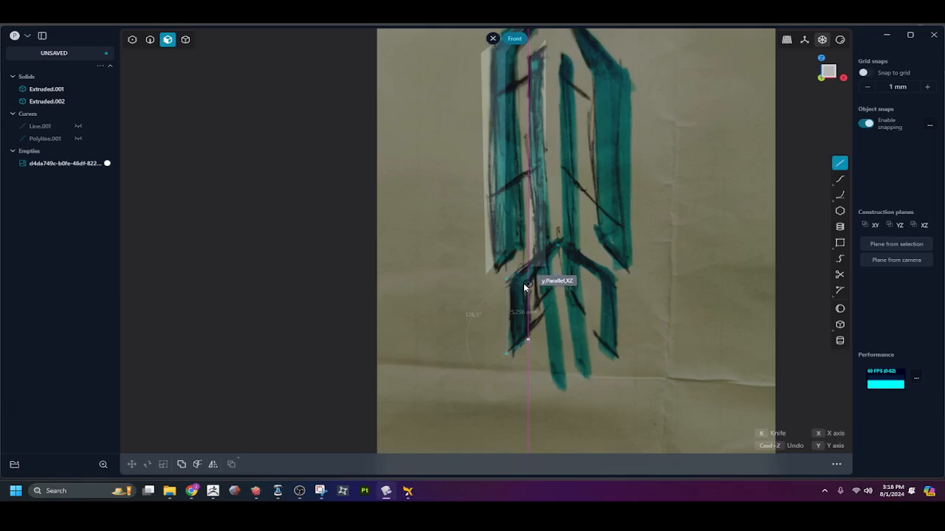
click(559, 249)
click(561, 275)
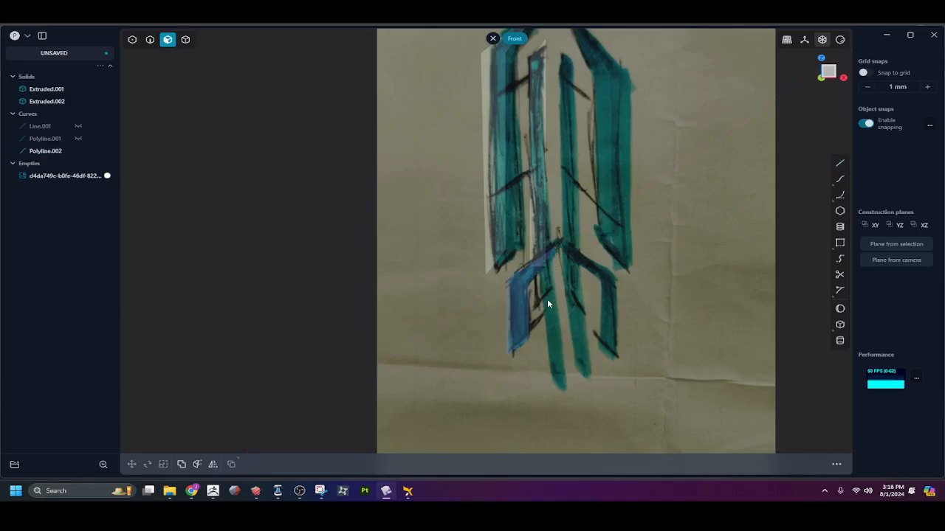
Hide the reference image so only the solids and the new bracket outline remain shown
middle_drag(547, 299, 466, 314)
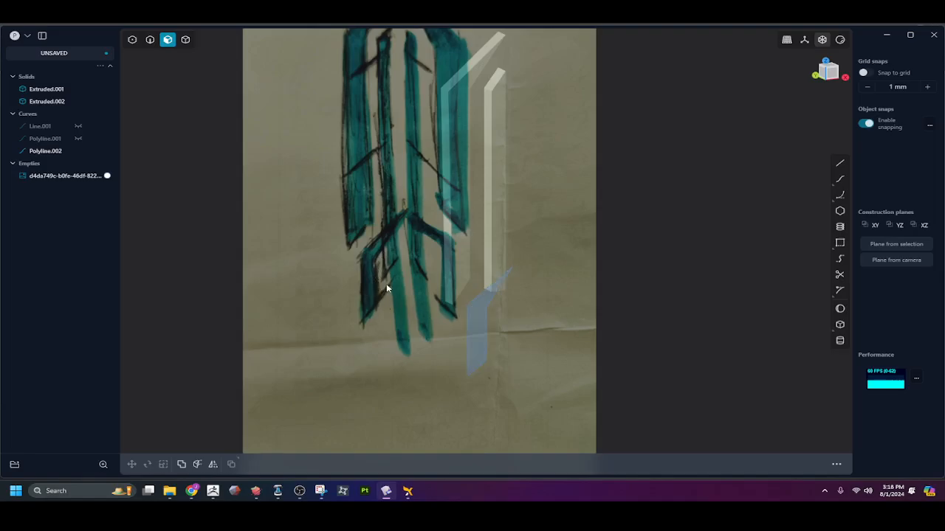
middle_drag(387, 288, 373, 285)
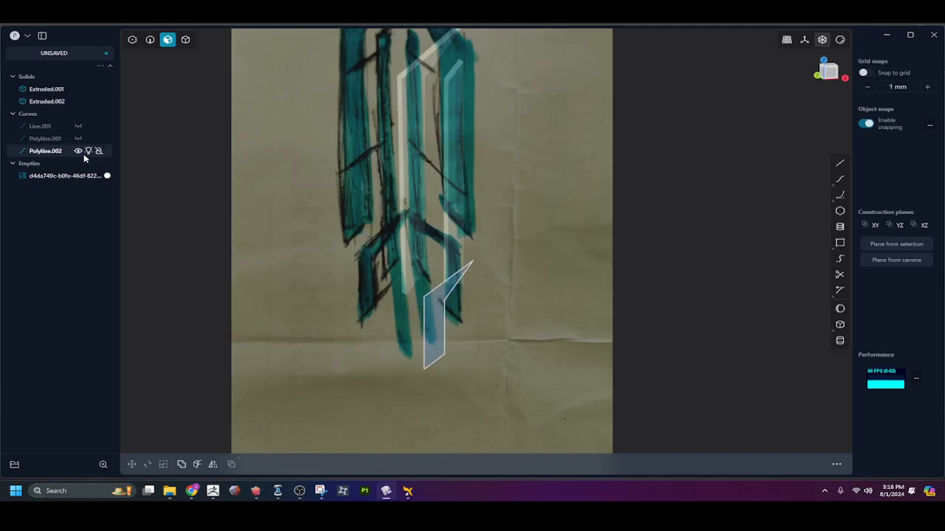
click(87, 164)
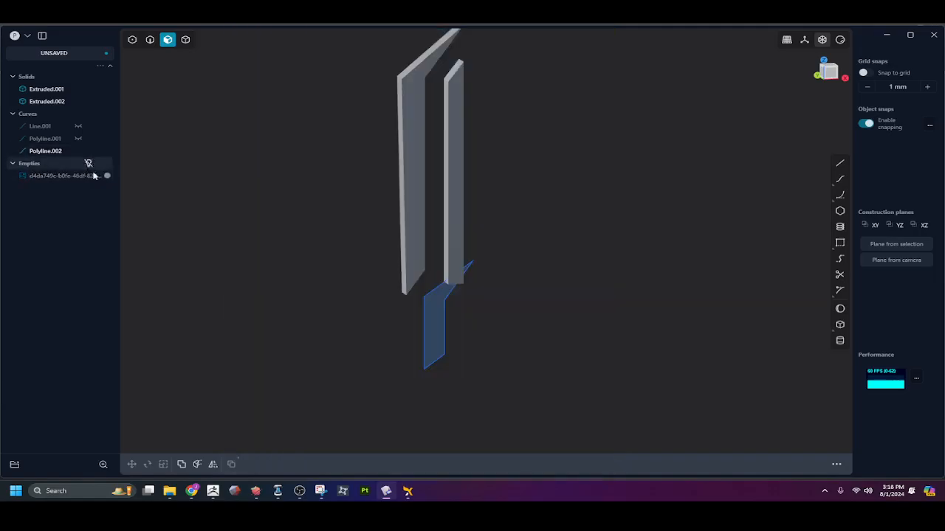
middle_drag(459, 371, 523, 368)
Extrude the bracket outline 1.22 mm to both sides as a separate solid
key(4)
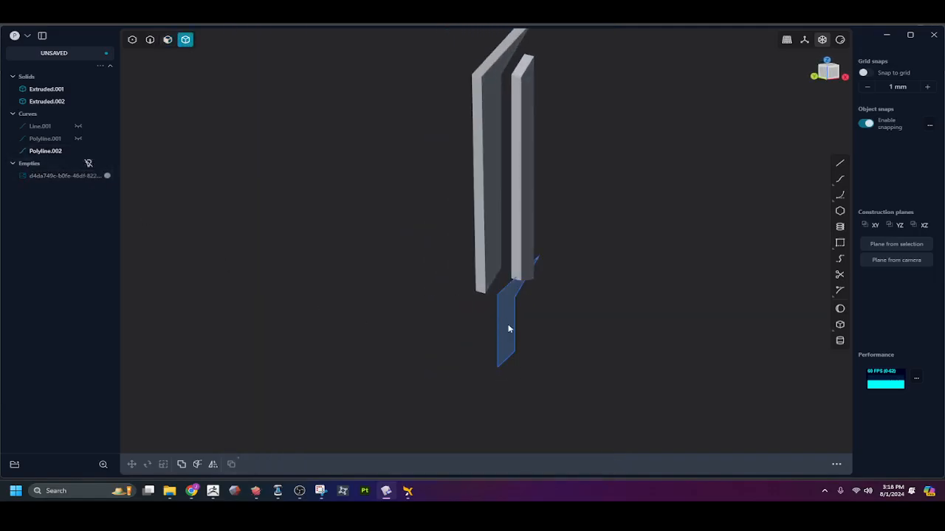
middle_drag(509, 329, 579, 360)
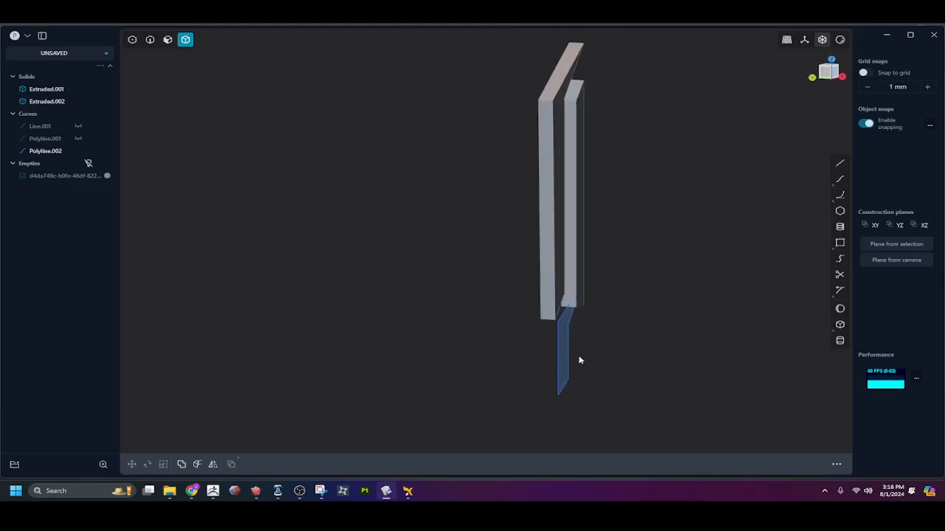
key(3)
key(x)
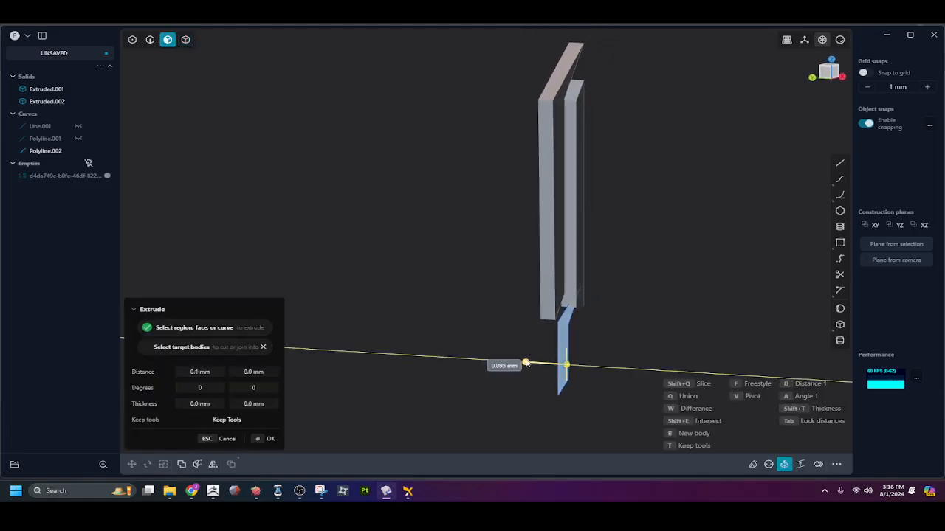
middle_drag(521, 362, 563, 313)
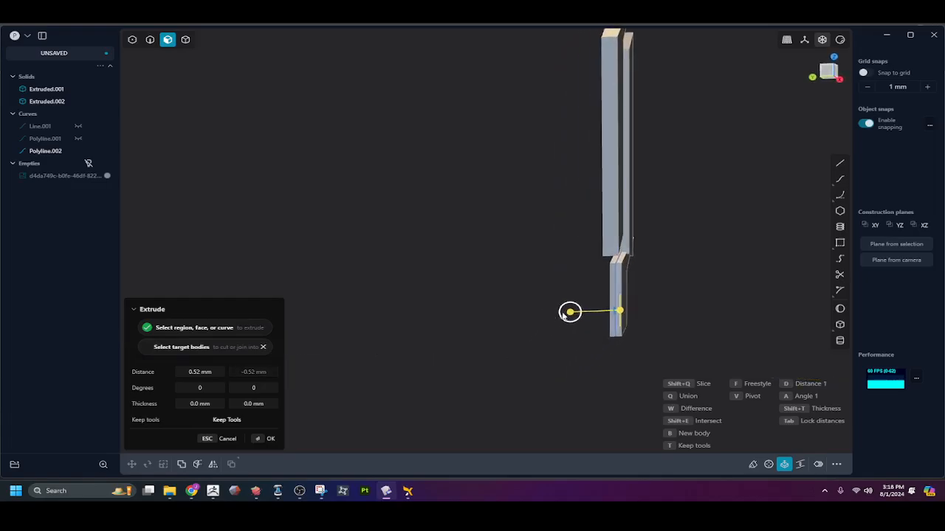
drag(569, 312, 561, 314)
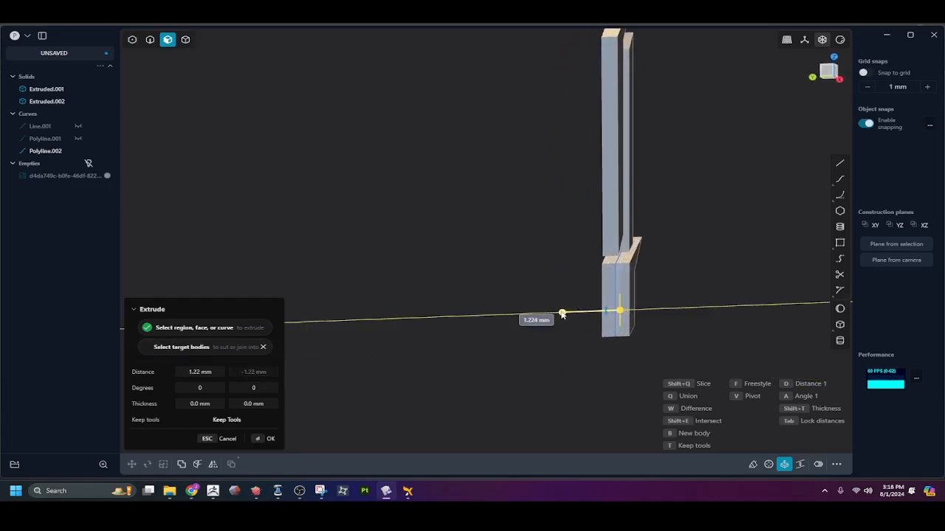
key(Return)
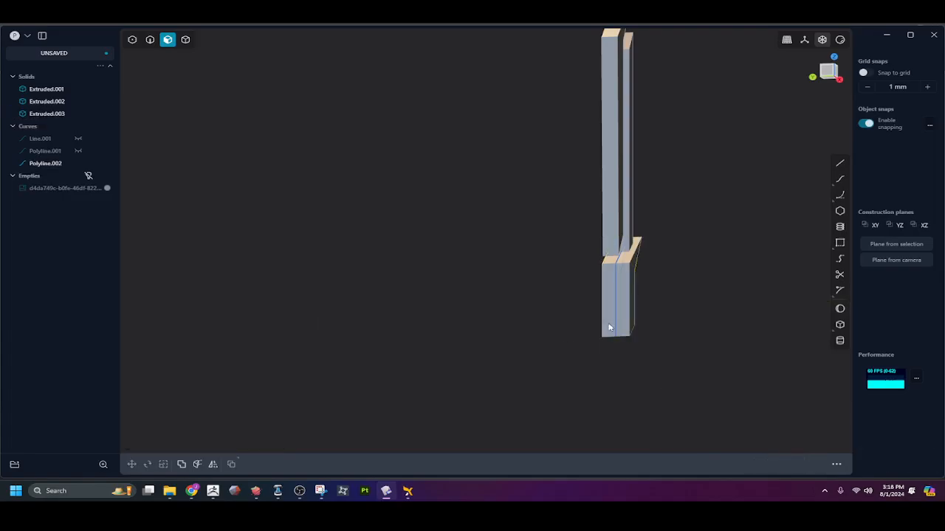
Hide the bracket's outline curve and return to the front view
click(79, 164)
middle_drag(576, 280, 679, 325)
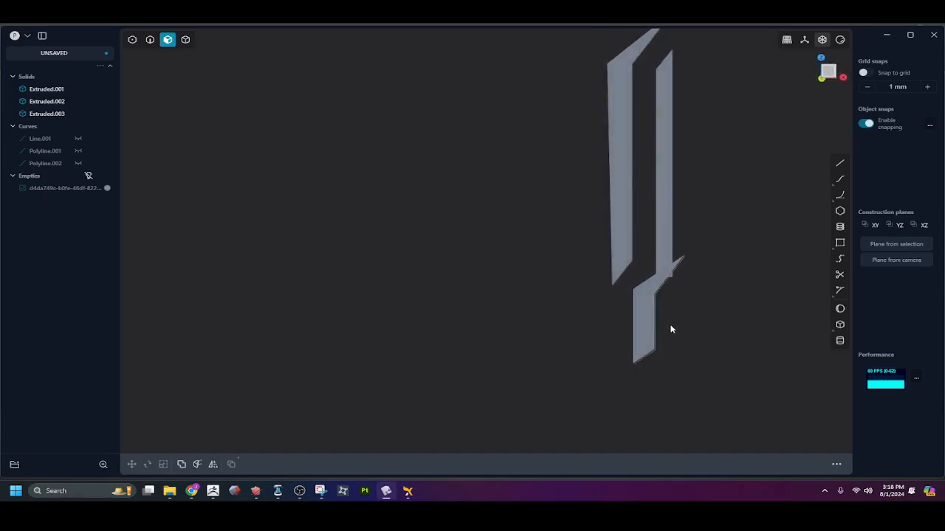
key(KP_1)
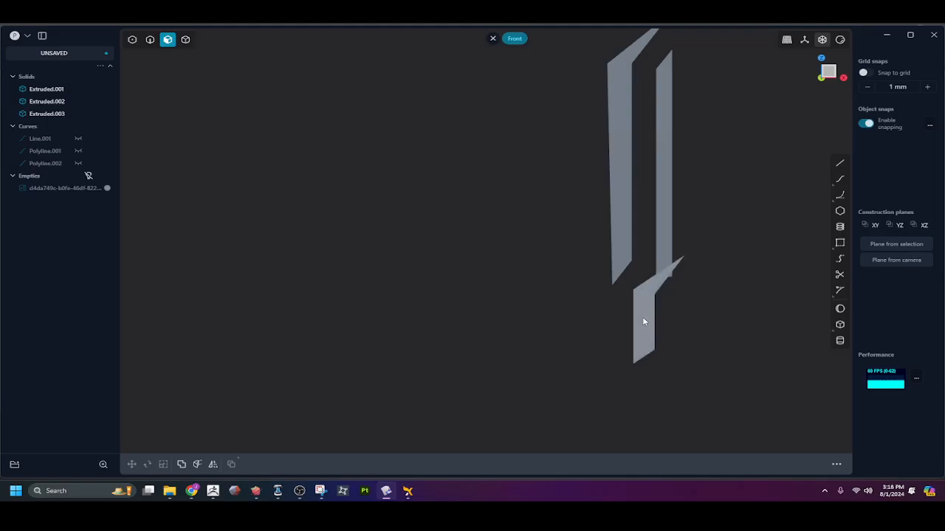
click(644, 322)
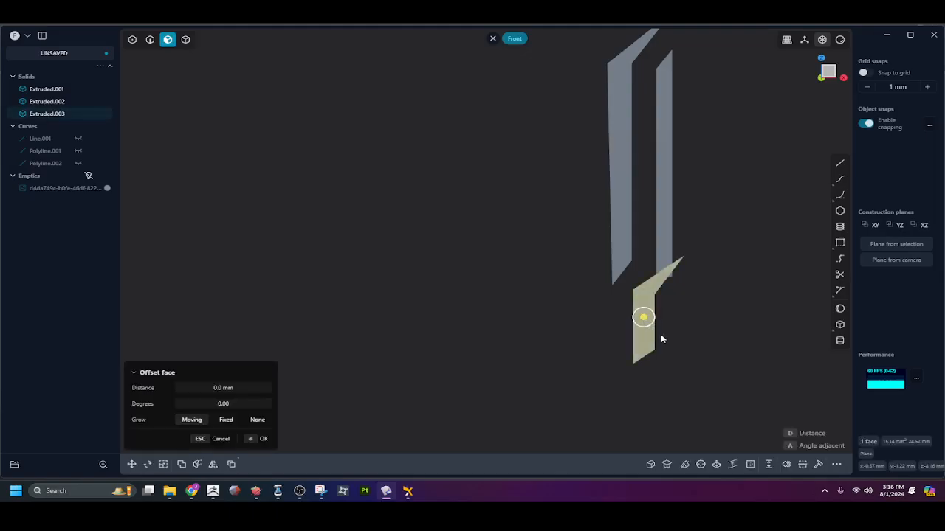
key(s)
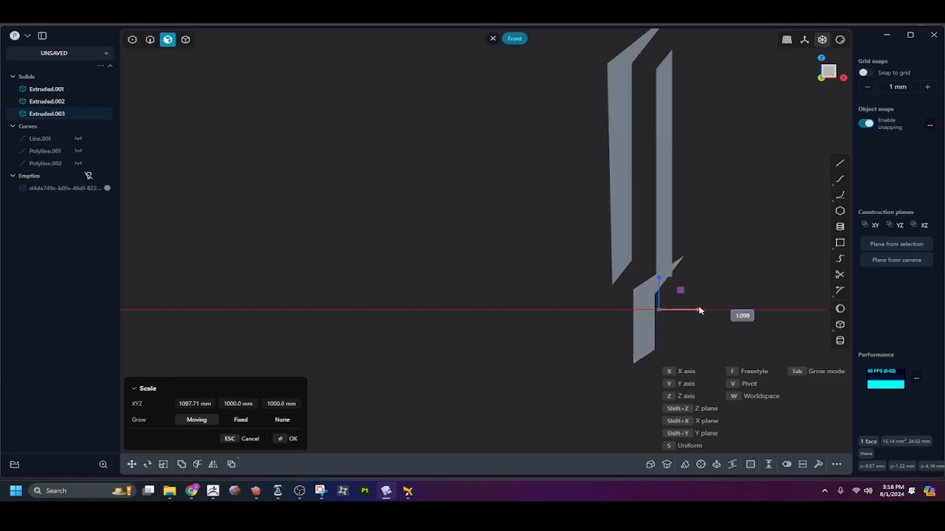
click(644, 332)
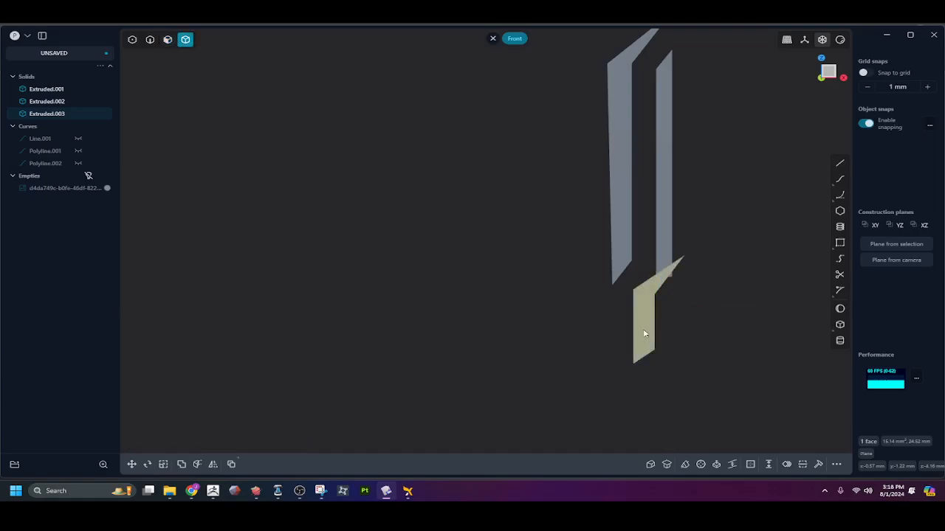
key(Escape)
Scale the whole bracket solid along the X axis by a factor of about 1.35
click(645, 329)
key(s)
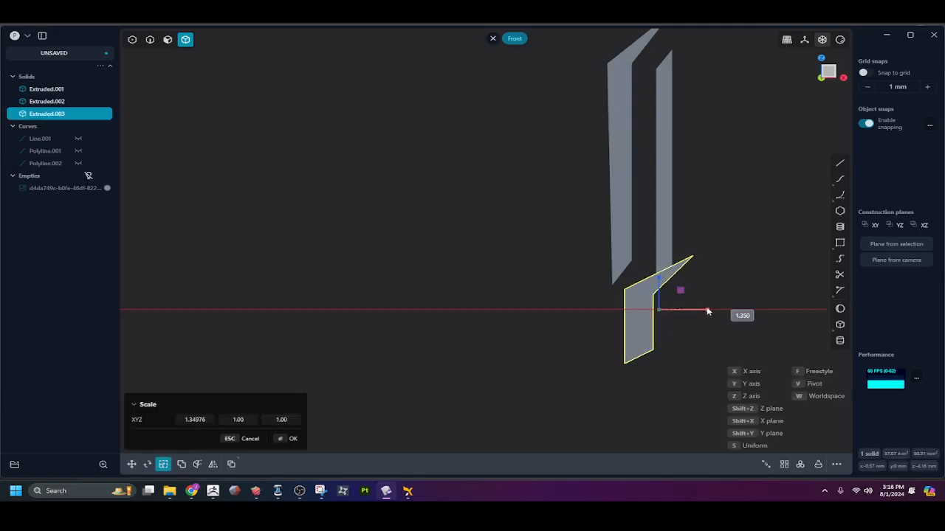
drag(704, 308, 704, 308)
right_click(676, 337)
click(673, 338)
Offset the bracket's inner vertical side face inward to narrow its leg, ending in the front view
middle_drag(673, 338, 655, 335)
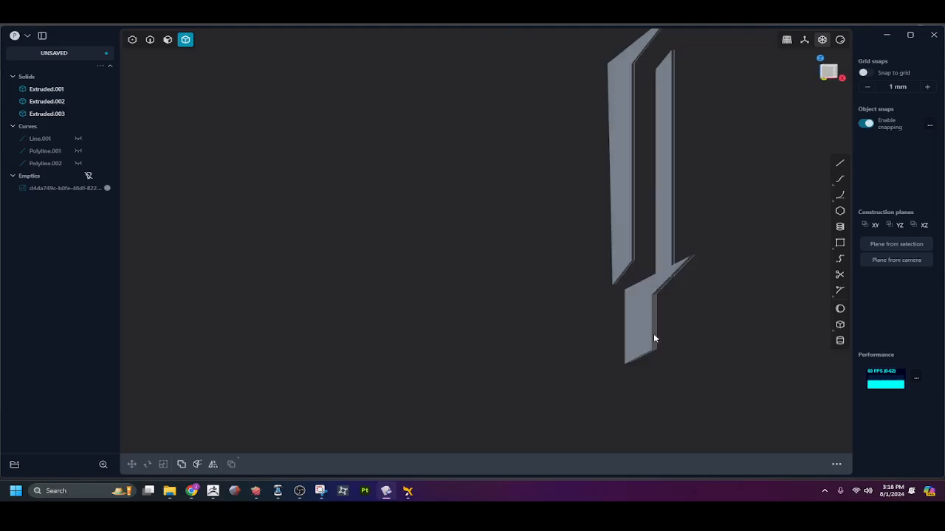
key(3)
click(653, 336)
drag(686, 337, 679, 337)
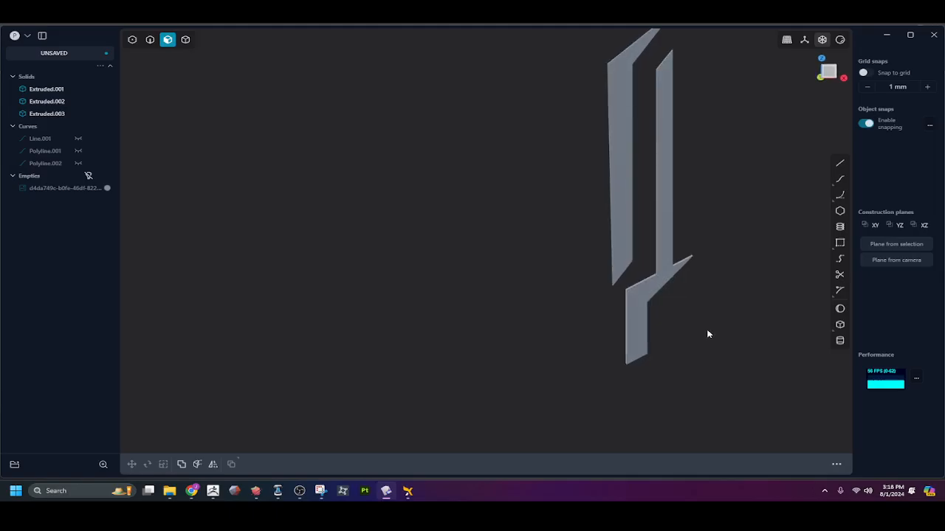
key(KP_1)
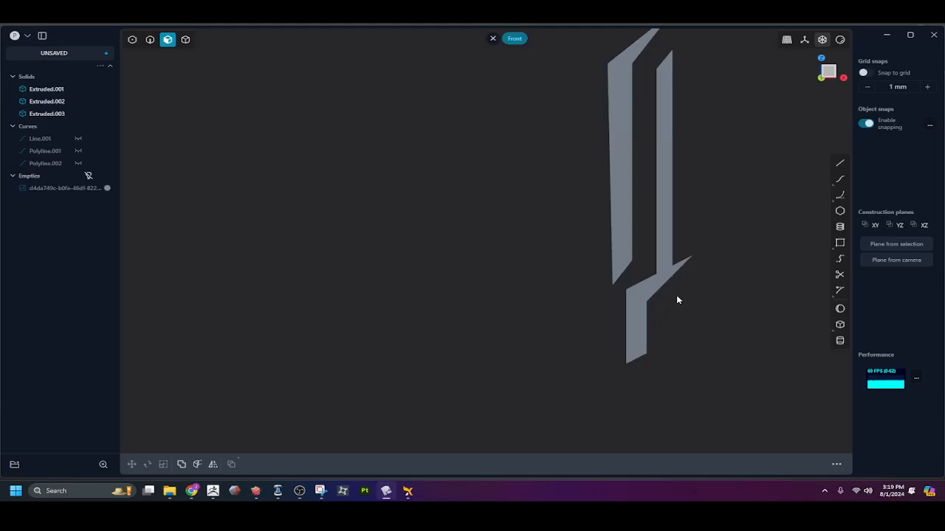
click(839, 243)
scroll(656, 286, up, 5)
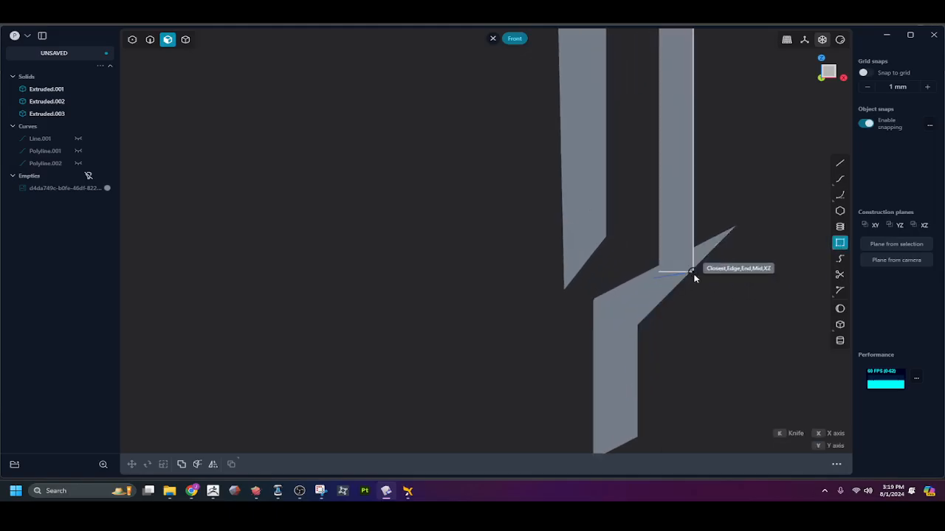
key(Escape)
Draw a rectangle about 2 mm wide and 12.7 mm tall, running down from the bracket's slanted arm below the inner bar
click(839, 243)
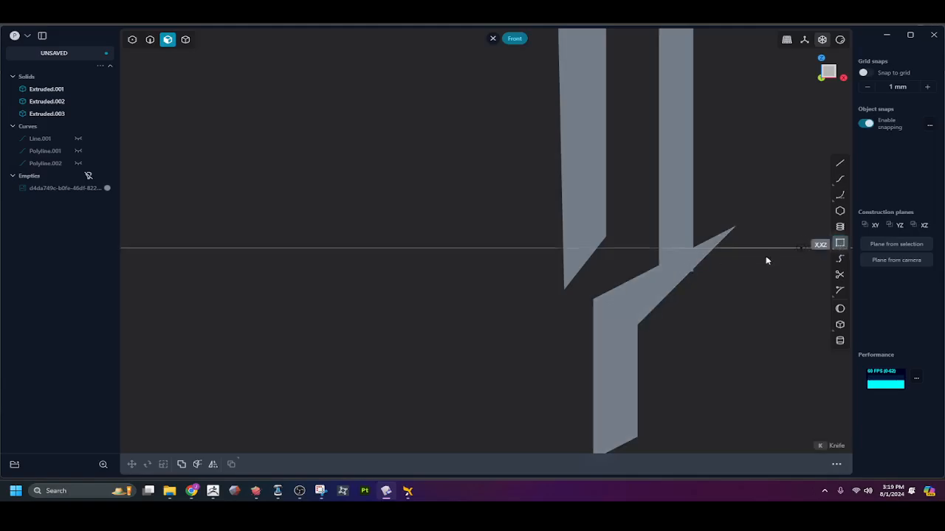
scroll(699, 260, up, 4)
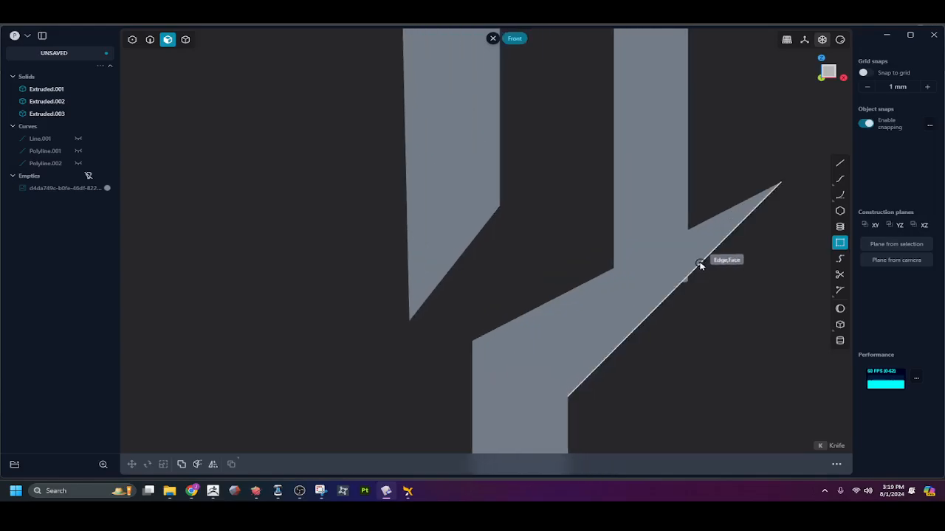
click(700, 263)
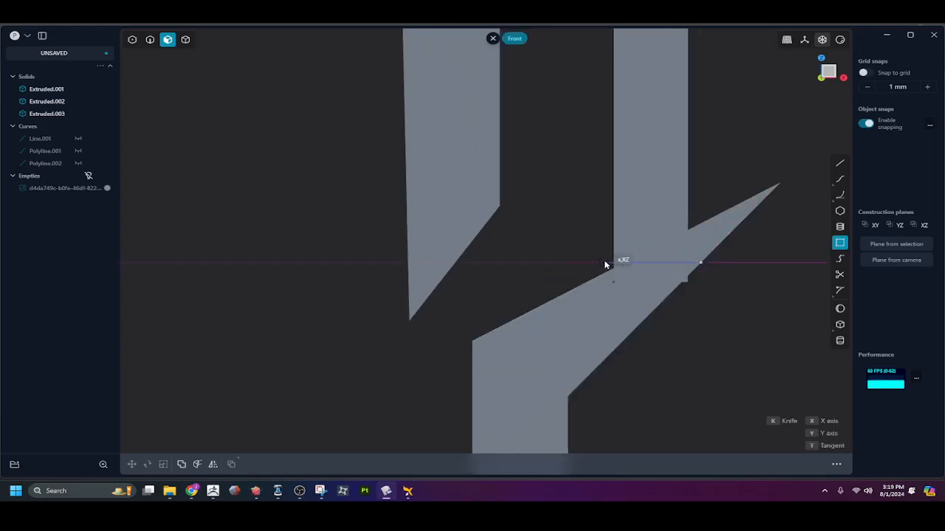
click(604, 260)
scroll(609, 324, down, 3)
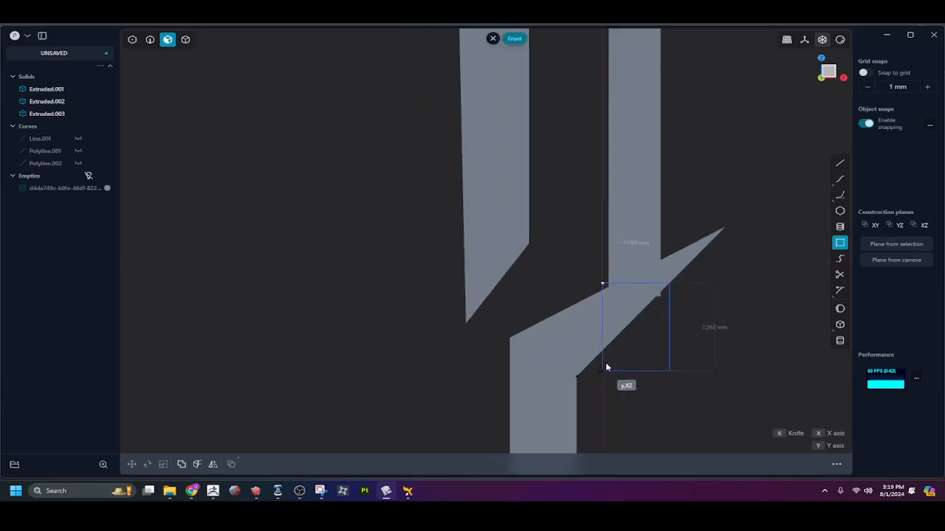
shift+middle_drag(606, 362, 600, 285)
shift+middle_drag(609, 383, 599, 312)
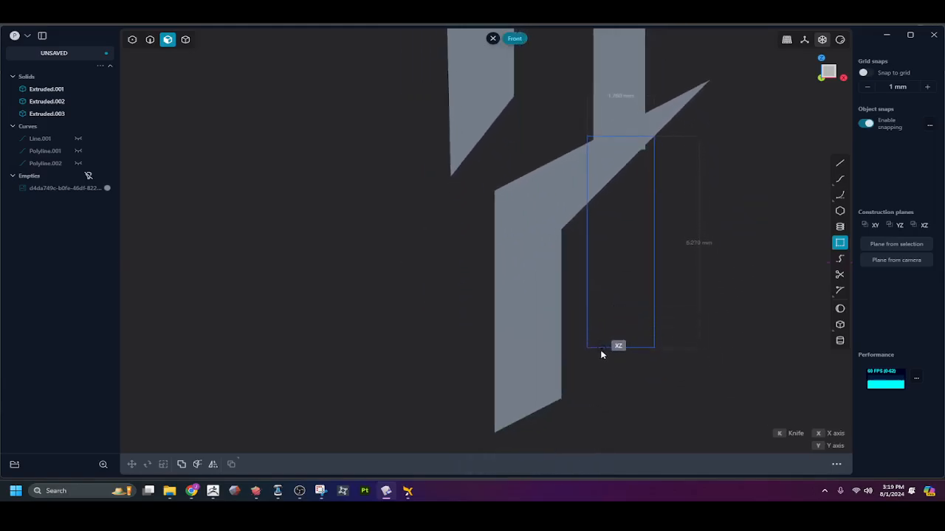
shift+middle_drag(598, 434, 596, 382)
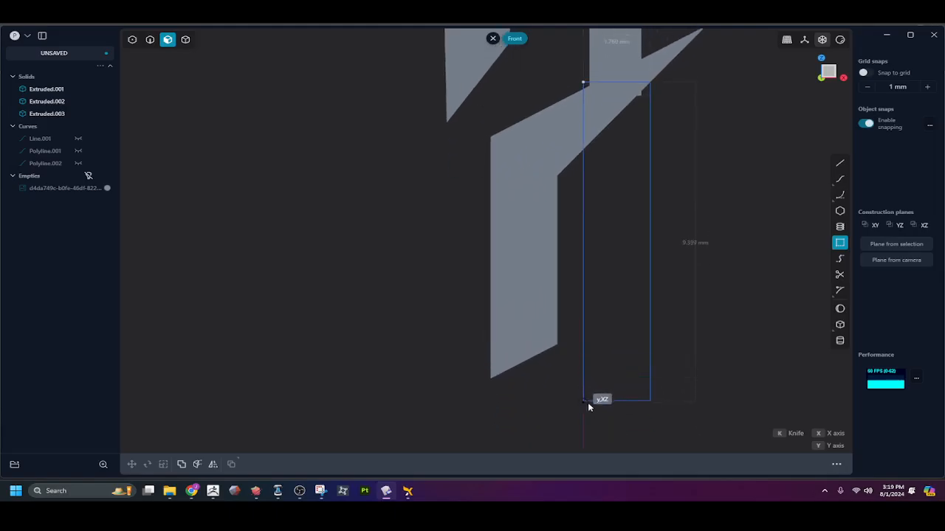
scroll(587, 409, down, 5)
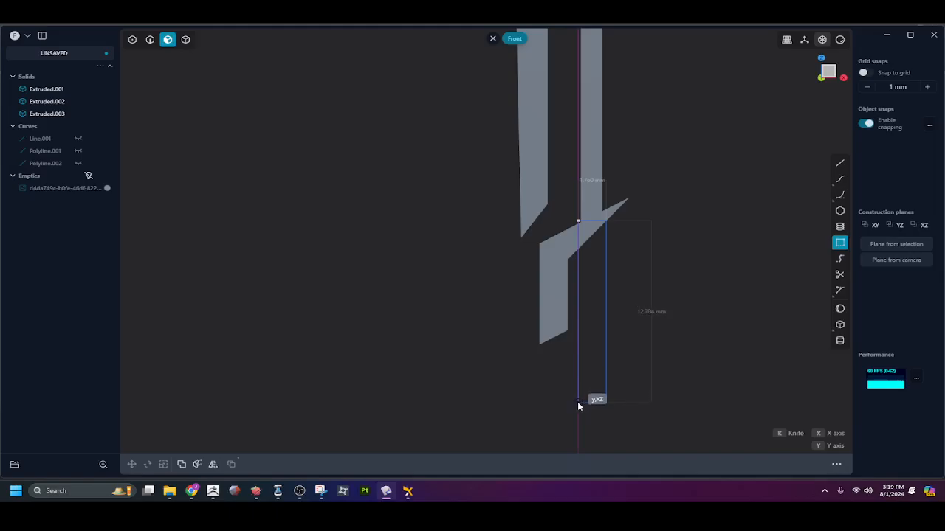
click(577, 401)
Move the bracket solid down along the Z axis by a little over 1 mm
middle_drag(596, 386, 629, 267)
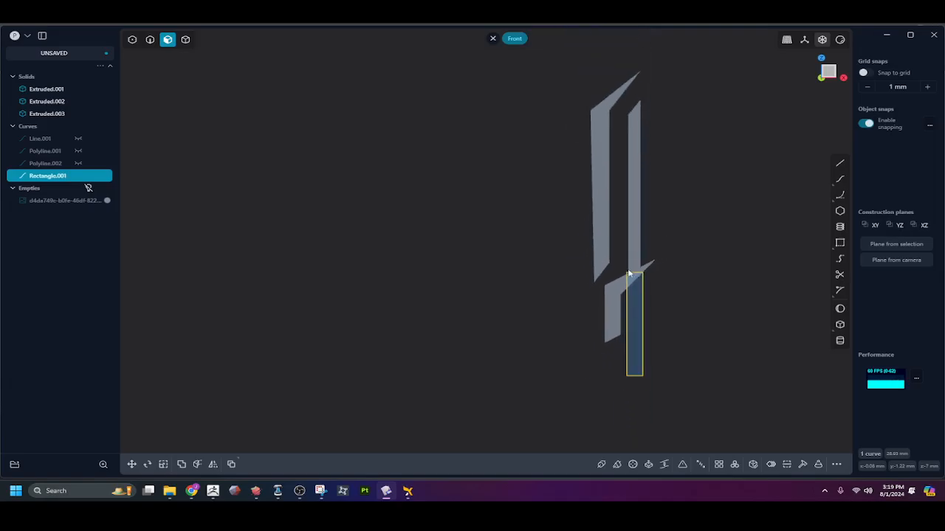
click(611, 301)
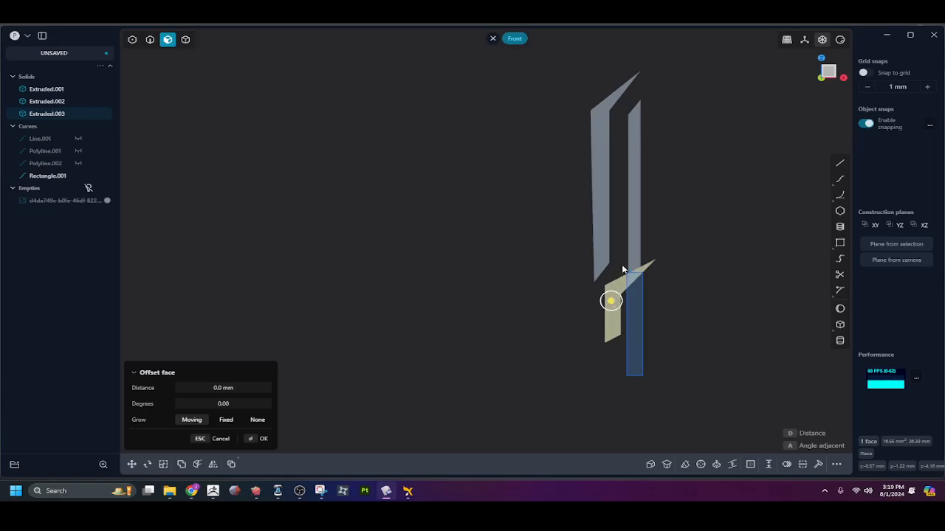
key(g)
key(Escape)
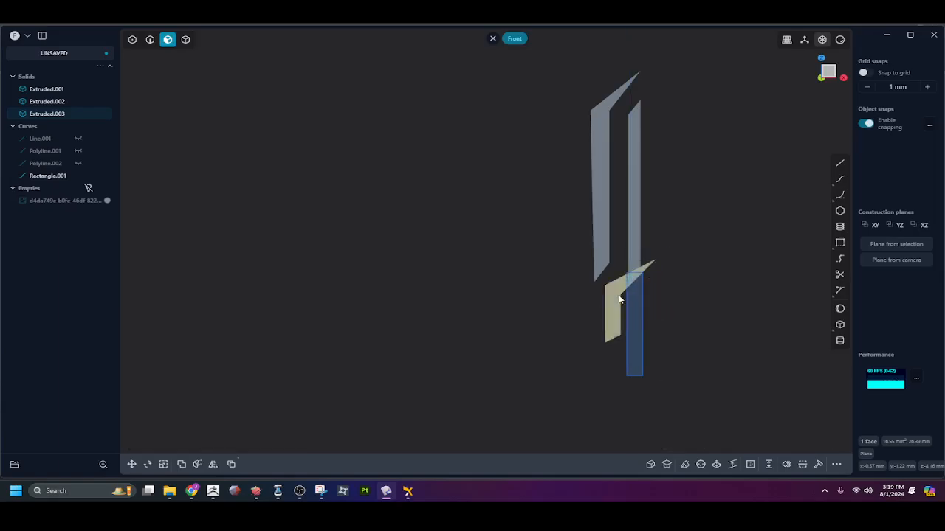
key(4)
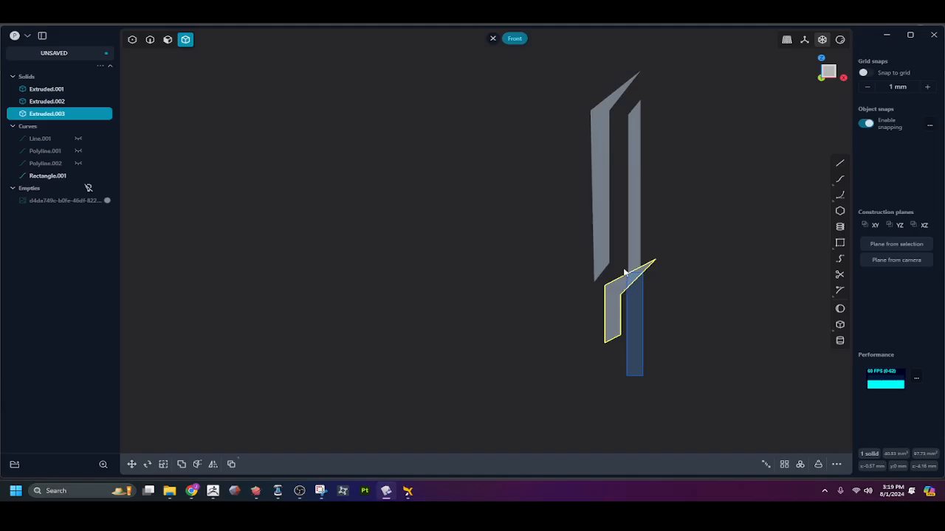
key(g)
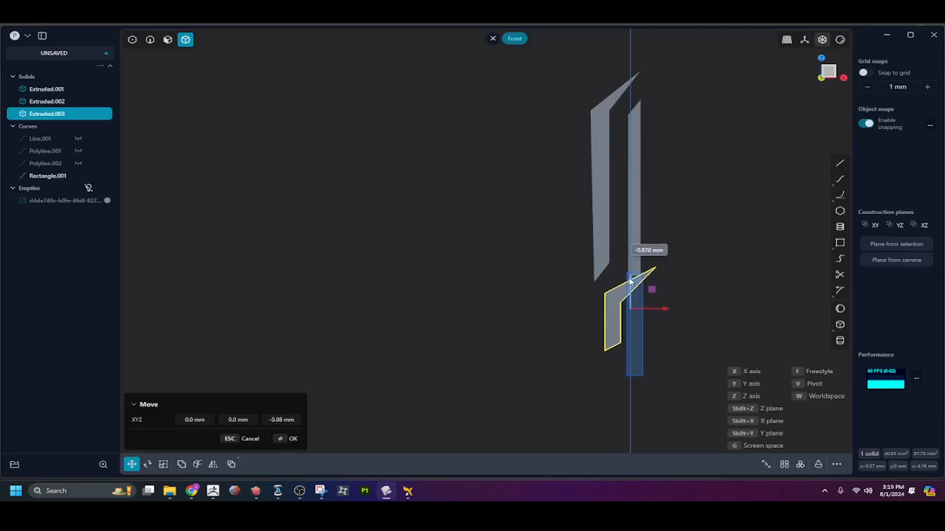
drag(629, 278, 629, 280)
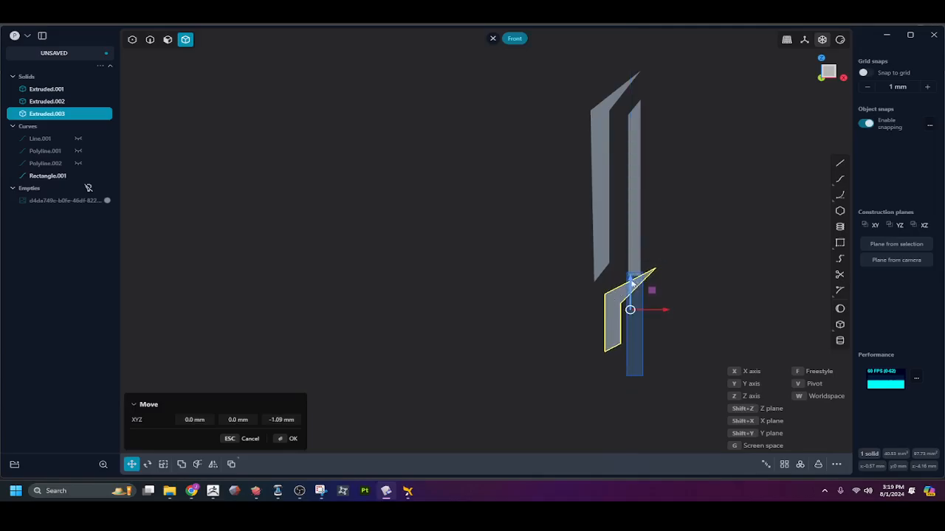
click(685, 313)
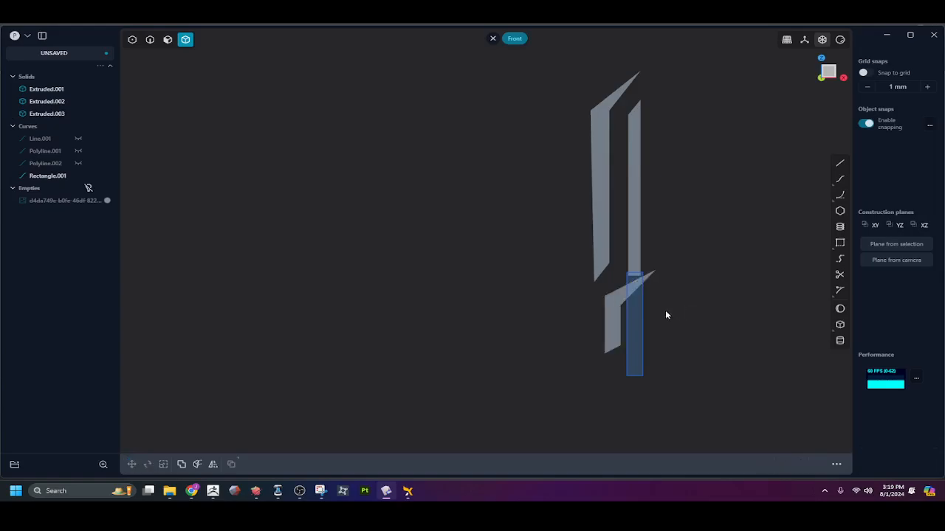
Offset the inner vertical face of the bracket's leg inward by about 0.62 mm
middle_drag(665, 315, 631, 310)
scroll(625, 317, up, 5)
key(3)
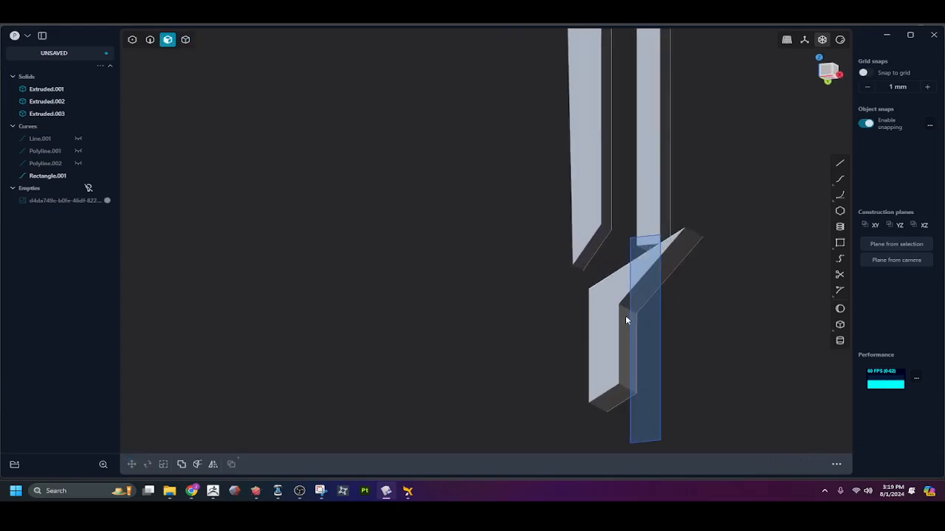
drag(625, 320, 647, 315)
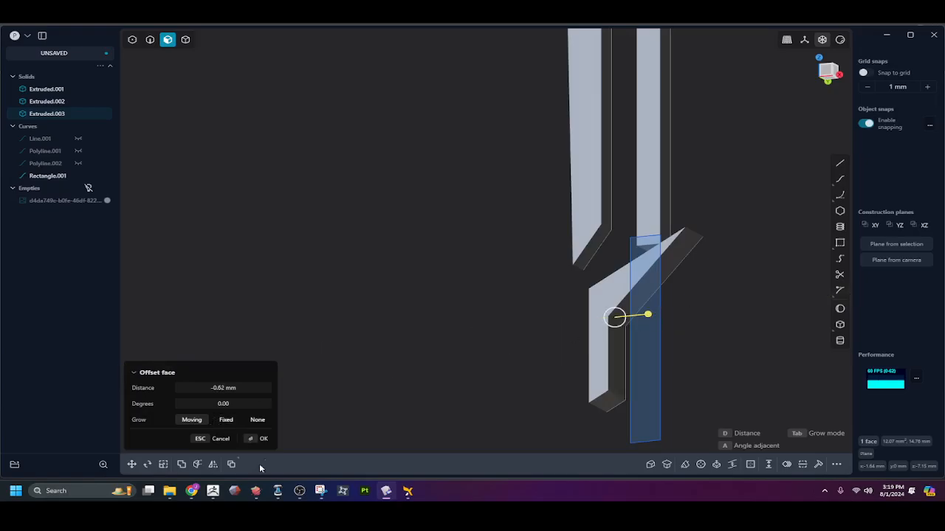
click(299, 491)
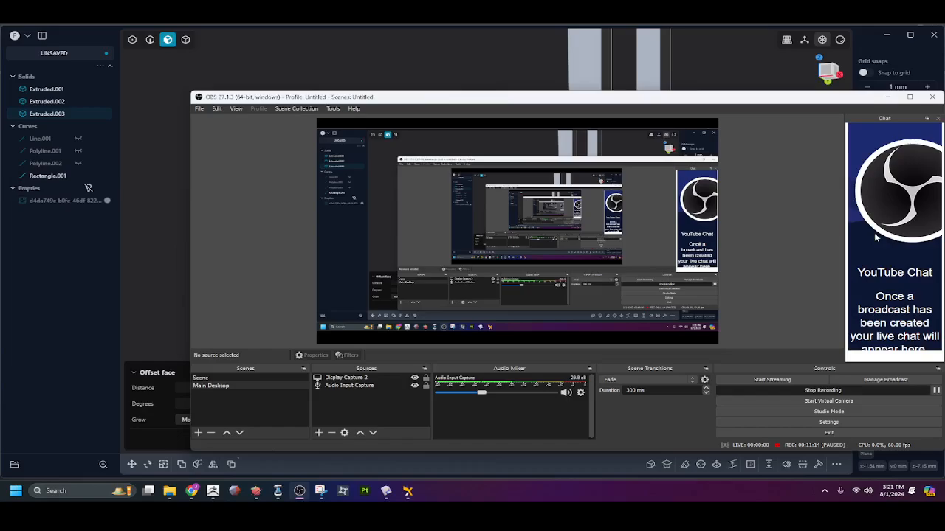
click(887, 97)
middle_drag(531, 355, 615, 277)
key(Return)
Move the rectangle curve slightly along the Y axis, from the bracket's front face into its thickness
key(2)
click(481, 385)
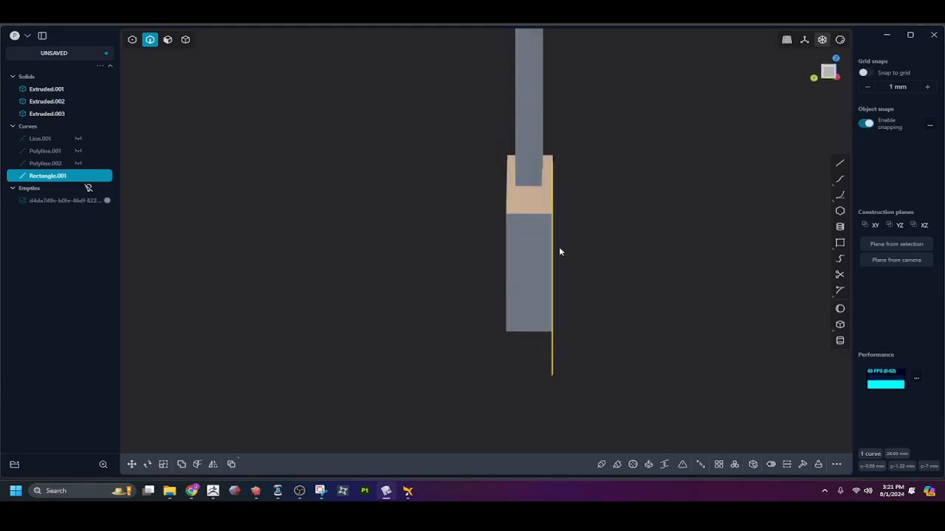
key(g)
drag(518, 270, 513, 269)
right_click(506, 352)
click(515, 344)
Display the world axes and move the rectangle 0.99 mm along the Y axis onto the centre line of the bracket's depth
middle_drag(515, 342, 523, 356)
key(3)
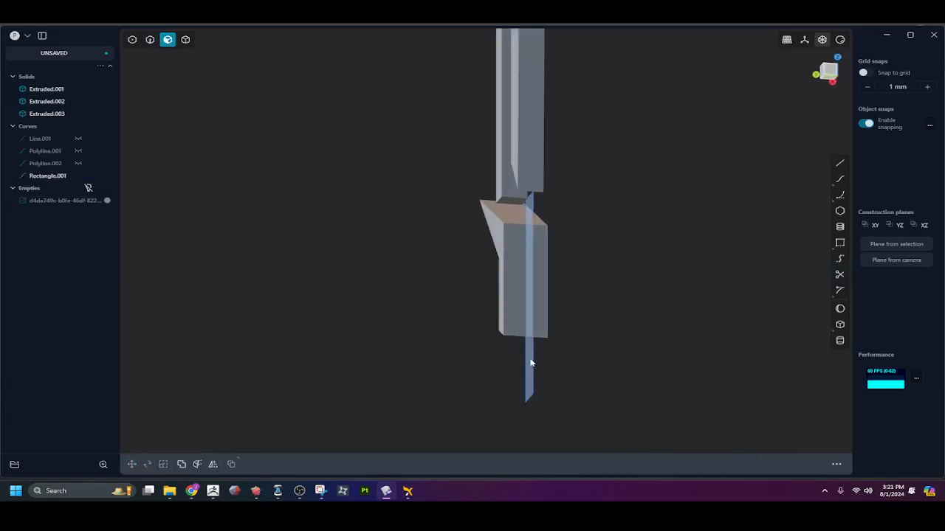
key(2)
click(533, 361)
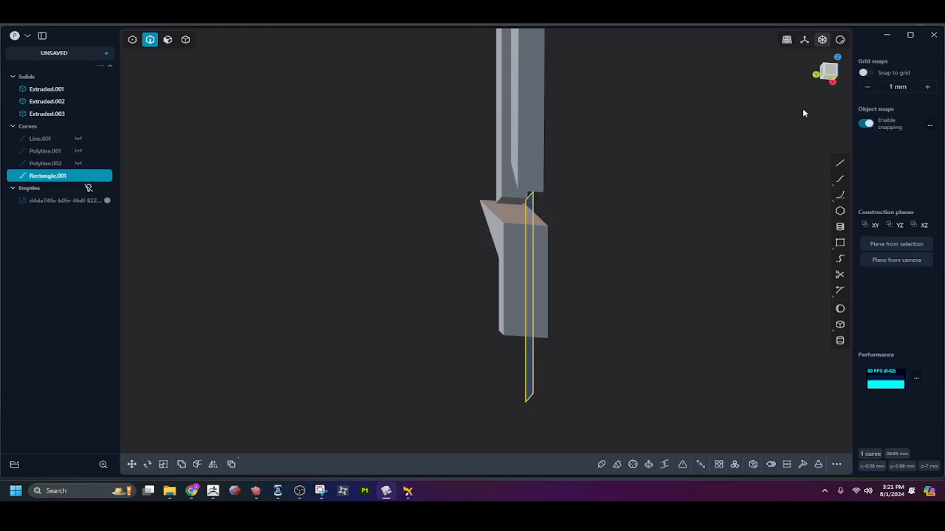
click(805, 40)
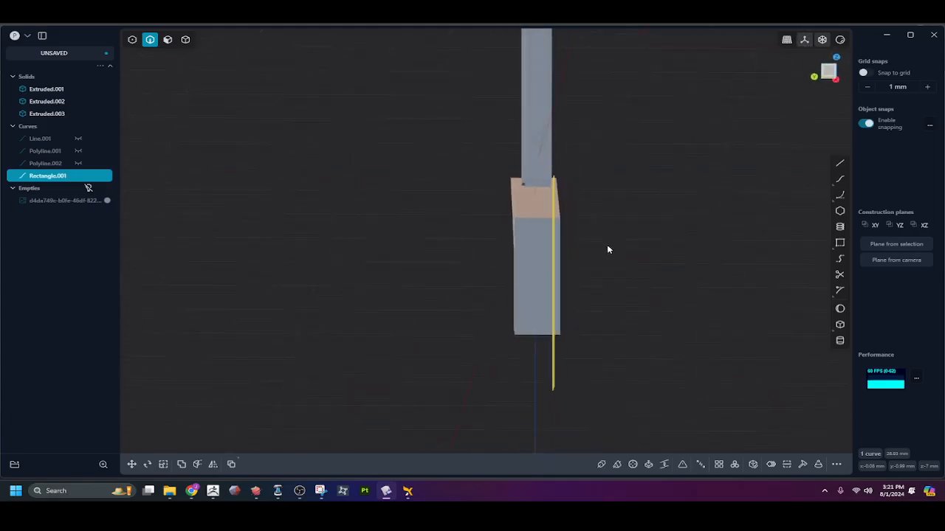
key(g)
key(y)
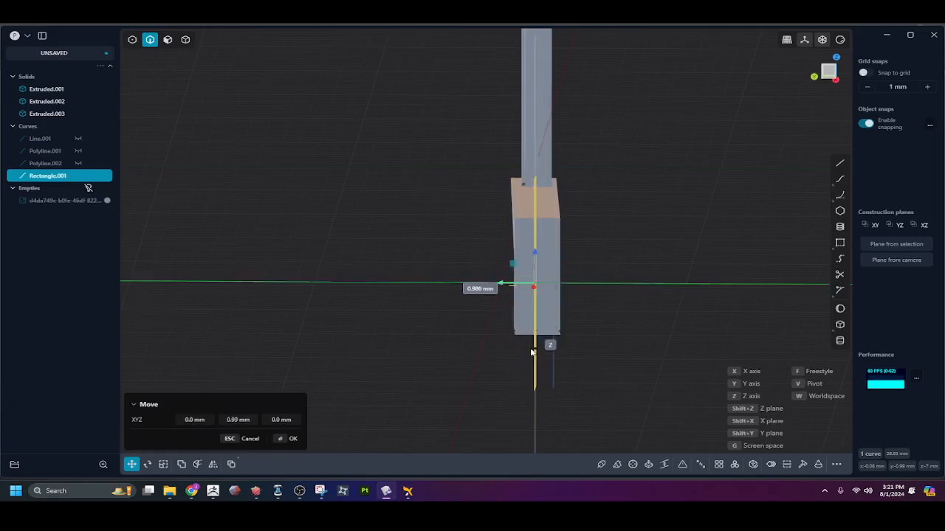
click(616, 335)
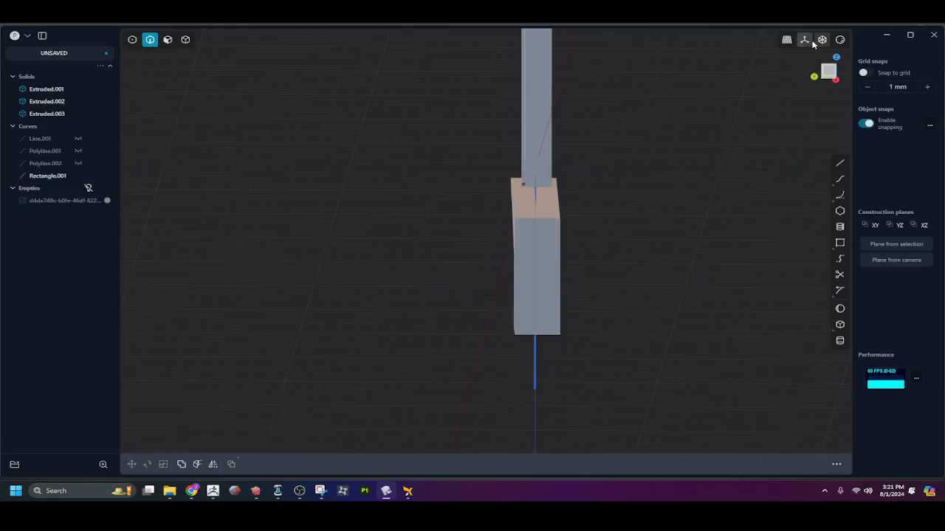
Extrude the rectangle symmetrically by about 0.94 mm to each side as a solid
right_drag(630, 268, 687, 192)
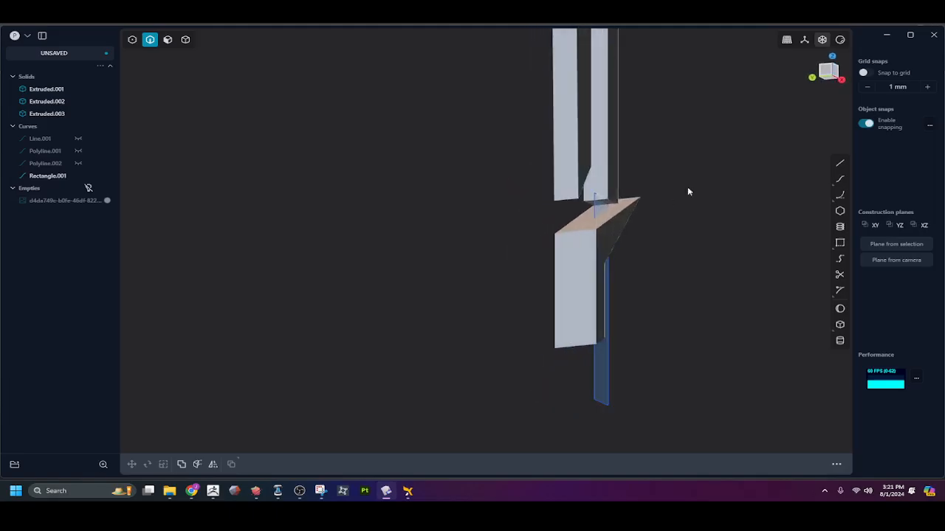
middle_drag(637, 390, 647, 339)
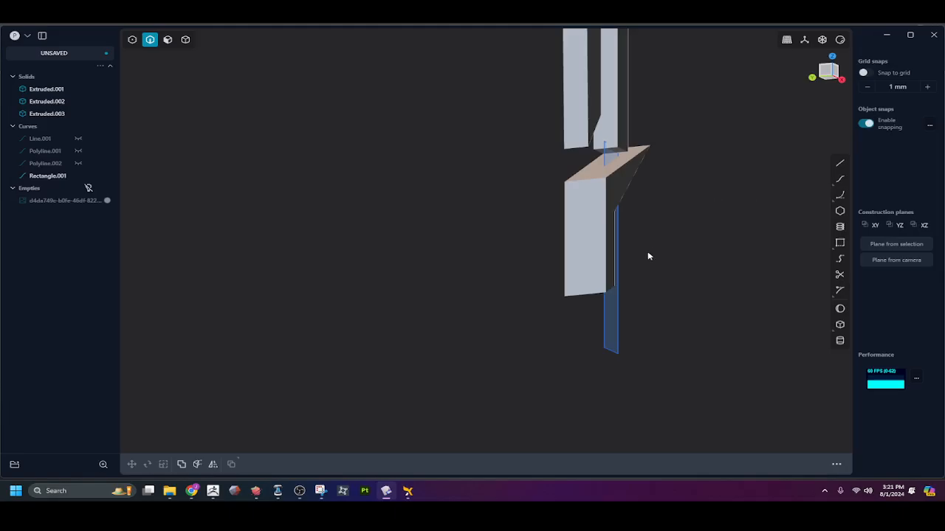
key(3)
click(610, 311)
key(e)
right_drag(642, 286, 658, 261)
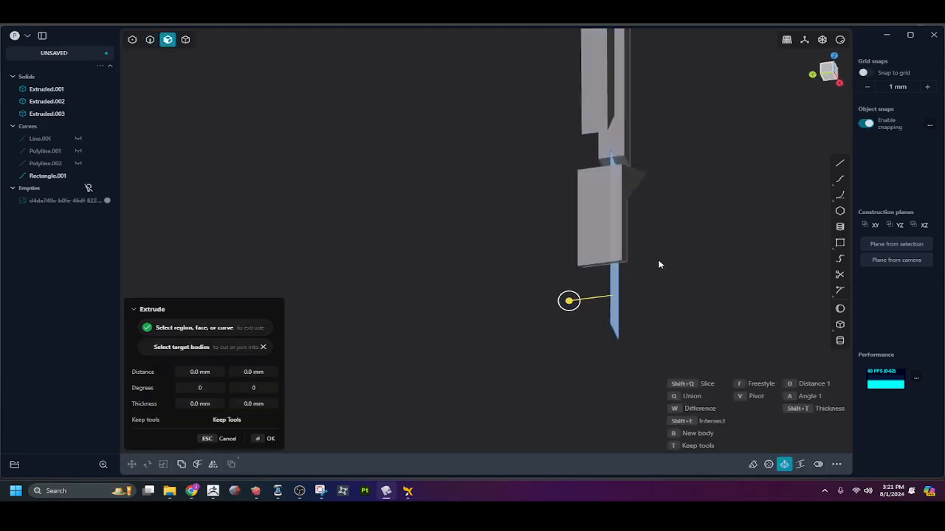
drag(568, 301, 557, 313)
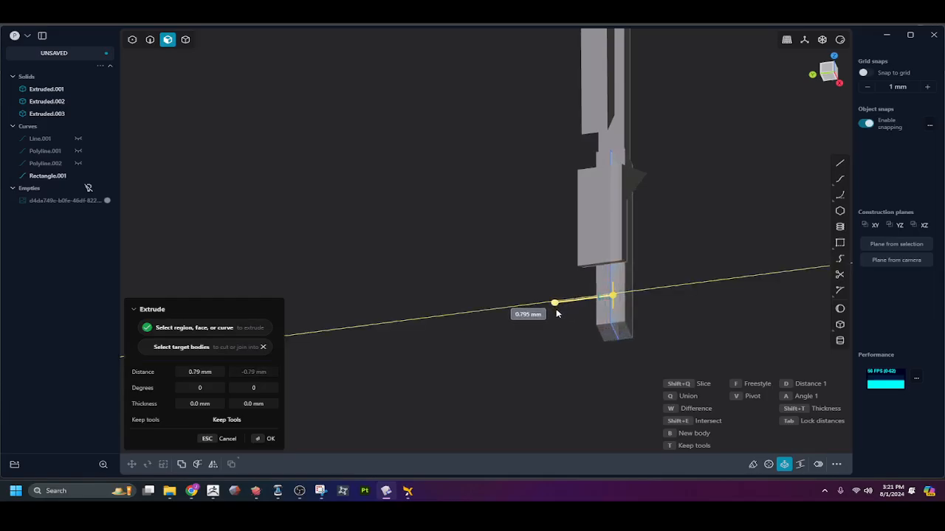
middle_drag(586, 229, 540, 253)
drag(516, 252, 516, 254)
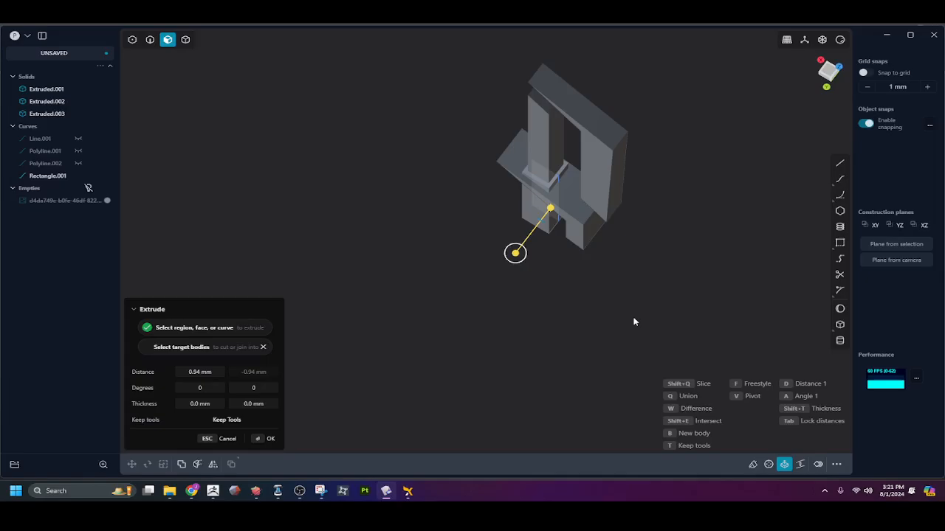
key(Return)
Hide the rectangle curve used for the extruded vertical bar
middle_drag(508, 325, 822, 281)
mouse_move(729, 307)
middle_down()
mouse_move(728, 295)
mouse_move(701, 300)
mouse_move(723, 306)
middle_up()
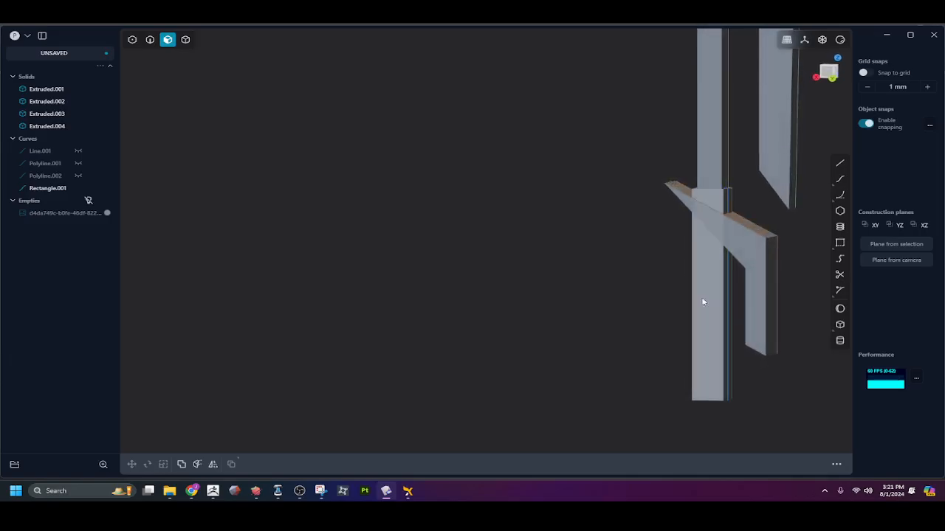
click(78, 189)
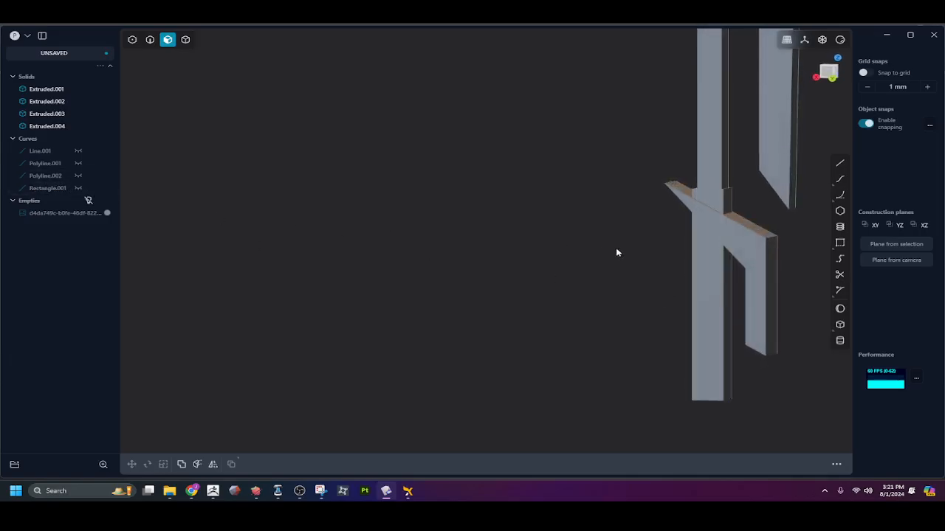
Offset the sloped underside face of the bracket's arm inward by about 0.23 mm
key(4)
click(753, 257)
middle_drag(588, 303, 603, 302)
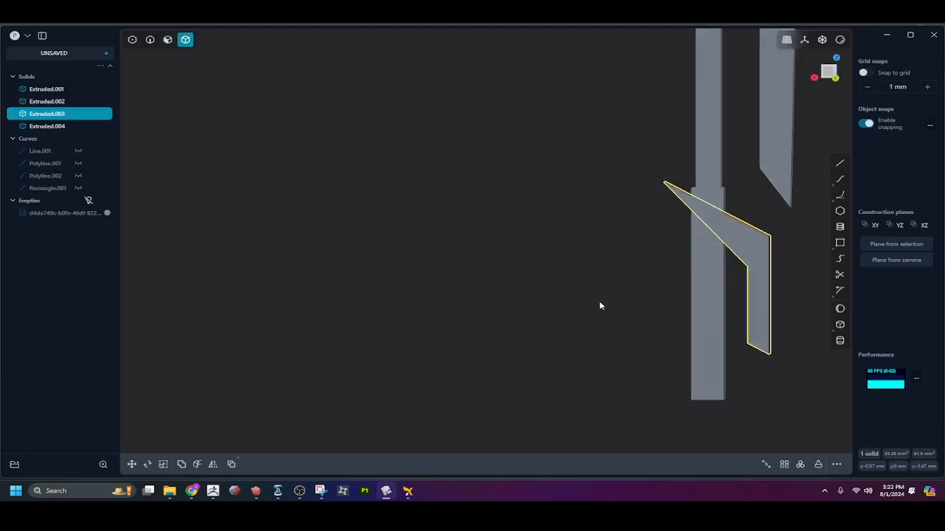
middle_drag(737, 274, 746, 247)
key(3)
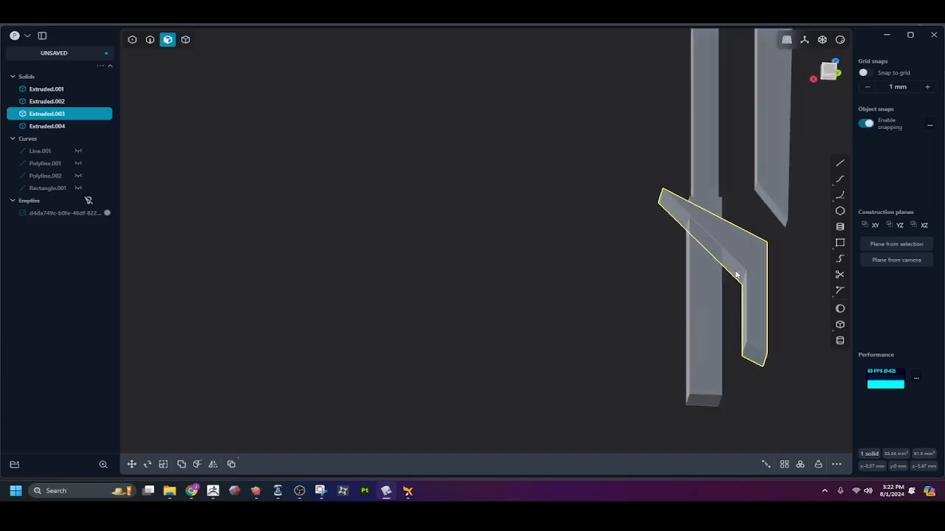
click(735, 273)
drag(709, 289, 713, 290)
middle_drag(713, 290, 713, 302)
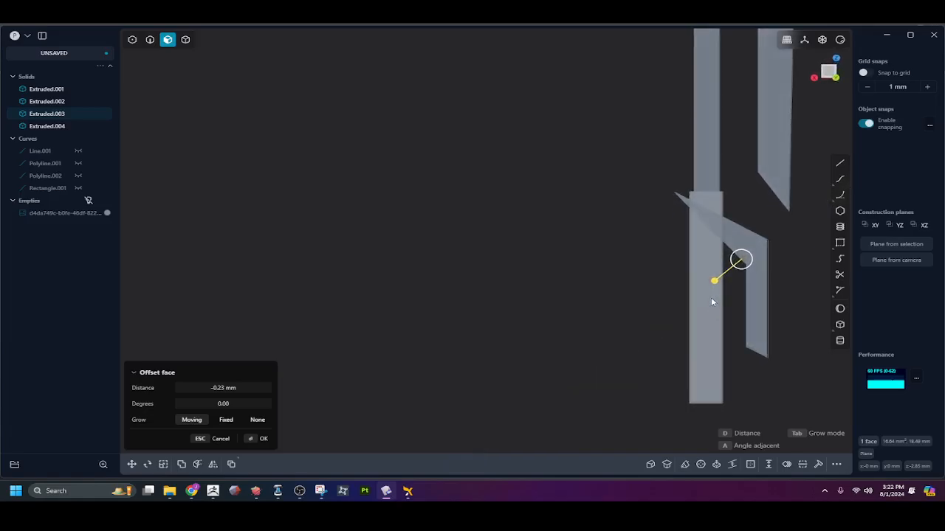
Offset the sloped top face of the bracket's arm slightly inward to thin it
middle_drag(763, 228, 715, 280)
click(731, 269)
click(716, 279)
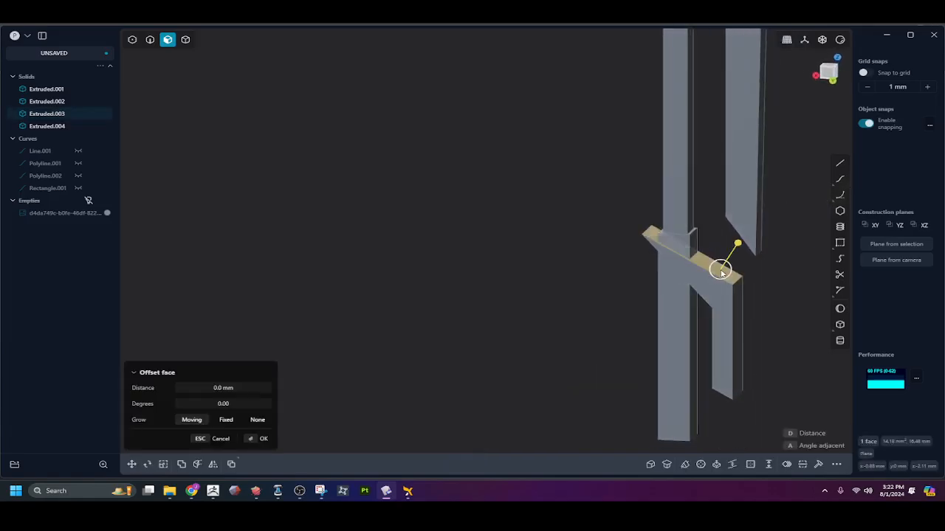
drag(737, 248, 738, 251)
Offset the bracket leg's outer vertical face outward and its inner vertical face inward
click(740, 315)
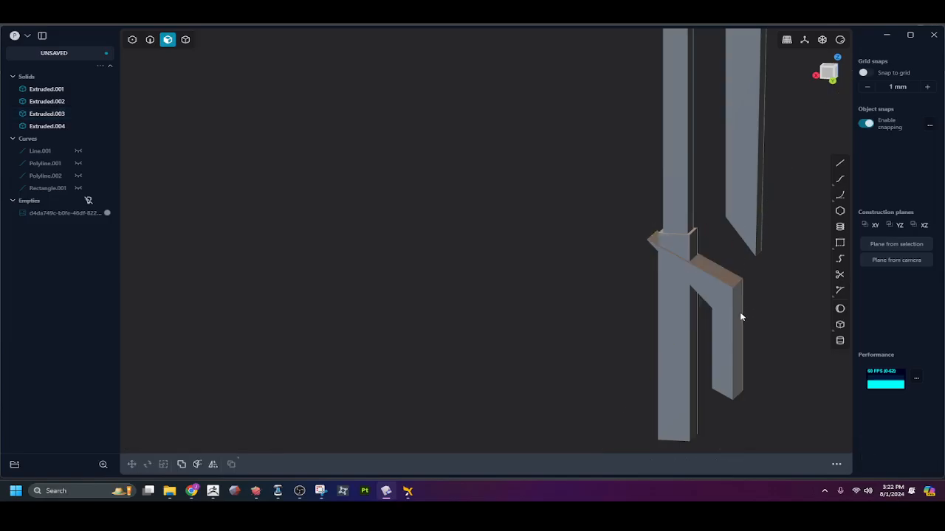
drag(775, 315, 787, 315)
click(741, 354)
middle_drag(733, 358, 785, 330)
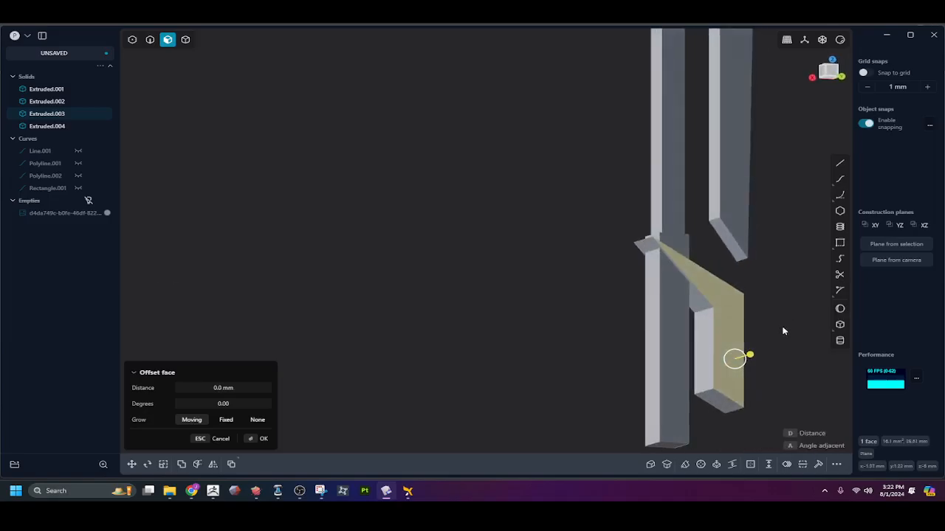
click(707, 354)
drag(702, 345, 681, 348)
click(783, 319)
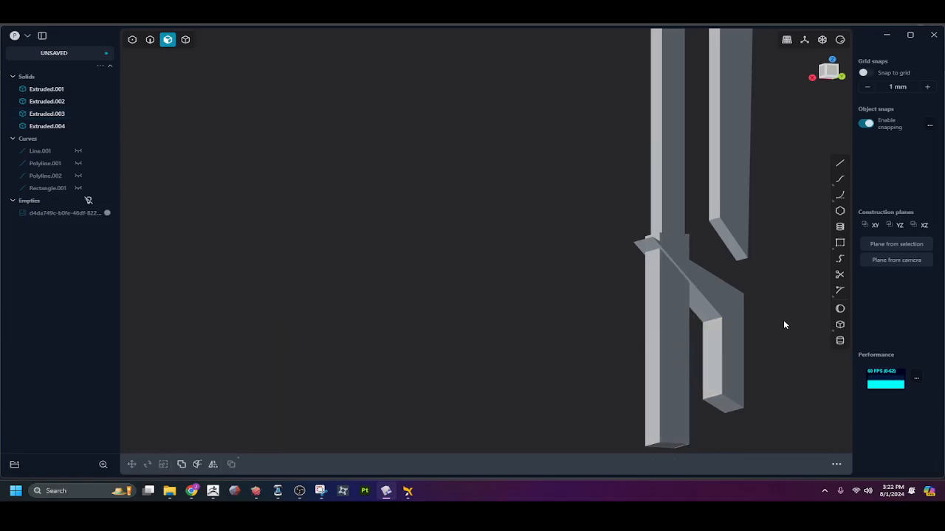
Move the whole bracket solid about 0.53 mm along the X axis toward the lower bar
middle_drag(783, 319, 742, 344)
key(4)
click(752, 323)
key(g)
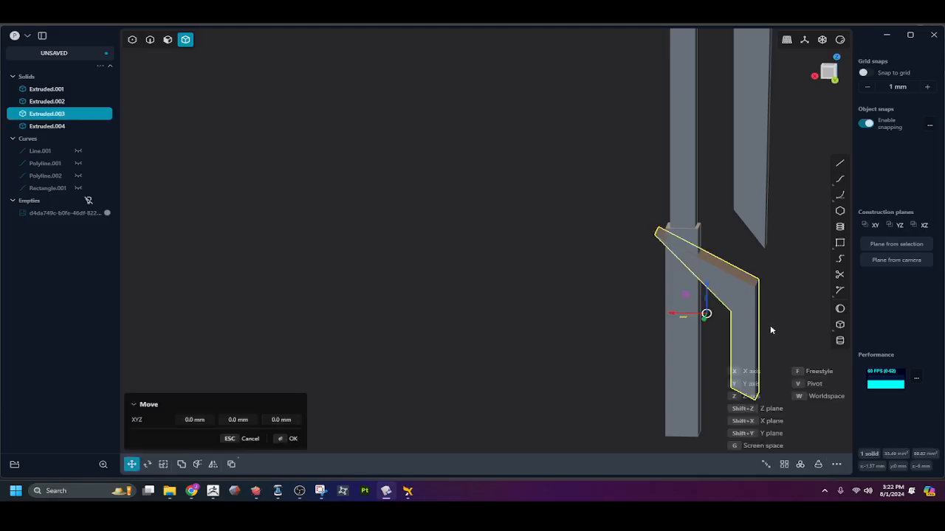
drag(669, 315, 659, 315)
middle_drag(685, 309, 692, 296)
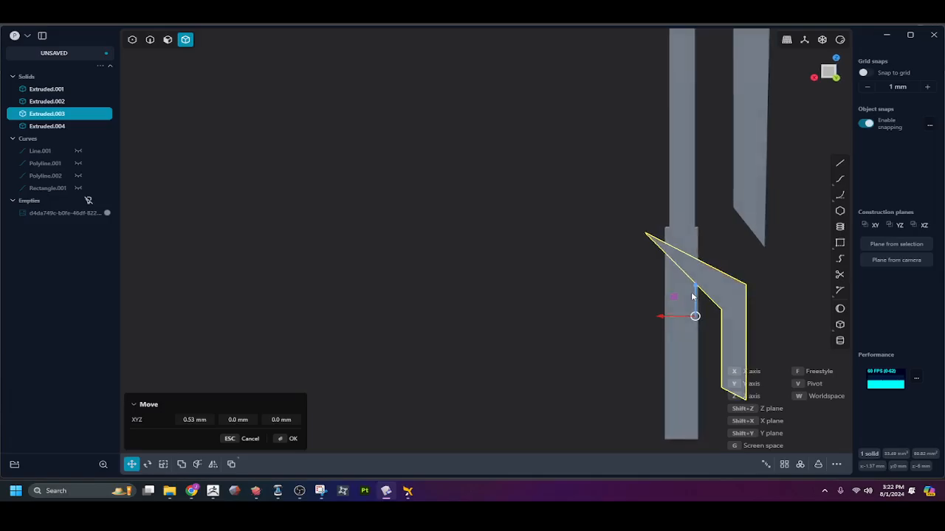
Scale the bracket wider along the X axis and rotate it so its leg tilts outward
key(s)
drag(660, 319, 694, 273)
key(g)
key(r)
Raise the tilted bracket by about 0.82 mm along the Z axis
key(g)
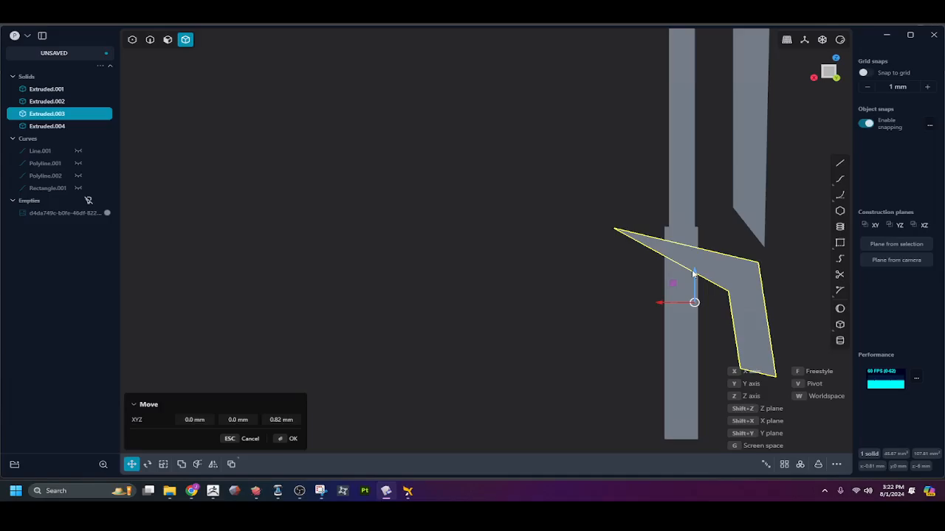
click(596, 285)
middle_drag(655, 291, 510, 325)
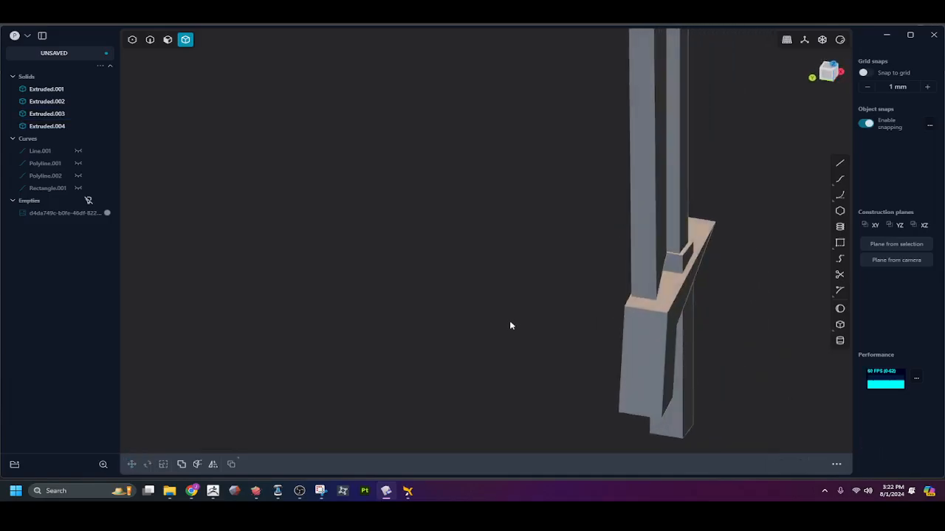
middle_drag(586, 323, 481, 327)
scroll(519, 351, down, 5)
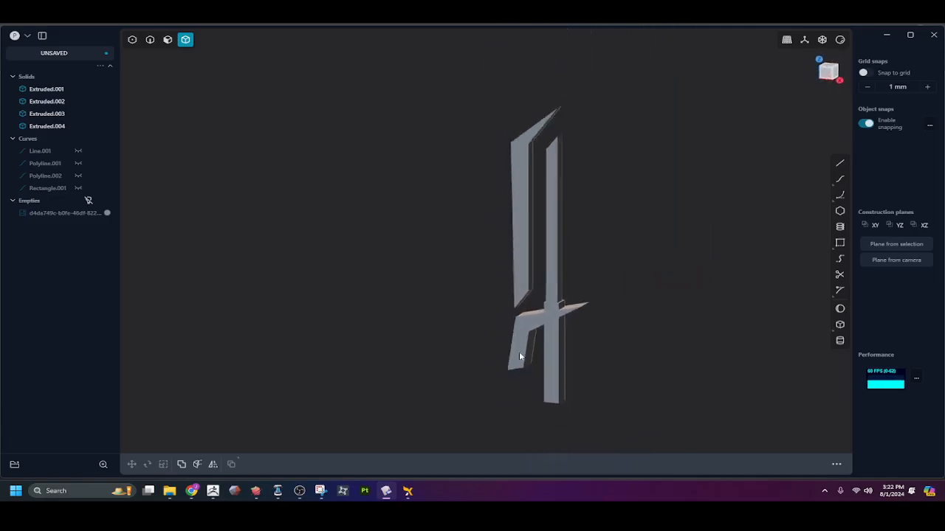
Offset the narrow blade bar's side face 0.25 mm outward, toward the wide blade bar
middle_drag(521, 352, 563, 345)
scroll(537, 343, up, 1)
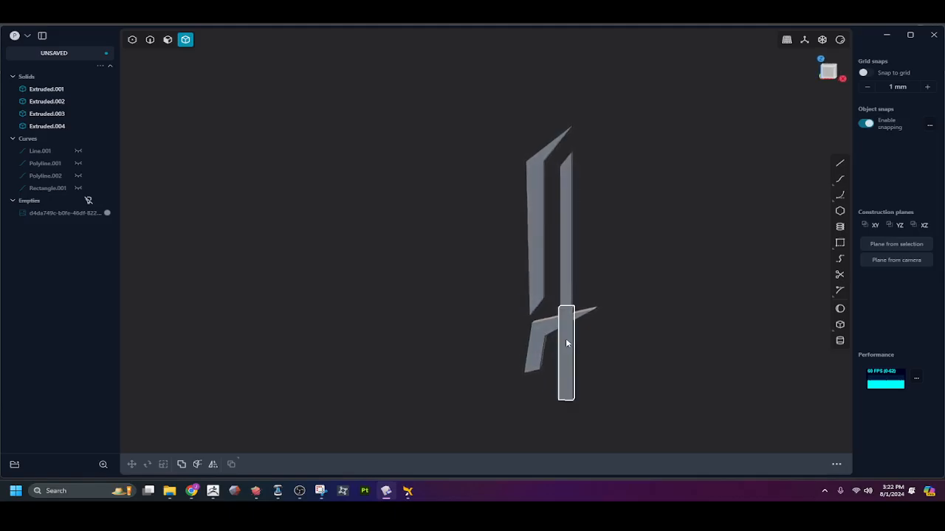
key(KP_1)
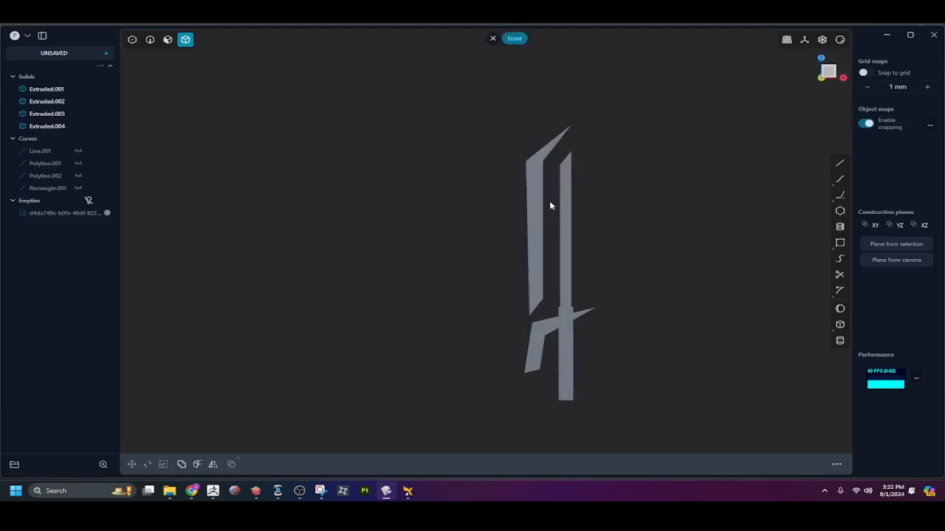
scroll(559, 210, up, 5)
middle_drag(570, 266, 598, 290)
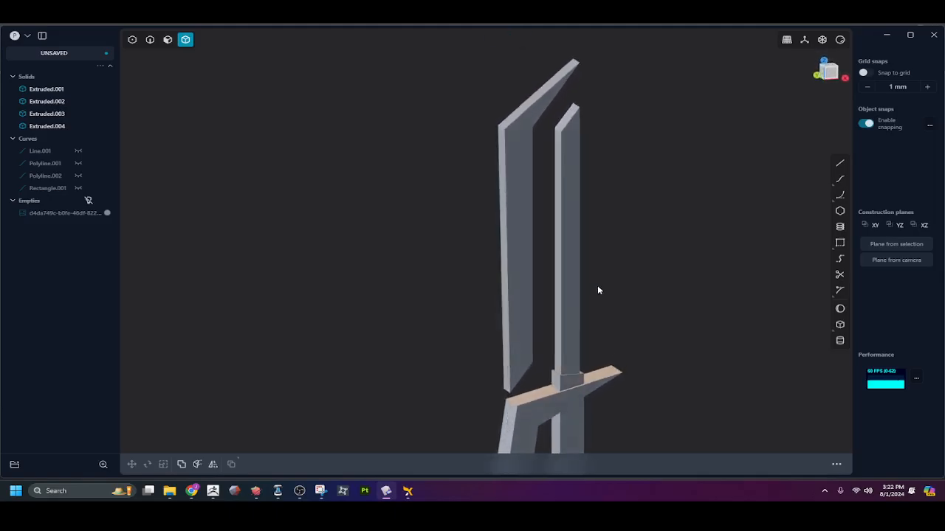
key(3)
click(559, 284)
key(o)
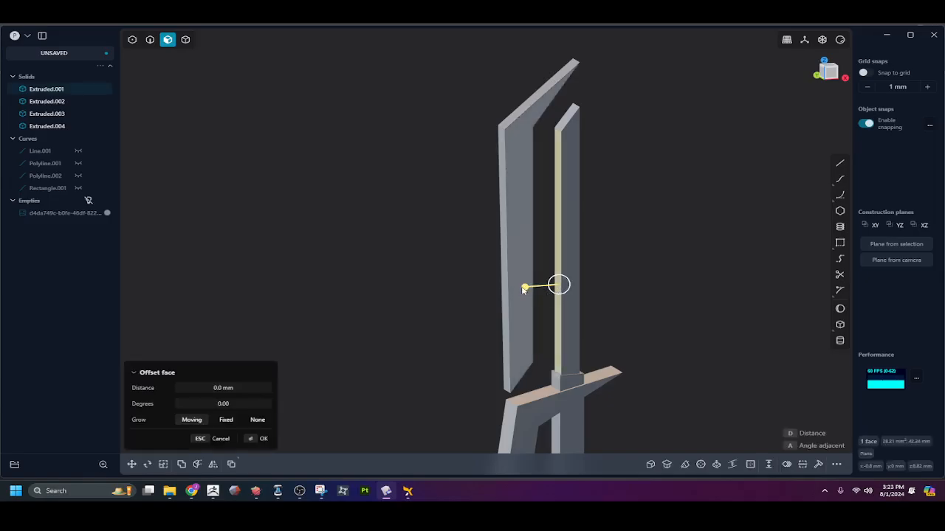
drag(522, 290, 519, 295)
shift+middle_drag(588, 321, 634, 274)
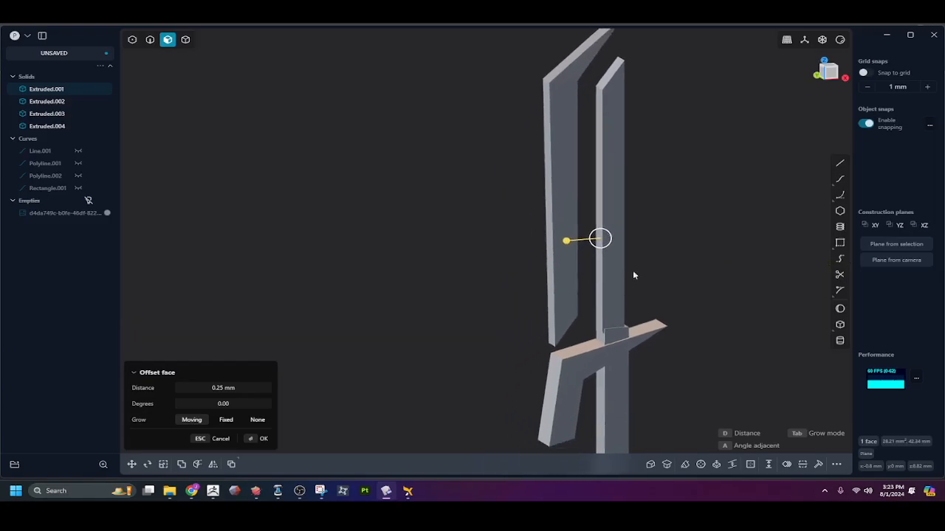
key(Return)
Cut the grip's side face on the bracket-leg side at the bracket crossing, and offset its upper section outward about 0.42 mm
click(602, 384)
key(o)
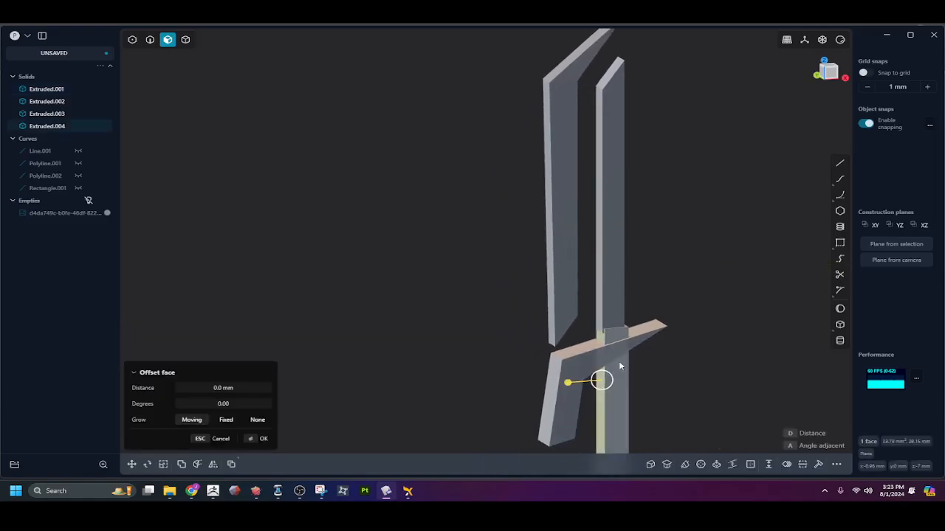
key(ctrl+r)
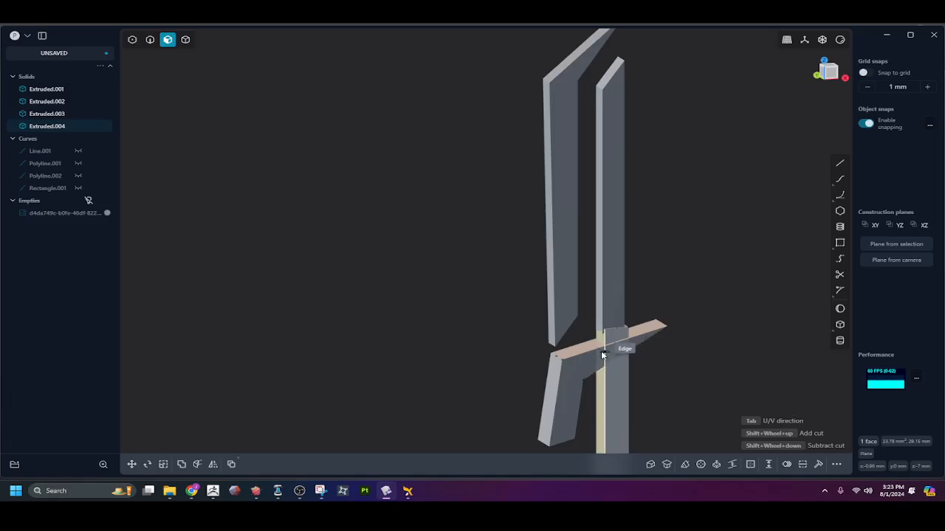
click(601, 356)
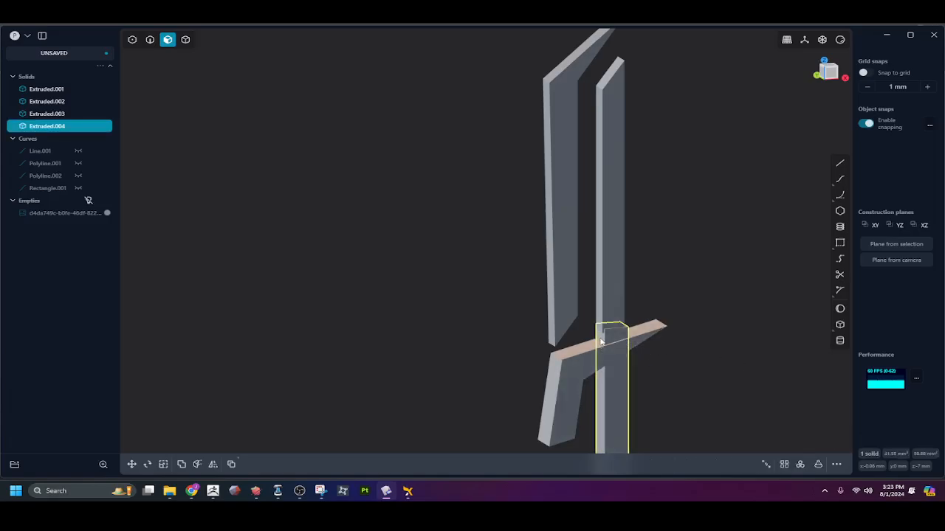
click(602, 341)
key(o)
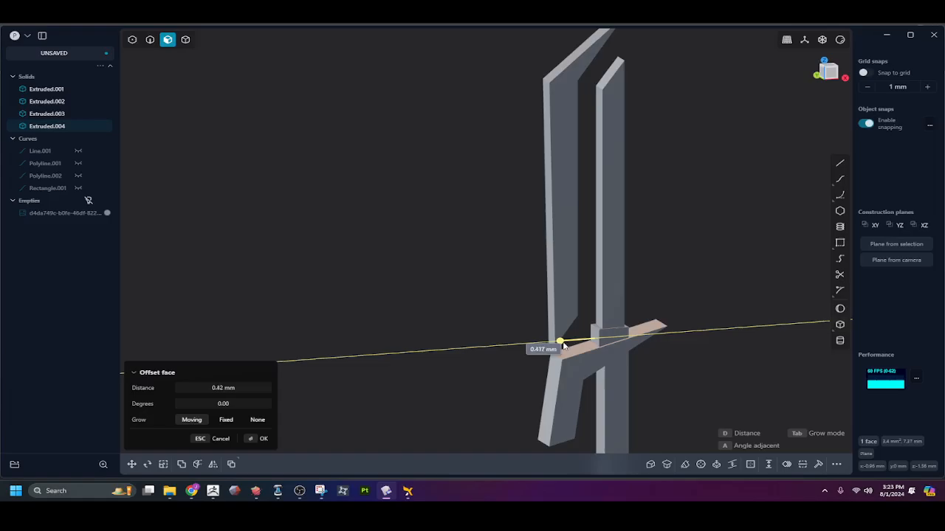
drag(563, 346, 563, 346)
click(692, 354)
Cut the grip's opposite side face where it crosses the bracket and offset the upper section outward to complete a collar
middle_drag(698, 367, 668, 332)
click(672, 354)
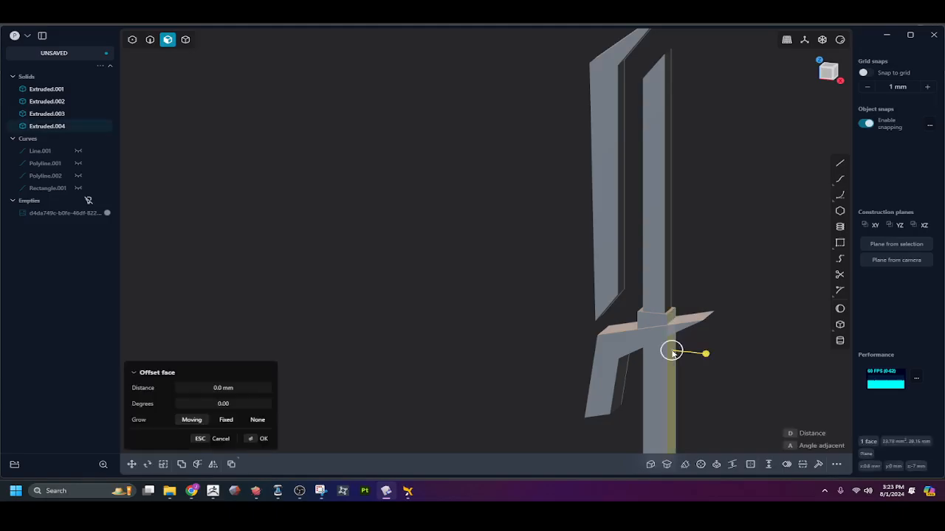
key(ctrl+r)
click(667, 337)
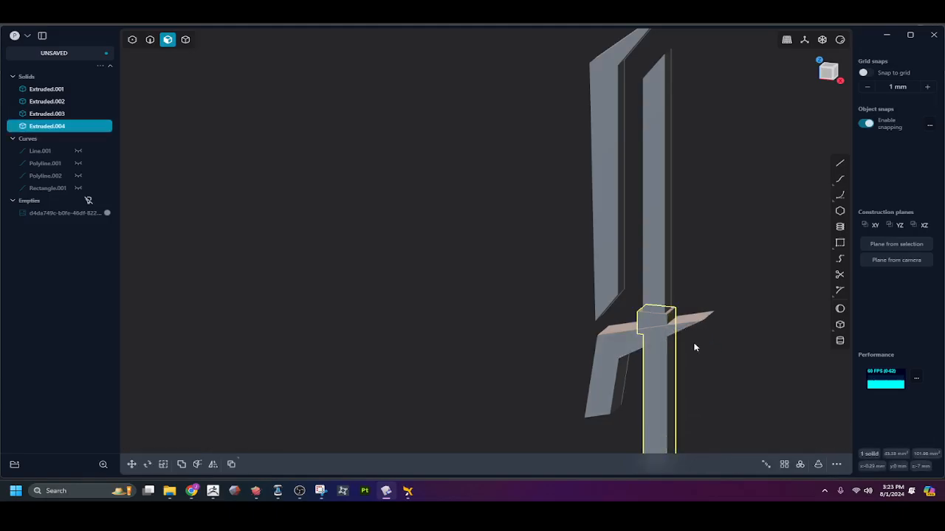
click(671, 317)
drag(707, 317, 708, 315)
click(699, 360)
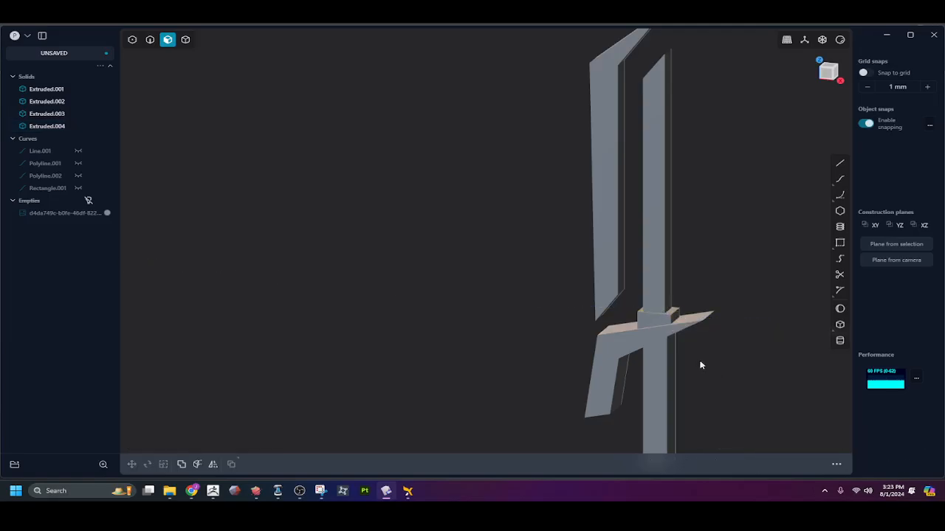
Offset the top face of the grip's collar slightly upward along the narrow blade bar
mouse_move(700, 360)
middle_down()
mouse_move(692, 335)
mouse_move(693, 352)
middle_up()
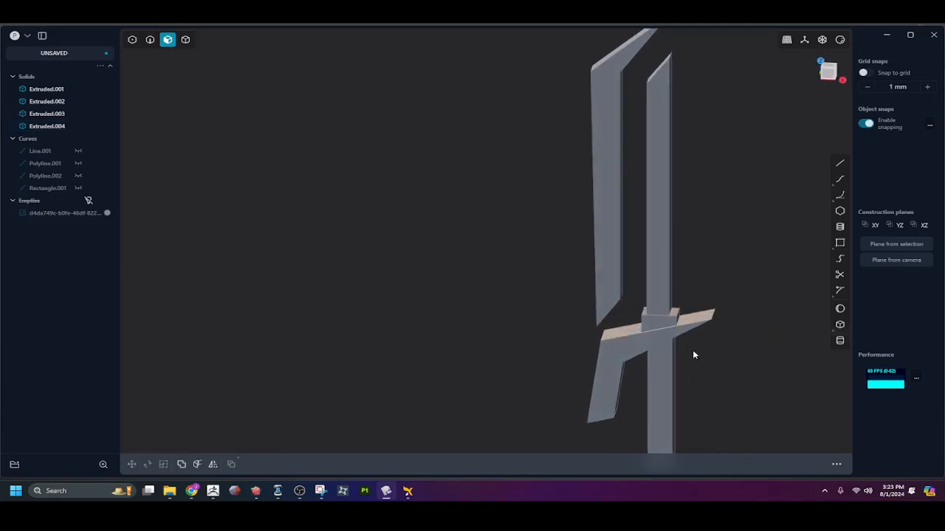
click(674, 315)
key(o)
drag(675, 285, 676, 280)
middle_drag(688, 299, 659, 285)
click(687, 295)
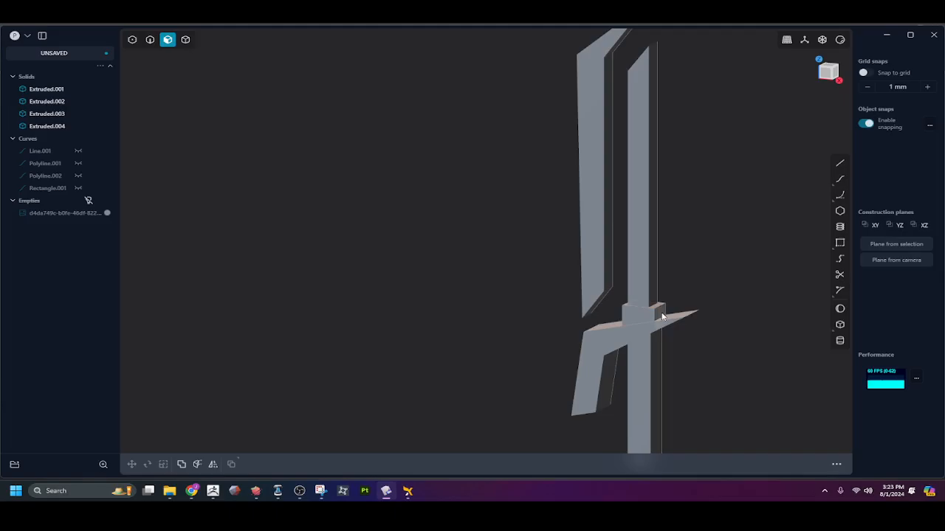
Offset the collar's side face on the bracket-tip side slightly back inward
click(662, 315)
mouse_move(691, 320)
mouse_down()
mouse_move(678, 318)
mouse_move(691, 315)
mouse_up()
click(662, 314)
click(679, 358)
middle_drag(658, 327, 681, 355)
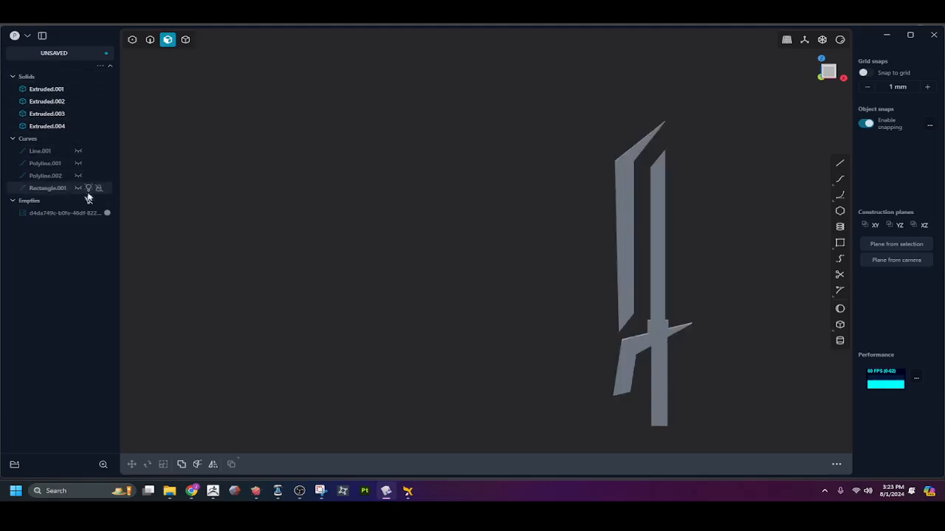
click(88, 200)
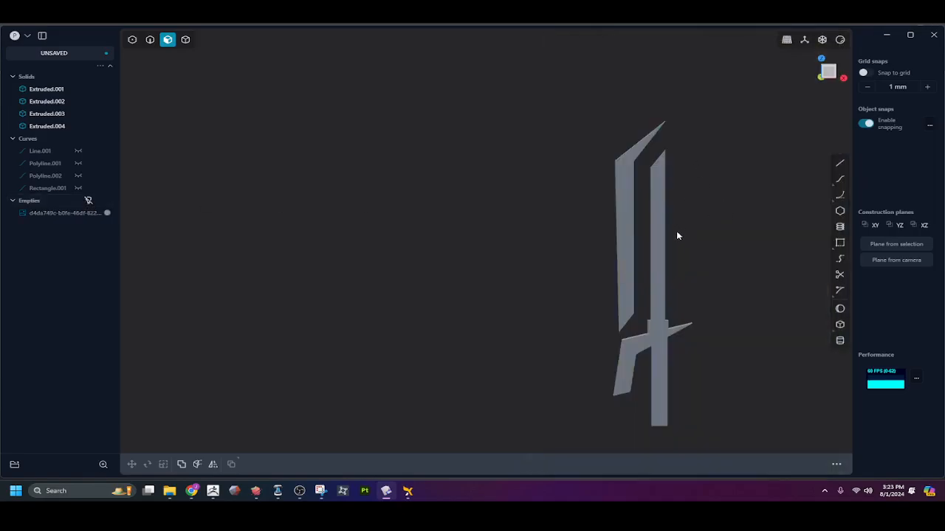
click(662, 326)
key(g)
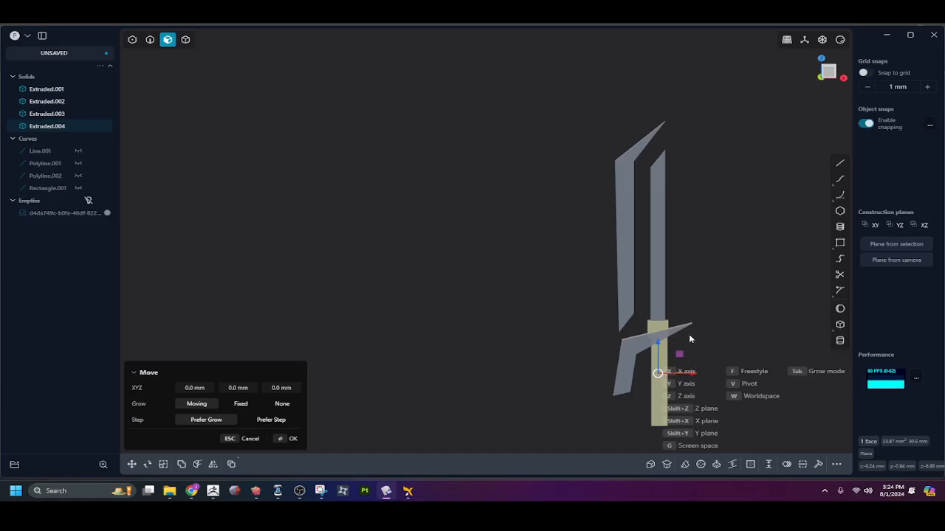
middle_drag(690, 339, 686, 337)
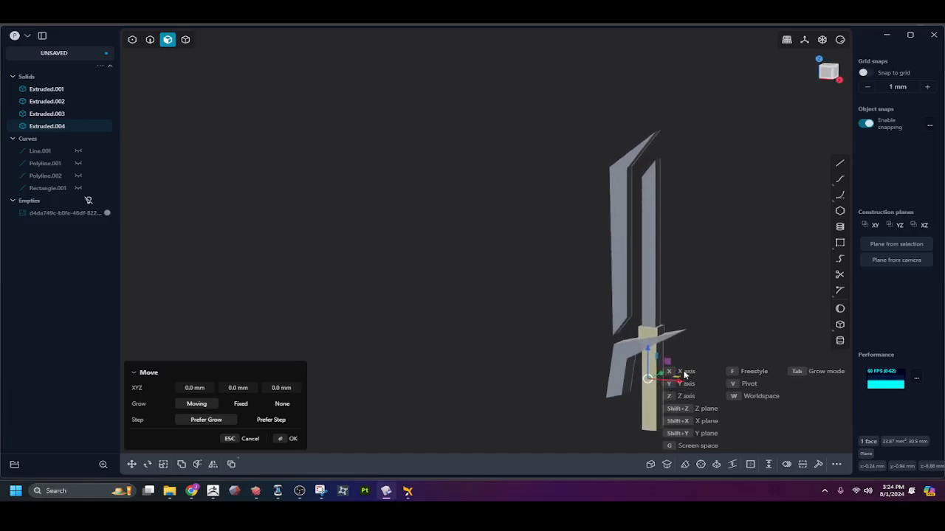
drag(677, 380, 662, 345)
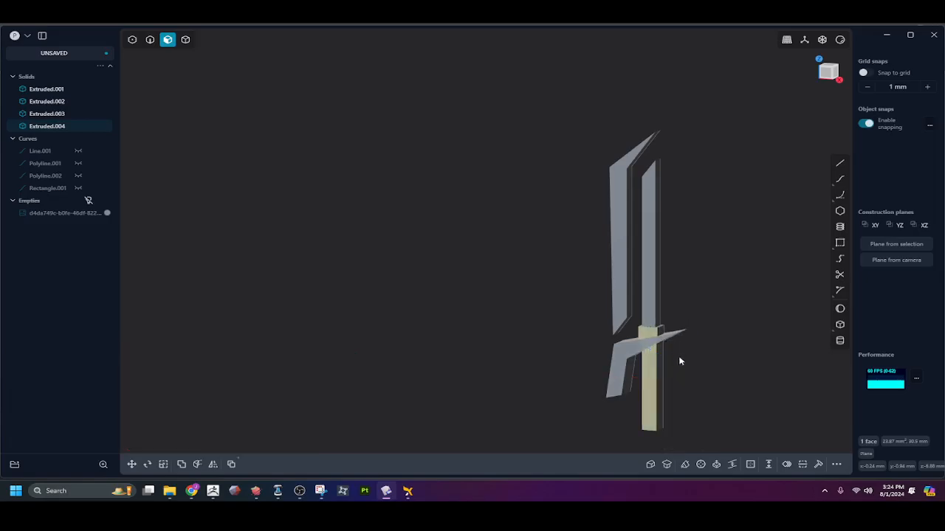
click(681, 360)
Move the whole grip solid -0.02 mm along the X axis
key(5)
click(652, 382)
key(g)
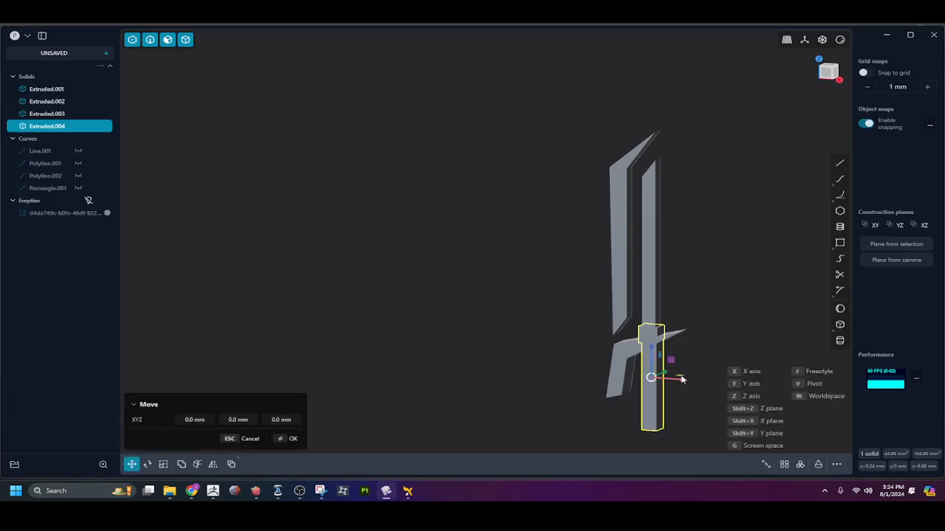
drag(681, 379, 660, 320)
middle_drag(667, 310, 752, 350)
drag(684, 383, 656, 380)
middle_drag(657, 379, 662, 356)
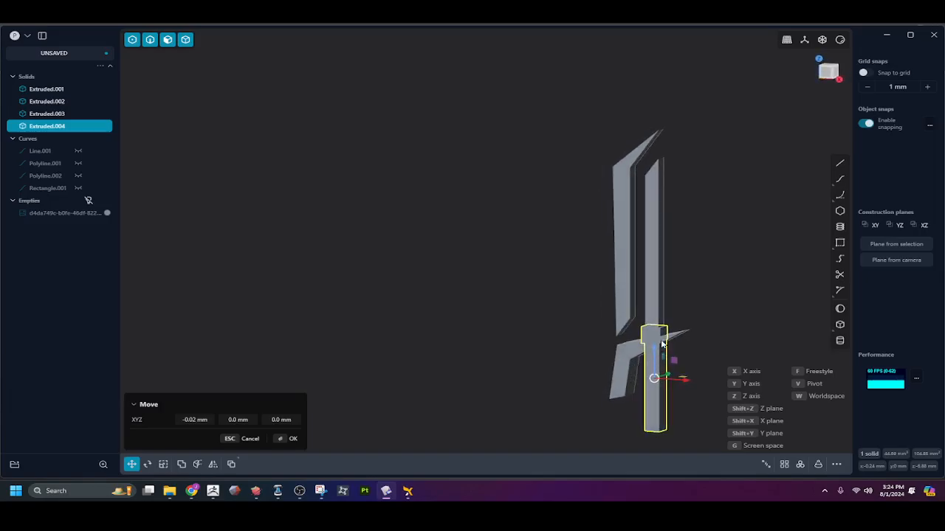
right_click(663, 336)
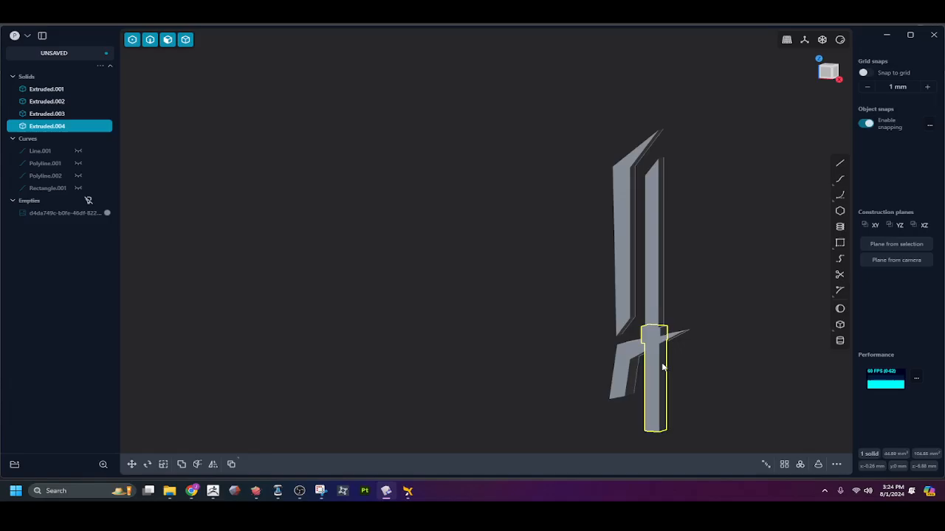
click(663, 366)
key(f)
key(Escape)
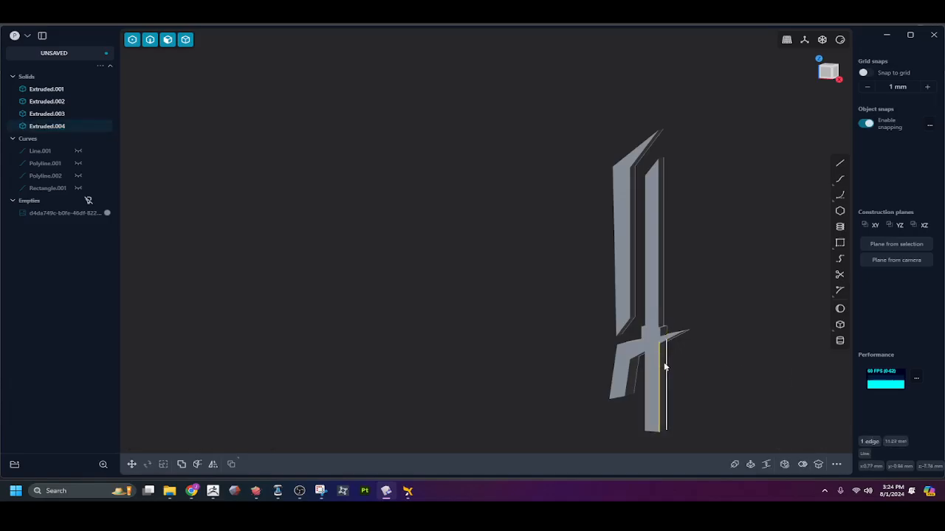
key(g)
key(v)
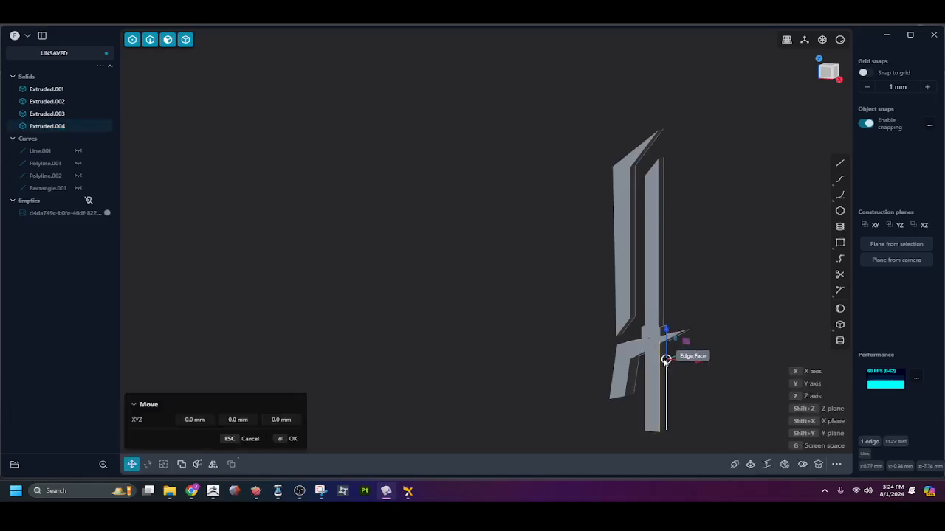
scroll(666, 358, up, 10)
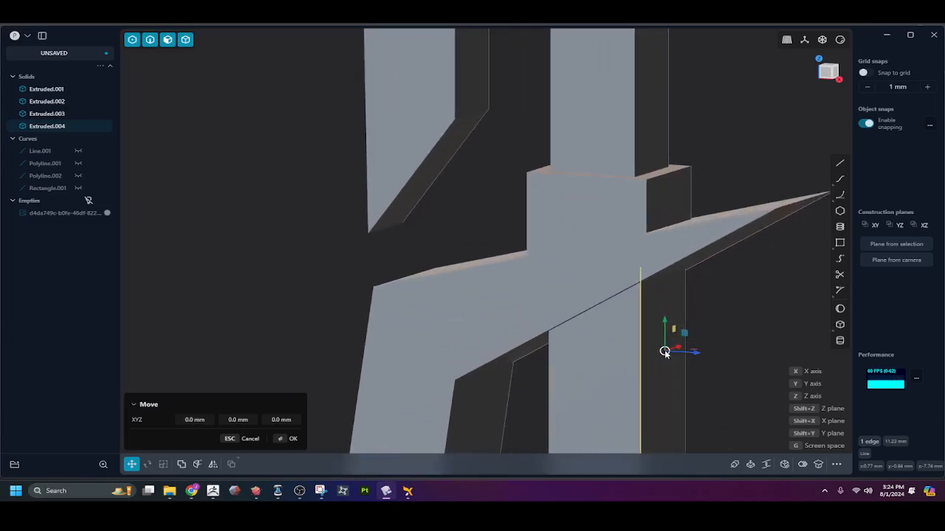
click(665, 352)
drag(697, 354, 644, 161)
key(Escape)
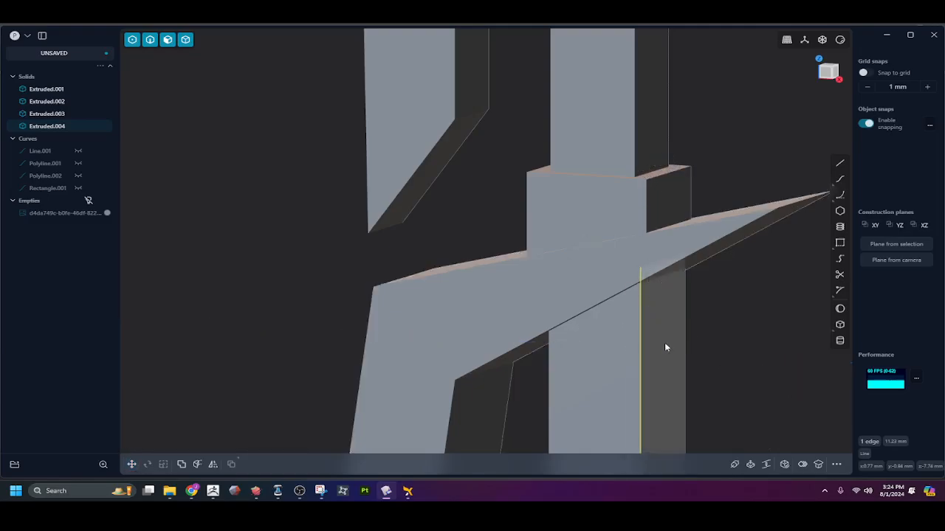
Move the grip solid along the X axis to line it up with the narrow blade bar above it
key(4)
click(675, 354)
key(g)
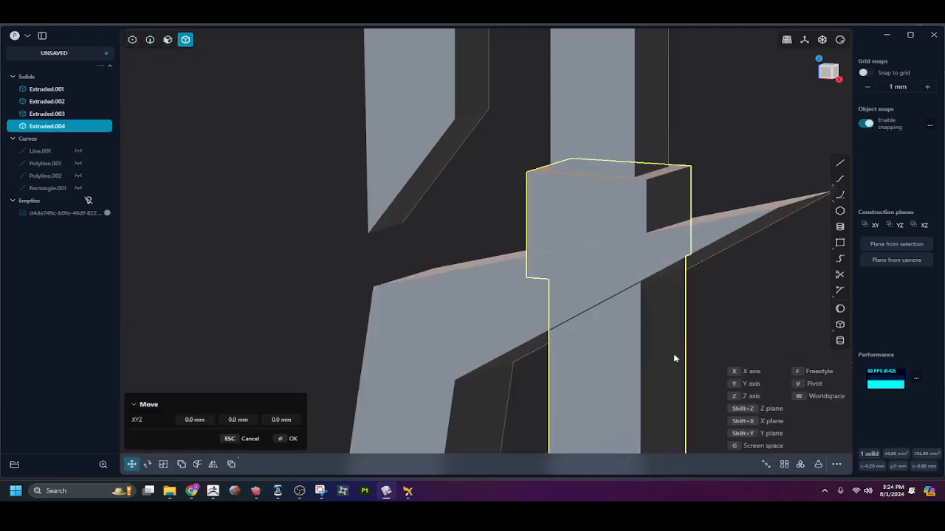
drag(696, 336, 650, 150)
middle_drag(651, 150, 672, 221)
right_click(696, 317)
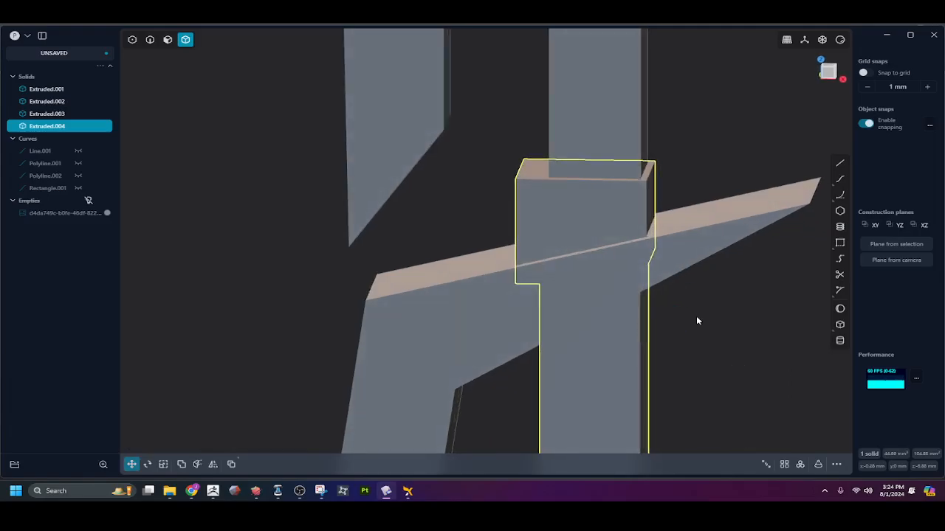
Offset the collar's side face on the bracket-tip side inward to line up with the narrow blade bar's side
click(696, 317)
key(3)
click(651, 198)
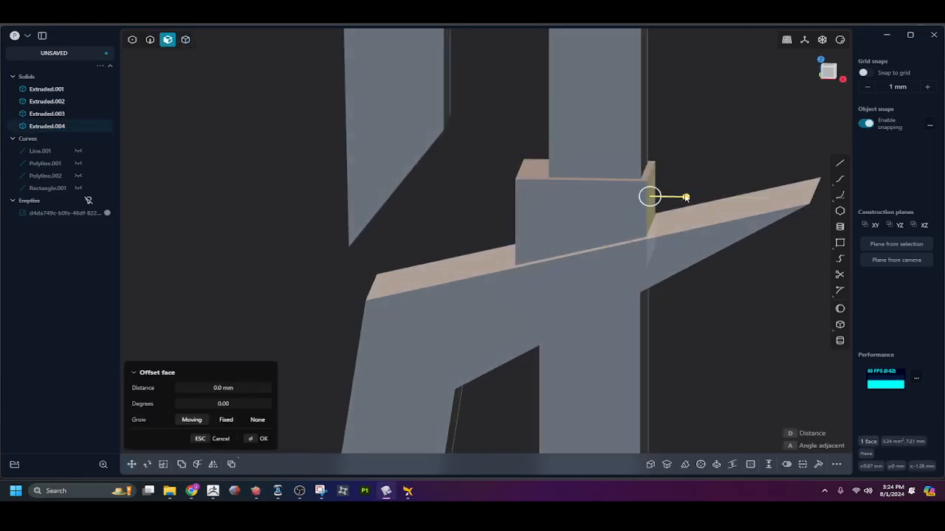
drag(684, 197, 645, 164)
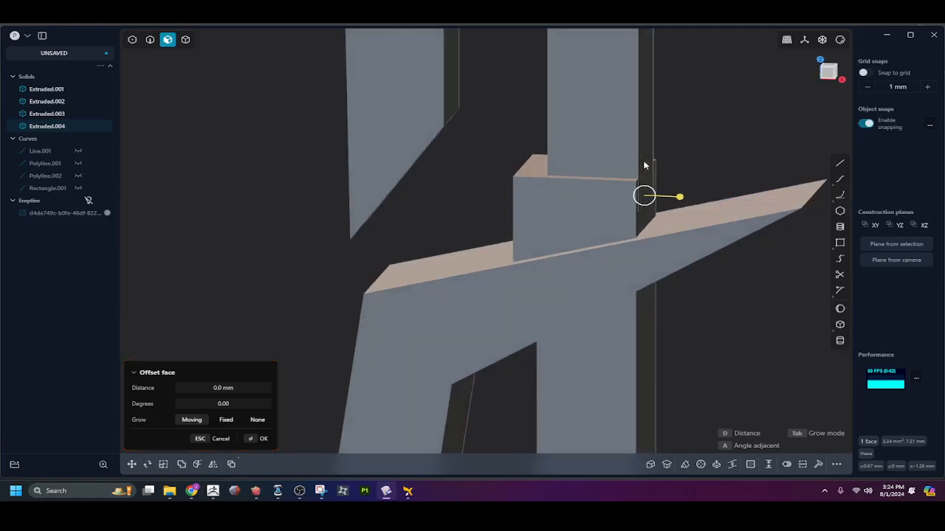
right_click(681, 167)
click(681, 166)
Chamfer the pointed tip edge of the bracket with a distance of -0.52 mm to cut off its overhang
middle_drag(639, 204, 657, 256)
key(2)
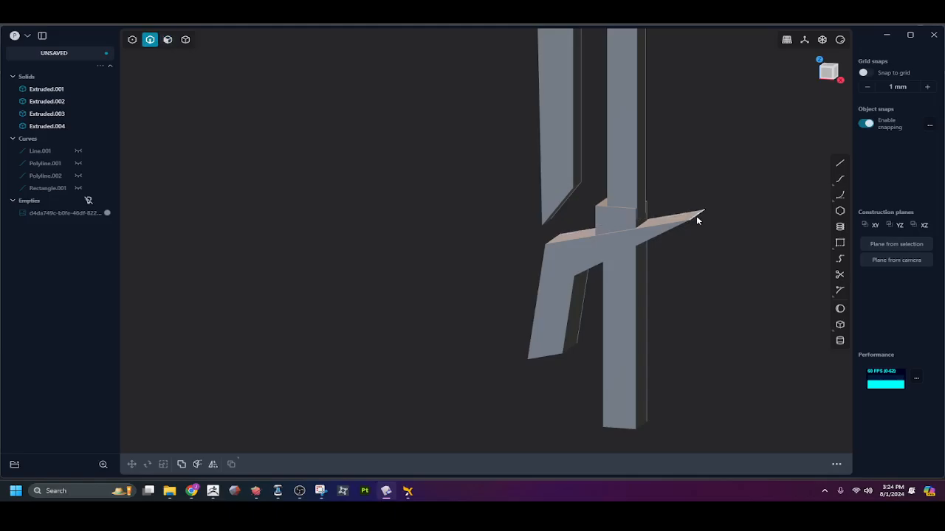
click(697, 220)
key(f)
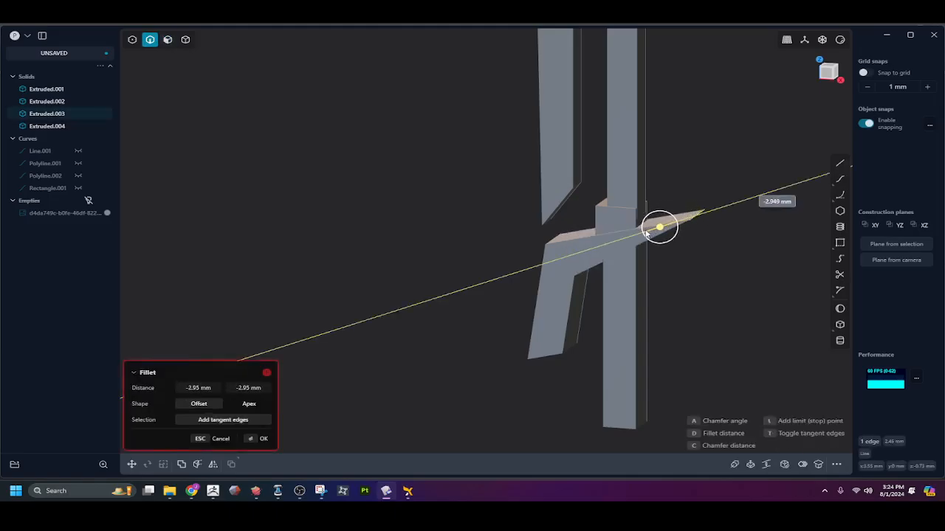
middle_drag(646, 234, 692, 214)
key(Escape)
key(b)
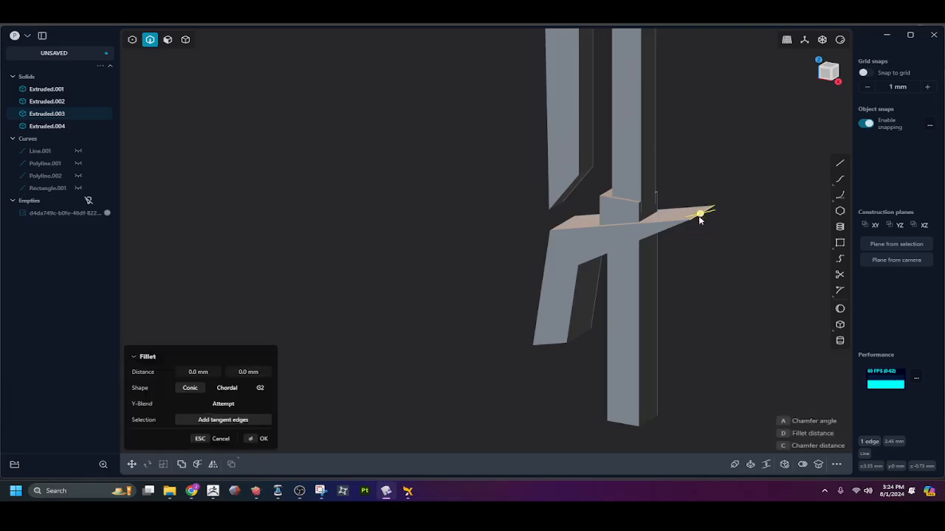
click(698, 218)
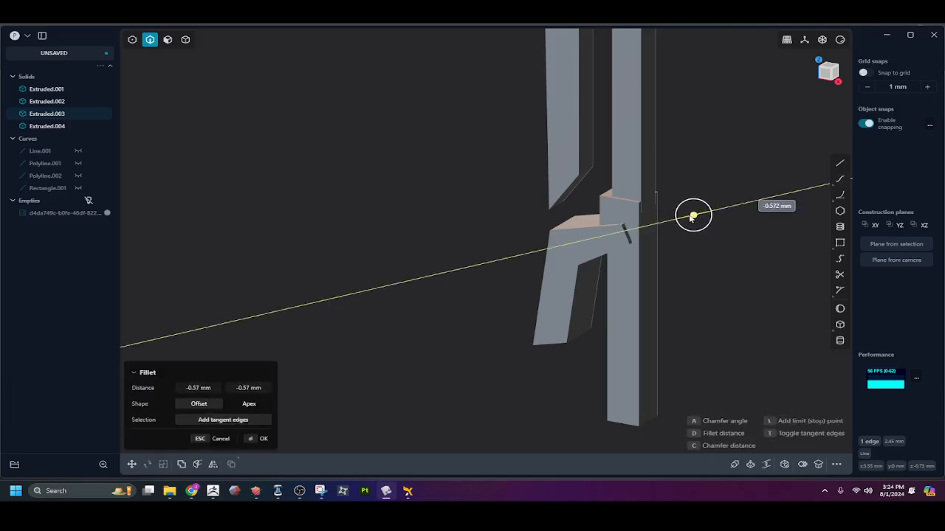
drag(692, 218, 691, 217)
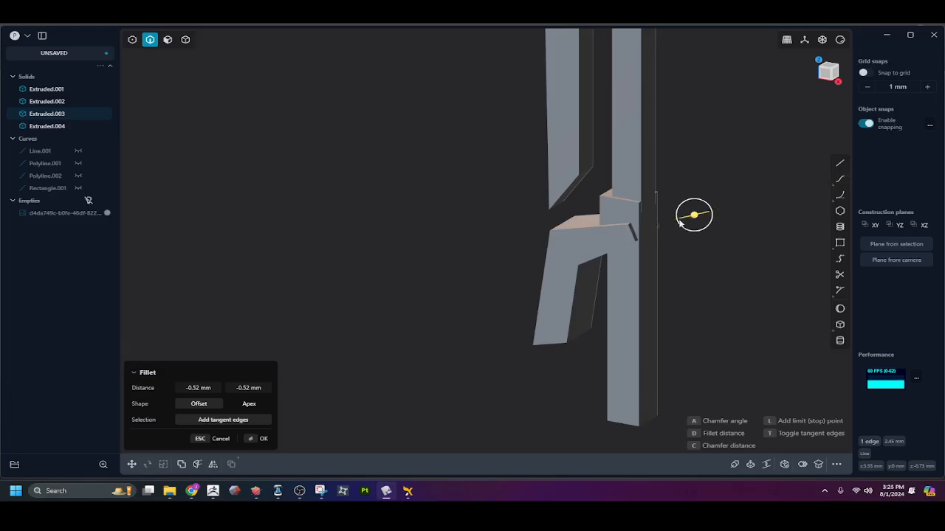
right_click(659, 235)
click(657, 231)
Offset the bracket's trimmed end face slightly outward, close to the side of the grip
key(3)
click(632, 232)
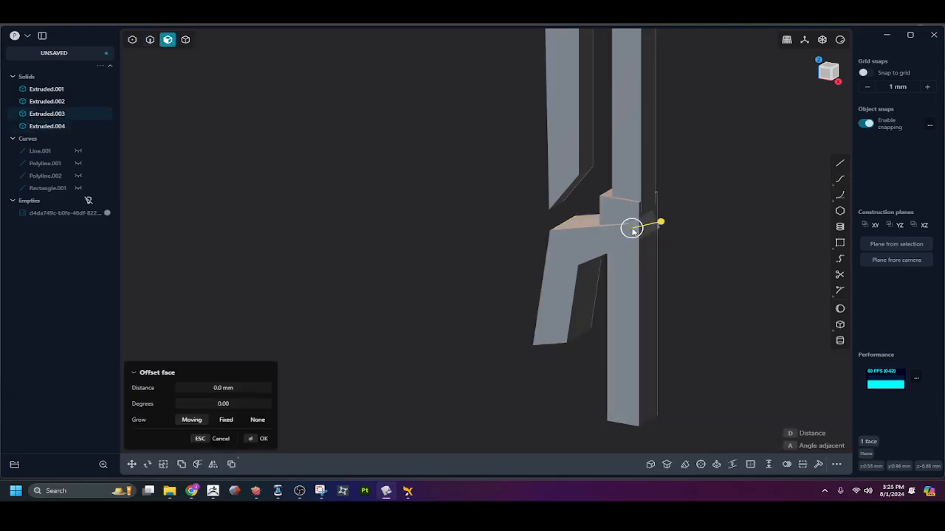
drag(662, 222, 665, 222)
right_click(651, 247)
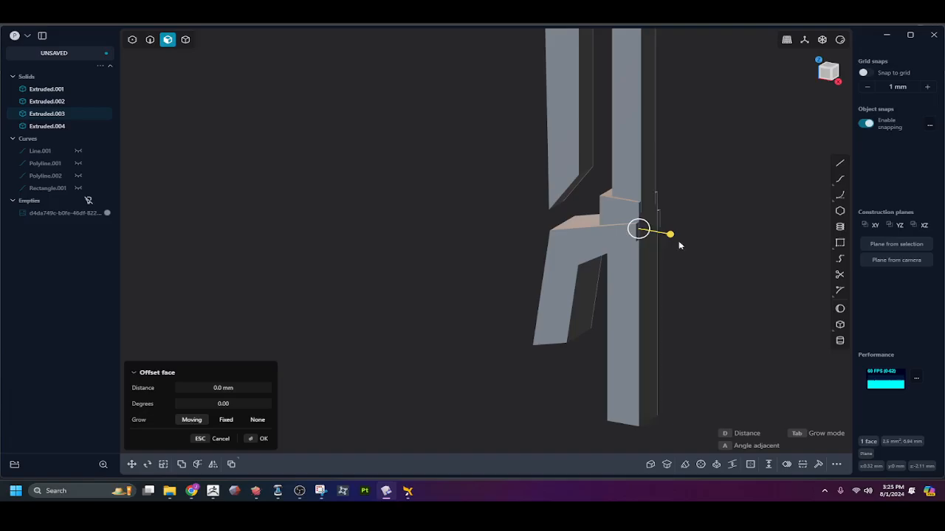
click(680, 242)
Cut across the grip's bracket-side face just below the bracket to divide it in two
middle_drag(680, 242, 720, 216)
scroll(600, 299, down, 2)
middle_drag(600, 303, 622, 308)
scroll(593, 323, up, 3)
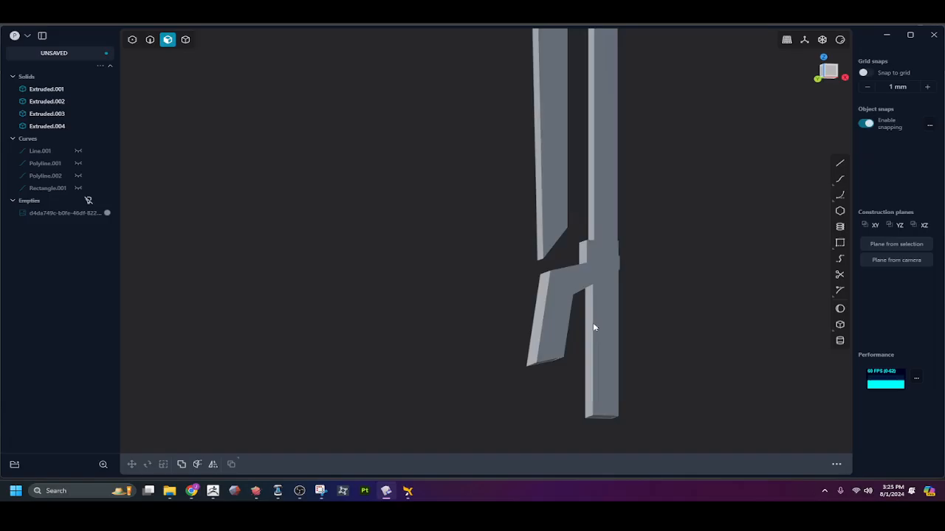
click(591, 301)
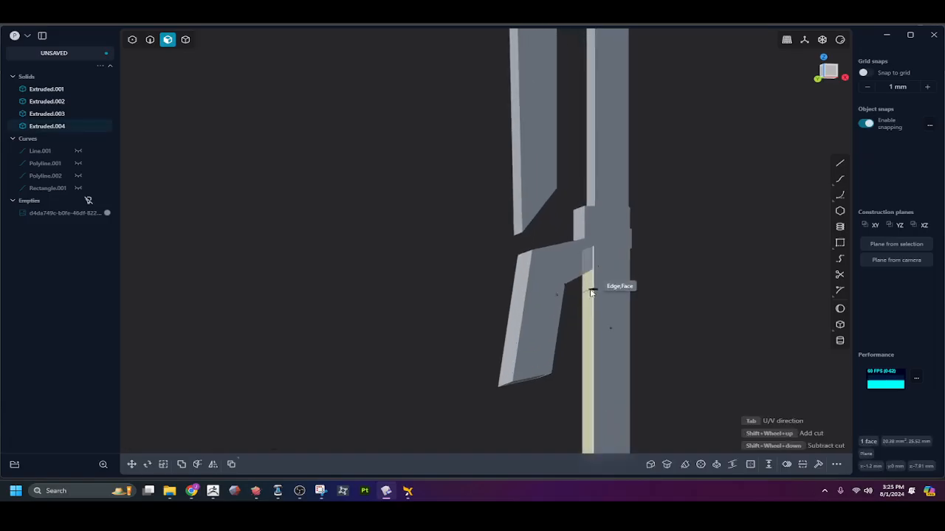
double_click(595, 279)
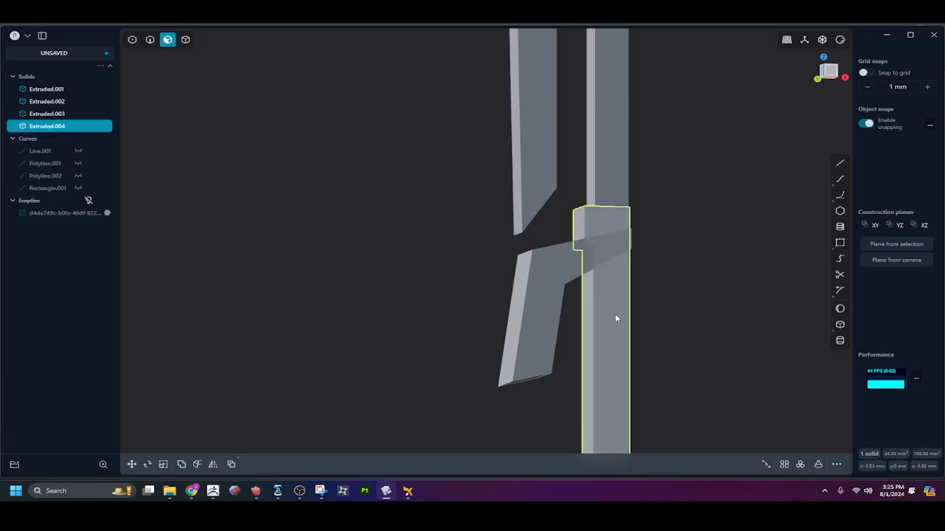
click(569, 332)
Offset the lower part of the grip's divided side face by -0.49 mm to narrow the grip below the bracket
click(589, 337)
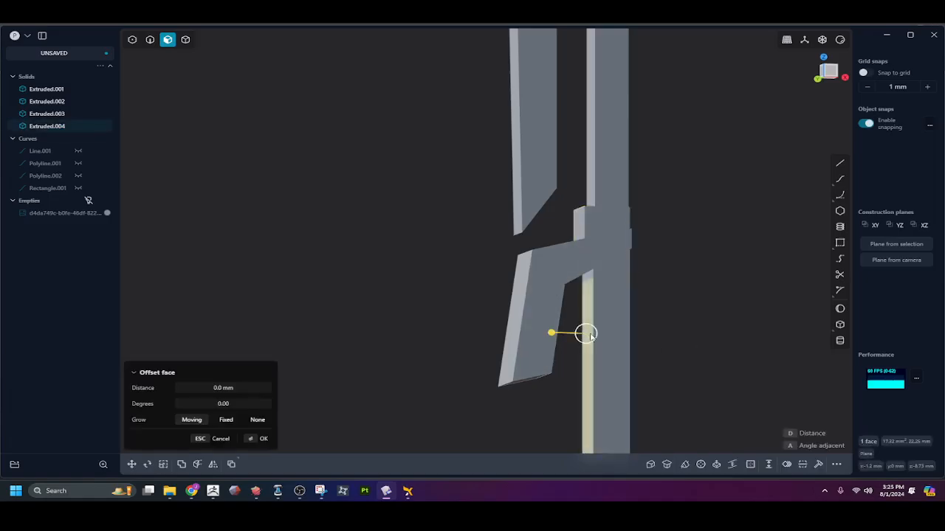
drag(550, 333, 564, 333)
middle_drag(651, 341, 640, 298)
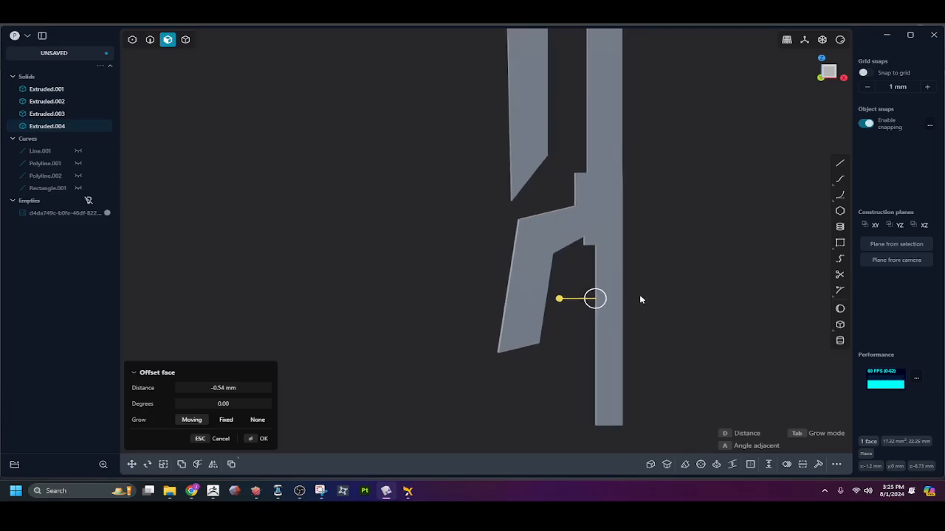
scroll(622, 284, down, 2)
drag(563, 297, 565, 299)
scroll(569, 302, down, 2)
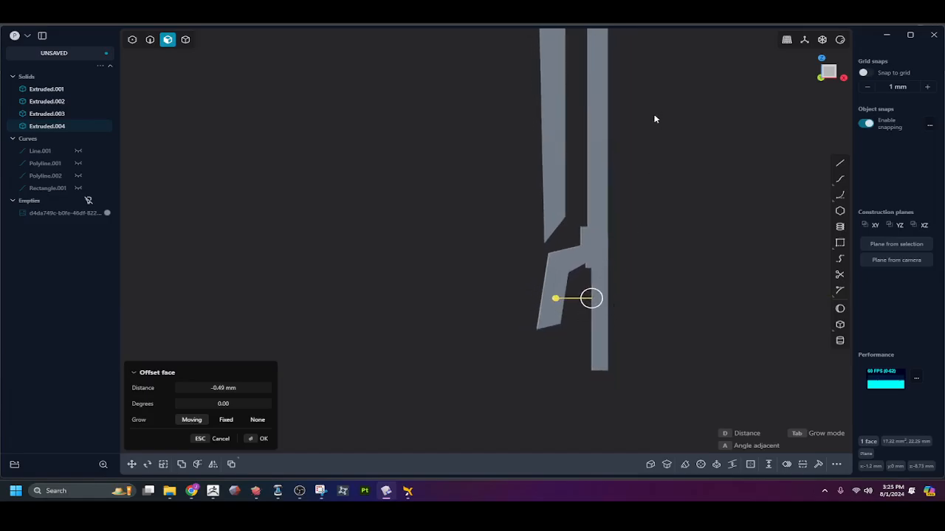
scroll(637, 206, down, 3)
right_drag(637, 206, 626, 261)
click(589, 159)
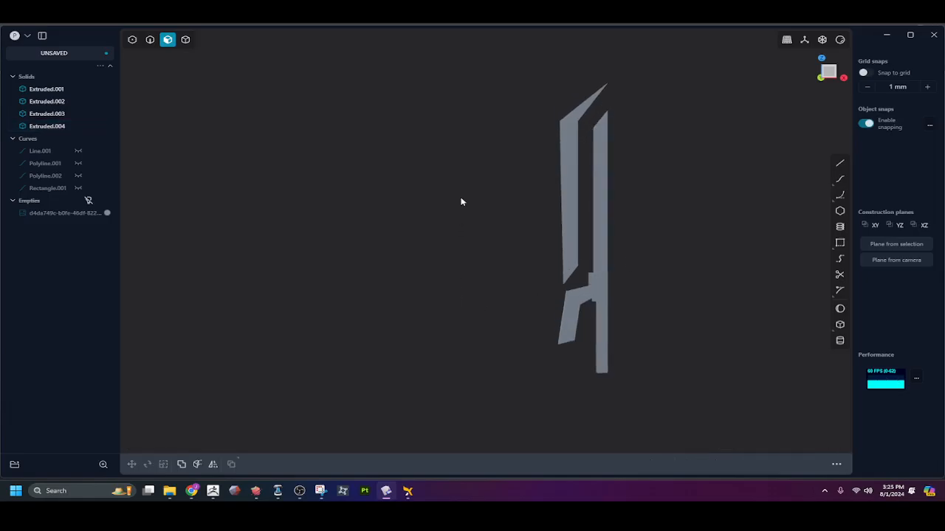
Show the world axes and move all four solids along X until the narrow blade bar's outer side lies on the Z axis
drag(502, 96, 498, 34)
click(664, 418)
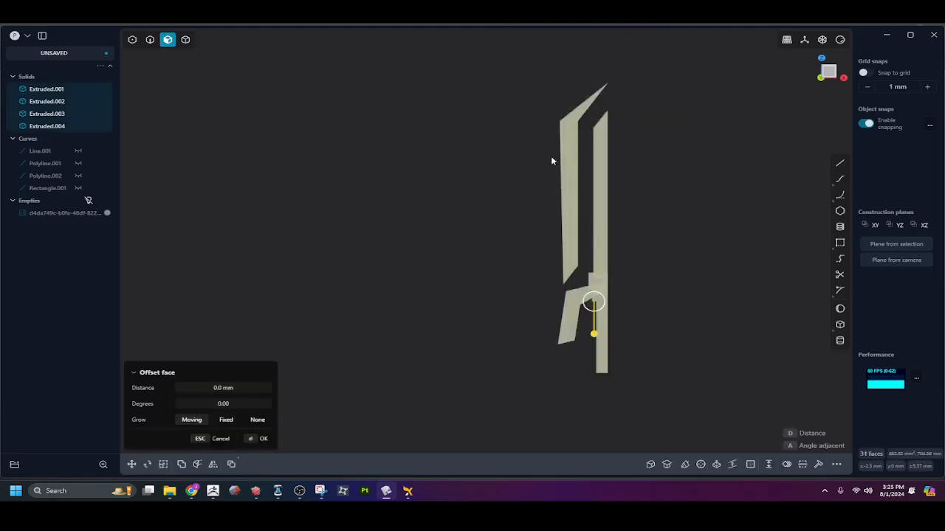
click(806, 39)
mouse_move(623, 251)
mouse_down()
mouse_move(602, 199)
mouse_move(616, 200)
mouse_move(583, 214)
mouse_move(596, 205)
mouse_move(631, 238)
mouse_up()
middle_drag(631, 234, 592, 233)
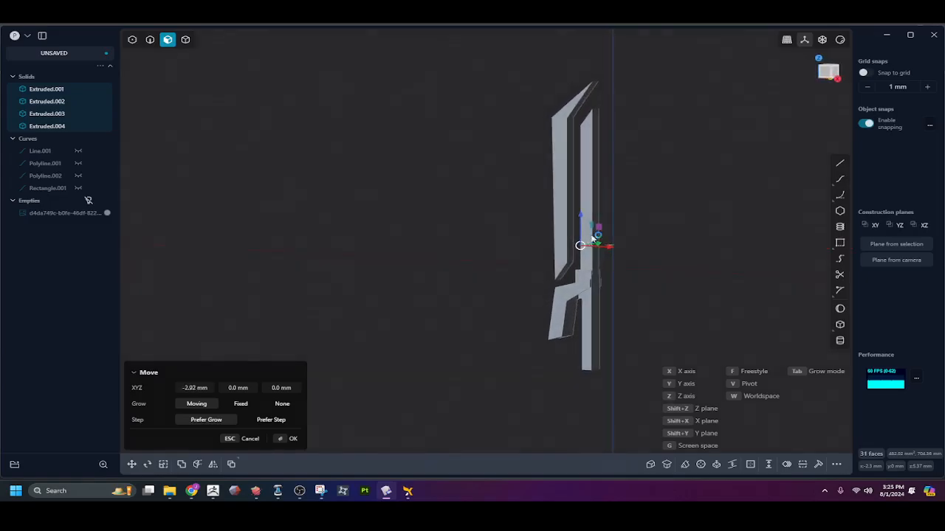
key(v)
scroll(599, 208, up, 5)
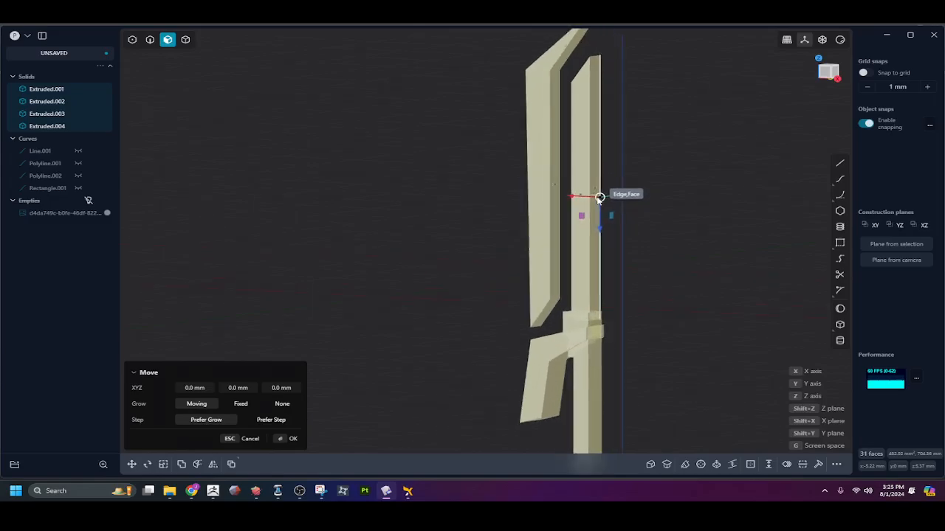
drag(559, 182, 641, 184)
key(Return)
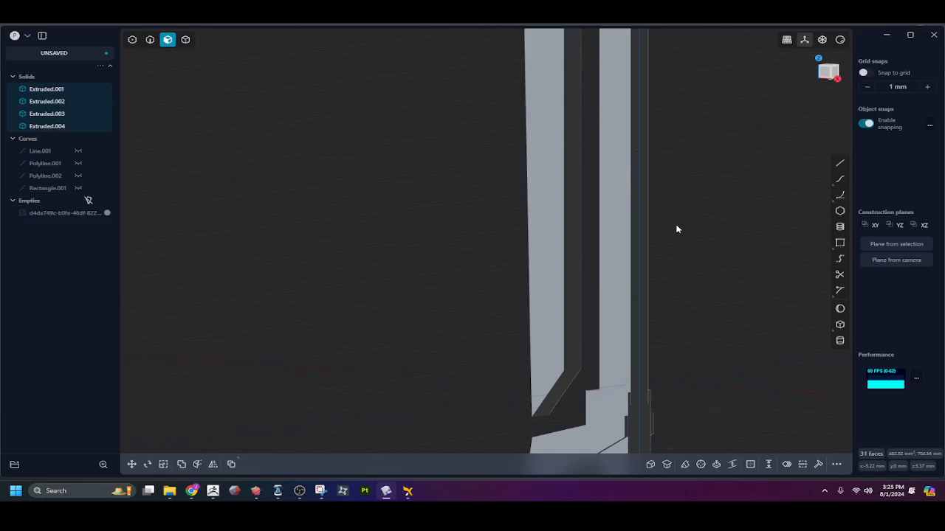
middle_drag(666, 270, 629, 329)
scroll(684, 290, down, 5)
key(Escape)
key(Escape)
Try to mirror all four solids across the X plane
scroll(699, 318, down, 4)
drag(622, 397, 504, 30)
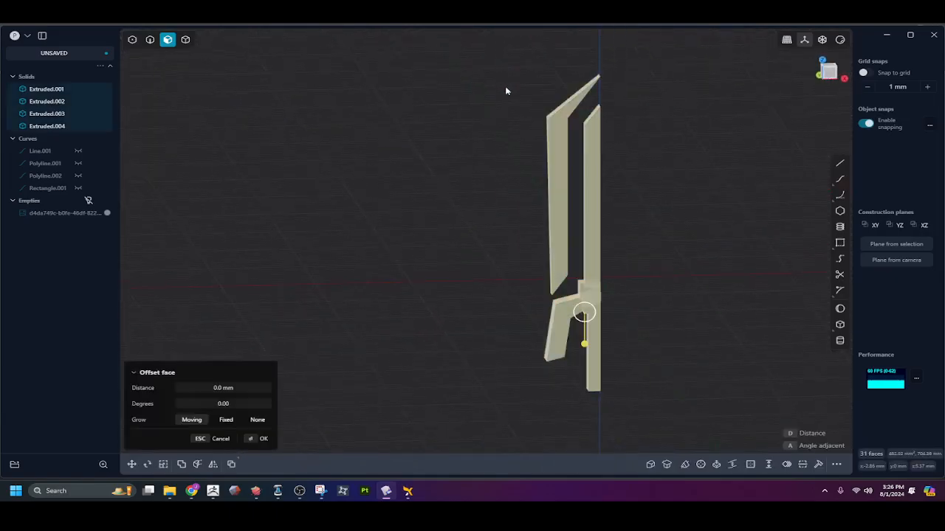
key(alt+x)
key(x)
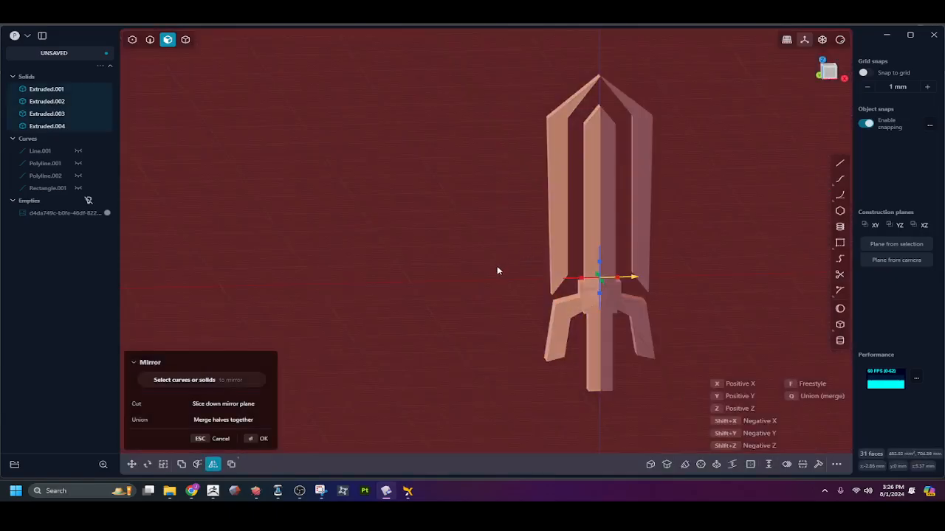
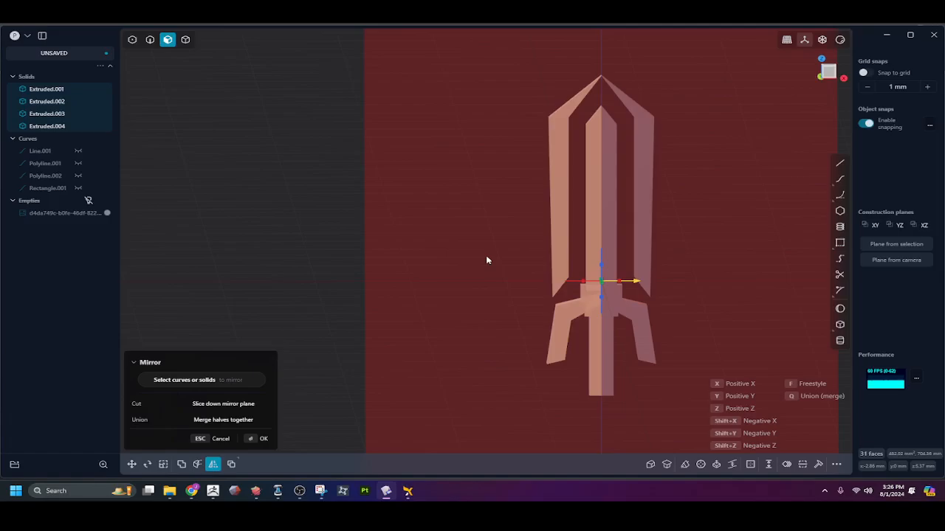
key(Escape)
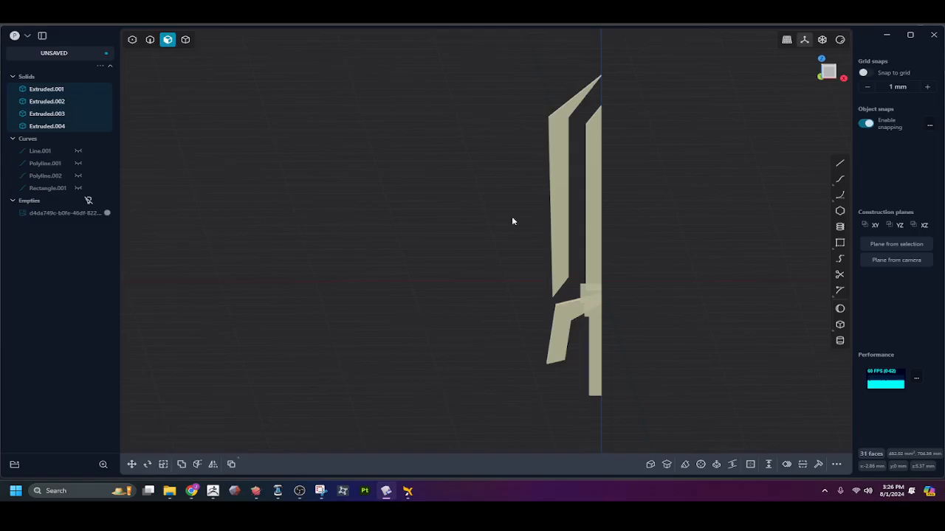
scroll(507, 155, up, 4)
click(518, 190)
right_drag(521, 195, 707, 202)
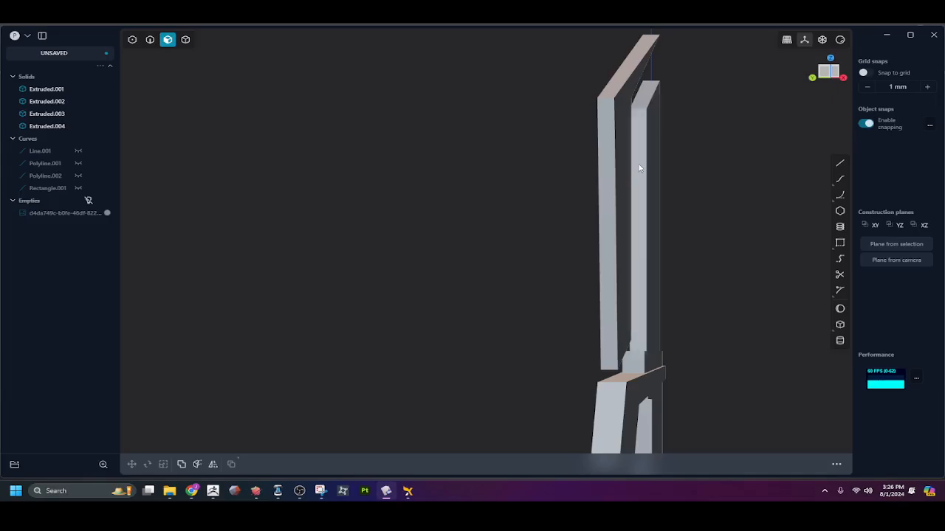
click(844, 242)
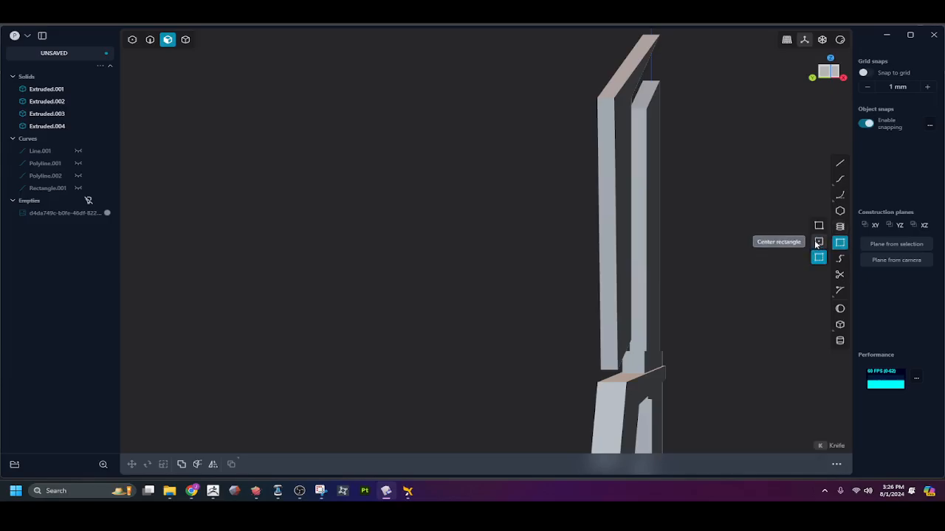
click(819, 243)
scroll(634, 148, up, 5)
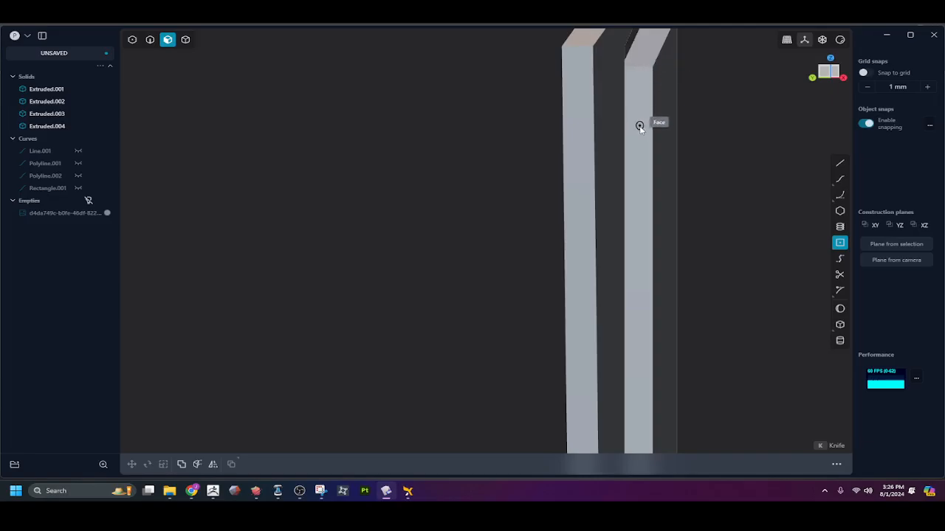
Show the hidden Line.001 curve to check its position against the bars, and hide it again
click(89, 139)
mouse_move(79, 154)
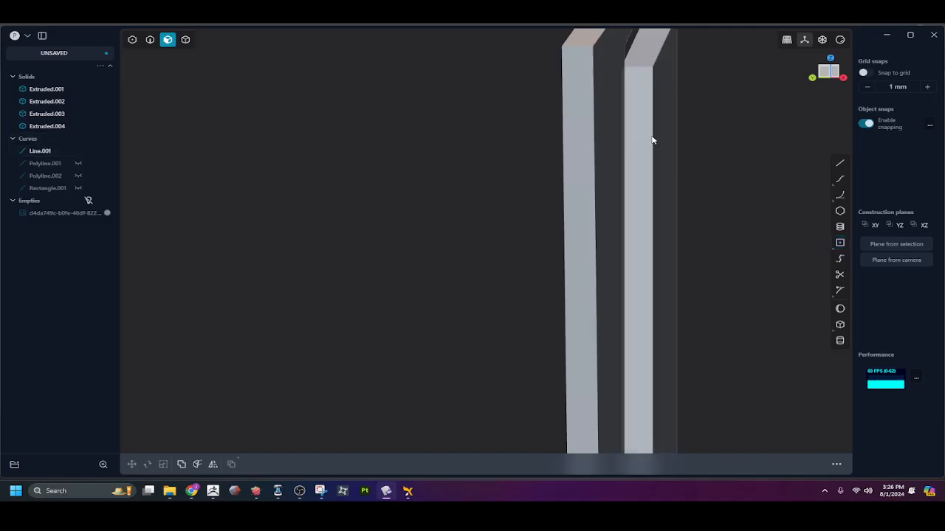
middle_drag(156, 170, 79, 164)
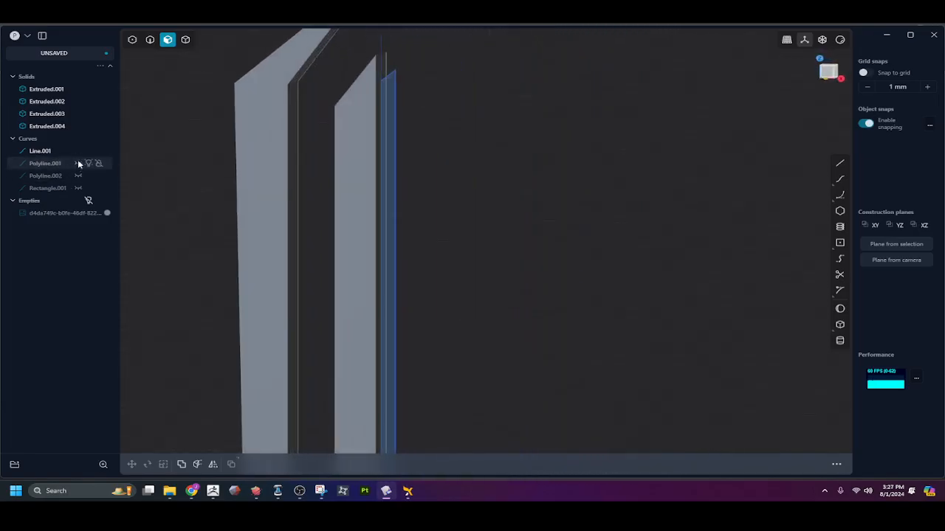
click(78, 151)
middle_drag(333, 194, 609, 225)
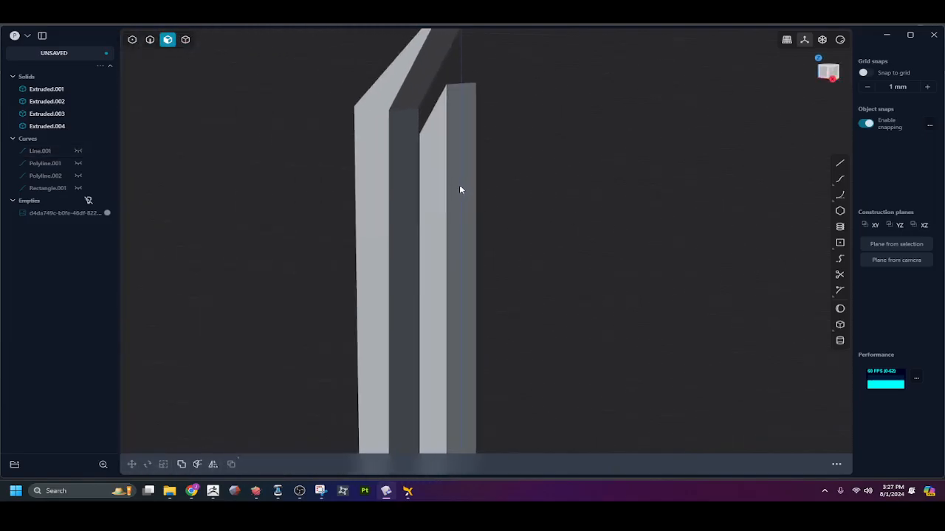
middle_drag(459, 189, 641, 211)
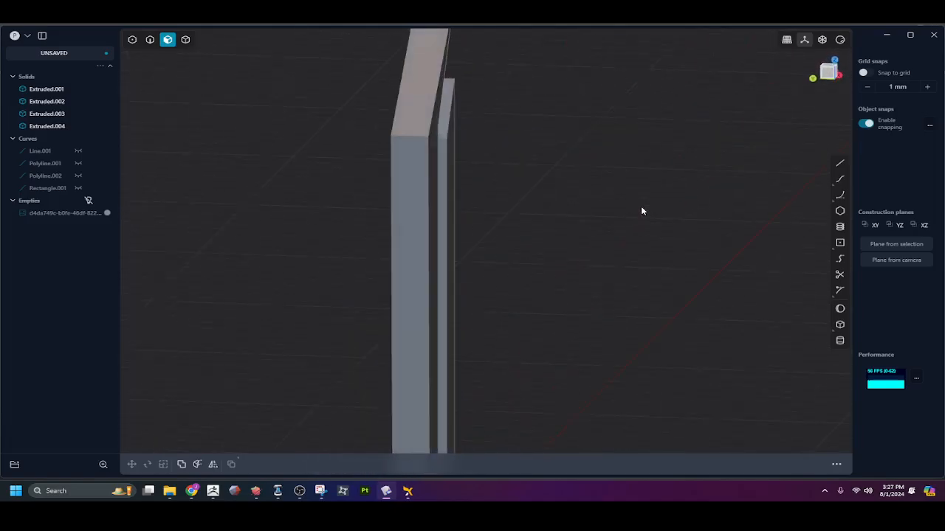
click(840, 244)
middle_drag(449, 180, 417, 169)
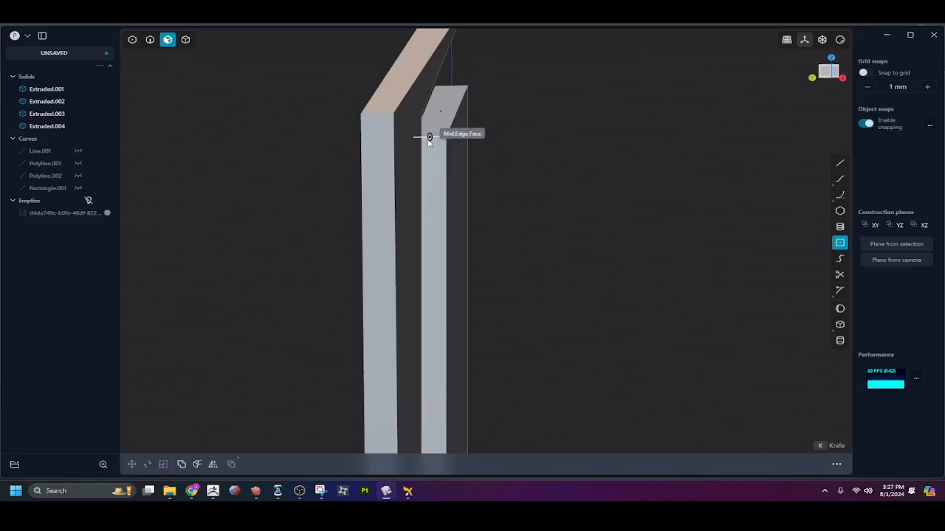
scroll(428, 261, down, 1)
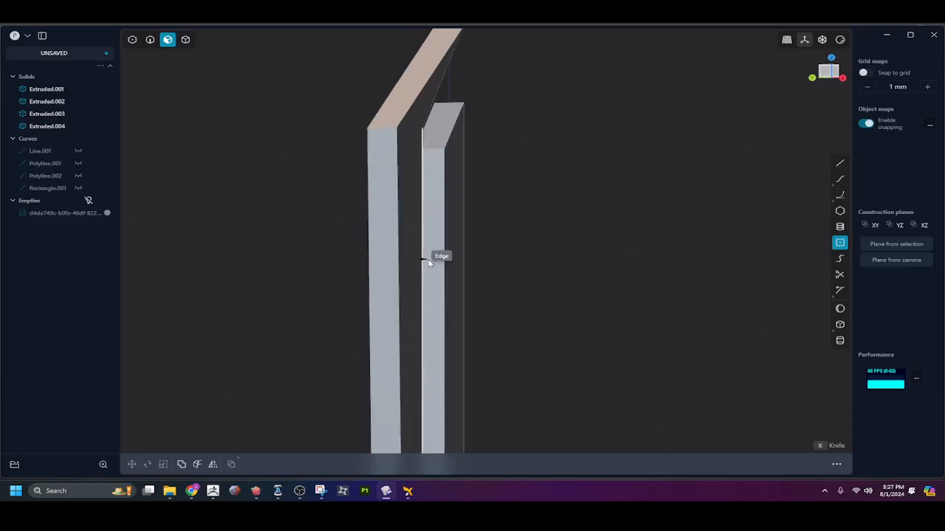
middle_drag(430, 262, 430, 196)
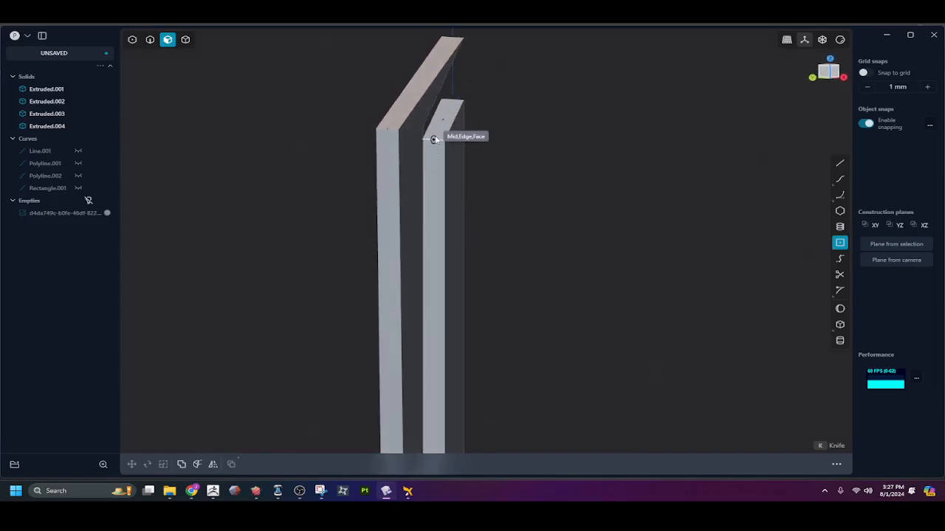
click(434, 141)
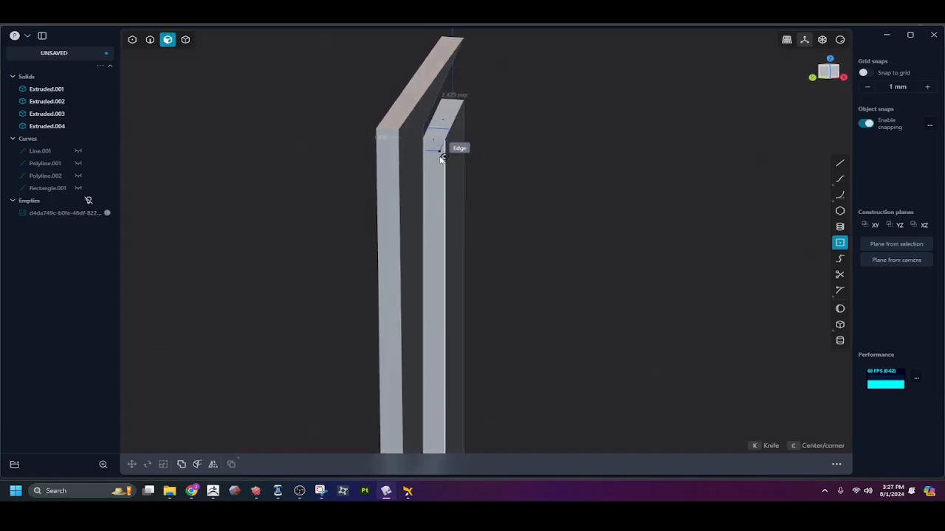
key(Escape)
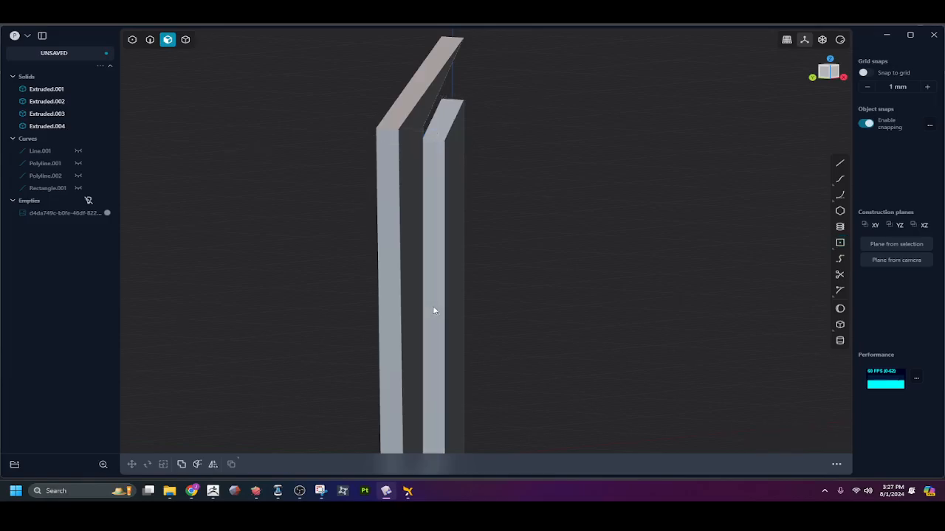
middle_drag(435, 312, 455, 244)
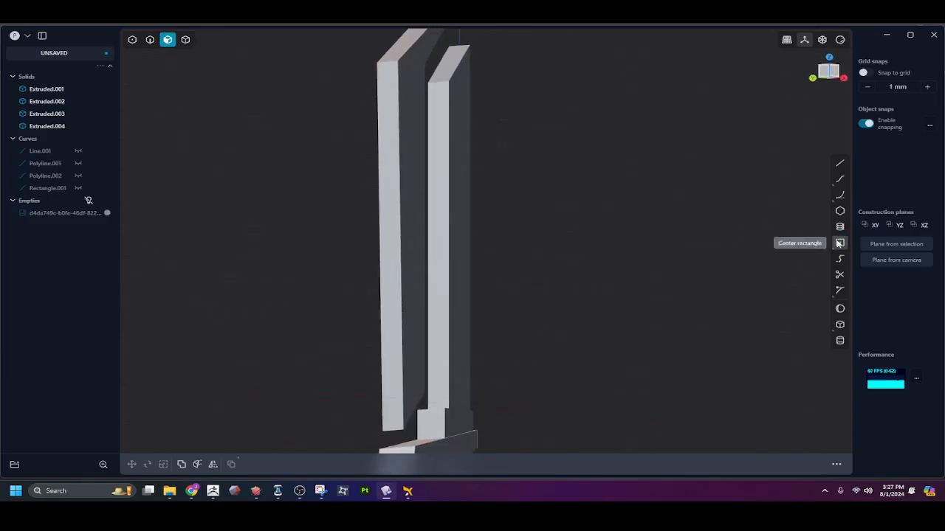
Draw a centre rectangle about 2 mm tall on the narrow blade bar's side face that faces the wide bar
click(840, 242)
click(439, 249)
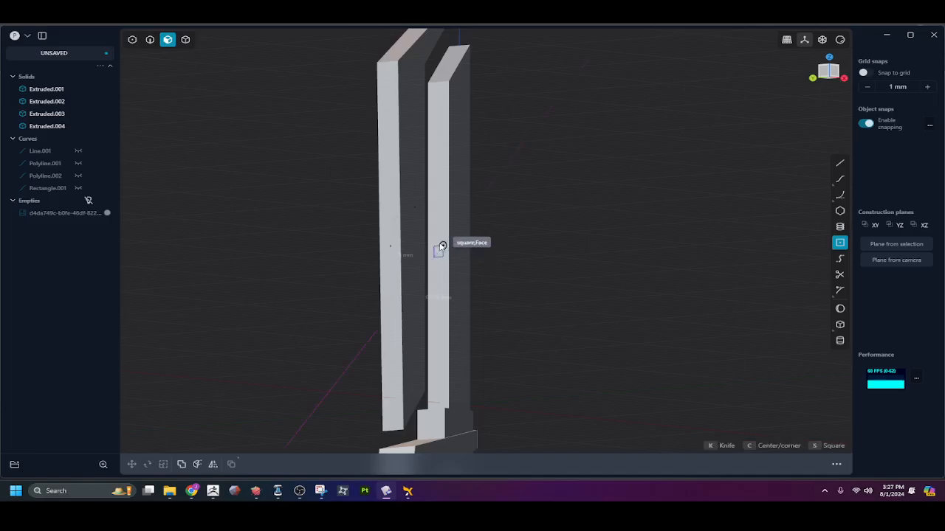
scroll(439, 235, up, 3)
scroll(439, 236, up, 3)
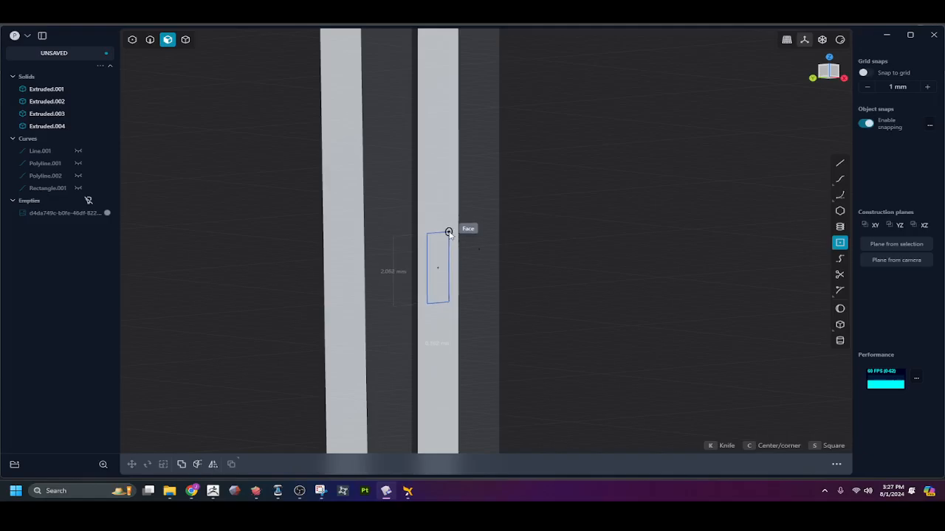
click(448, 232)
Move the new rectangle up along Z until it sits just below the narrow bar's slanted top end
key(g)
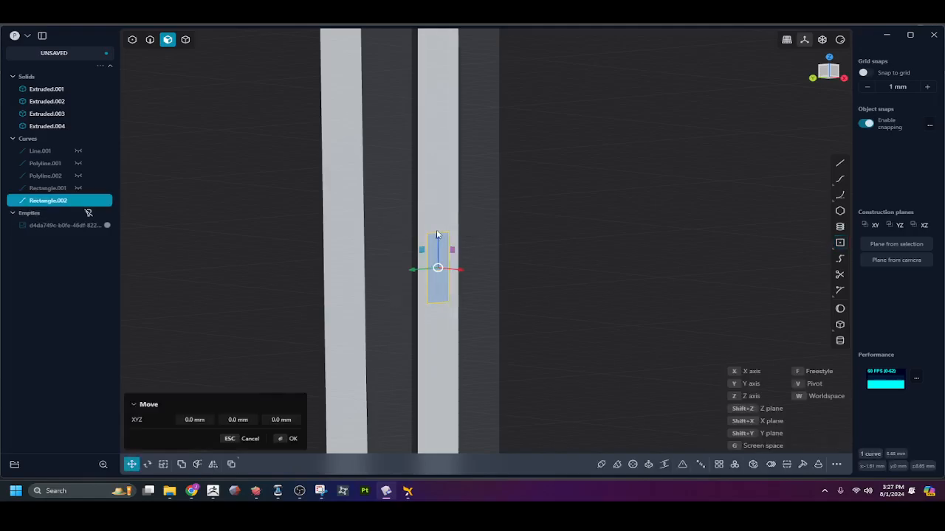
drag(439, 241, 445, 58)
shift+middle_drag(496, 117, 488, 258)
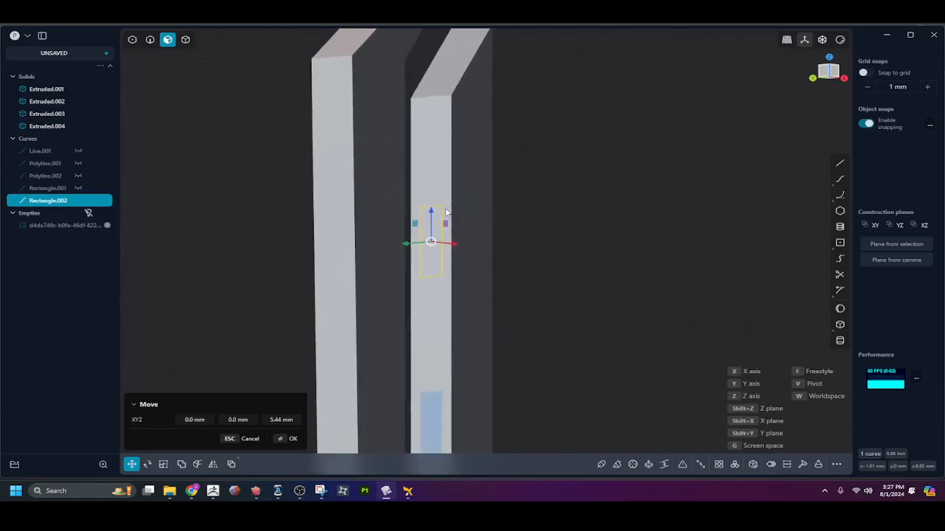
drag(433, 211, 434, 175)
right_click(524, 186)
click(532, 202)
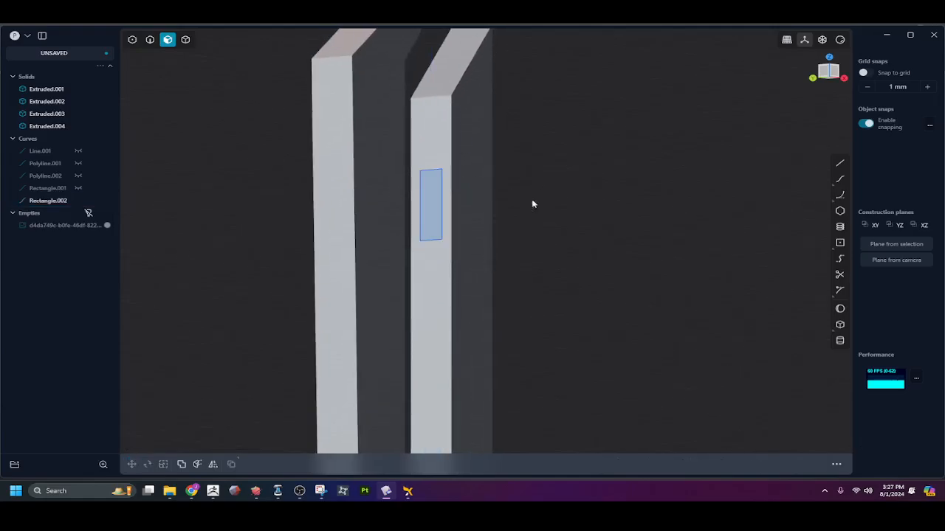
middle_drag(533, 205, 438, 214)
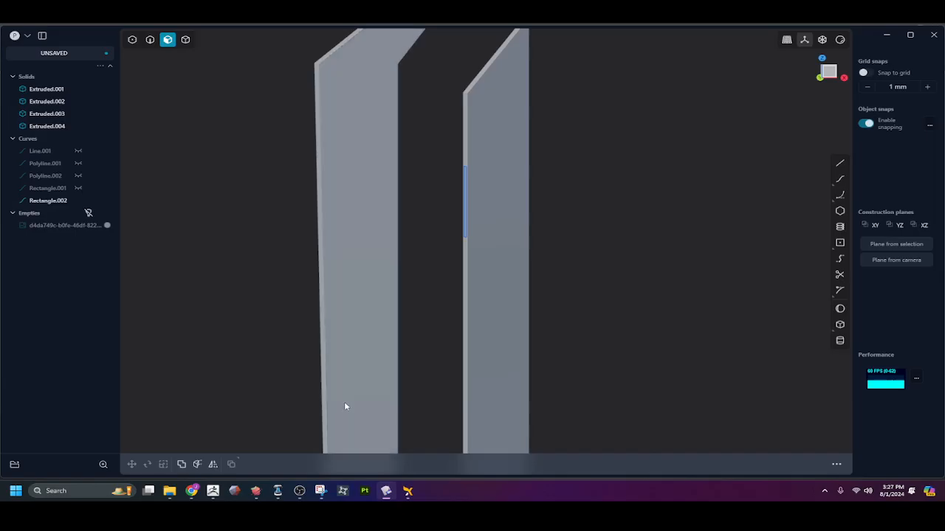
Switch to EXScan S, accept the head scan's optimization result and start the next scan, and return to the Plasticity model
click(277, 495)
click(918, 357)
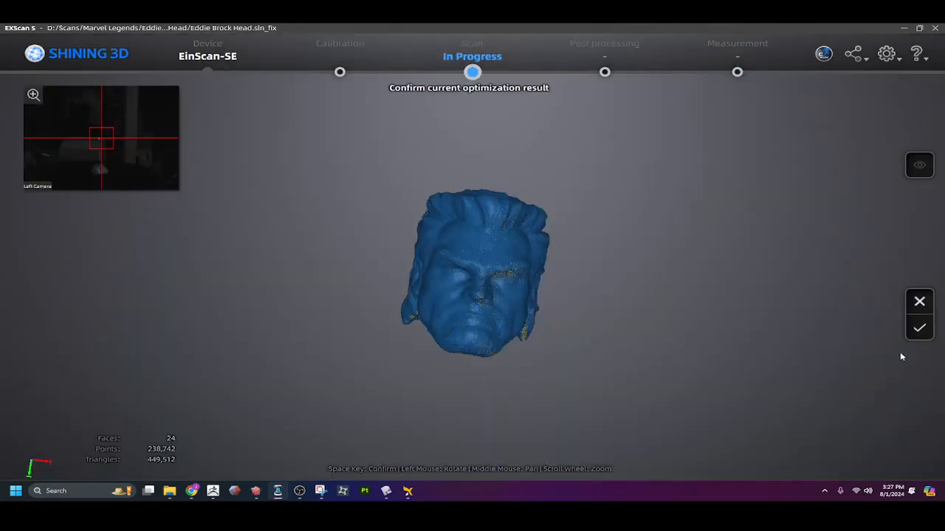
click(918, 328)
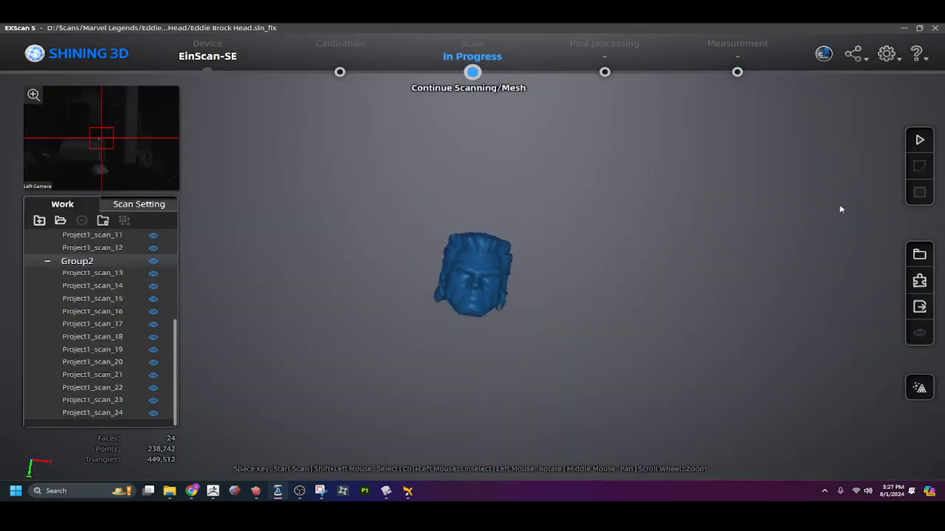
click(917, 141)
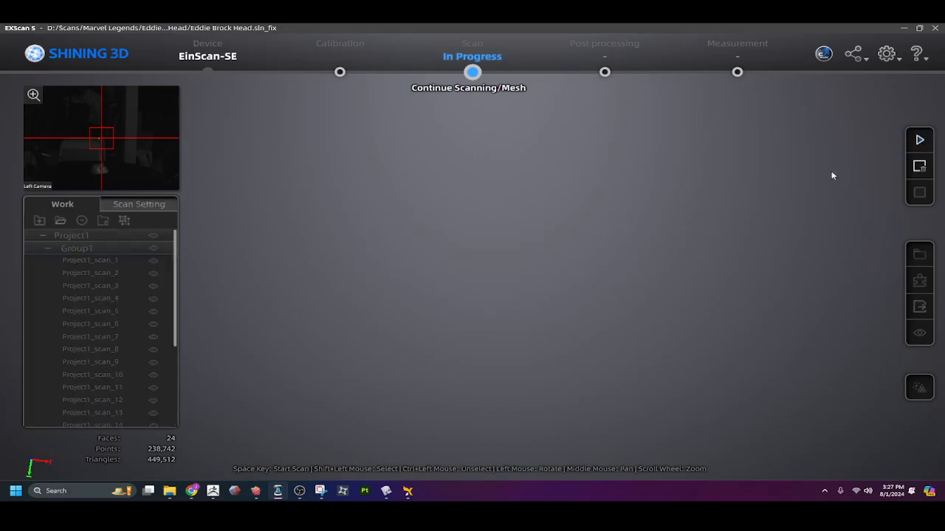
click(385, 490)
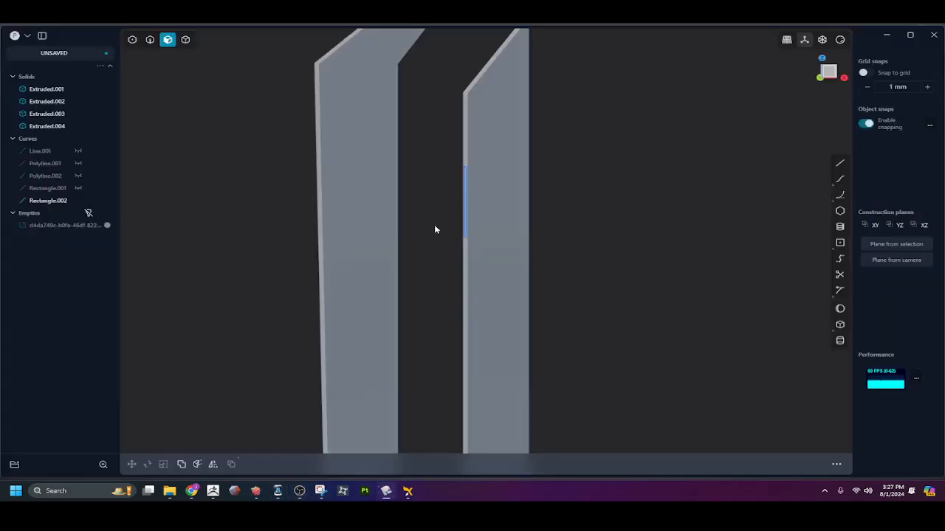
mouse_move(435, 230)
middle_down()
mouse_move(424, 228)
mouse_move(443, 215)
middle_up()
key(e)
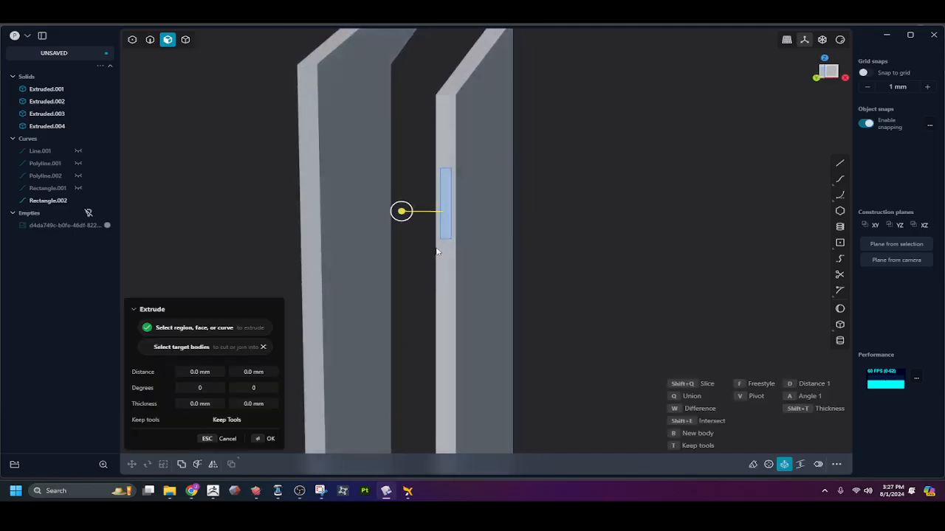
middle_drag(436, 251, 395, 259)
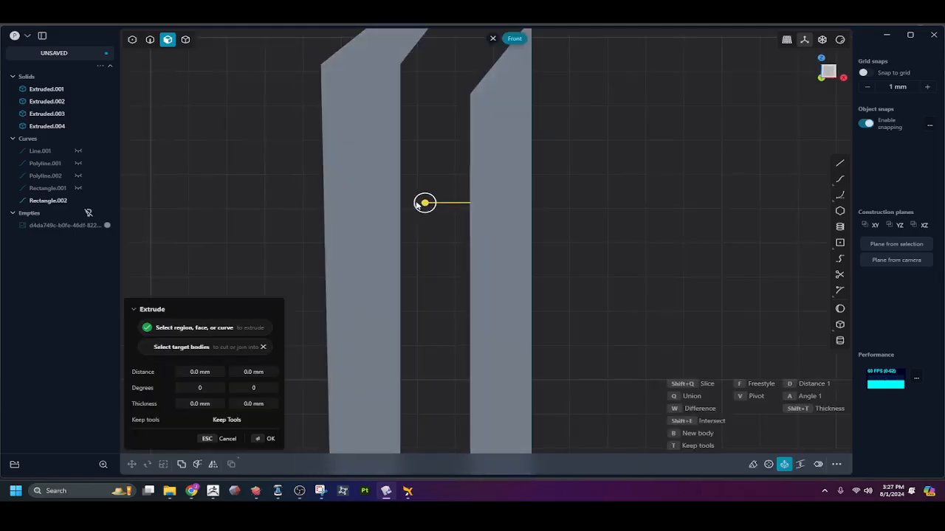
drag(424, 205, 387, 201)
key(Escape)
Extrude the small rectangle on the narrow blade bar's side face
middle_drag(456, 209, 486, 218)
key(e)
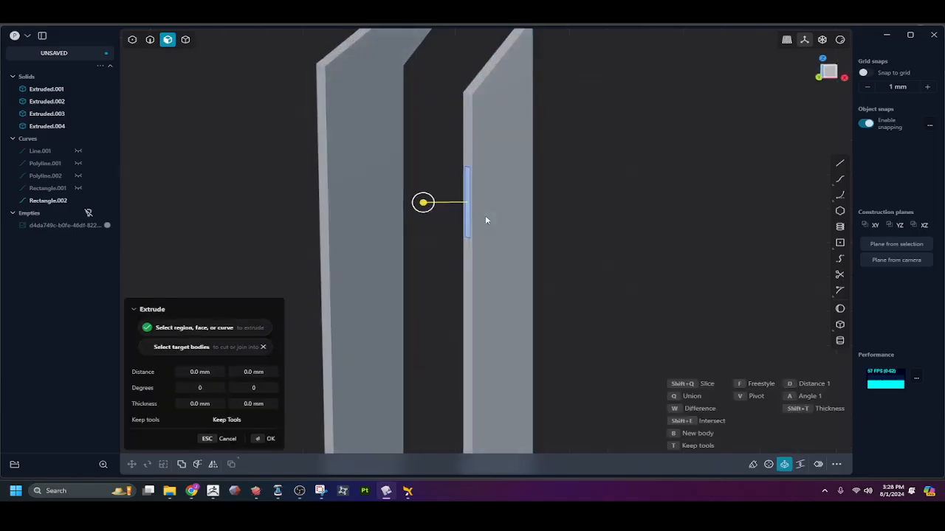
mouse_move(423, 202)
mouse_down()
mouse_move(405, 204)
mouse_move(408, 213)
mouse_up()
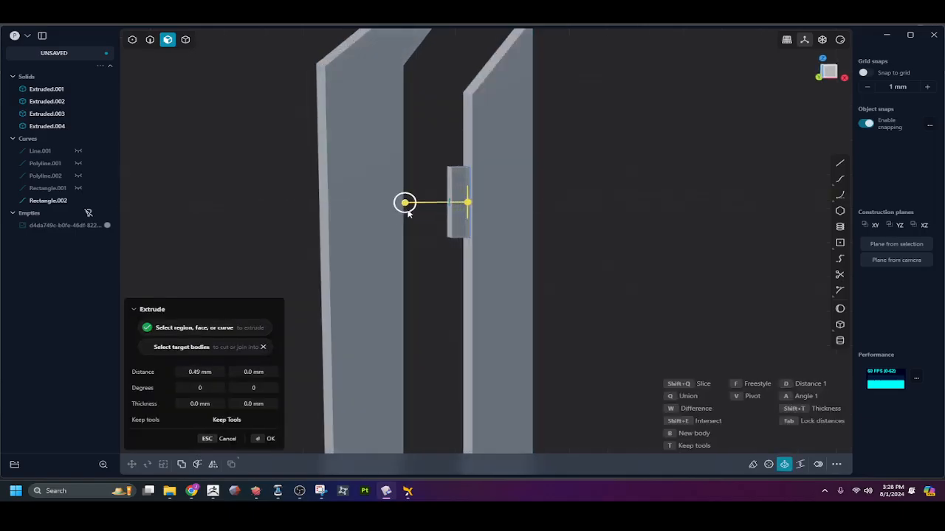
key(KP_1)
drag(469, 195, 468, 198)
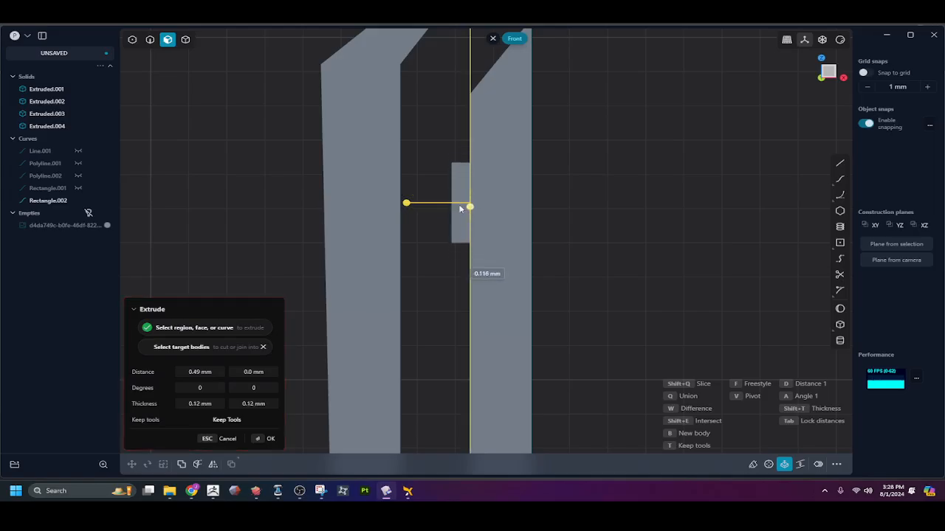
key(Escape)
Extrude the small rectangle on the inner blade about 2.18 mm, slanting upward until it reaches into the outer blade
key(e)
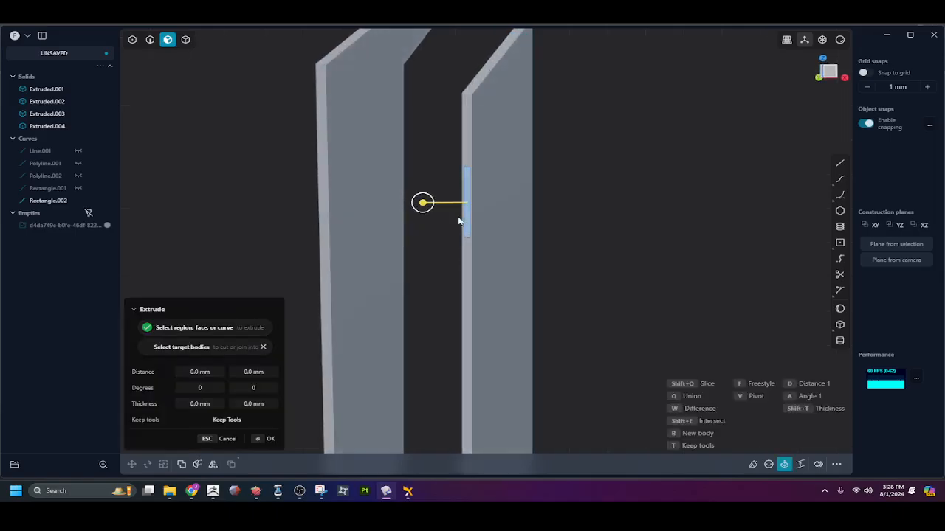
key(KP_3)
key(KP_1)
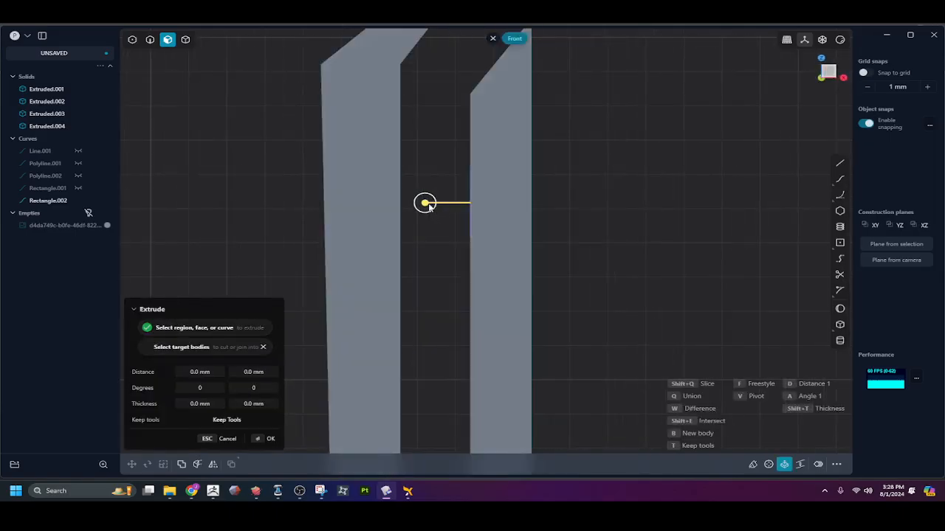
drag(428, 205, 367, 204)
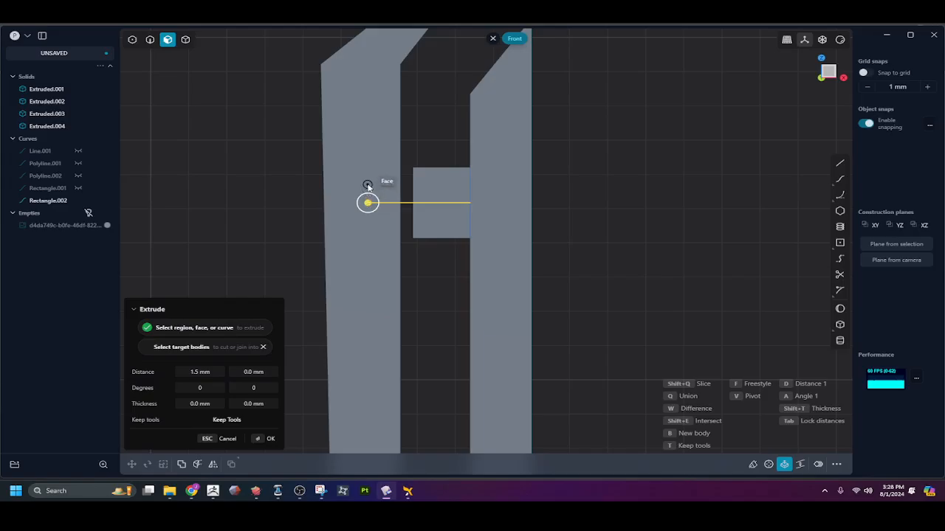
drag(380, 187, 302, 156)
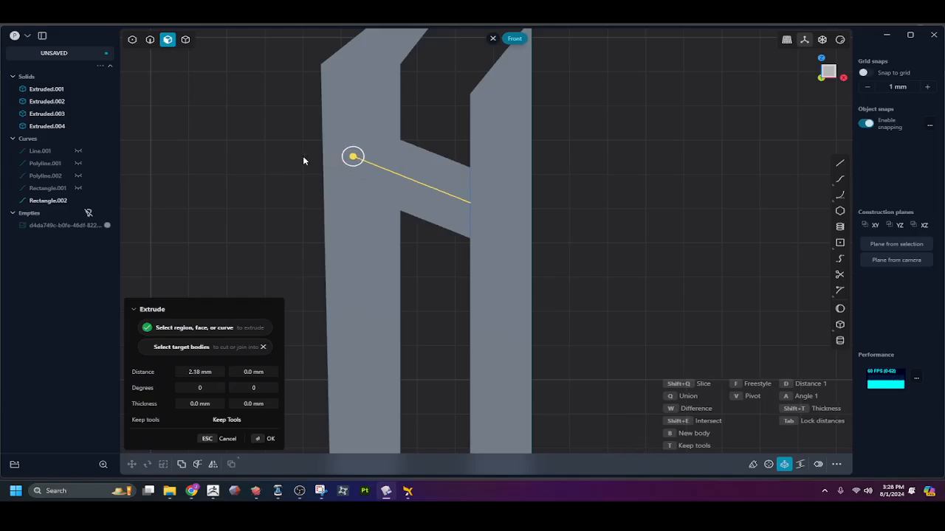
key(Return)
Scale the slanted connector between the two blades slightly down in height
click(434, 270)
key(4)
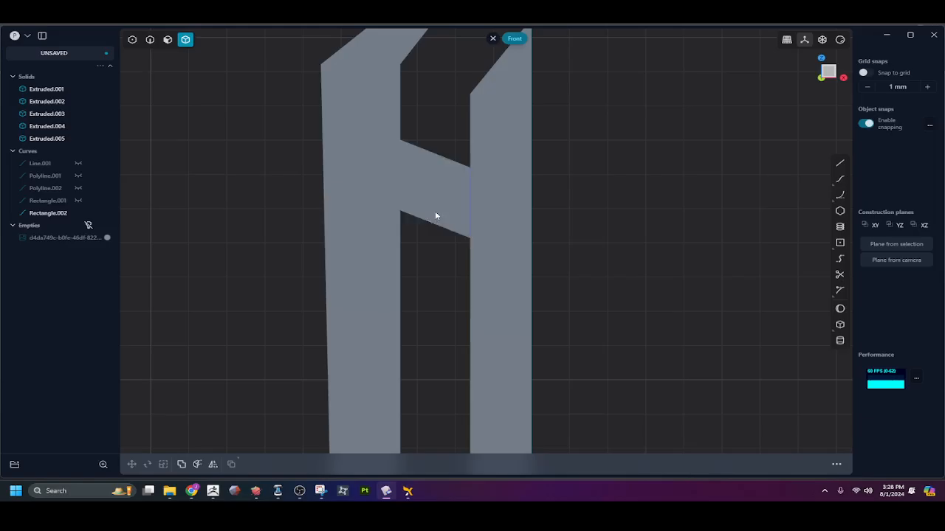
click(437, 215)
scroll(444, 298, down, 3)
shift+middle_drag(444, 301, 466, 206)
scroll(464, 251, down, 3)
scroll(464, 250, down, 2)
scroll(466, 153, up, 4)
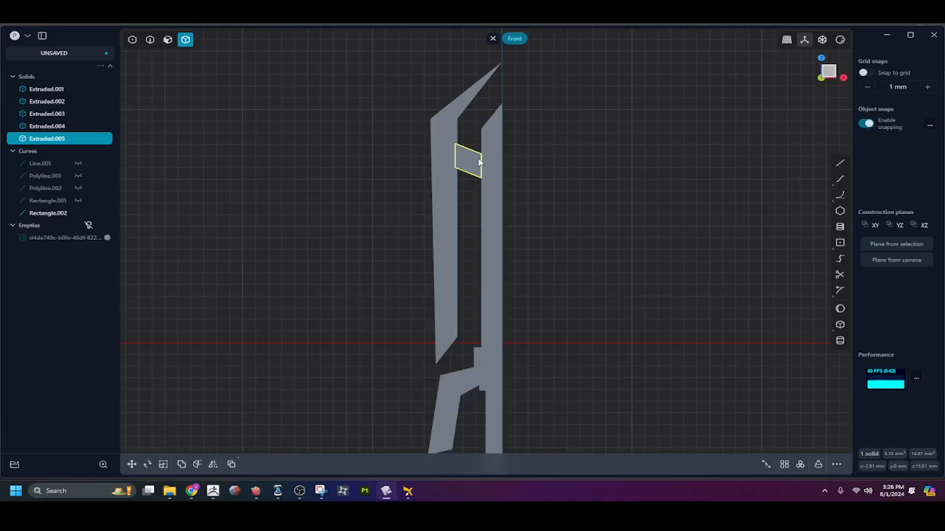
key(s)
drag(468, 122, 467, 126)
right_click(470, 207)
click(469, 207)
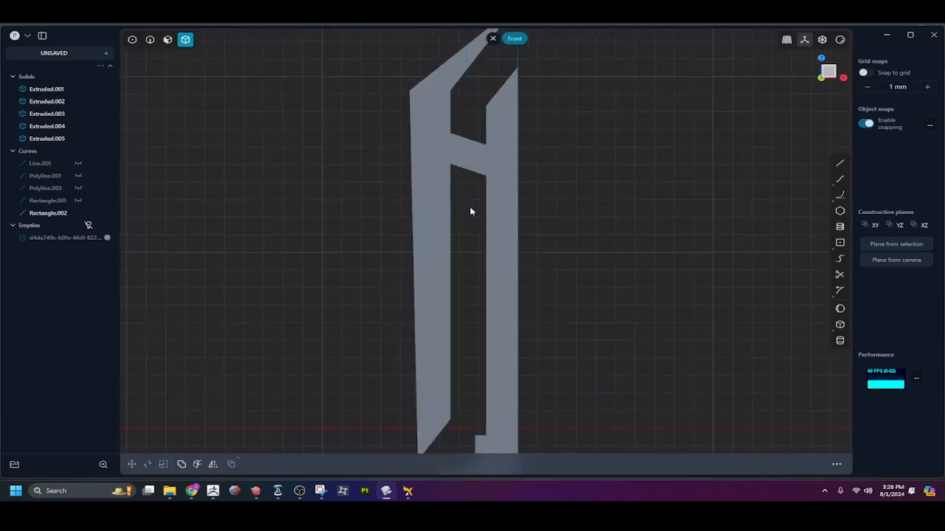
Compare the connector with the reference sketch and hide the sketch again
click(476, 166)
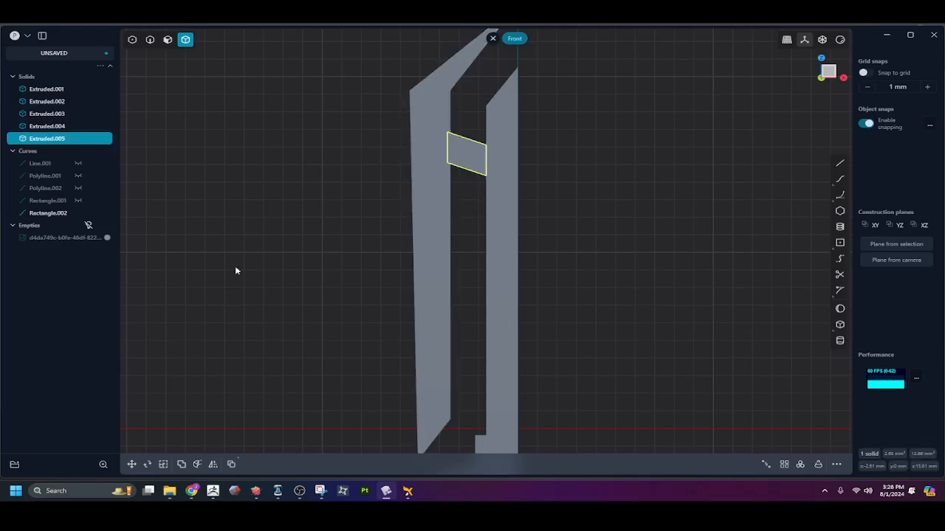
click(88, 226)
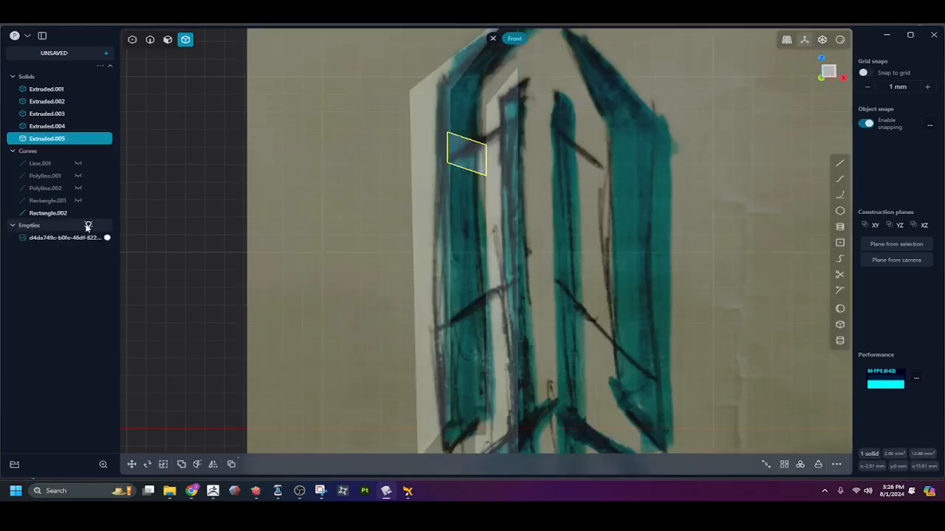
click(87, 226)
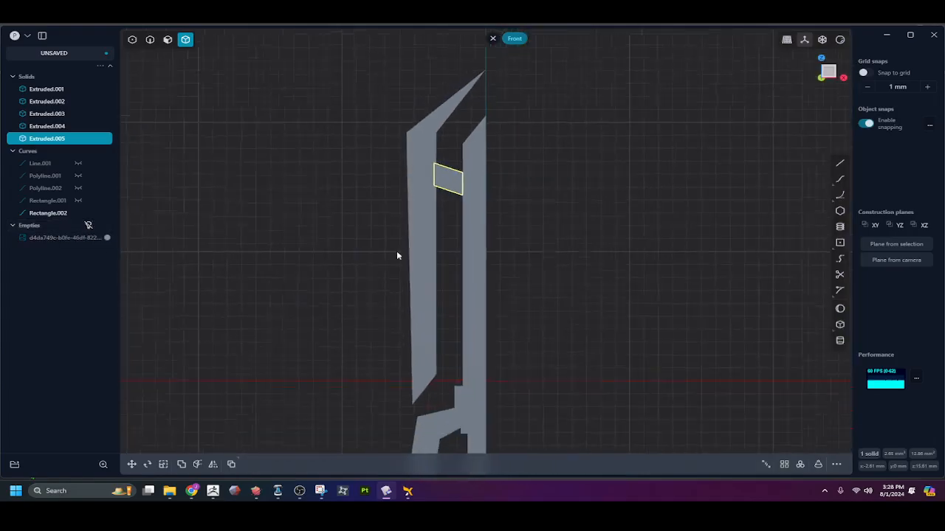
middle_drag(362, 291, 400, 236)
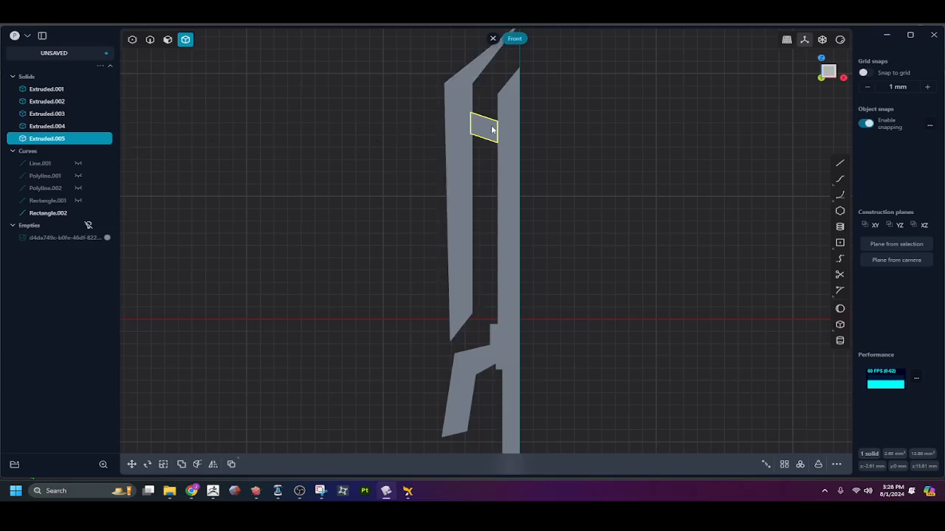
Duplicate the slanted connector, leaving the copy in its original place
key(ctrl+d)
drag(483, 98, 458, 187)
key(Escape)
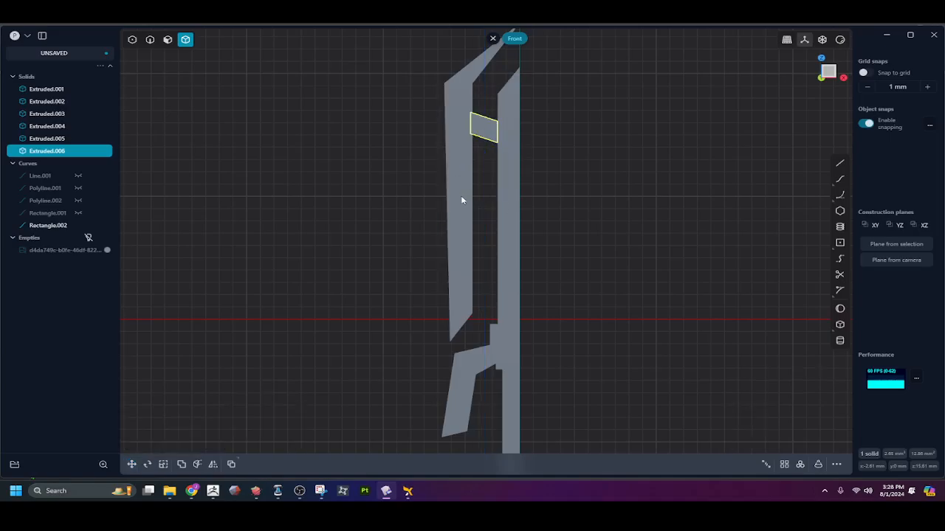
Array the copied connector straight down between the blades as 3 instances over a distance of 13.03 mm
click(784, 464)
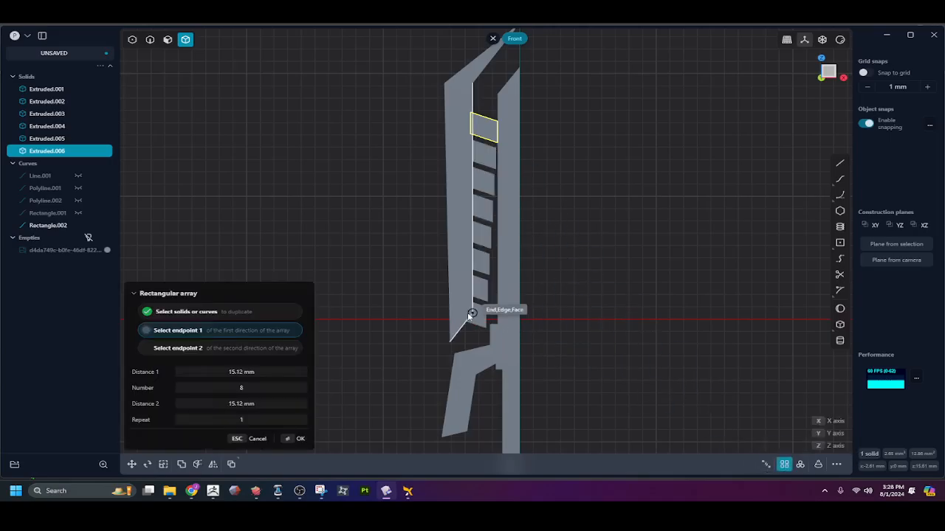
drag(242, 388, 220, 388)
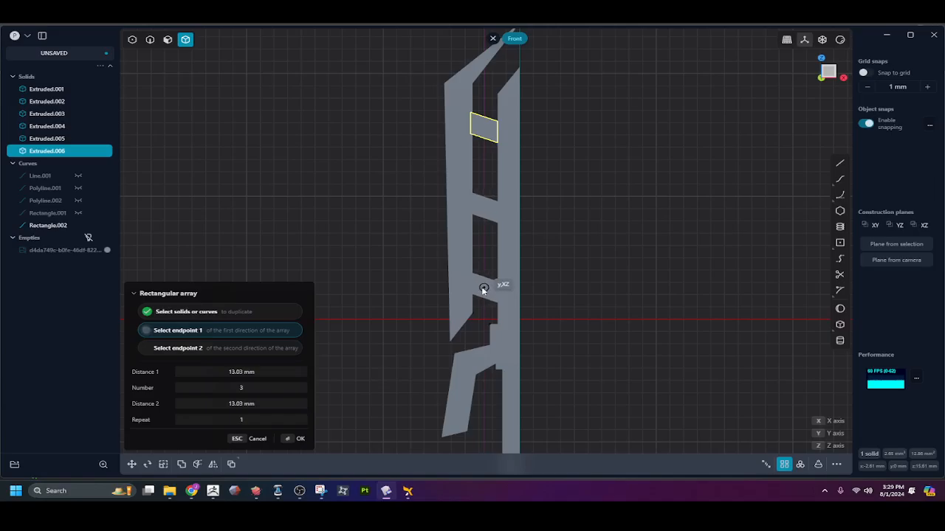
click(483, 288)
key(Return)
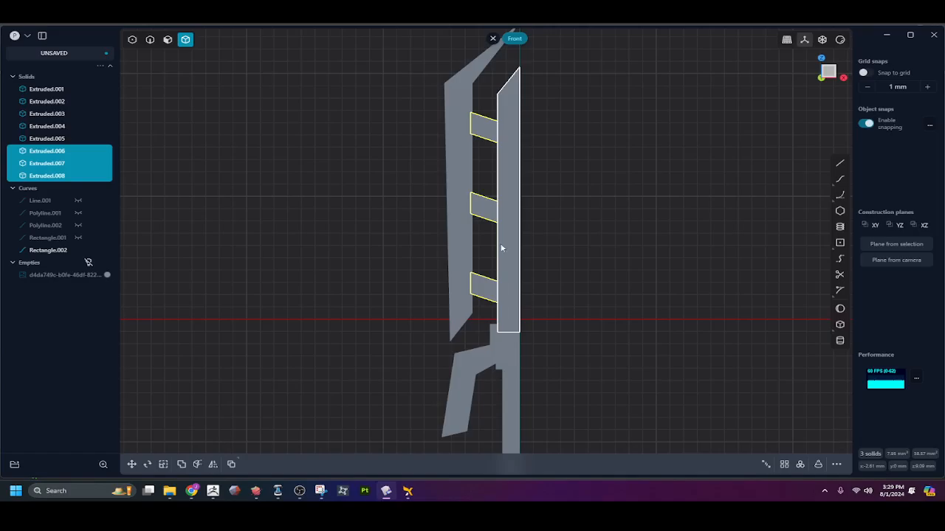
Deselect the connectors and hide the Rectangle.002 curve
middle_drag(502, 248, 549, 257)
click(536, 258)
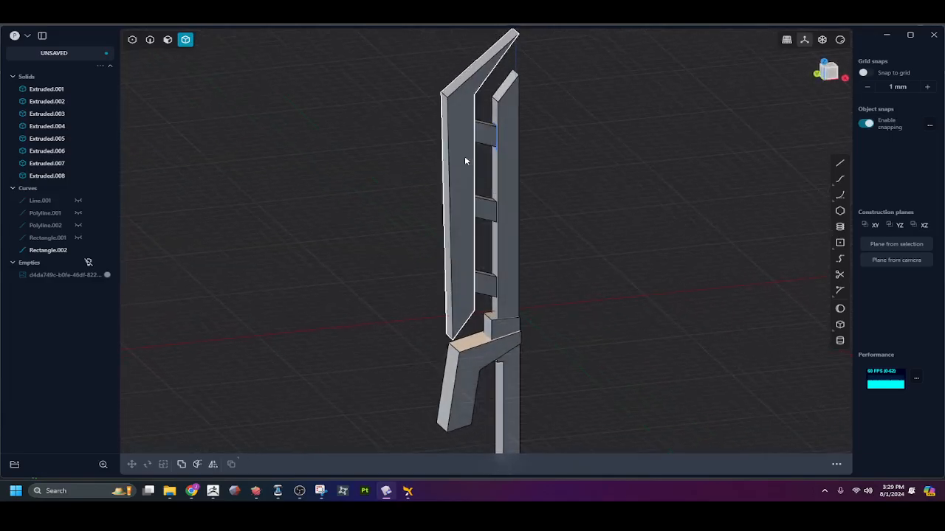
click(79, 251)
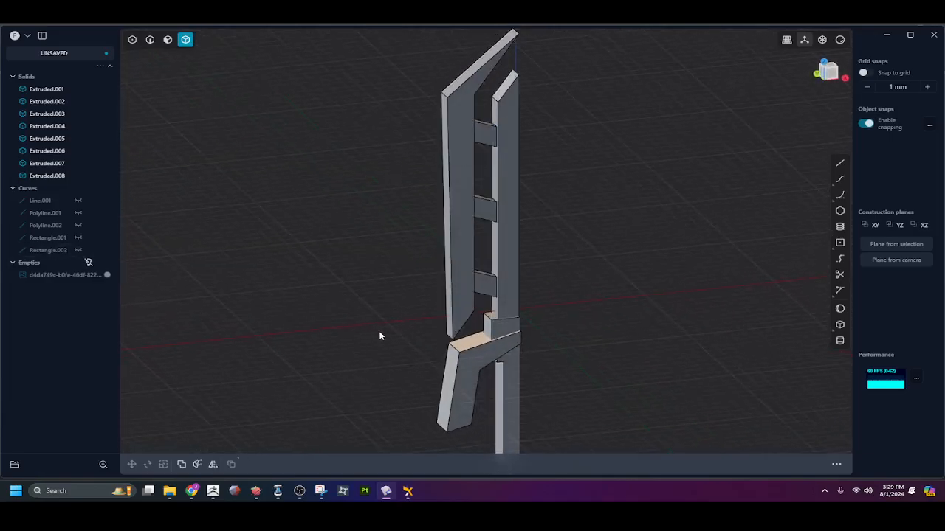
mouse_move(379, 333)
middle_down()
mouse_move(337, 302)
mouse_move(371, 320)
middle_up()
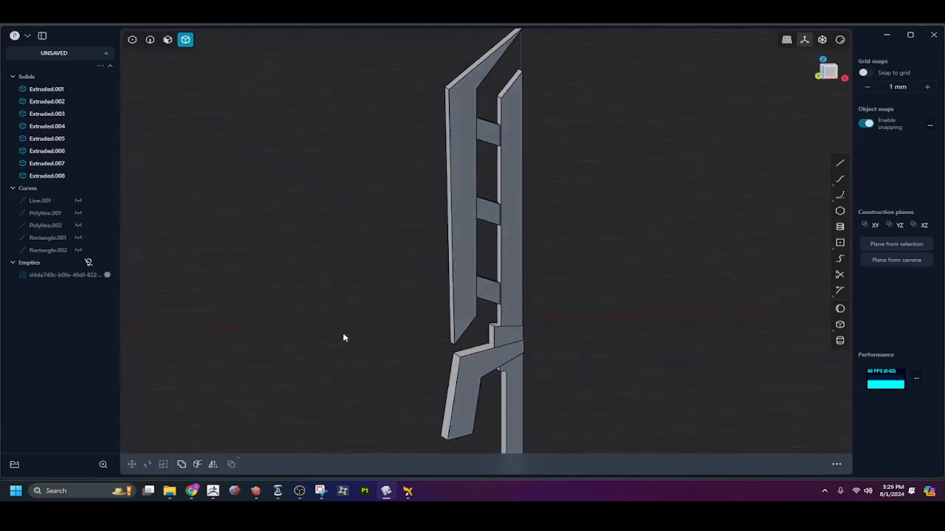
Save the model as "Scifi Double Sword" in the Head Commissions folder
key(ctrl+s)
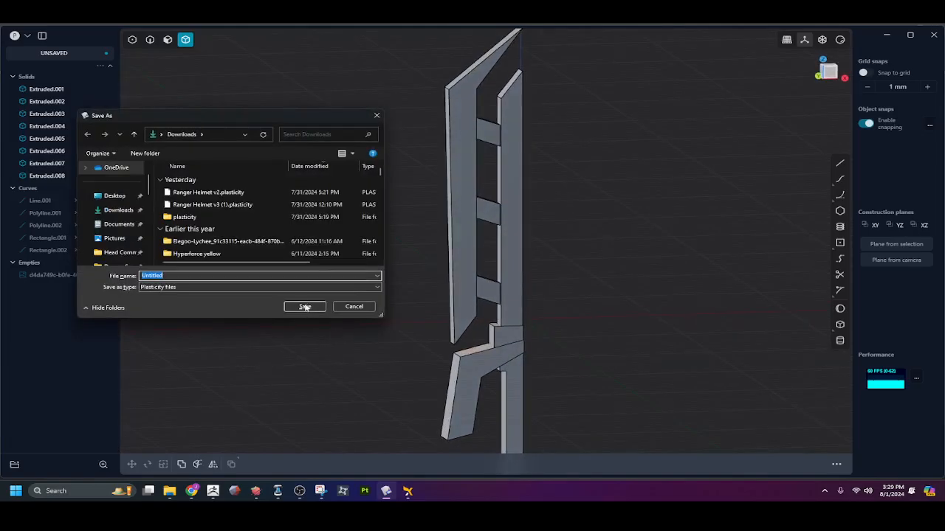
click(116, 253)
click(162, 276)
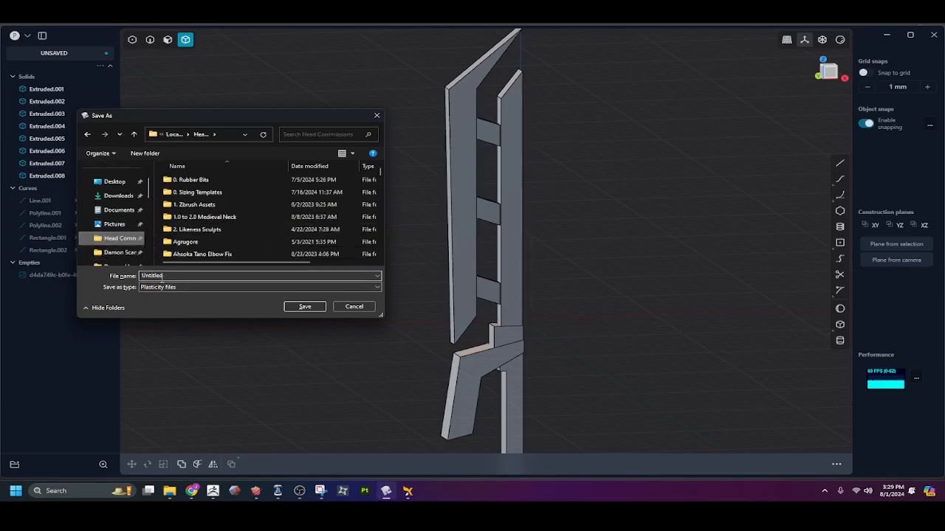
double_click(162, 276)
text(Scifi Double Swor)
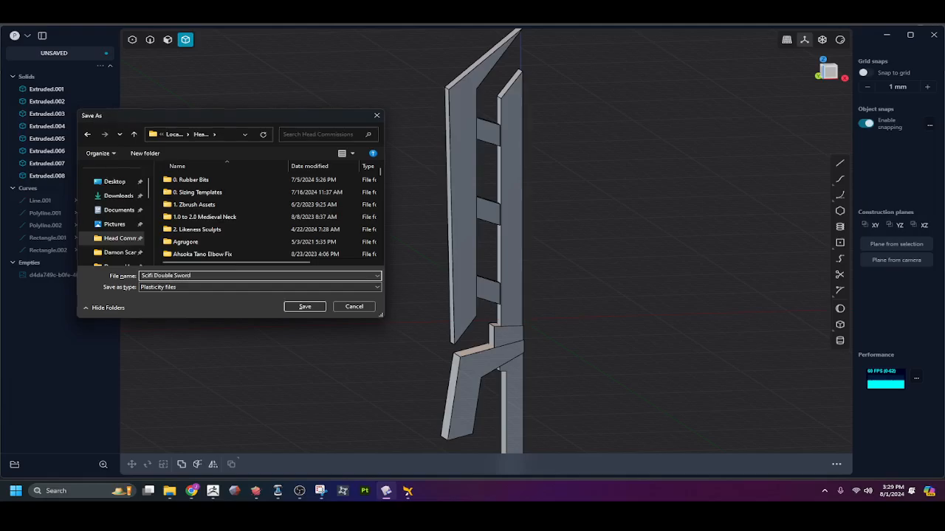
key(Return)
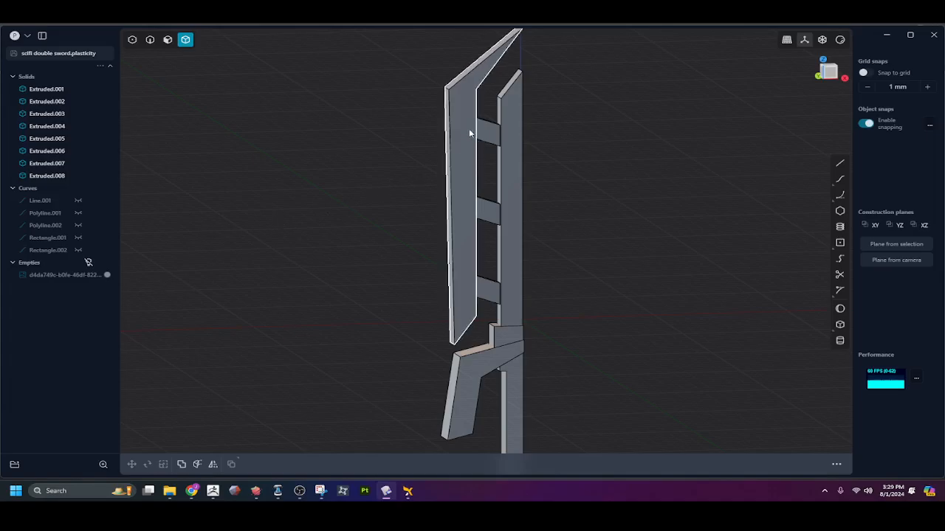
Apply a chamfer of about 0.51 mm to the four outer edges of the outer blade, front and back
shift+middle_drag(470, 132, 495, 209)
middle_drag(439, 180, 456, 178)
key(2)
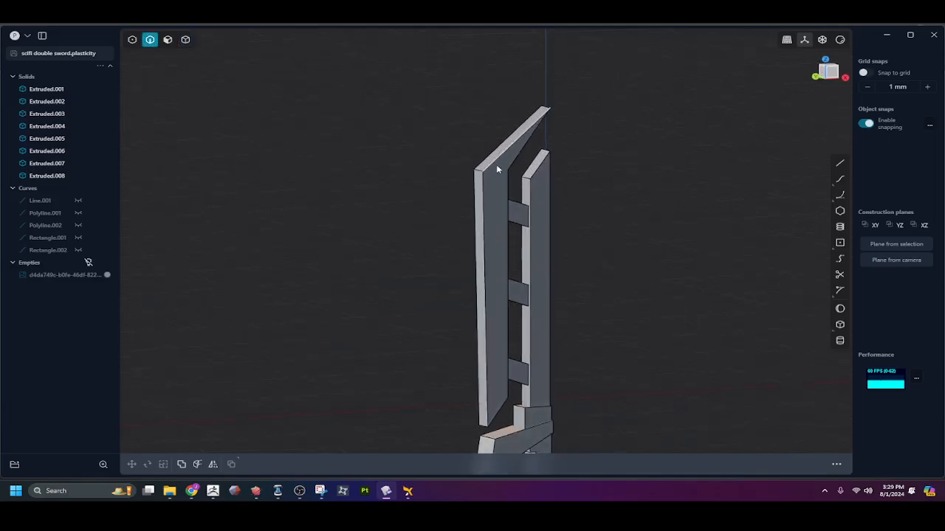
click(490, 163)
key(f)
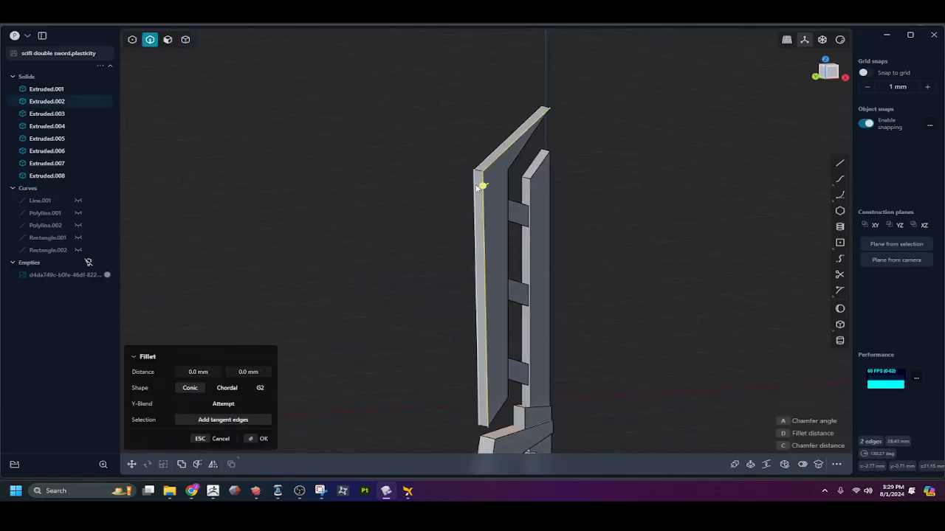
shift+click(480, 183)
drag(482, 170, 484, 167)
middle_drag(484, 166, 702, 149)
middle_drag(552, 157, 394, 167)
middle_drag(373, 157, 650, 155)
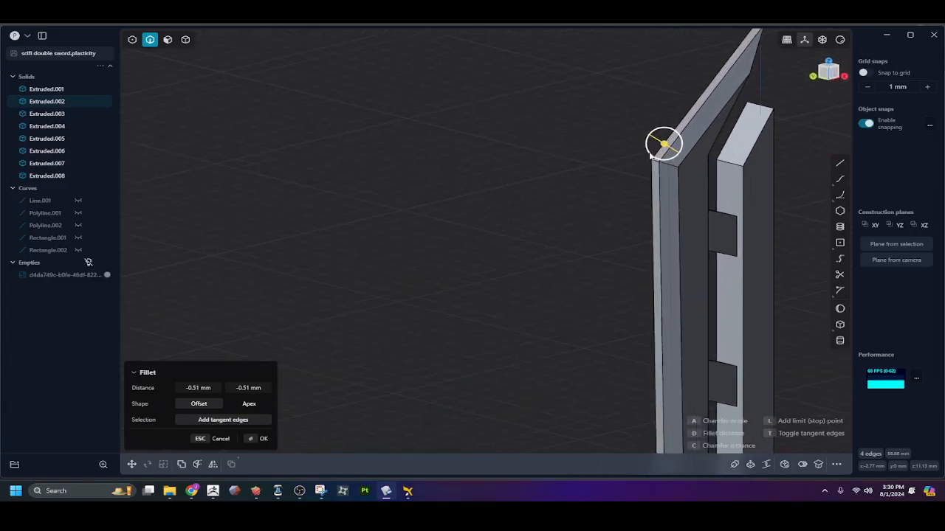
Widen the outer blade's chamfer to about 0.7 mm so both bevels meet in a sharp cutting edge
drag(664, 145, 667, 147)
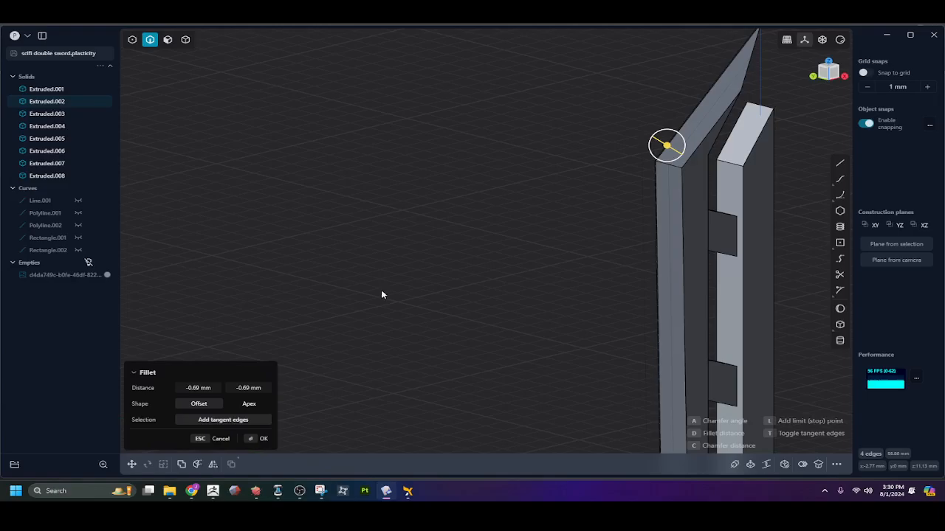
middle_drag(381, 294, 555, 231)
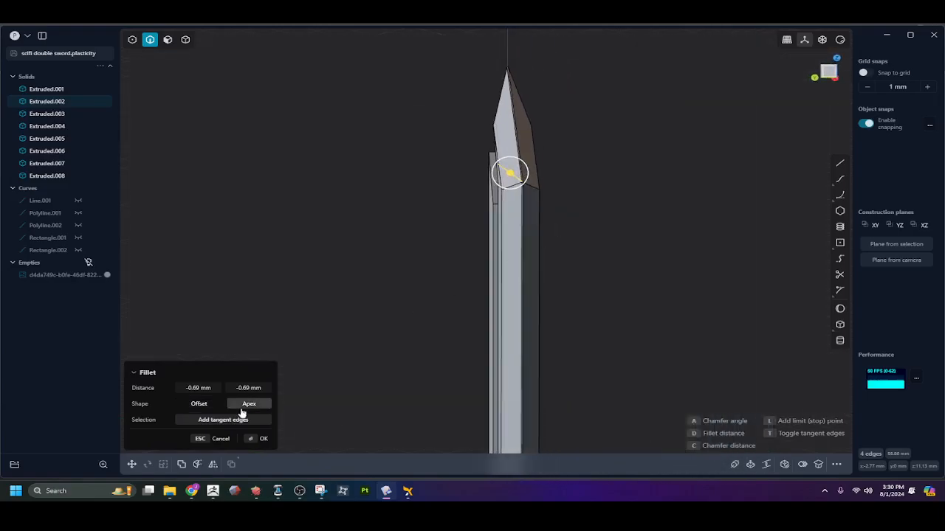
drag(509, 174, 508, 169)
middle_drag(476, 242, 537, 252)
shift+middle_drag(325, 281, 570, 250)
key(Return)
key(4)
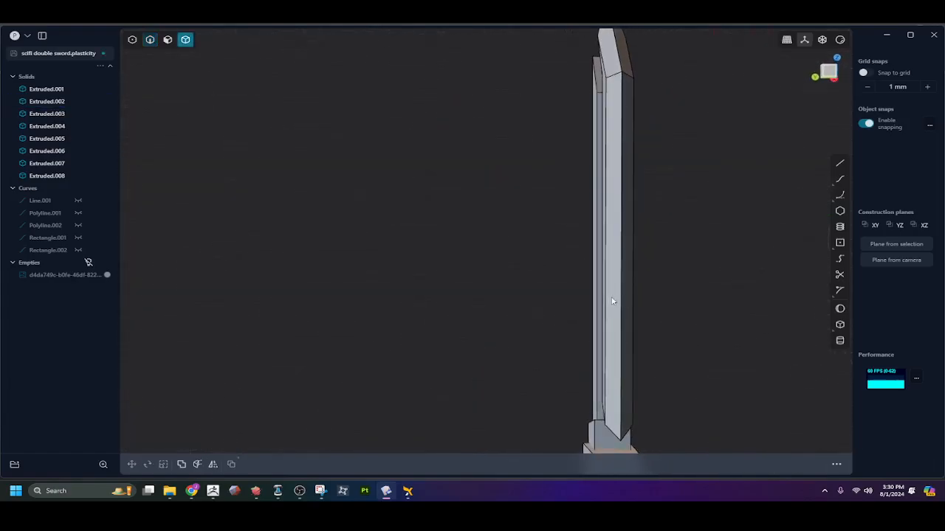
Scale the outer blade slightly thinner along the Y axis
click(618, 292)
middle_drag(671, 293, 620, 355)
key(s)
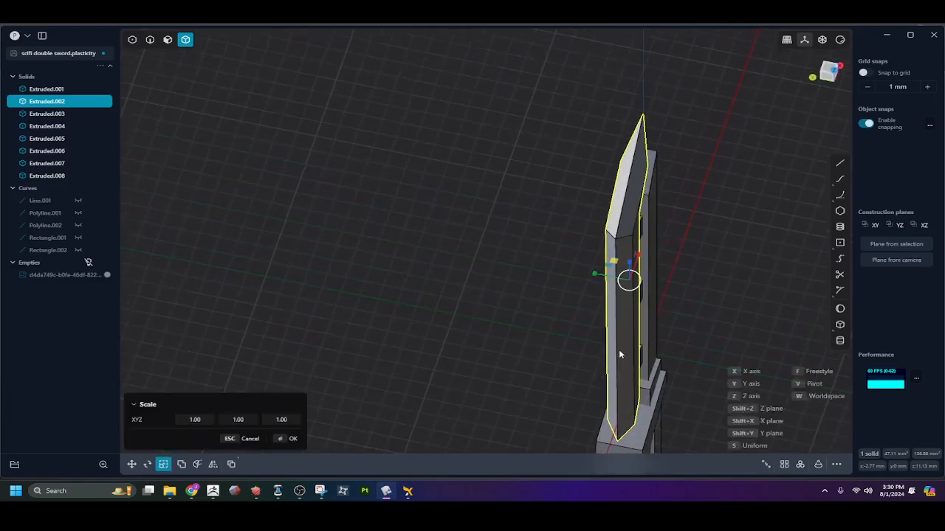
click(597, 276)
drag(596, 277, 601, 278)
click(577, 316)
middle_drag(620, 299, 608, 252)
Try to thin the inner blade by offsetting its flat faces inward, the first by about 0.11 mm, and undo the offsets
key(3)
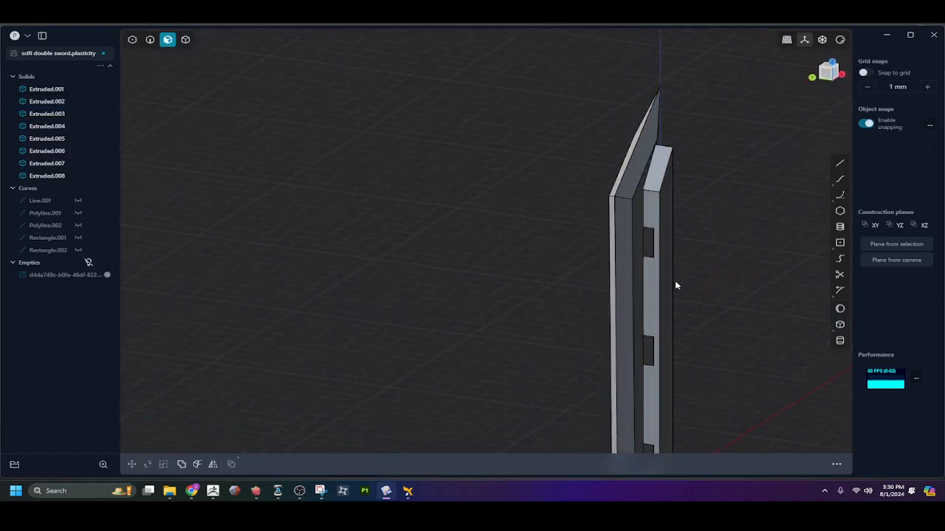
click(666, 294)
drag(696, 297, 694, 296)
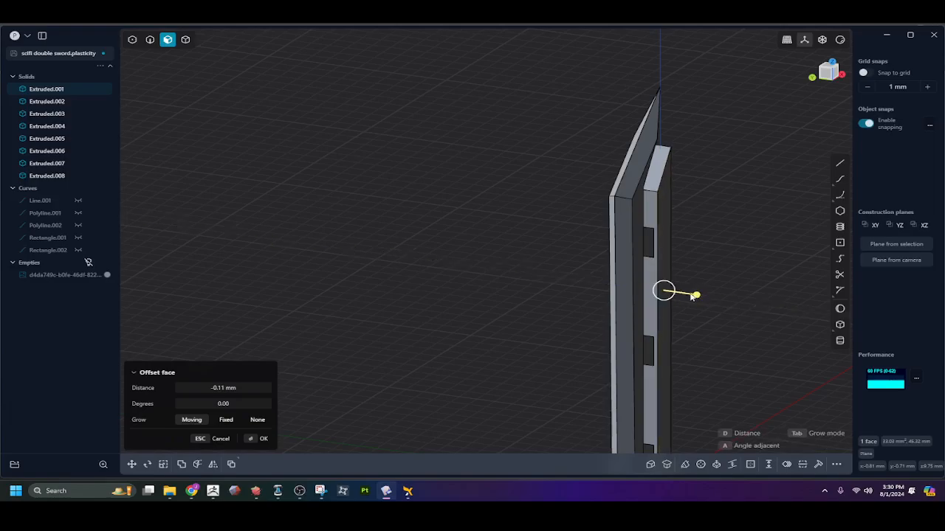
click(640, 318)
key(ctrl+z)
middle_drag(575, 316, 575, 281)
drag(542, 279, 545, 281)
click(590, 262)
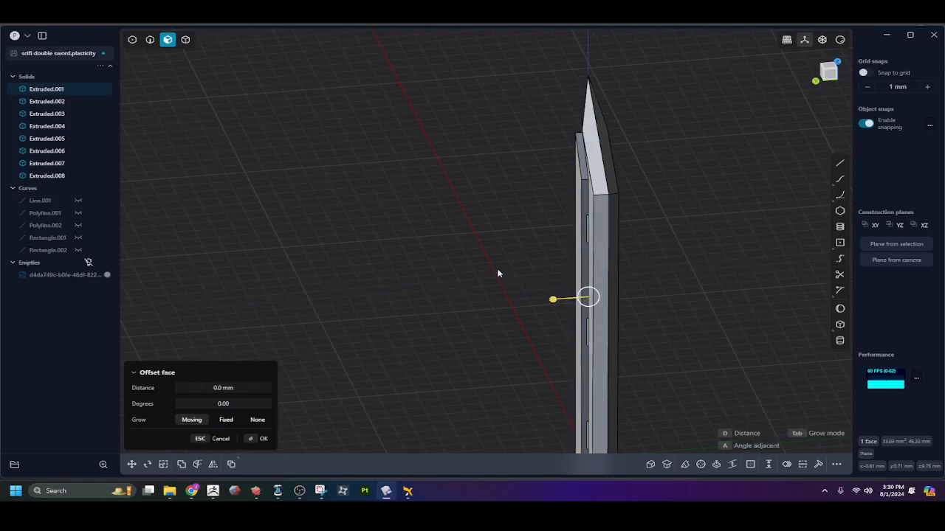
key(ctrl+z)
key(ctrl+z)
Try to chamfer the inner blade's four outer edges, both slanted tip edges and both long edges, by about 0.21 mm
middle_drag(536, 269, 640, 192)
key(2)
click(634, 175)
key(f)
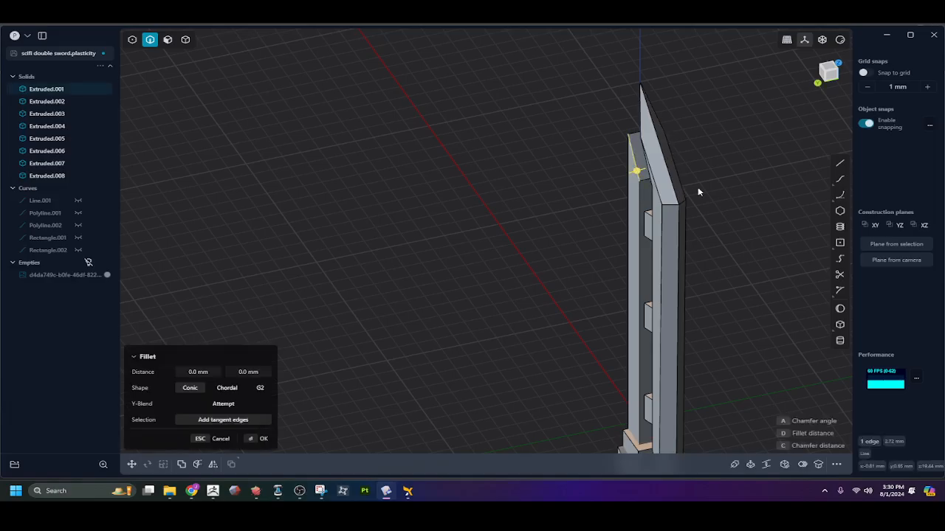
middle_drag(700, 191, 566, 172)
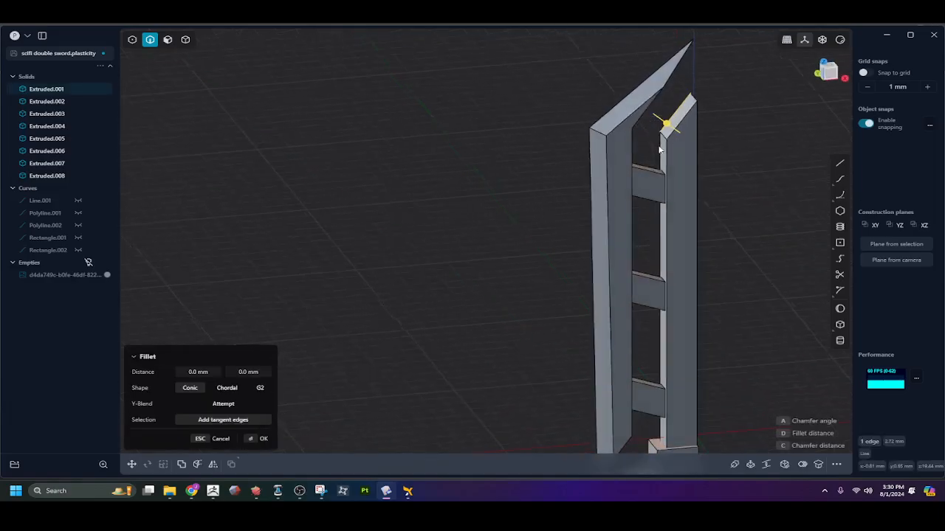
middle_drag(659, 150, 667, 122)
click(669, 135)
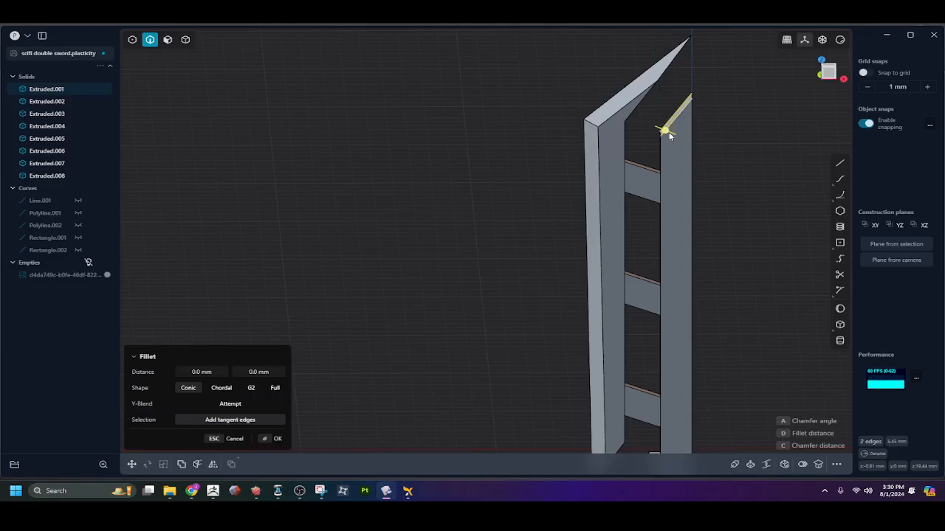
middle_drag(663, 158, 708, 173)
click(661, 161)
click(645, 159)
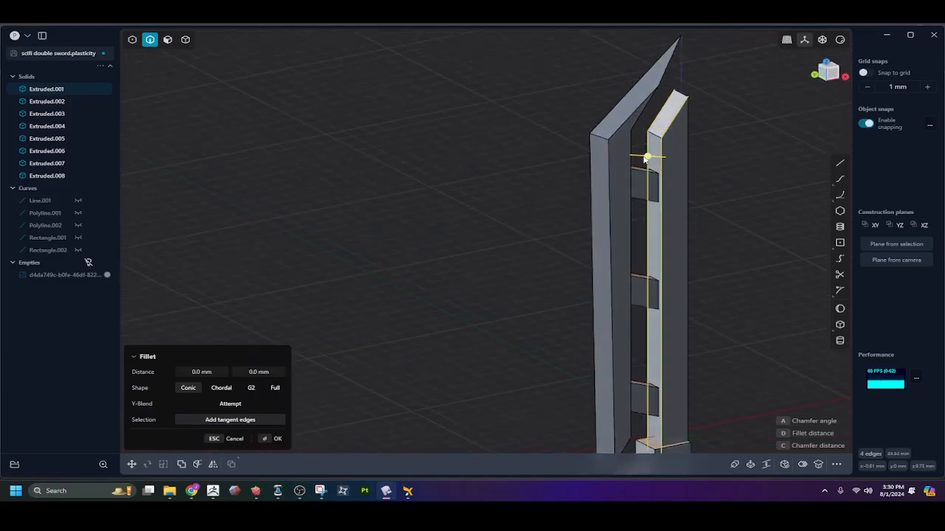
drag(648, 157, 650, 158)
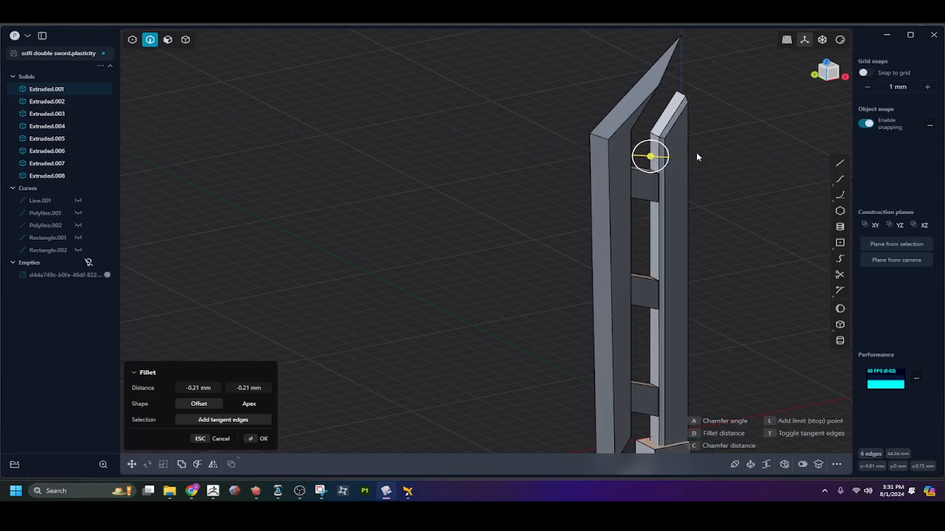
middle_drag(650, 157, 725, 155)
key(Return)
click(727, 155)
Chamfer the inner blade's two long vertical edges facing the connectors by about 0.18 mm
click(660, 150)
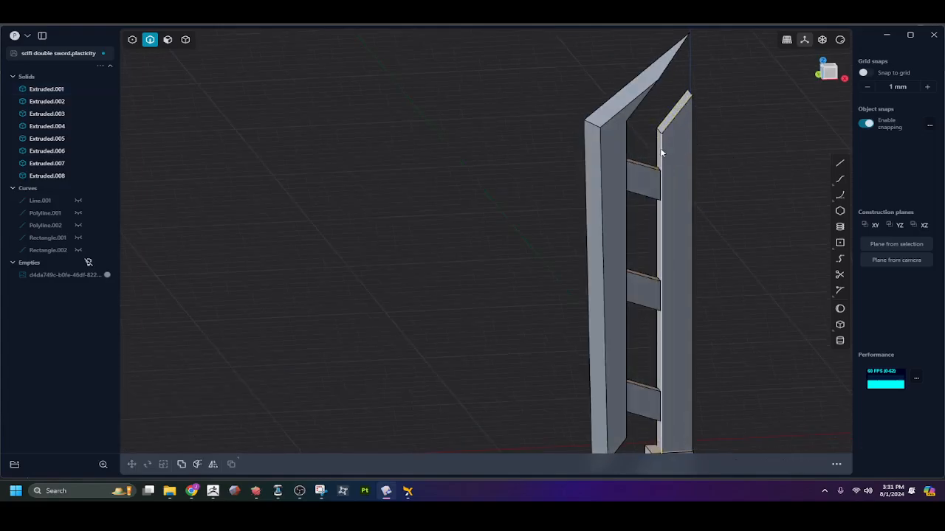
key(f)
click(658, 149)
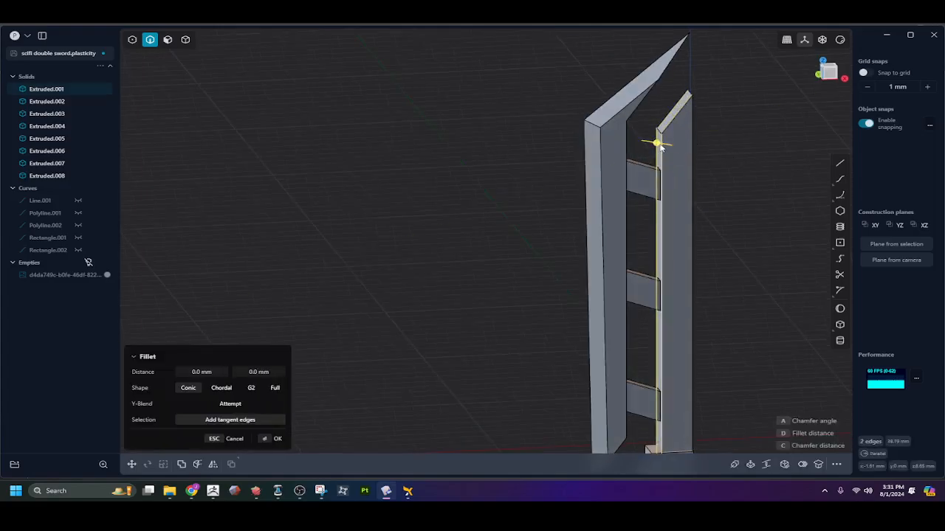
drag(659, 145, 659, 145)
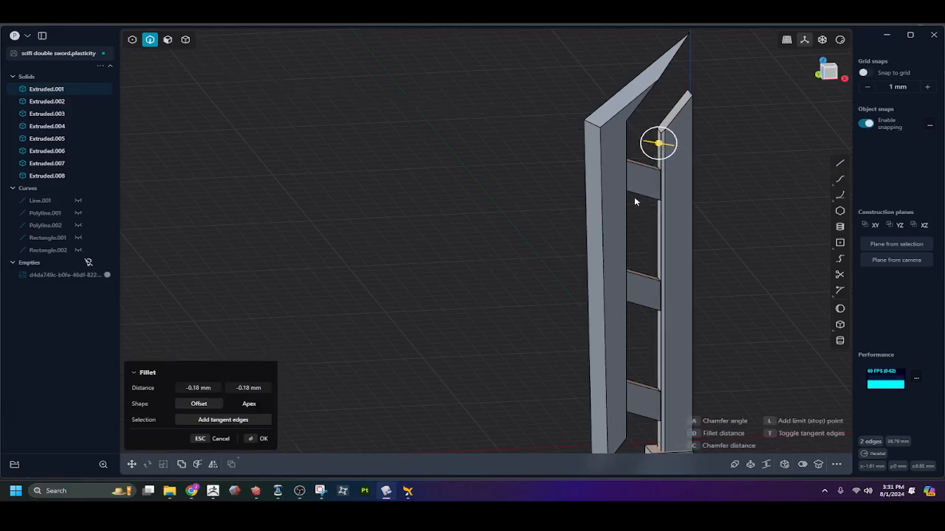
key(Return)
Chamfer the slanted front and back edges at the inner blade's tip so the bevels nearly meet
middle_drag(654, 189, 692, 266)
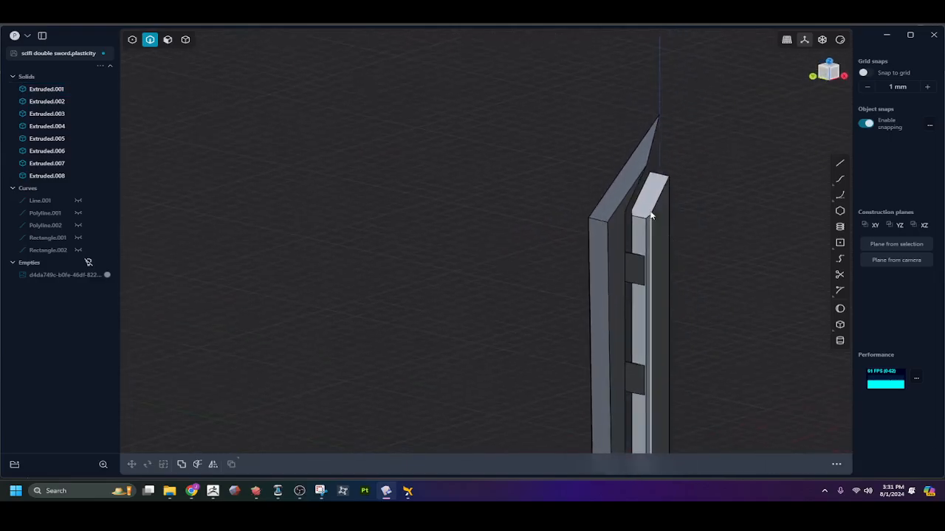
click(655, 204)
drag(642, 202, 648, 208)
key(Return)
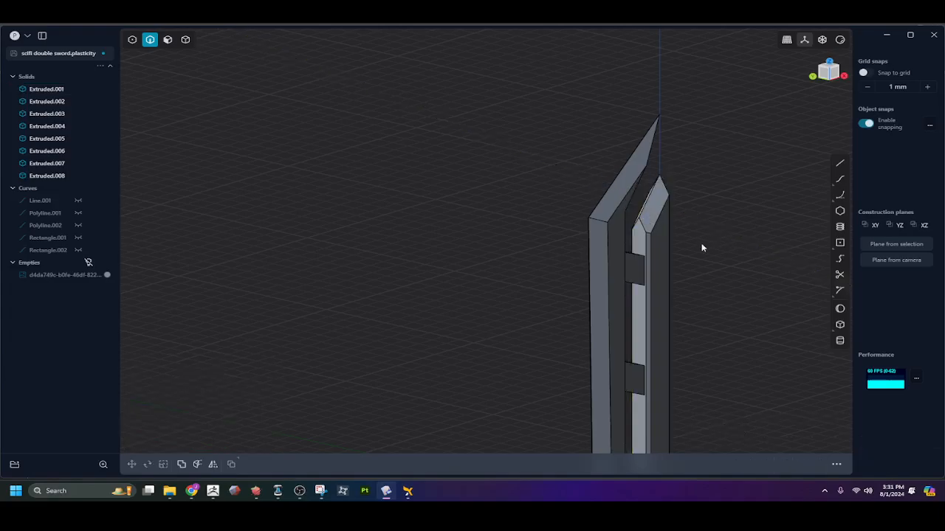
Try to offset the slanted inner face at the outer blade's tip by about 0.24 mm
middle_drag(702, 246, 589, 208)
key(3)
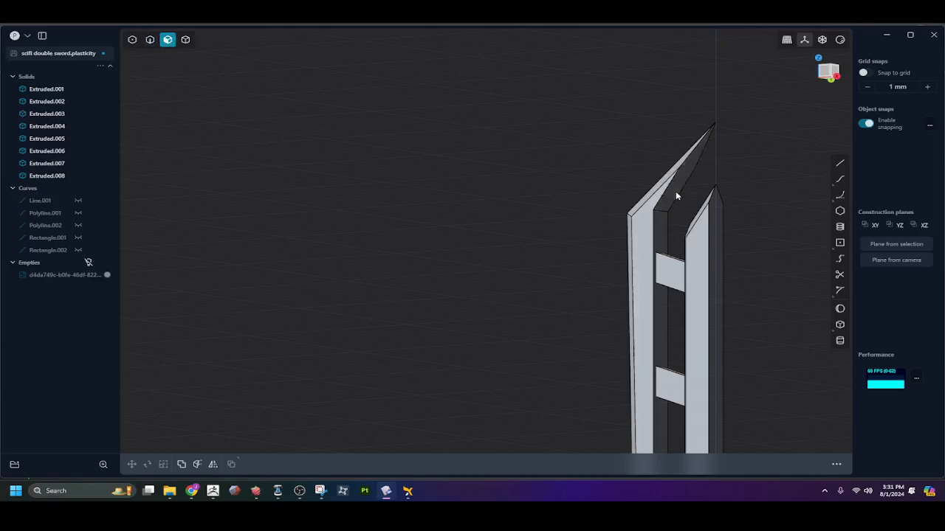
click(675, 195)
key(o)
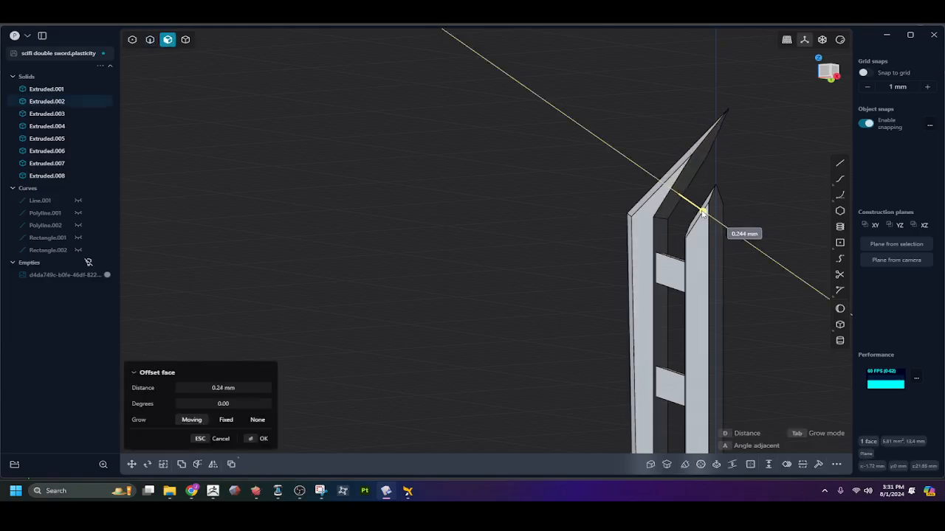
drag(702, 214, 703, 212)
right_click(611, 224)
middle_drag(562, 226, 610, 240)
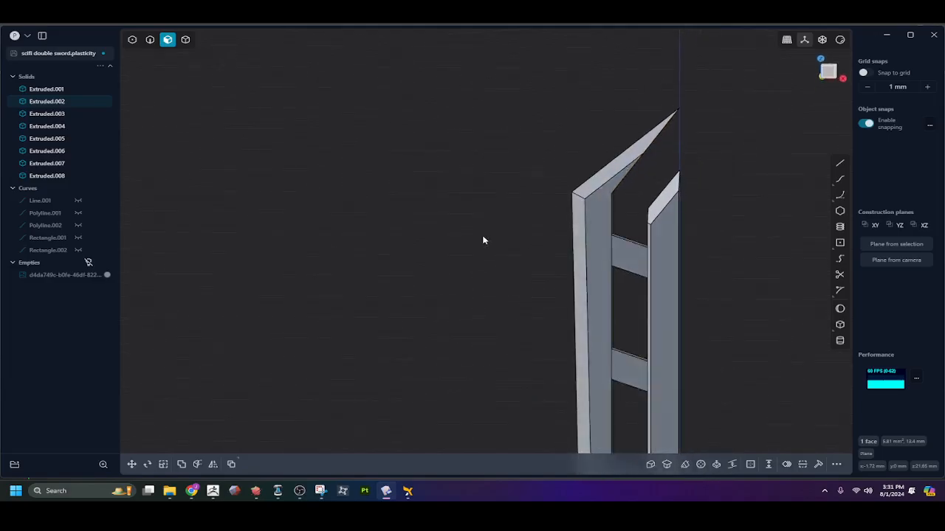
click(515, 228)
middle_drag(515, 228, 502, 227)
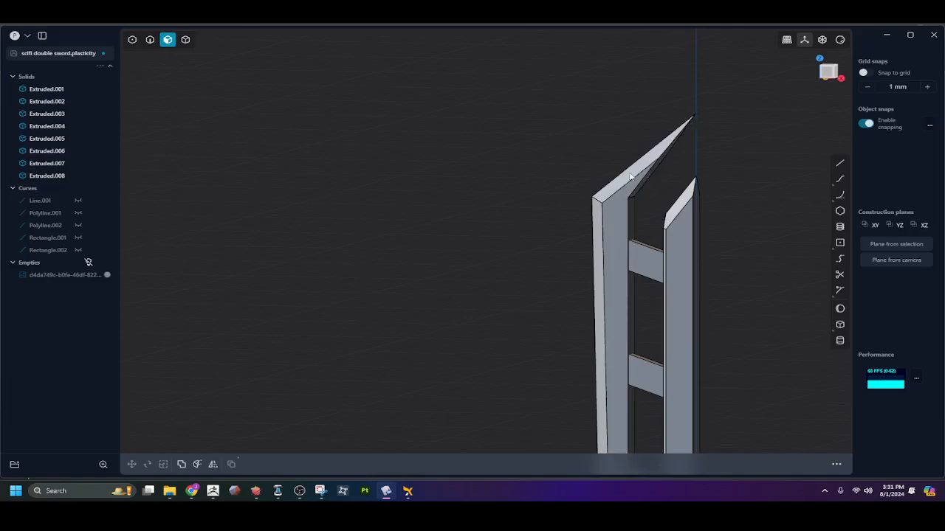
In the front view, draw a center-point circle of about 0.39 mm radius at the centre of the inner blade's front face
middle_drag(629, 174, 609, 289)
key(KP_1)
scroll(622, 253, up, 3)
scroll(624, 251, up, 2)
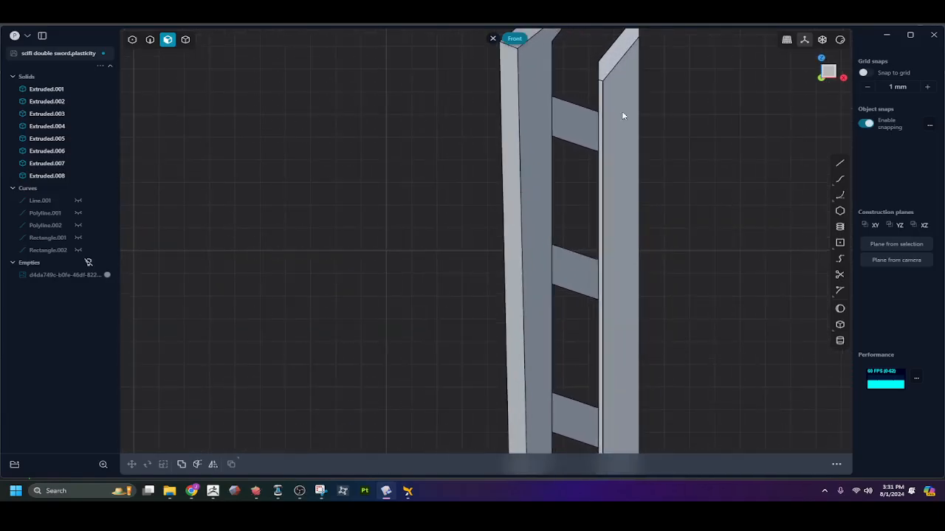
middle_drag(622, 116, 592, 257)
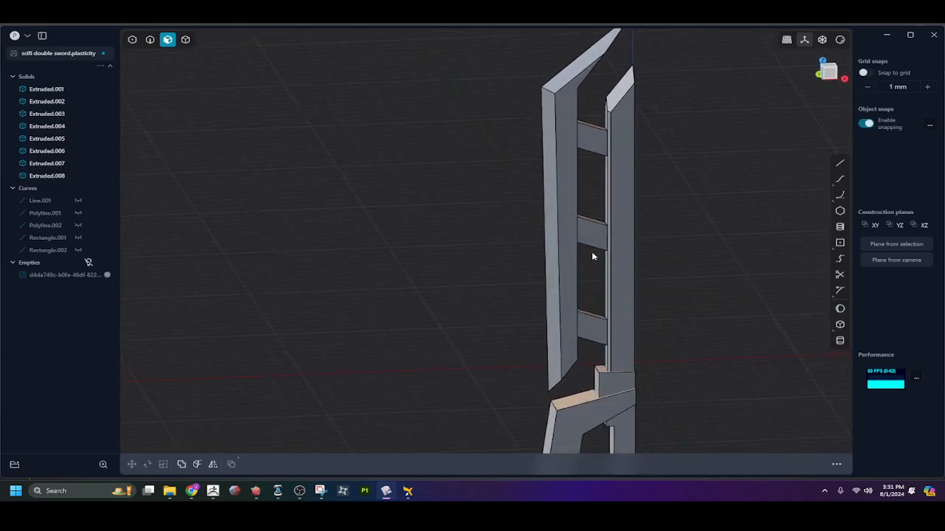
key(KP_1)
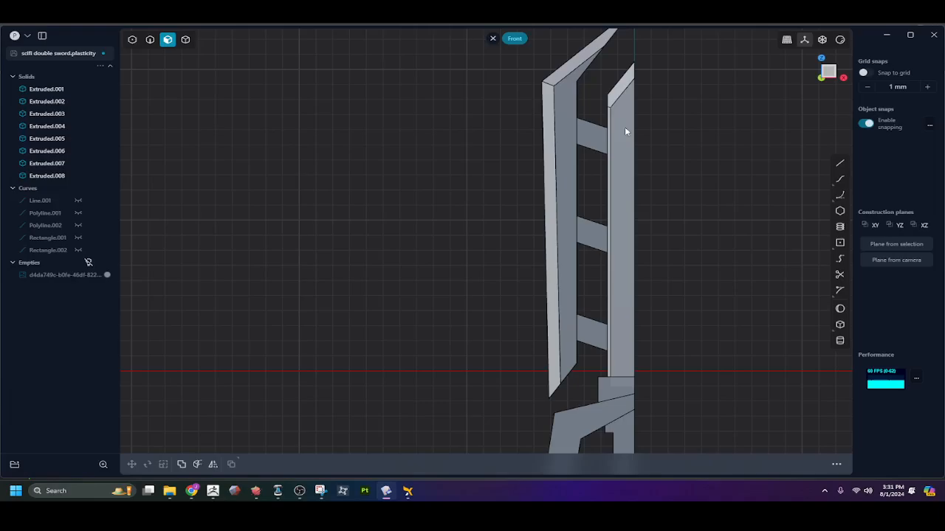
click(843, 196)
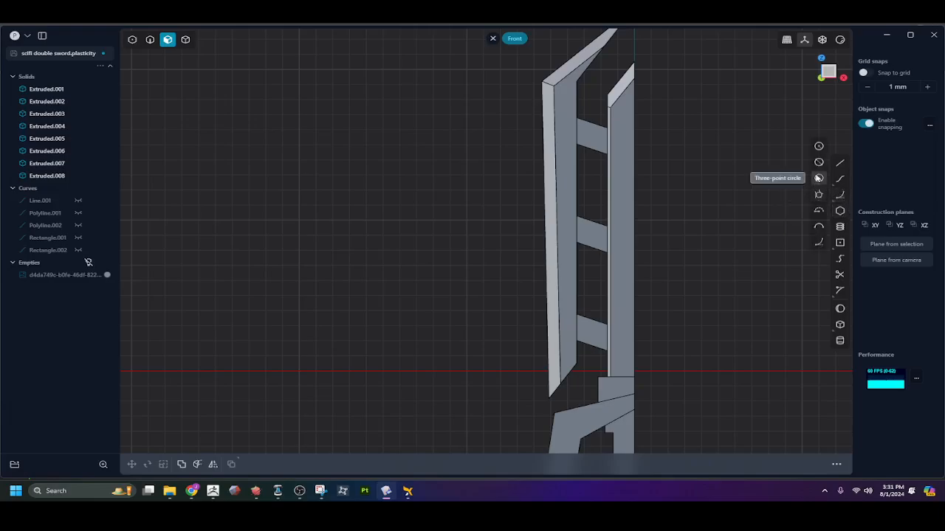
click(818, 148)
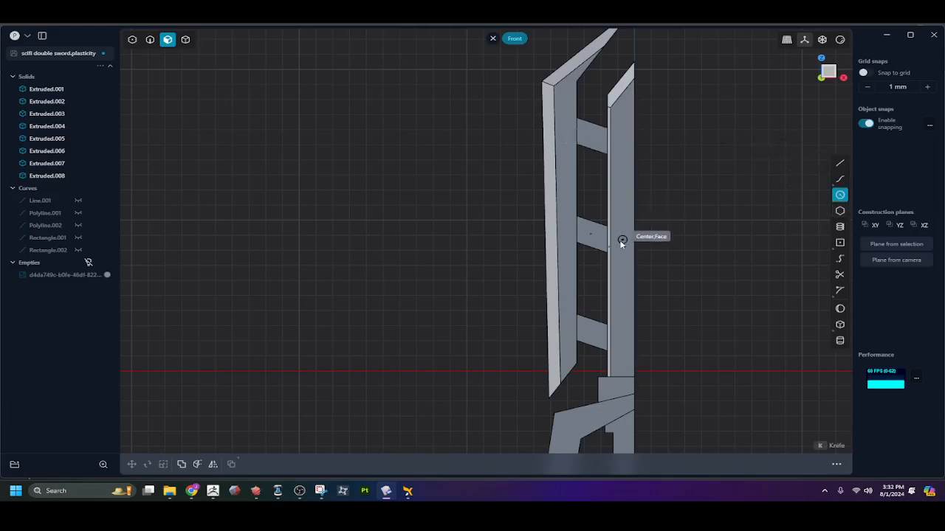
scroll(624, 240, up, 5)
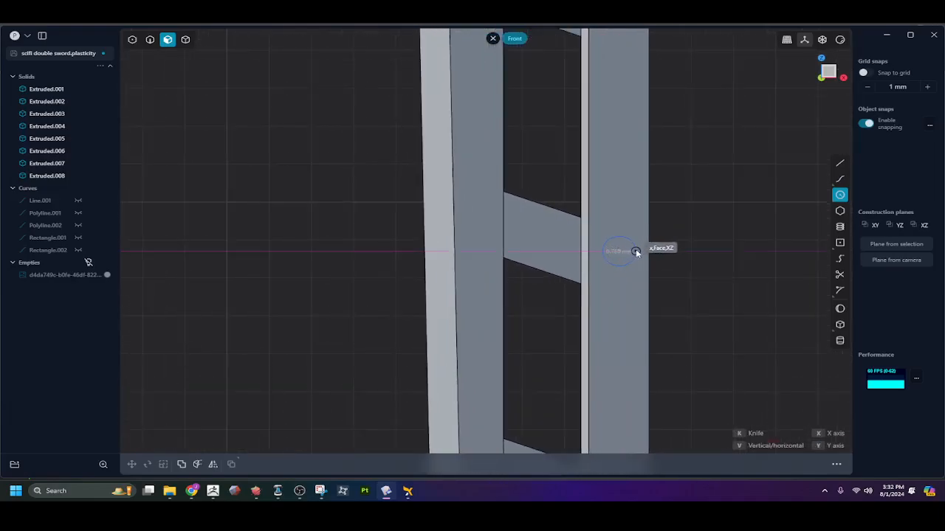
click(637, 252)
Move the circle about 7.8 mm up the Z axis, near the inner blade's tip
scroll(635, 253, down, 5)
shift+middle_drag(636, 254, 641, 293)
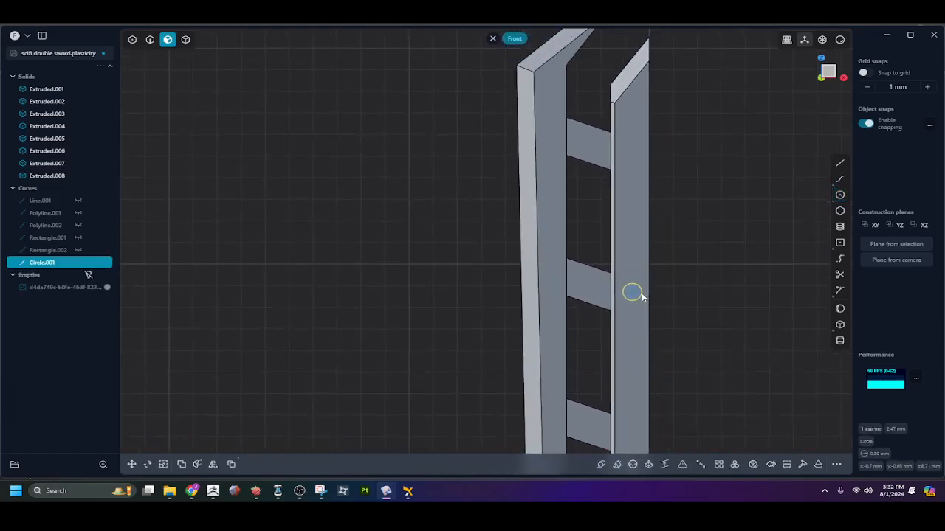
key(g)
drag(638, 279, 629, 94)
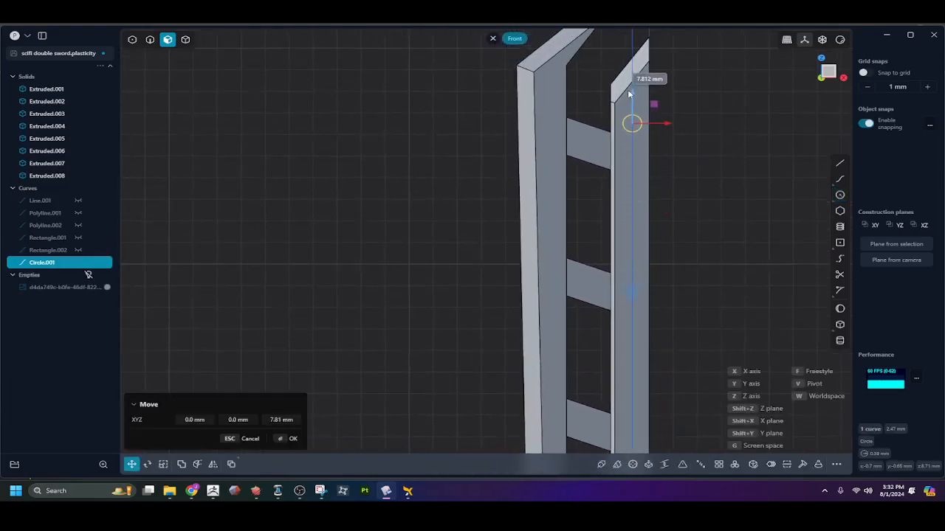
right_click(692, 205)
click(692, 204)
Try to mirror the circle with a freestyle plane starting at the centre of the inner blade's front face
scroll(692, 206, down, 5)
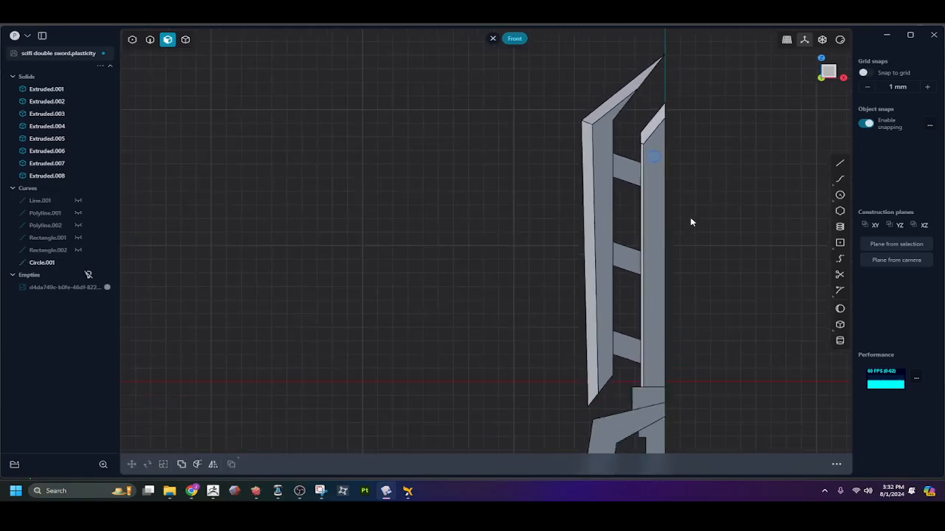
shift+middle_drag(690, 222, 728, 188)
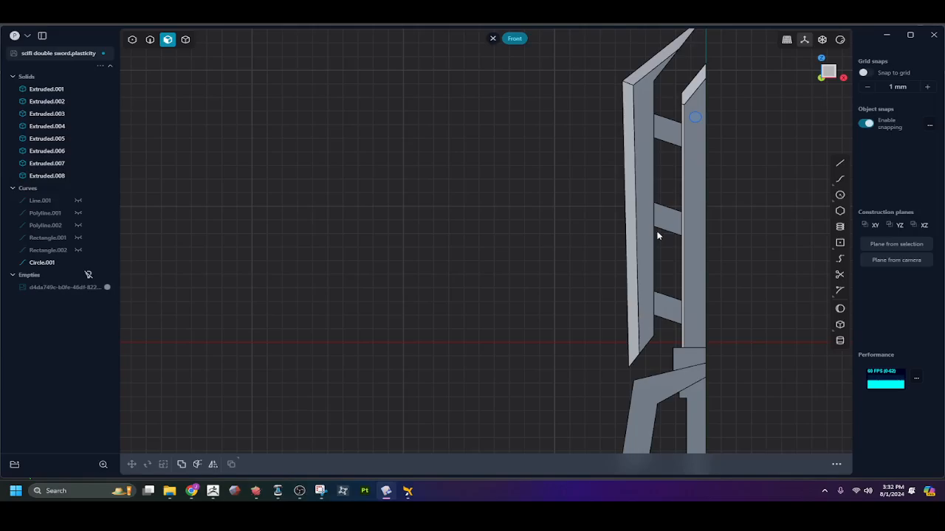
key(2)
click(695, 119)
key(alt+x)
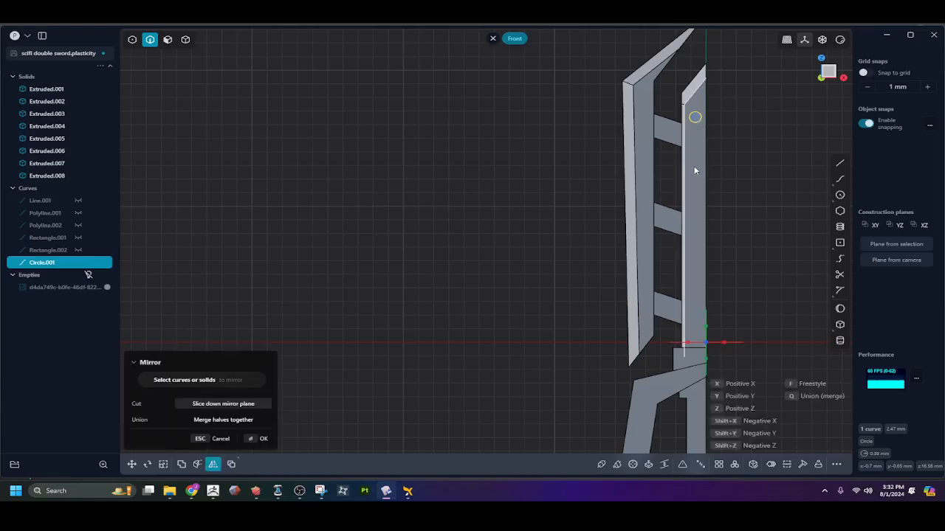
key(f)
click(696, 224)
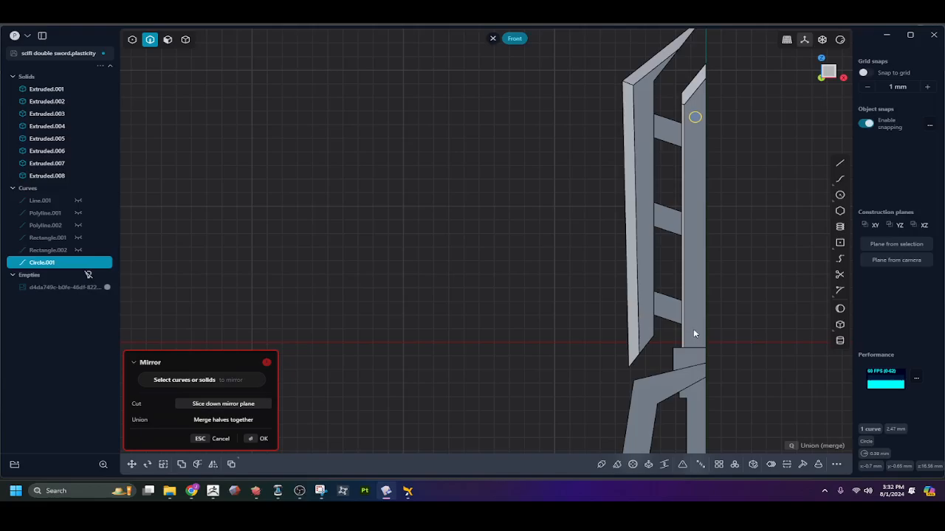
key(Escape)
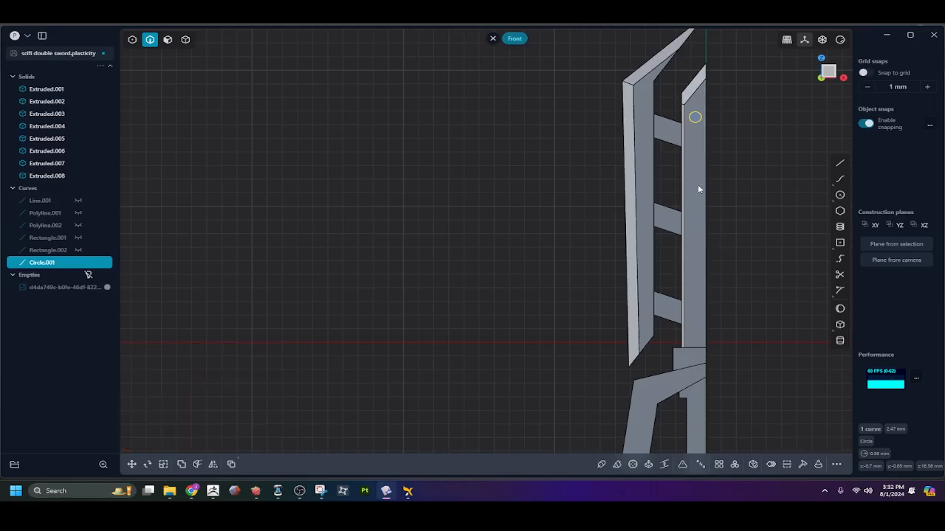
Mirror the circle with a freestyle horizontal plane through the blade face's centre, placing a copy near the blade's lower end
key(alt+x)
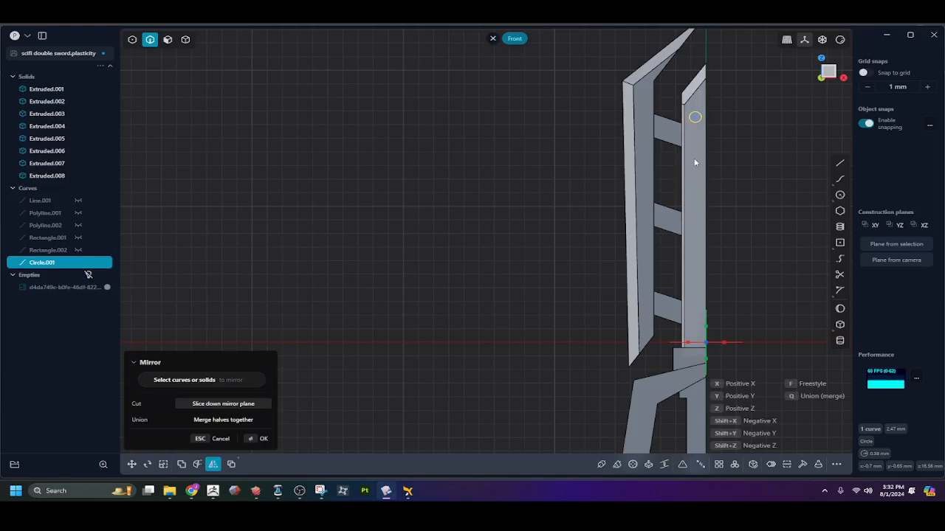
key(f)
click(695, 225)
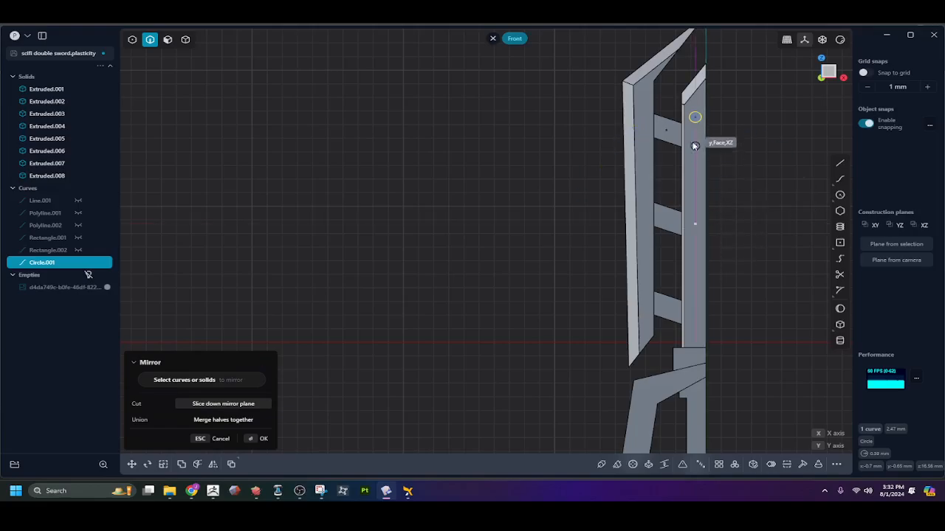
click(695, 116)
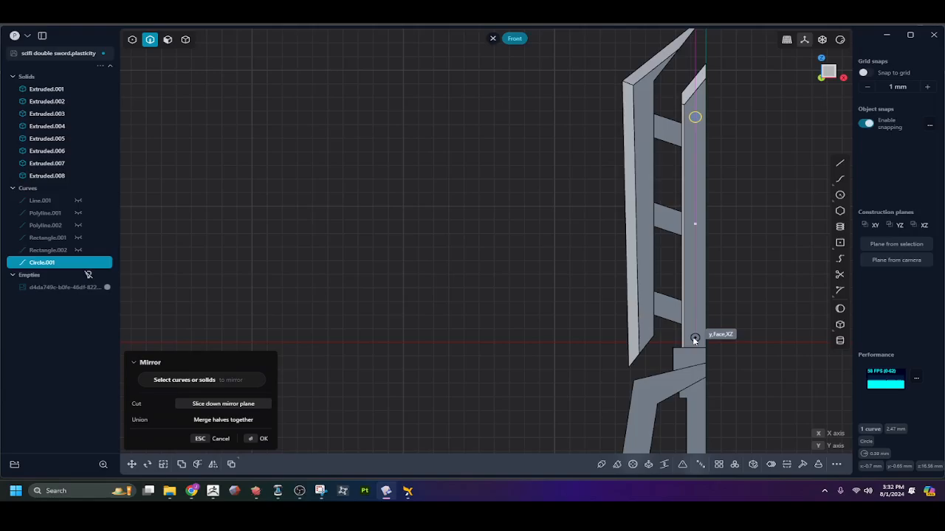
click(754, 224)
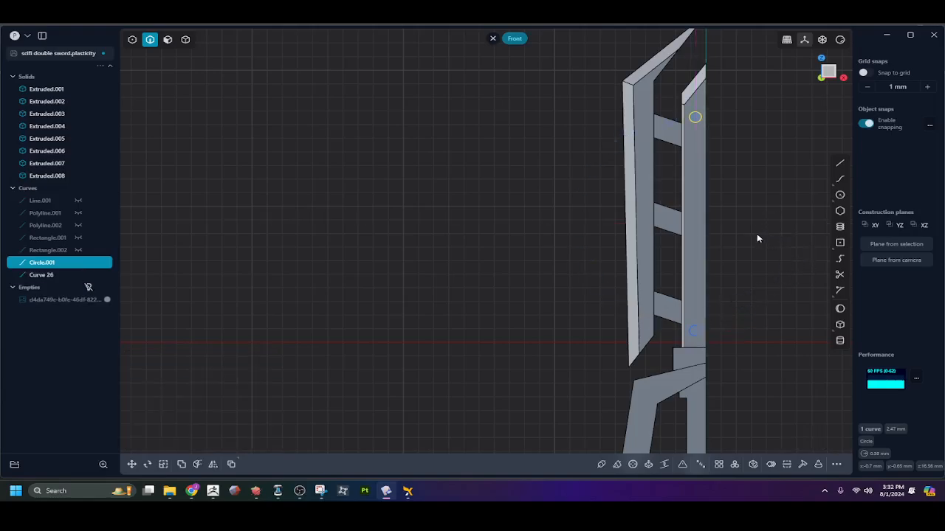
Draw a vertical line tangent to the upper and lower circles on their side facing the connectors
scroll(736, 296, up, 6)
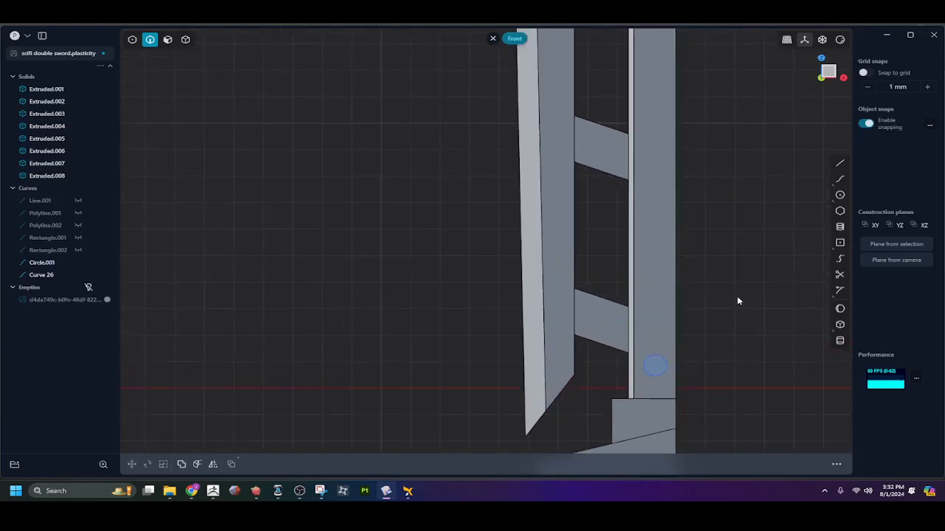
scroll(736, 296, down, 6)
scroll(713, 152, up, 3)
key(l)
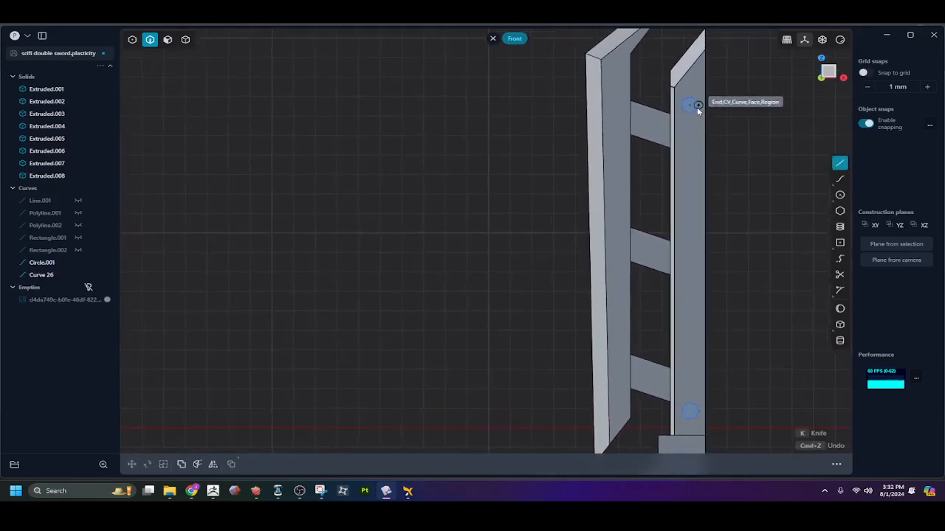
click(689, 106)
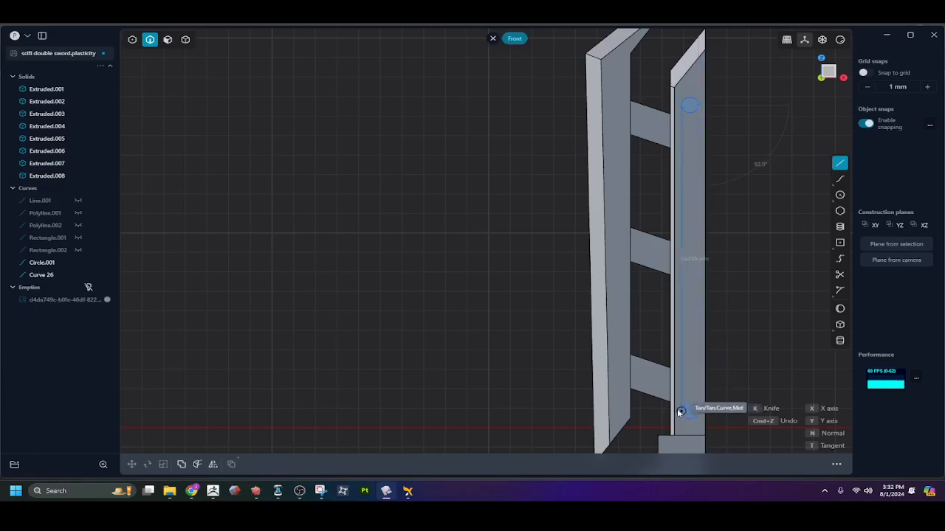
click(681, 412)
key(Return)
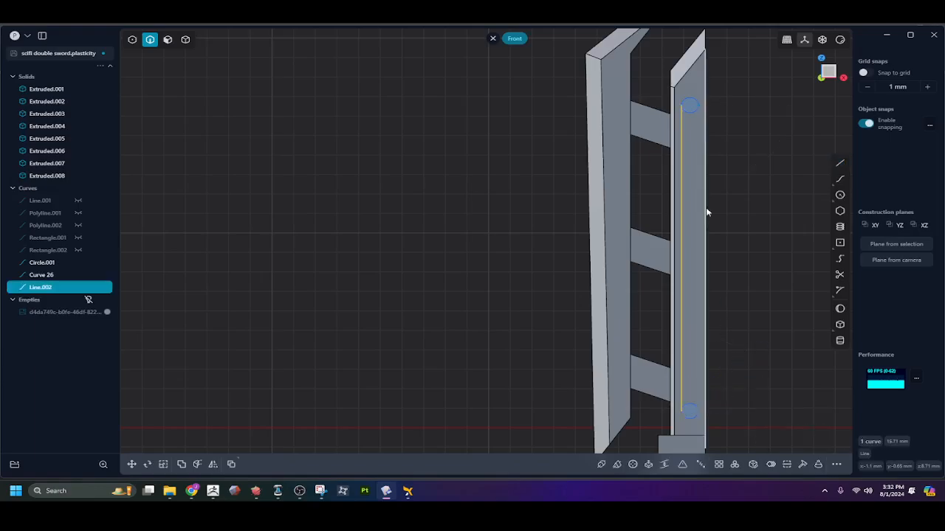
Try to draw a second vertical line tangent to both circles on the side away from the connectors
click(697, 108)
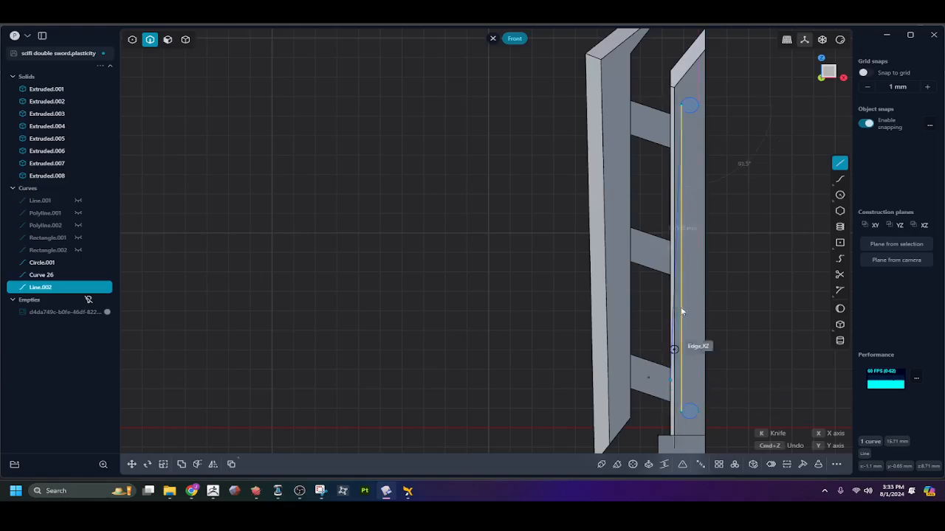
click(697, 414)
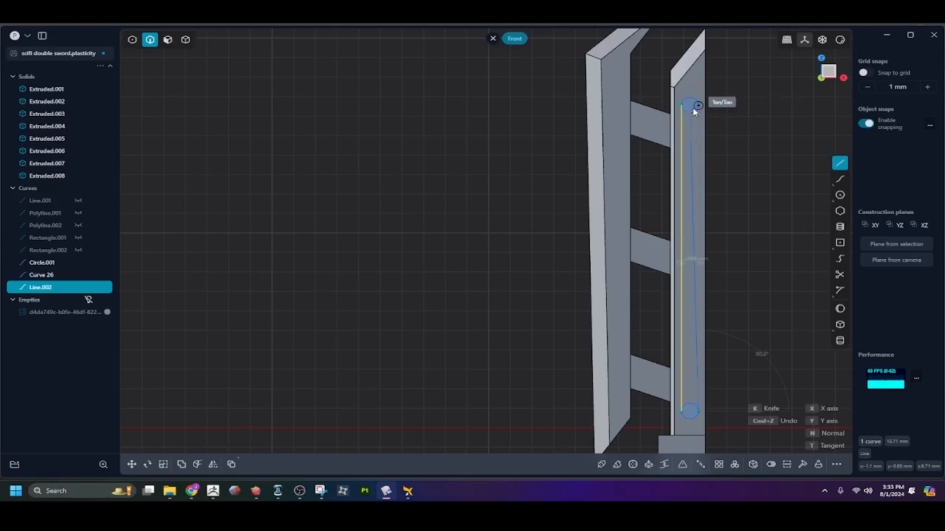
key(Escape)
click(738, 169)
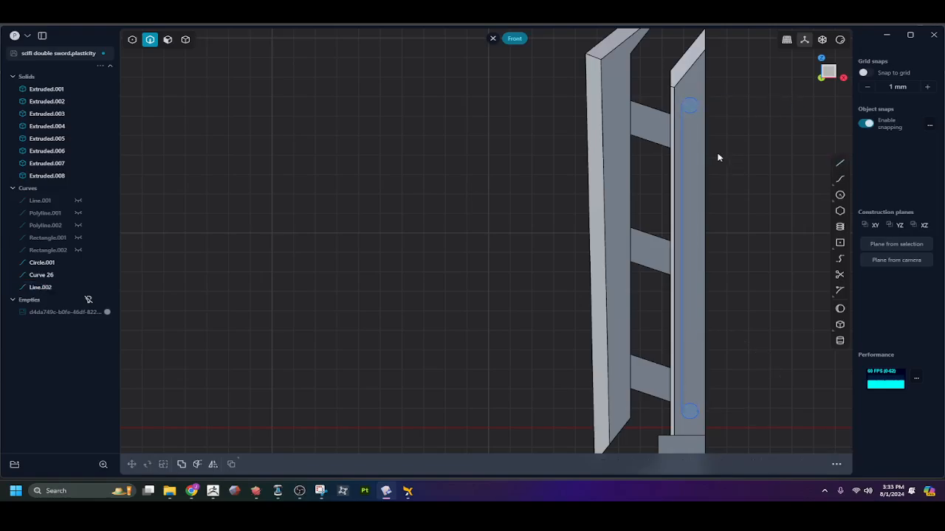
key(t)
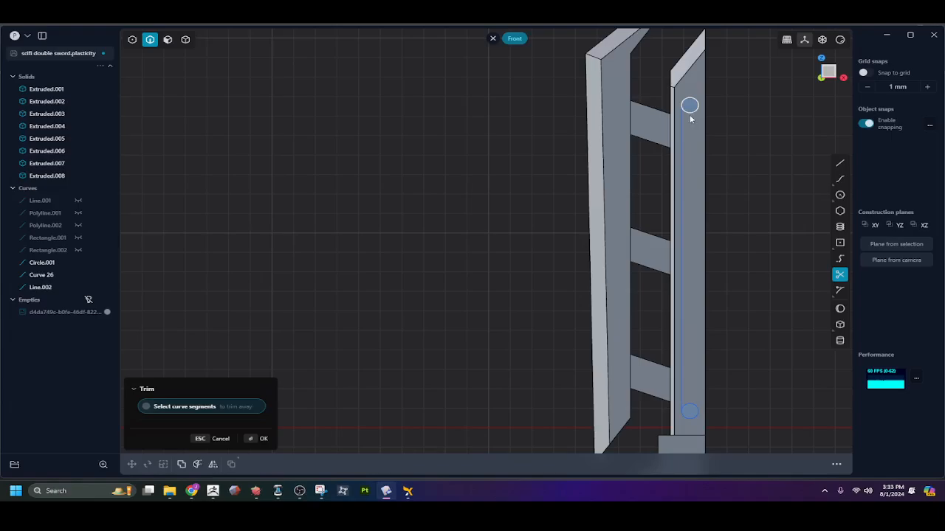
scroll(682, 241, down, 4)
scroll(687, 313, up, 3)
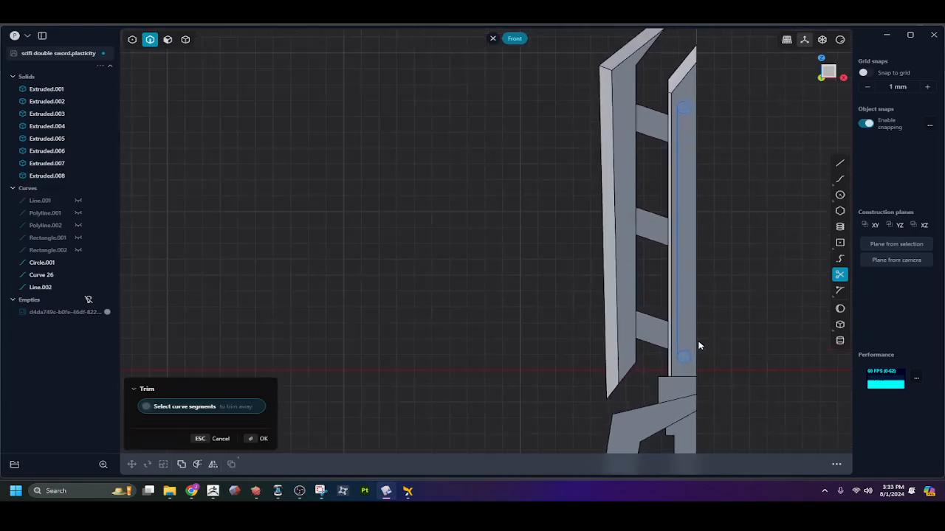
shift+middle_drag(701, 346, 674, 358)
click(652, 337)
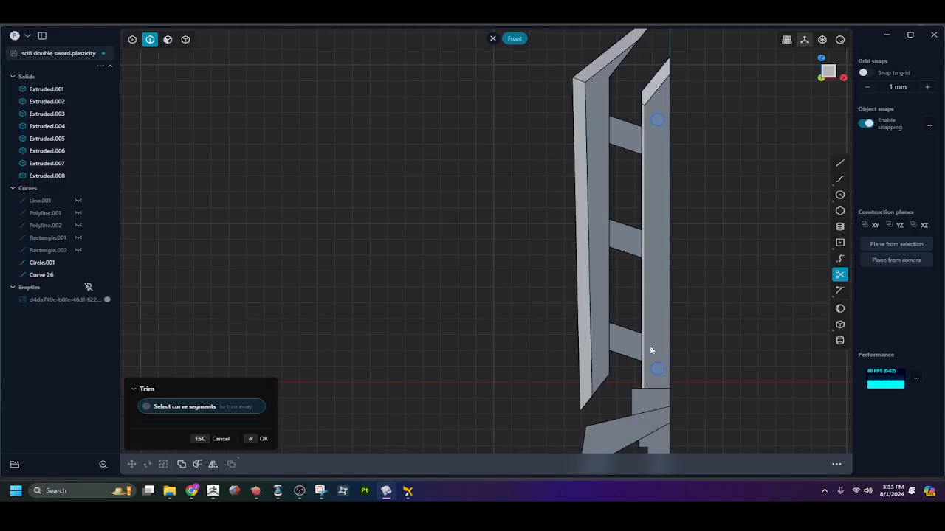
key(Escape)
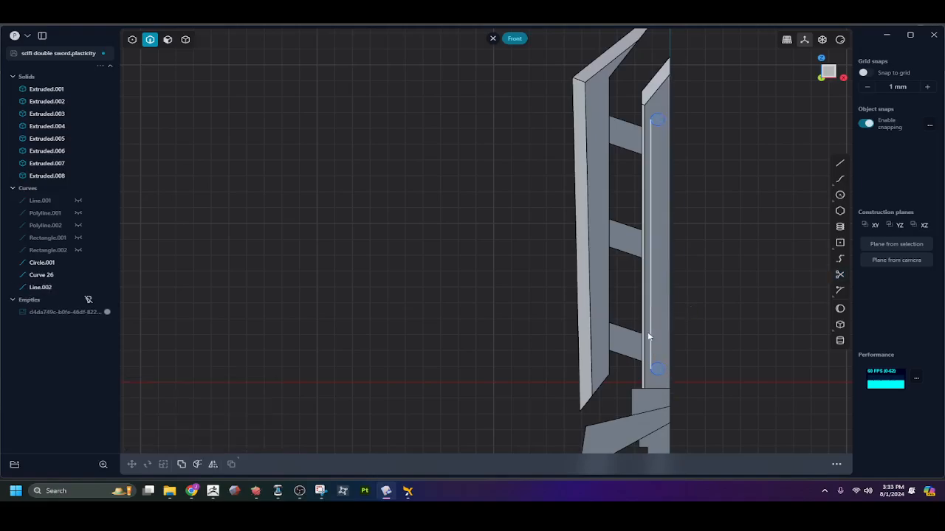
Mirror the tangent line across a freestyle vertical plane through the circles' centres, placing a copy on their opposite side
click(649, 337)
key(alt+x)
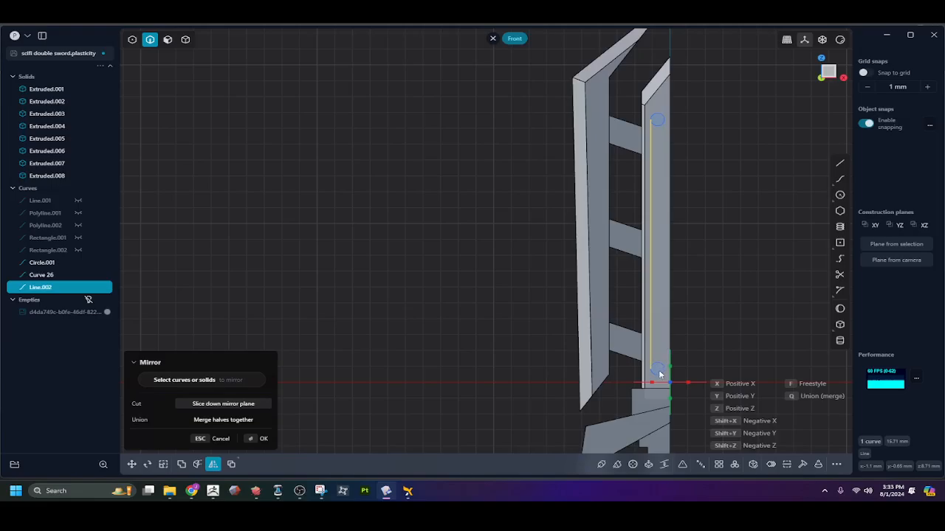
key(f)
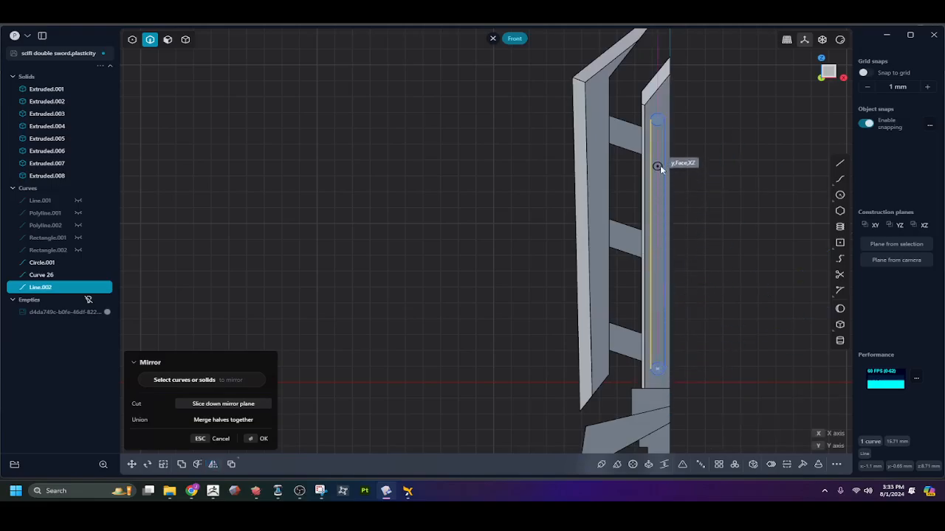
click(660, 165)
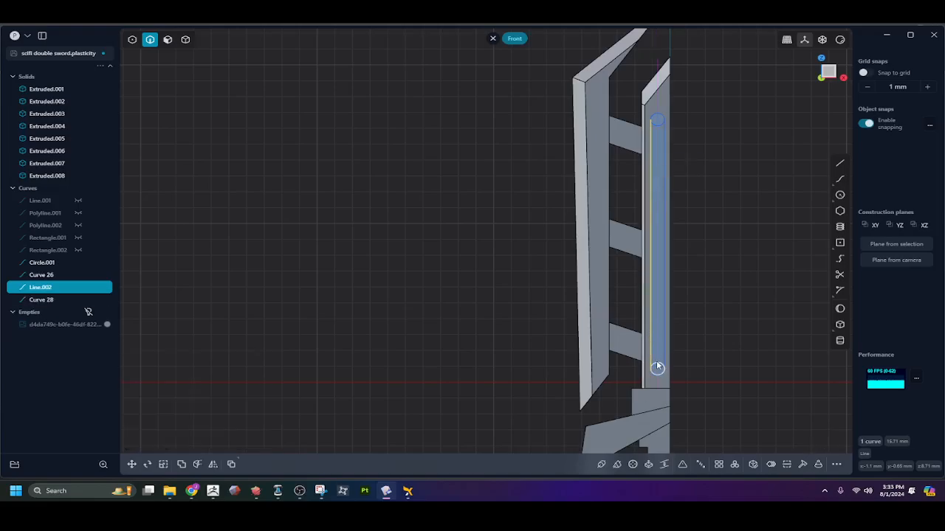
Trim away the inner halves of both circles and join the remaining arcs and lines into one closed slot outline
key(t)
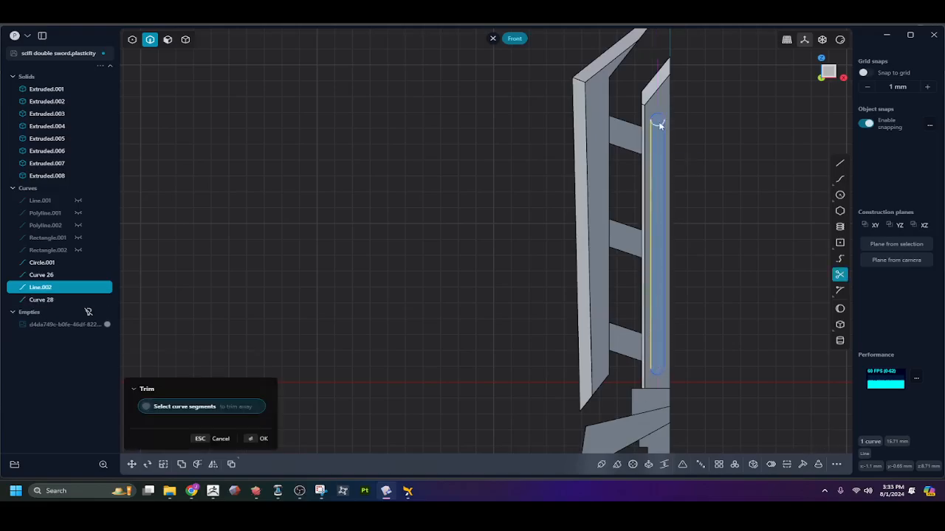
key(Escape)
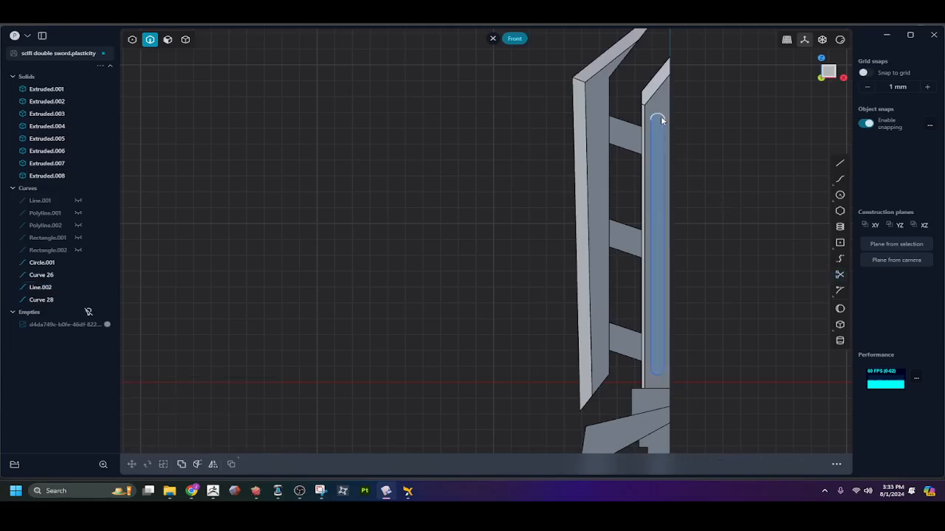
click(41, 262)
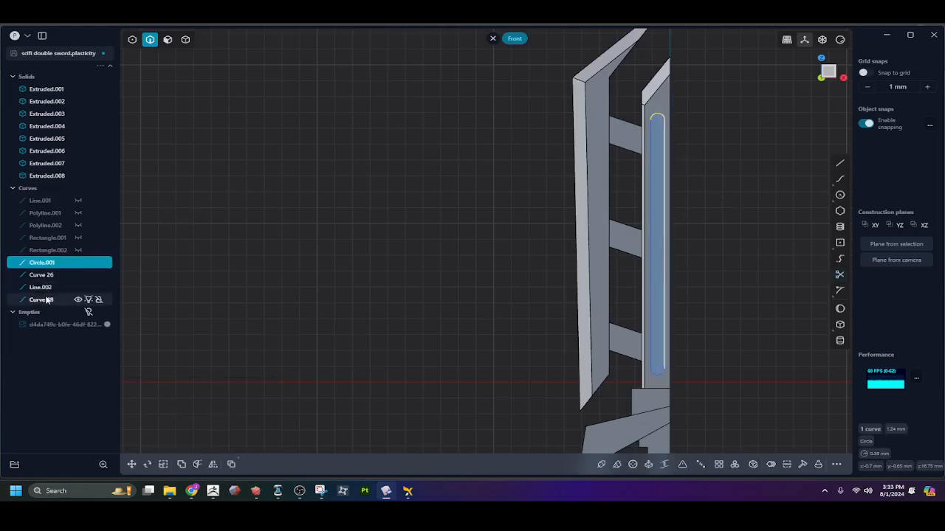
shift+click(42, 300)
key(j)
Imprint the slot outline onto the inner blade in front view, using the Vector method with Bidirectional on
middle_drag(684, 254, 589, 314)
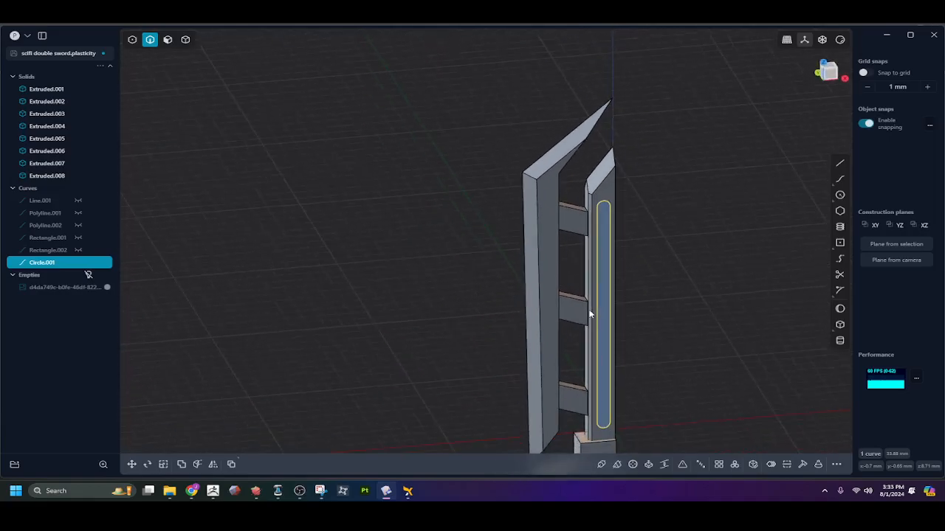
key(1)
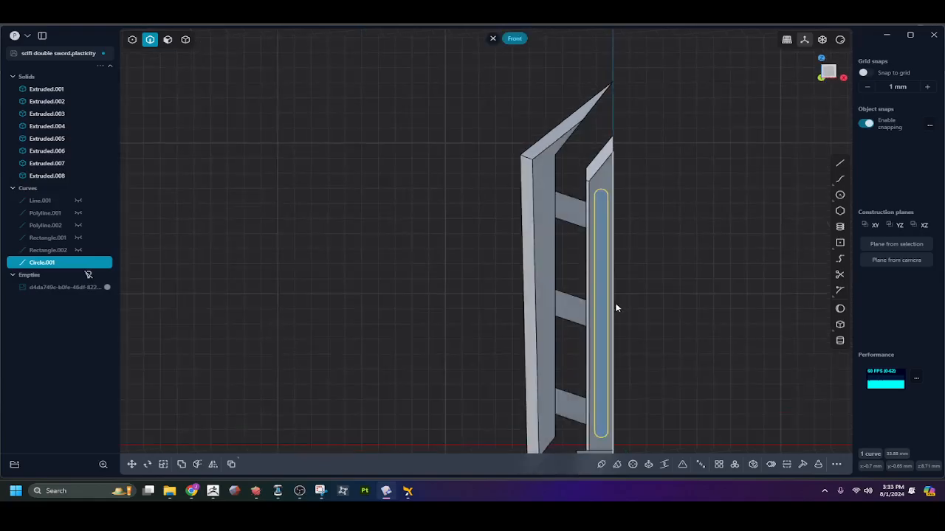
key(shift+i)
click(602, 179)
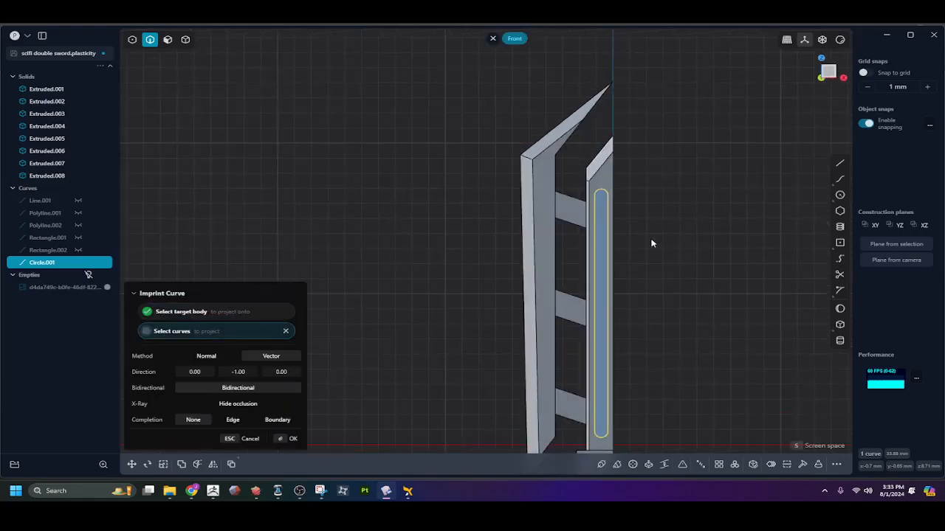
right_click(652, 240)
click(652, 241)
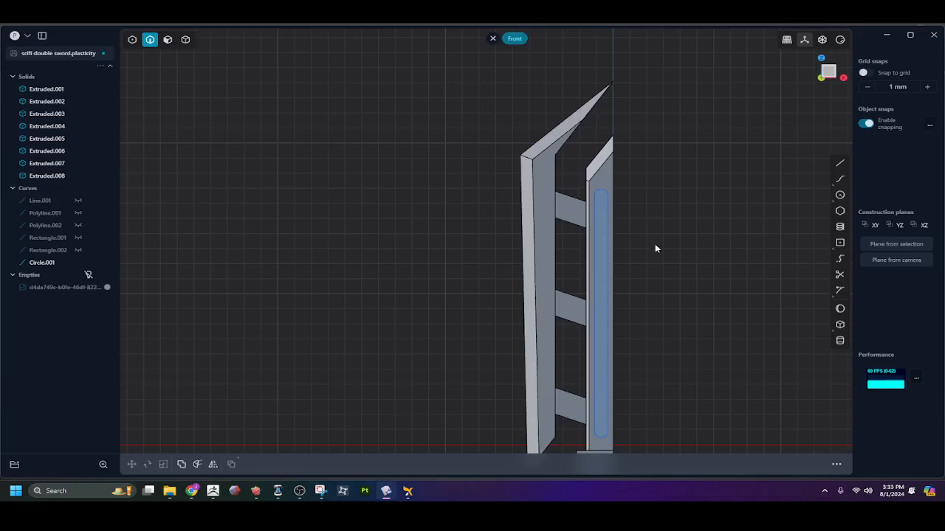
Hide the slot outline curve and offset the imprinted slot face on the inner blade's front by -0.2 mm
click(78, 262)
middle_drag(577, 280, 630, 254)
key(3)
click(603, 256)
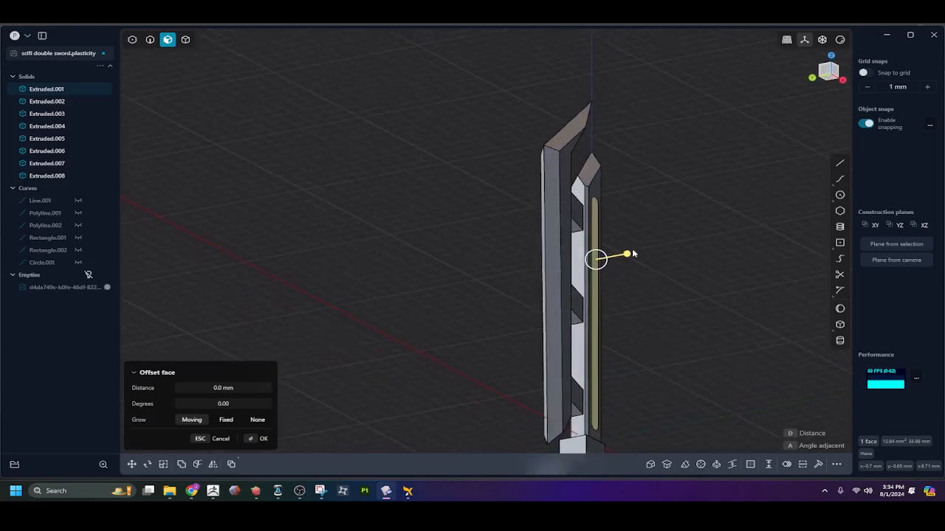
drag(630, 253, 624, 256)
middle_drag(613, 265, 683, 323)
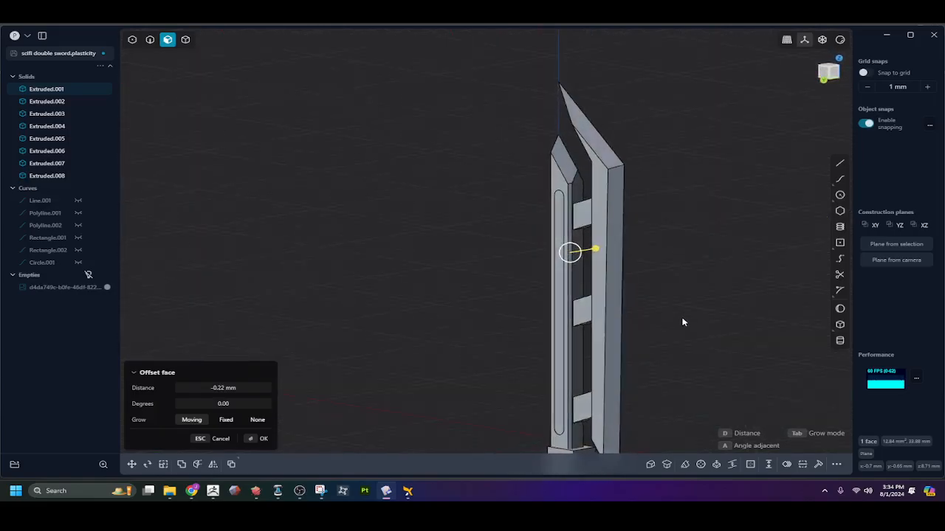
key(d)
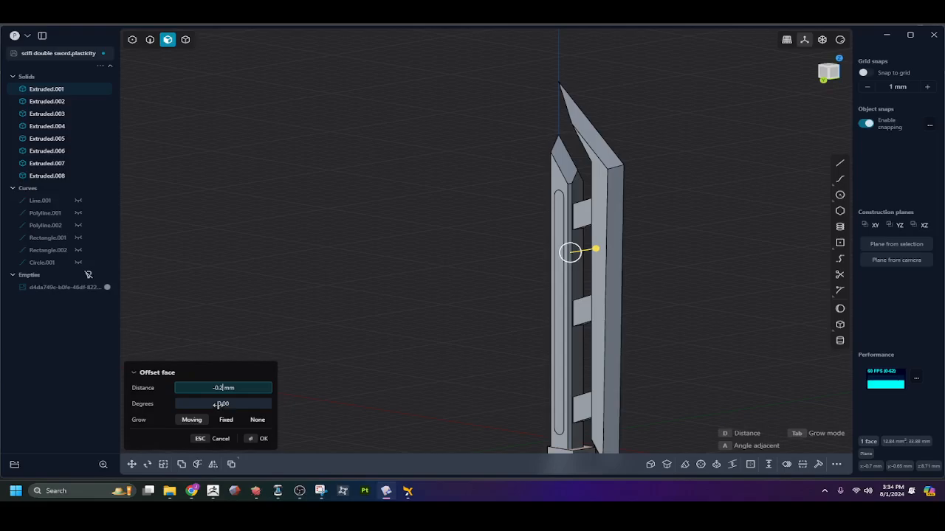
key(Return)
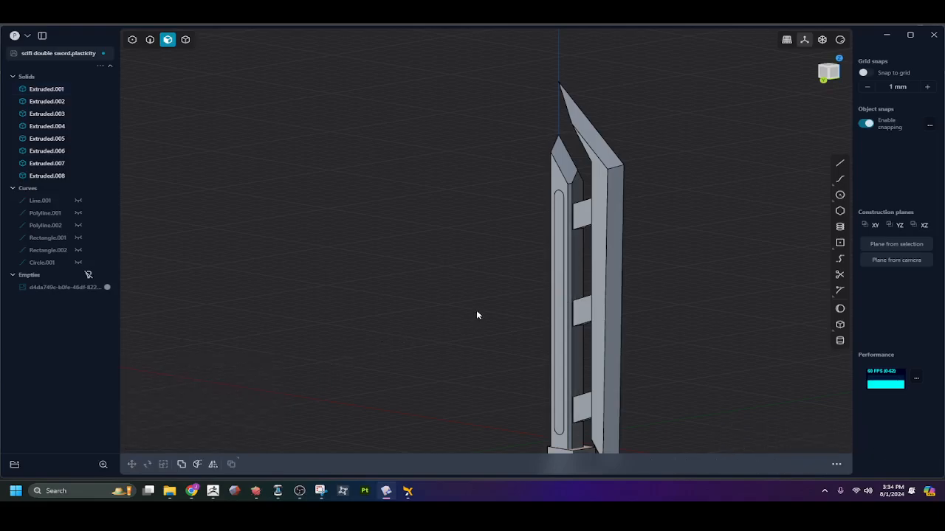
Offset the imprinted slot face on the back of the inner blade by -0.25 mm
click(557, 272)
key(o)
drag(535, 275, 538, 275)
click(222, 387)
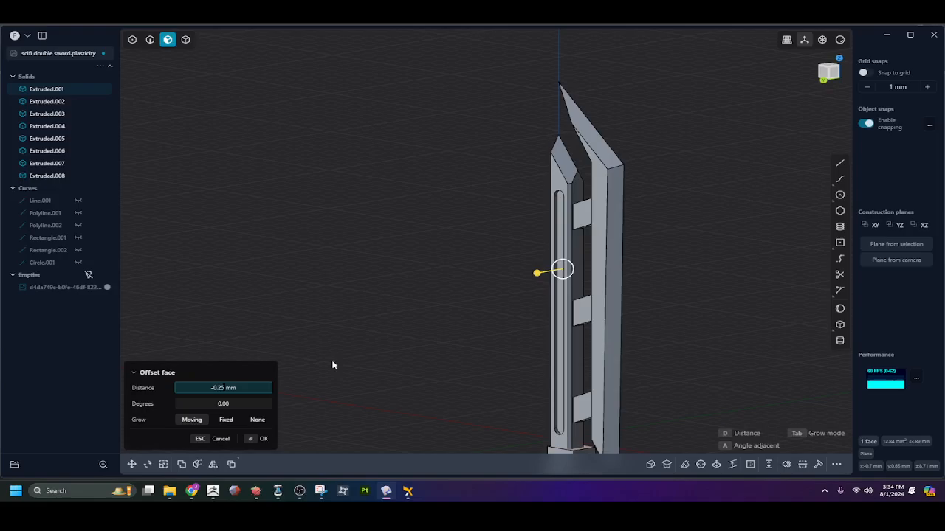
key(Return)
Select the floor edge of the back slot recess and try a fillet of about 0.33 mm
scroll(513, 239, up, 6)
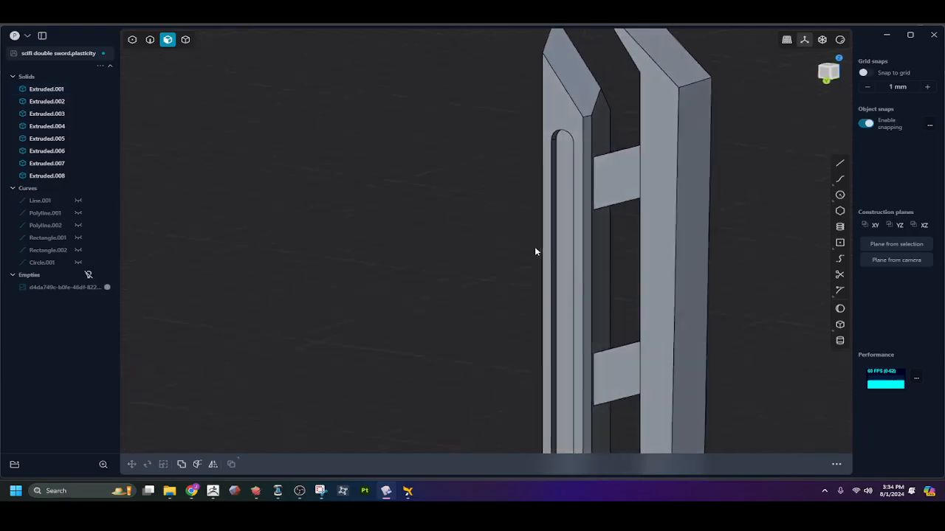
middle_drag(535, 247, 588, 226)
key(2)
scroll(556, 189, up, 4)
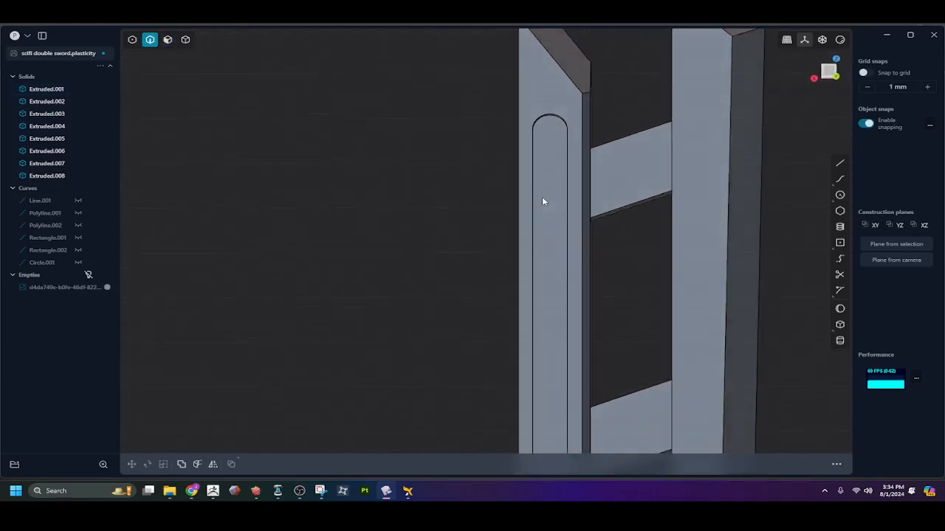
middle_drag(536, 210, 506, 214)
click(535, 196)
key(f)
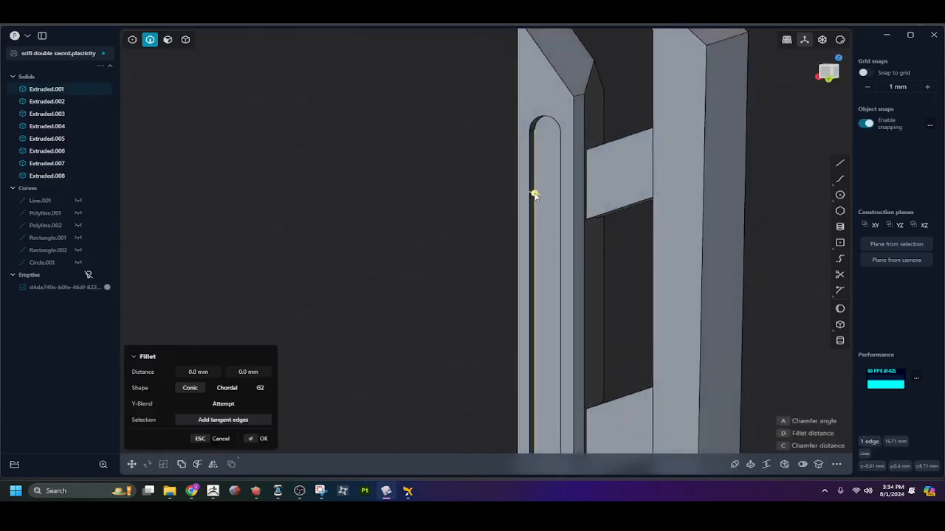
drag(536, 195, 537, 195)
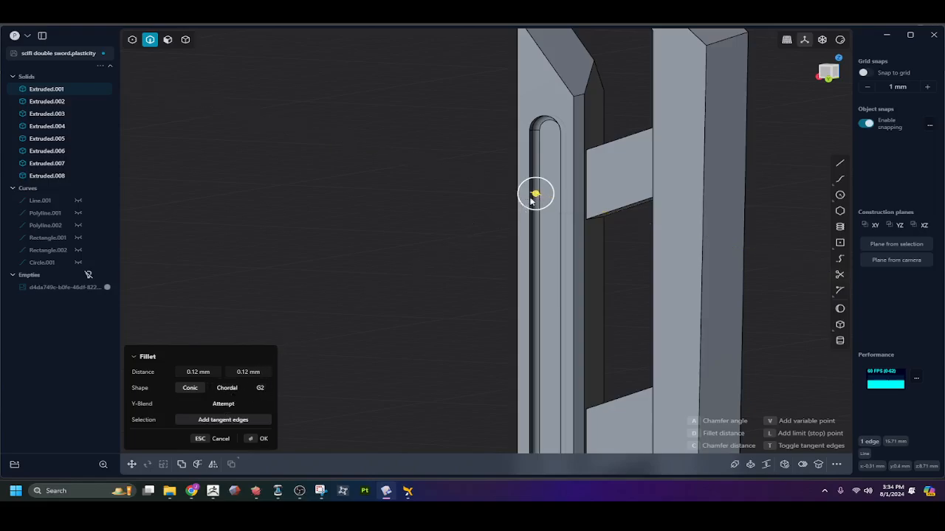
drag(531, 198, 537, 195)
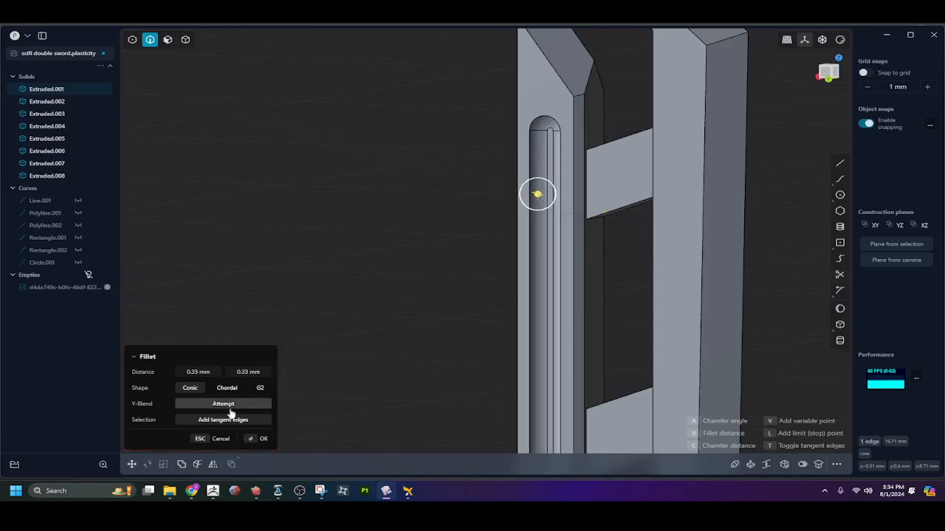
Try the Chordal and G2 fillet shapes on the back recess edge, then a Conic fillet of about 0.23 mm
click(226, 388)
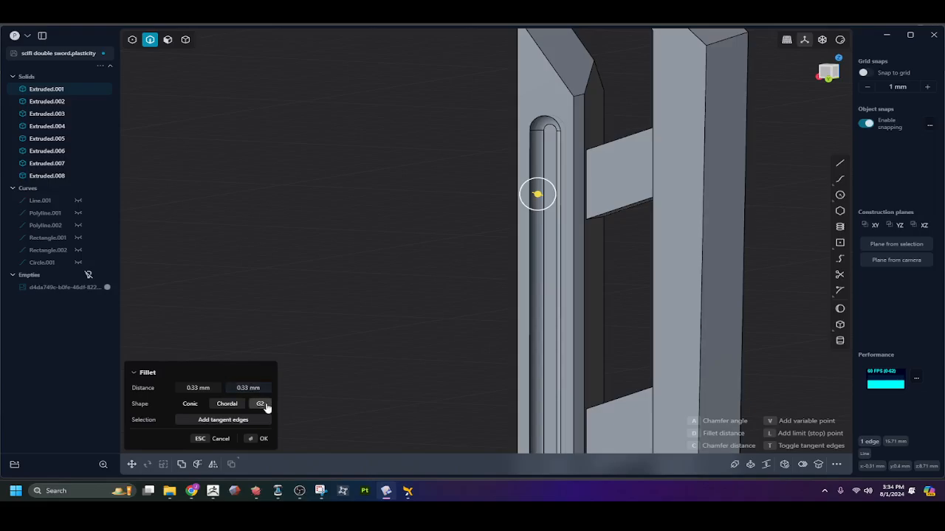
click(261, 403)
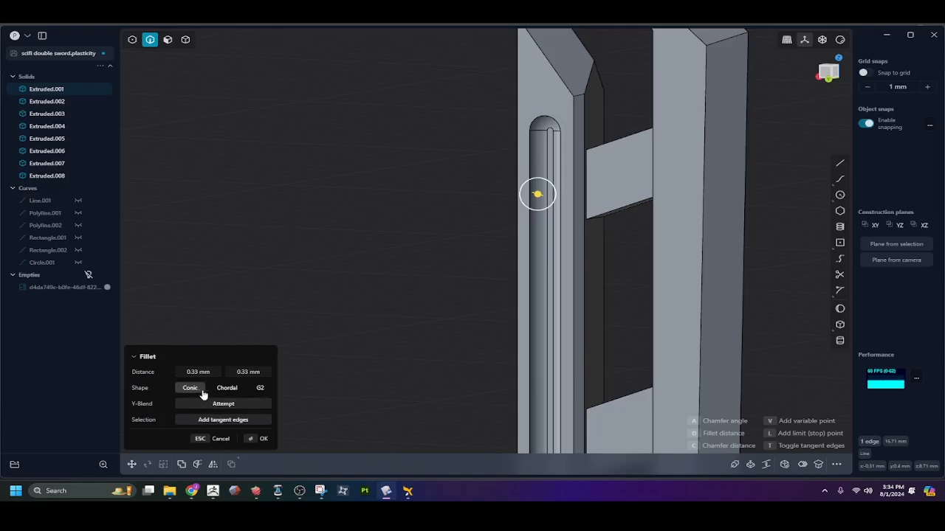
drag(536, 195, 536, 194)
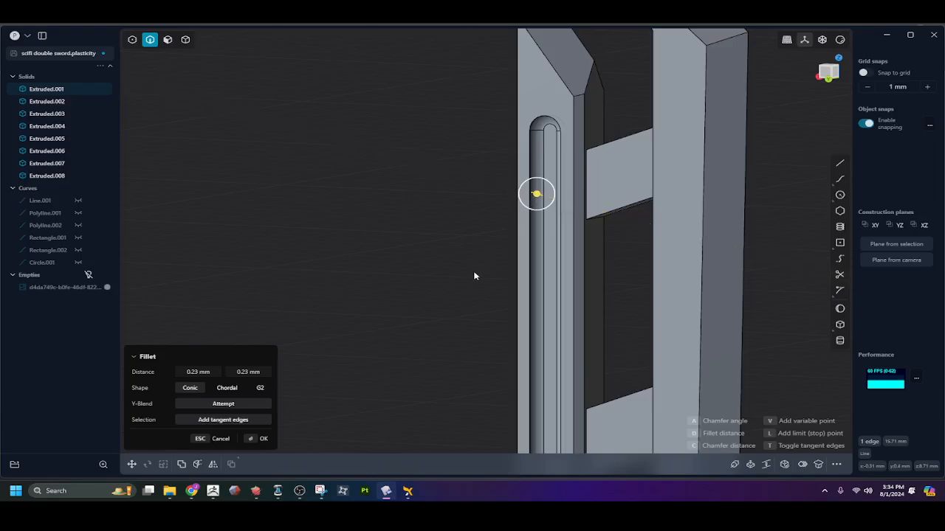
middle_drag(474, 274, 253, 305)
key(Return)
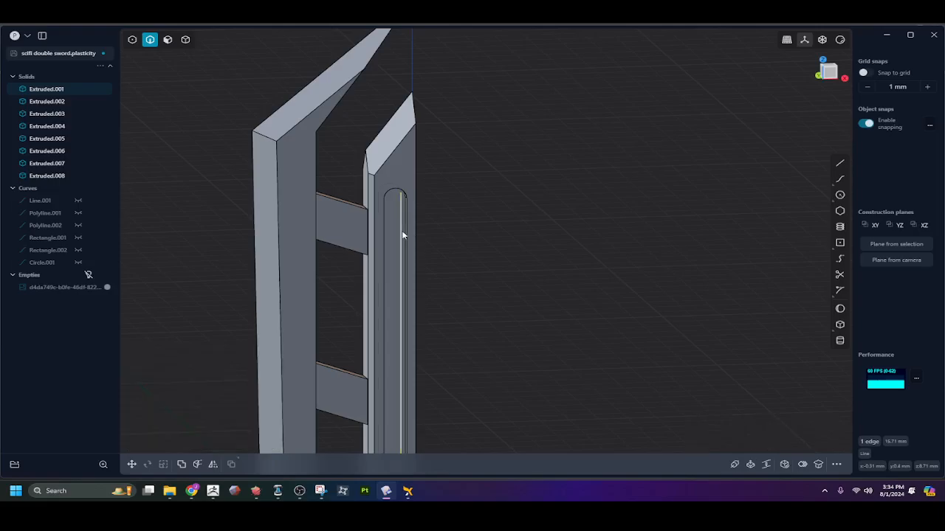
Add the front slot recess's floor edge to the selected back one and fillet both together
shift+click(405, 234)
key(f)
drag(405, 234, 402, 236)
middle_drag(402, 236, 483, 360)
key(Return)
Chamfer the rim edges of the front and back slot recesses on the inner blade by about 0.11 mm
middle_drag(606, 314, 548, 344)
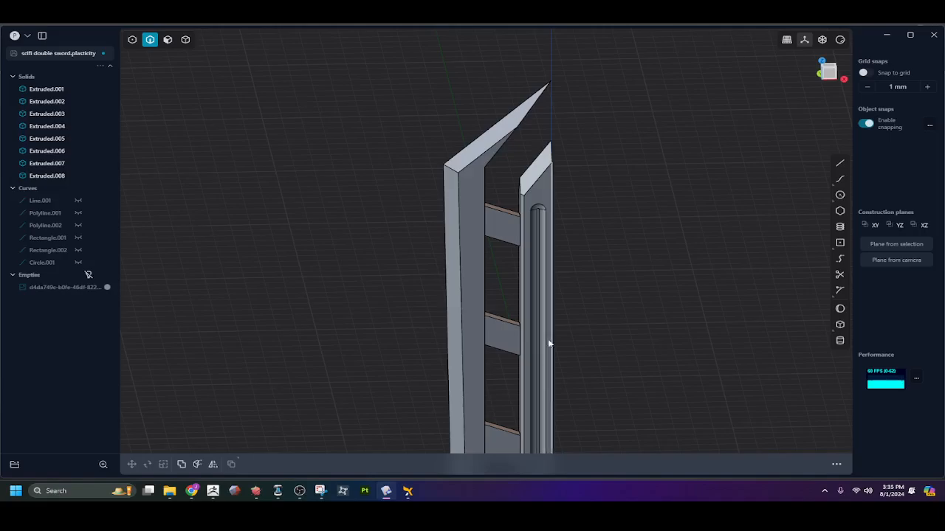
scroll(548, 344, up, 3)
click(553, 230)
key(f)
middle_drag(552, 226, 766, 225)
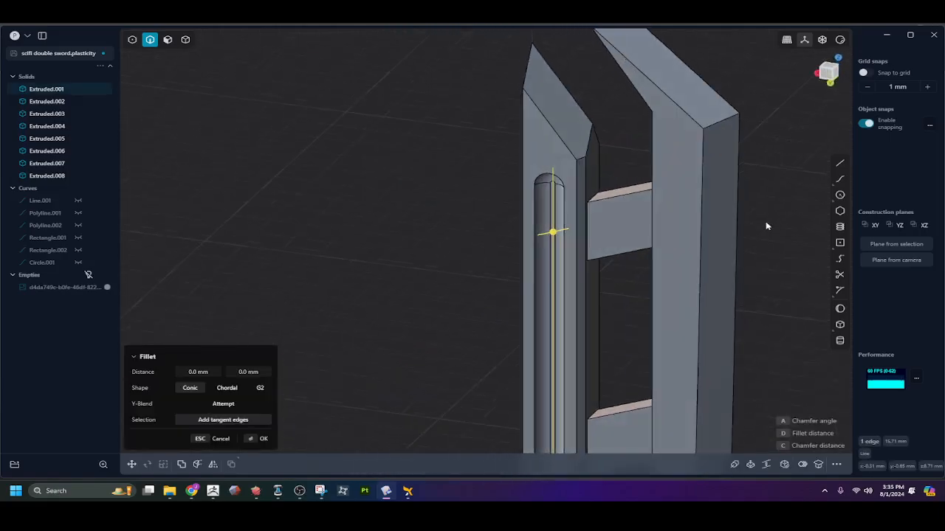
click(534, 227)
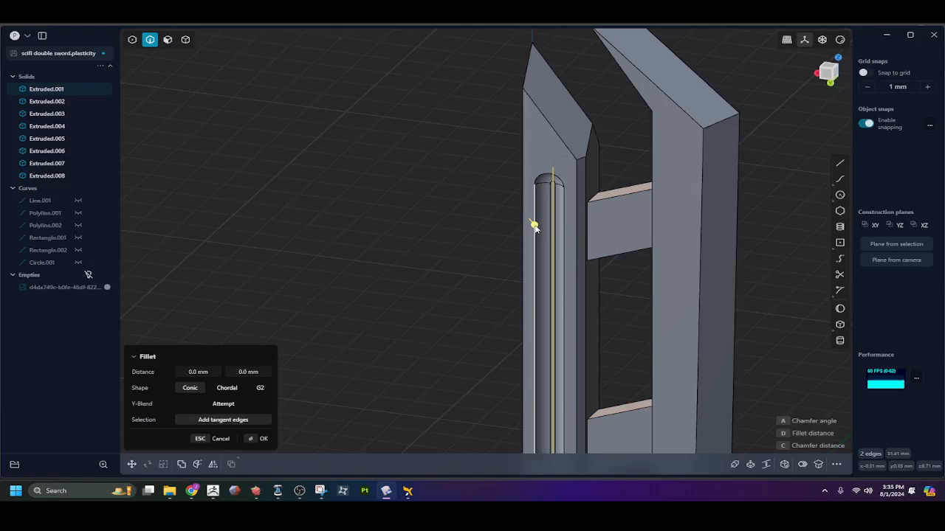
drag(535, 227, 533, 225)
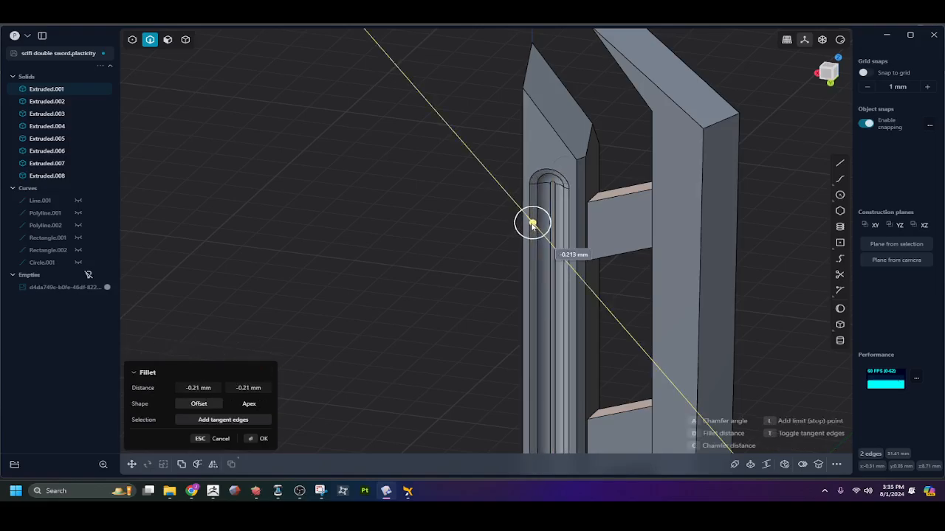
middle_drag(538, 224, 533, 226)
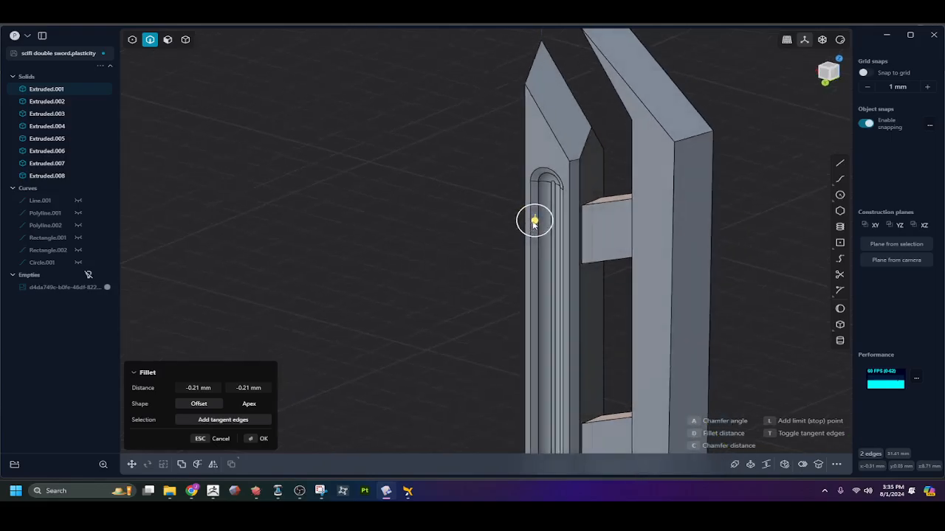
drag(534, 225, 535, 223)
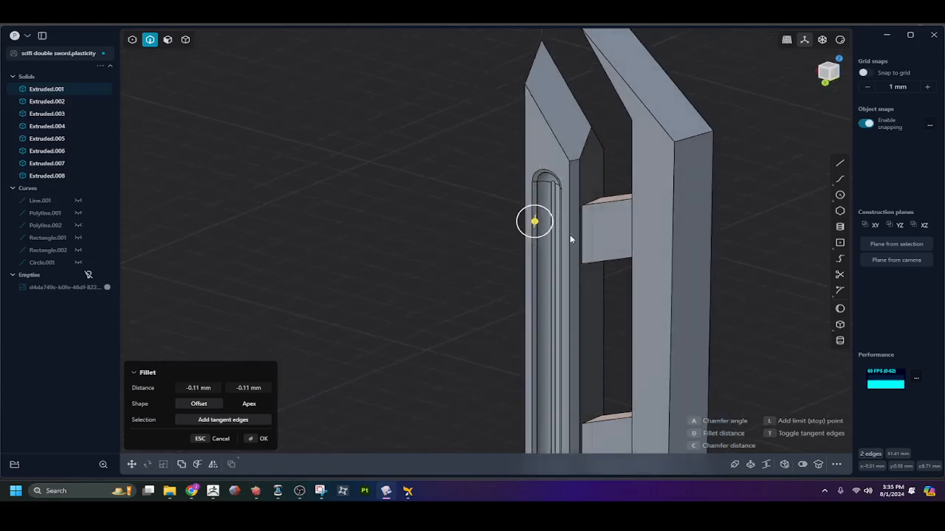
middle_drag(569, 238, 380, 228)
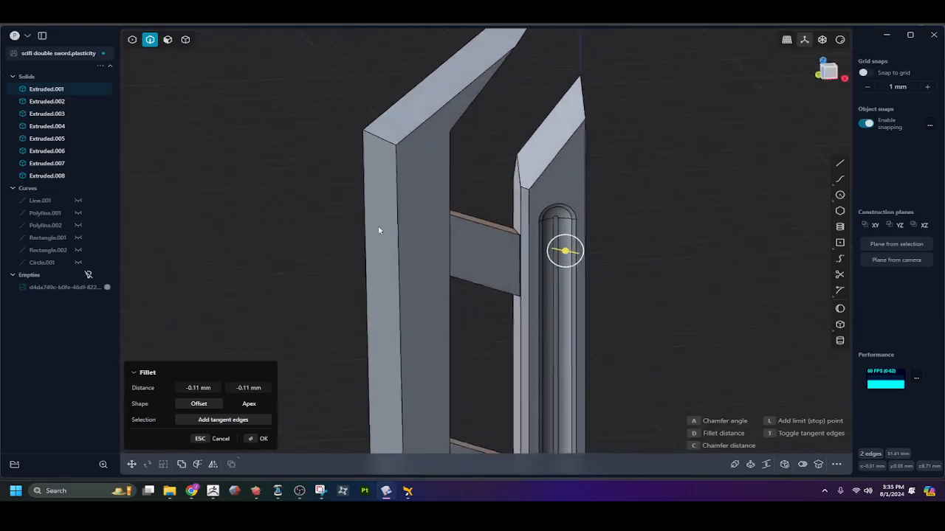
key(Return)
Try a fillet of about 0.47 mm on the outer blade's inner edge near the tip
middle_drag(662, 265, 485, 246)
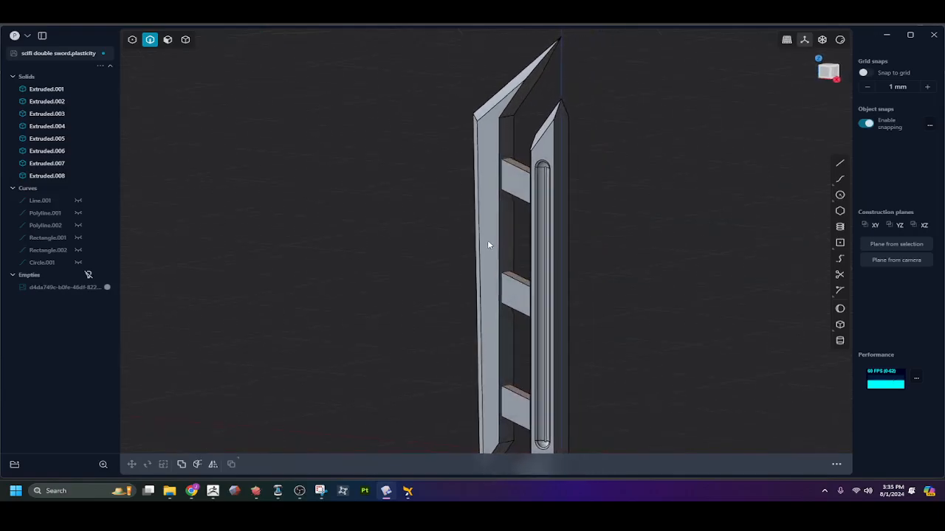
click(514, 93)
key(b)
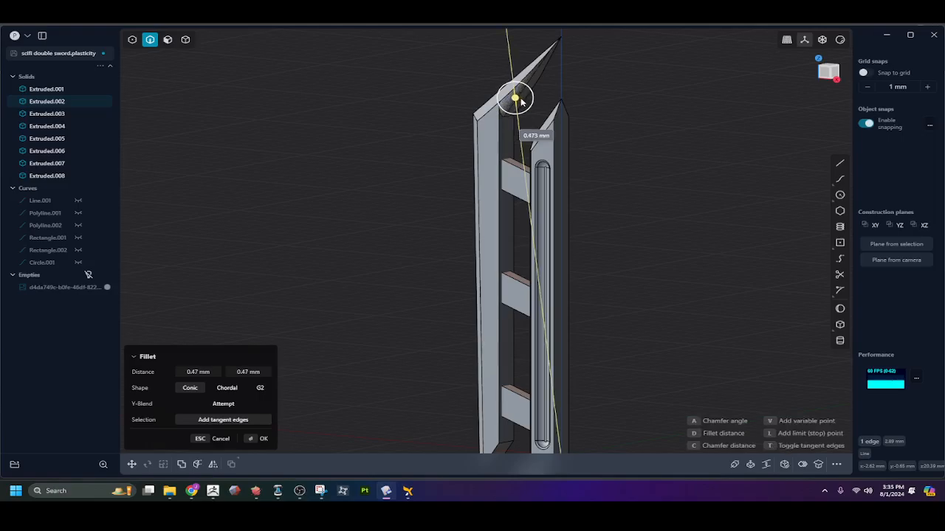
key(Return)
click(526, 113)
Try to fillet the four long edges of the uppermost connector between the blades by about 0.16 mm
middle_drag(527, 112, 546, 214)
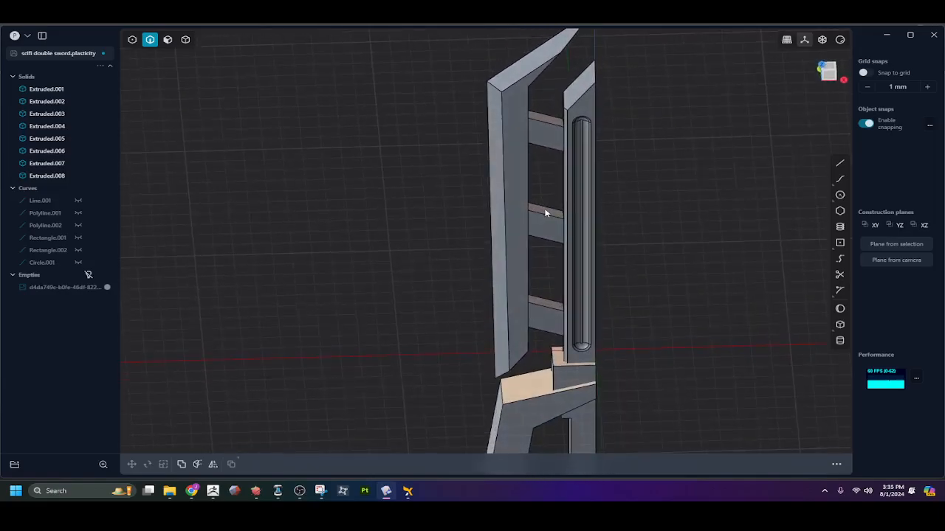
click(553, 121)
key(f)
middle_drag(546, 164, 529, 192)
click(550, 118)
scroll(555, 133, up, 5)
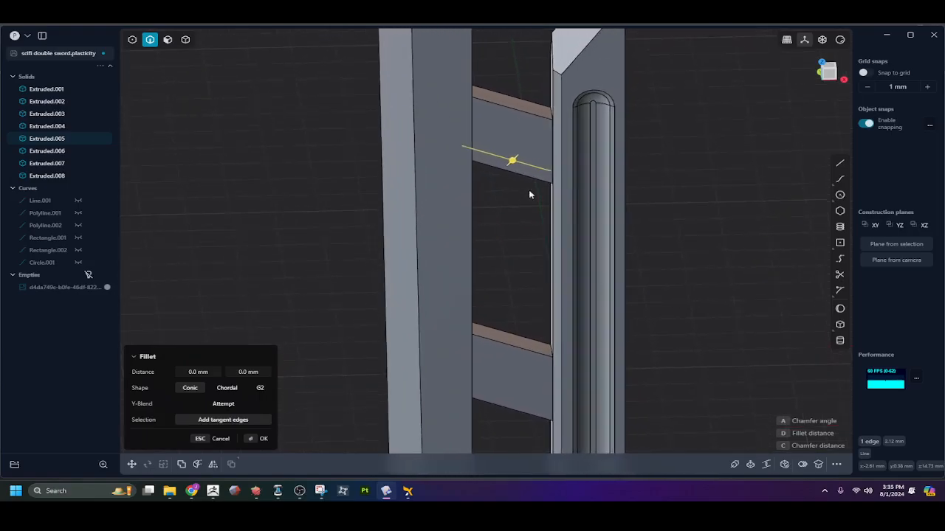
click(522, 100)
click(520, 110)
middle_drag(520, 110, 531, 110)
click(514, 180)
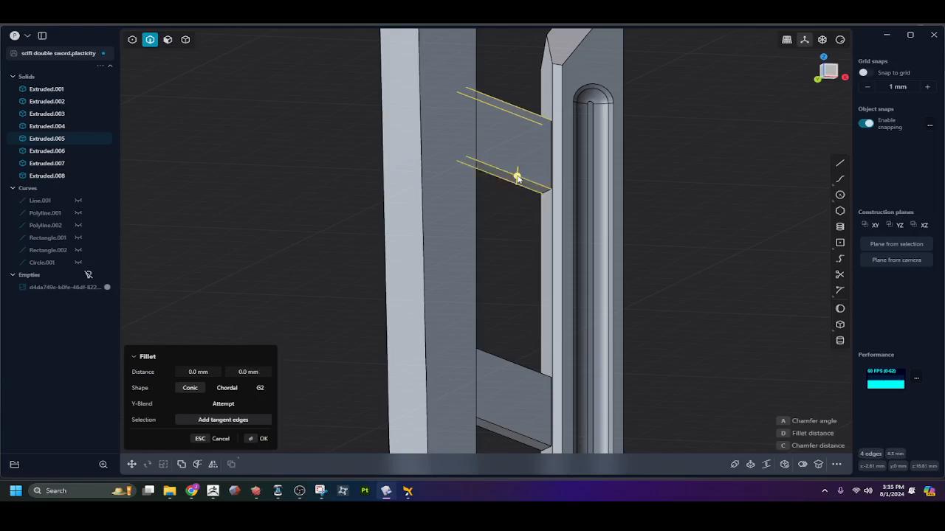
drag(516, 177, 518, 178)
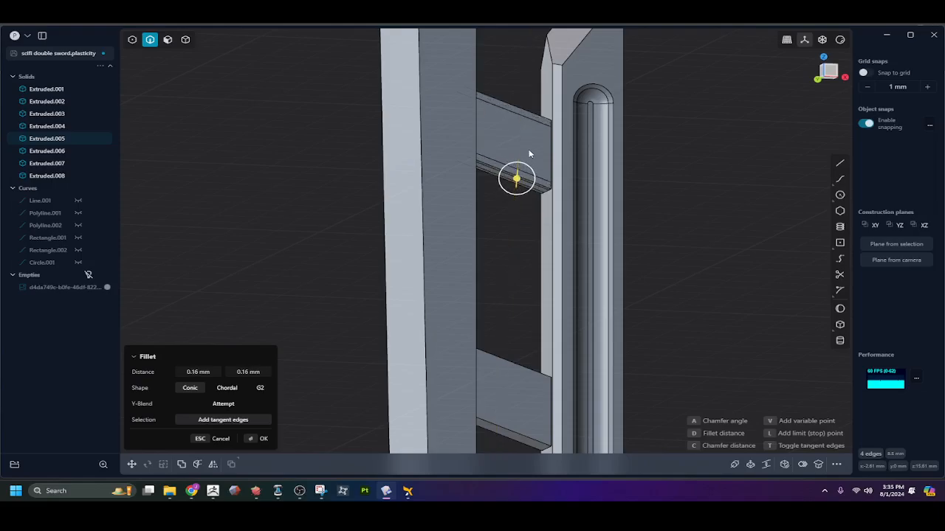
middle_drag(529, 154, 457, 199)
key(Return)
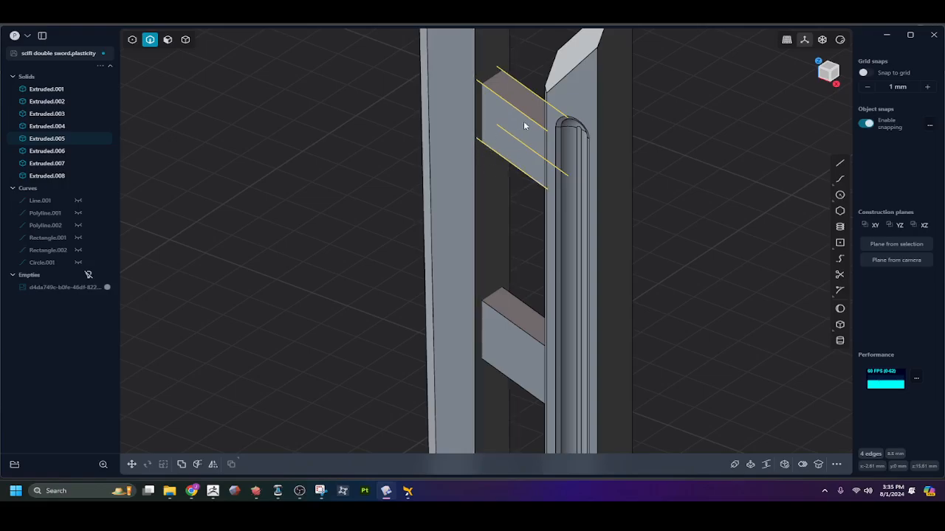
key(f)
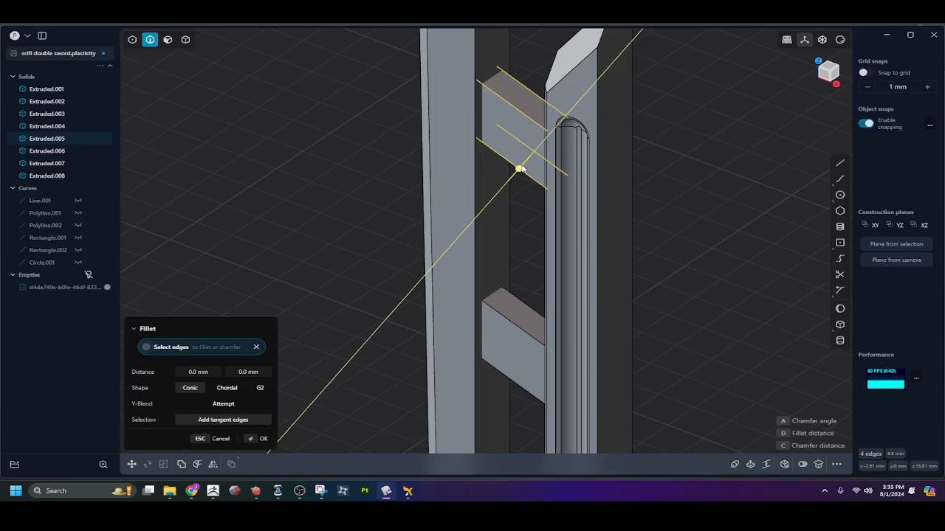
drag(520, 169, 520, 172)
key(Escape)
Delete the duplicate solid Extruded.005 that overlaps the uppermost connector
click(526, 207)
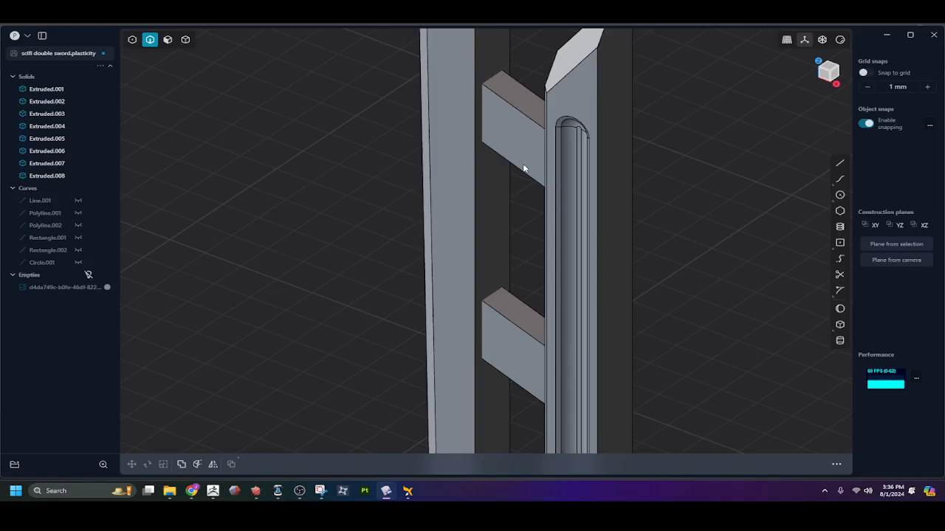
click(519, 144)
key(Delete)
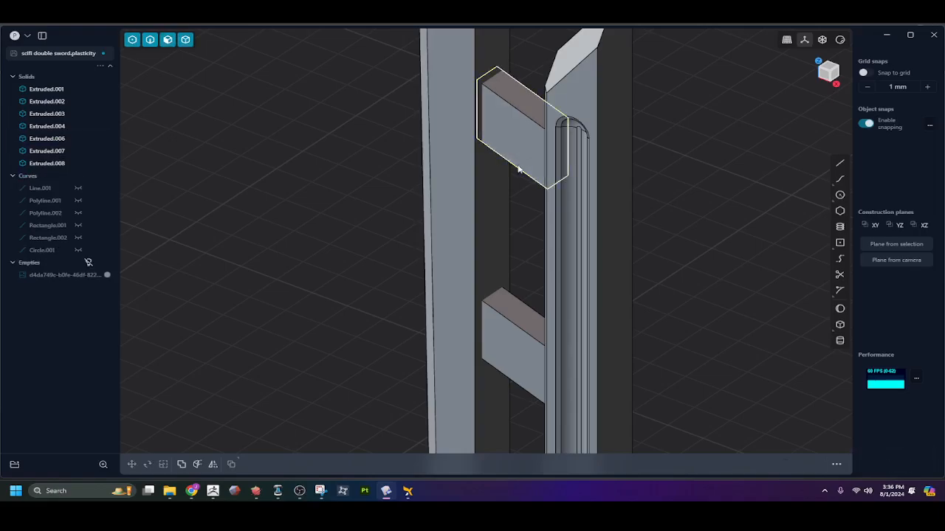
Select the four long edges of the remaining uppermost connector and chamfer them together
key(2)
click(528, 120)
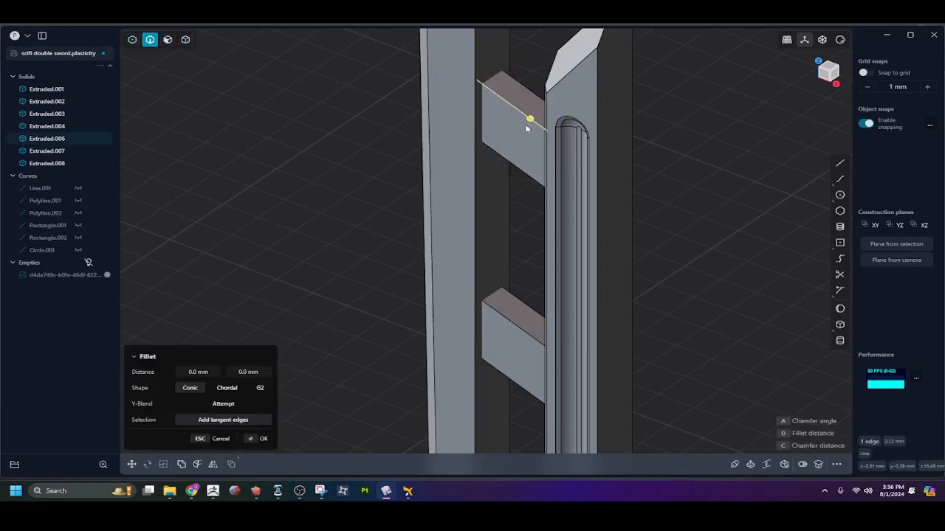
shift+click(535, 93)
click(525, 114)
shift+click(531, 92)
click(514, 161)
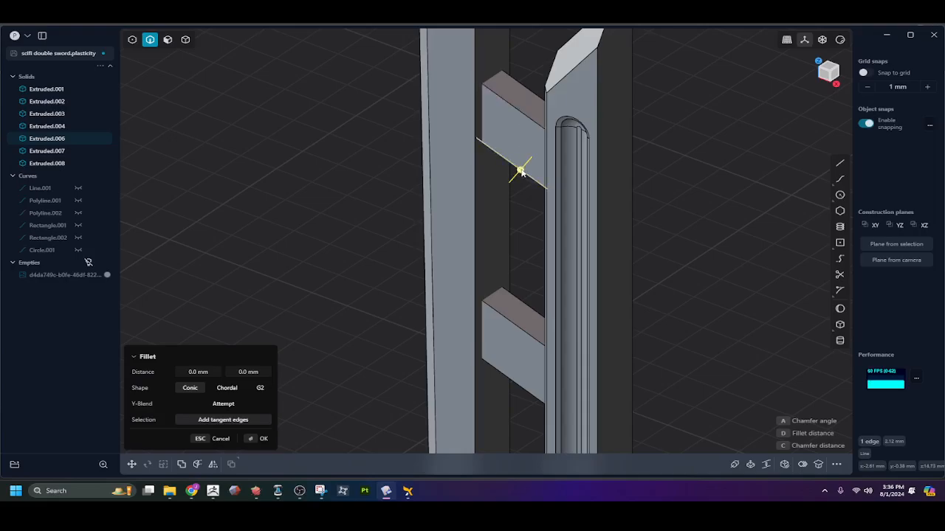
middle_drag(510, 211, 549, 106)
shift+click(547, 83)
shift+click(554, 67)
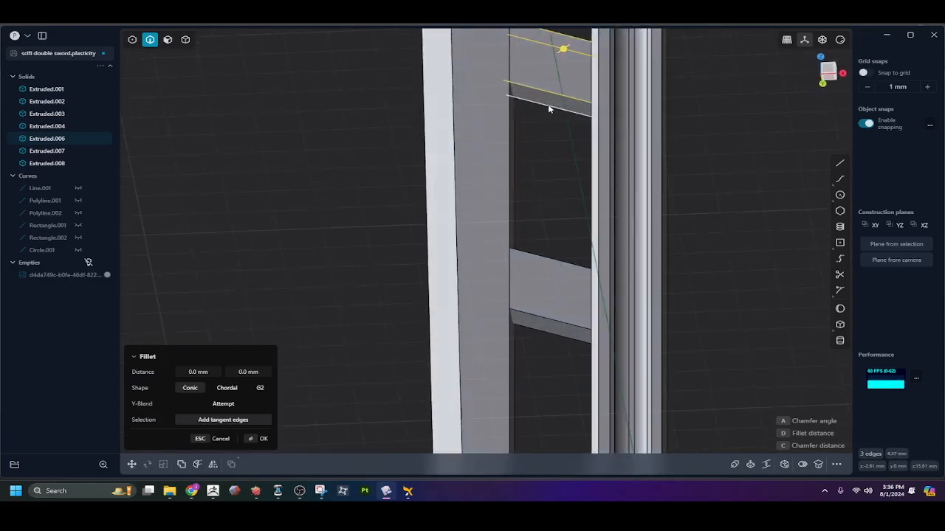
drag(549, 106, 549, 100)
middle_drag(549, 101, 527, 256)
key(Return)
Delete the middle connector between the two blades
scroll(527, 259, down, 3)
key(4)
click(530, 300)
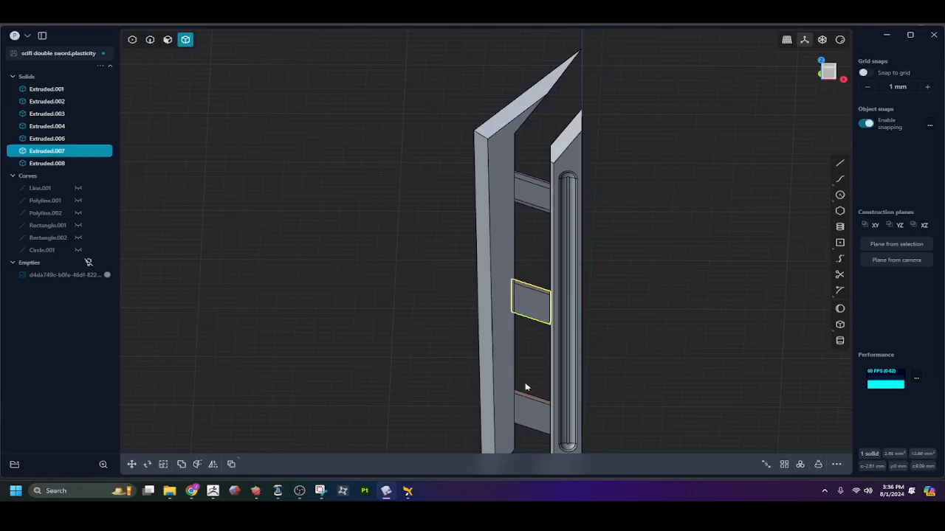
key(Delete)
Draw a small upright rectangle on the front face of the uppermost connector, in the Front view
click(530, 201)
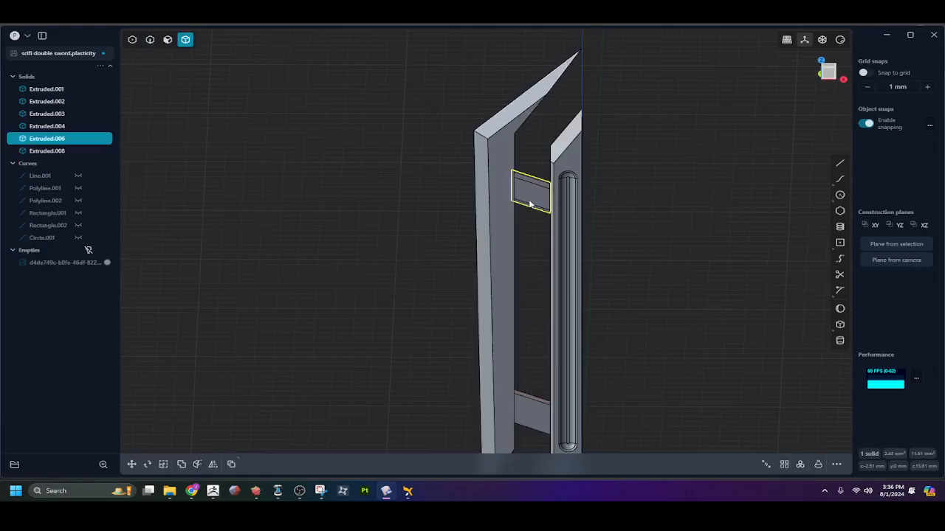
scroll(531, 199, up, 5)
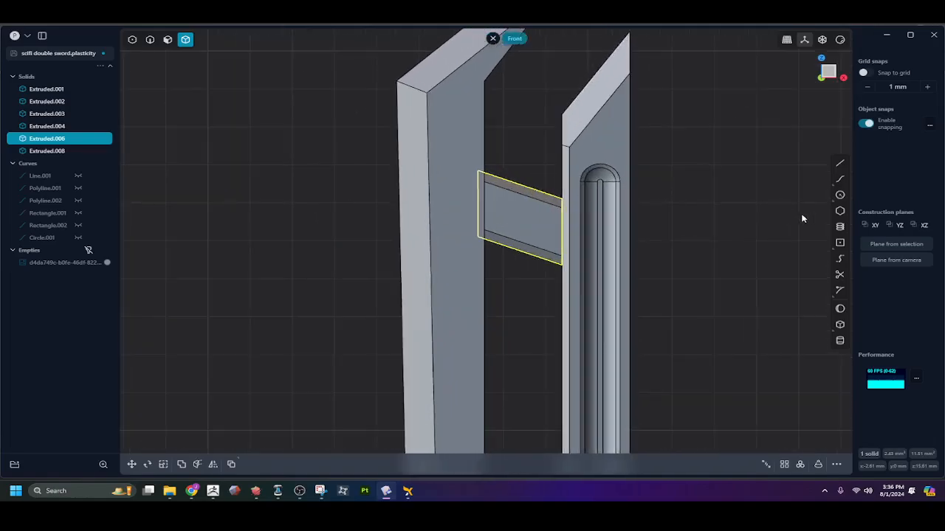
click(840, 243)
click(519, 218)
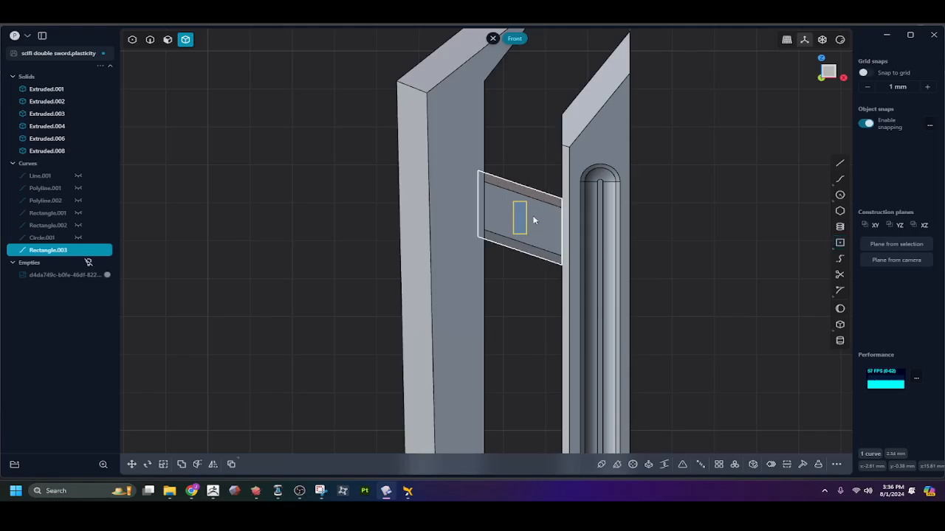
Fillet the corners of the small rectangle on the connector until its ends form a rounded slot
scroll(526, 233, up, 5)
key(f)
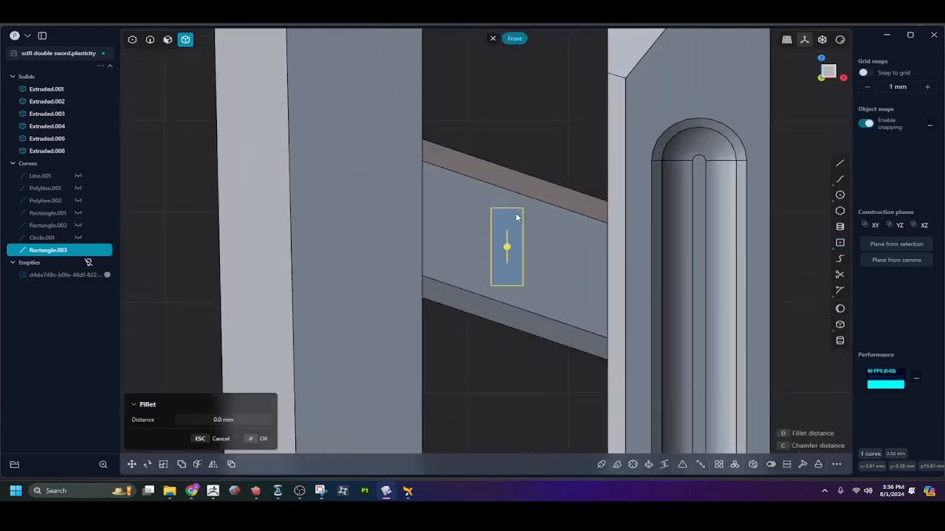
drag(506, 256, 508, 237)
key(Return)
Try to extrude the rounded slot region on the uppermost connector
click(519, 256)
scroll(519, 276, down, 4)
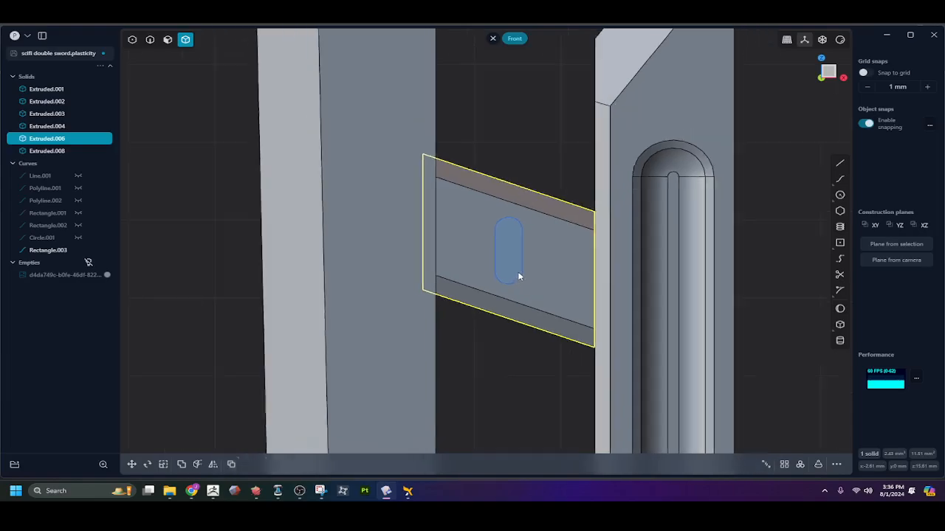
key(3)
click(522, 273)
key(e)
key(Escape)
click(520, 256)
key(e)
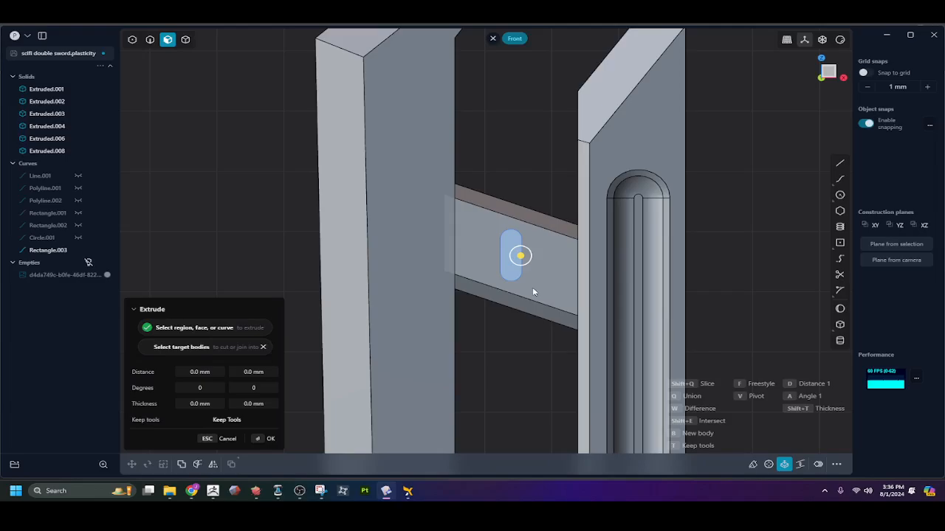
key(2)
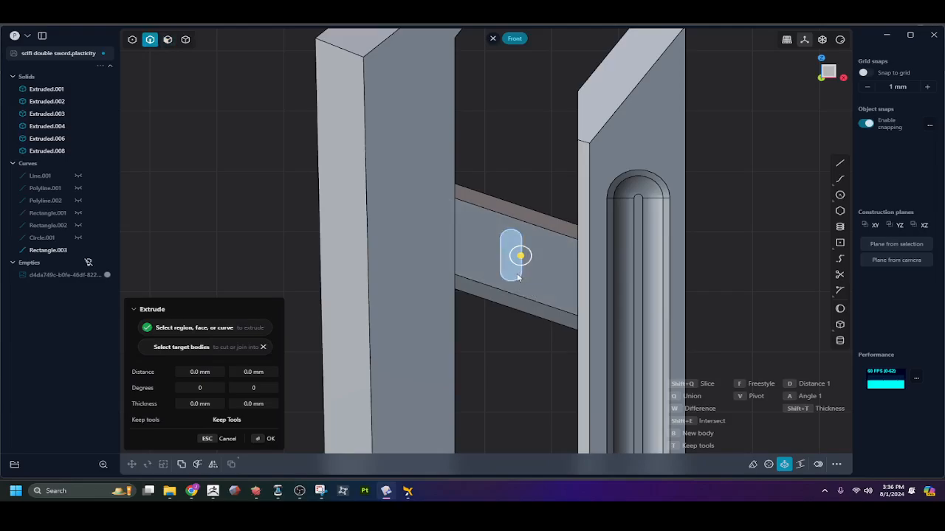
Try moving the slot curve on the connector by about -0.49 mm in X and 0.2 mm in Z
click(518, 277)
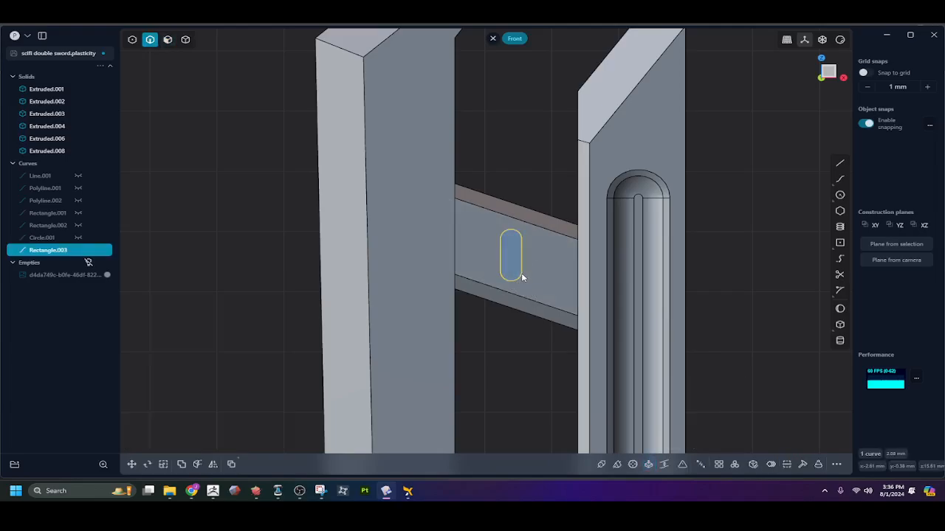
key(g)
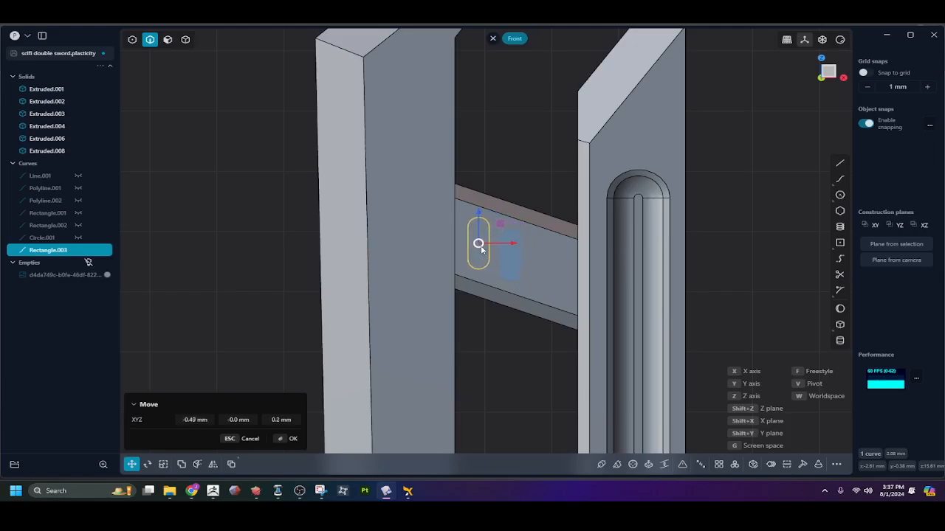
key(Escape)
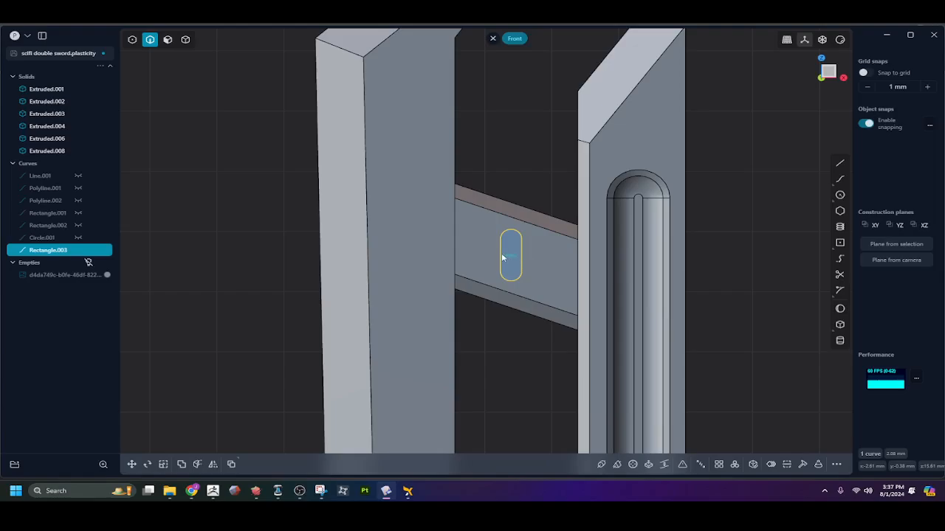
key(Escape)
click(509, 258)
key(g)
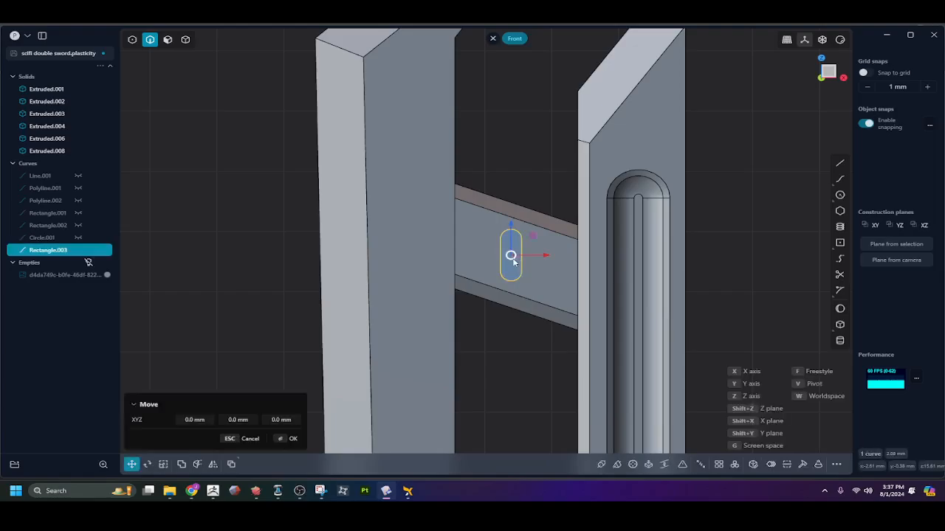
key(Escape)
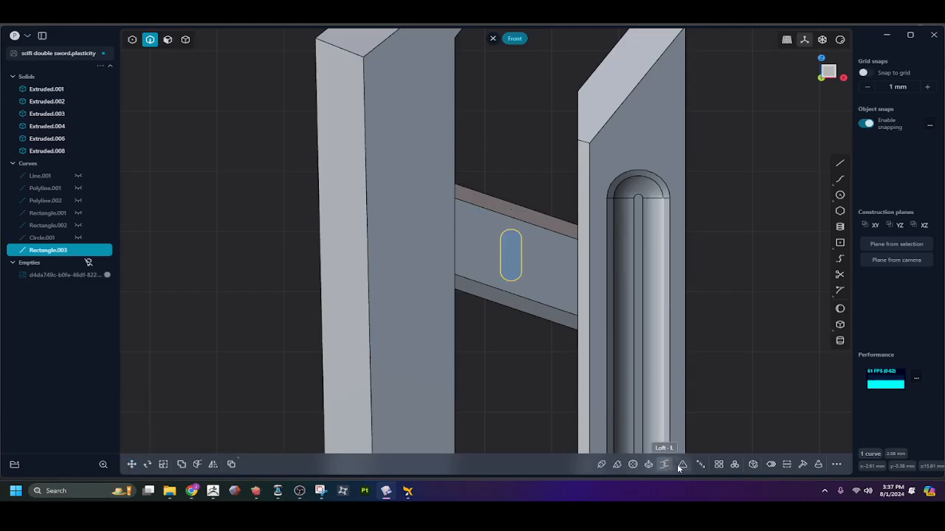
Try a rectangular array of 3 slot curves along the connector with a first distance of about 0.84 mm
click(719, 465)
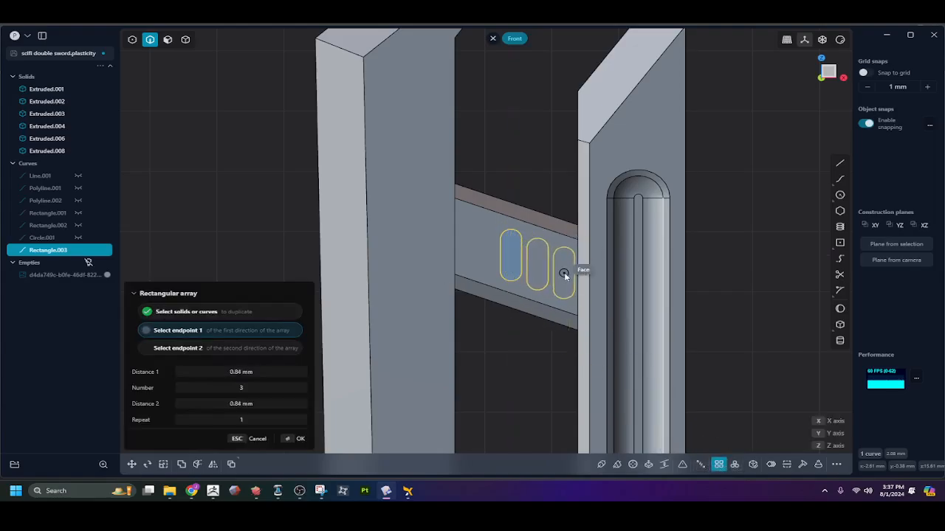
drag(245, 388, 230, 388)
key(Escape)
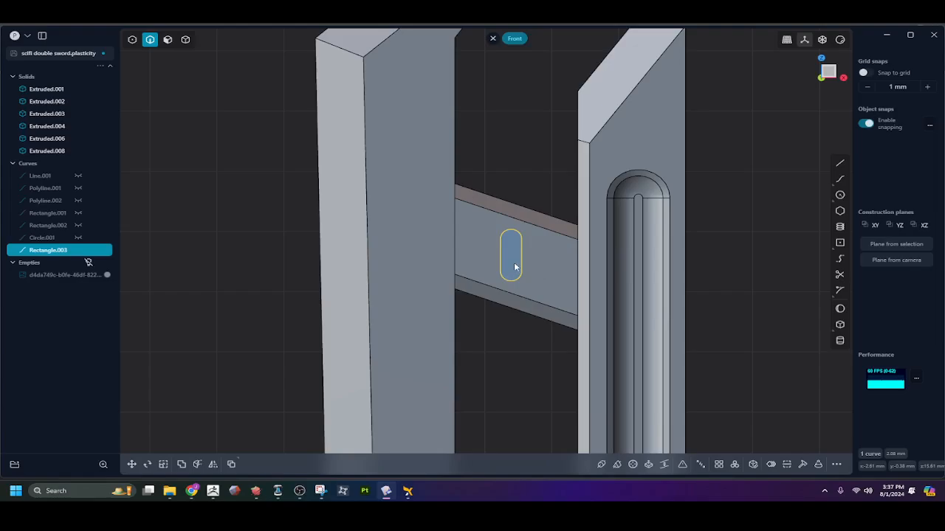
Try duplicating the connector's slot curve and moving the copy about 0.49 mm in X and -0.86 mm in Z
key(ctrl+d)
drag(545, 256, 558, 319)
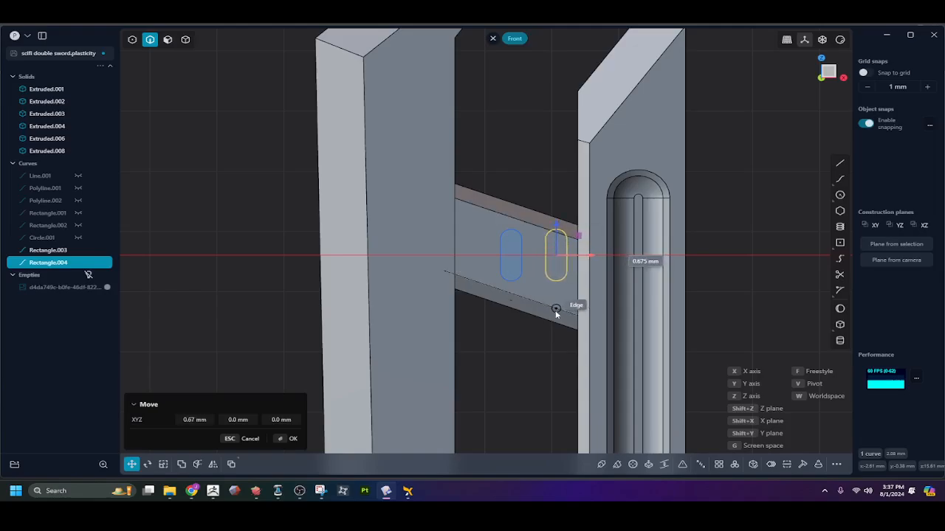
key(Escape)
key(g)
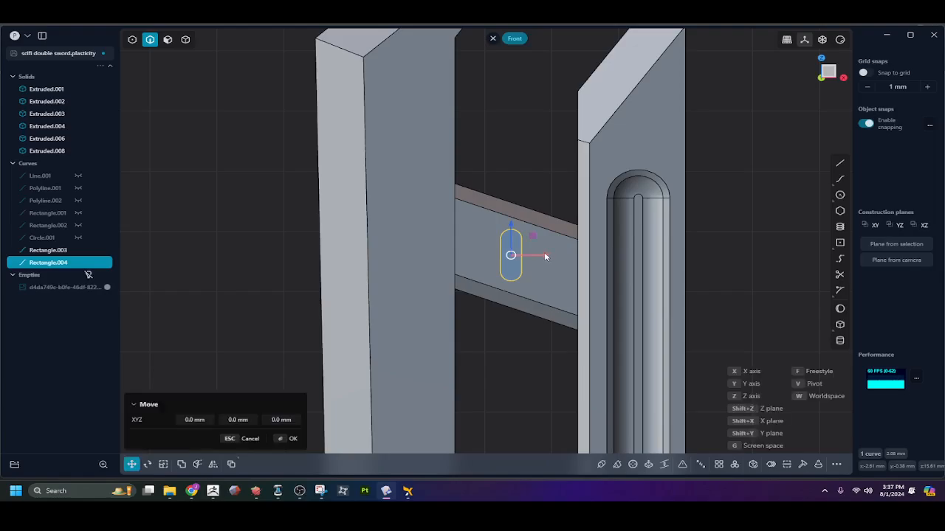
key(x)
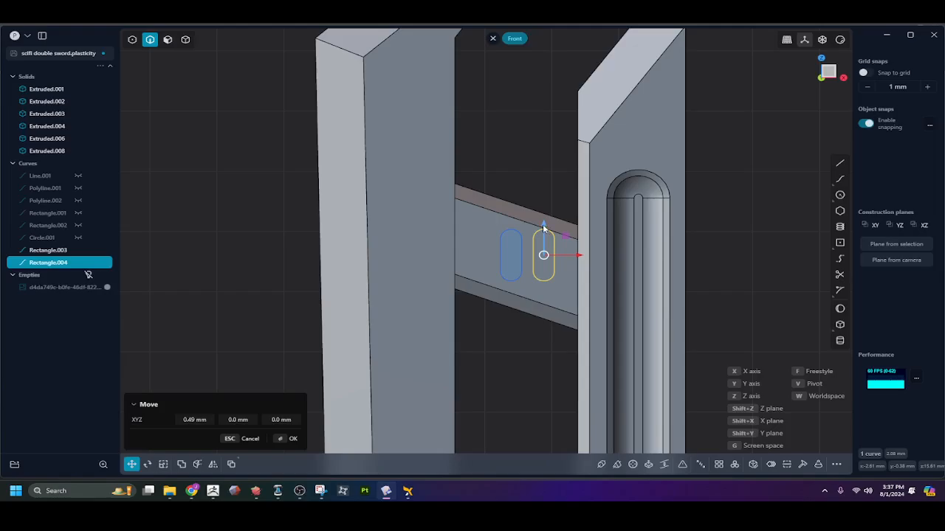
key(z)
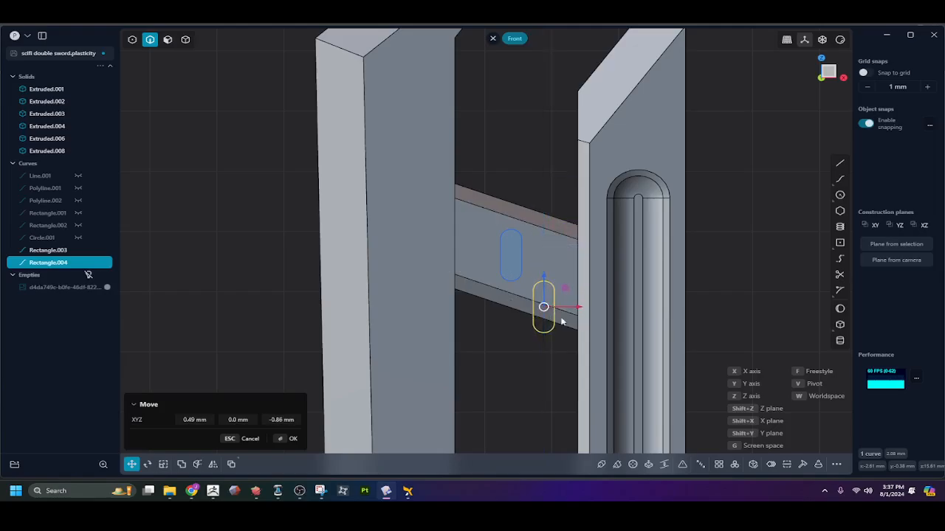
key(Escape)
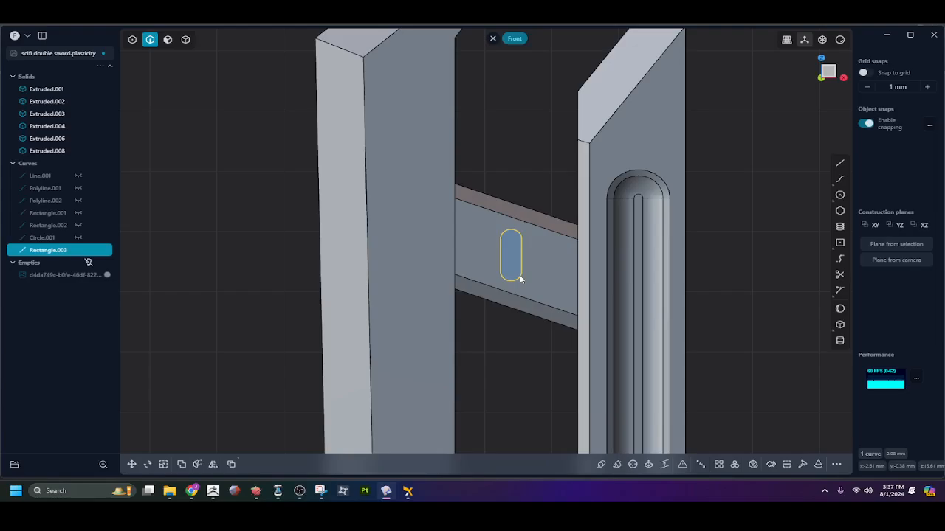
Try to split the connector's front face with a horizontal cut through the center of the slot
scroll(525, 274, down, 3)
scroll(523, 269, down, 4)
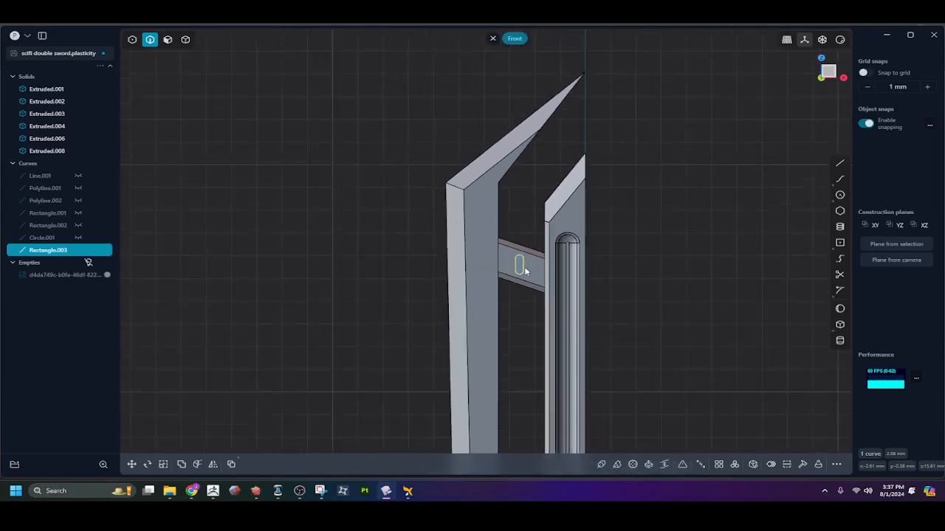
scroll(519, 267, up, 3)
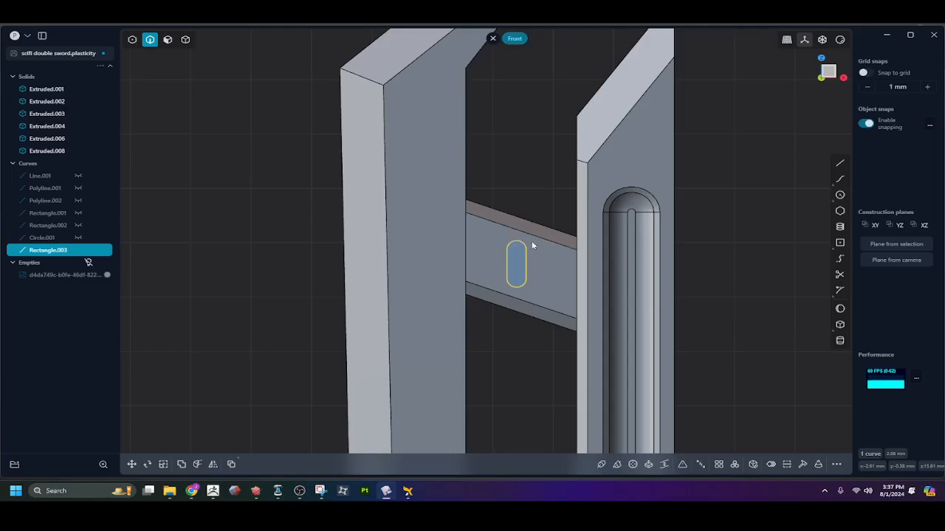
click(546, 252)
key(o)
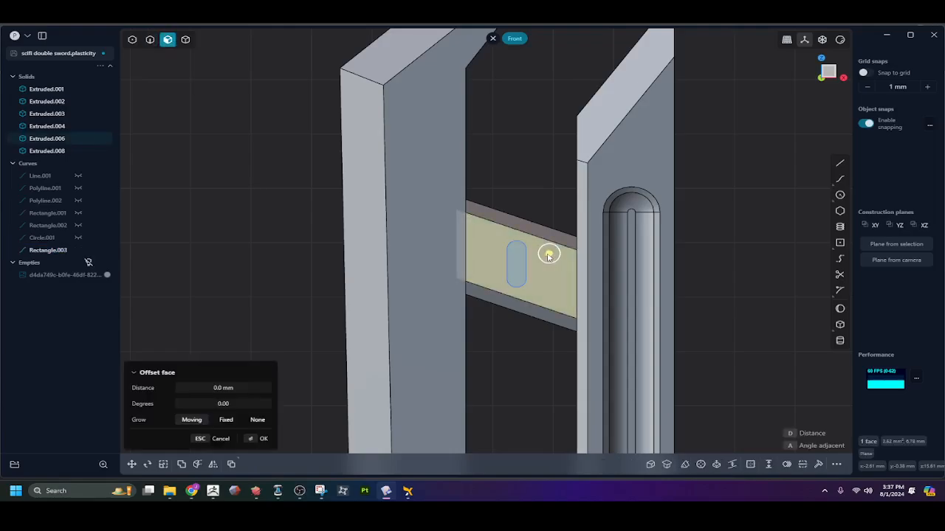
key(ctrl+r)
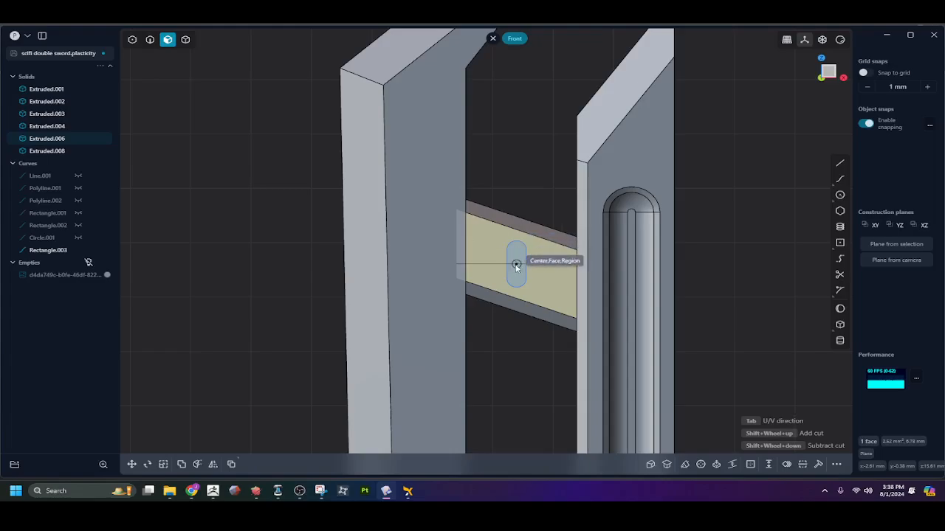
click(516, 267)
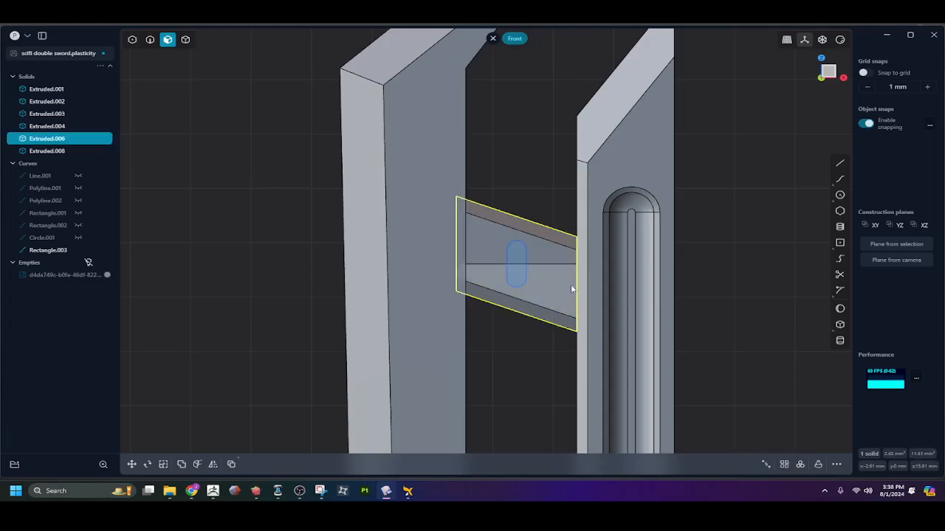
Try duplicating the slot curve with an offset of about 0.67 mm in X and -0.33 mm in Z, and undo the connector face cut
click(526, 263)
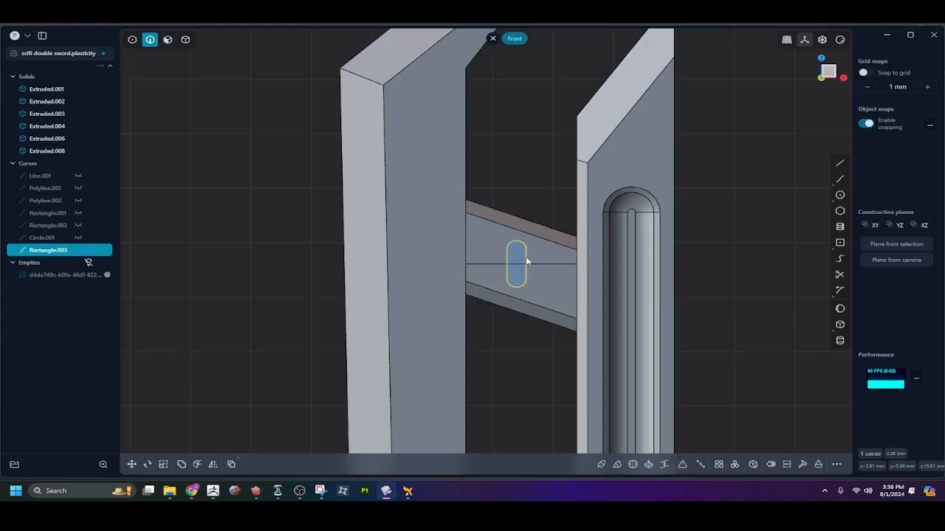
key(ctrl+d)
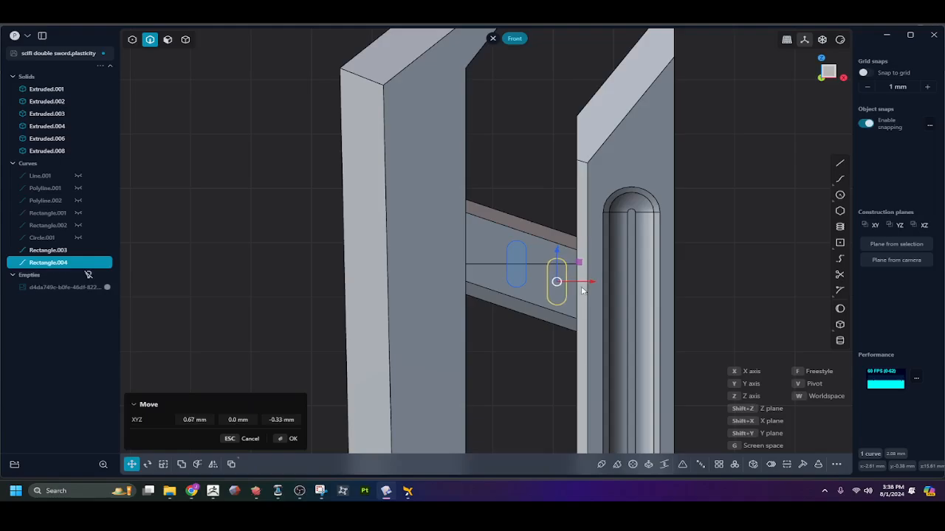
key(Escape)
click(560, 292)
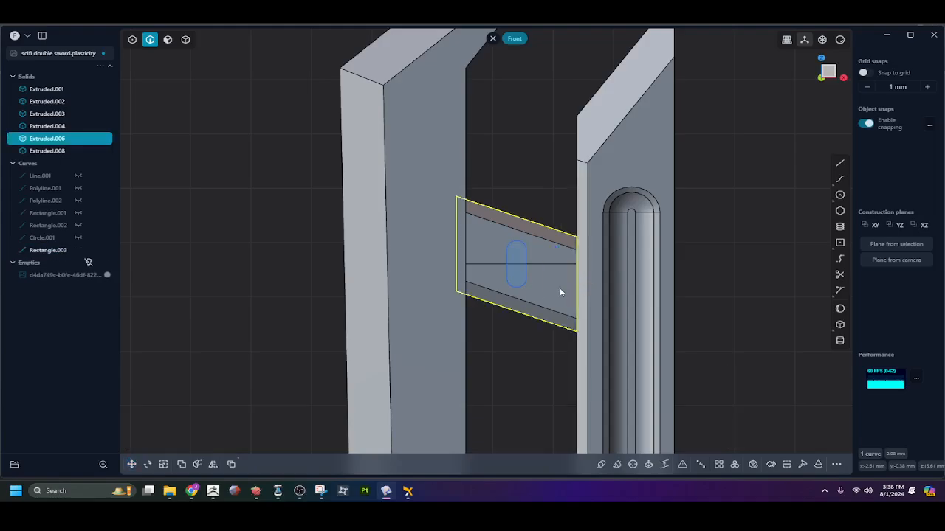
click(561, 292)
key(o)
key(Escape)
scroll(511, 326, down, 5)
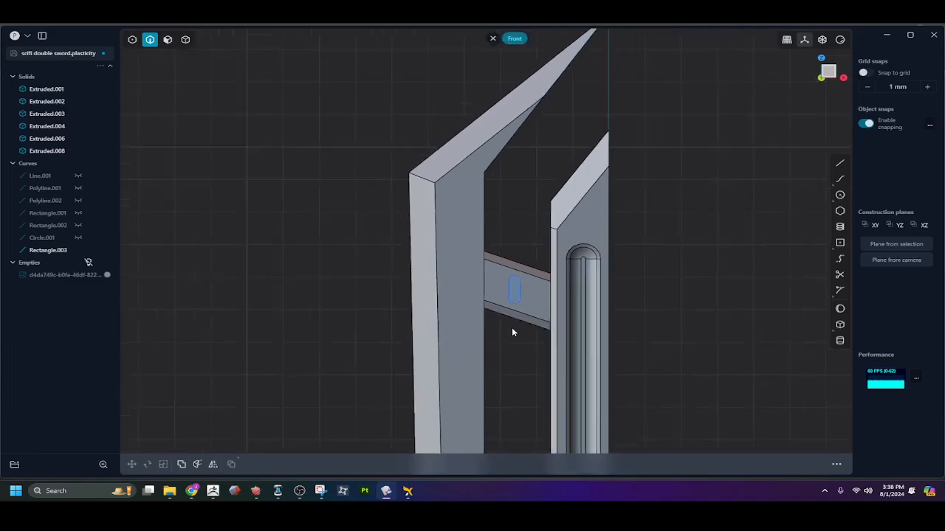
Draw two guide lines from the slot's top midpoint to both sides of the connector, parallel to its sloped upper edge
click(519, 299)
middle_drag(517, 297, 527, 331)
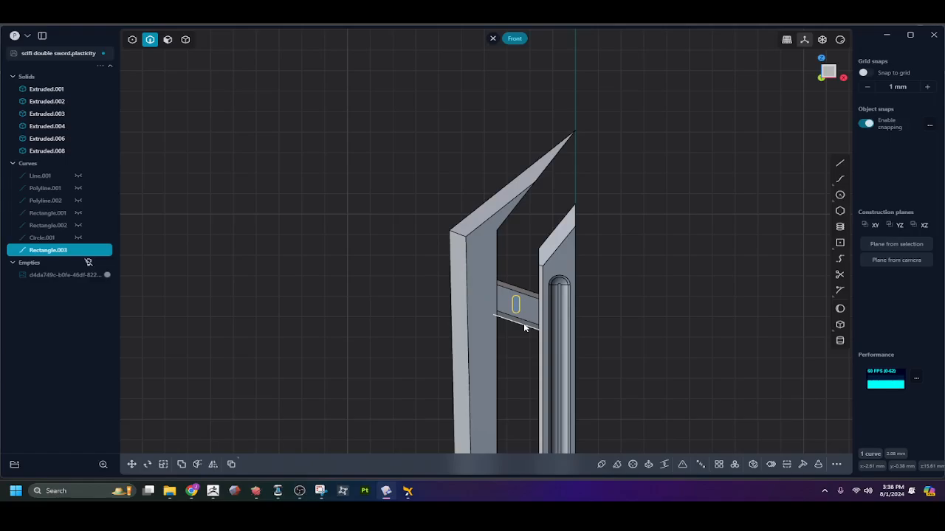
scroll(524, 322, up, 8)
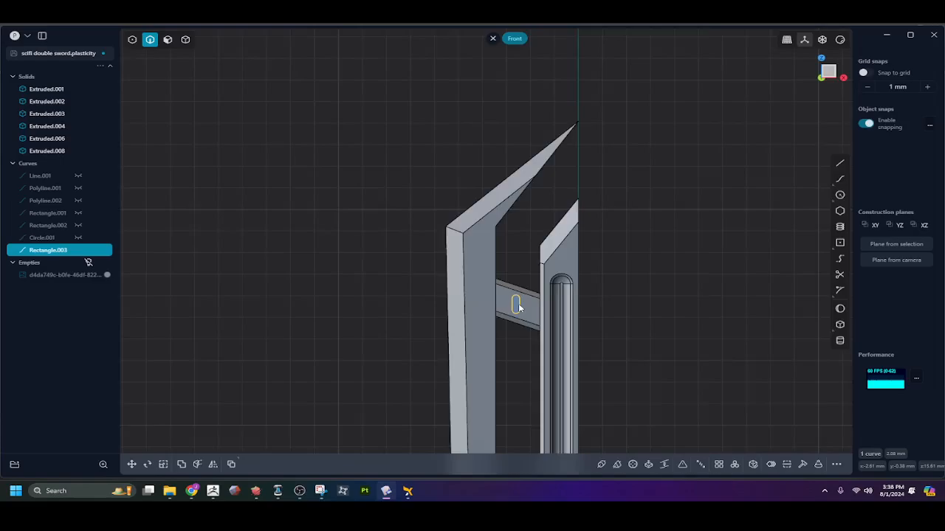
click(518, 284)
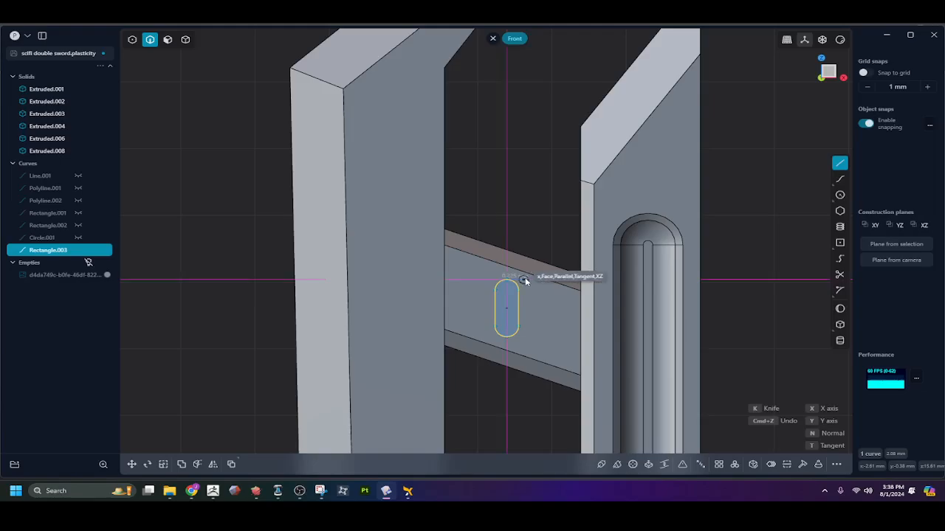
click(580, 305)
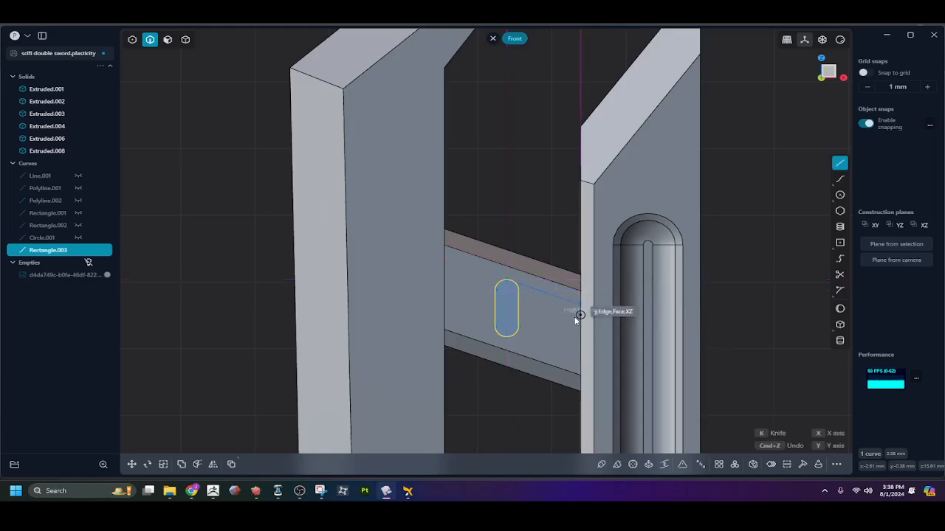
key(l)
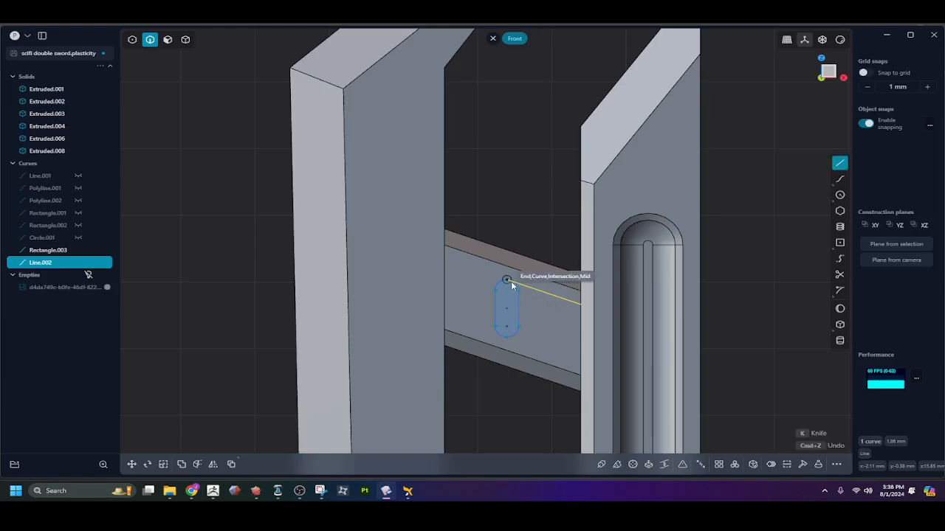
click(445, 260)
Try duplicating the slot curve and moving the copy along the guide line by about -0.58 mm in X and 0.22 mm in Z
click(496, 319)
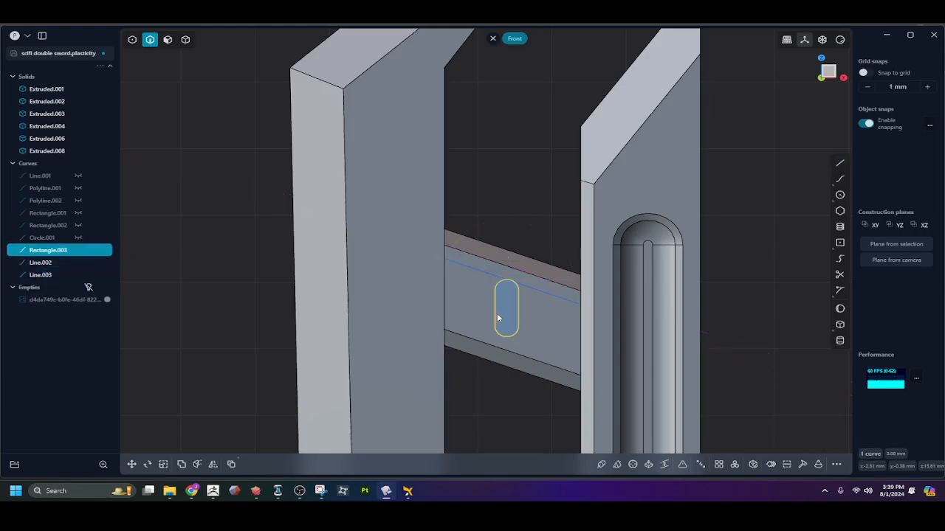
key(ctrl+d)
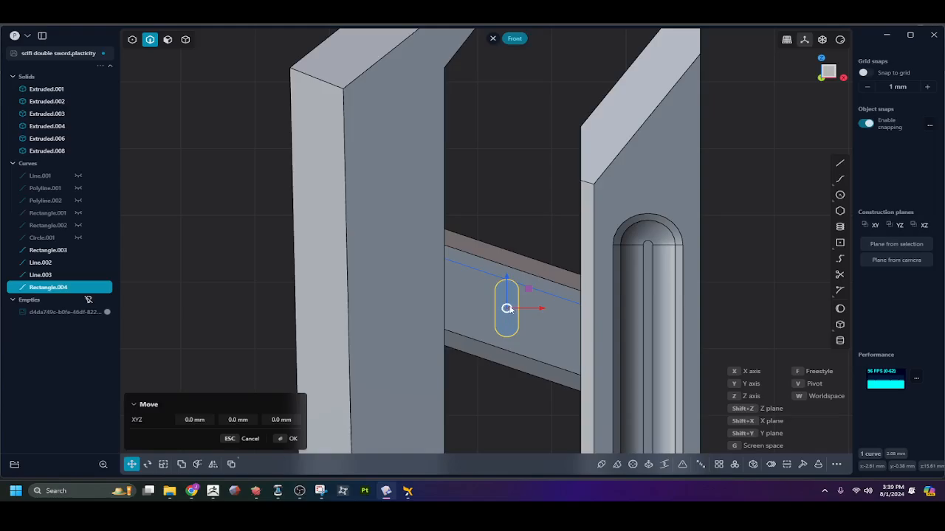
scroll(513, 294, up, 7)
key(Escape)
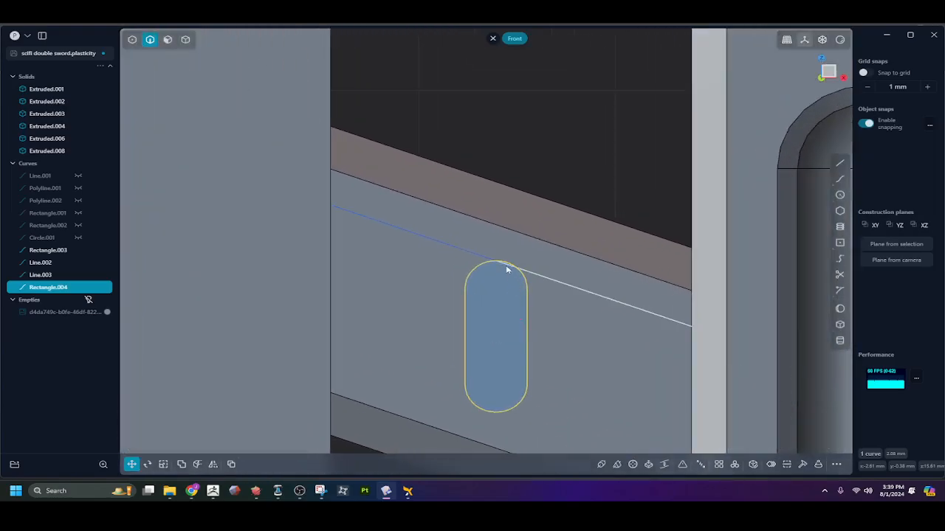
key(g)
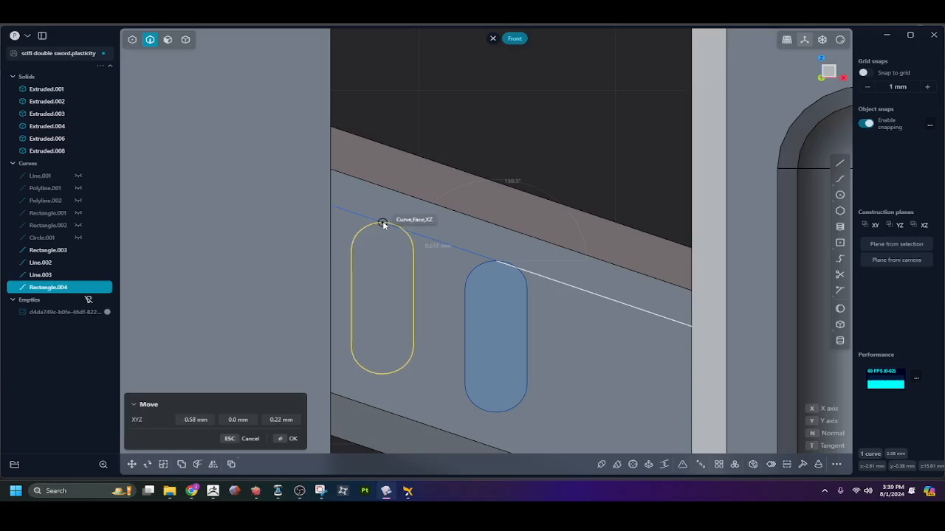
key(Escape)
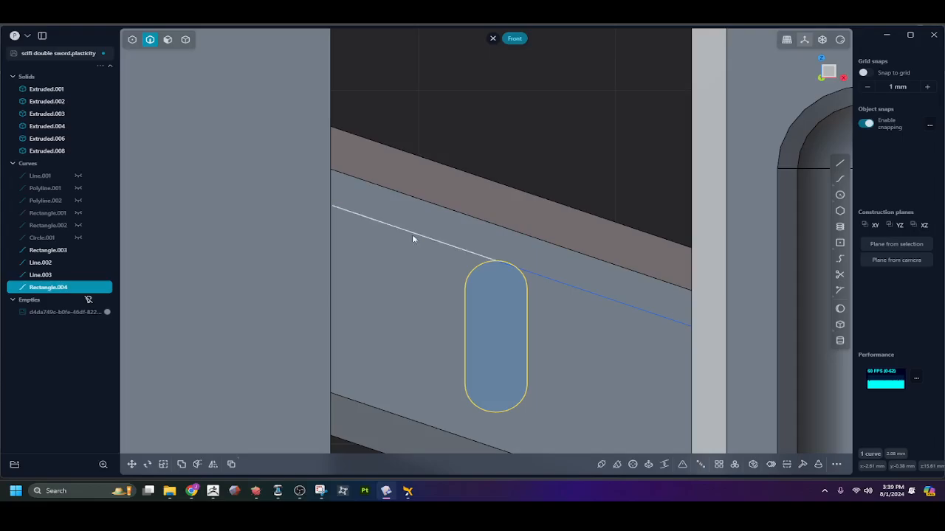
key(ctrl+z)
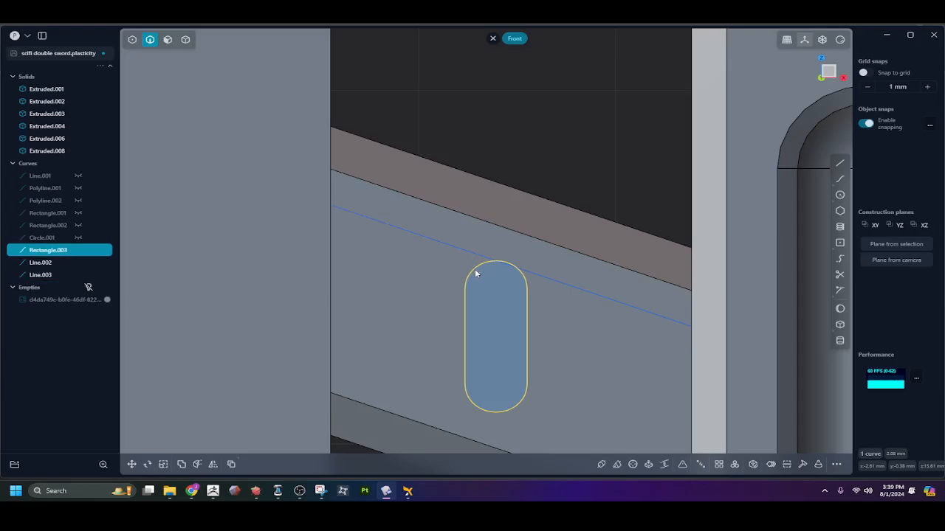
Move the slot curve from its top midpoint up along the guide line toward the outer blade, about -0.55 mm in X and 0.2 mm in Z
key(g)
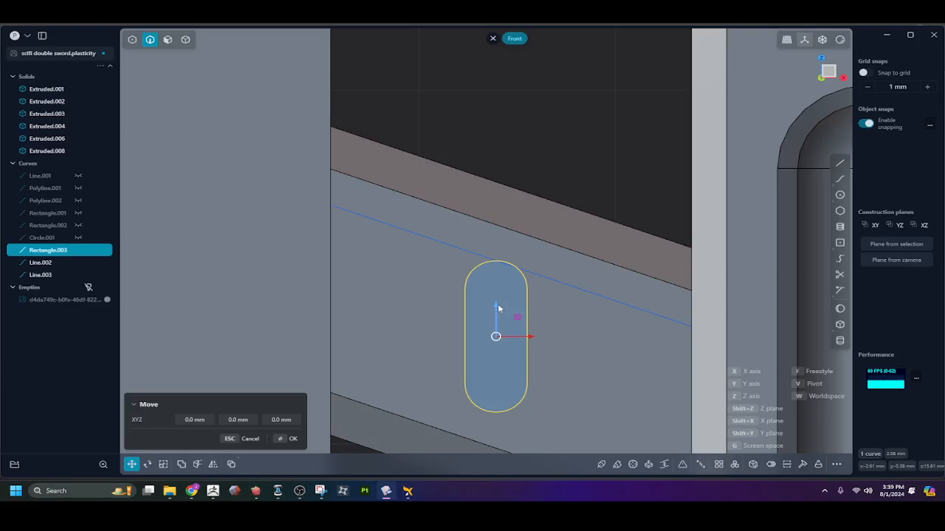
click(502, 262)
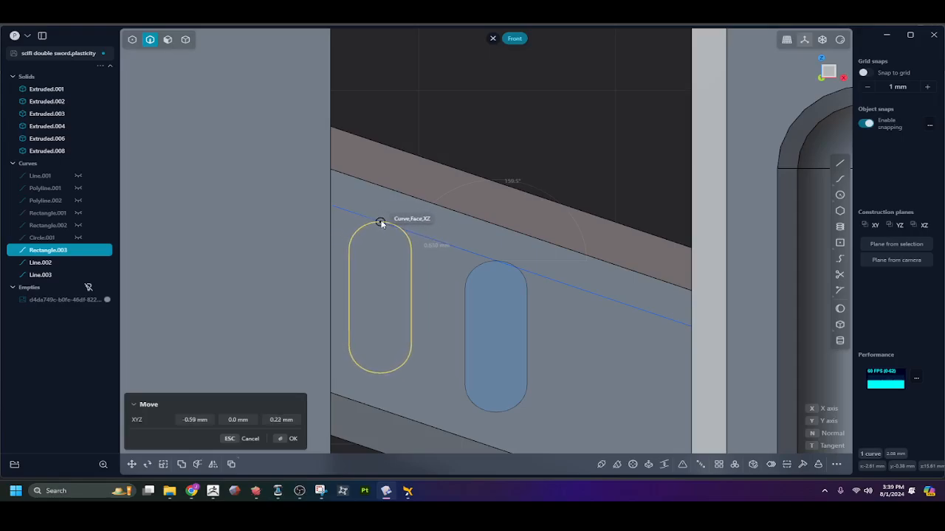
click(386, 222)
right_click(481, 336)
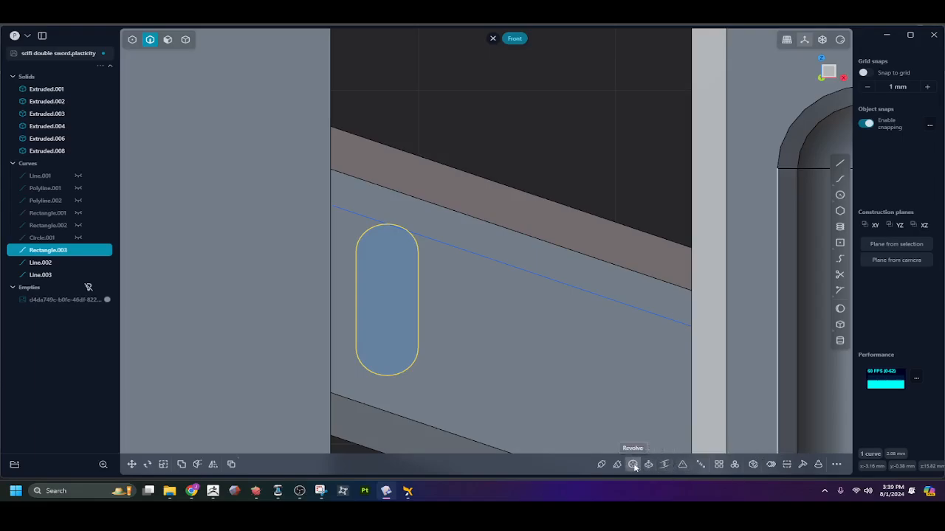
Create a rectangular array of 3 slot curves along the connector's slope with a first distance of about 1.33 mm
click(718, 465)
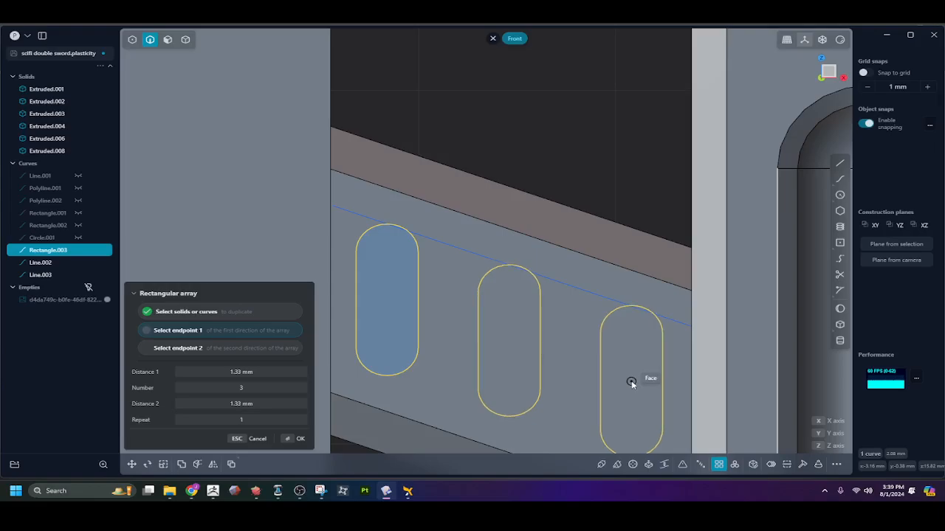
click(631, 383)
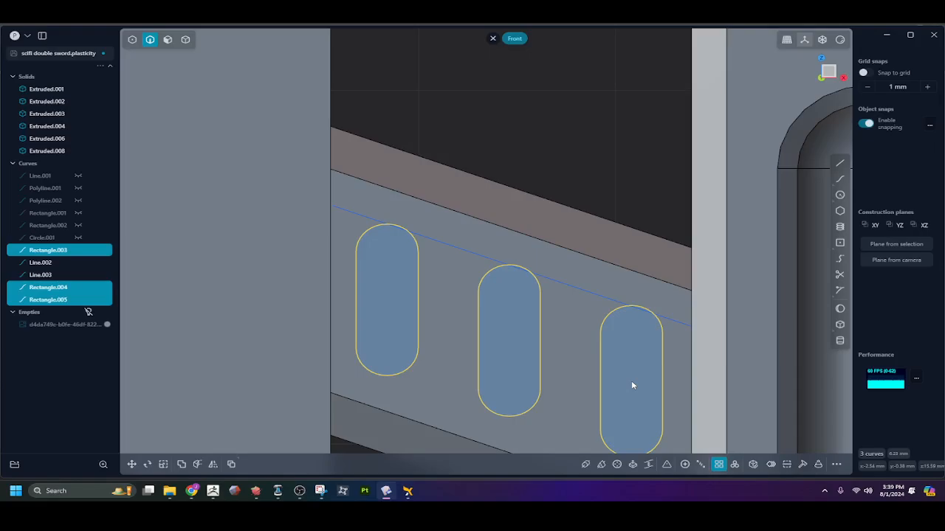
key(Escape)
Nudge the middle slot curve with a freestyle move from its top midpoint onto the guide line
click(503, 271)
key(g)
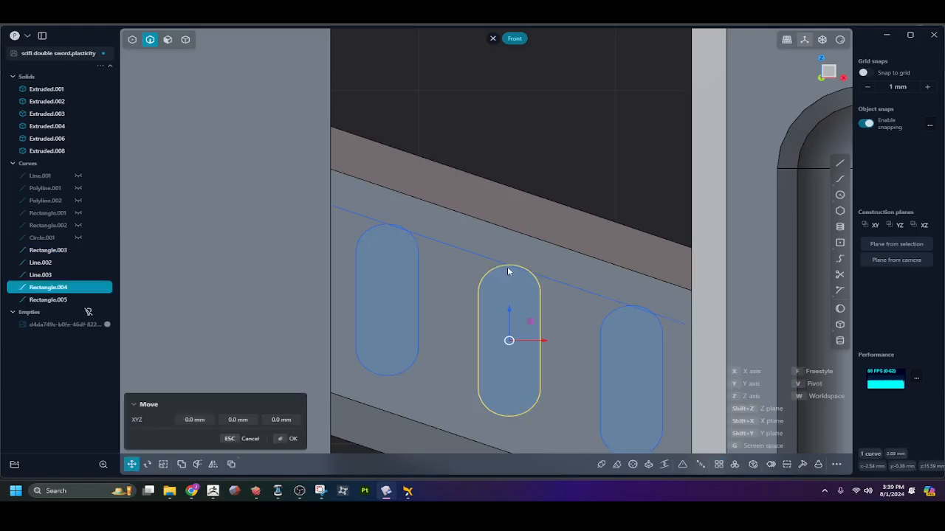
key(f)
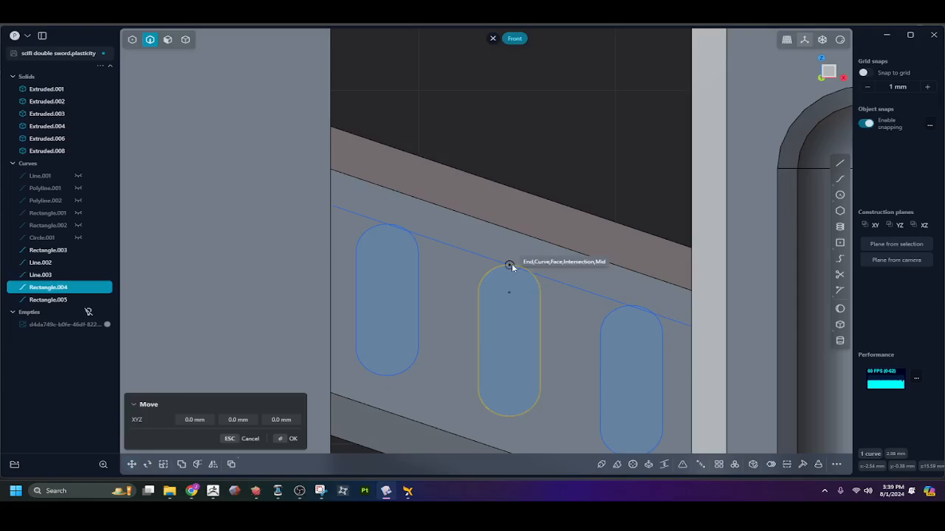
click(511, 264)
click(510, 266)
key(g)
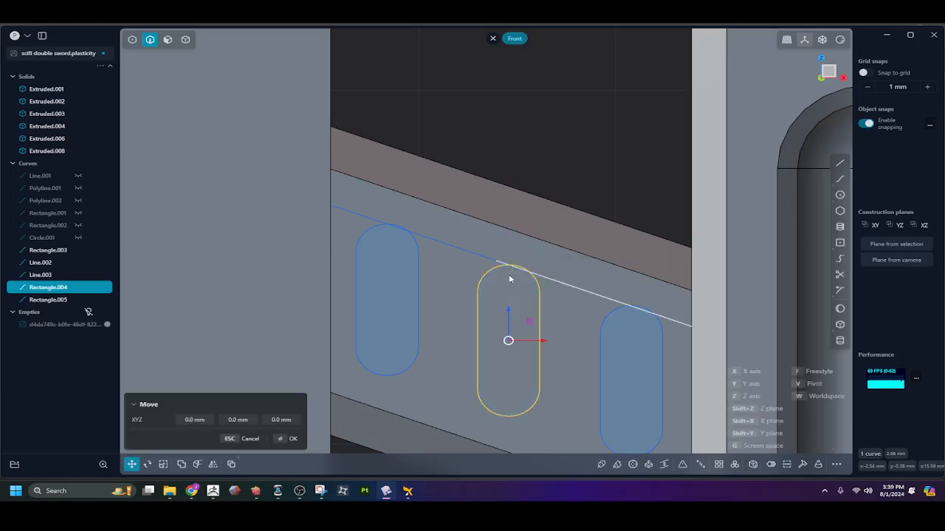
key(Escape)
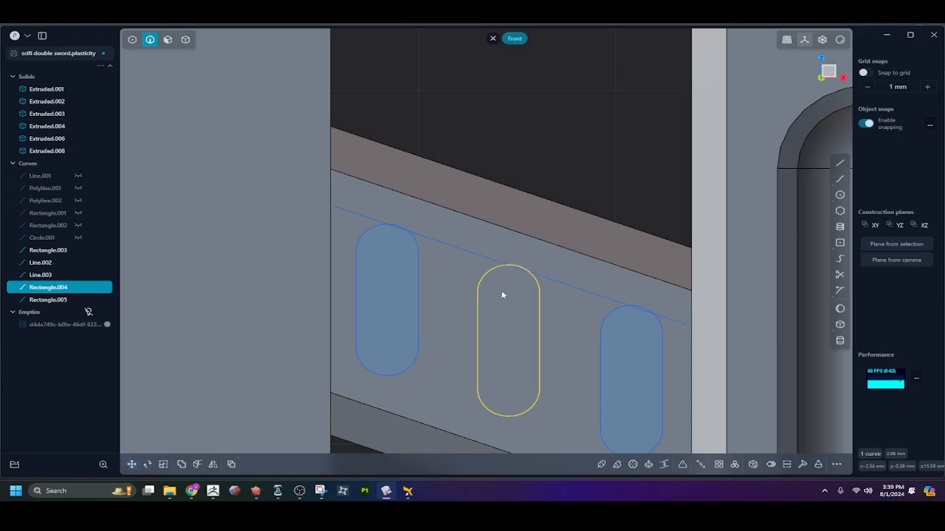
click(500, 294)
click(477, 306)
click(539, 296)
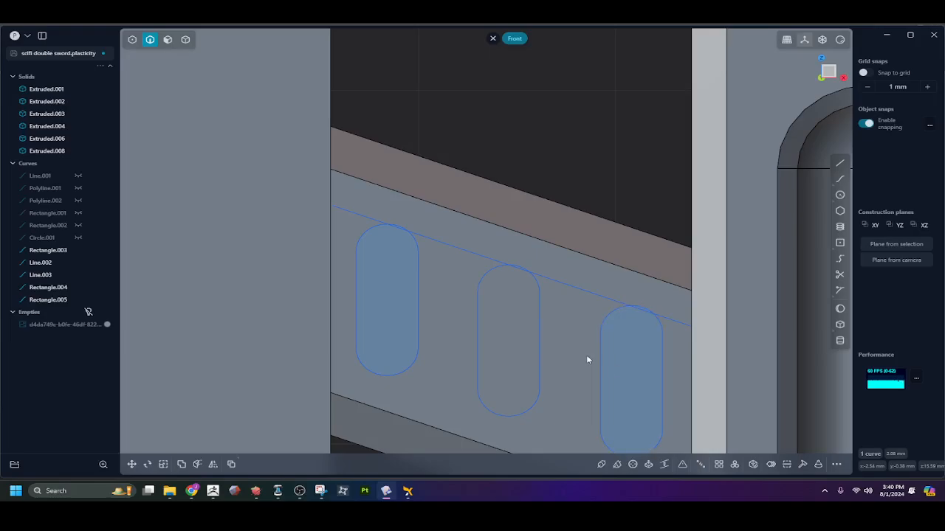
Undo the last nudge of the middle slot curve and realign its top midpoint with the guide line using a freestyle move
key(ctrl+z)
key(ctrl+z)
key(g)
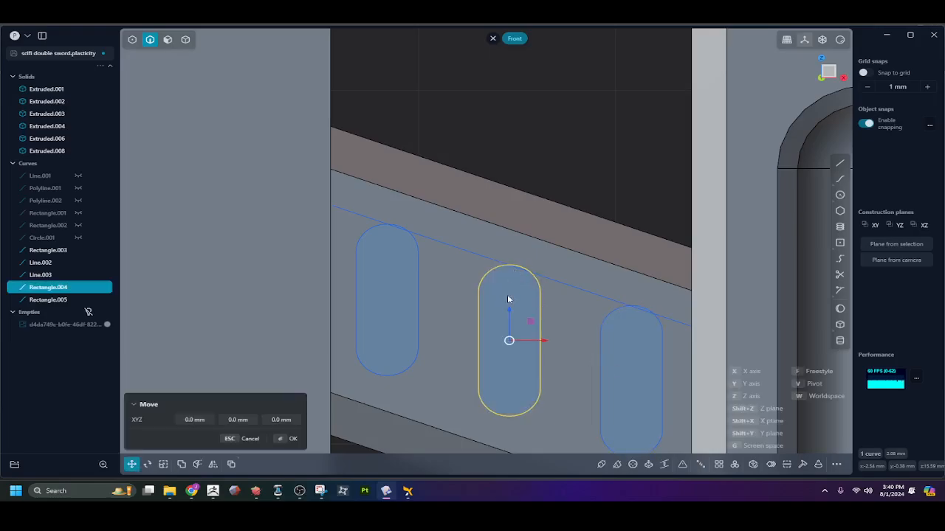
key(f)
click(513, 266)
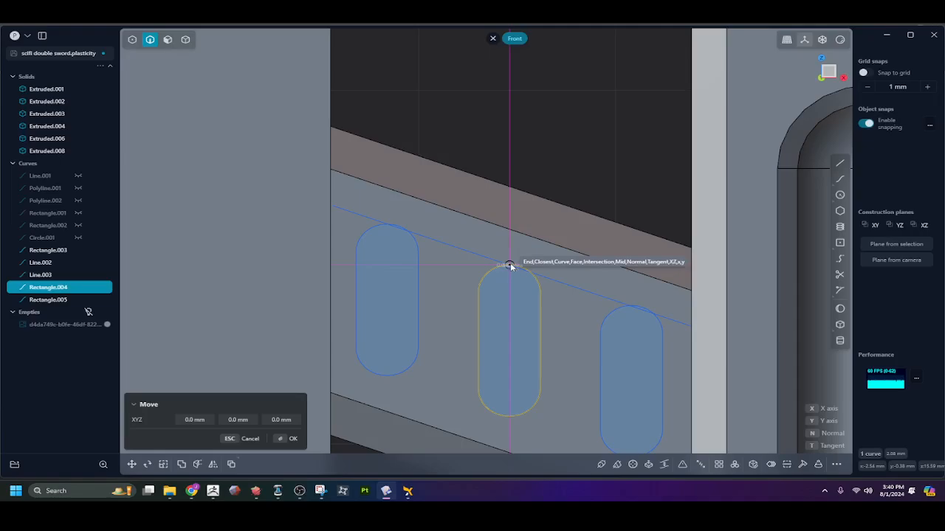
key(Escape)
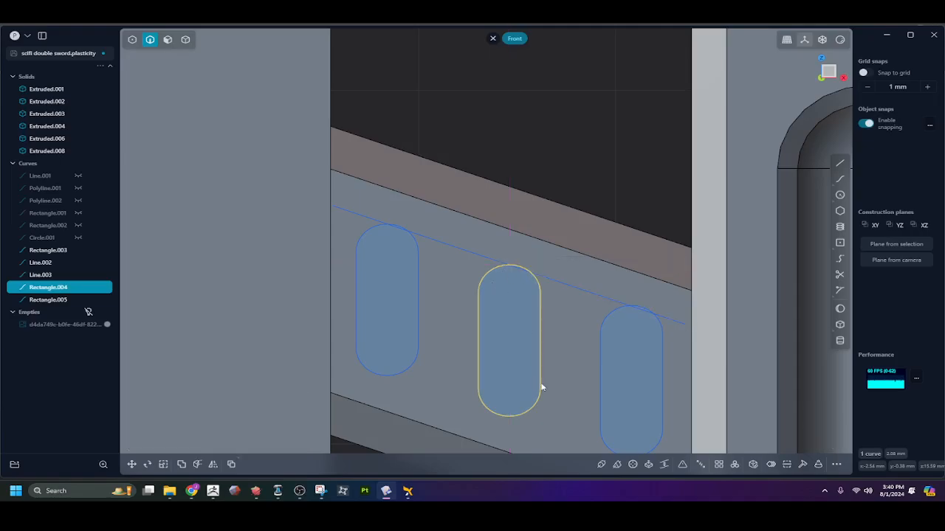
key(g)
key(f)
click(509, 267)
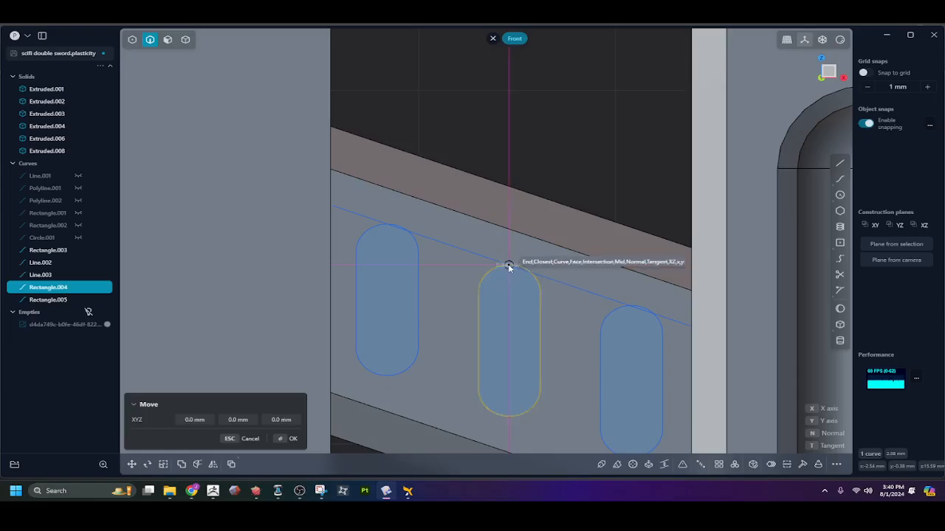
click(508, 270)
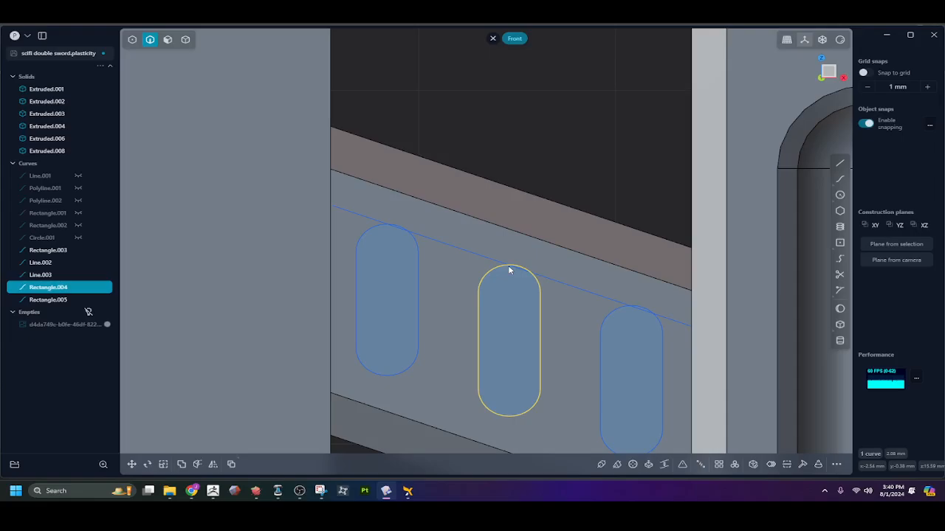
Align the top midpoint of the slot curve nearest the inner blade with the guide line using a freestyle move
click(628, 316)
key(g)
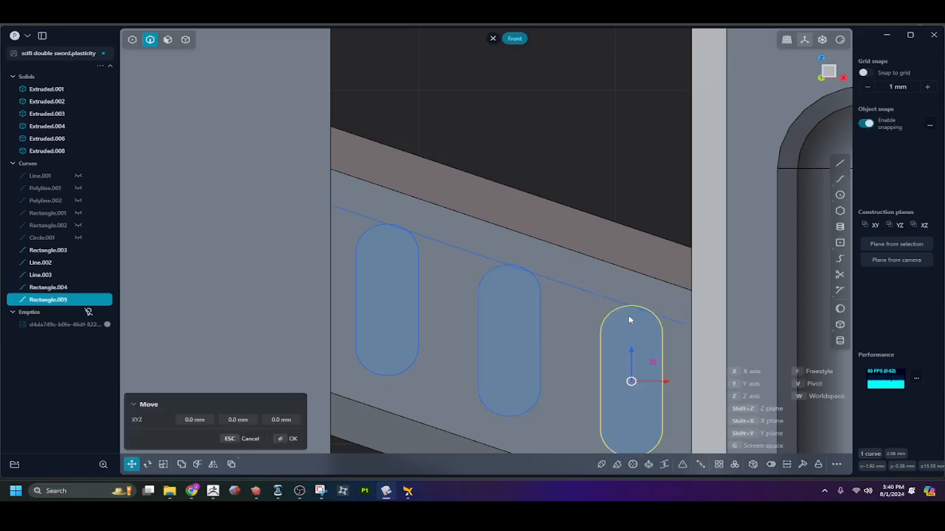
key(f)
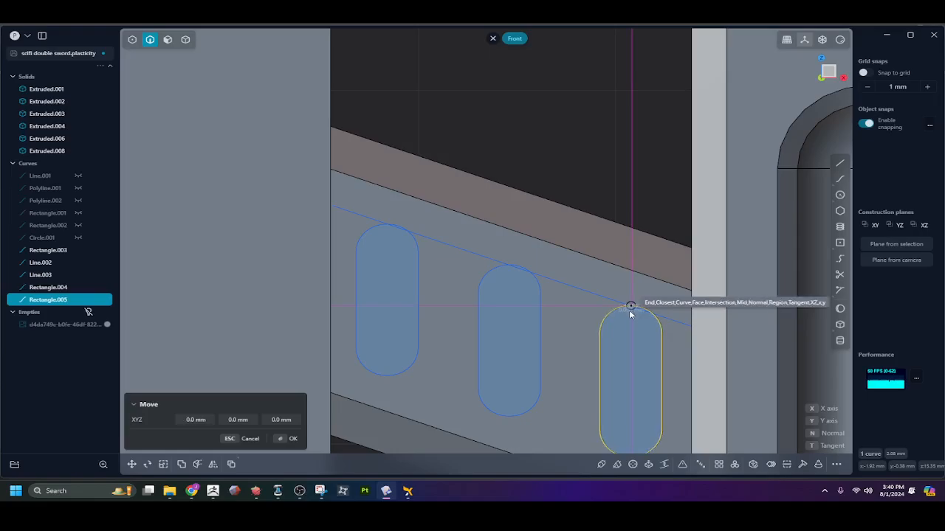
click(631, 312)
right_click(627, 340)
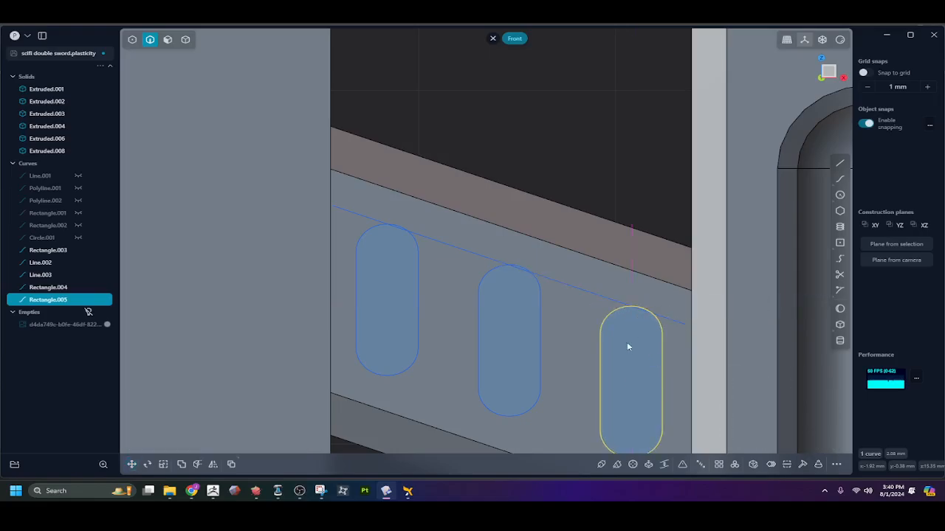
Delete the two guide lines above the slot curves on the upper connector
scroll(608, 359, down, 5)
scroll(569, 355, down, 3)
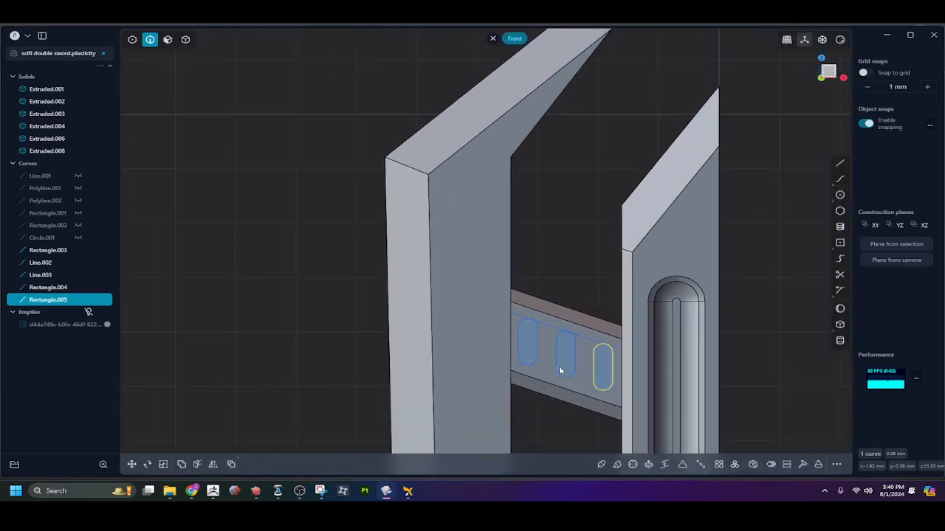
click(583, 337)
key(Delete)
click(552, 329)
key(Delete)
scroll(539, 361, down, 2)
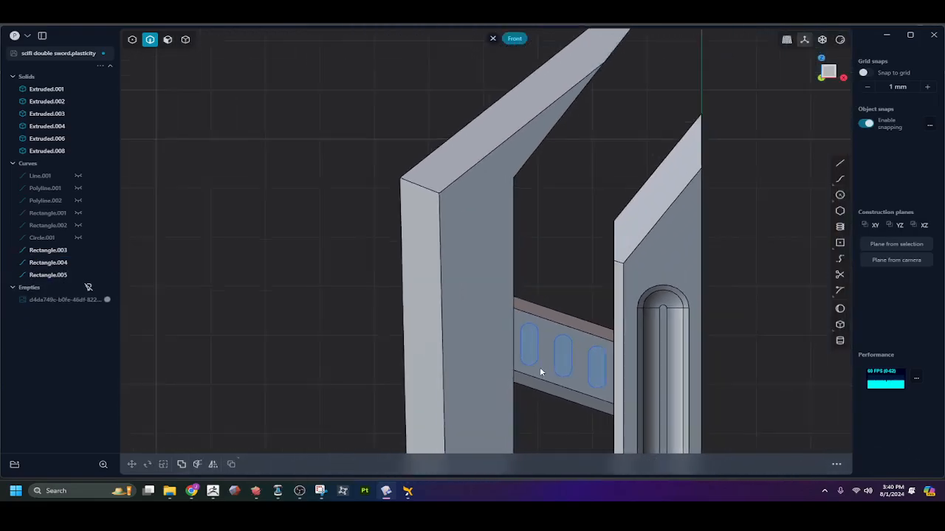
scroll(540, 368, down, 3)
key(e)
click(530, 358)
click(555, 362)
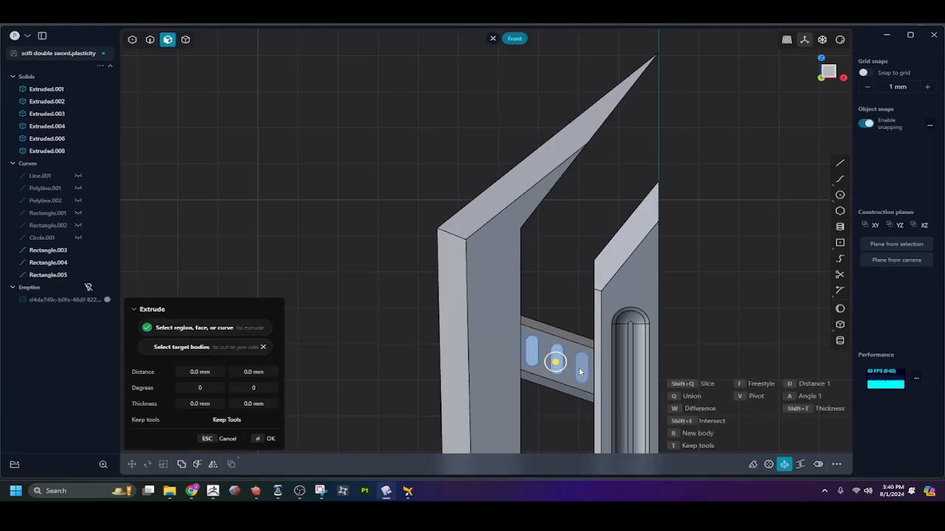
click(580, 371)
middle_drag(581, 371, 592, 385)
drag(572, 382, 543, 403)
middle_drag(541, 403, 727, 422)
key(Escape)
Imprint the three slot curves onto the upper connector body
middle_drag(654, 365, 512, 348)
key(2)
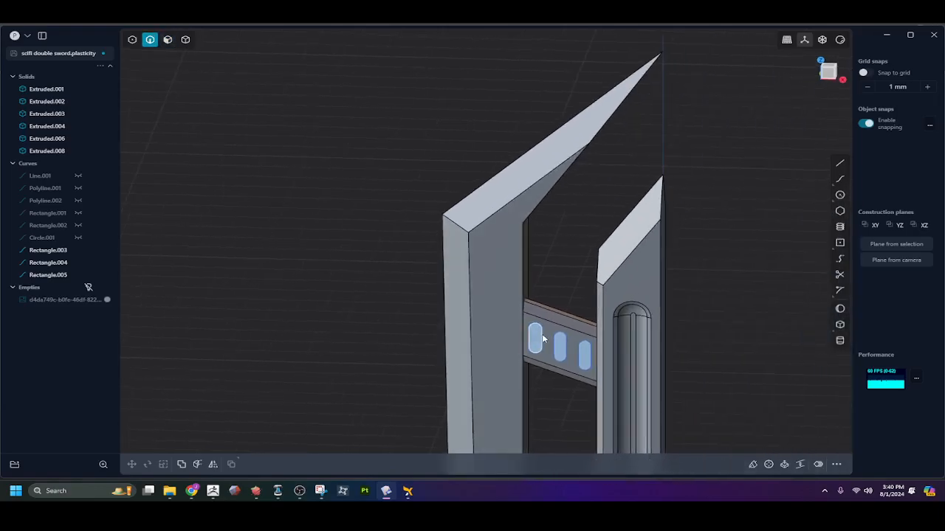
click(537, 339)
click(560, 347)
click(585, 356)
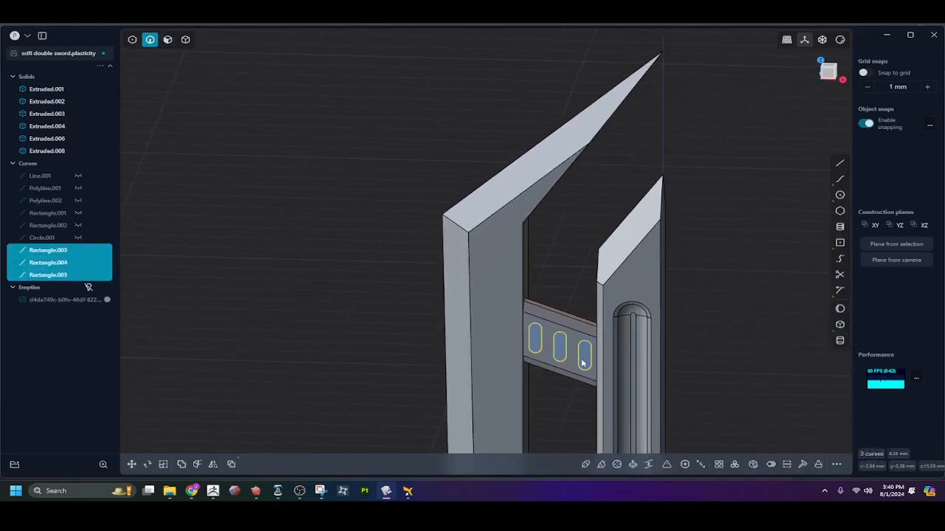
key(shift+i)
click(572, 345)
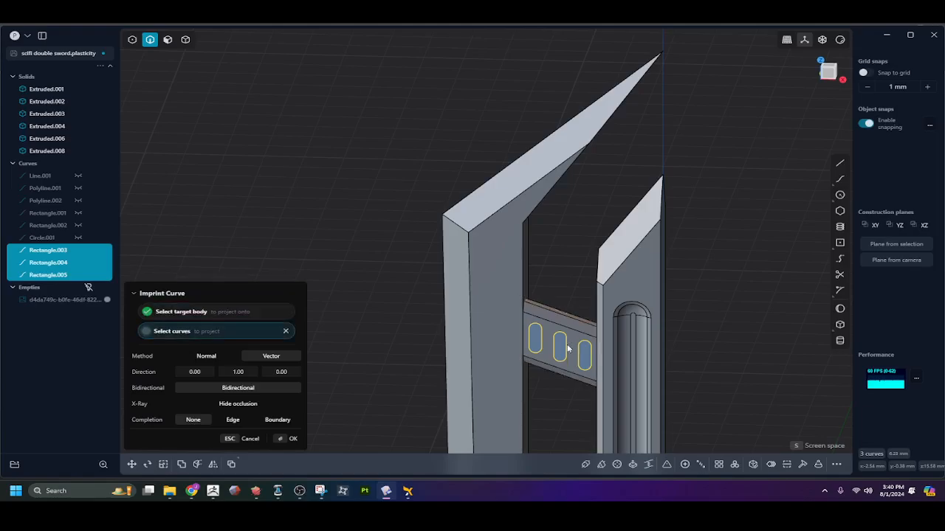
right_click(568, 348)
Hide the three source slot curves Rectangle.003, Rectangle.004 and Rectangle.005
click(77, 250)
click(78, 263)
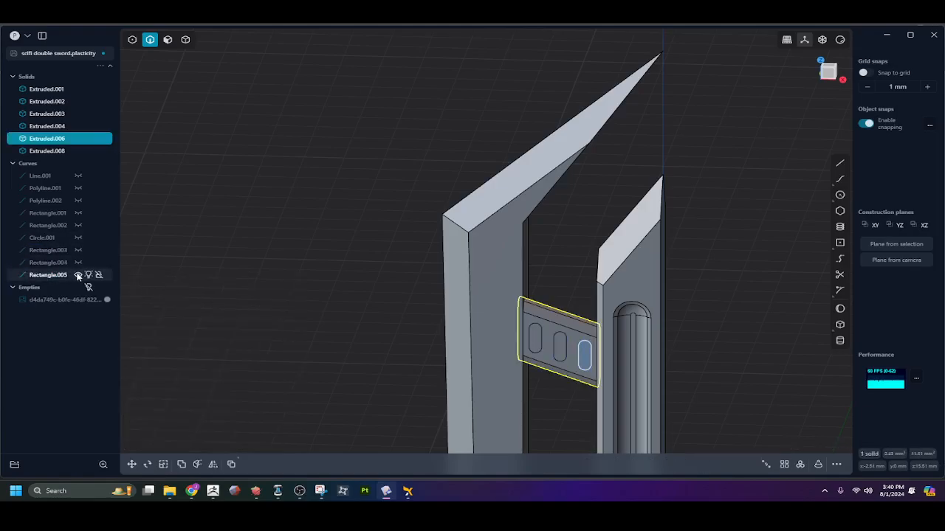
click(77, 275)
Push the three imprinted slot faces through the upper connector to cut open slots
key(3)
click(540, 344)
shift+click(563, 348)
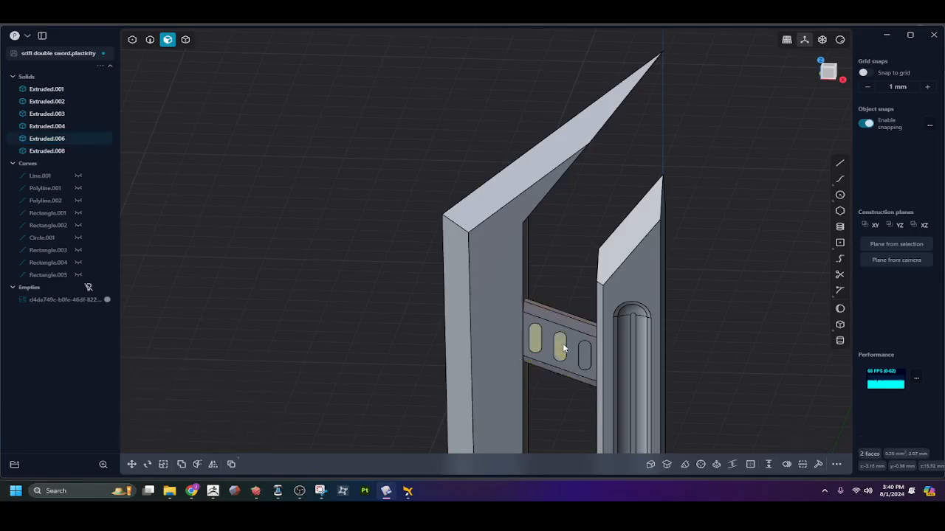
shift+click(585, 352)
drag(584, 353, 666, 338)
middle_drag(583, 340, 592, 282)
click(476, 358)
Create a rectangular array of 3 slotted connectors down the blade to the plain lower connector, with a first distance of about 13 mm
key(4)
click(633, 342)
scroll(632, 378, down, 5)
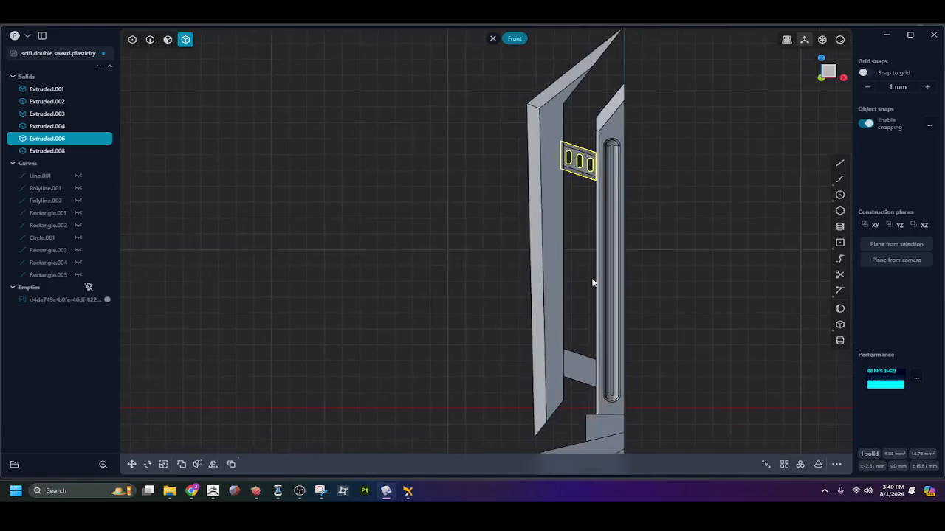
click(784, 464)
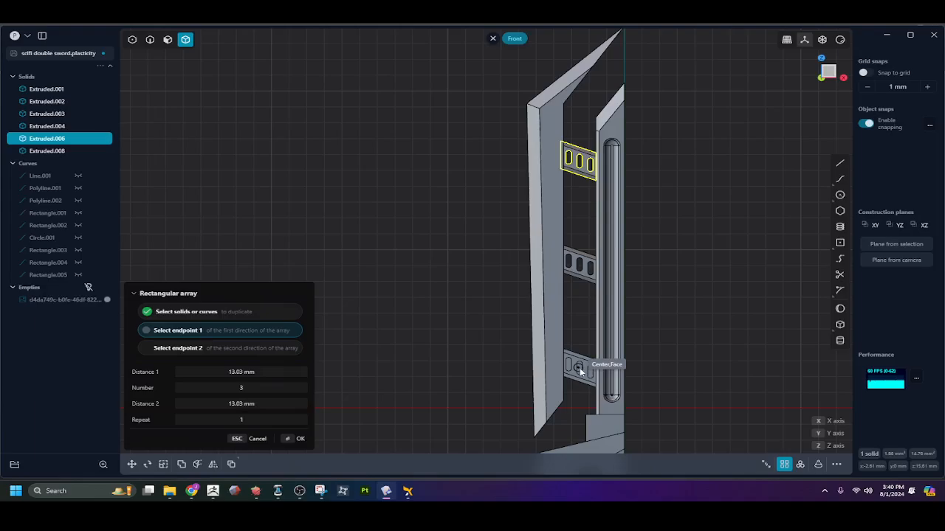
scroll(578, 369, up, 3)
scroll(579, 371, up, 1)
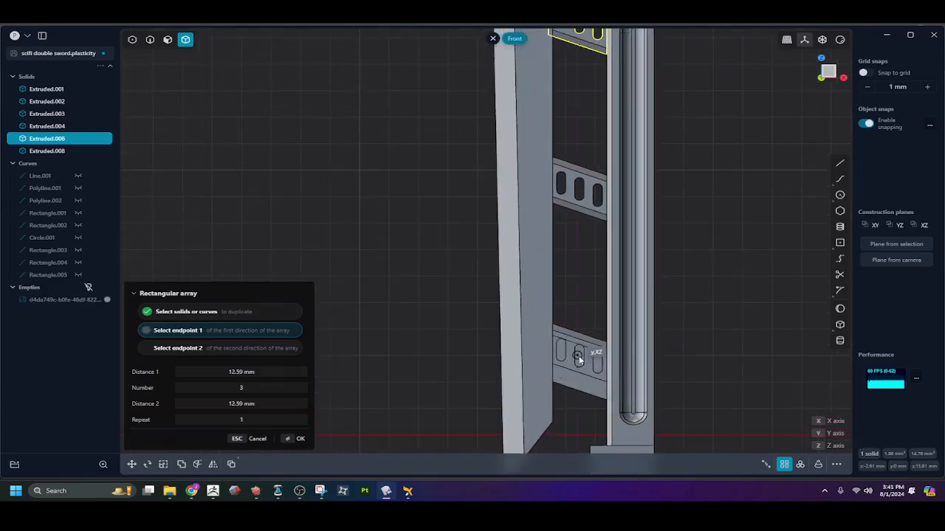
click(577, 369)
key(Return)
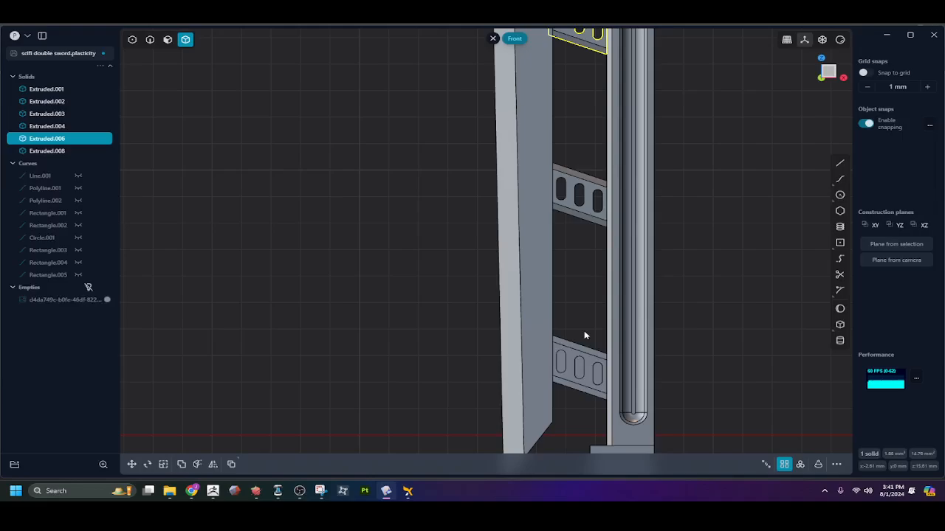
Delete the plain lower connector that overlaps the last slotted copy
key(Escape)
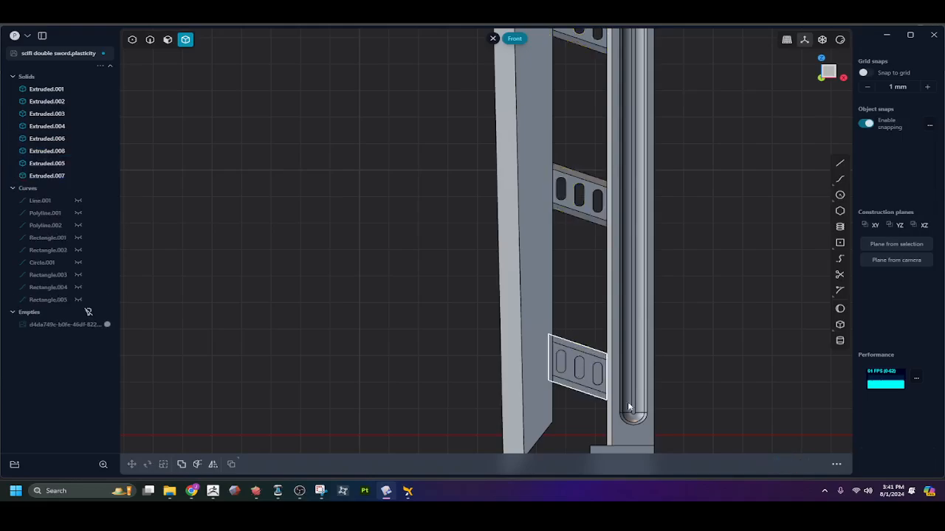
click(578, 378)
key(Delete)
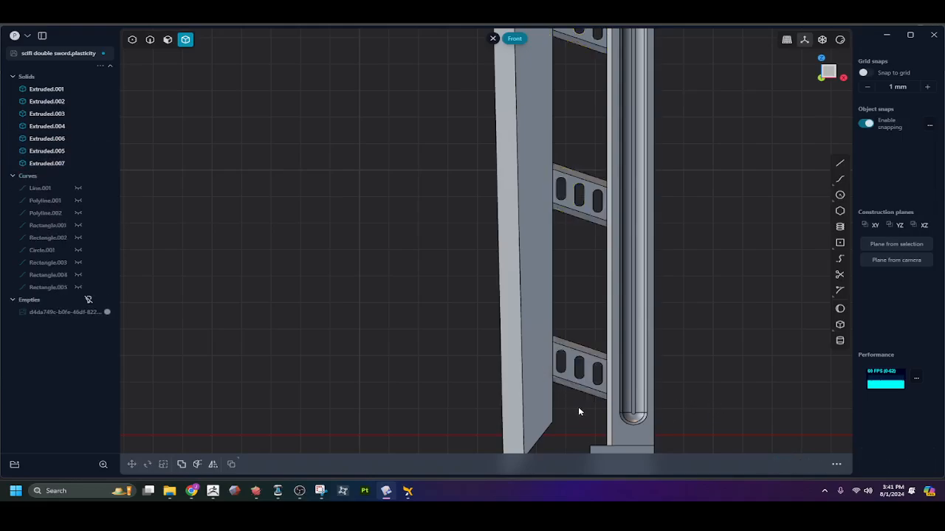
scroll(652, 299, down, 4)
scroll(653, 333, down, 2)
shift+middle_drag(656, 327, 577, 265)
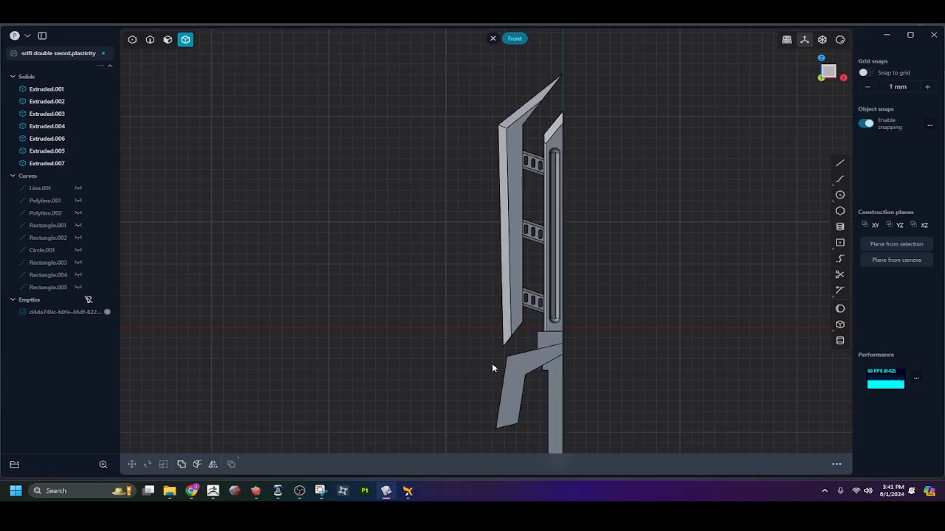
click(278, 492)
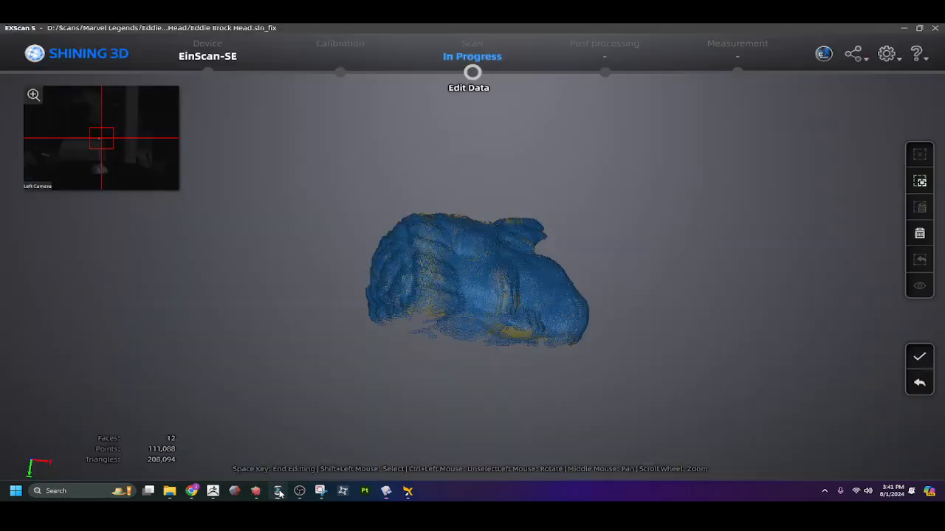
click(908, 359)
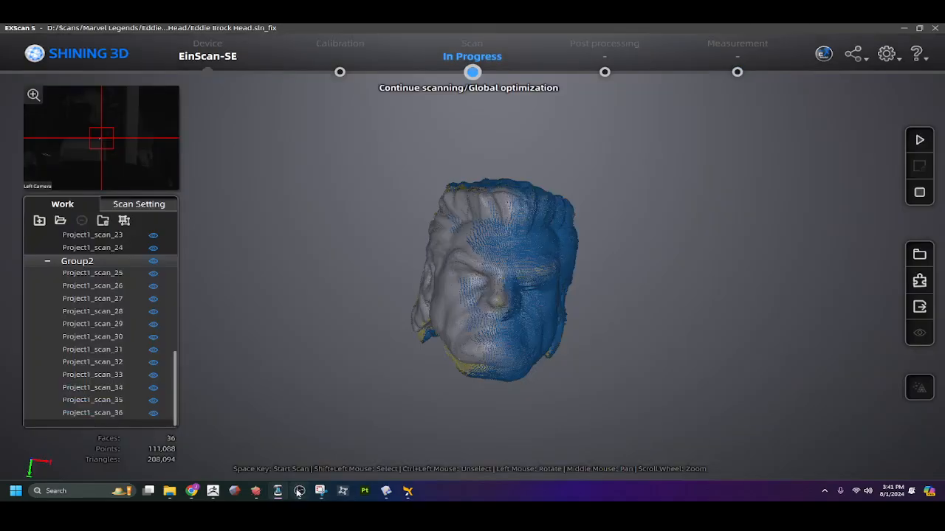
click(299, 491)
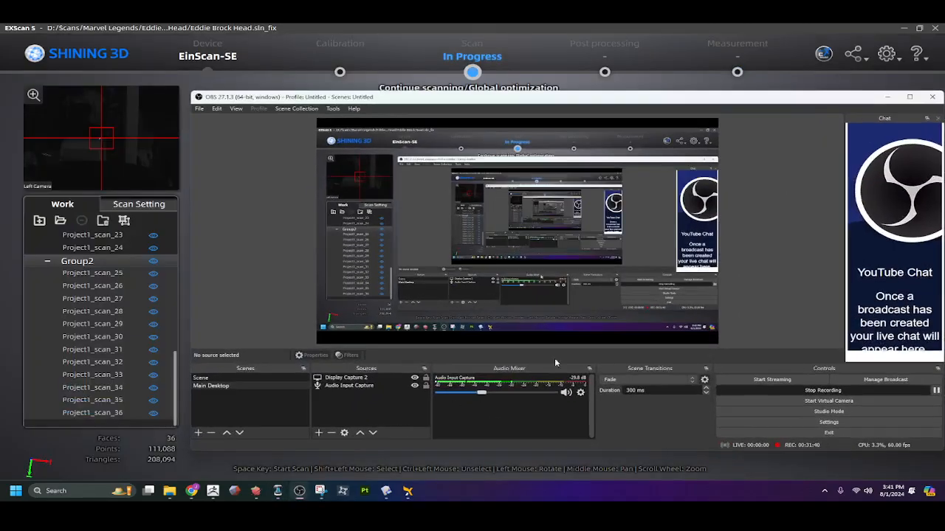
click(936, 391)
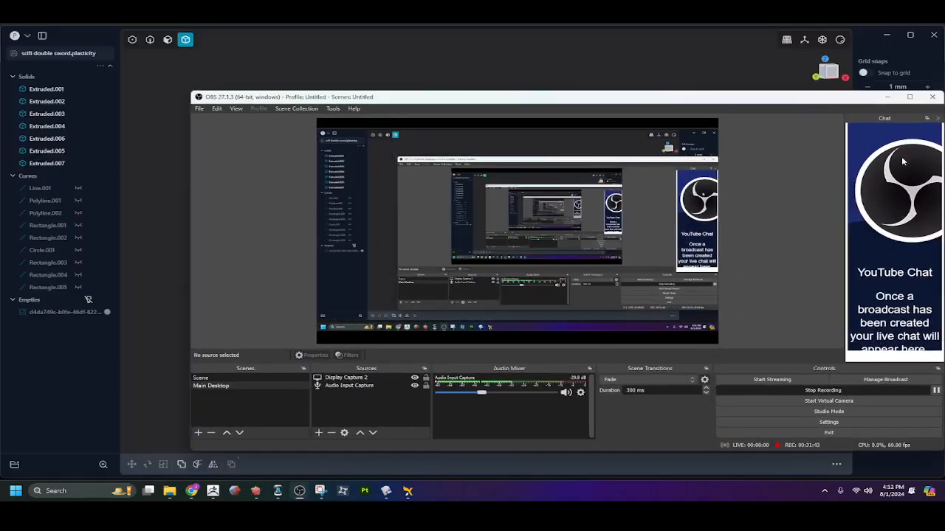
click(887, 97)
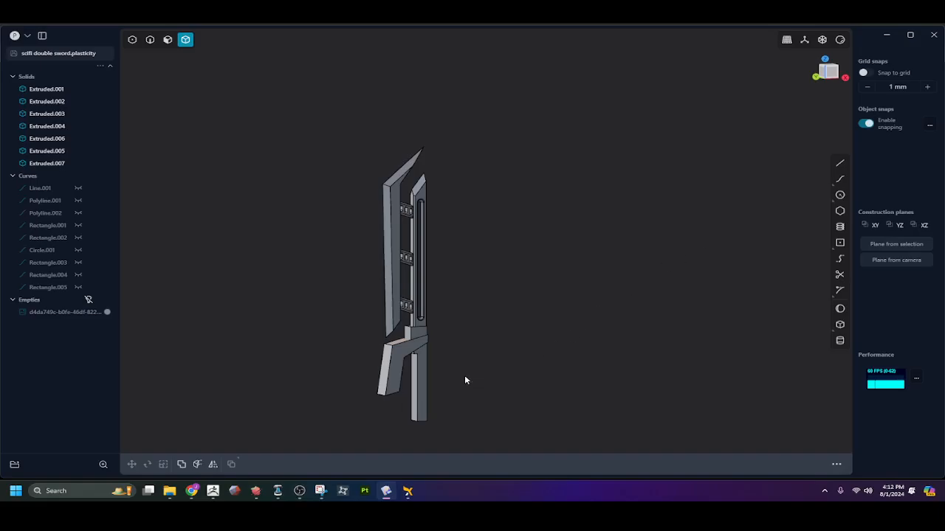
Offset the small side face of the collar below the crossguard slightly outward
middle_drag(465, 380, 484, 348)
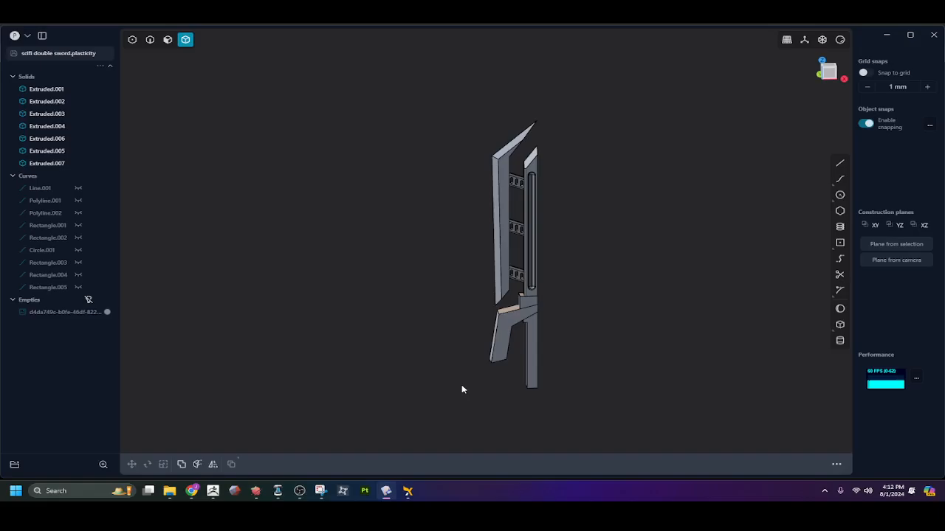
middle_drag(546, 352, 556, 299)
scroll(543, 334, up, 6)
shift+middle_drag(487, 333, 574, 305)
scroll(575, 305, up, 3)
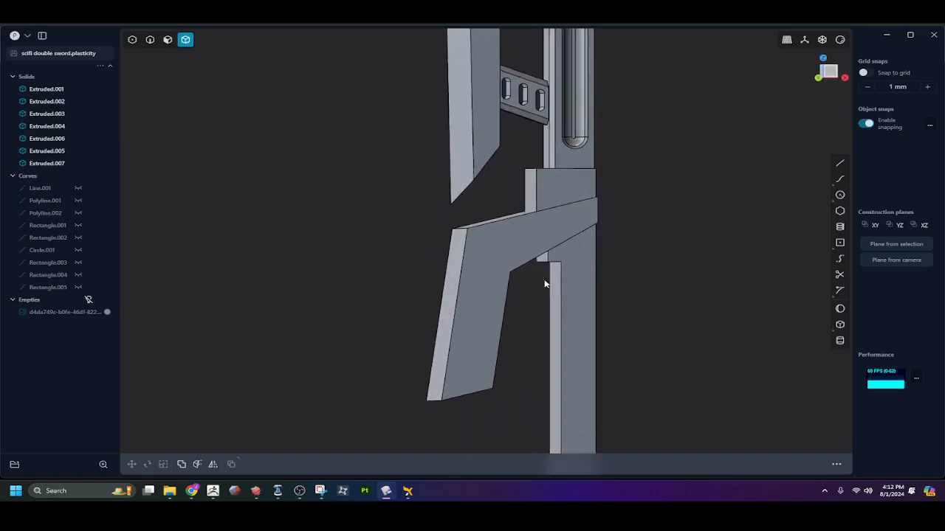
scroll(545, 284, up, 1)
key(3)
click(541, 257)
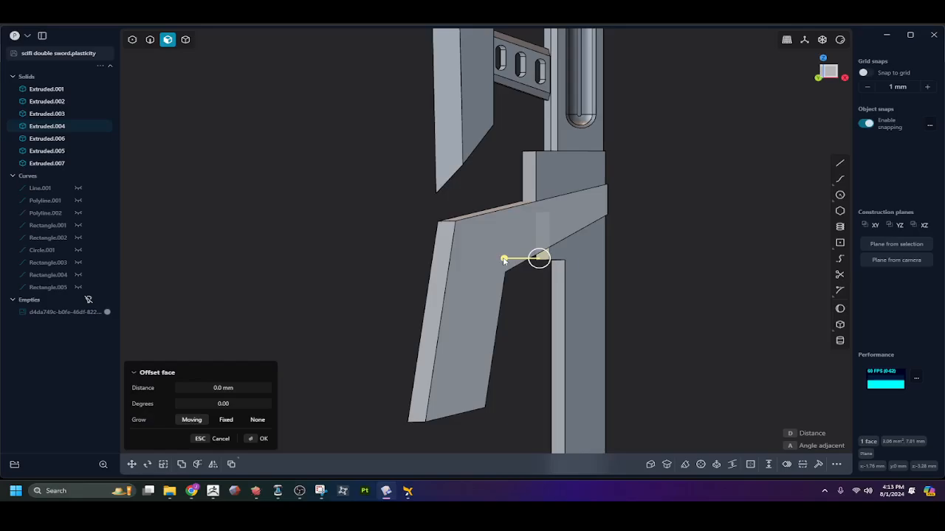
drag(504, 260, 500, 262)
click(524, 304)
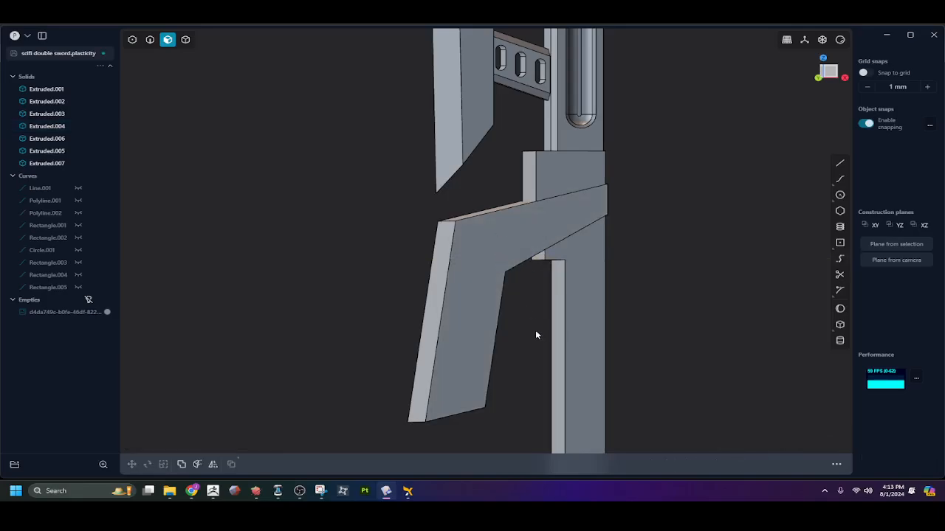
Cut the handle's narrow side face crosswise a short distance below the crossguard to split it in two
middle_drag(535, 330, 472, 372)
shift+middle_drag(473, 373, 563, 329)
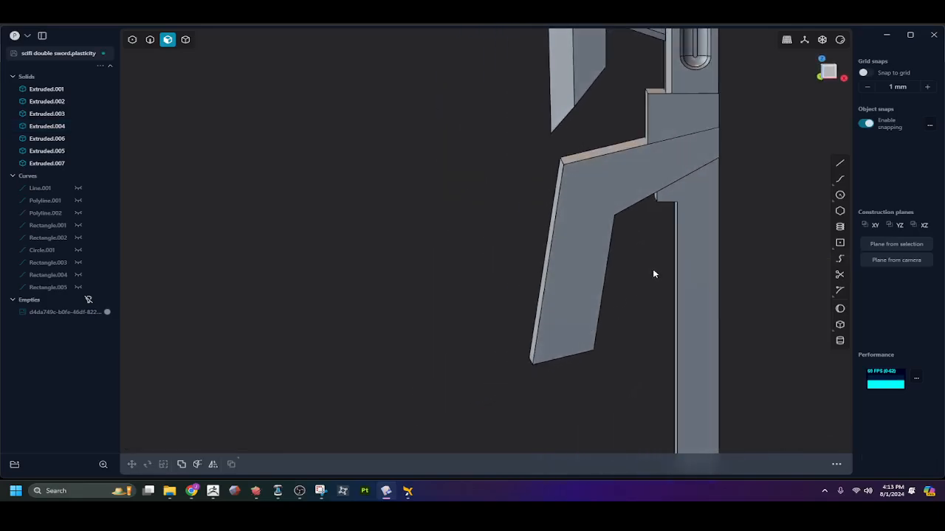
mouse_move(653, 273)
middle_down()
mouse_move(654, 299)
mouse_move(663, 297)
mouse_move(616, 336)
middle_up()
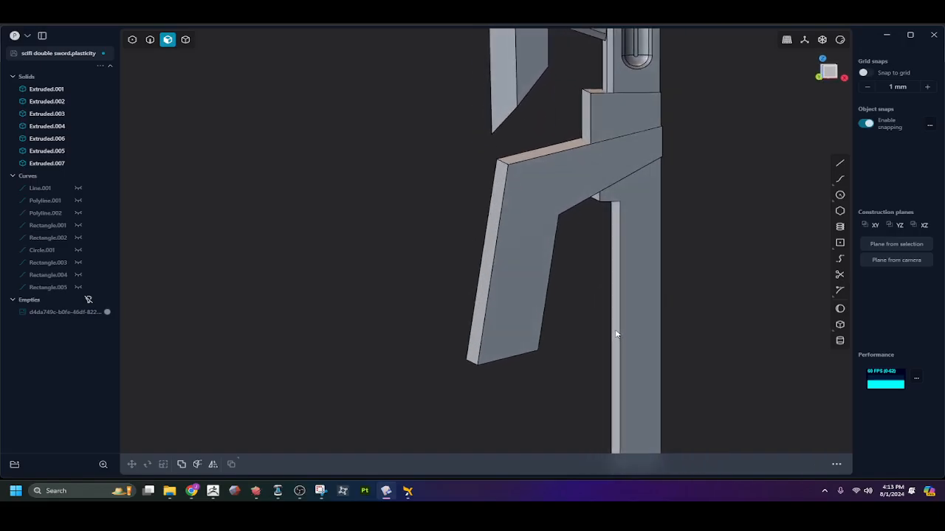
click(616, 334)
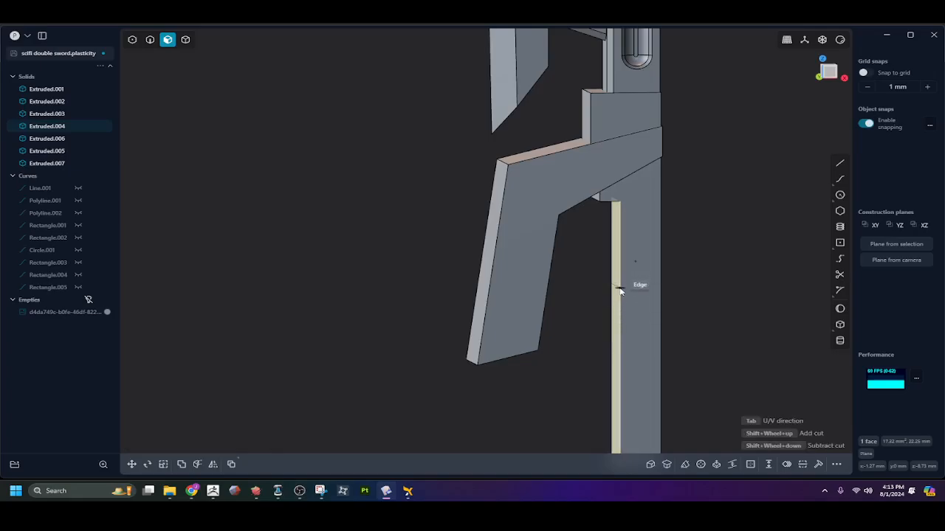
click(619, 289)
click(598, 286)
Offset the upper part of the split handle side face slightly outward into a raised section
shift+middle_drag(592, 222, 604, 261)
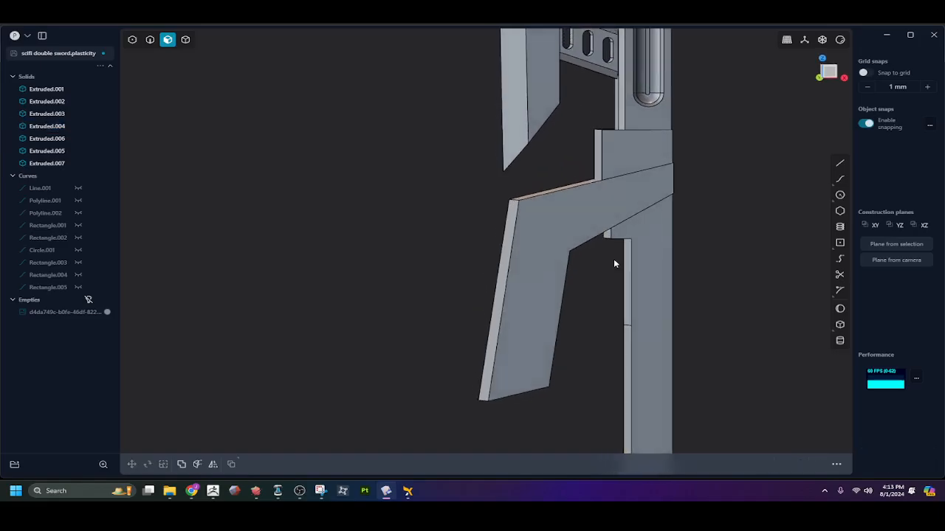
drag(625, 267, 582, 267)
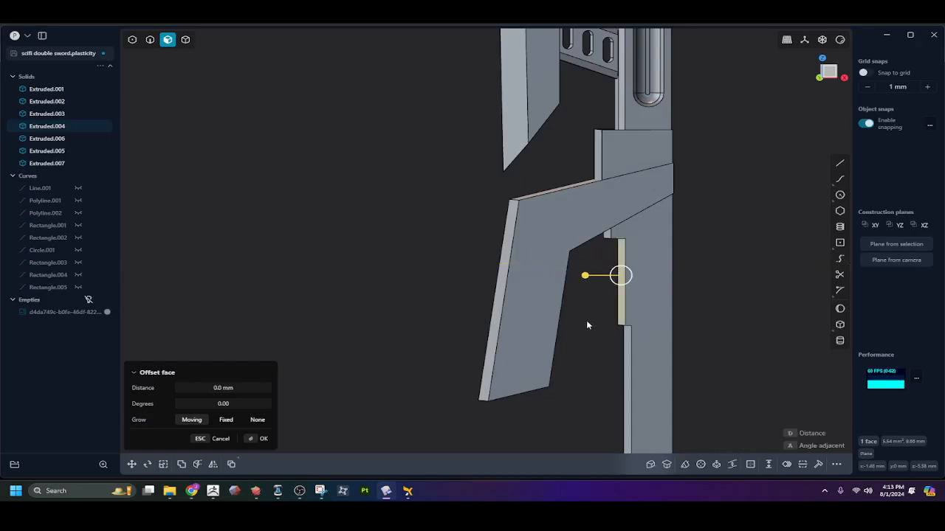
click(586, 323)
Rotate the small ledge face beneath the raised handle section about its outer edge midpoint to form a sloped transition
middle_drag(587, 323, 607, 240)
scroll(582, 332, up, 5)
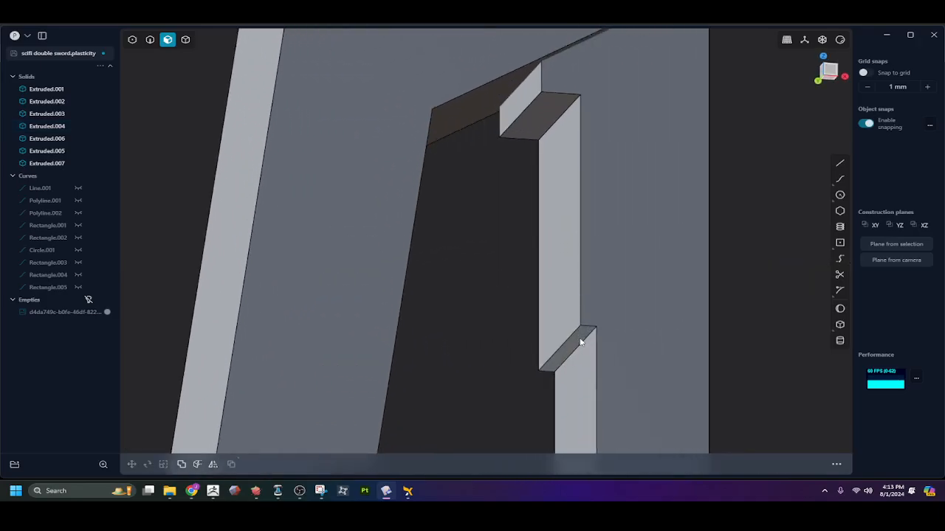
click(574, 341)
middle_drag(552, 359, 552, 368)
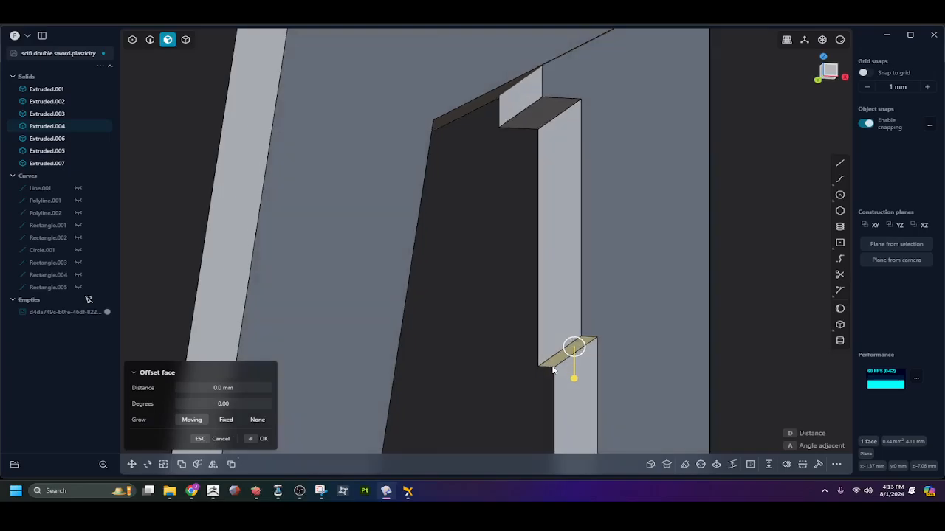
key(r)
key(v)
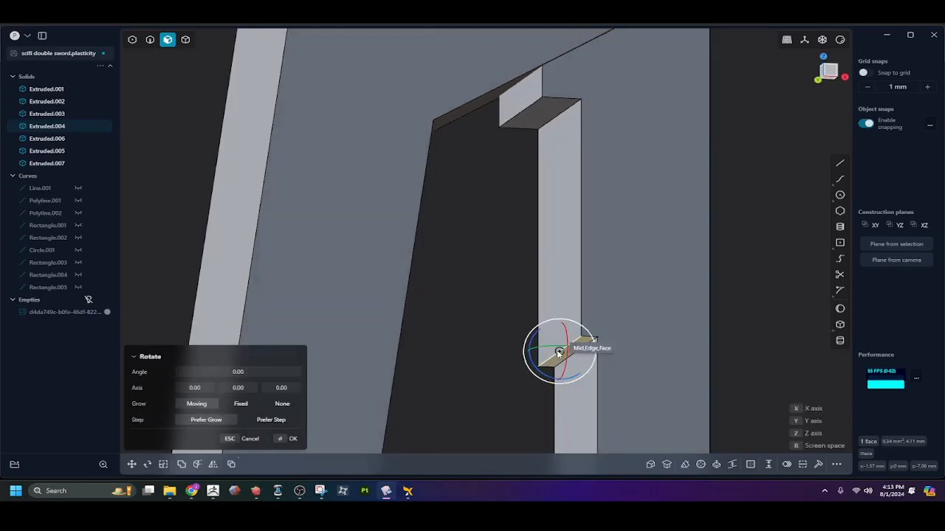
click(558, 353)
drag(550, 377, 534, 357)
right_click(530, 355)
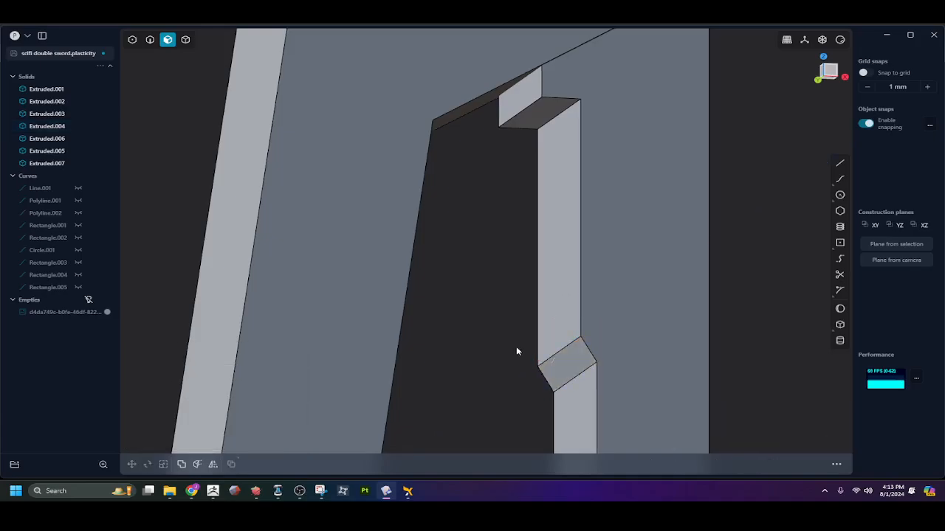
Fillet the outer and inner edges of the small step directly beneath the crossguard on the handle side
middle_drag(543, 345, 534, 362)
scroll(539, 363, down, 4)
middle_drag(506, 285, 540, 302)
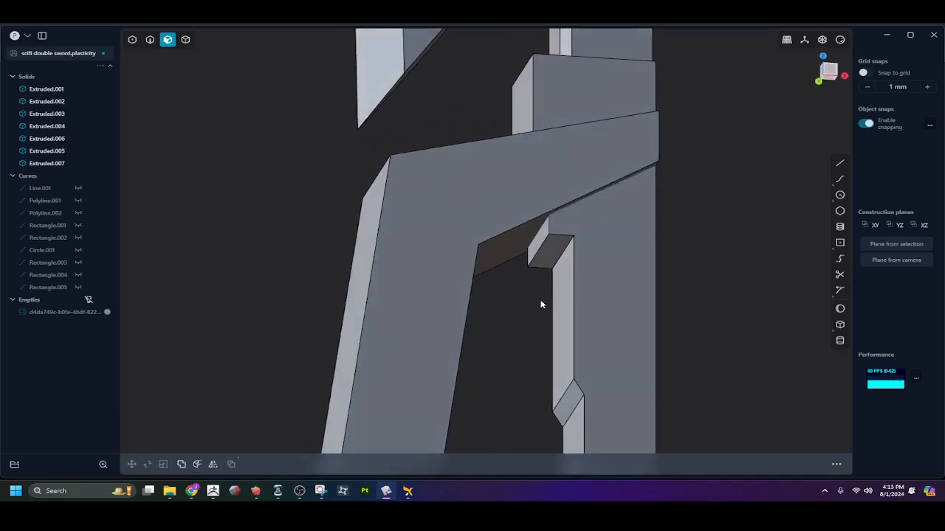
click(555, 260)
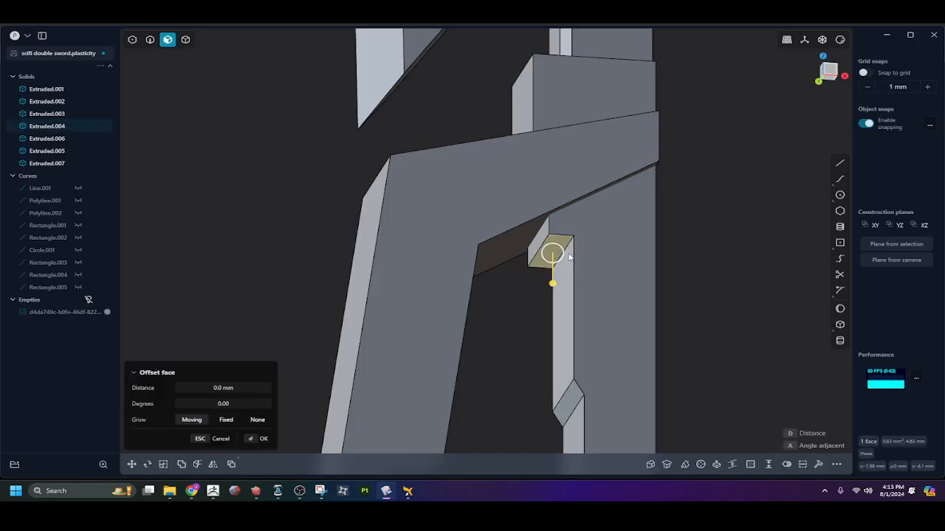
key(2)
click(568, 250)
drag(566, 253, 539, 258)
click(522, 281)
click(539, 249)
click(532, 304)
Chamfer the three top edges of the collar above the crossguard by about 0.12 mm
middle_drag(565, 279, 555, 309)
middle_drag(561, 256, 550, 289)
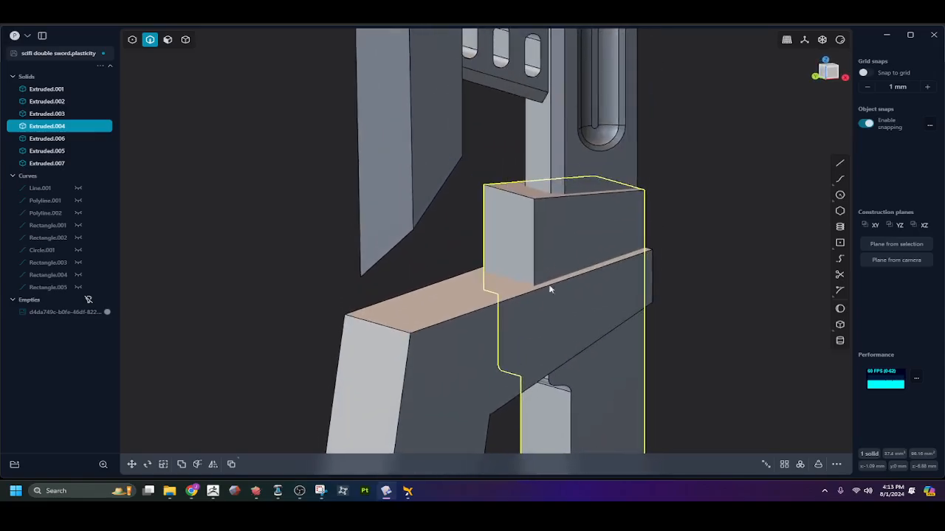
click(545, 198)
key(f)
click(518, 198)
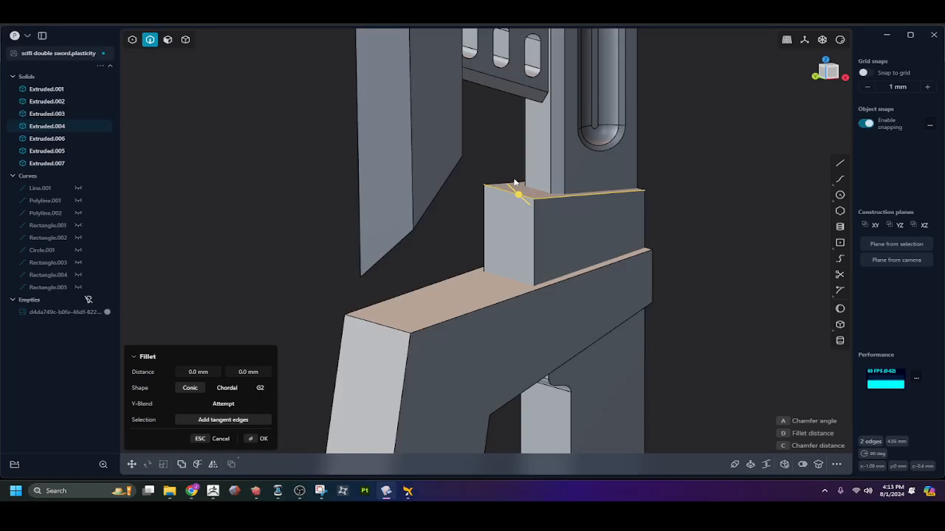
click(509, 182)
shift+middle_drag(690, 195, 637, 269)
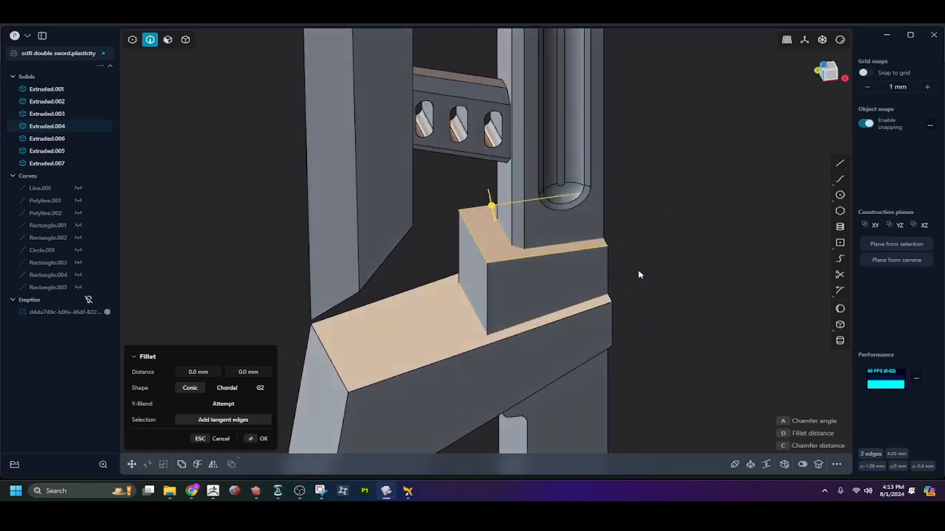
drag(499, 203, 498, 214)
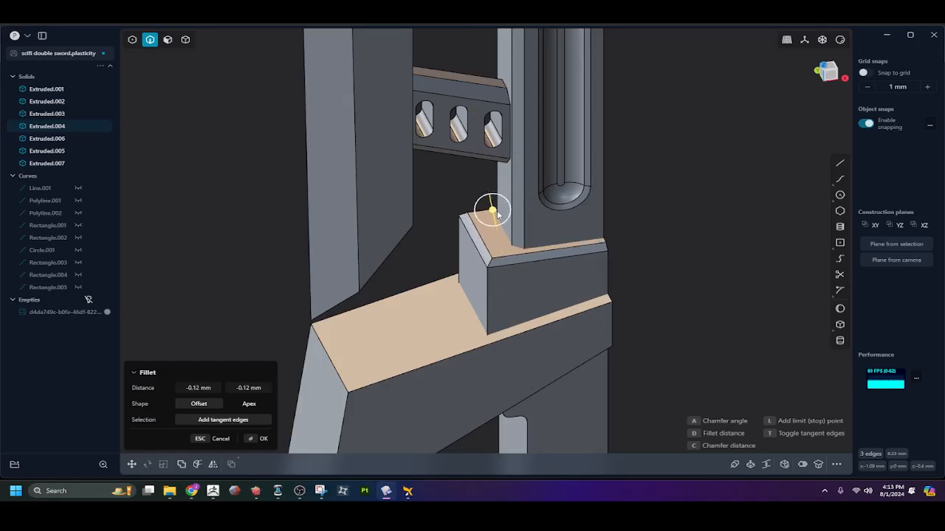
key(Return)
Chamfer the four long outer edges along the crossguard's top and outer side by about 0.19 mm
middle_drag(435, 276, 555, 282)
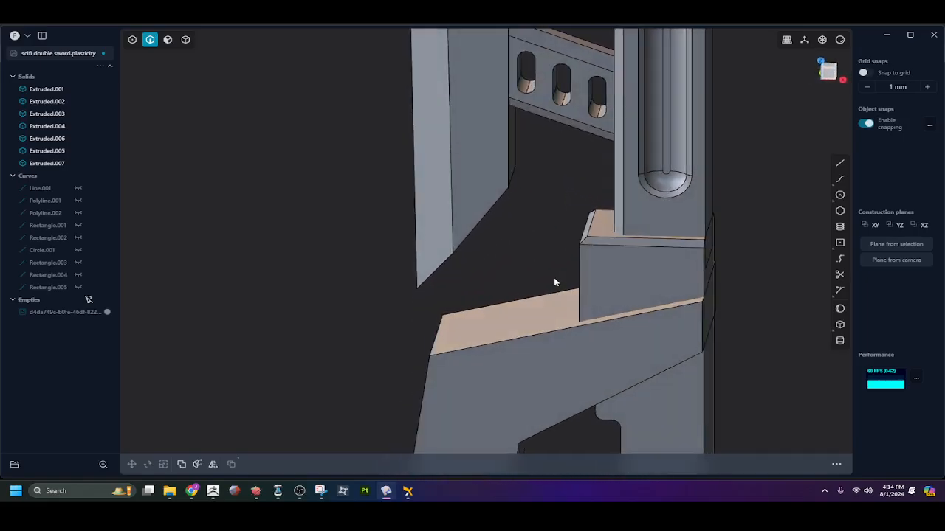
middle_drag(549, 352, 502, 303)
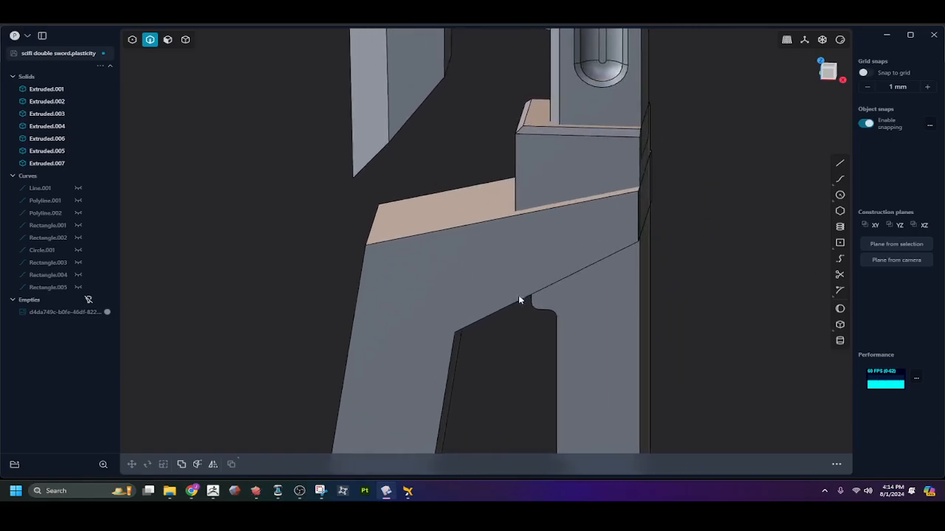
scroll(557, 325, up, 4)
shift+middle_drag(529, 337, 551, 295)
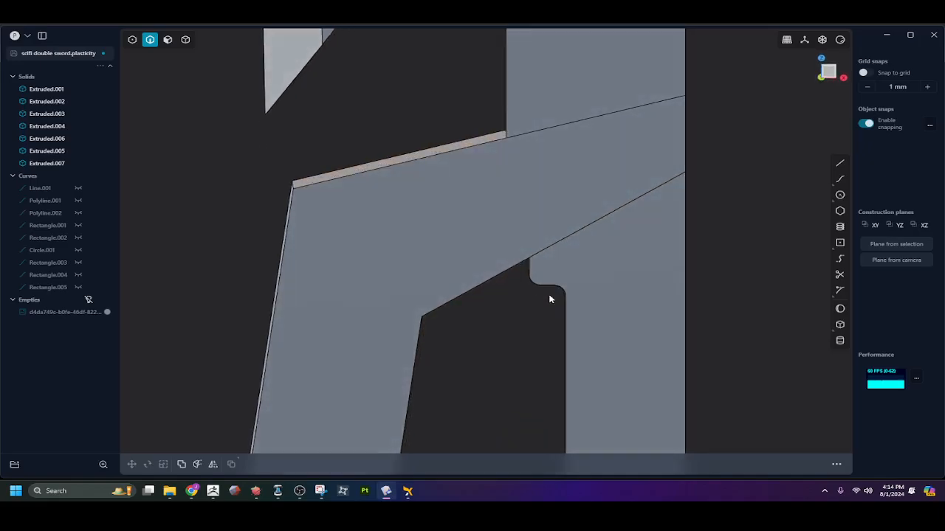
middle_drag(549, 298, 446, 248)
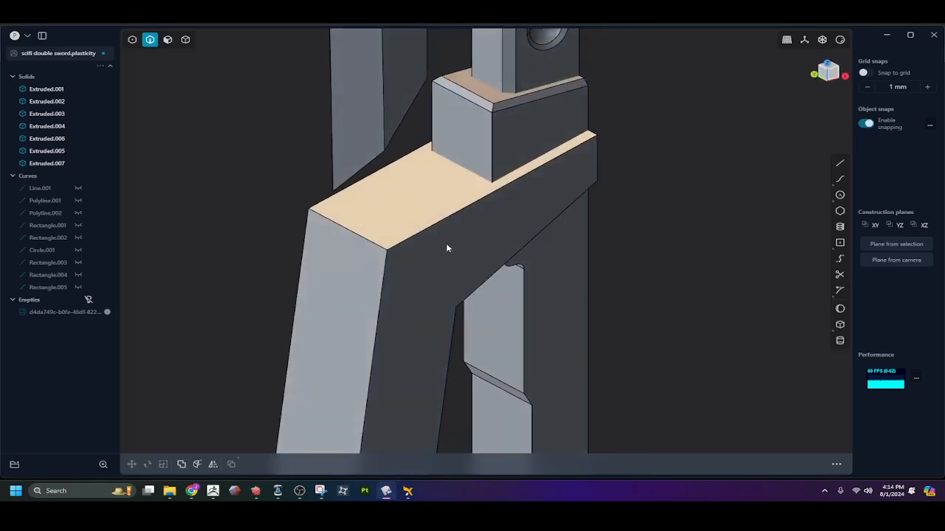
click(436, 226)
shift+click(380, 171)
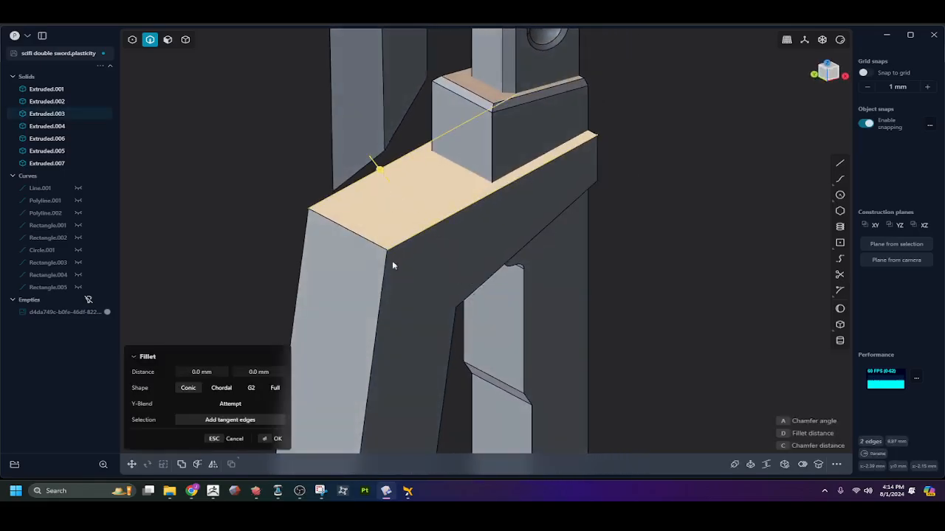
shift+click(304, 248)
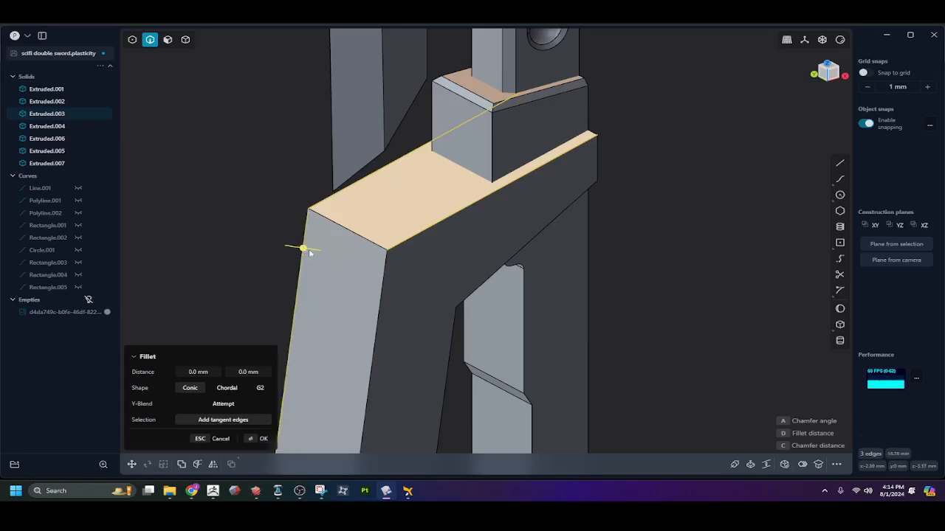
shift+click(382, 300)
middle_drag(382, 300, 465, 262)
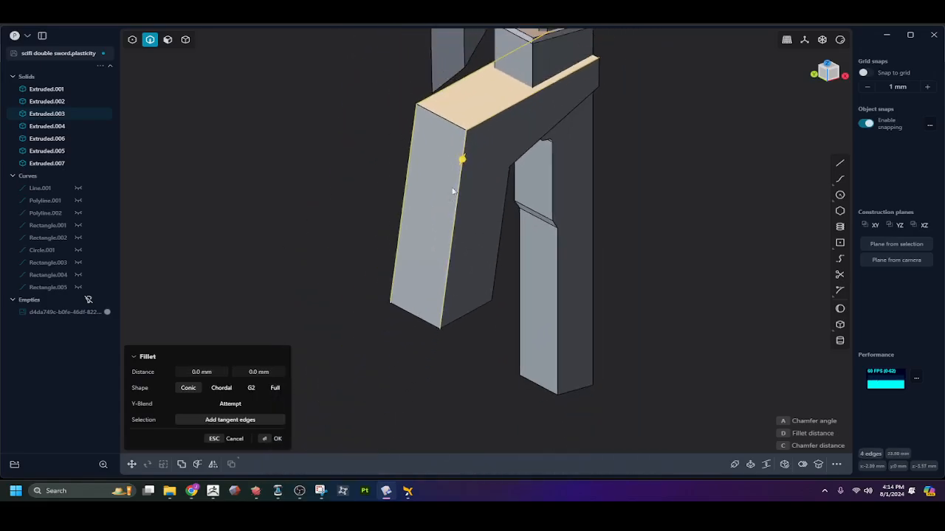
drag(461, 159, 462, 159)
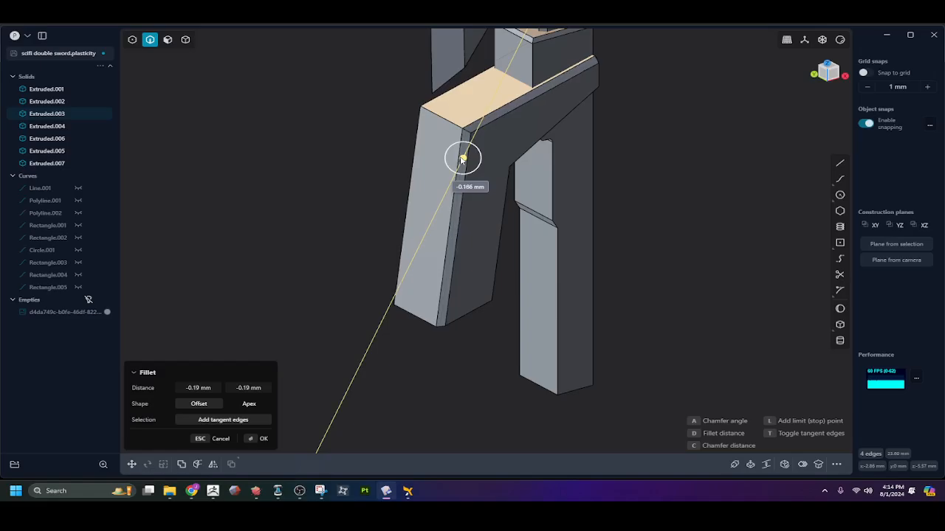
key(Return)
Try to bevel the short outer edge at the lower tip of the crossguard arm
middle_drag(481, 318, 439, 277)
click(434, 374)
key(b)
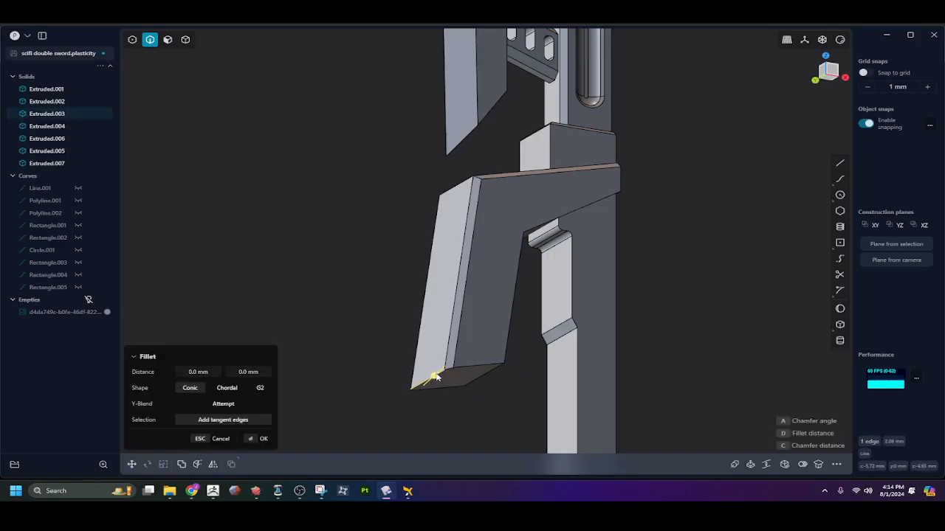
drag(434, 377, 452, 357)
middle_drag(450, 363, 430, 392)
drag(440, 369, 422, 400)
key(Return)
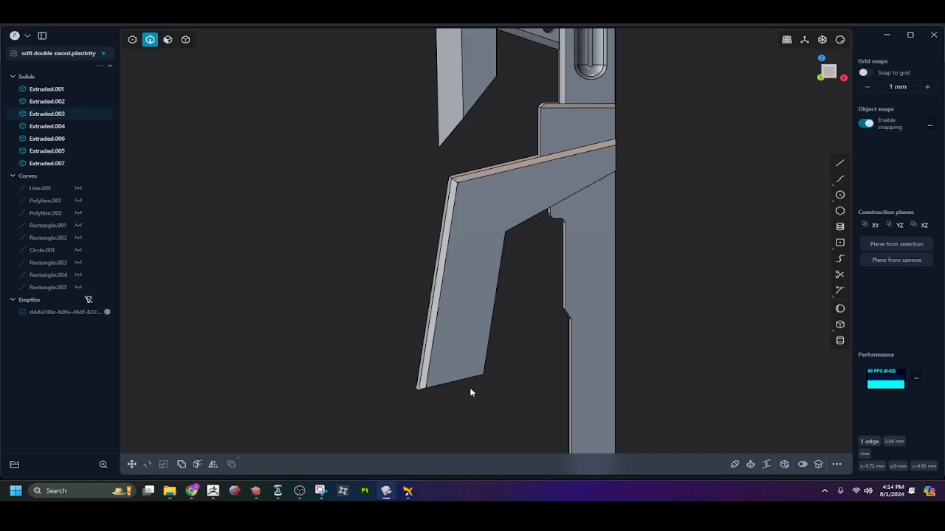
shift+middle_drag(470, 389, 472, 379)
click(515, 354)
Chamfer the four inner edges along the underside and handle-facing side of the crossguard by about 0.22 mm
middle_drag(515, 354, 481, 349)
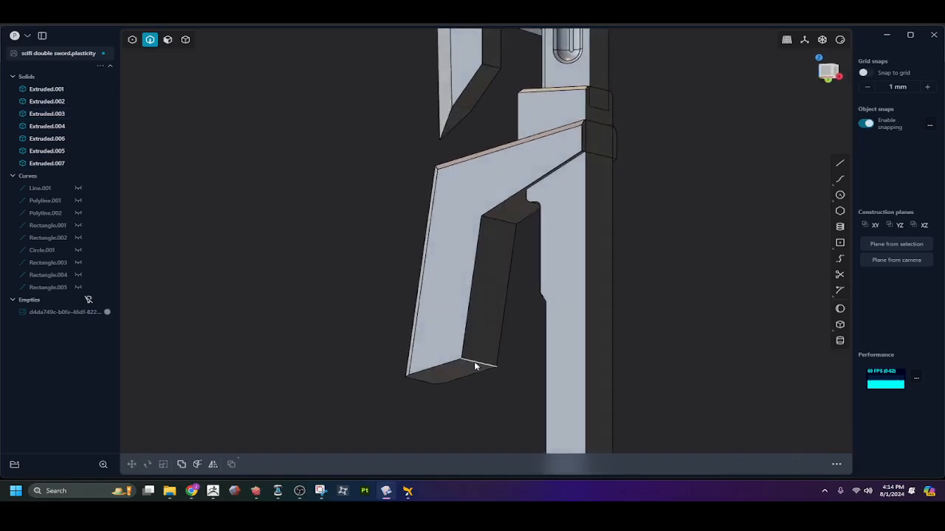
click(469, 322)
key(f)
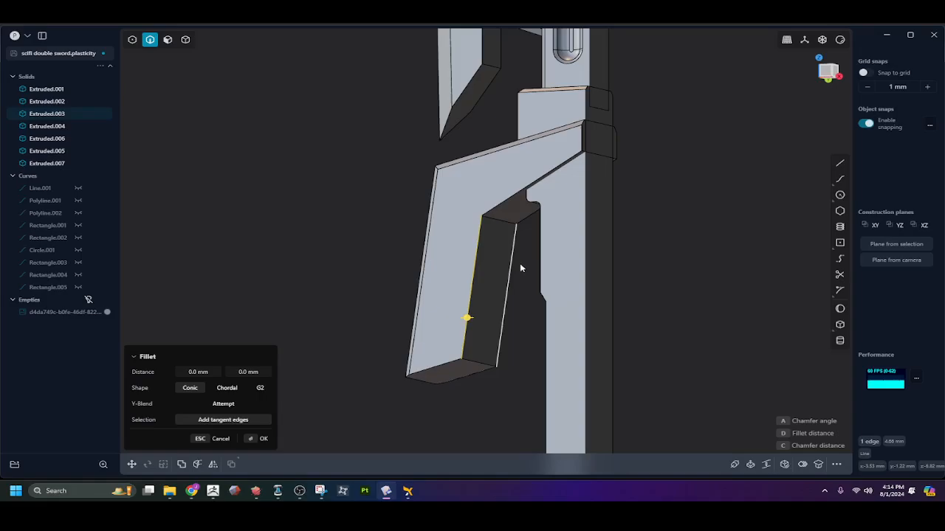
click(518, 264)
click(523, 222)
click(506, 202)
drag(507, 204, 506, 201)
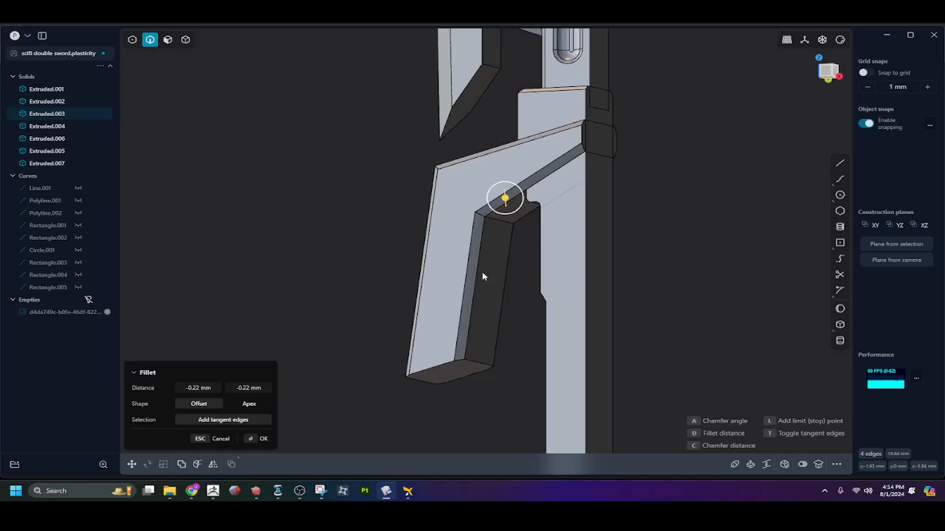
middle_drag(485, 276, 618, 295)
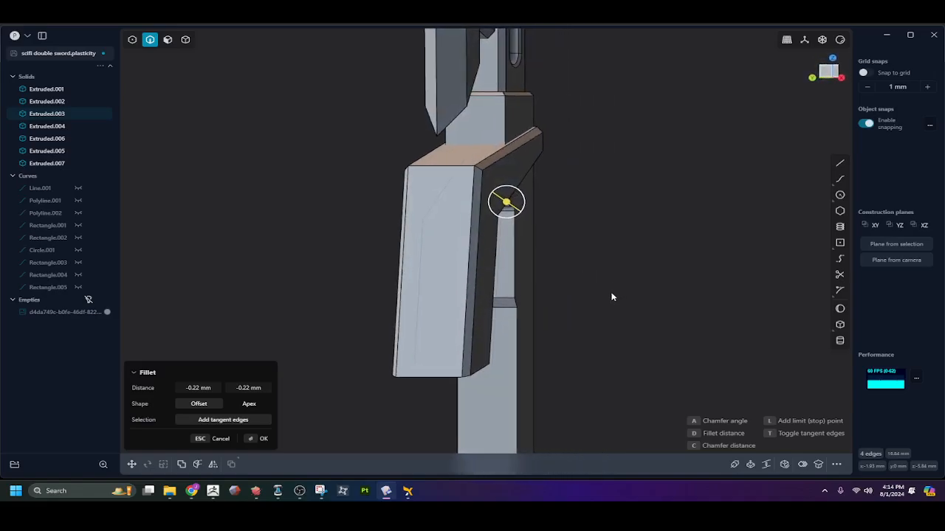
key(Return)
middle_drag(404, 258, 292, 269)
click(428, 362)
key(f)
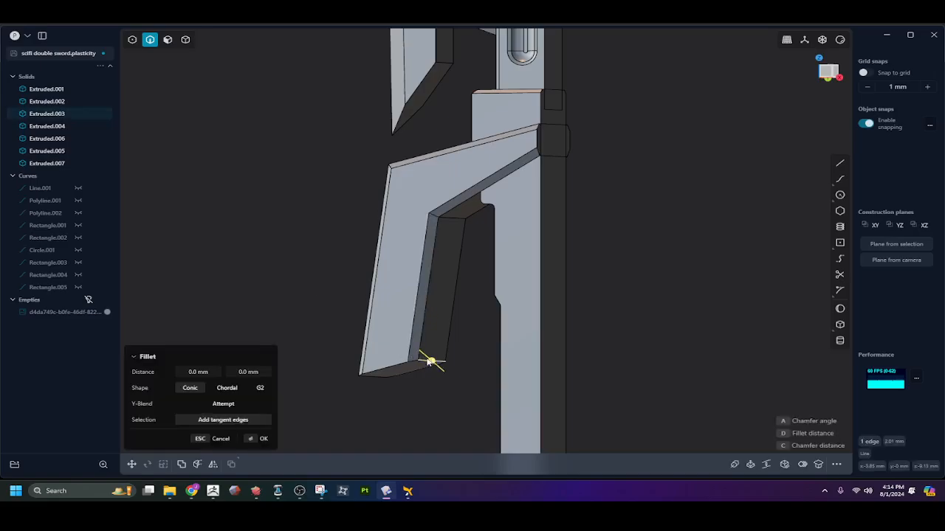
key(Escape)
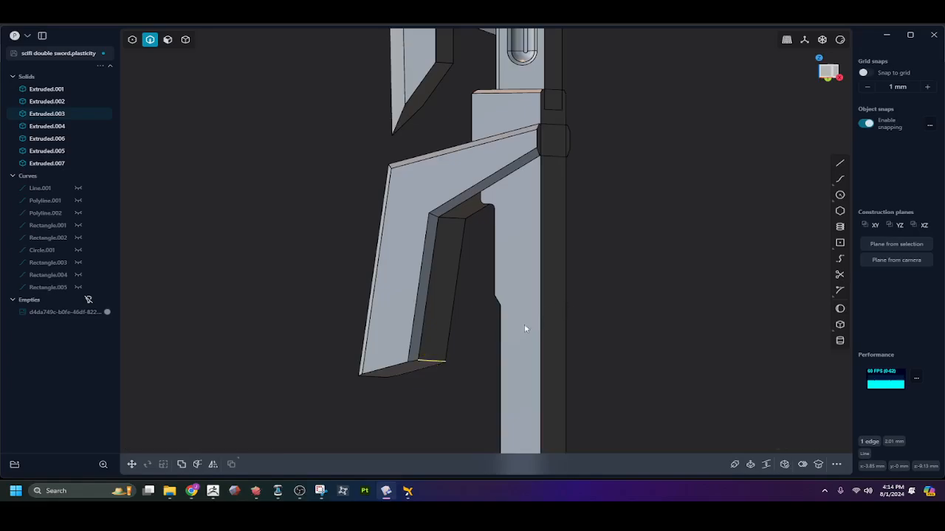
key(f)
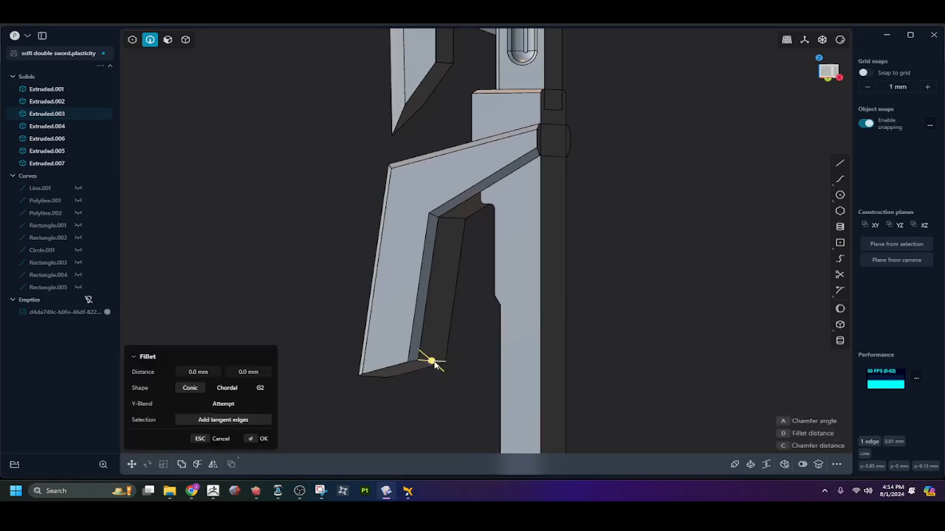
key(Escape)
key(Escape)
click(432, 363)
key(f)
key(Escape)
Rotate the bottom end face of the crossguard arm slightly about its inner edge midpoint so the outer tip extends lower
key(3)
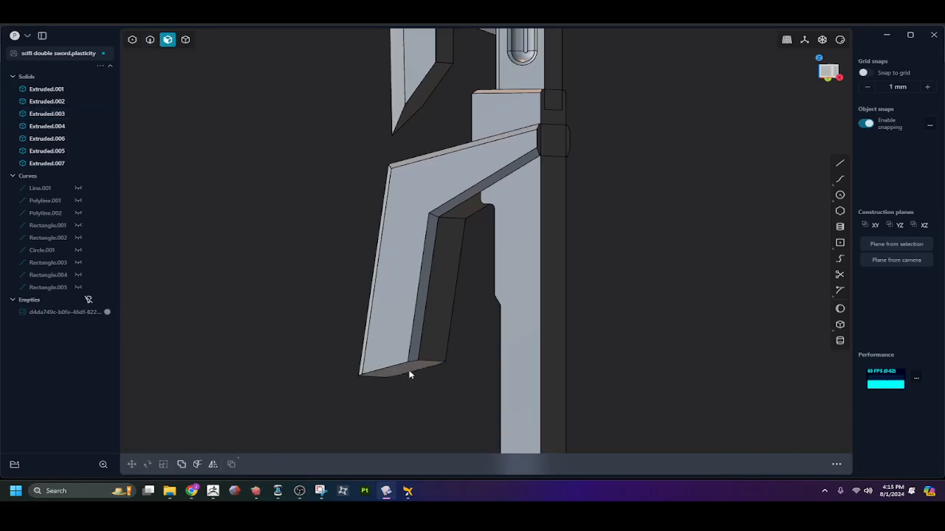
click(410, 372)
key(r)
key(v)
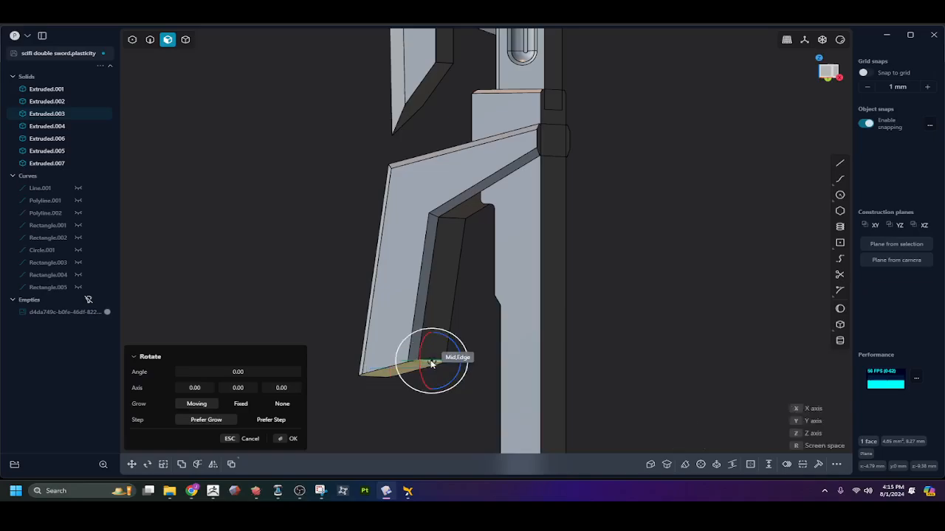
click(431, 360)
drag(453, 342, 449, 341)
right_click(468, 278)
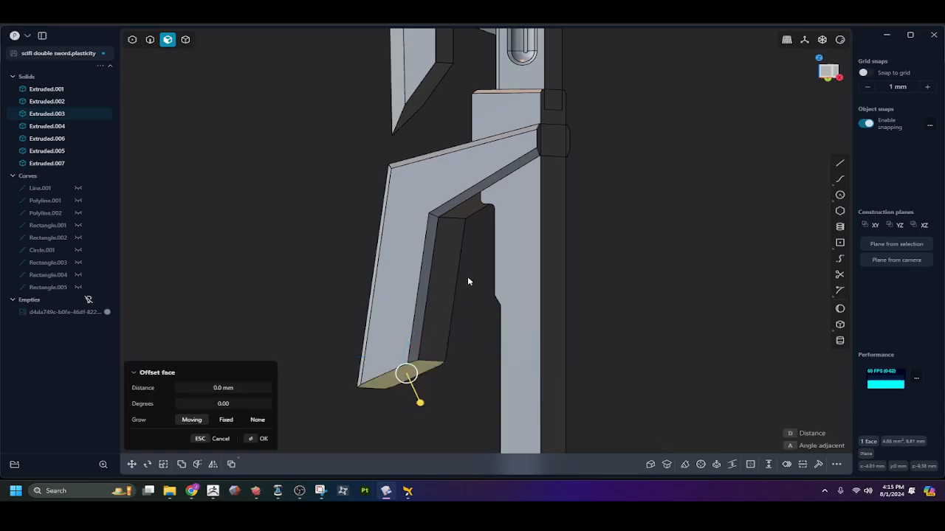
Offset the bottom end face of the crossguard arm inward to shorten the arm slightly
click(468, 278)
middle_drag(469, 278, 469, 325)
click(439, 328)
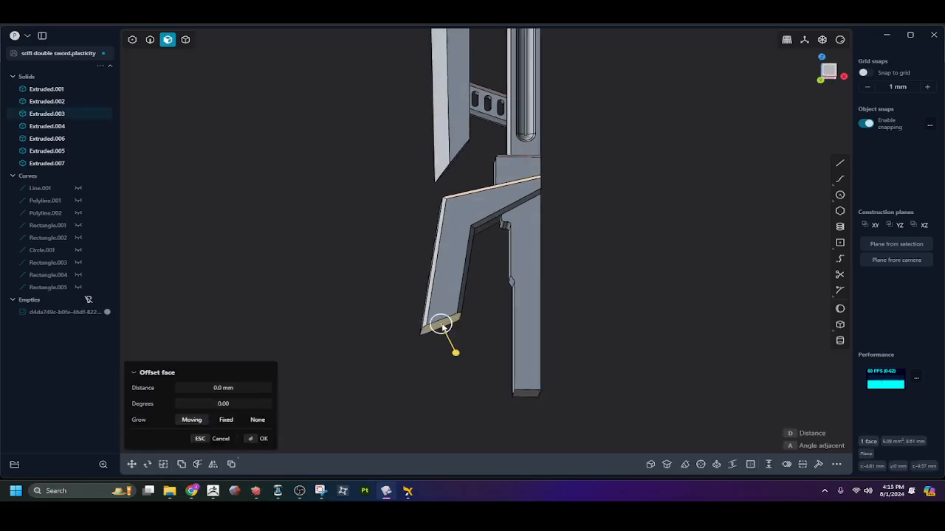
drag(455, 354, 446, 331)
click(487, 303)
middle_drag(488, 301, 445, 221)
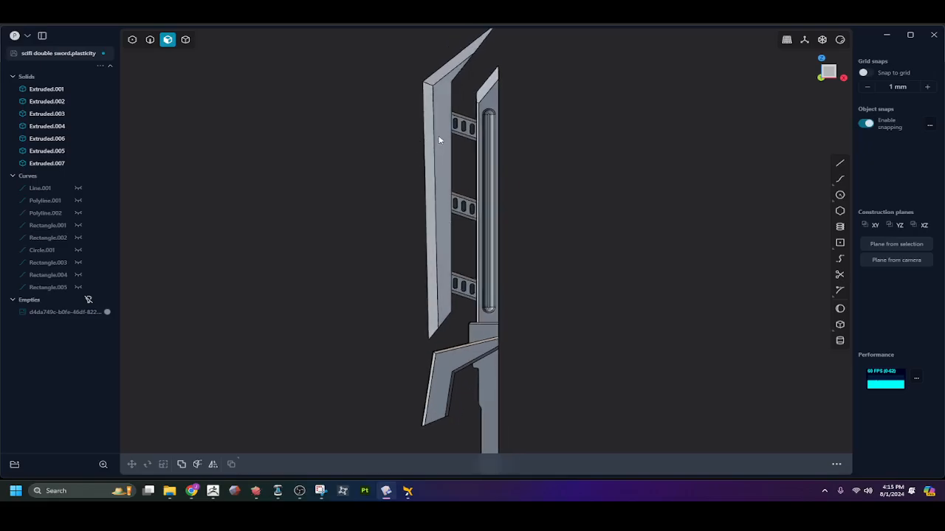
Bevel the three outer edges around the bottom end of the handle together
middle_drag(441, 227, 449, 265)
key(KP_1)
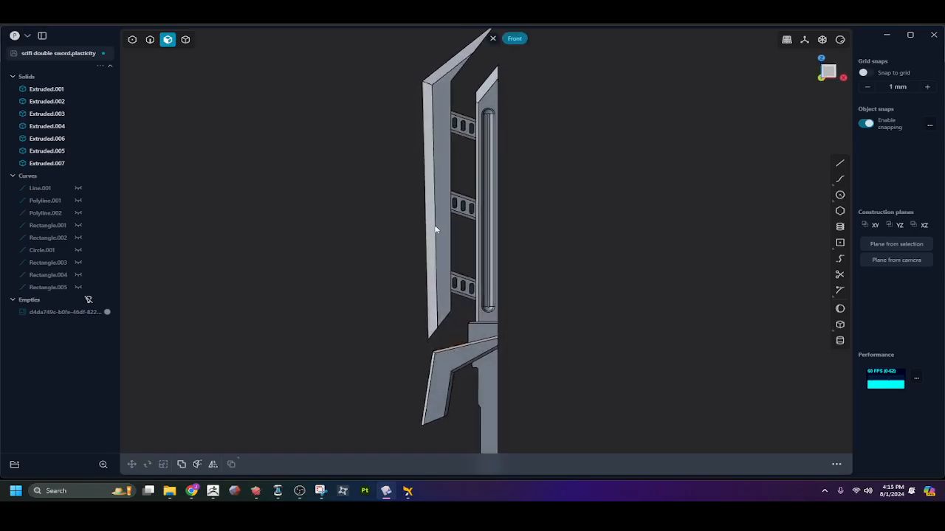
shift+middle_drag(484, 389, 449, 262)
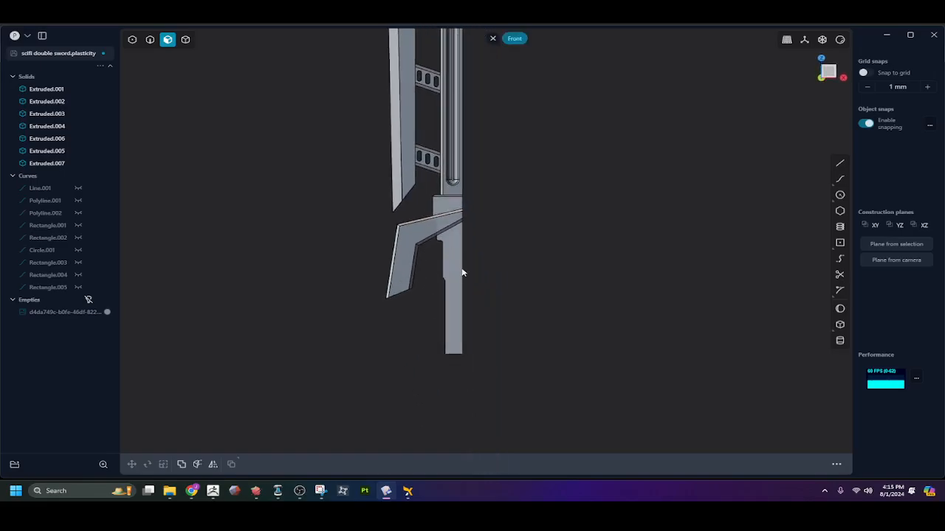
scroll(473, 361, up, 5)
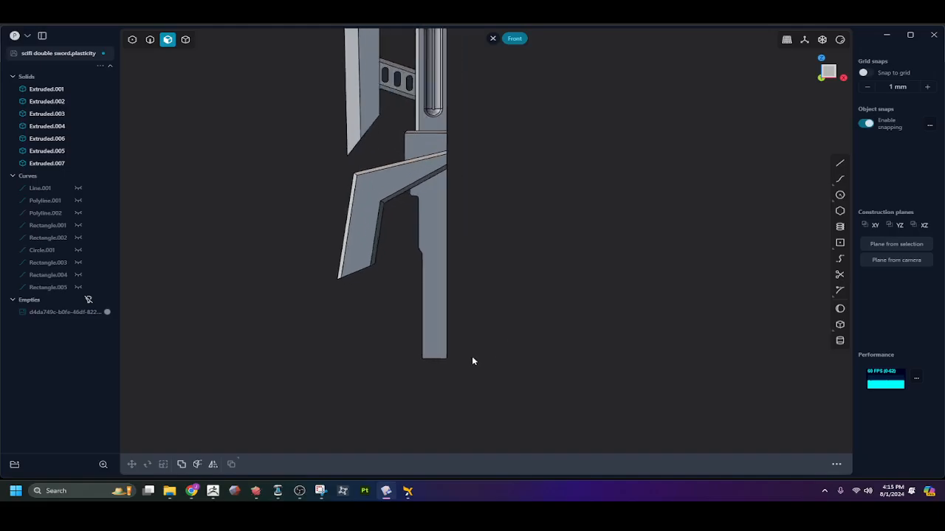
key(2)
click(419, 359)
key(f)
middle_drag(419, 359, 506, 359)
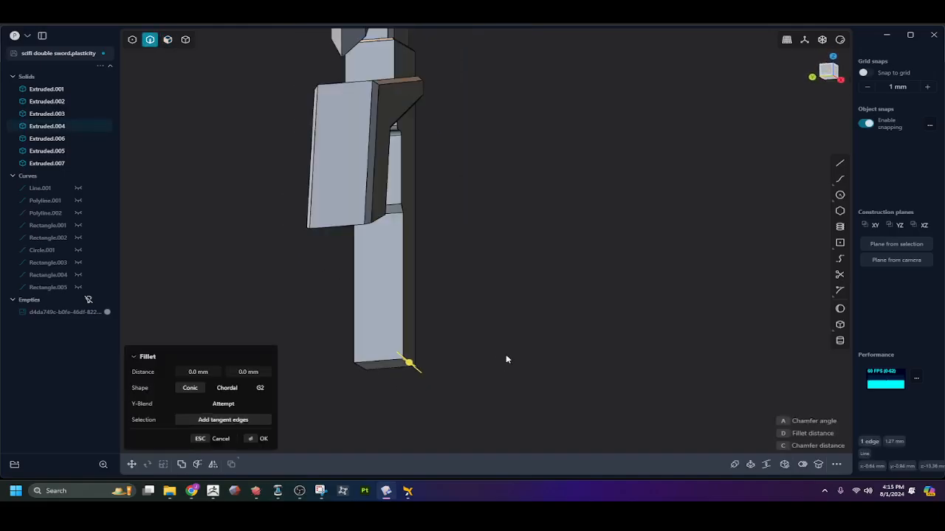
click(361, 367)
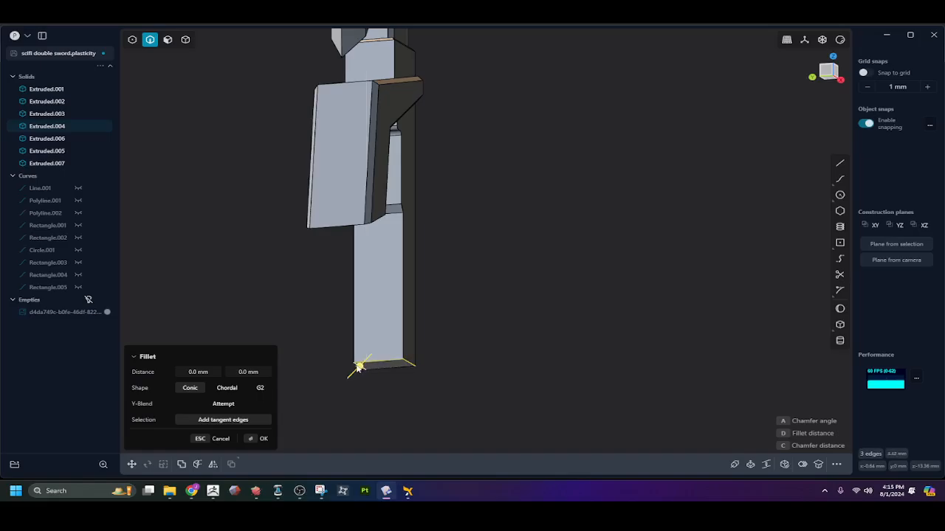
drag(357, 367, 357, 377)
middle_drag(492, 362, 387, 393)
key(Return)
Draw a circle of about 0.11 mm radius on the handle's front face, inside the rounded corner just beneath the crossguard
middle_drag(451, 337, 436, 370)
scroll(433, 205, up, 3)
shift+middle_drag(432, 189, 457, 214)
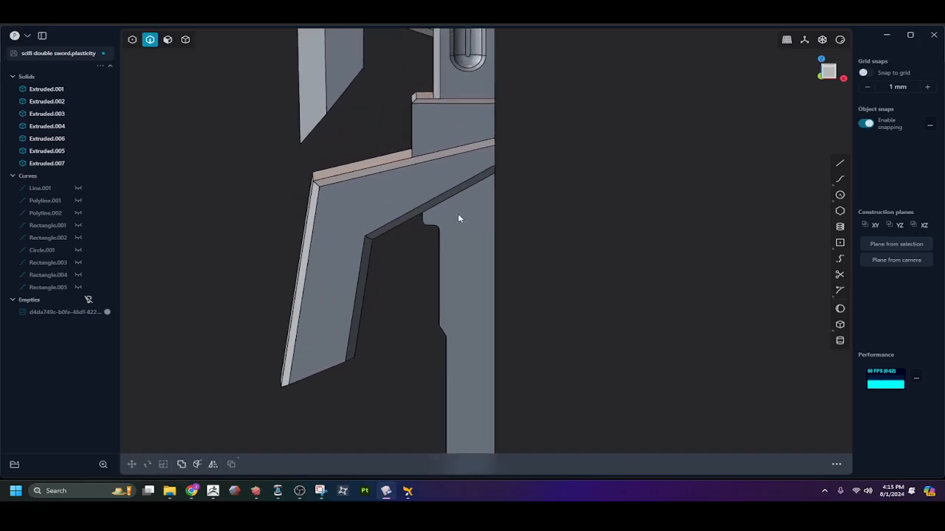
key(3)
click(458, 214)
key(KP_1)
scroll(400, 254, up, 3)
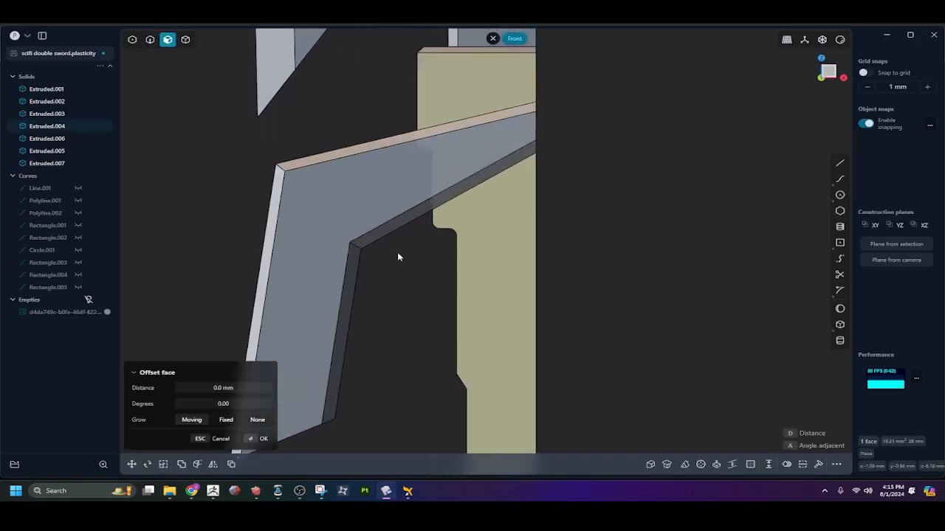
click(402, 256)
shift+middle_drag(418, 251, 550, 331)
click(836, 199)
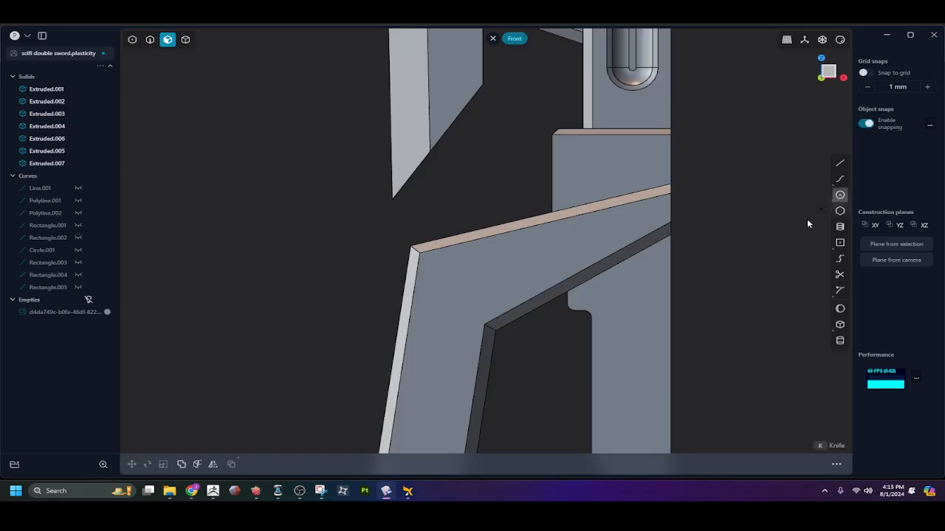
click(574, 304)
scroll(575, 302, up, 5)
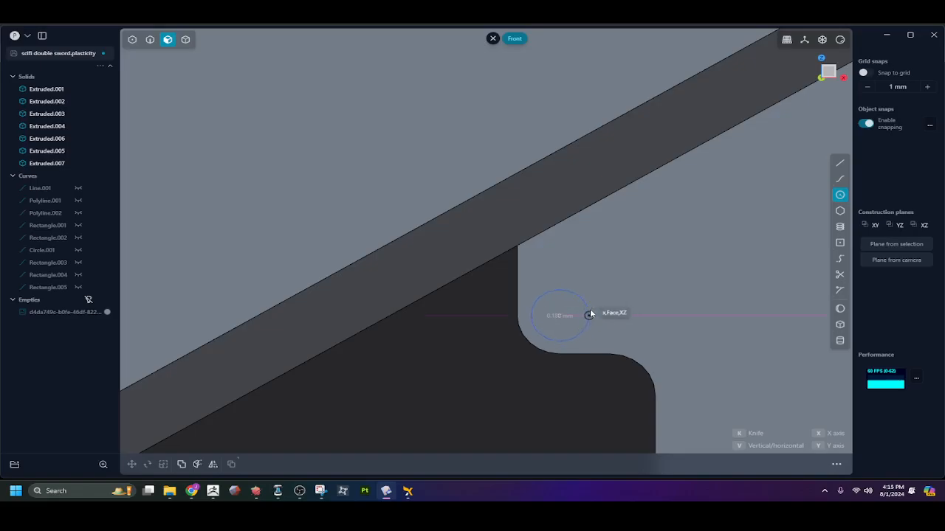
click(594, 318)
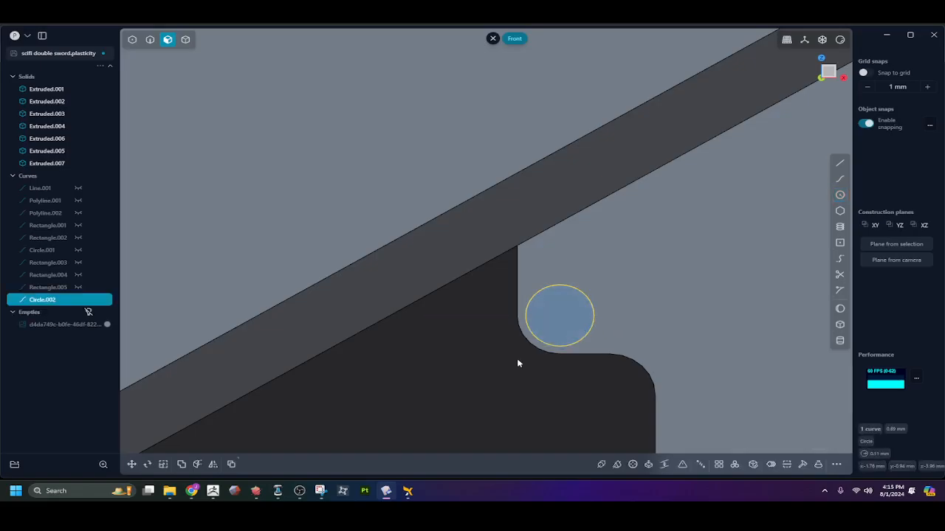
Extrude the small circle outward by about 0.07 mm from the handle's front face to form a pin head
middle_drag(516, 364, 485, 331)
key(e)
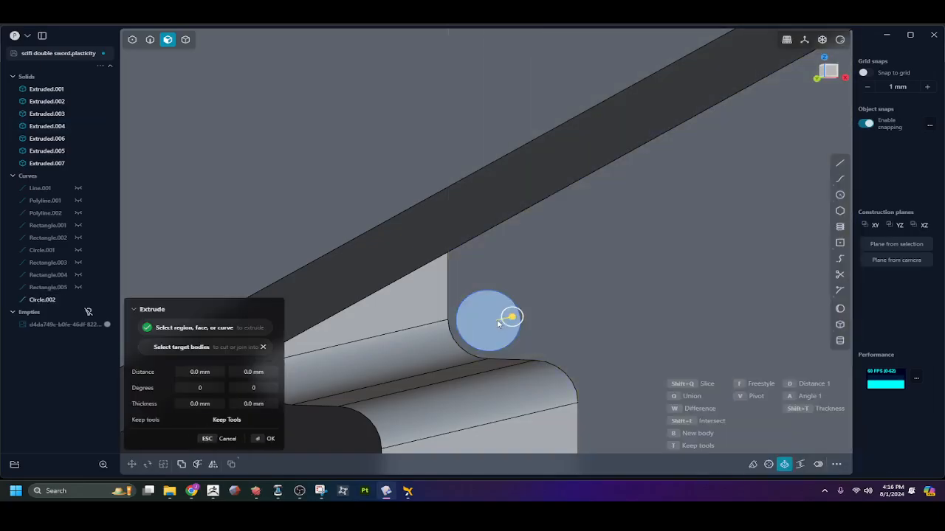
drag(511, 317, 519, 318)
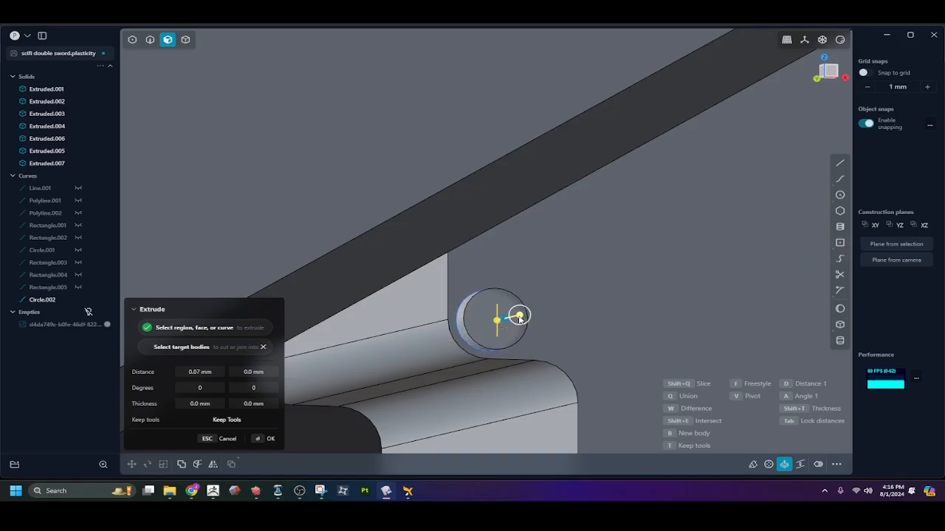
middle_drag(493, 335, 516, 339)
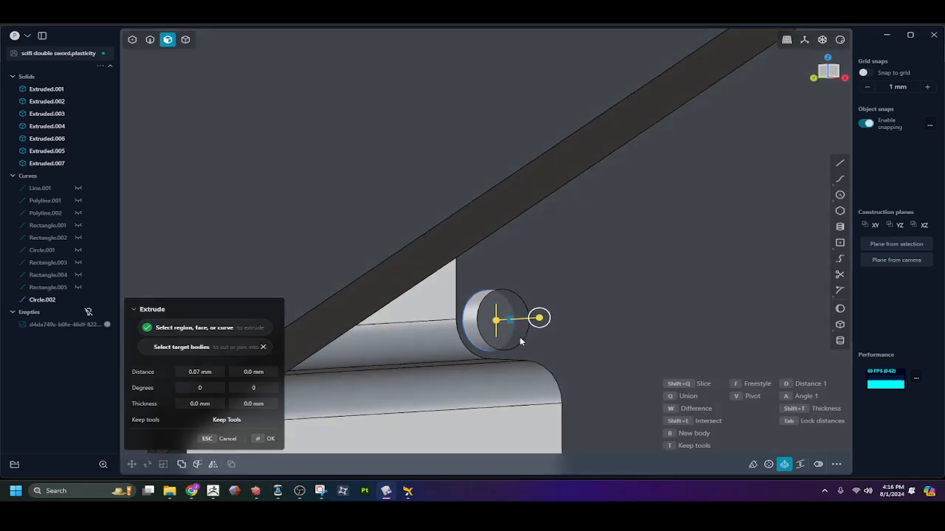
key(Return)
Chamfer the outer rim of the pin head slightly and hide its construction circle
click(520, 346)
key(f)
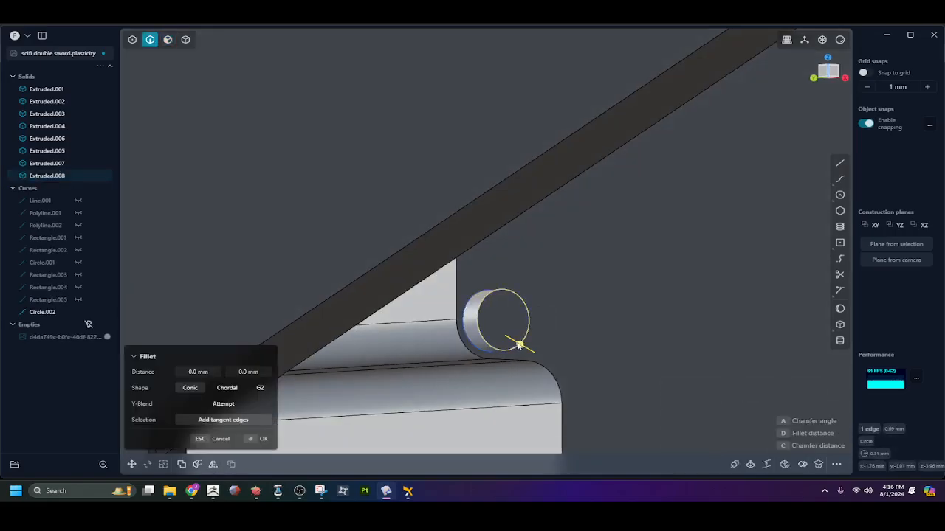
drag(519, 345, 515, 342)
key(Return)
click(483, 354)
click(484, 353)
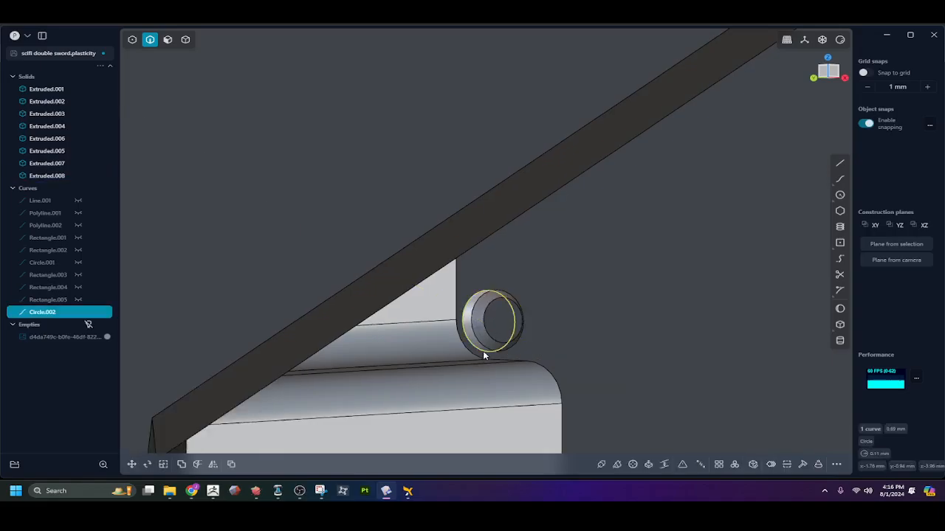
scroll(515, 362, down, 3)
click(78, 313)
scroll(369, 333, down, 2)
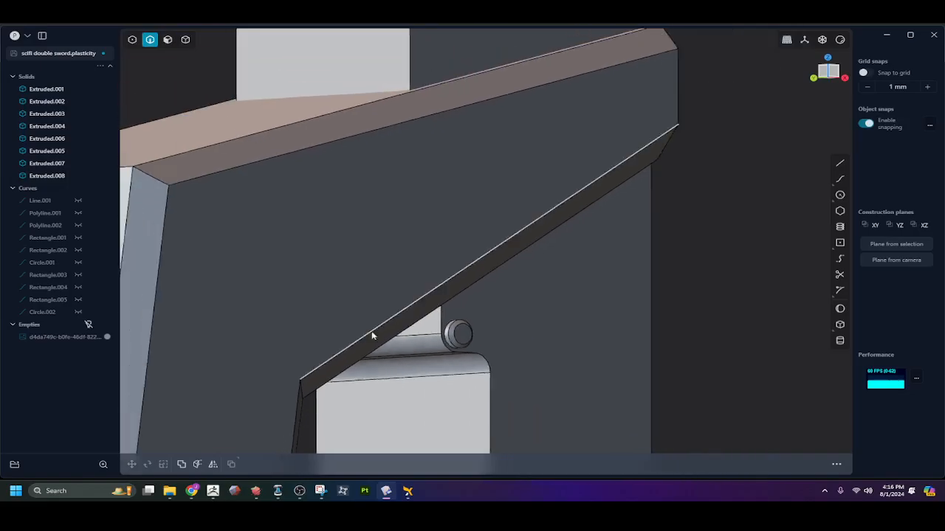
Mirror the pin head to the opposite face of the handle
scroll(374, 336, down, 1)
key(4)
click(452, 338)
scroll(433, 353, down, 4)
middle_drag(432, 354, 557, 348)
key(alt+x)
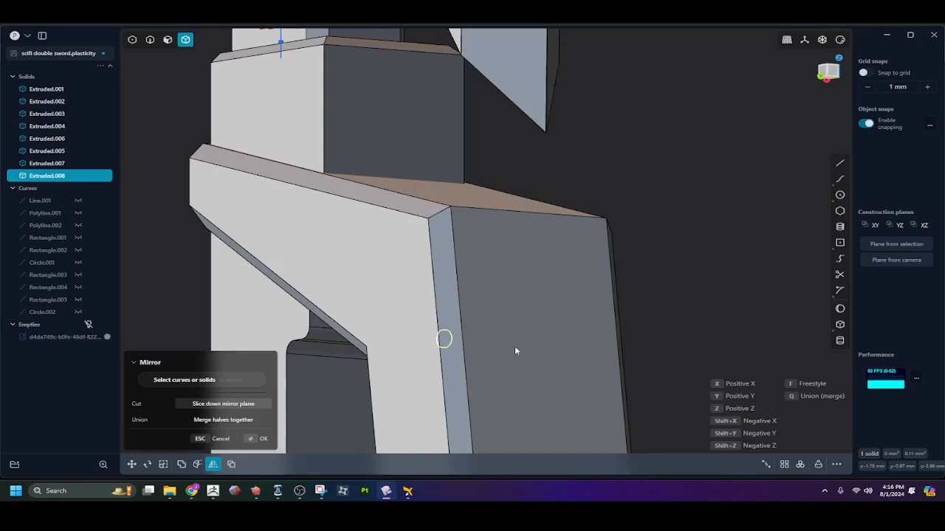
key(x)
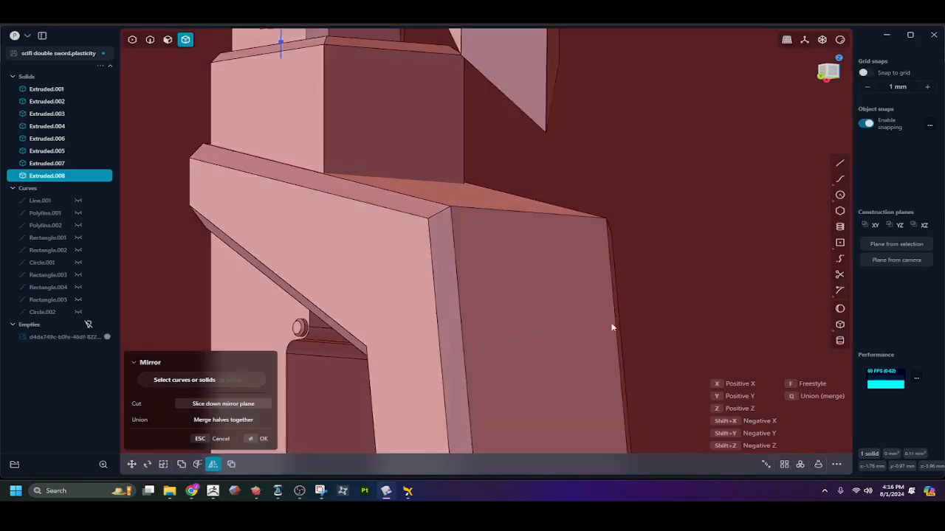
key(Return)
Undo the mirroring of the pin head
middle_drag(651, 317, 272, 280)
scroll(475, 282, up, 5)
click(449, 301)
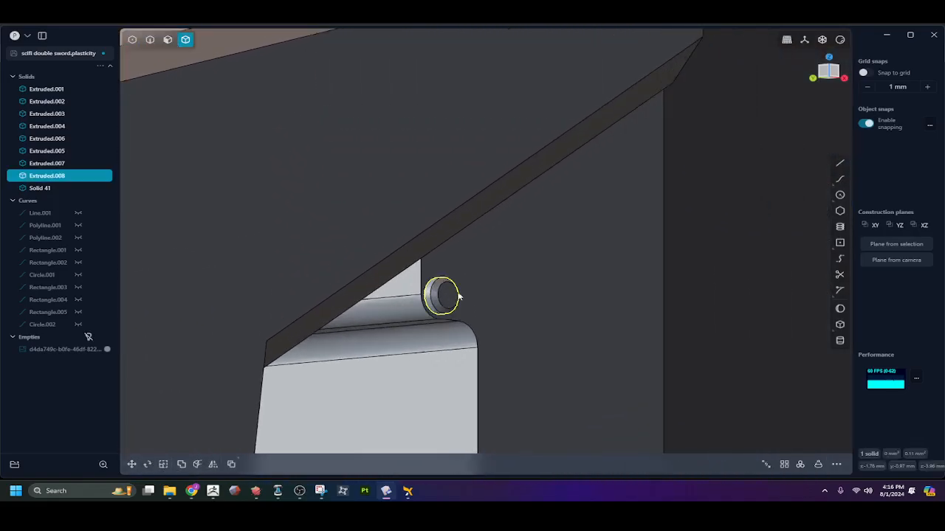
middle_drag(457, 297, 482, 371)
key(ctrl+z)
key(ctrl+z)
key(ctrl+z)
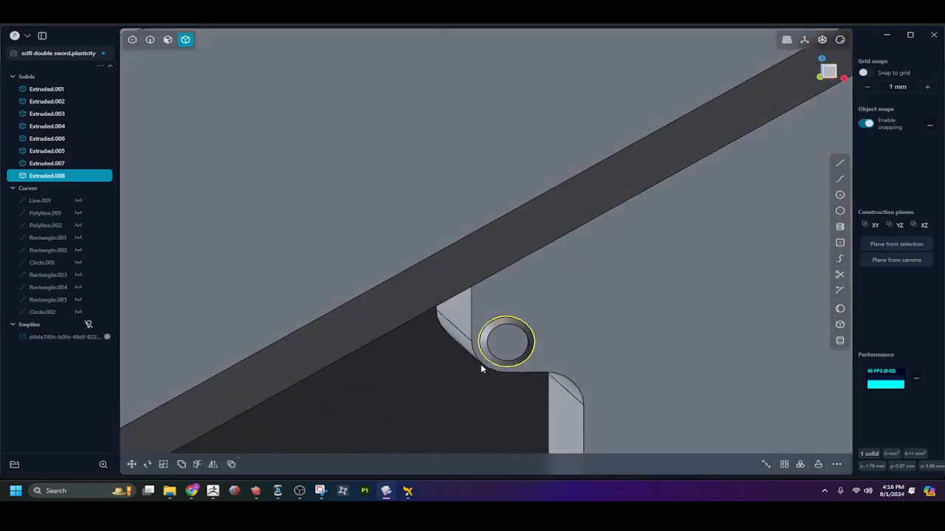
Split the pin head's flat end face with vertical cuts so a narrow central strip remains
key(Escape)
key(3)
click(507, 348)
key(i)
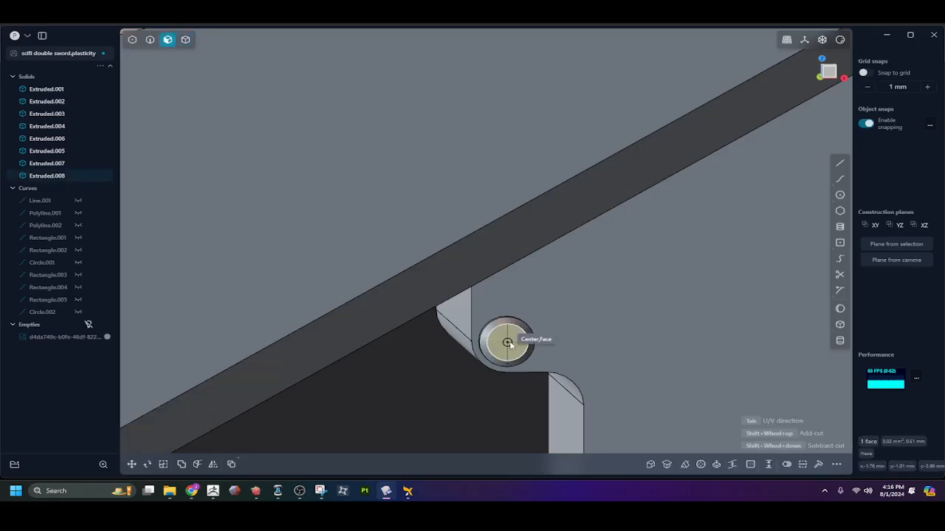
click(510, 345)
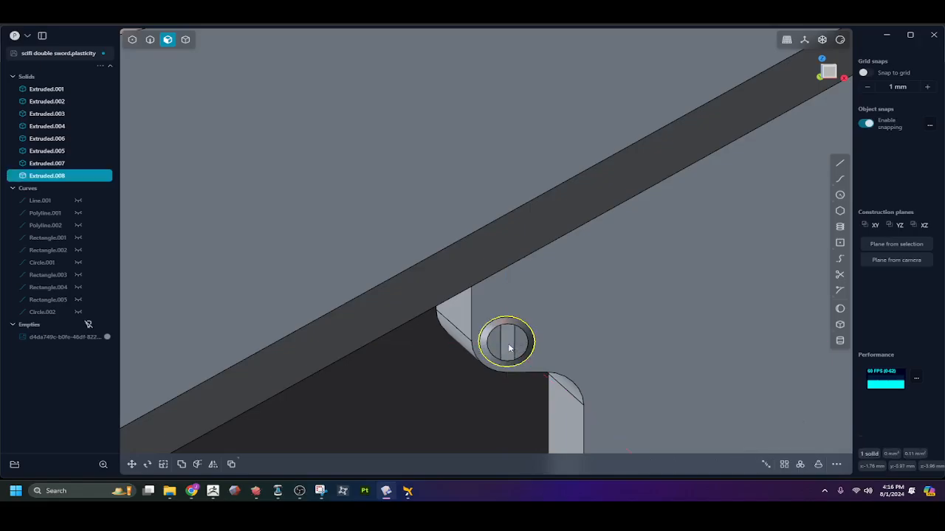
Offset the central strip of the pin head inward to form a shallow screwdriver slot
click(508, 347)
middle_drag(508, 347, 538, 332)
drag(525, 341, 523, 342)
click(516, 353)
middle_drag(517, 357, 479, 379)
key(Escape)
Mirror the slotted screw head to the opposite face of the handle
middle_drag(472, 413, 562, 401)
click(508, 359)
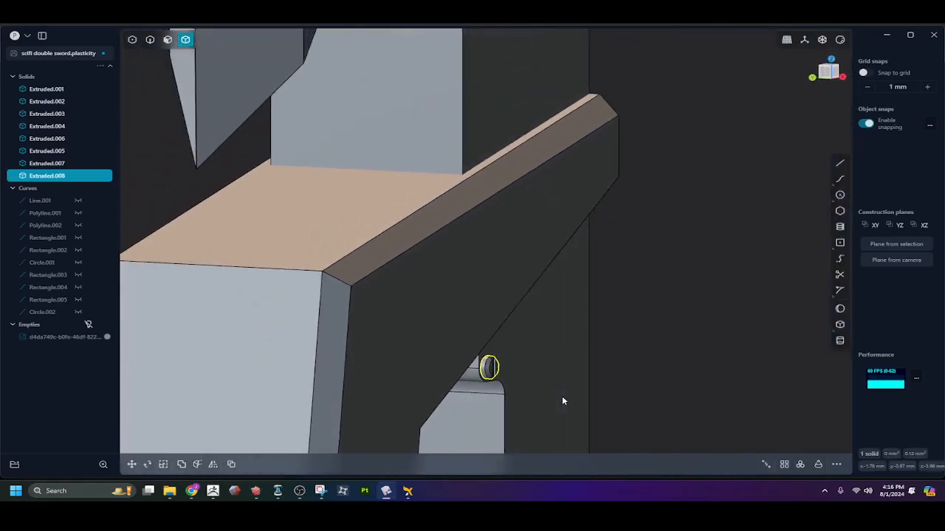
scroll(561, 396, down, 2)
key(alt+x)
shift+middle_drag(375, 378, 686, 350)
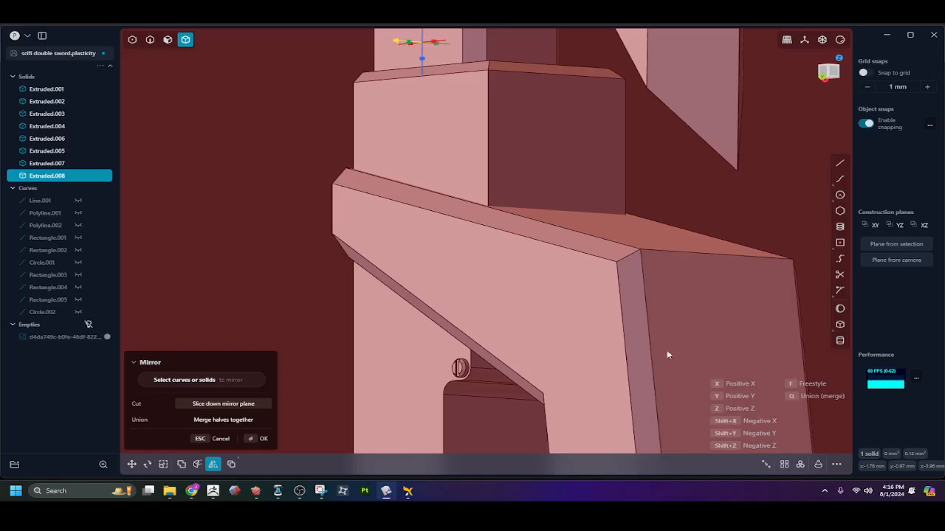
key(Return)
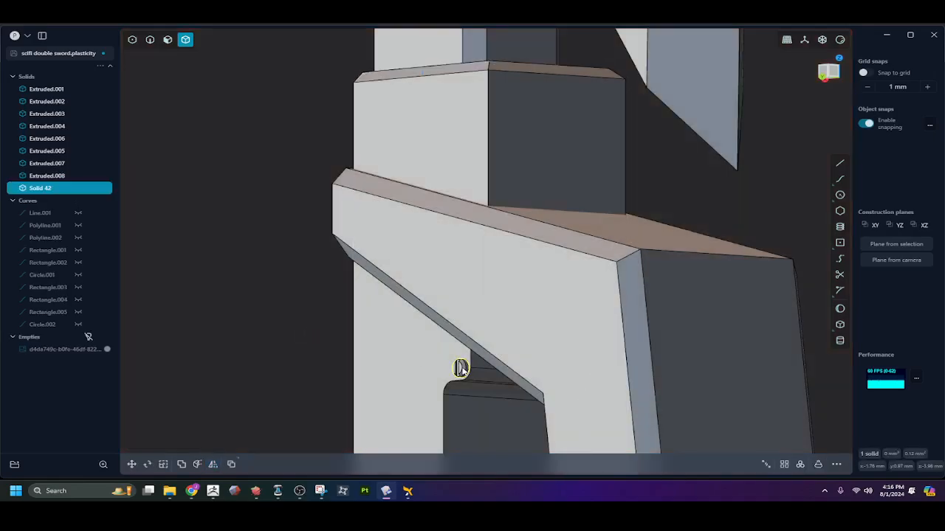
Rotate the mirrored screw head by about 43 degrees around the Y axis so its slot sits diagonally
key(r)
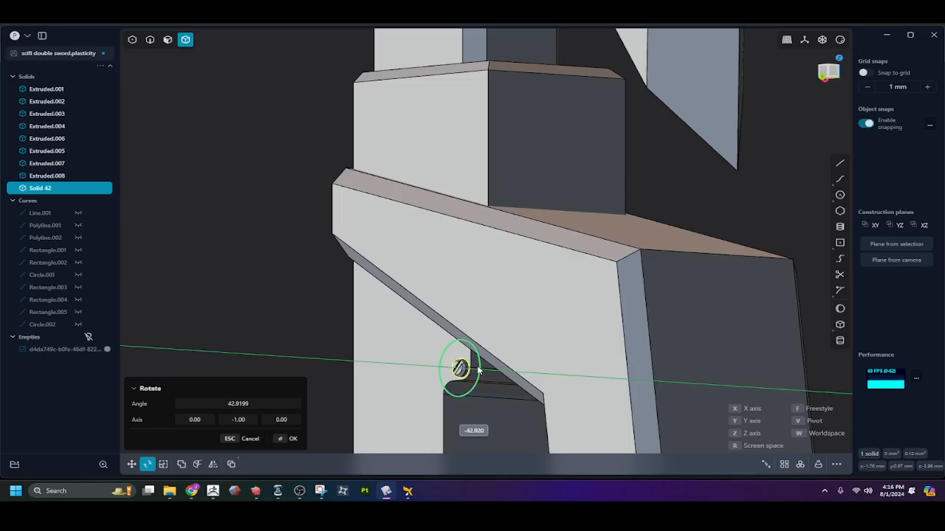
key(Return)
click(253, 303)
middle_drag(557, 333, 424, 350)
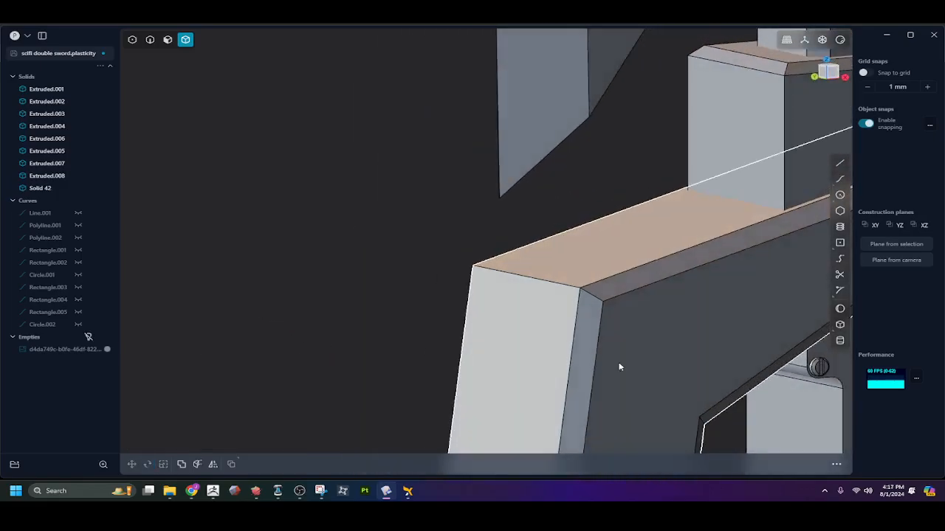
Rotate the original front screw head around its own axis to tilt its slot diagonally
shift+middle_drag(619, 367, 458, 344)
click(462, 346)
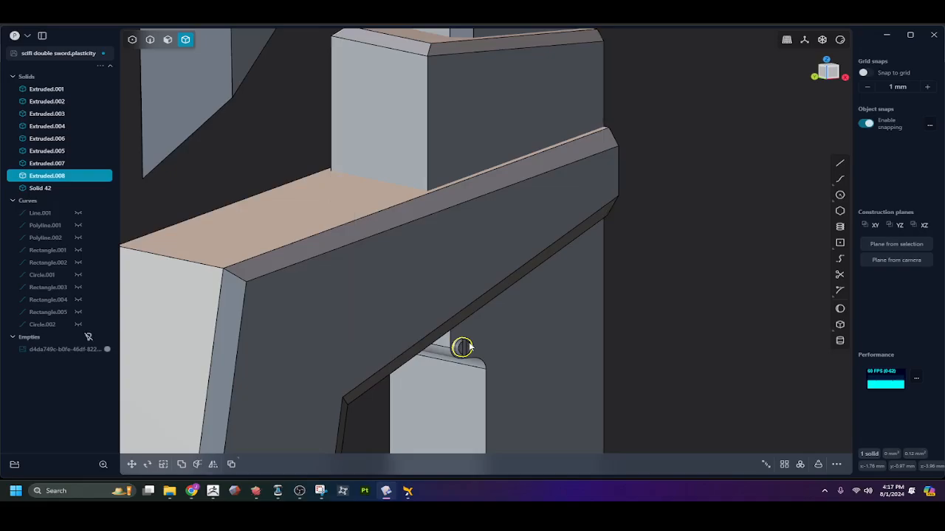
key(r)
drag(449, 335, 444, 337)
click(428, 386)
Examine the screw heads and the handle beneath the crossguard from the back and the front
scroll(546, 381, down, 4)
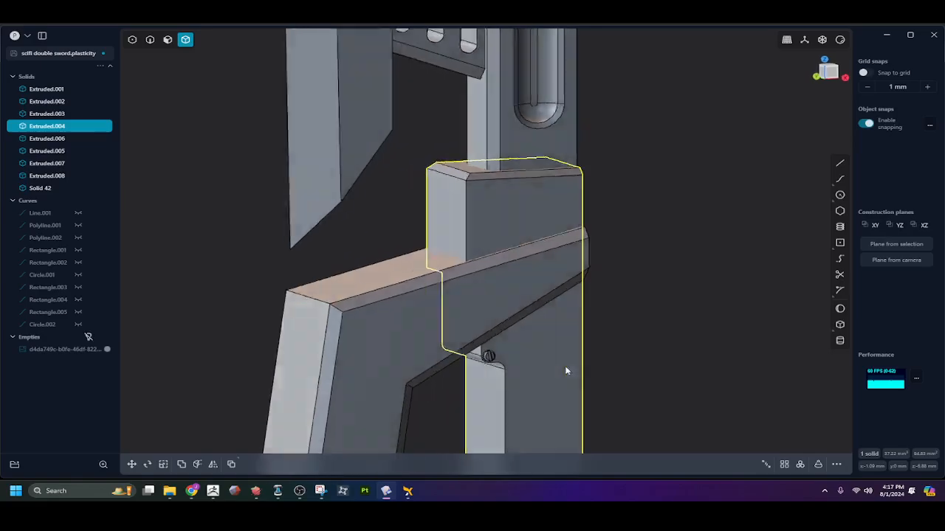
middle_drag(567, 370, 413, 382)
click(485, 381)
scroll(473, 354, up, 5)
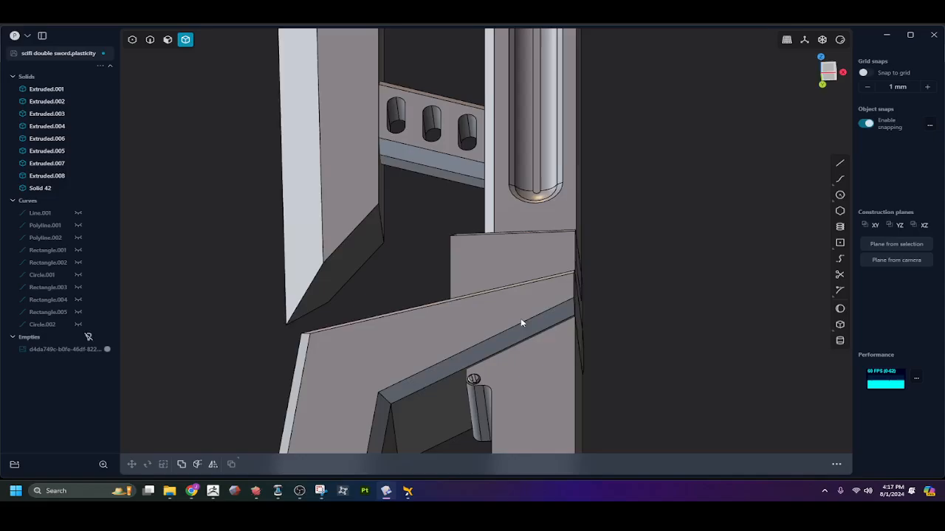
middle_drag(521, 322, 637, 339)
key(3)
click(702, 317)
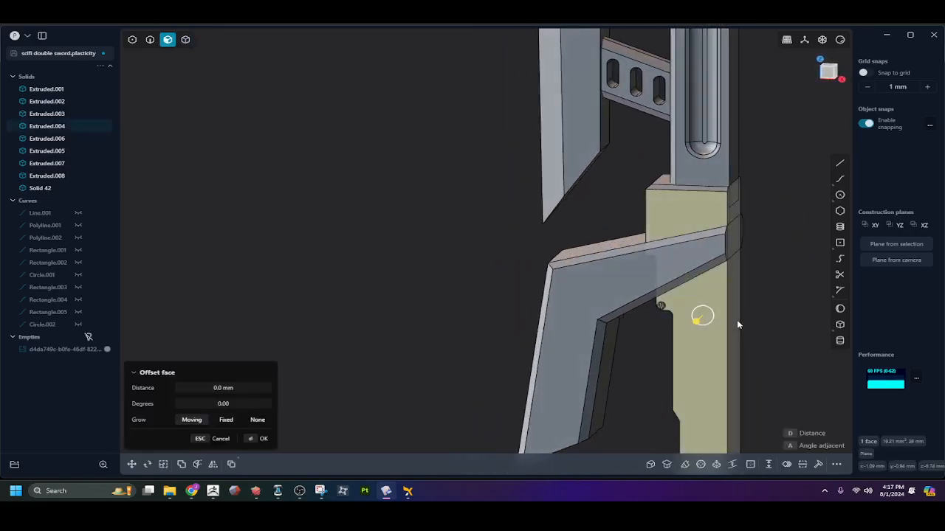
key(Escape)
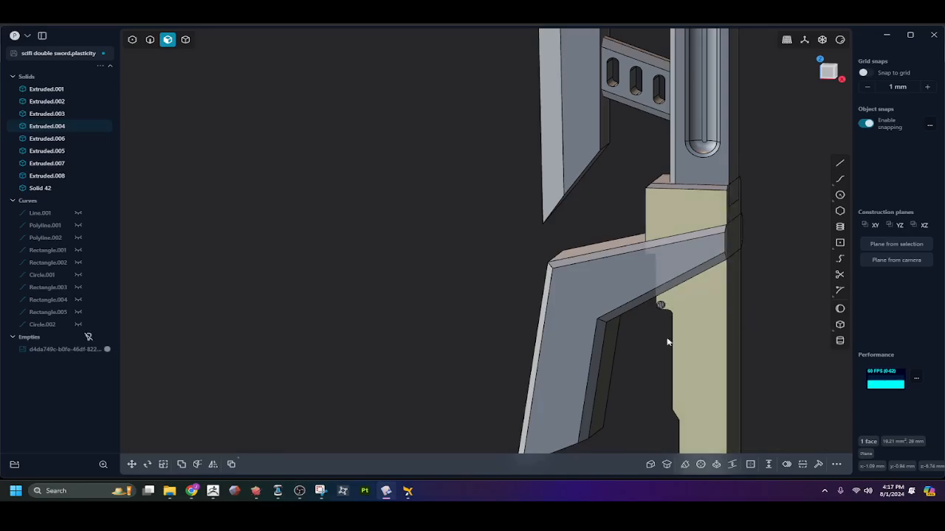
mouse_move(648, 351)
shift+middle_down()
mouse_move(651, 330)
mouse_move(659, 337)
shift+middle_up()
click(645, 354)
scroll(644, 354, down, 4)
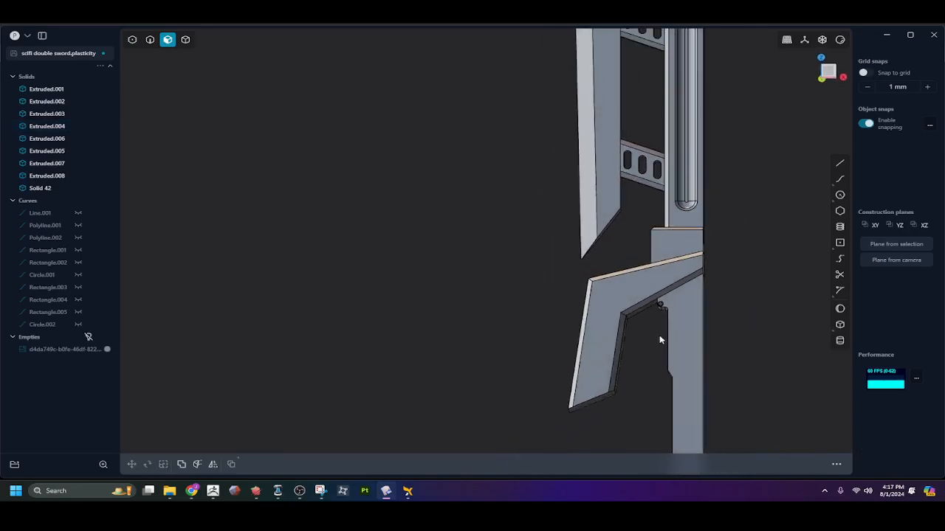
key(e)
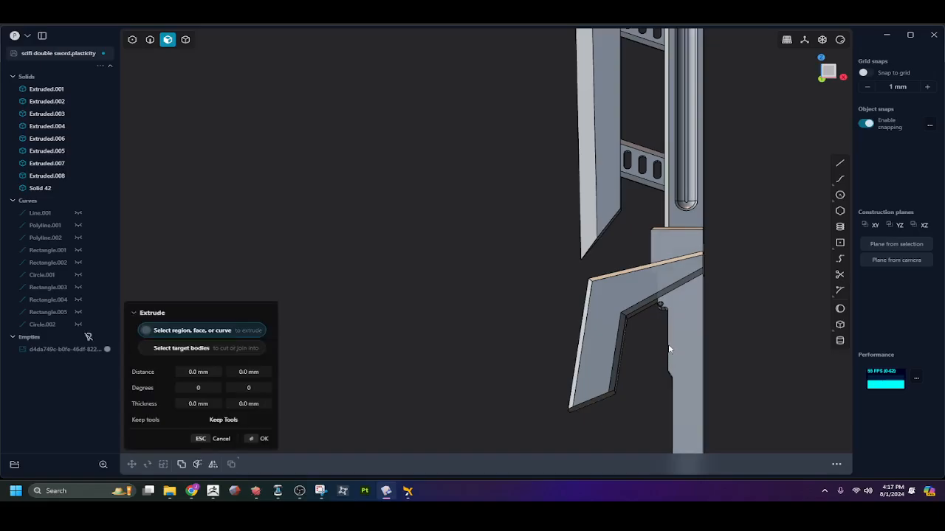
key(Escape)
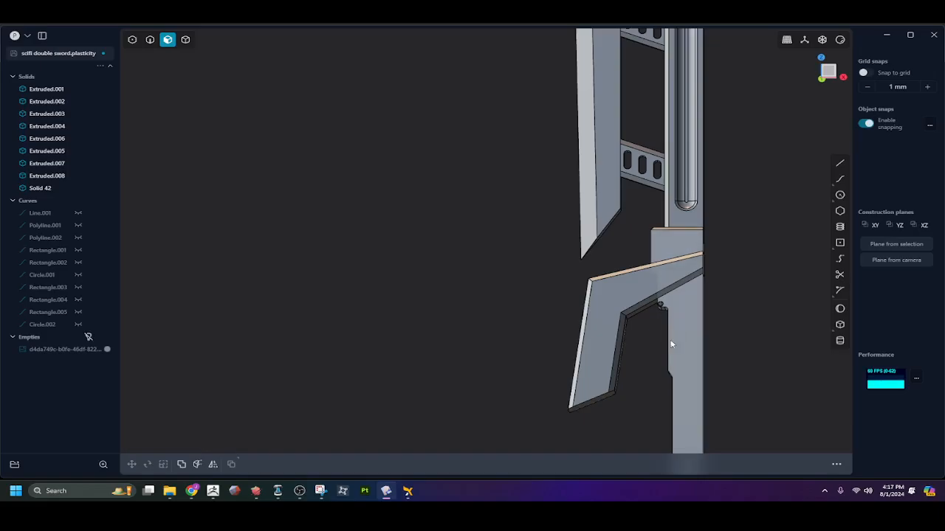
click(685, 331)
key(o)
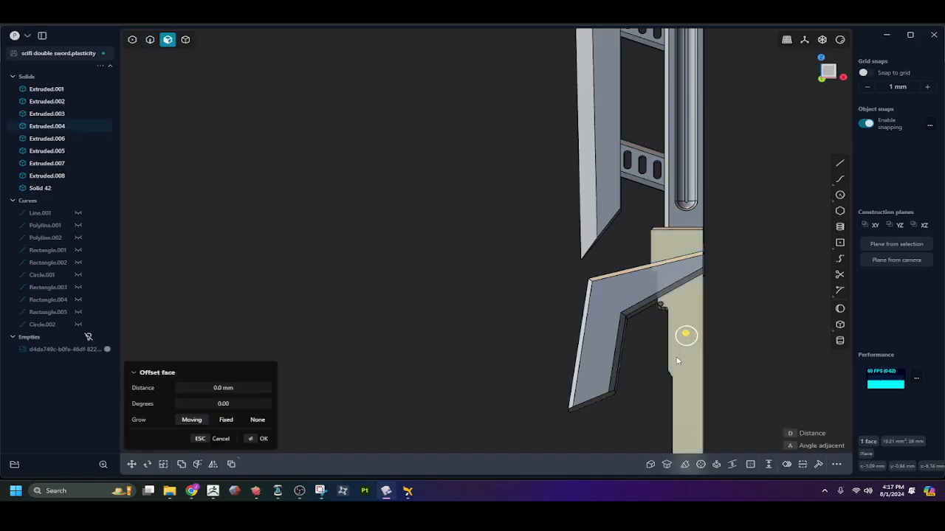
key(Escape)
Select the edges forming the closed outline of the handle and collar's front face, and duplicate them as a separate curve
middle_drag(649, 369, 586, 350)
key(2)
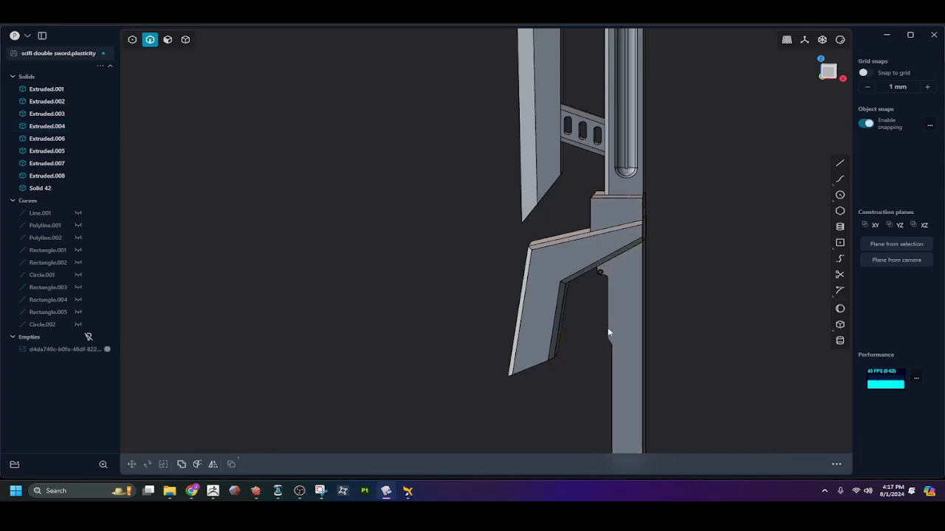
click(608, 333)
key(f)
scroll(608, 333, down, 3)
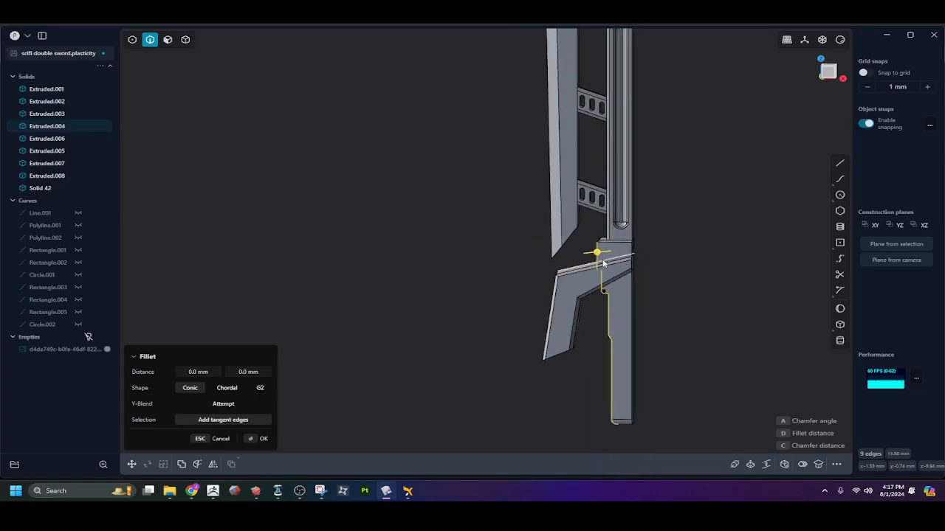
scroll(603, 262, up, 3)
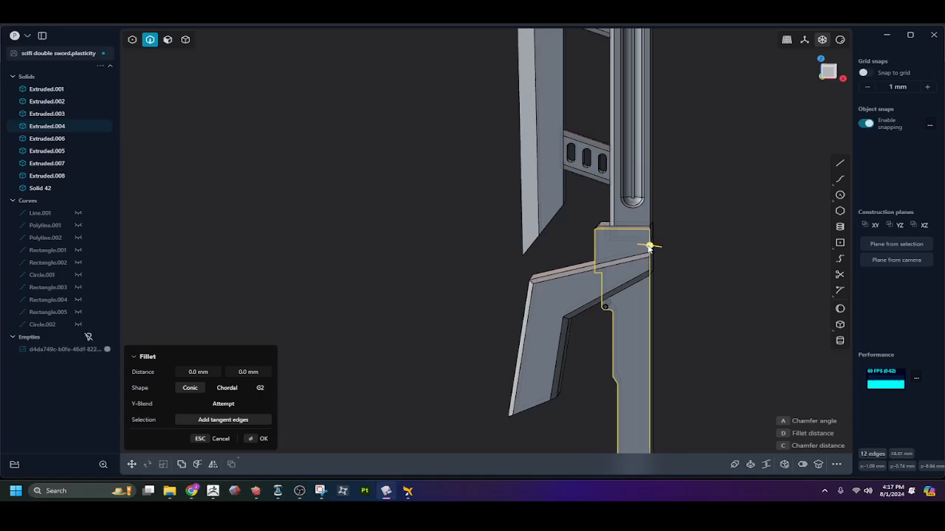
scroll(662, 352, down, 3)
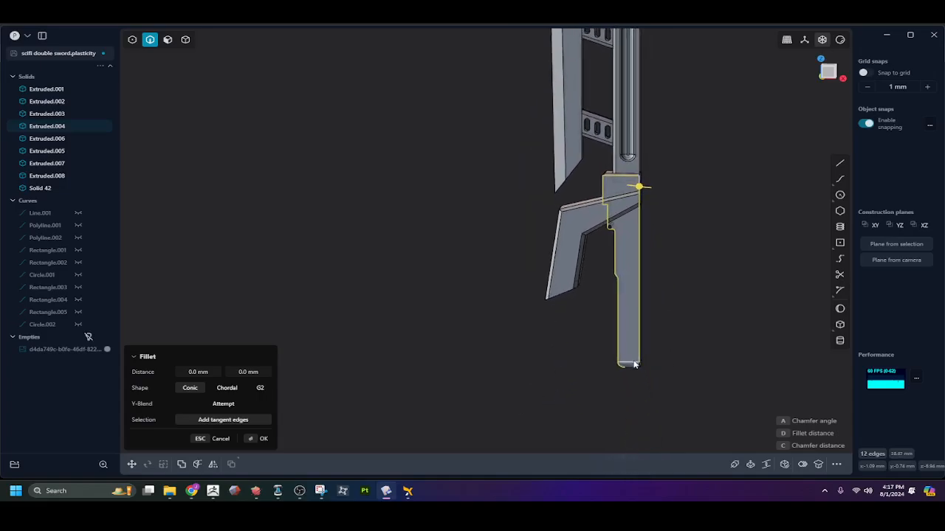
scroll(633, 364, up, 2)
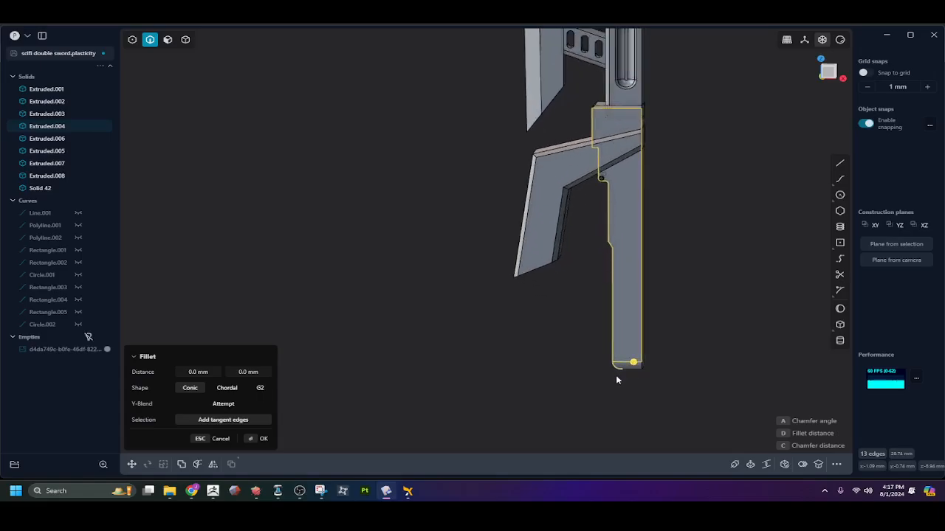
scroll(620, 375, down, 2)
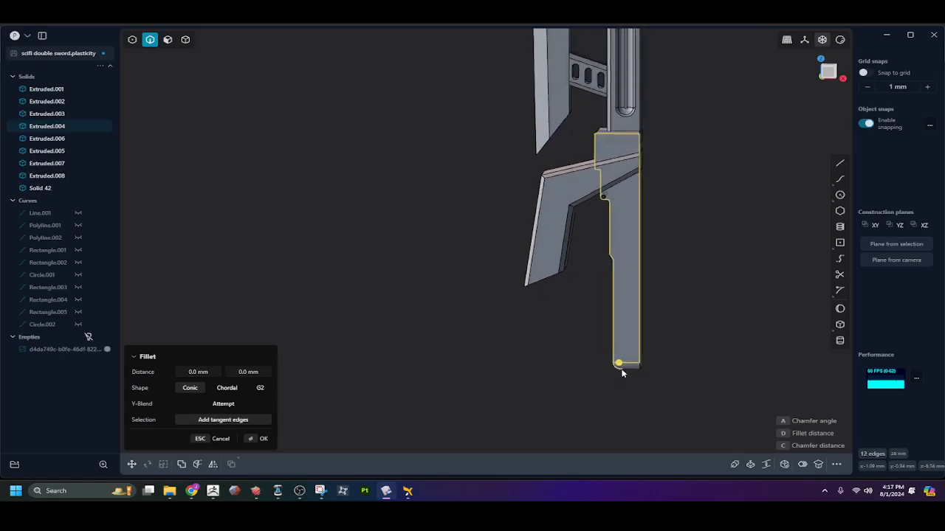
shift+middle_drag(593, 355, 585, 395)
key(shift+d)
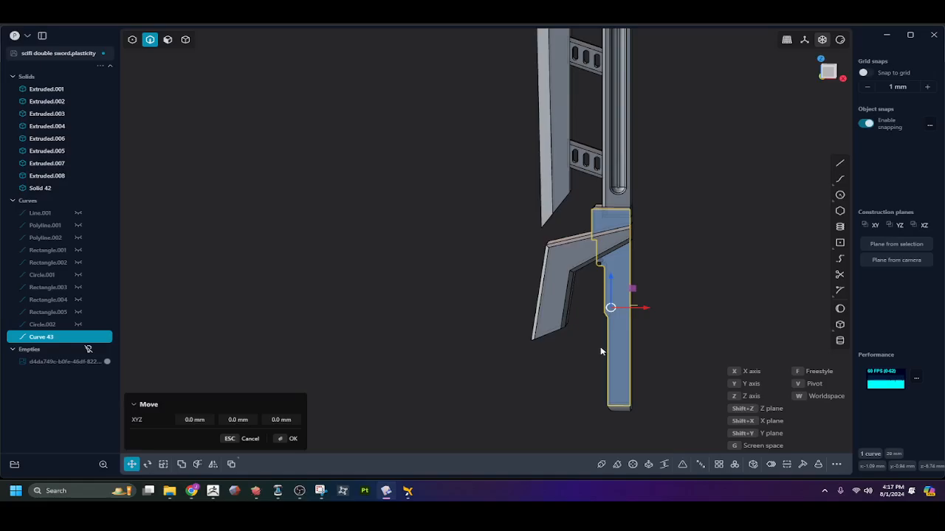
Move the handle outline curve forward so it sits clear of the handle's front face
click(588, 344)
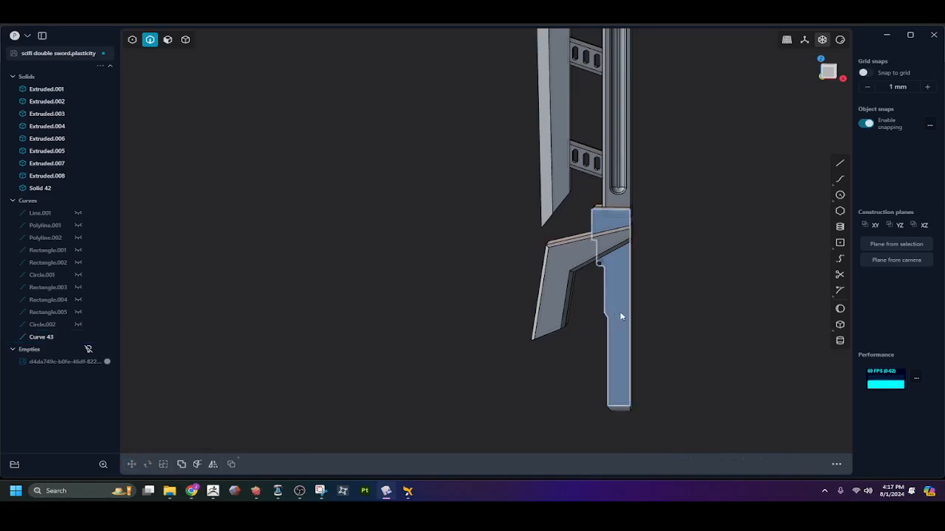
key(g)
middle_drag(650, 276, 614, 292)
drag(636, 291, 623, 295)
click(677, 304)
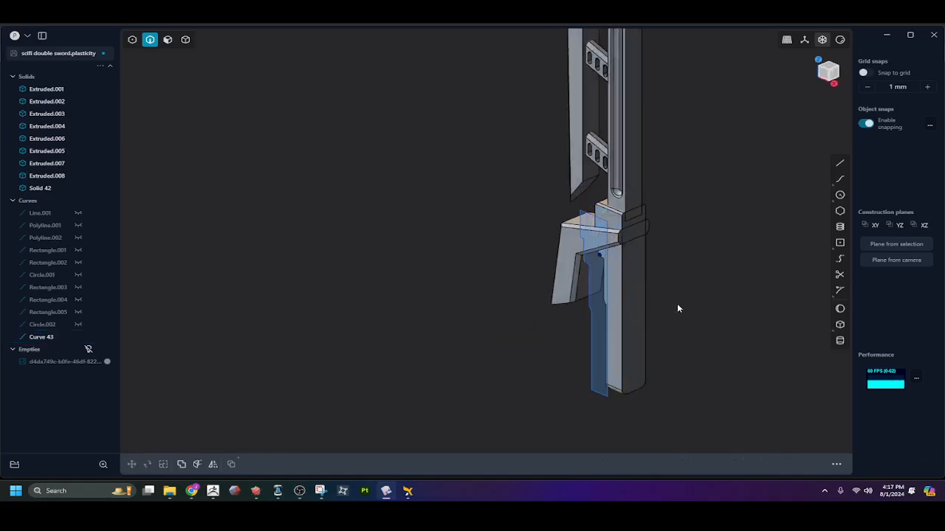
middle_drag(676, 303, 748, 280)
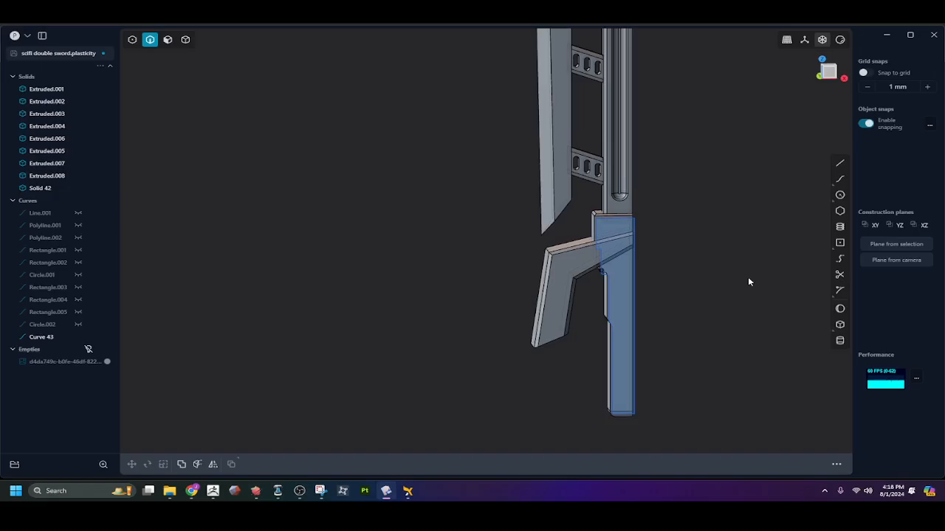
In front view, scale the outline curve down uniformly and move it 0.15, 1.17 and 1.14 mm in X, Y and Z inside the handle contour
key(KP_1)
scroll(646, 245, down, 2)
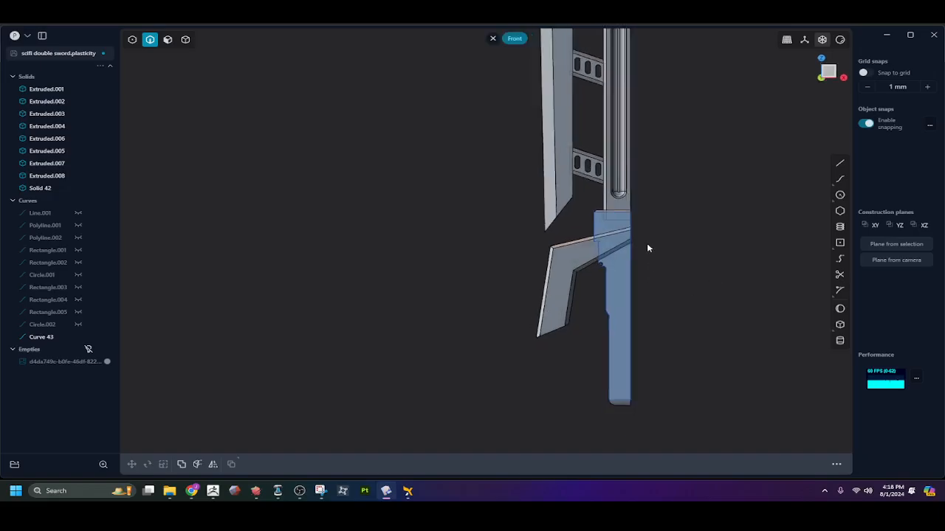
scroll(645, 246, up, 5)
scroll(632, 259, up, 1)
click(601, 251)
key(s)
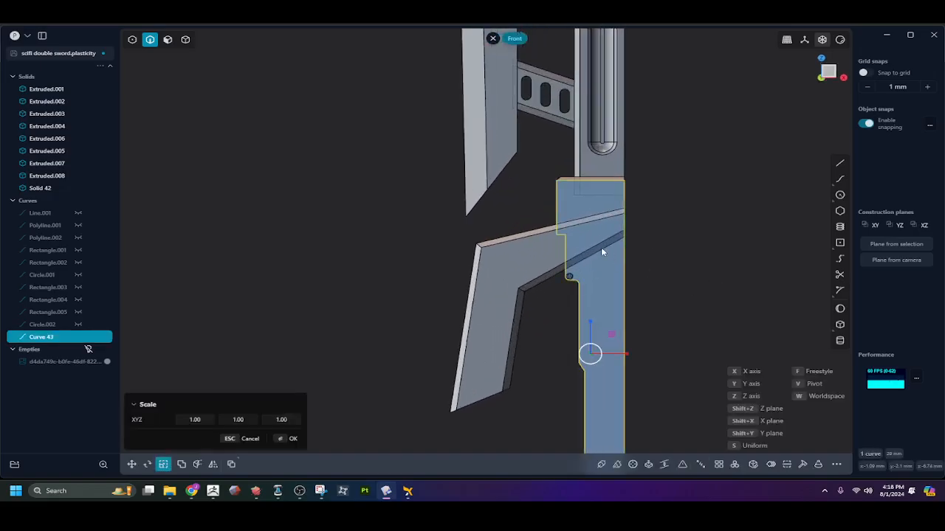
click(599, 355)
key(g)
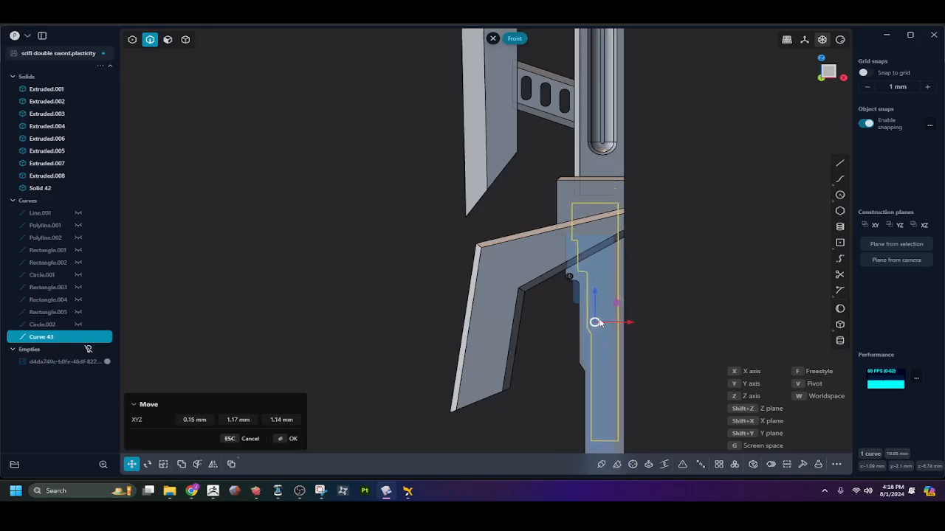
click(652, 316)
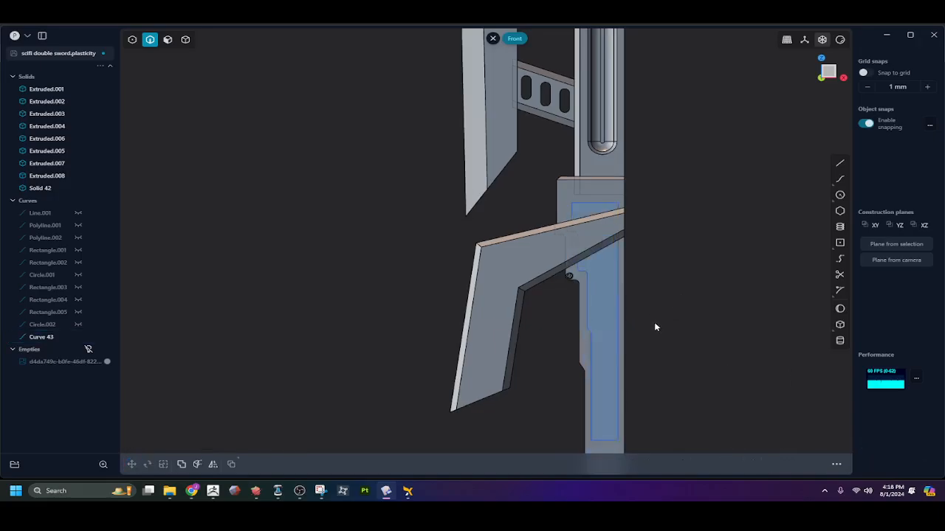
Draw a horizontal line about 0.87 mm long across the outline's lower section and trim away the part of the outline below it
scroll(662, 293, down, 3)
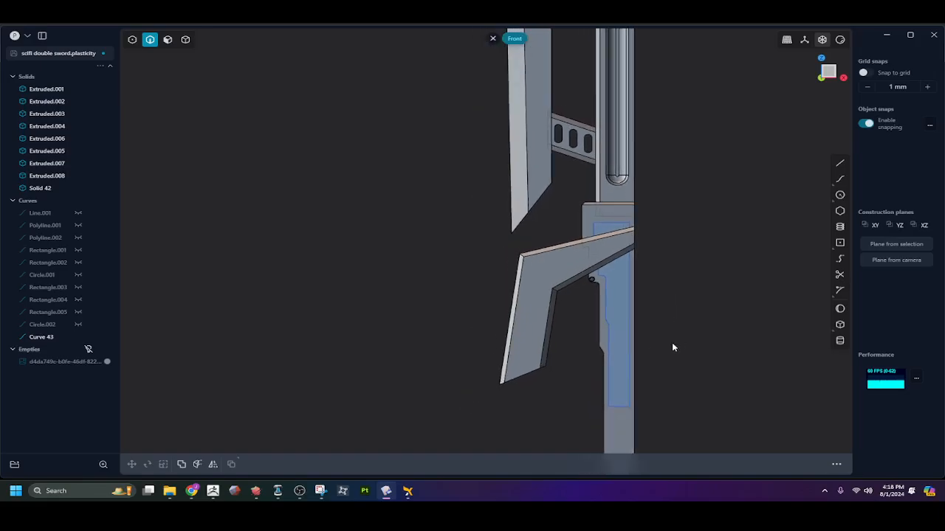
key(l)
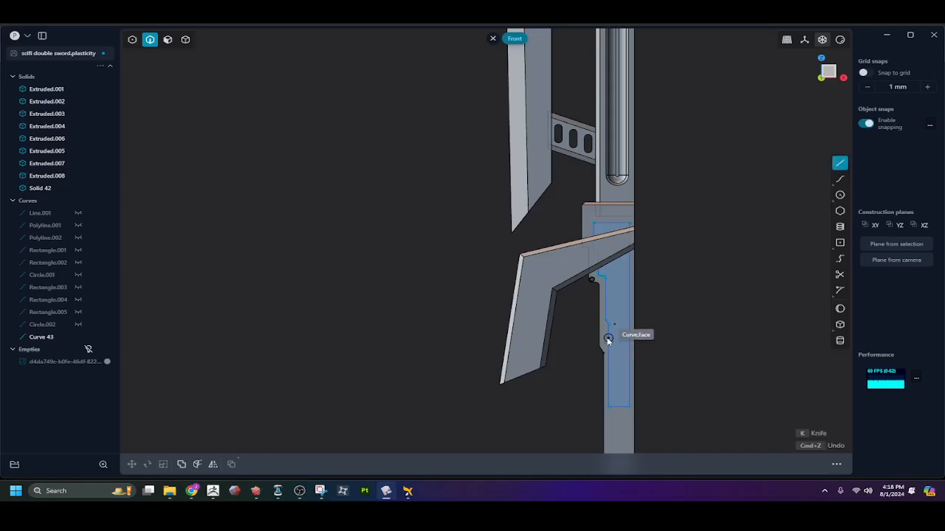
click(608, 339)
click(628, 340)
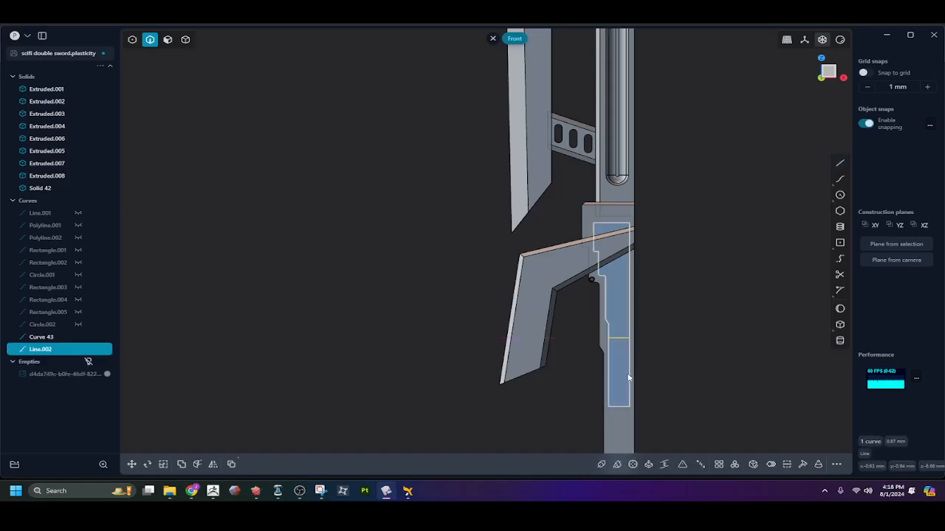
key(t)
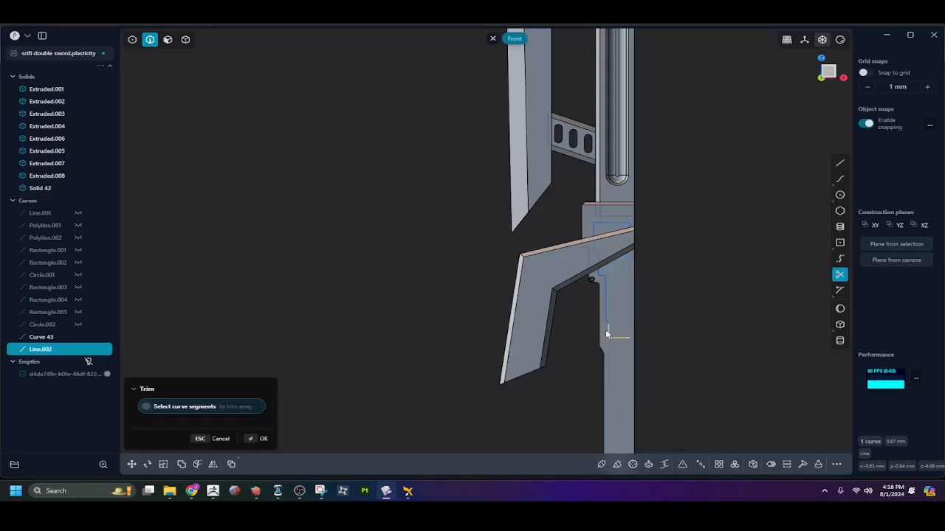
key(Escape)
click(656, 335)
Join the shortened outline and the horizontal line into one closed curve
click(627, 338)
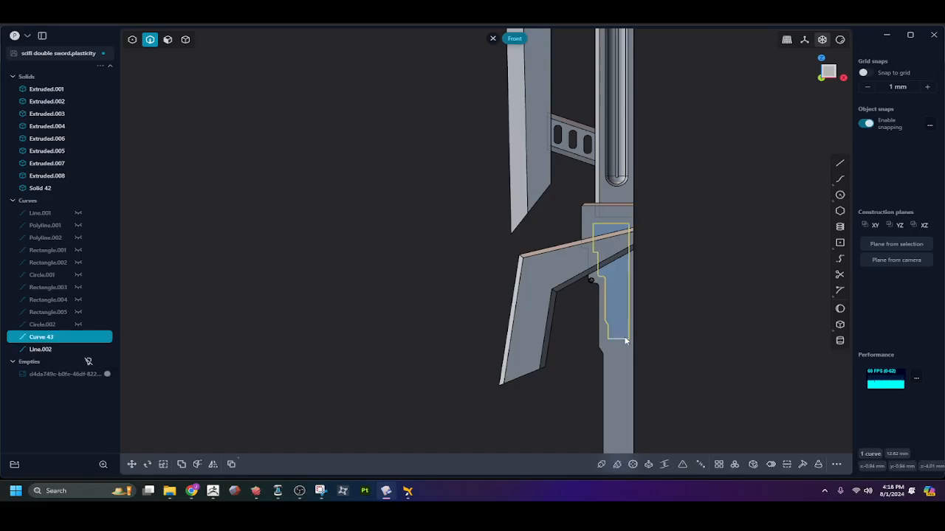
shift+click(625, 340)
key(j)
click(686, 341)
scroll(632, 317, up, 3)
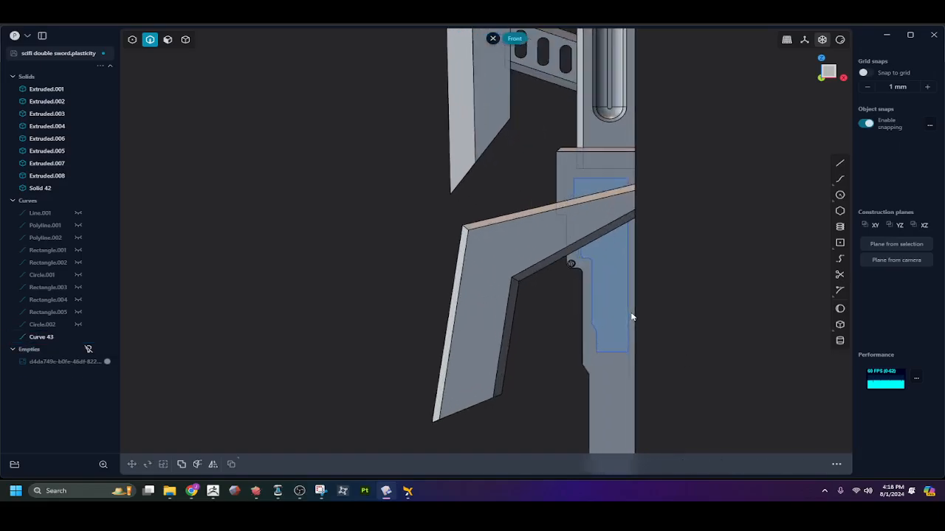
scroll(612, 302, up, 2)
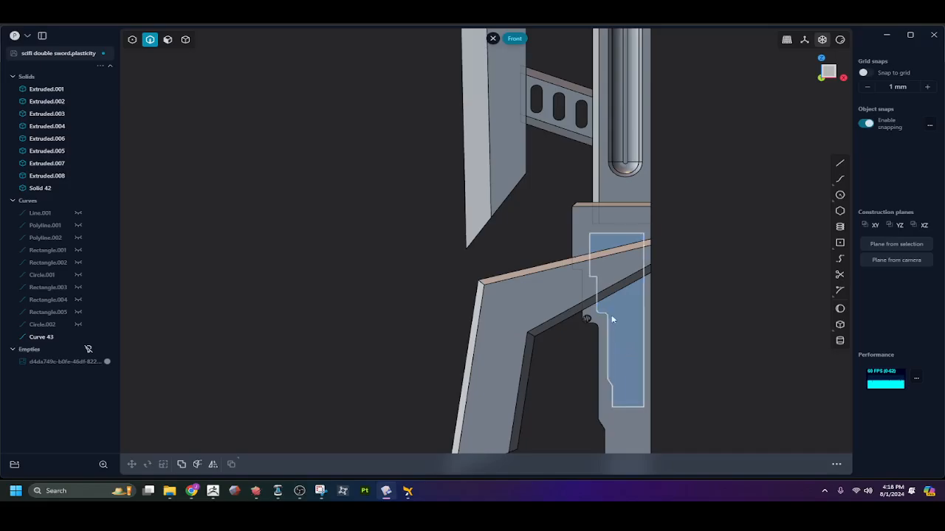
key(l)
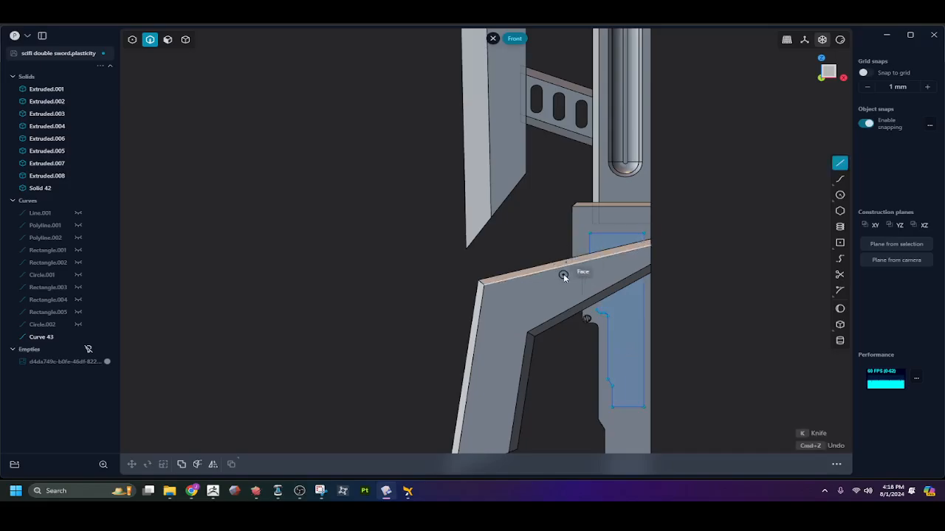
scroll(590, 255, up, 2)
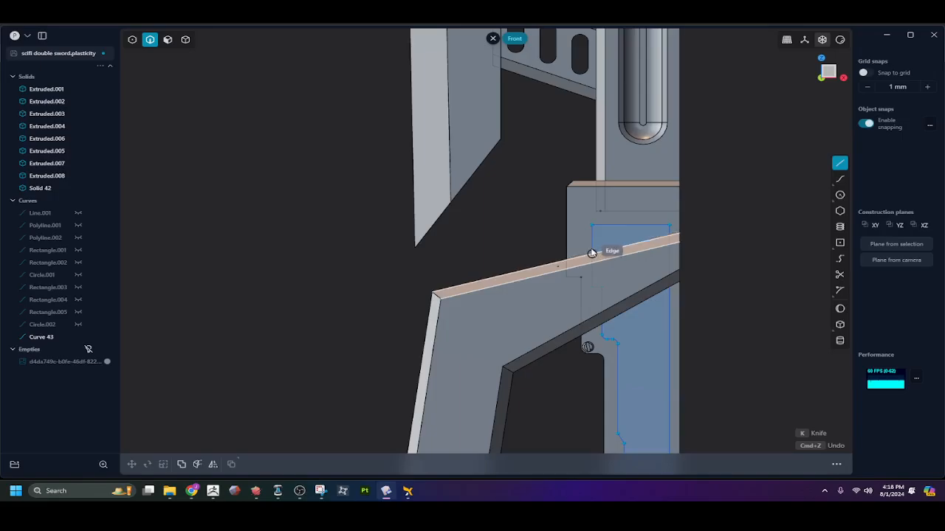
click(591, 253)
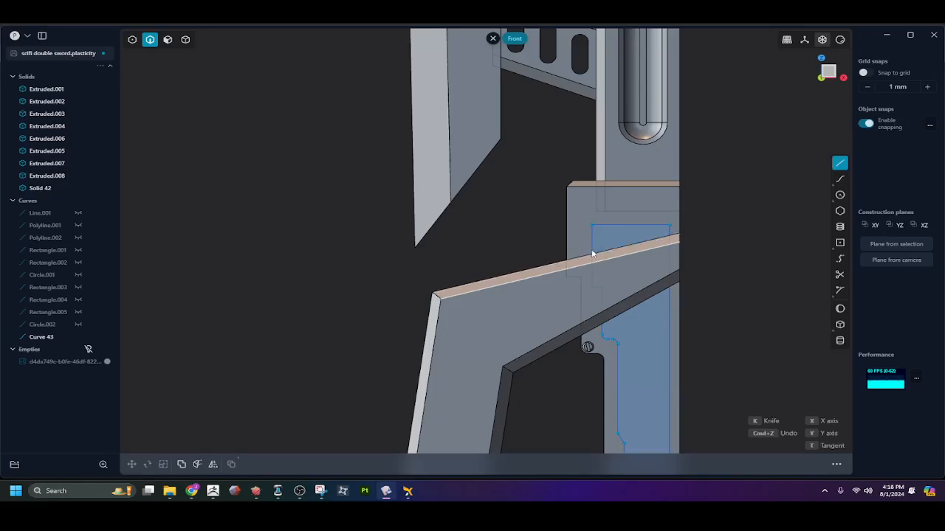
click(670, 235)
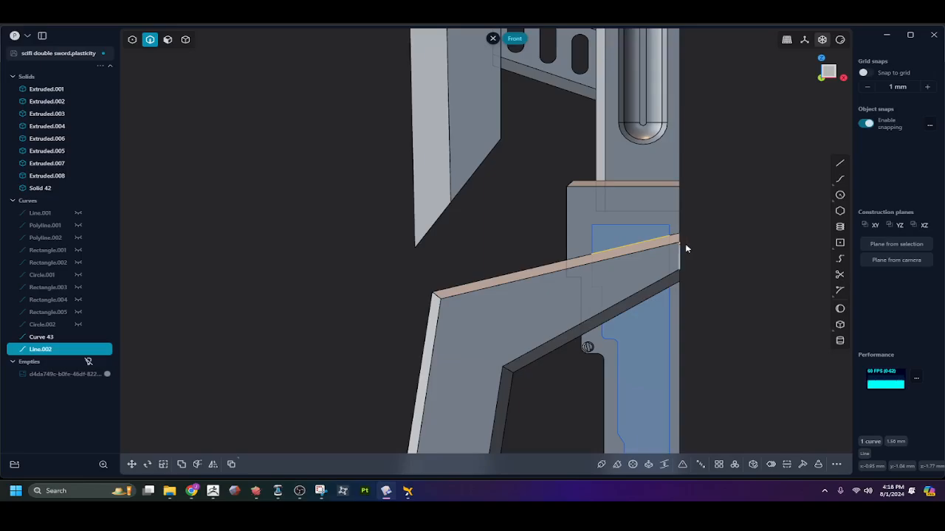
key(t)
click(627, 229)
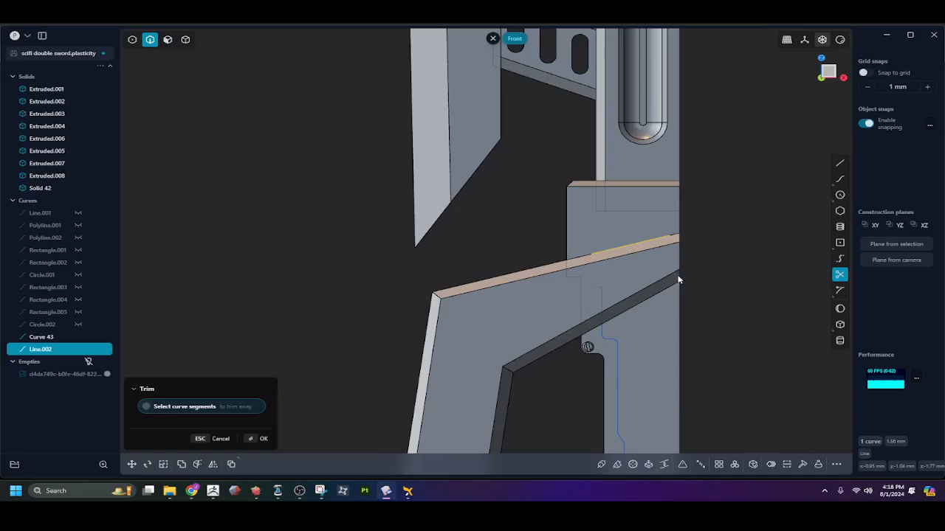
key(Escape)
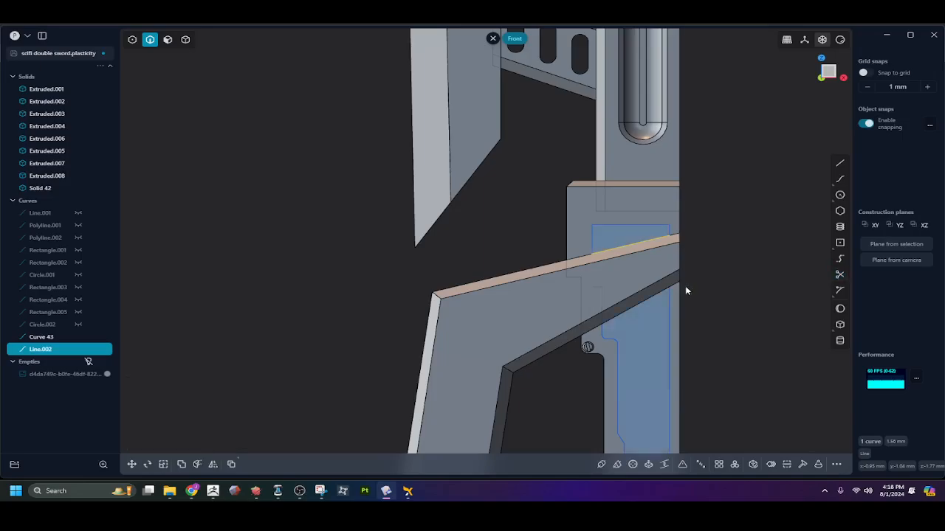
scroll(727, 276, down, 3)
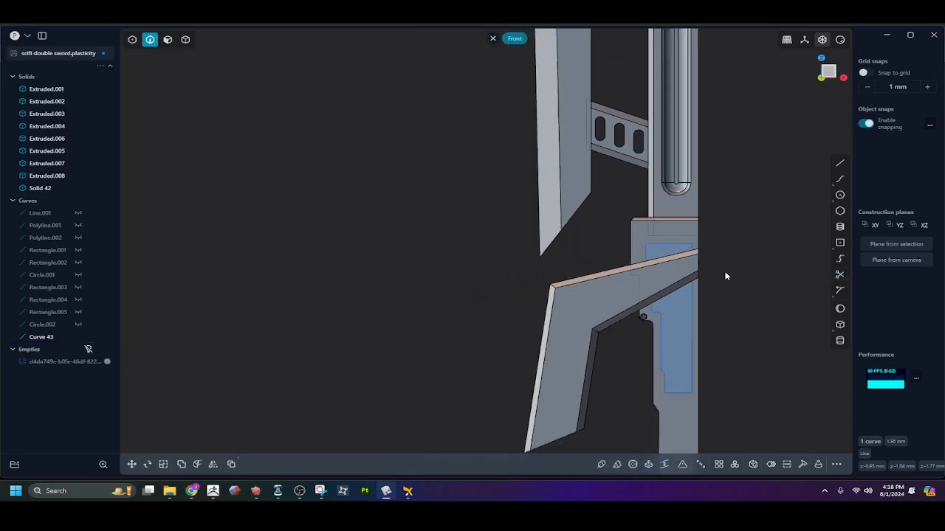
Draw a line about 2.84 mm long along the guard's upper edge, extending past the outline, and cut the outline with it
key(l)
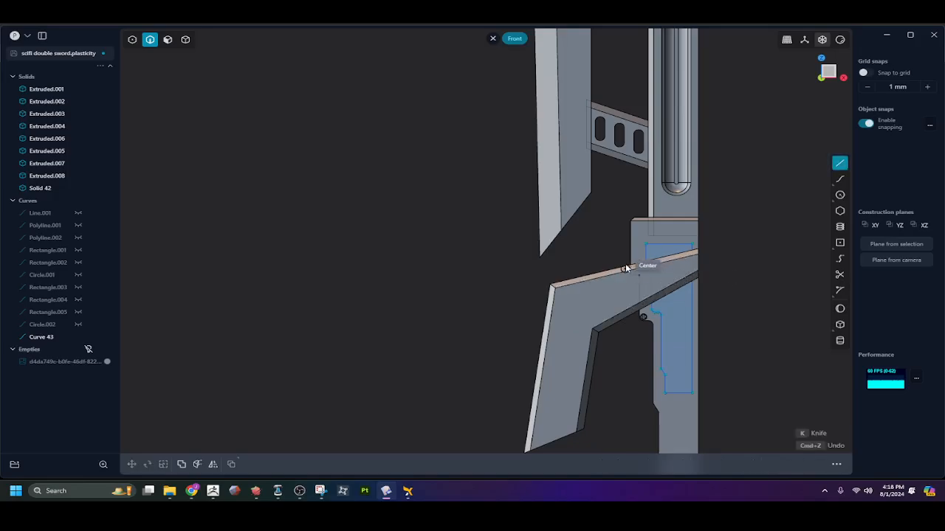
click(622, 266)
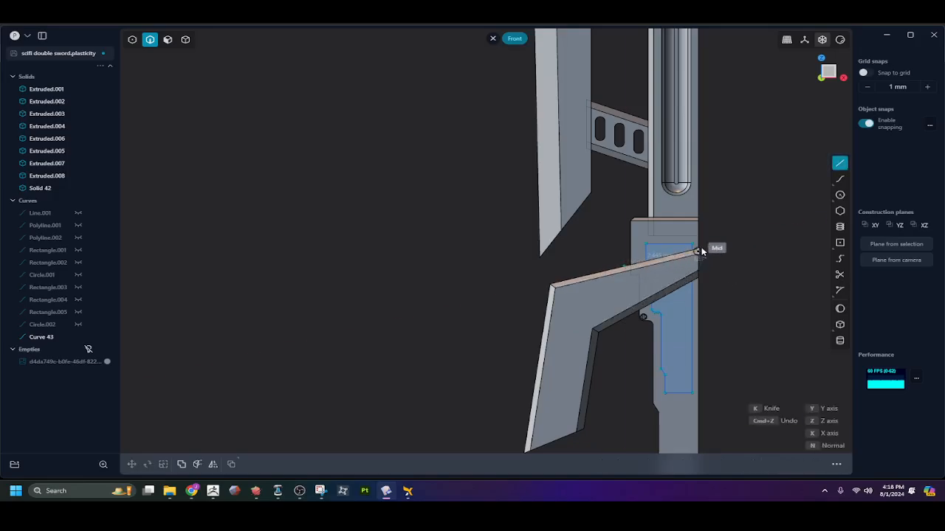
click(712, 246)
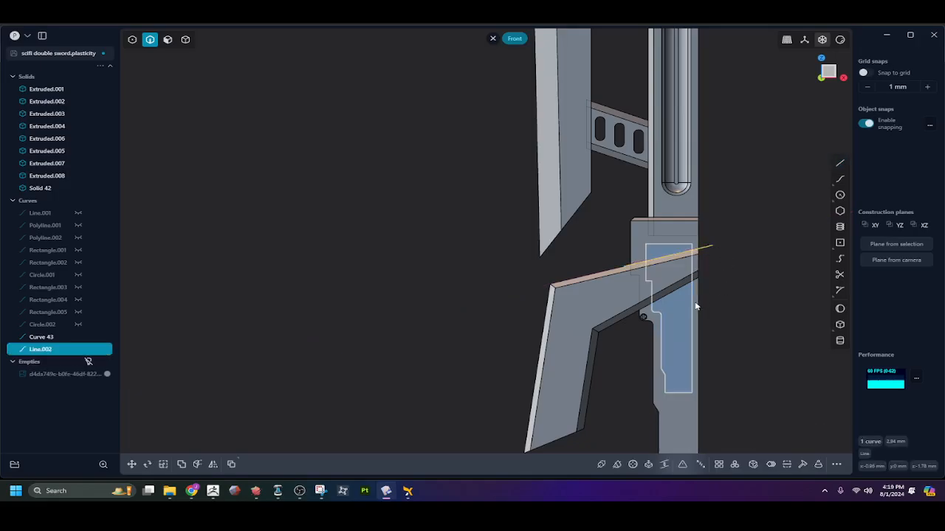
click(693, 304)
key(c)
key(c)
click(710, 250)
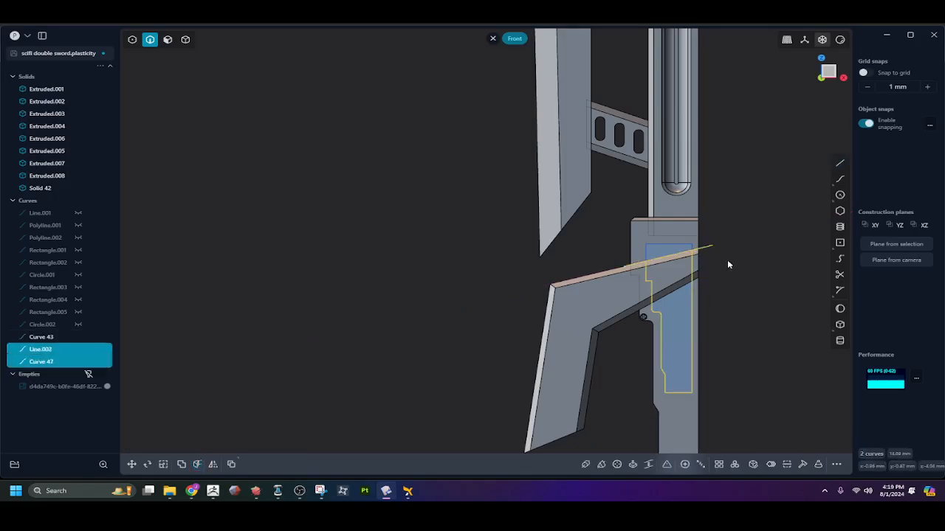
Delete the outline piece above the guard's upper edge and the cutting line
click(710, 246)
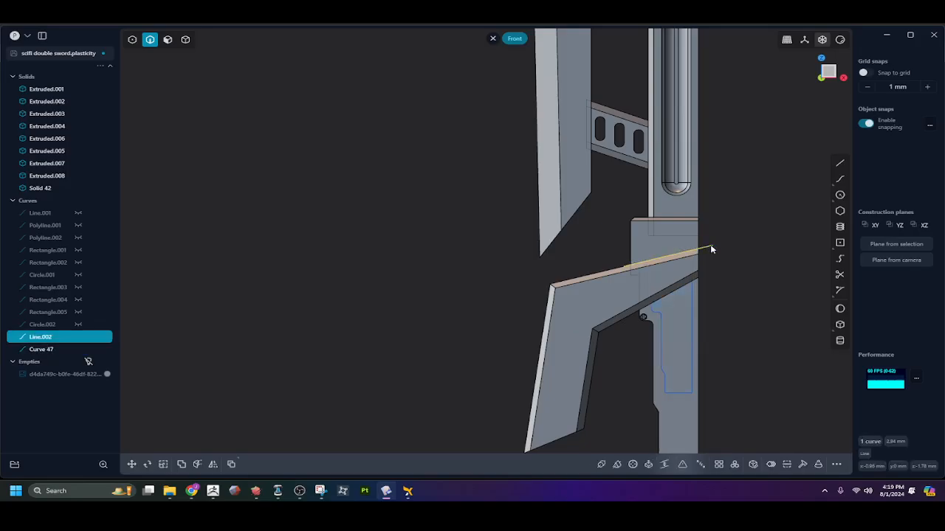
key(Delete)
Isolate the remaining open outline and close its top with a slanted line between the two open endpoints
click(690, 287)
key(l)
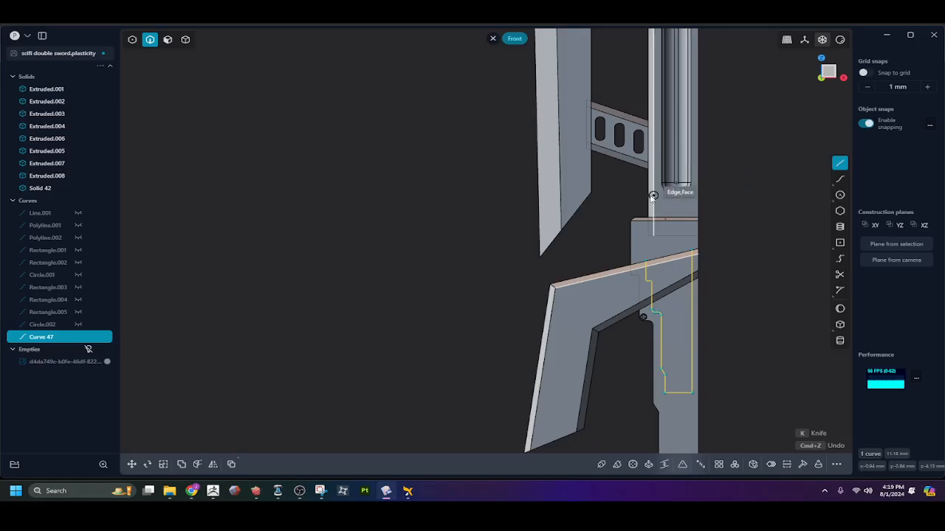
key(Escape)
key(slash)
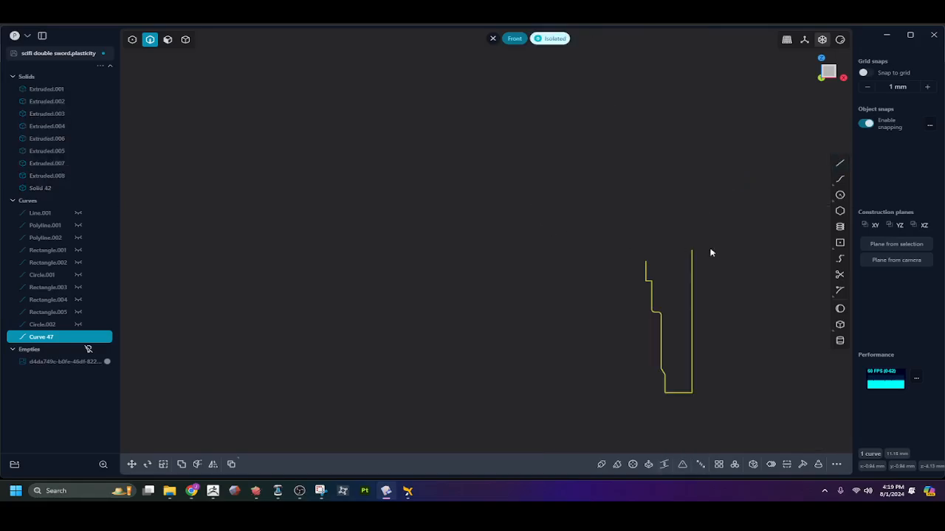
scroll(710, 251, up, 5)
key(l)
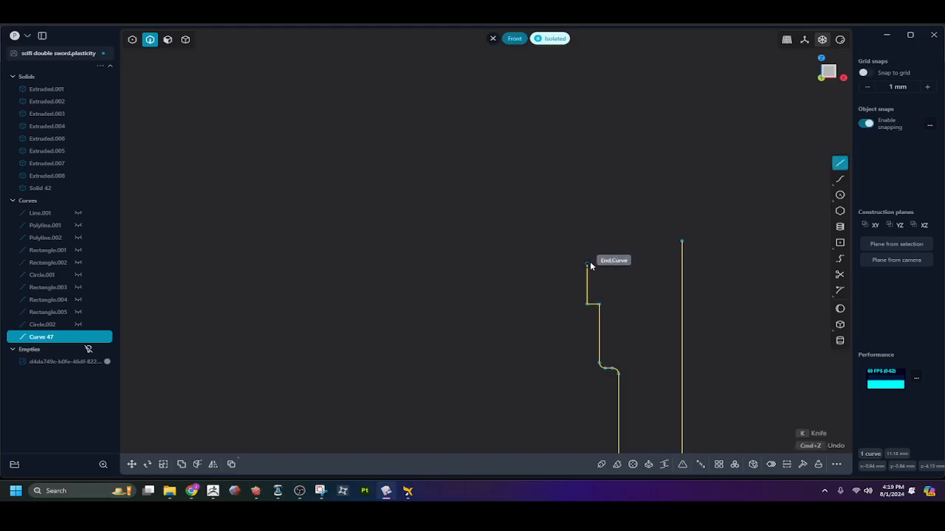
click(588, 263)
click(682, 241)
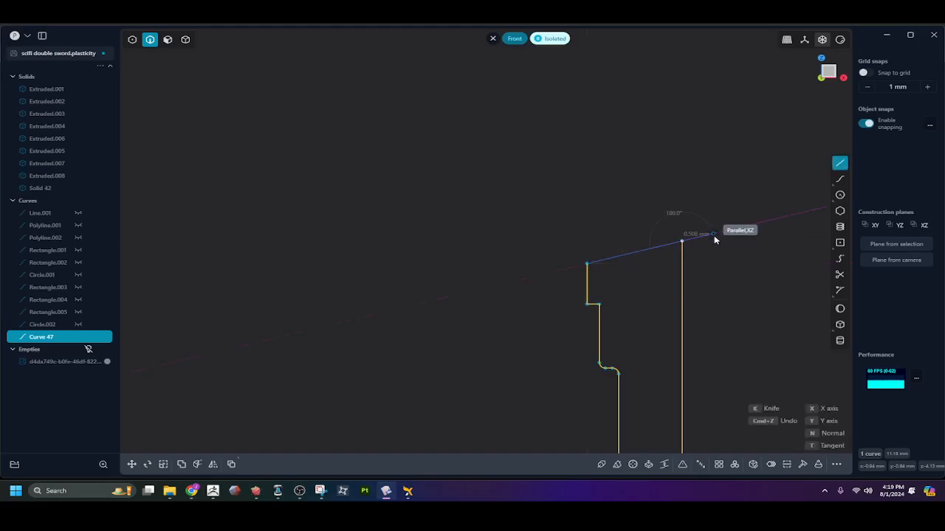
right_click(714, 239)
Join the slanted line with the outline into one closed curve, then leave the front view and the isolation
scroll(715, 240, down, 5)
scroll(714, 250, down, 3)
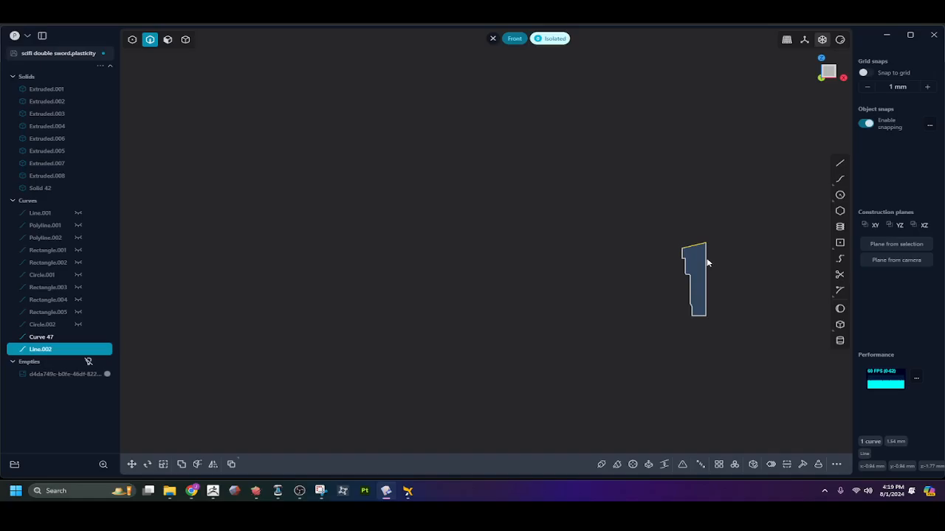
click(706, 260)
key(j)
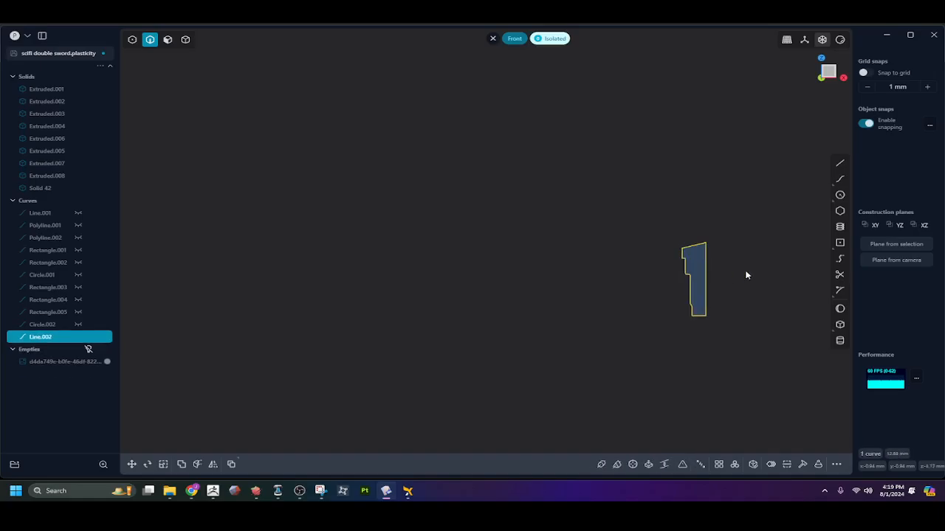
click(492, 38)
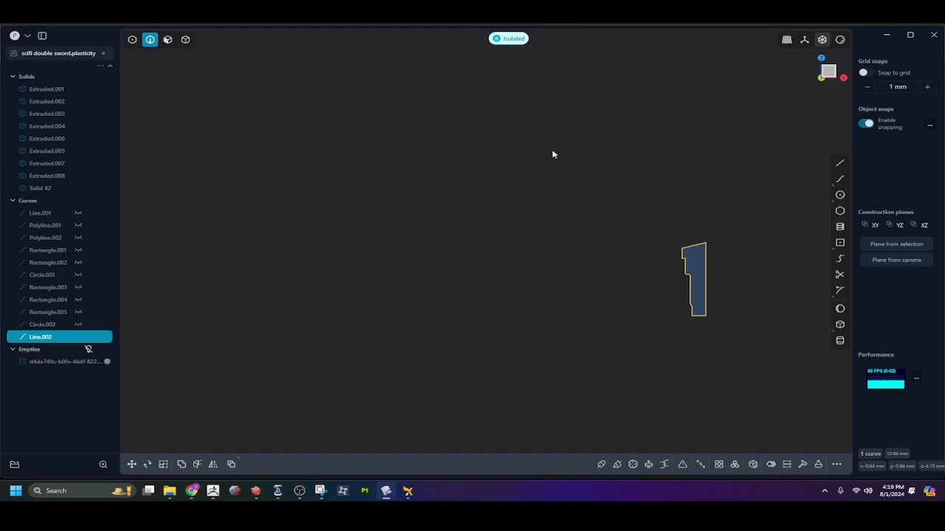
click(493, 42)
Extrude the closed outline about 0.24 mm into a raised panel and hide its source curve
shift+middle_drag(524, 227, 457, 228)
scroll(639, 284, up, 6)
mouse_move(638, 284)
middle_down()
mouse_move(645, 272)
mouse_move(683, 264)
mouse_move(647, 295)
middle_up()
key(e)
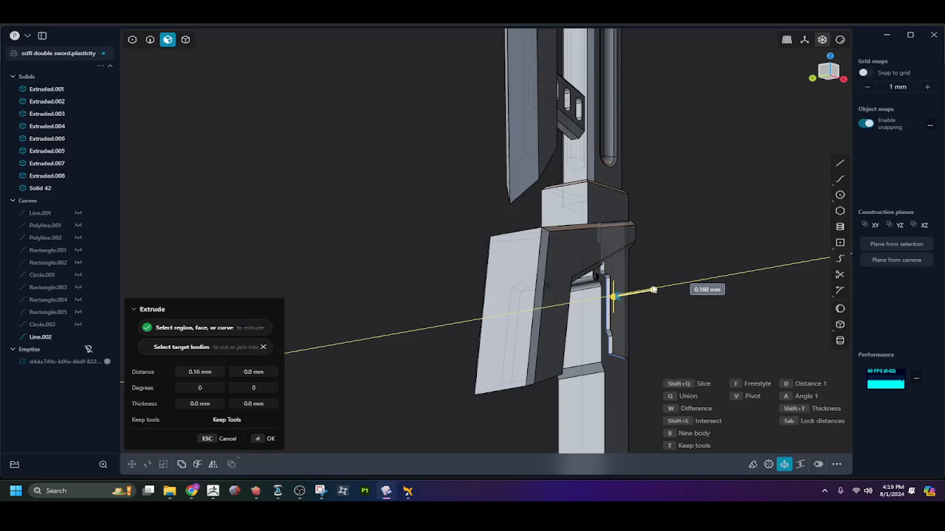
middle_drag(653, 290, 675, 330)
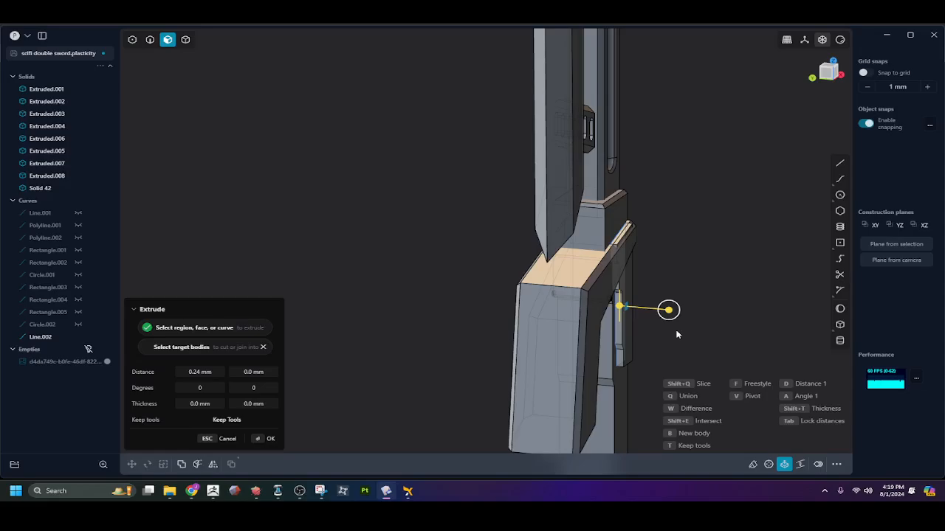
key(Return)
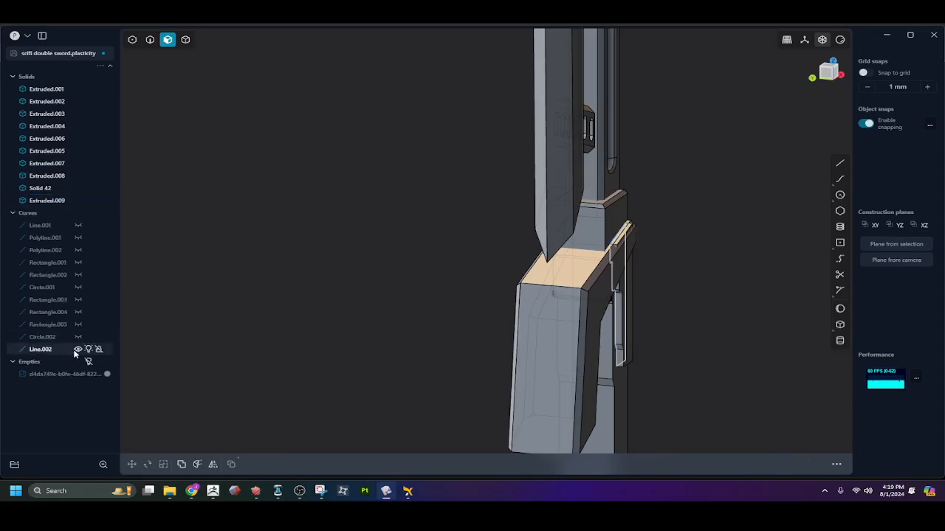
Chamfer the slanted upper front edge of the new panel by about 0.27 mm
scroll(649, 233, up, 5)
key(2)
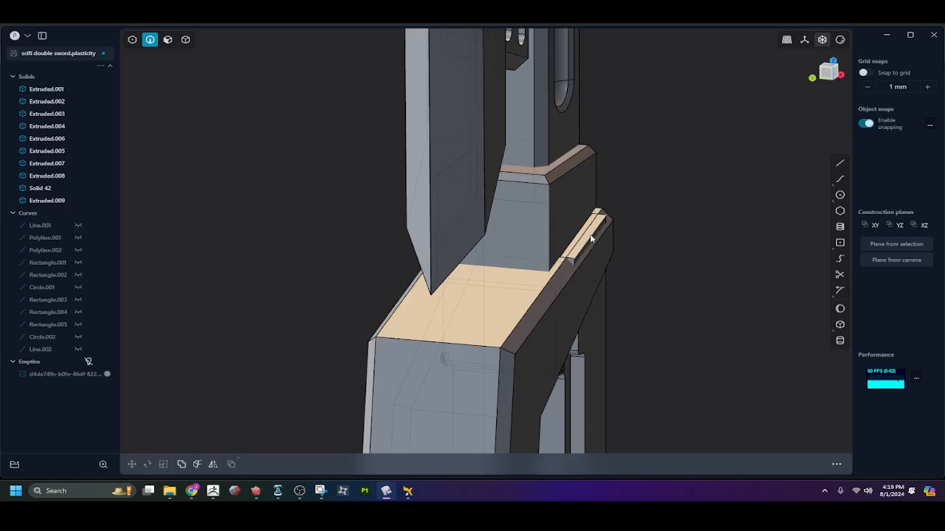
click(591, 238)
key(f)
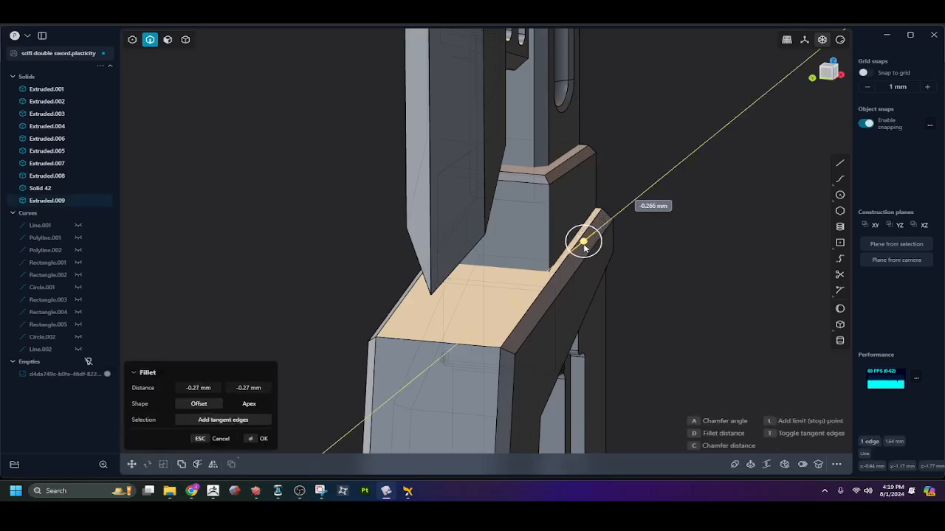
drag(584, 247, 582, 249)
right_click(650, 270)
middle_drag(650, 270, 639, 234)
scroll(685, 244, down, 2)
scroll(639, 233, down, 2)
middle_drag(688, 254, 648, 240)
key(3)
click(635, 272)
key(o)
Round the panel's front outline edges, including the stepped side and the lower end, with a 0.15 mm fillet
key(2)
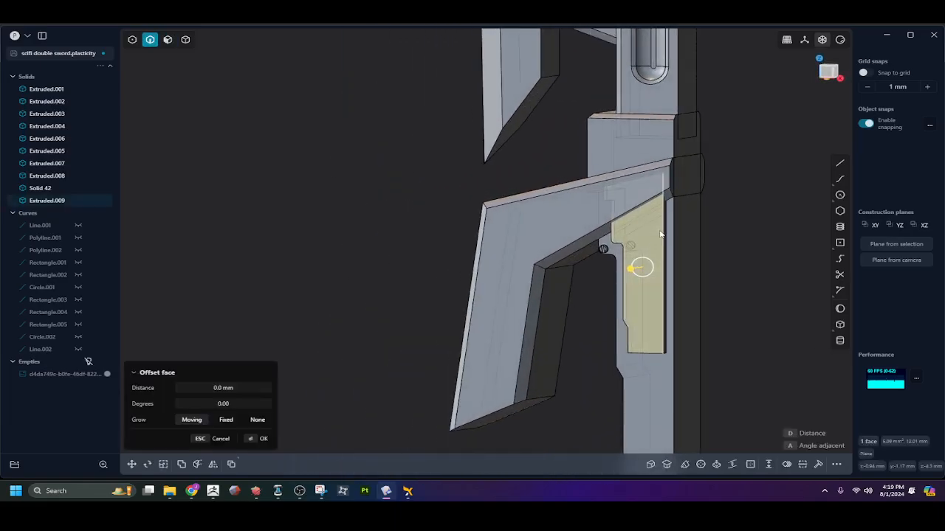
click(662, 234)
key(f)
double_click(622, 308)
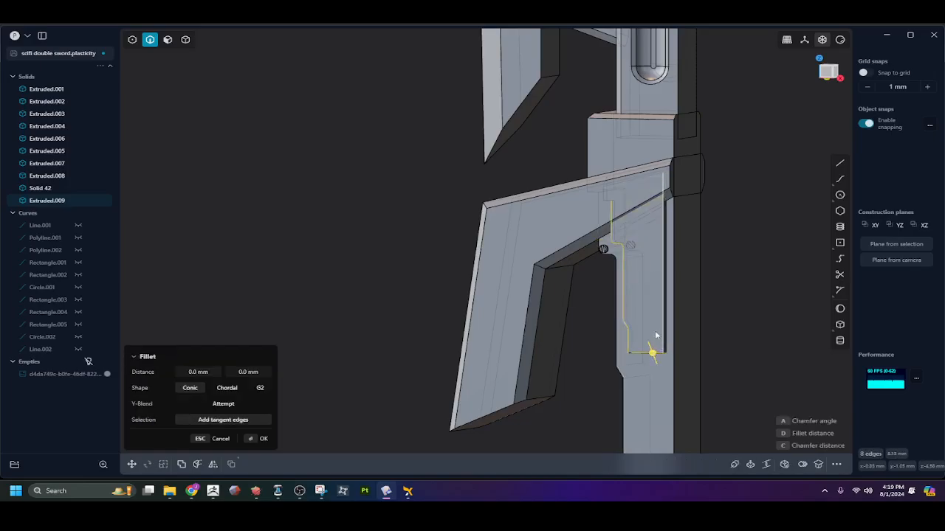
middle_drag(656, 335, 664, 271)
scroll(653, 356, up, 4)
click(650, 362)
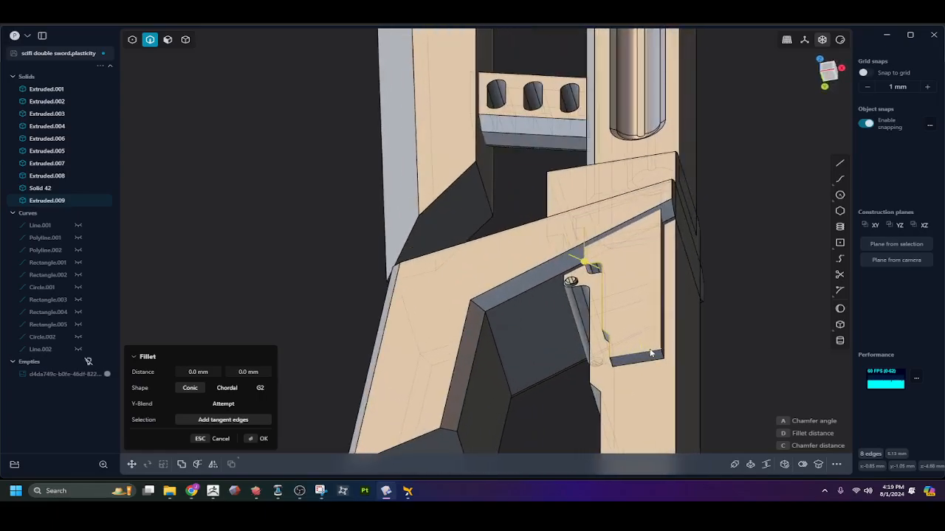
click(651, 352)
click(661, 255)
shift+middle_drag(661, 251, 659, 323)
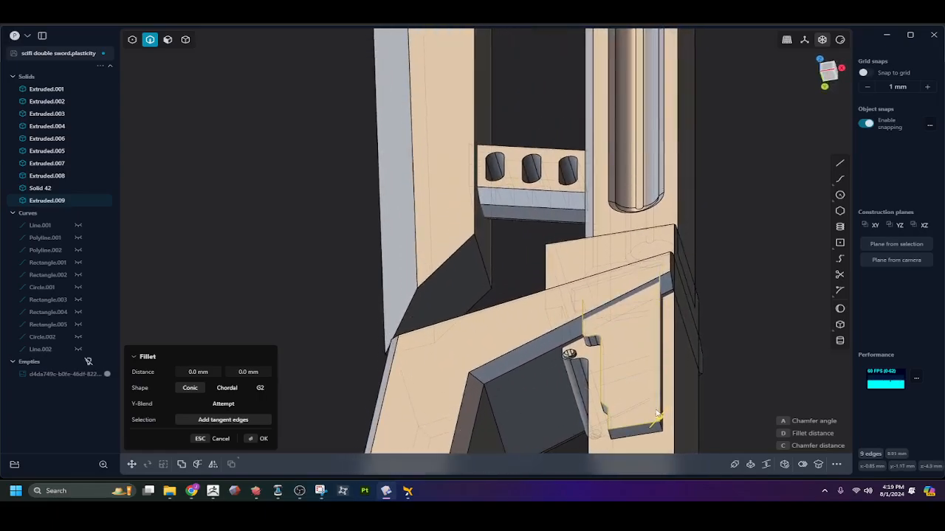
drag(658, 420, 663, 413)
middle_drag(634, 373, 774, 274)
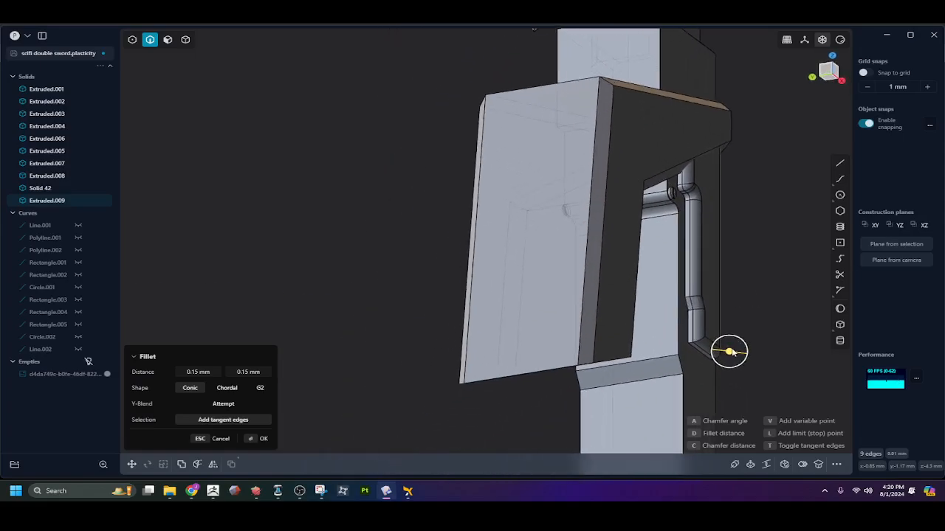
mouse_move(729, 352)
mouse_down()
mouse_move(717, 349)
mouse_move(729, 354)
mouse_up()
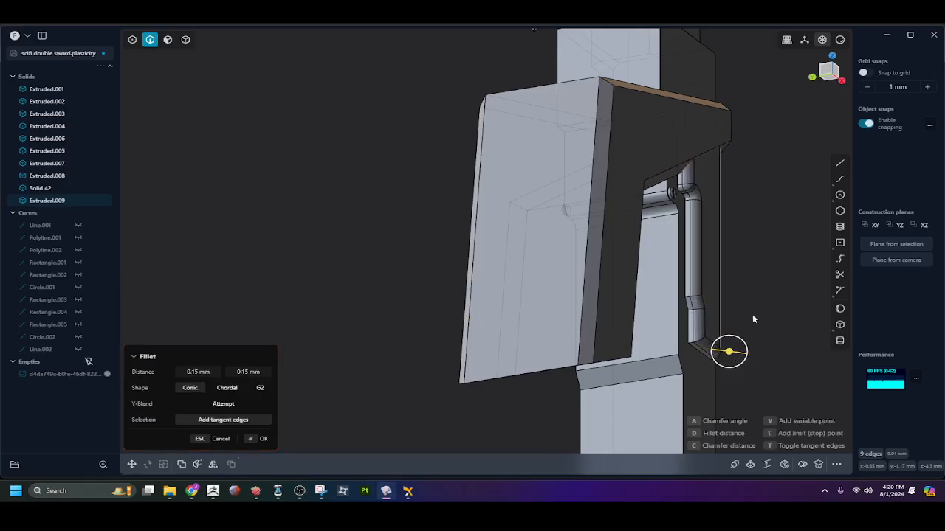
key(Return)
middle_drag(763, 300, 751, 318)
click(713, 293)
key(b)
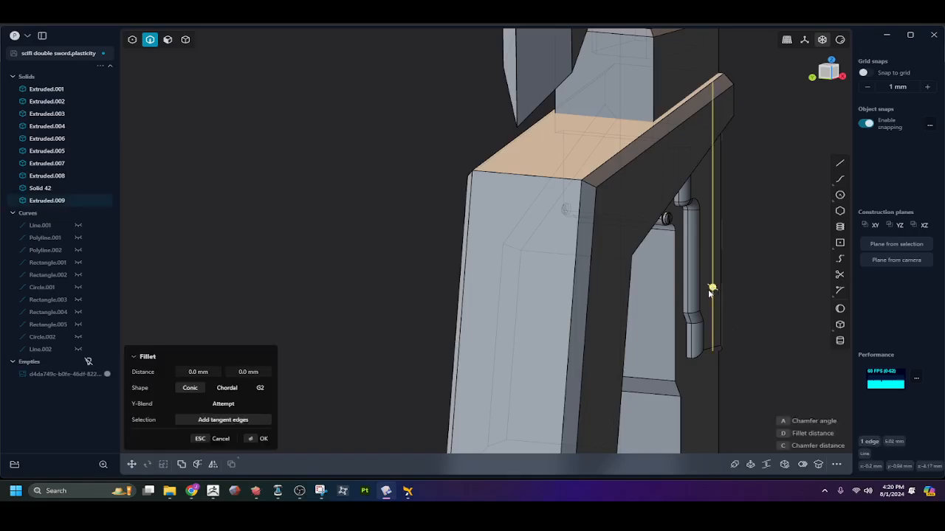
key(Escape)
Move the whole panel solid 0.07 mm along the Y axis, toward the handle
key(4)
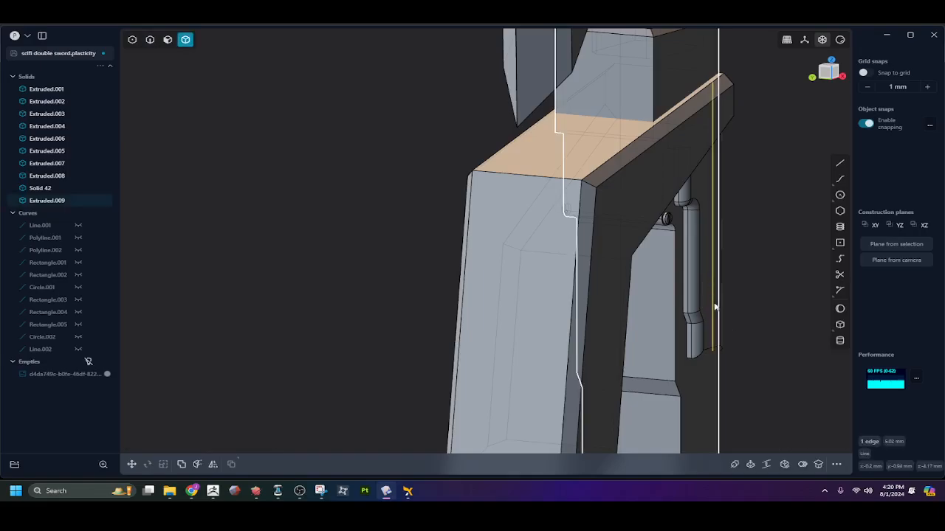
click(743, 311)
click(702, 315)
click(702, 315)
key(g)
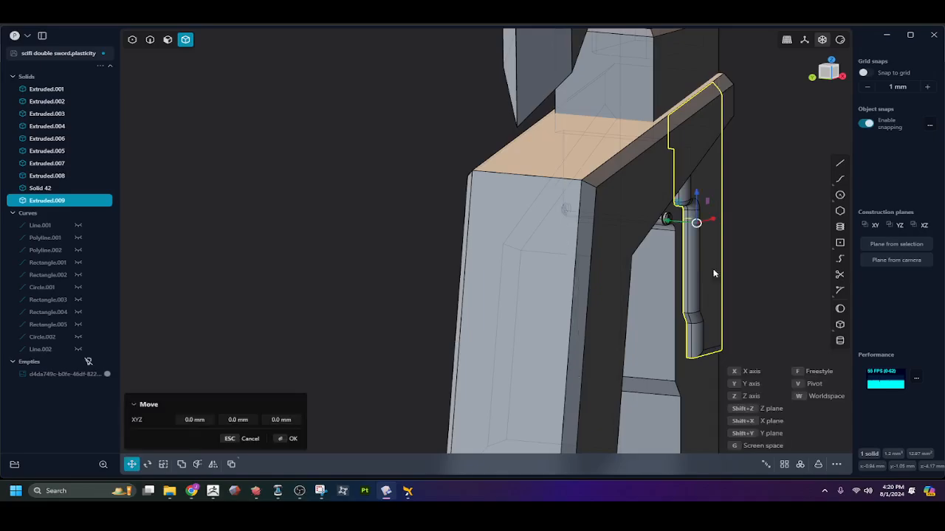
drag(666, 221, 662, 226)
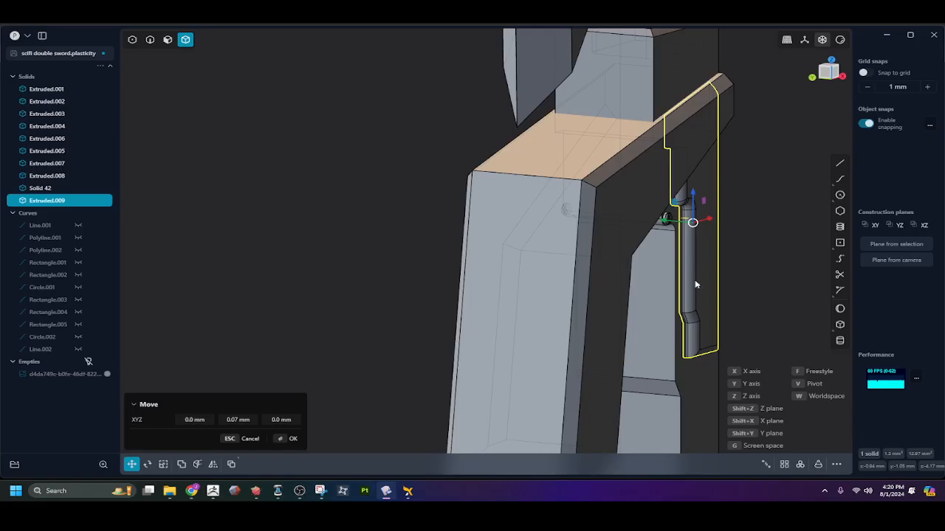
middle_drag(695, 285, 671, 223)
right_click(794, 267)
click(786, 267)
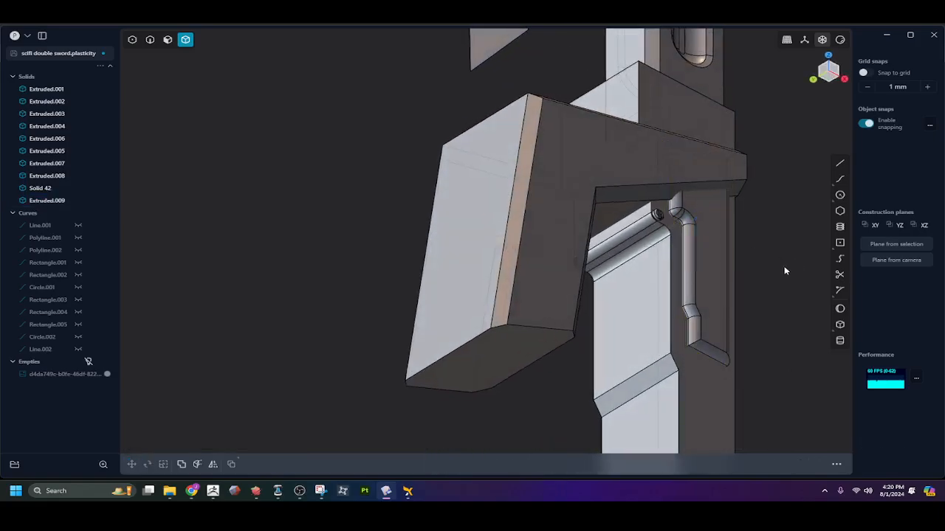
Mirror the panel onto the opposite face of the handle
middle_drag(785, 269, 723, 320)
click(720, 306)
scroll(725, 313, down, 3)
key(alt+x)
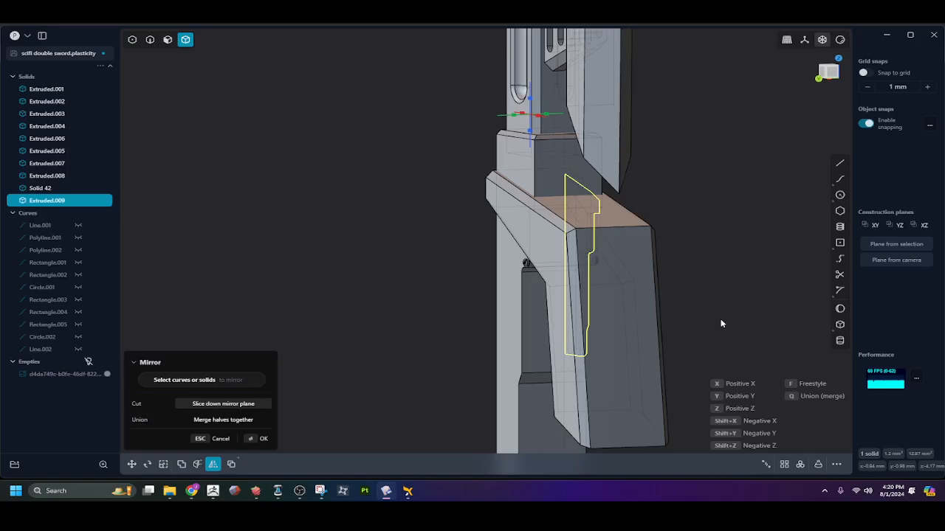
key(Return)
Select the handle's flat, narrow side face below the guard and turn off X-ray display
middle_drag(697, 288, 583, 274)
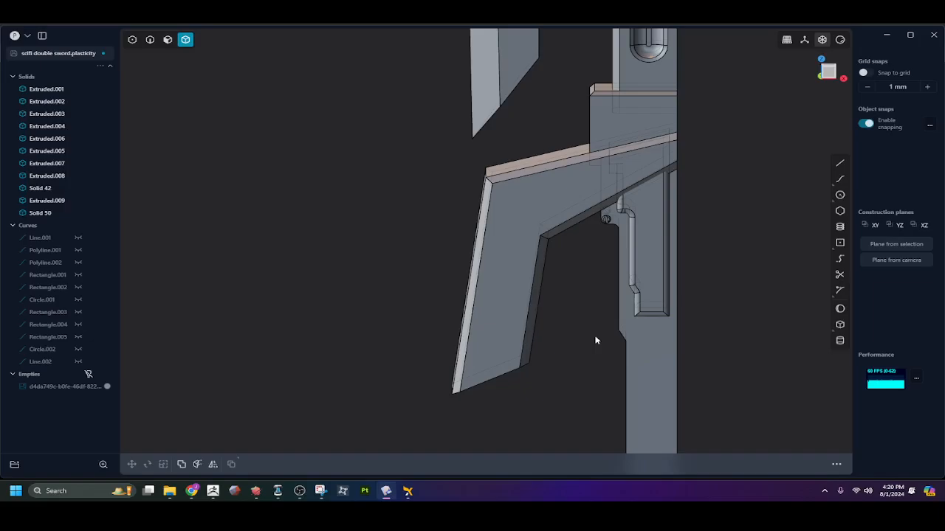
scroll(624, 301, down, 4)
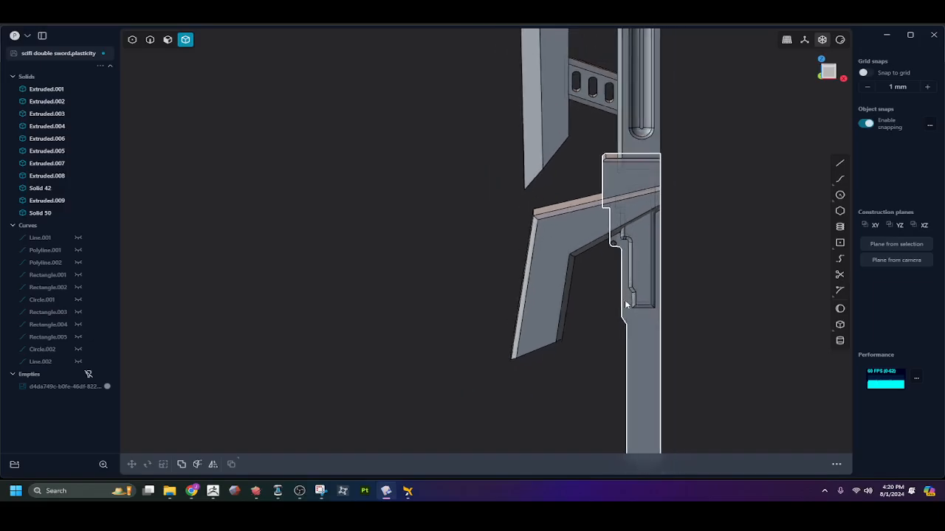
shift+middle_drag(620, 318, 649, 329)
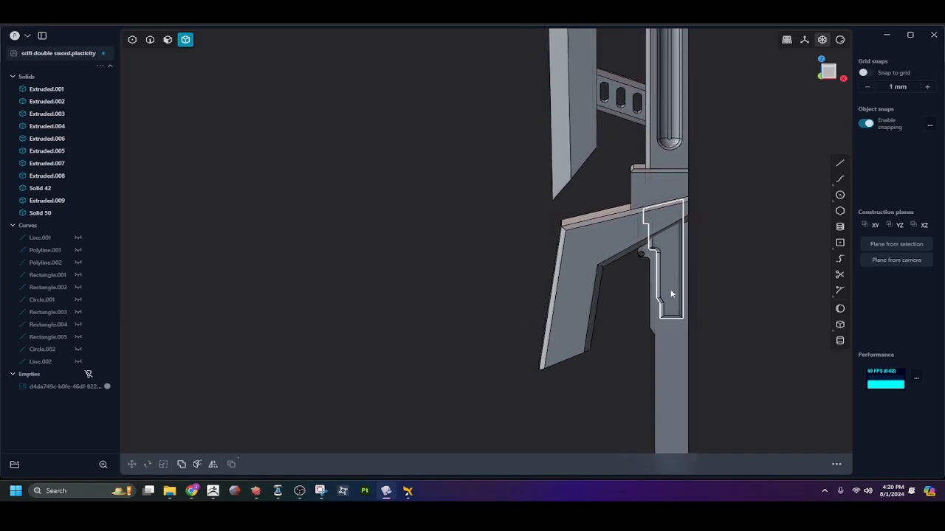
mouse_move(672, 293)
middle_down()
mouse_move(645, 317)
mouse_move(675, 307)
middle_up()
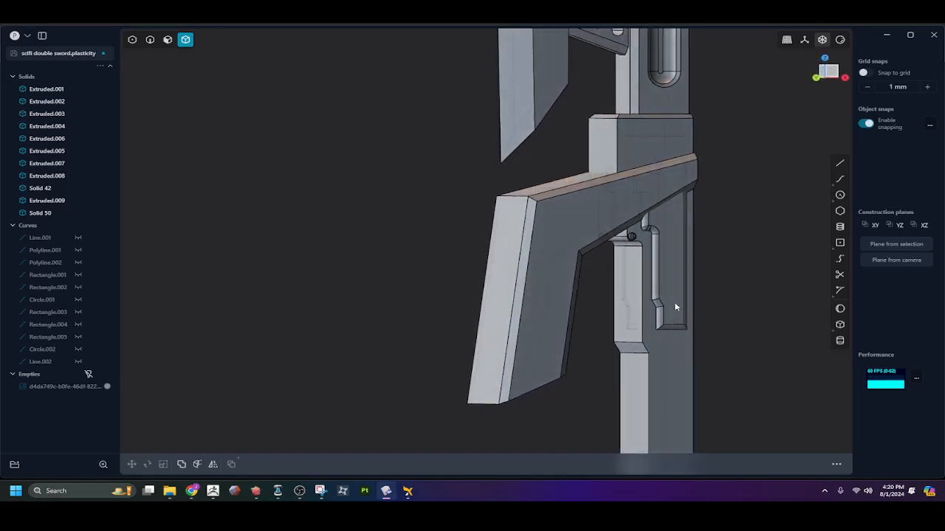
scroll(622, 263, up, 5)
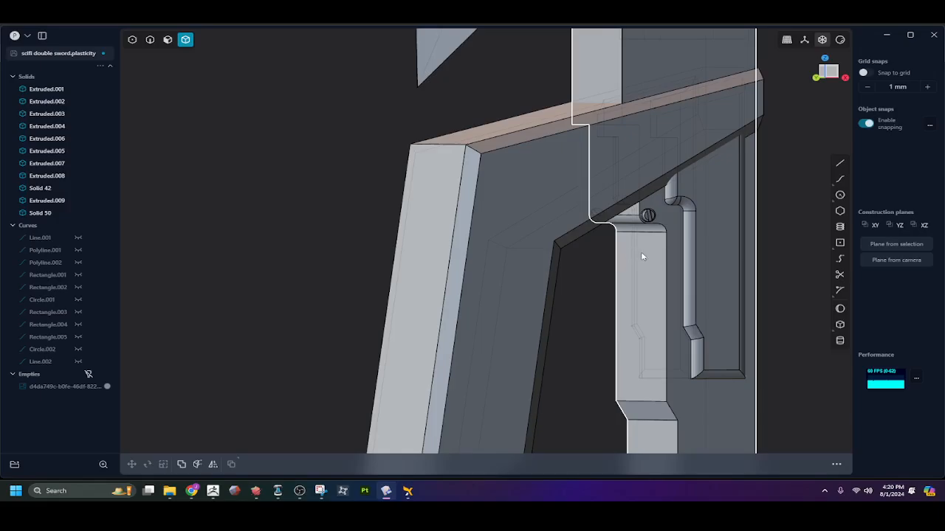
click(643, 256)
key(3)
click(642, 268)
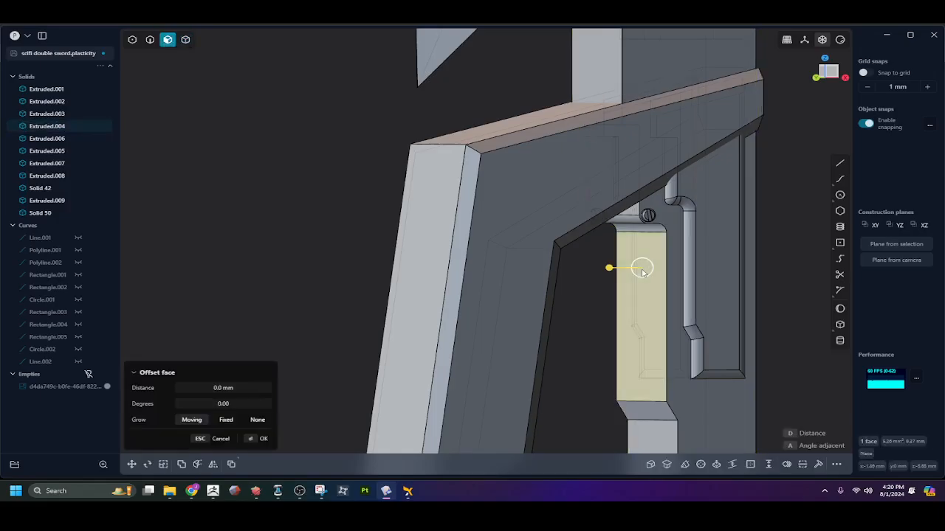
key(Escape)
middle_drag(649, 267, 673, 248)
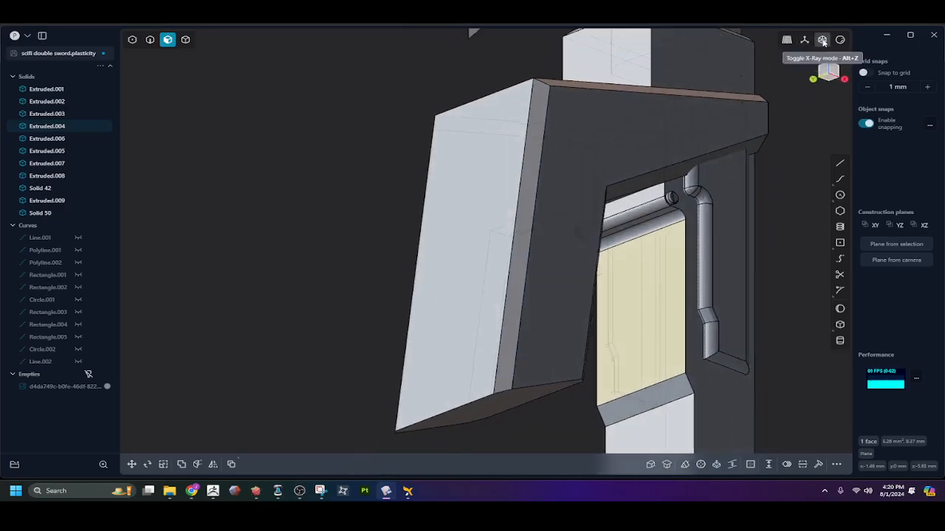
click(822, 39)
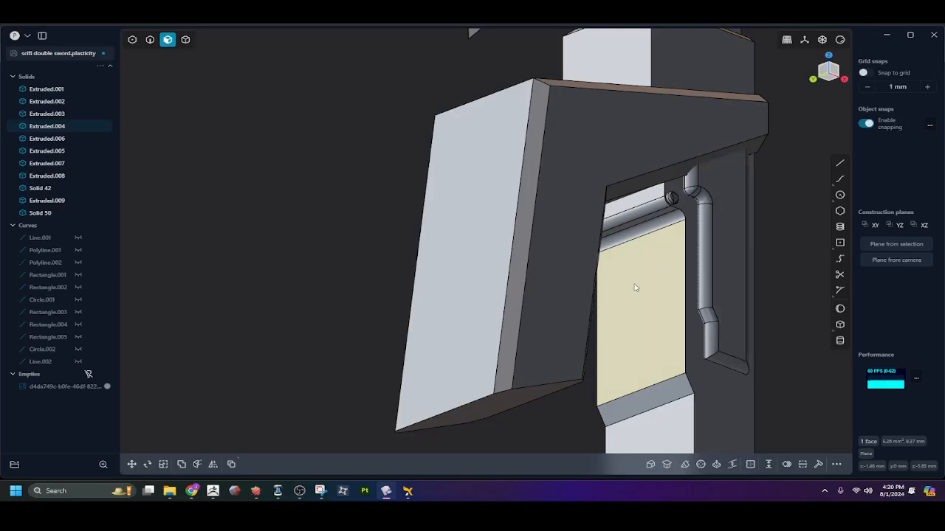
Split the selected handle face into three lengthwise strips with two evenly spaced cuts
key(ctrl+r)
key(Tab)
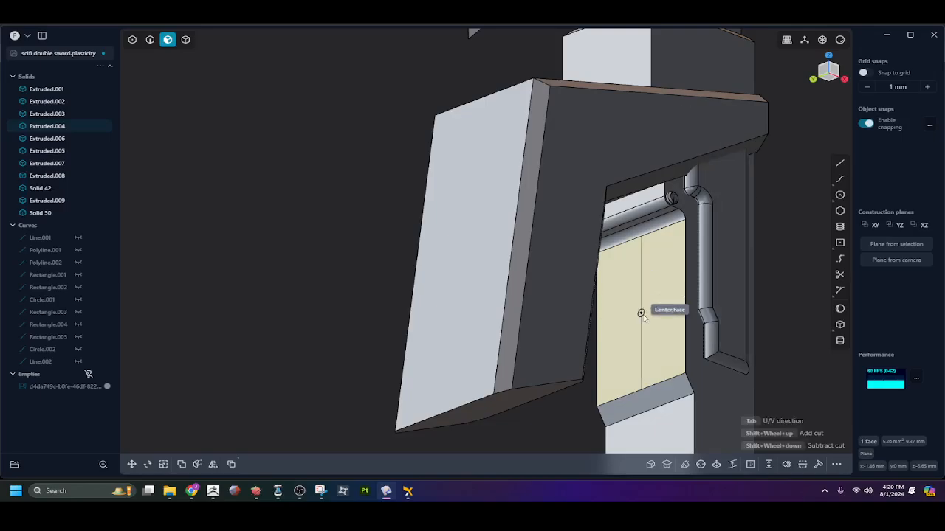
shift+scroll(641, 313, up, 1)
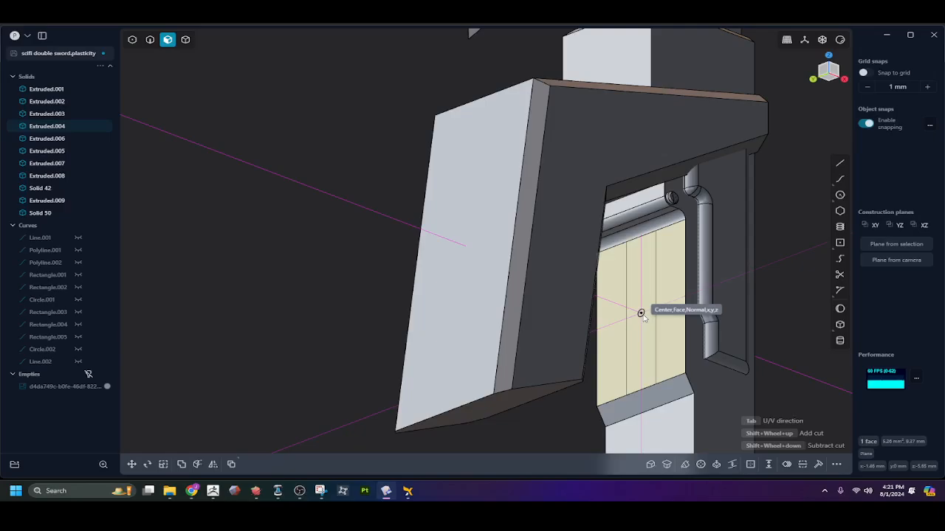
click(641, 313)
Continue both lengthwise cuts across the rounded face above, aligned with the ends of the existing cut lines
scroll(634, 244, up, 2)
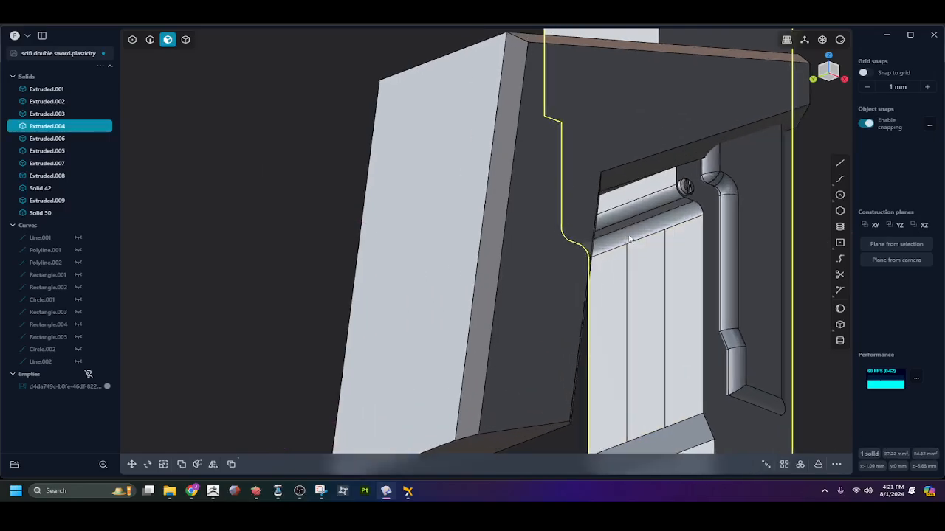
key(ctrl+r)
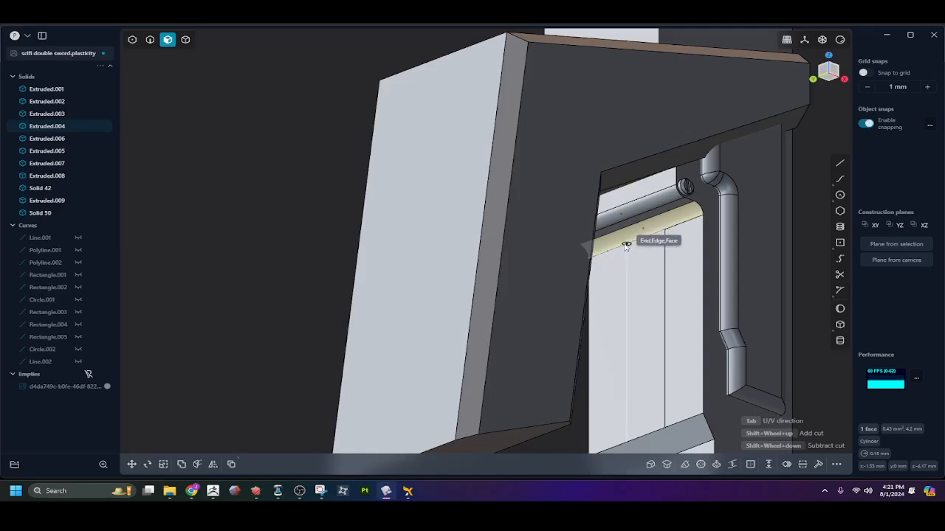
key(Tab)
click(626, 245)
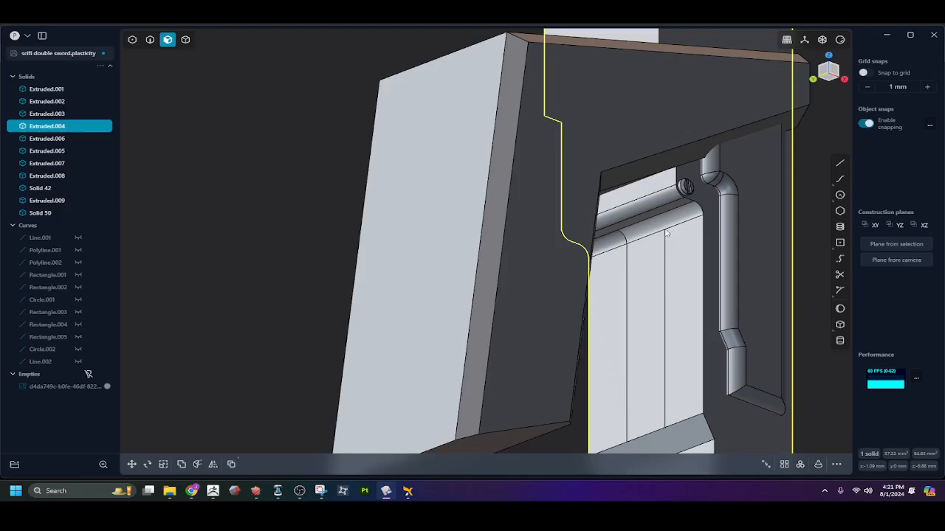
click(663, 231)
click(664, 231)
click(650, 228)
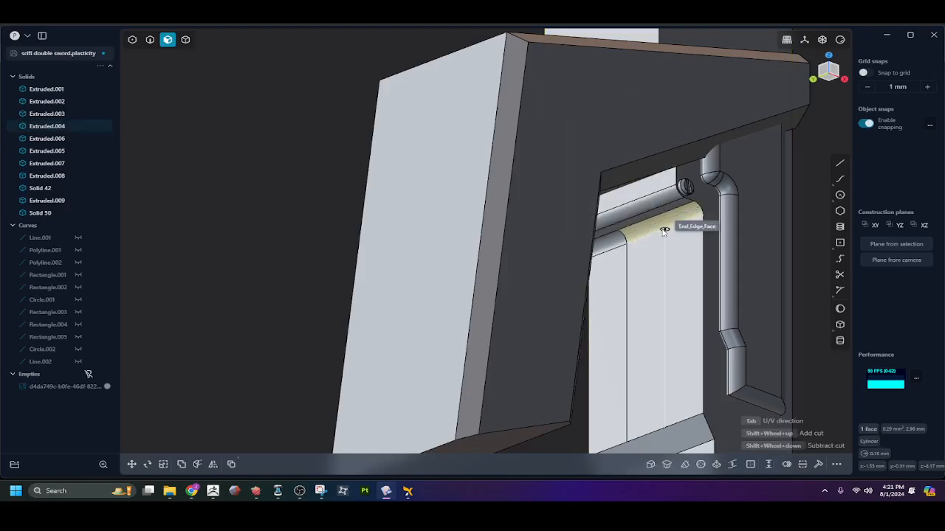
click(664, 231)
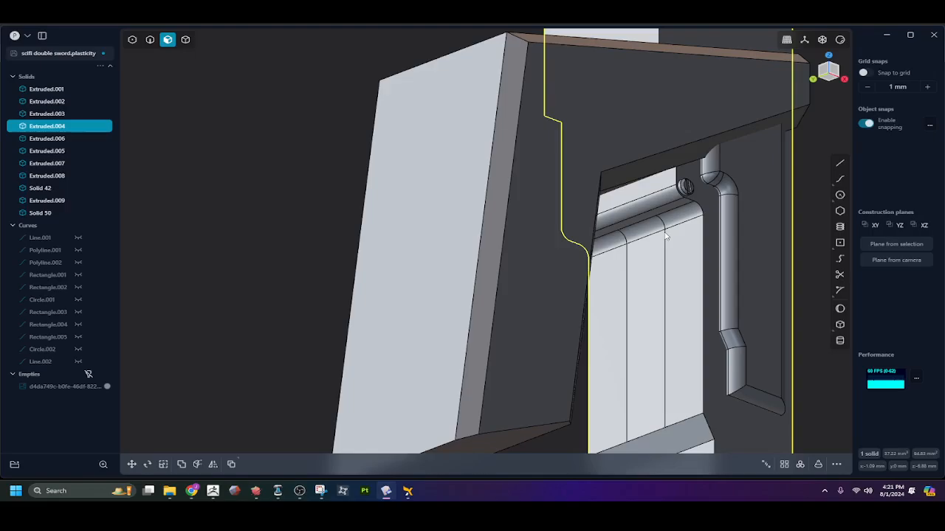
Try to offset the middle strip and the rounded face above it by 0.27 mm
click(645, 229)
shift+click(652, 270)
middle_drag(658, 273, 627, 272)
drag(621, 263, 601, 274)
middle_drag(601, 274, 580, 289)
key(Escape)
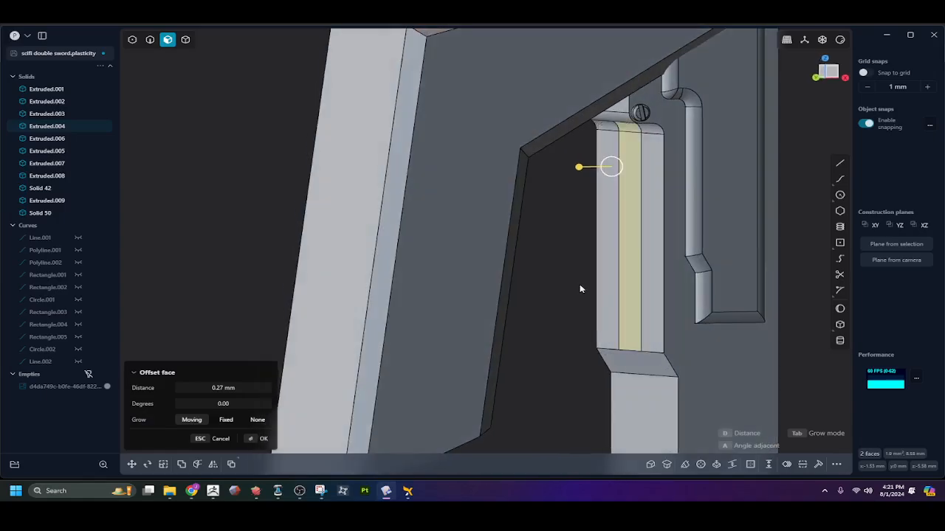
key(Escape)
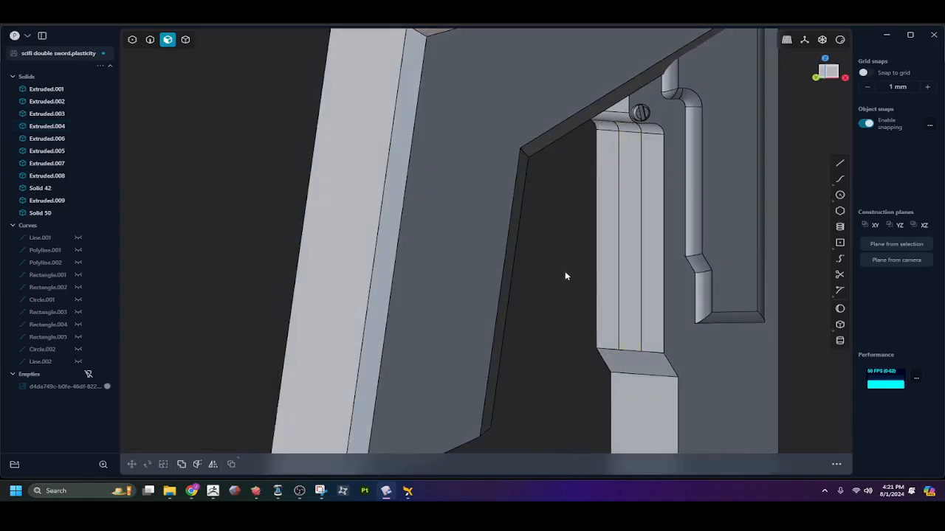
Split the middle strip on the handle's side face crosswise through its centre
click(624, 259)
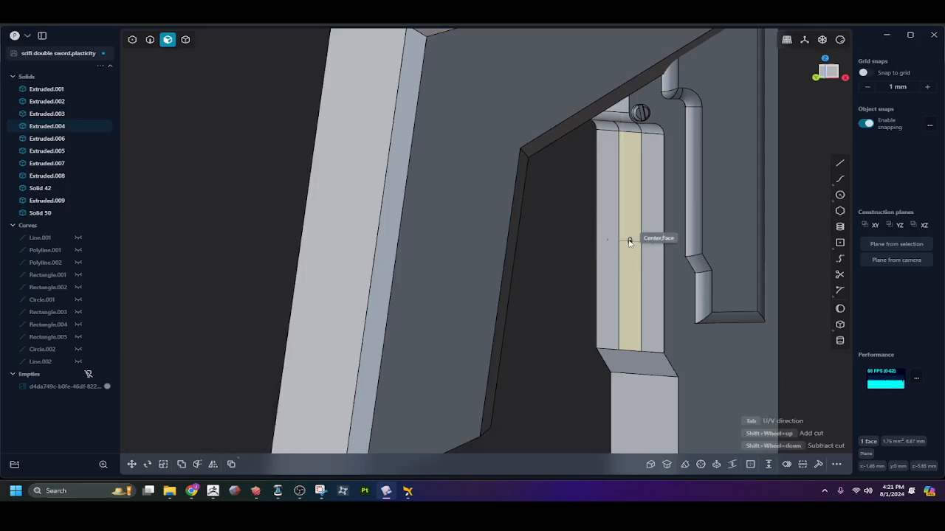
click(629, 242)
click(566, 282)
shift+middle_drag(565, 280, 571, 326)
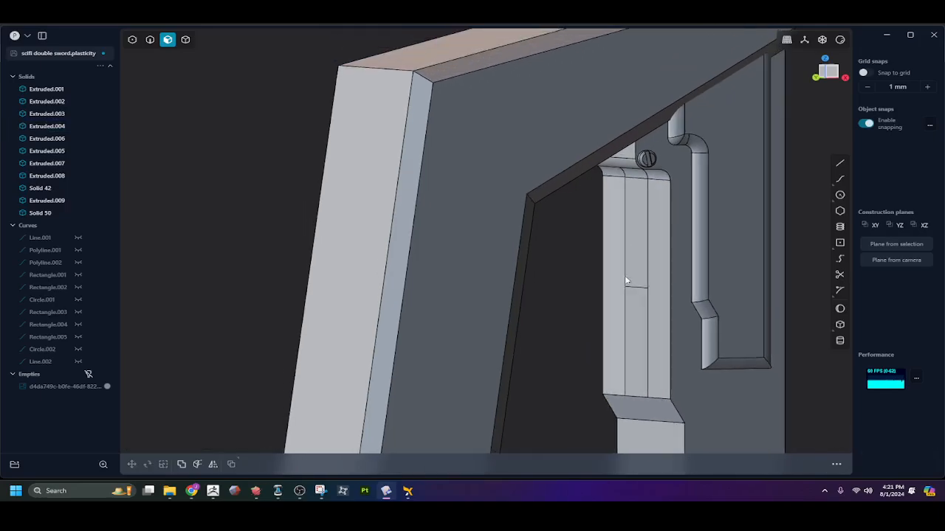
Offset the upper half of the middle strip together with the rounded face above it outward by 0.19 mm
click(631, 267)
key(o)
shift+click(634, 175)
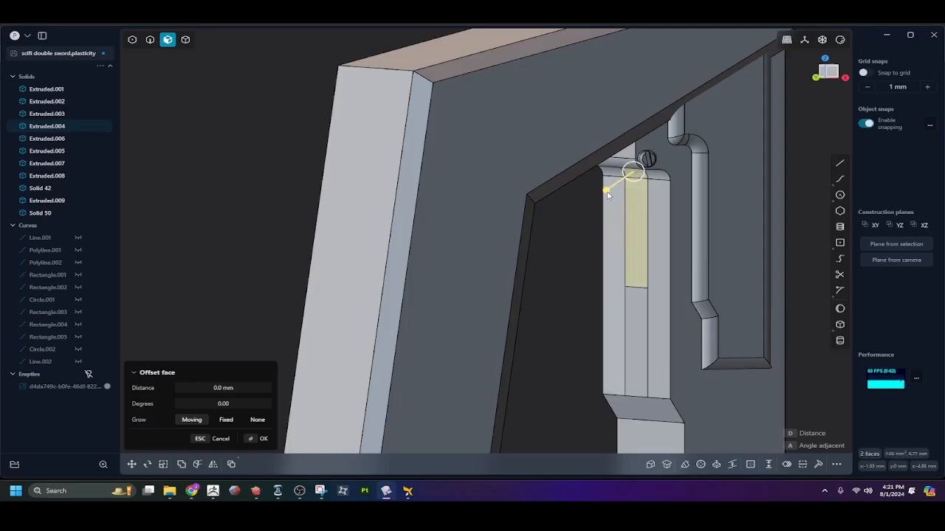
drag(608, 195, 597, 198)
middle_drag(597, 198, 549, 220)
drag(582, 193, 576, 200)
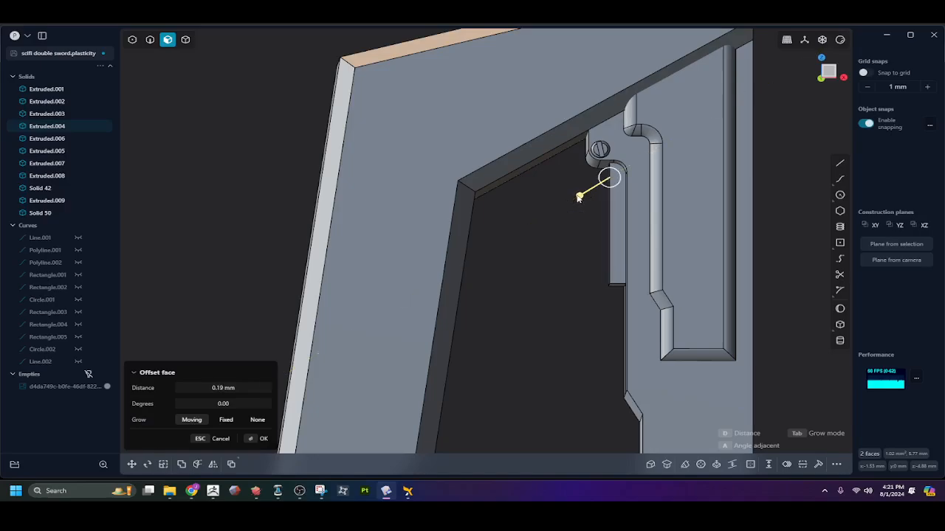
scroll(580, 198, up, 5)
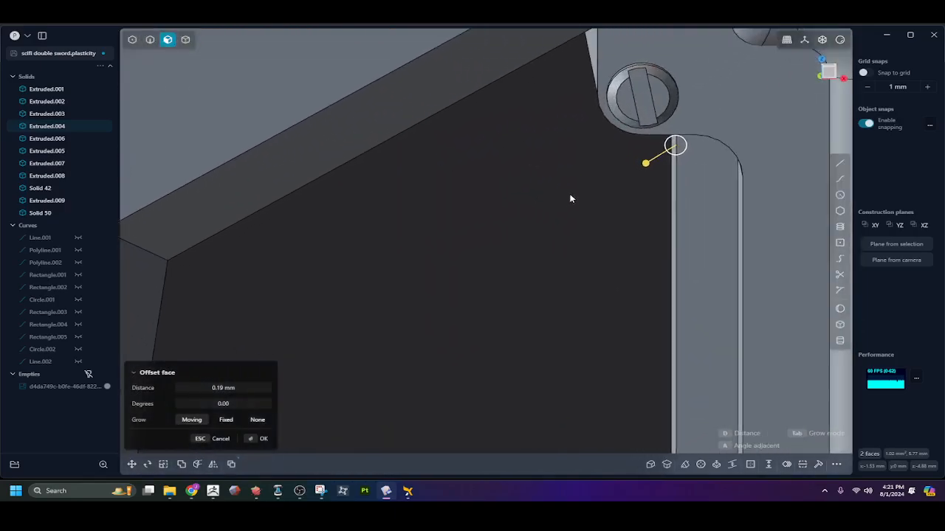
mouse_move(570, 198)
middle_down()
mouse_move(635, 156)
mouse_move(583, 220)
mouse_move(612, 246)
mouse_move(589, 200)
middle_up()
key(Return)
key(Escape)
scroll(590, 214, down, 4)
scroll(609, 265, down, 3)
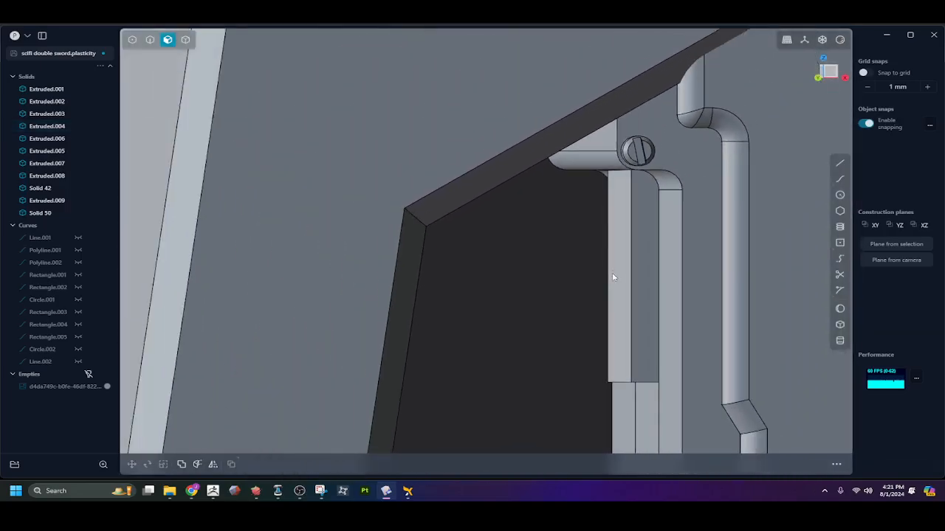
Split the raised strip's outer face crosswise at about half its height
click(622, 270)
mouse_move(622, 270)
middle_down()
mouse_move(595, 299)
mouse_move(616, 281)
middle_up()
key(ctrl+r)
click(617, 279)
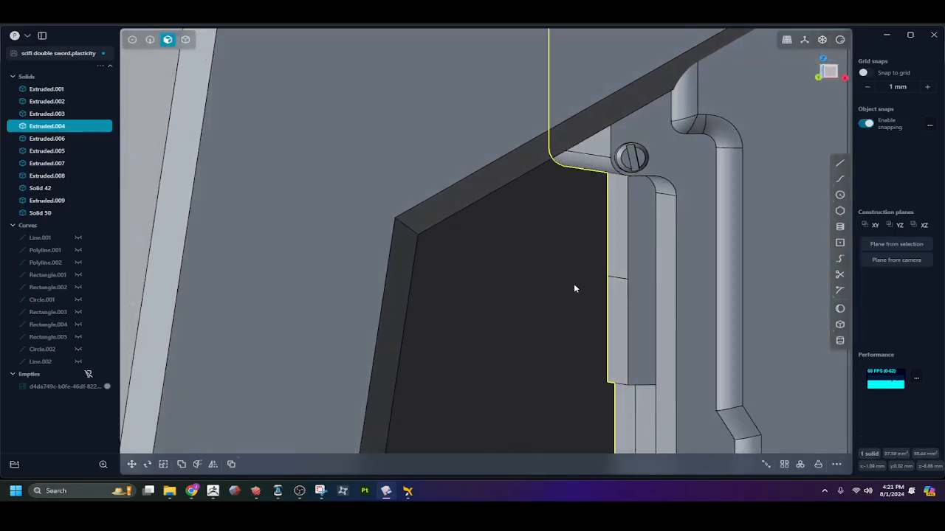
Offset the upper half of the raised strip outward by 0.12 mm
click(611, 246)
key(o)
drag(577, 243, 560, 244)
middle_drag(549, 282, 529, 280)
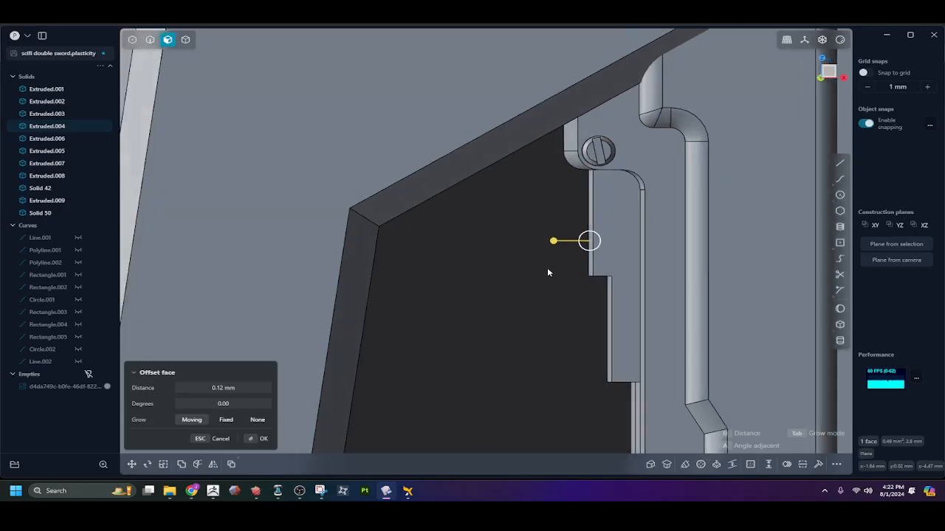
key(Return)
key(Escape)
Fillet the inner corner edge beneath the upper raised block with a distance of 0.15 mm
middle_drag(599, 305, 612, 273)
key(2)
click(608, 274)
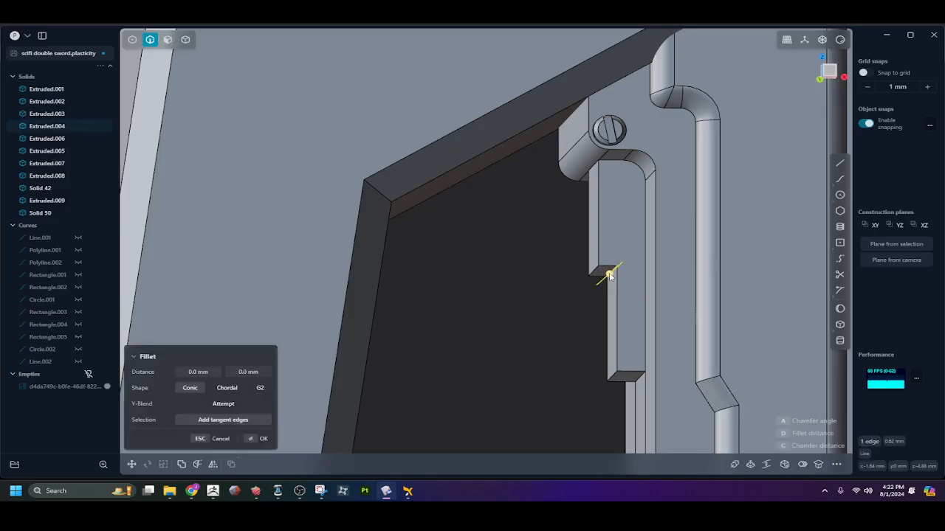
drag(609, 274, 605, 278)
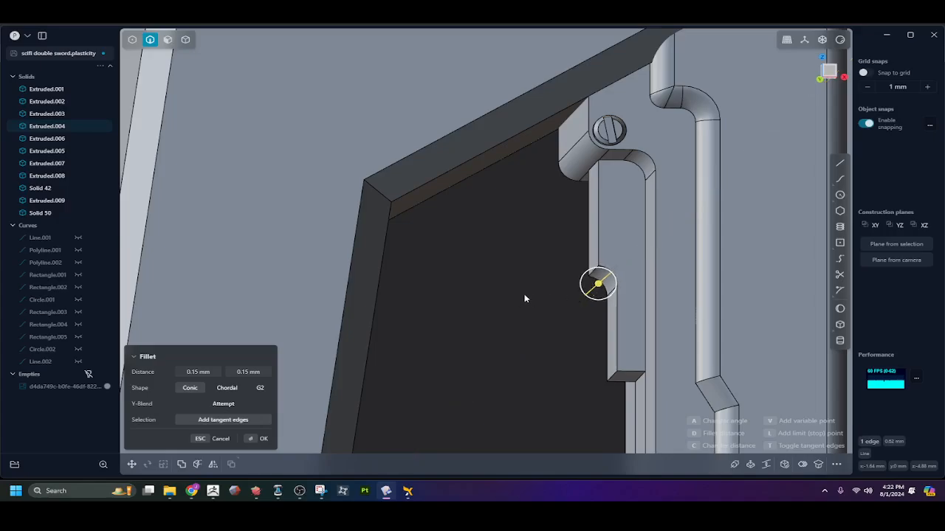
key(Return)
middle_drag(544, 291, 558, 330)
scroll(564, 310, down, 10)
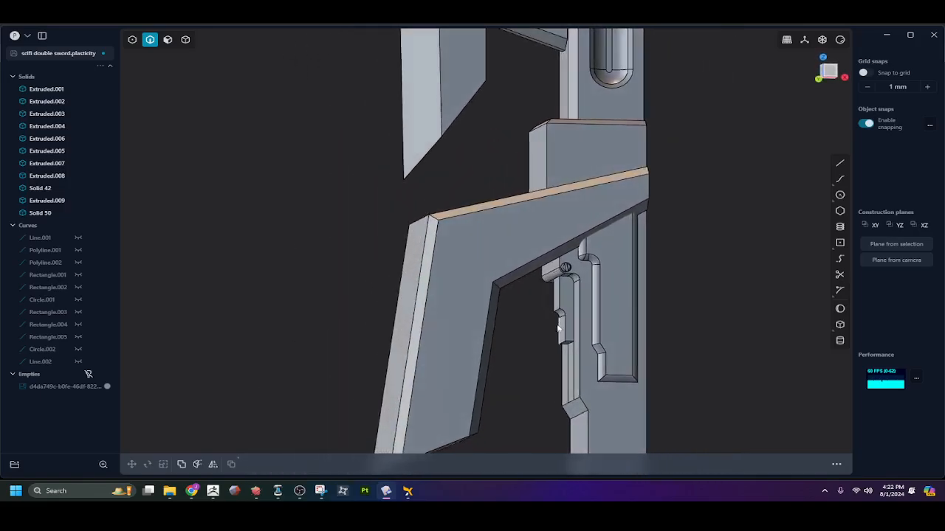
click(562, 344)
key(b)
scroll(544, 345, up, 8)
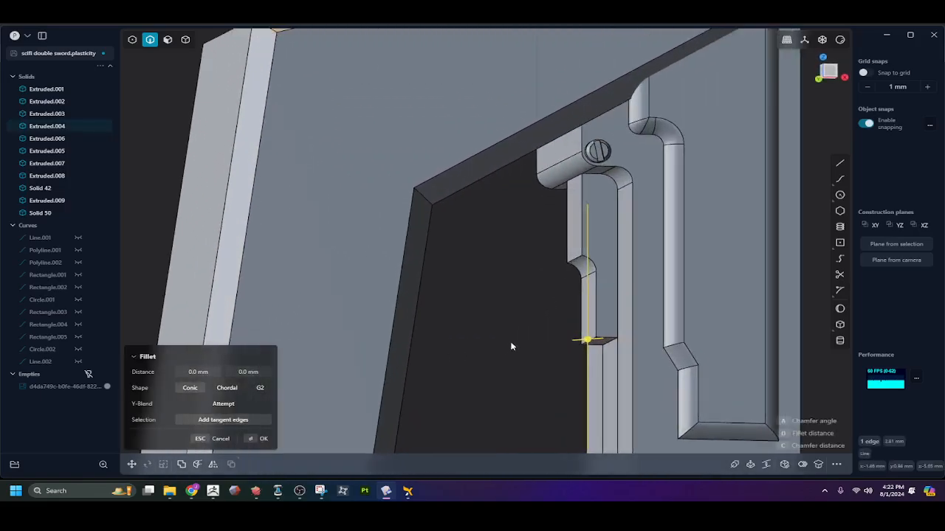
key(Escape)
Chamfer the lower outer edge of the raised strip's bottom step by about 0.19 mm
click(597, 343)
key(f)
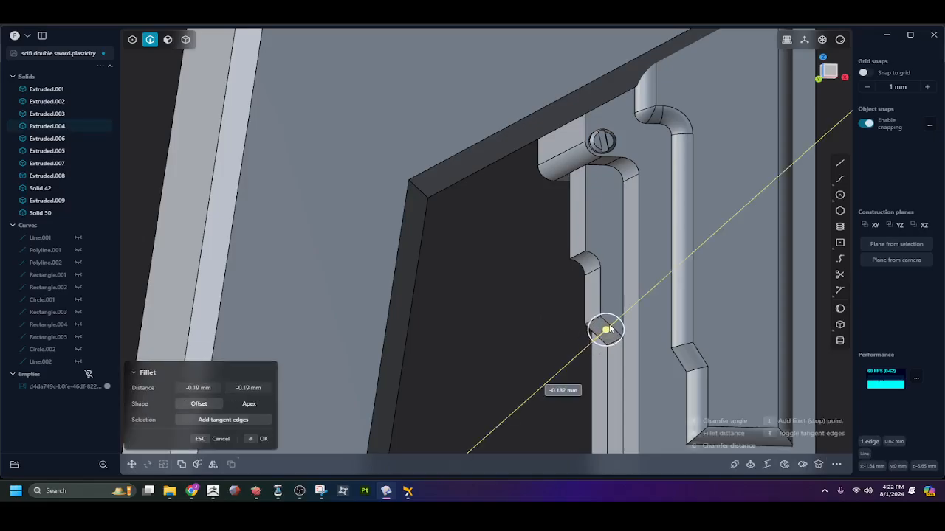
click(610, 329)
right_click(558, 338)
Chamfer the two parallel side edges at the lower tip of the guard's arm by 0.76 mm
scroll(559, 336, down, 6)
middle_drag(556, 338, 561, 297)
scroll(577, 363, down, 5)
click(510, 282)
key(b)
click(497, 324)
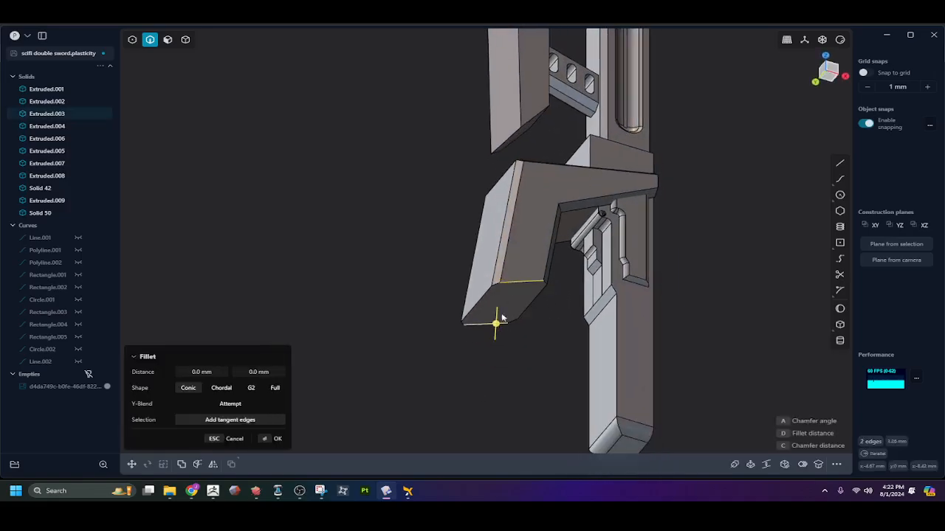
drag(496, 325, 501, 291)
middle_drag(505, 303, 551, 344)
mouse_move(512, 304)
mouse_down()
mouse_move(501, 318)
mouse_move(511, 309)
mouse_up()
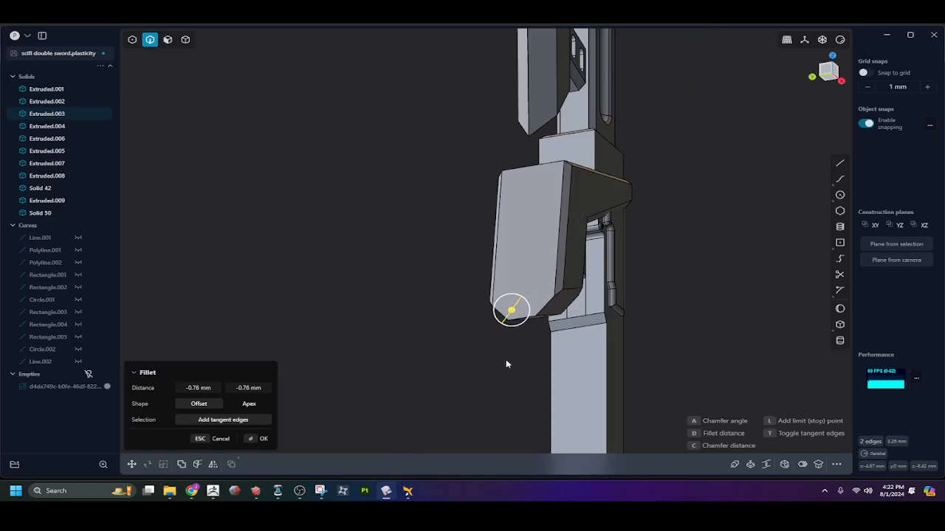
middle_drag(506, 363, 582, 307)
key(Return)
Examine the handle and guard proportions from the front, the side and several angles
scroll(587, 355, down, 4)
key(KP_3)
key(KP_1)
scroll(580, 387, down, 4)
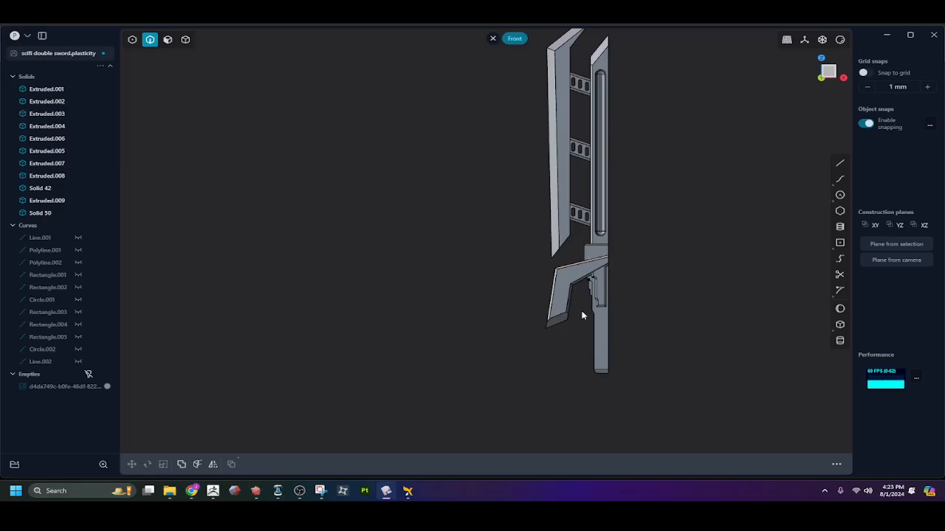
scroll(587, 309, up, 8)
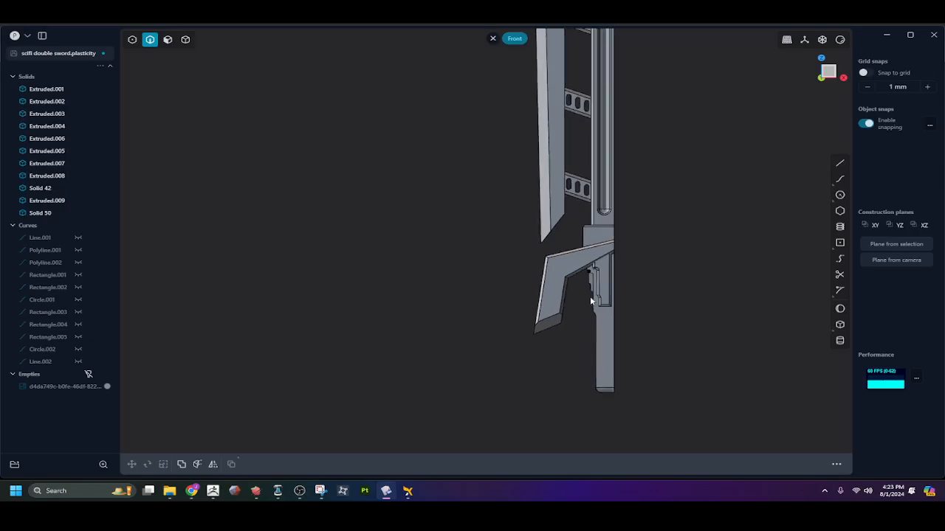
shift+middle_drag(596, 284, 598, 245)
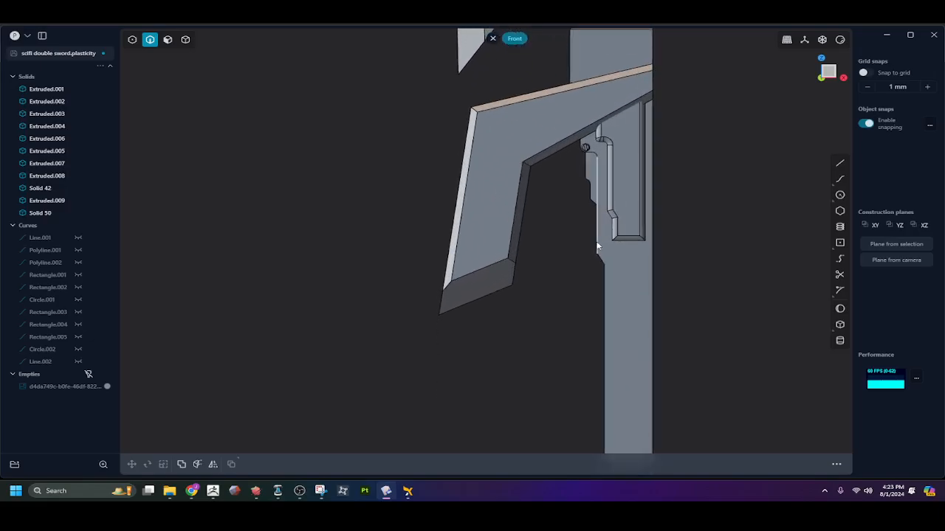
shift+middle_drag(581, 285, 589, 261)
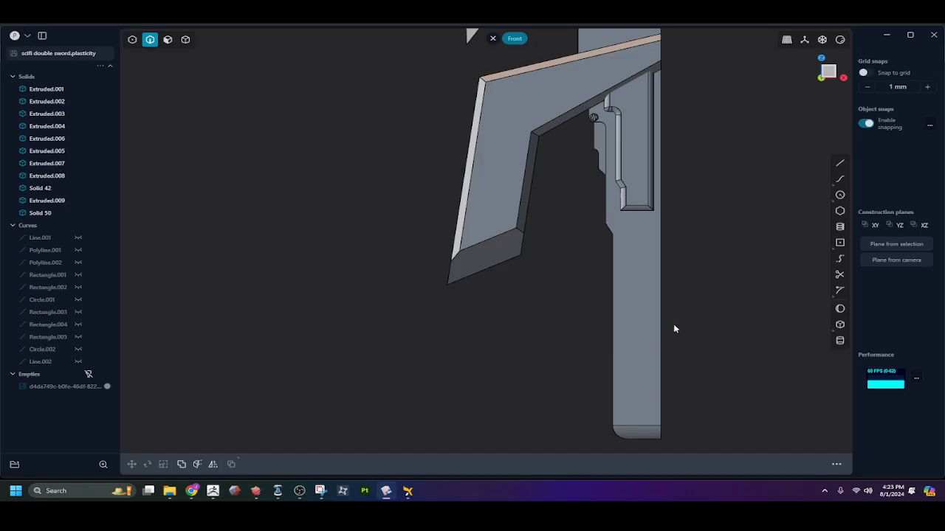
middle_drag(674, 329, 652, 334)
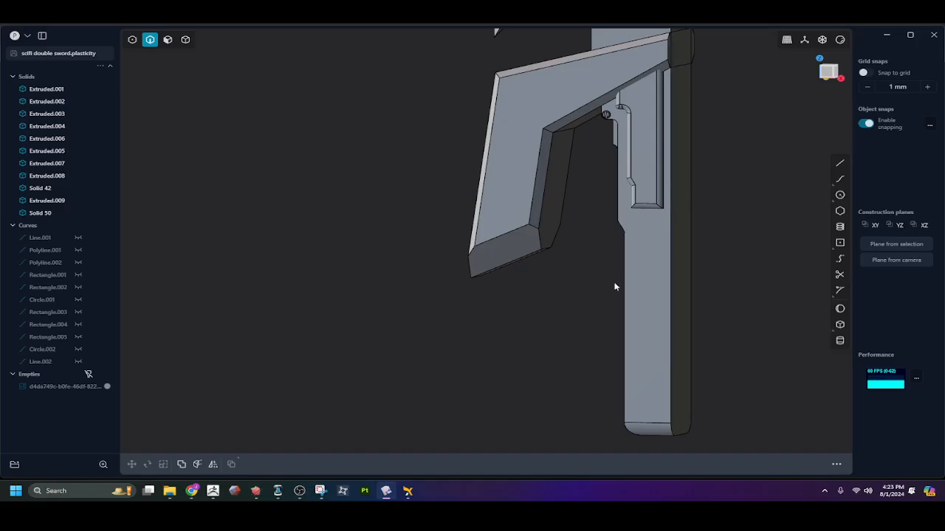
middle_drag(611, 276, 682, 275)
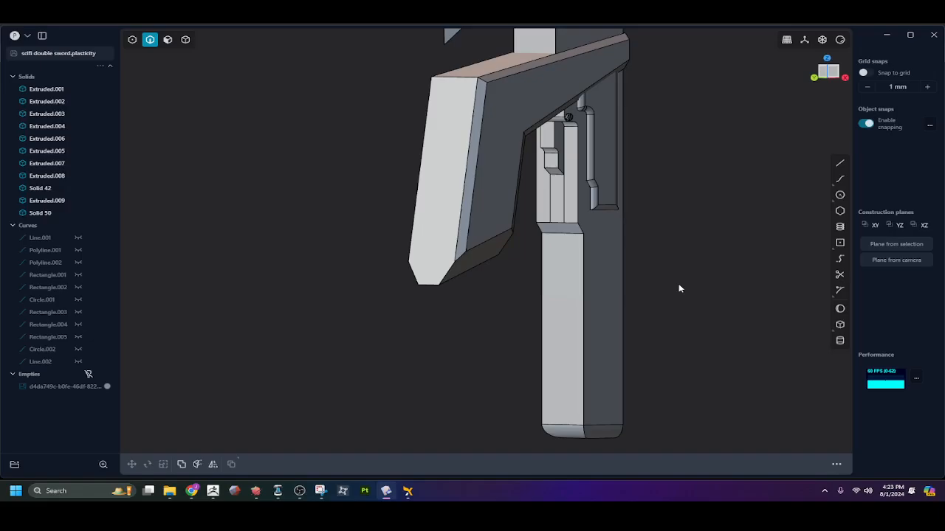
middle_drag(599, 348, 560, 348)
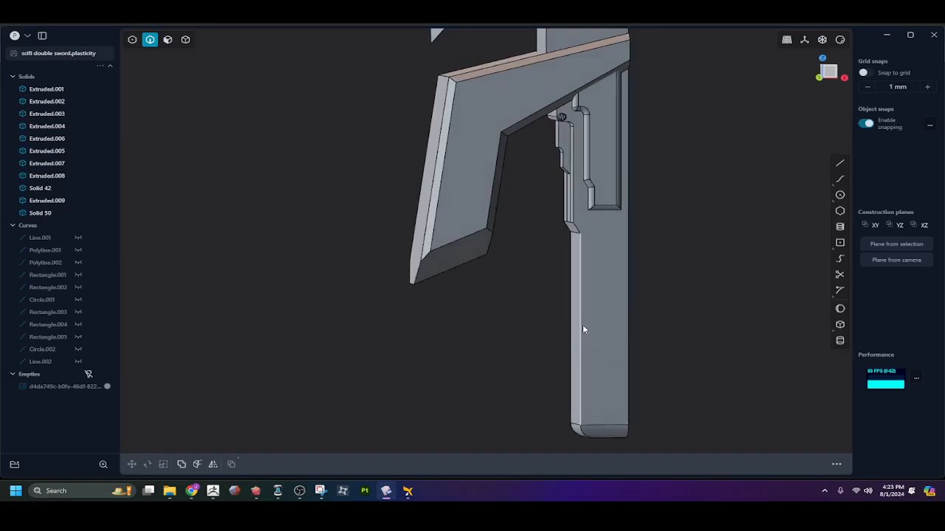
Chamfer the long outer edge of the handle's lower grip
click(580, 329)
key(f)
drag(568, 328, 578, 325)
middle_drag(577, 325, 683, 361)
key(Return)
Offset the narrow side face of the handle's lower grip slightly outward
click(562, 338)
middle_drag(562, 338, 585, 295)
key(3)
click(583, 295)
drag(549, 291, 547, 293)
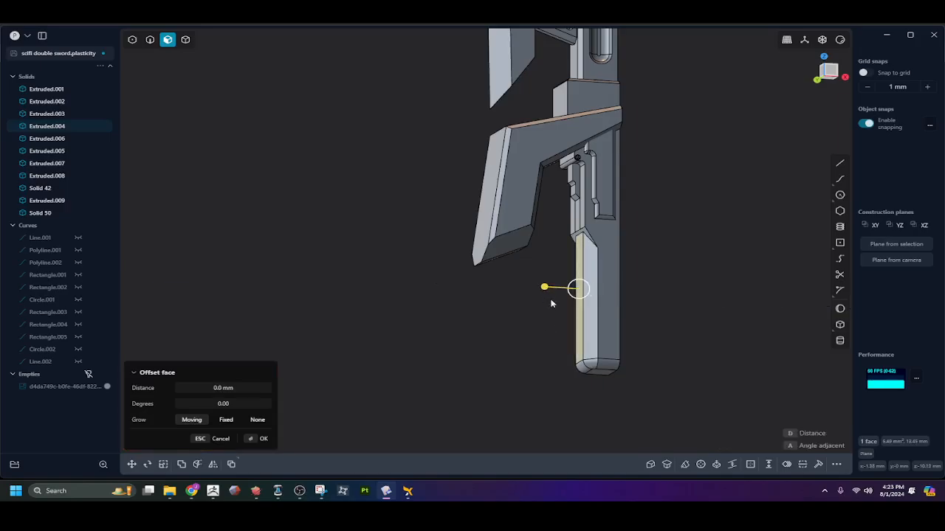
middle_drag(553, 303, 531, 363)
key(Return)
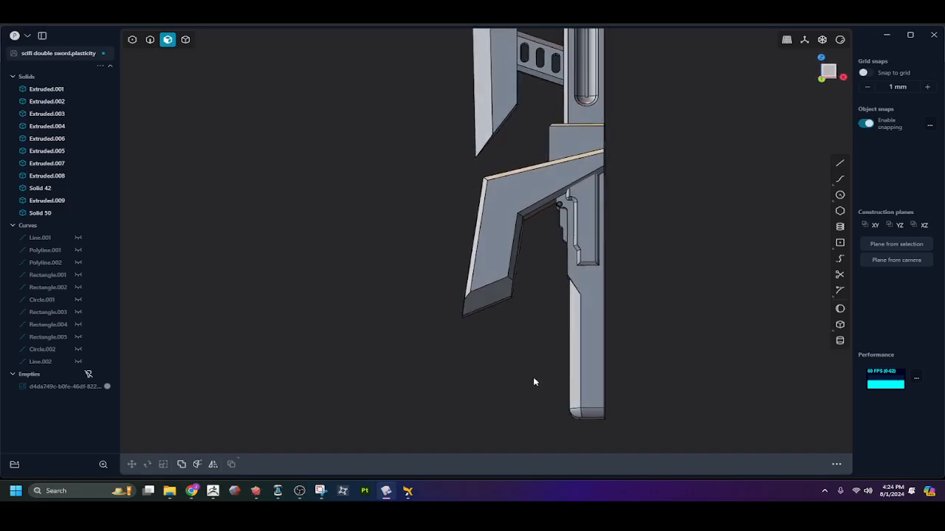
Draw a polyline about 5.8 mm long across the grip's front face, following the chamfer's slope, running straight down, then slanting to the centre edge
key(KP_3)
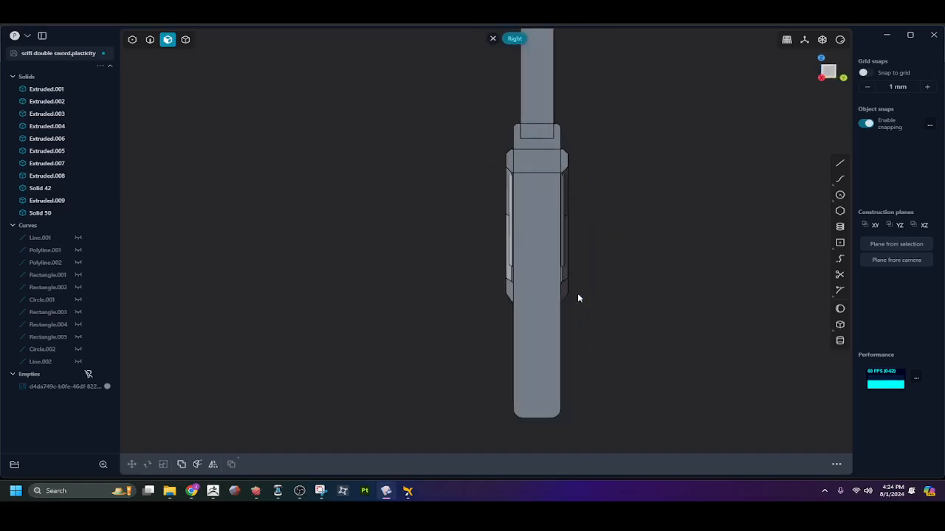
key(KP_1)
scroll(577, 295, up, 5)
shift+middle_drag(595, 267, 536, 258)
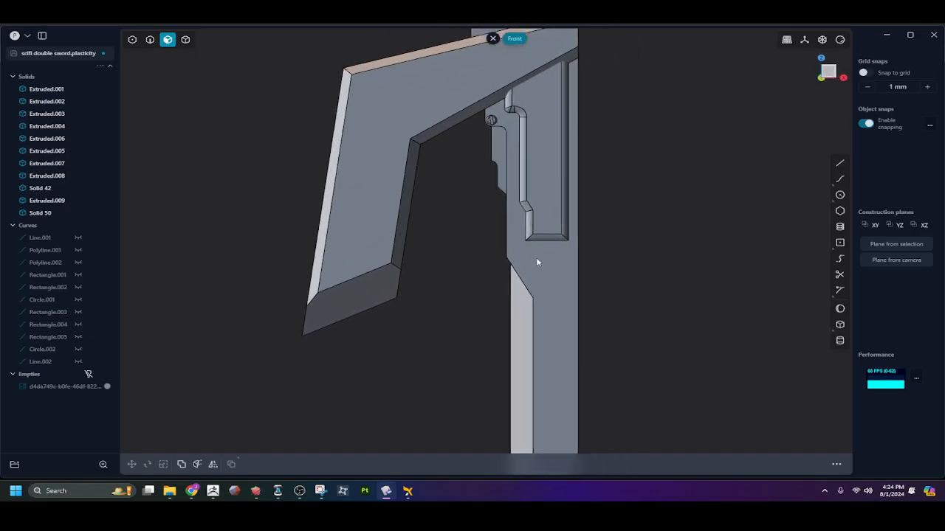
key(shift+a)
click(503, 240)
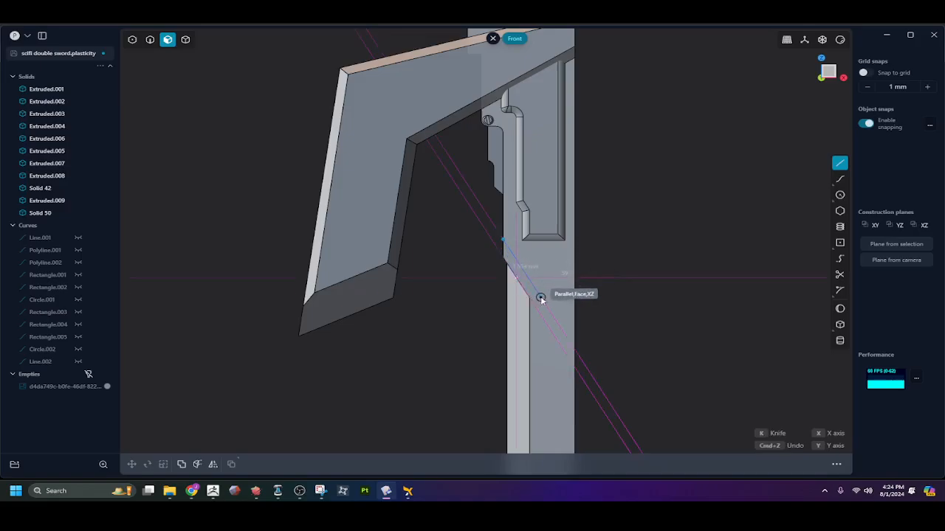
shift+middle_drag(546, 343, 530, 299)
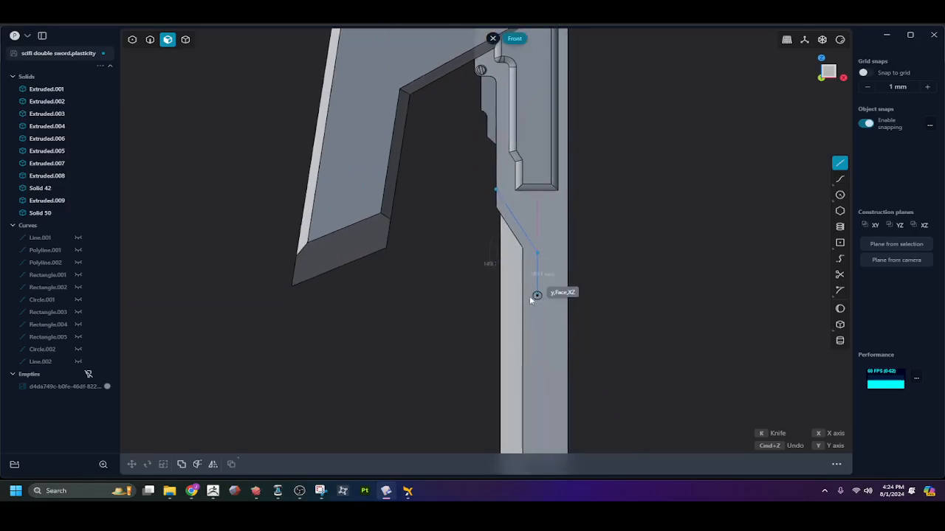
shift+middle_drag(536, 331, 539, 271)
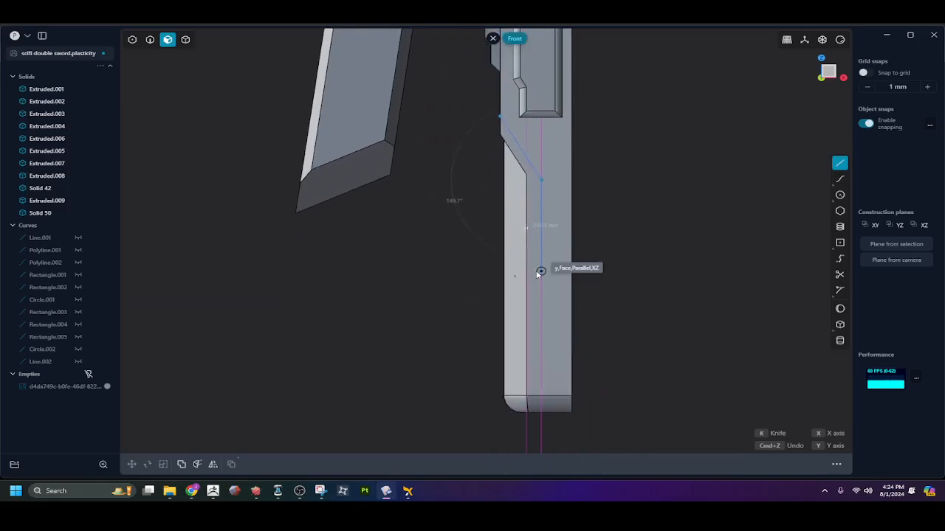
click(540, 315)
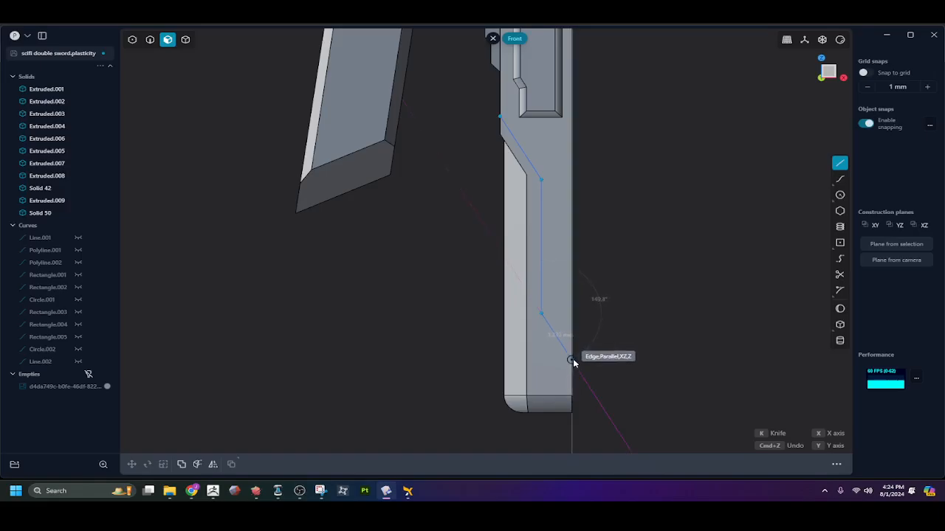
click(573, 359)
key(Return)
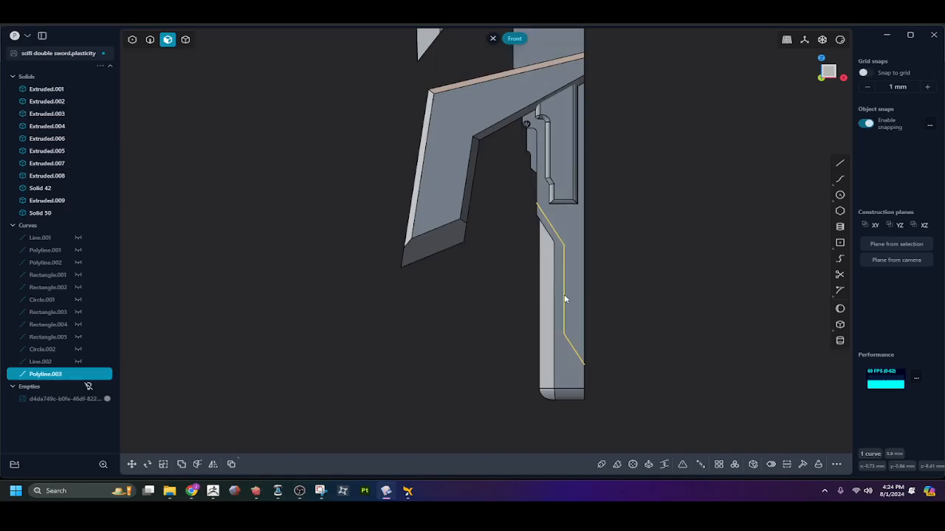
Try to create a pipe along the polyline on the handle's grip
key(2)
middle_drag(474, 339, 533, 334)
key(p)
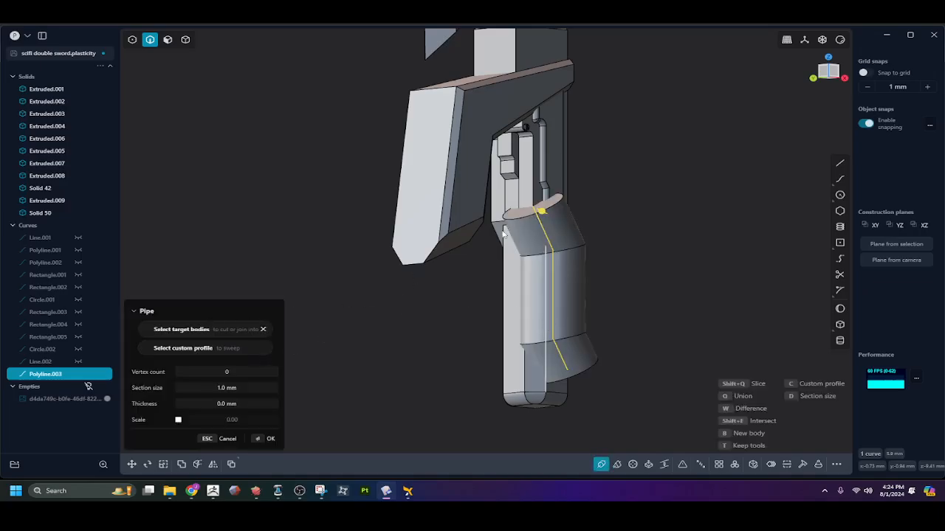
drag(540, 211, 531, 209)
middle_drag(508, 266, 395, 265)
drag(406, 212, 408, 215)
middle_drag(412, 281, 474, 274)
shift+middle_drag(553, 392, 481, 269)
key(Escape)
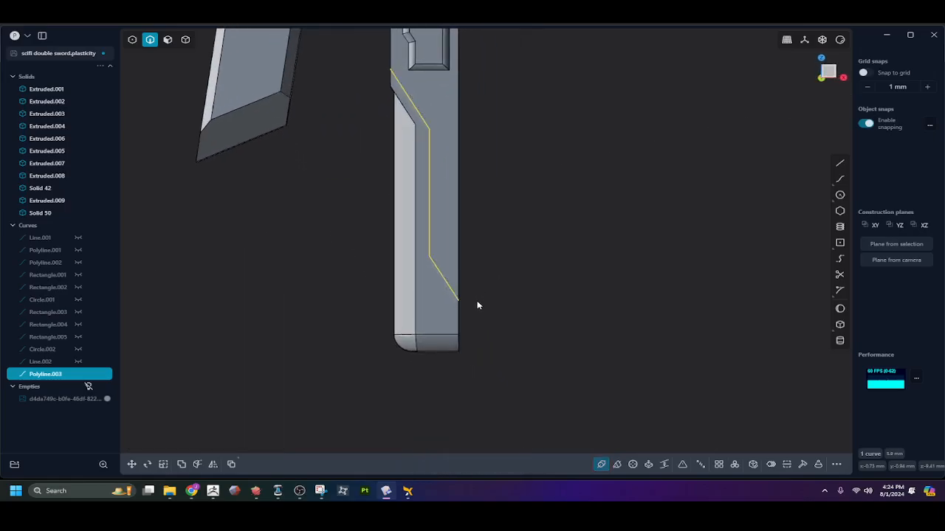
Try to lengthen the polyline on the grip by moving its two end points in the front view
scroll(471, 307, up, 3)
key(1)
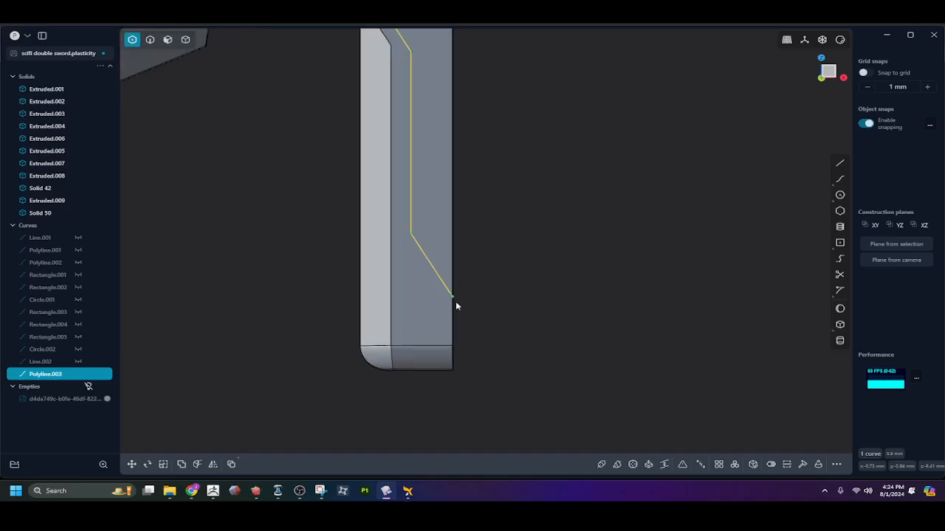
click(452, 297)
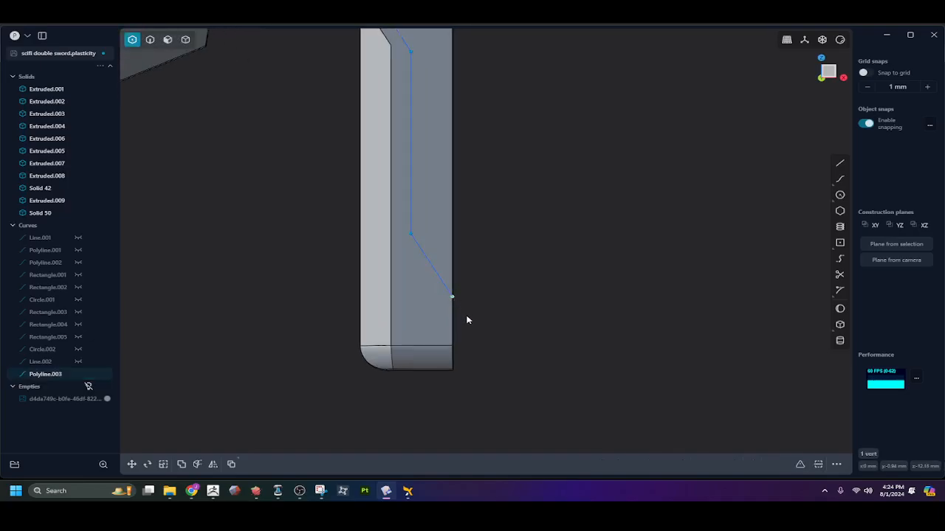
key(KP_1)
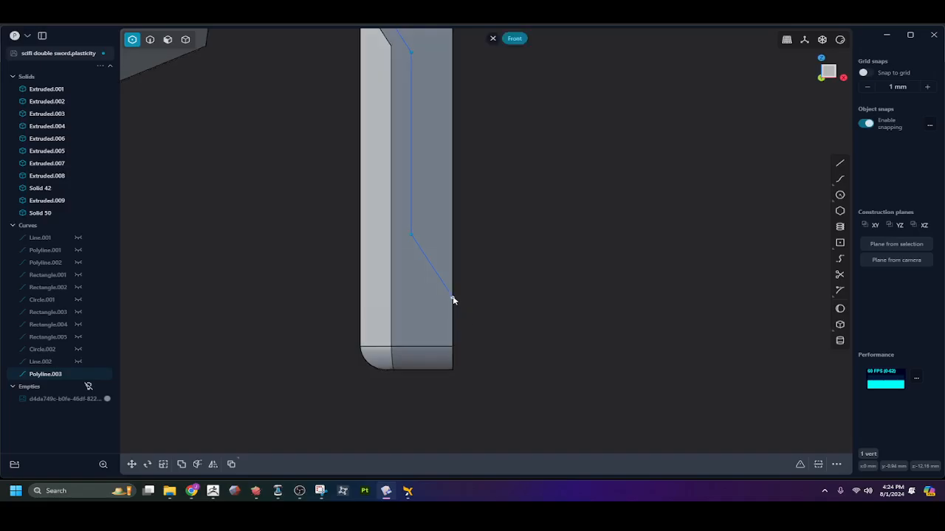
key(g)
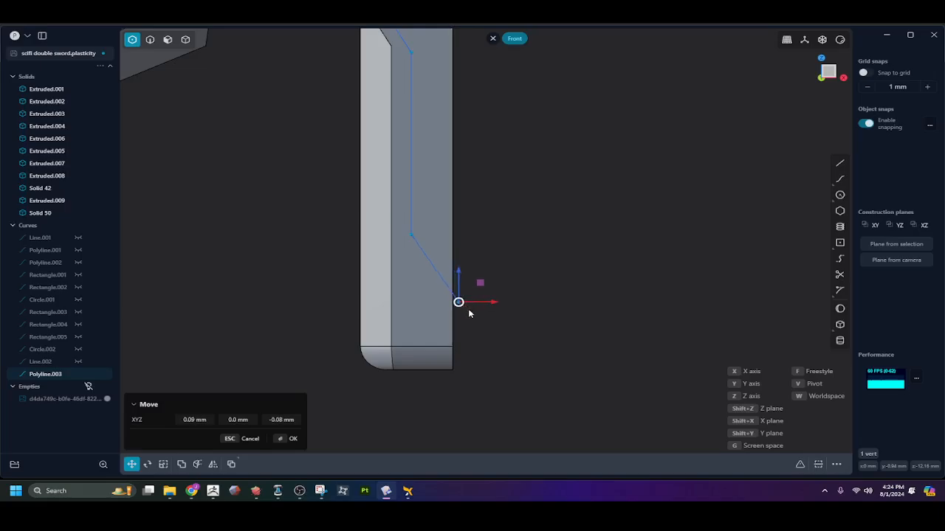
click(471, 316)
scroll(470, 315, down, 3)
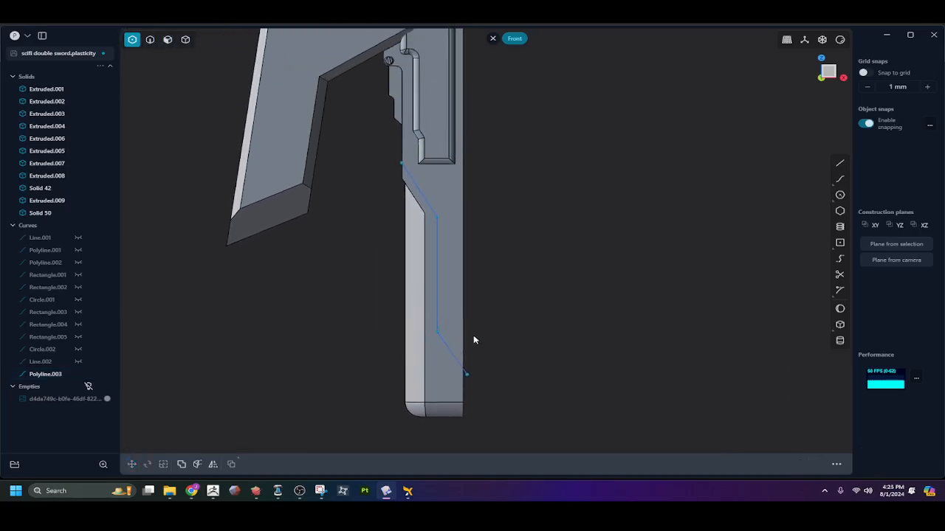
click(402, 168)
key(g)
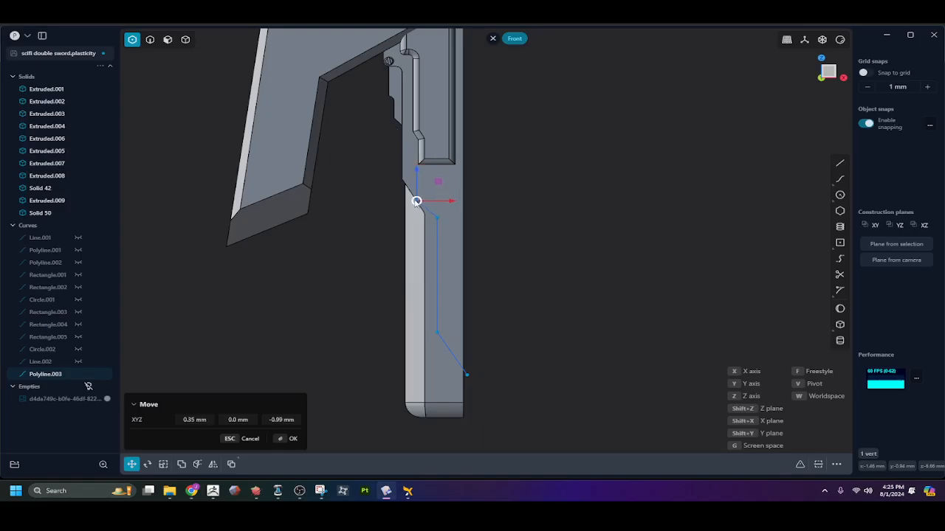
key(Escape)
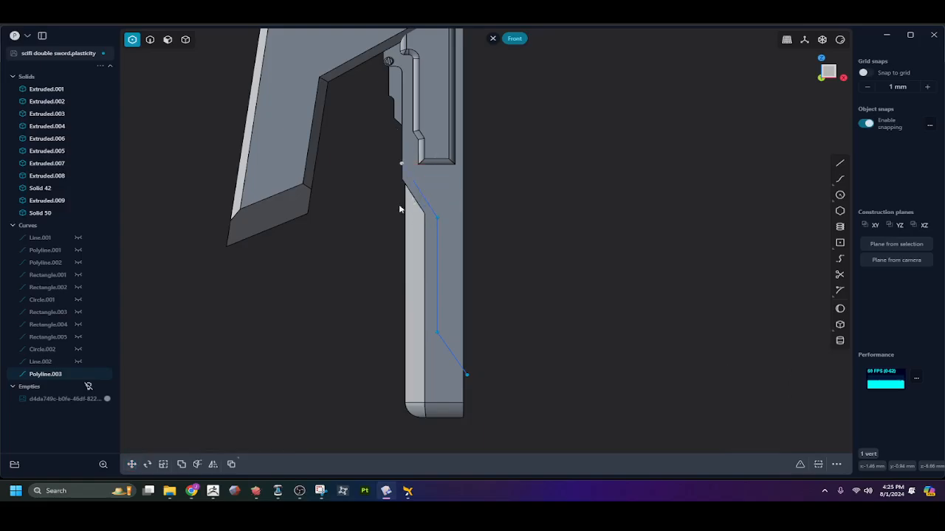
scroll(479, 347, up, 2)
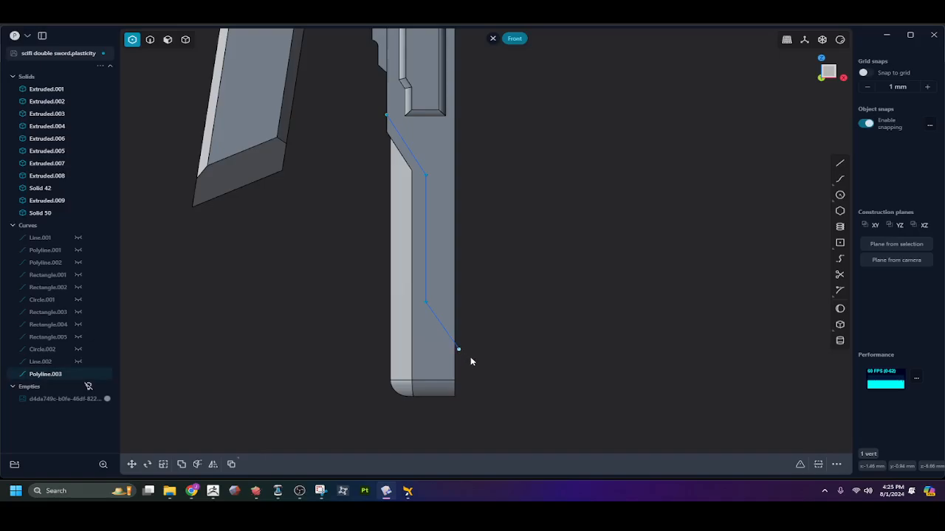
Extend both ends of the polyline past the grip's edges with tangent lines about 0.5 mm long and join everything into one curve
key(l)
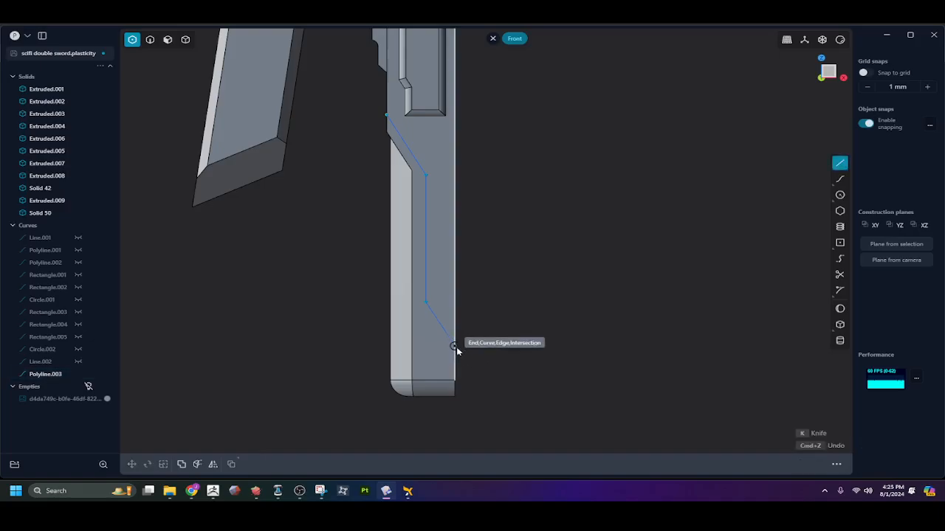
click(469, 361)
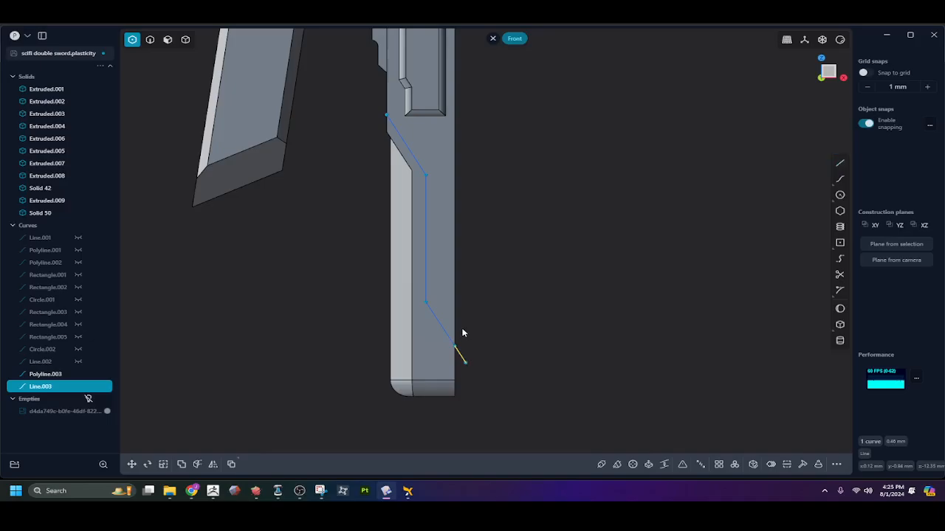
key(l)
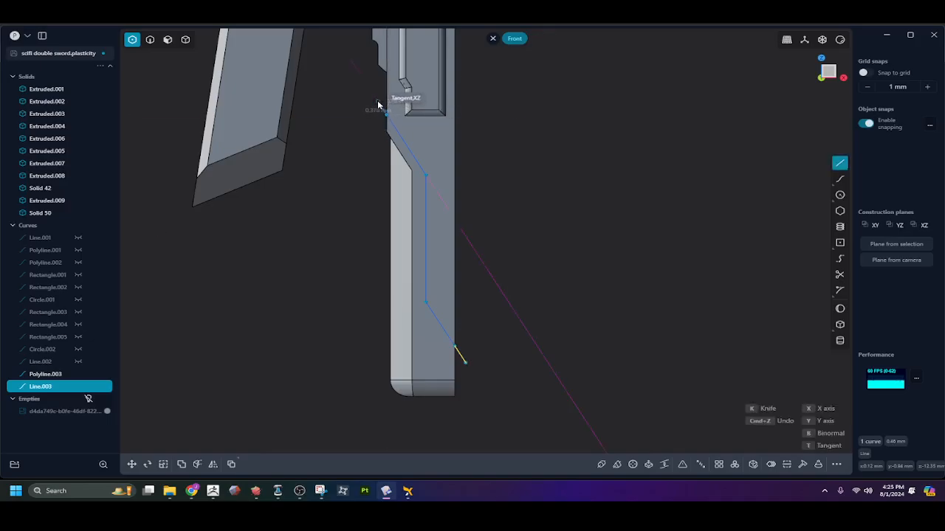
click(377, 104)
shift+click(407, 150)
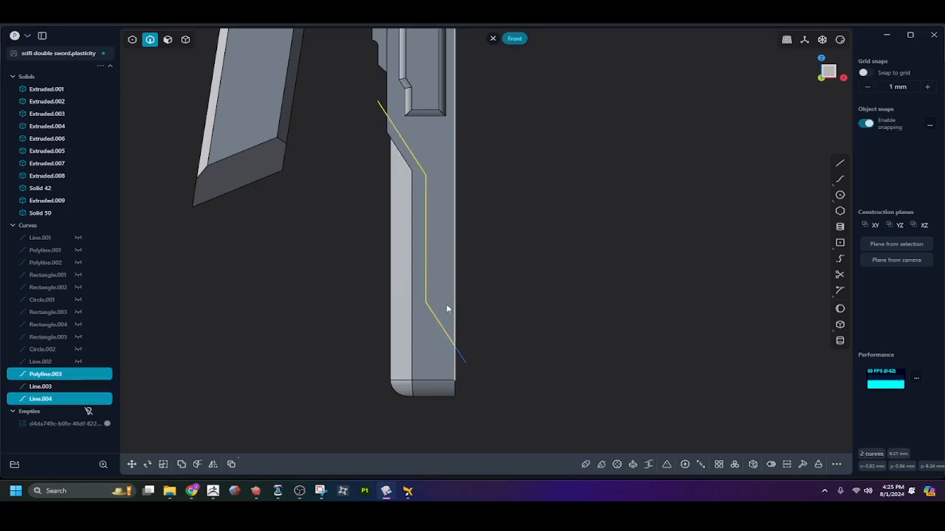
key(j)
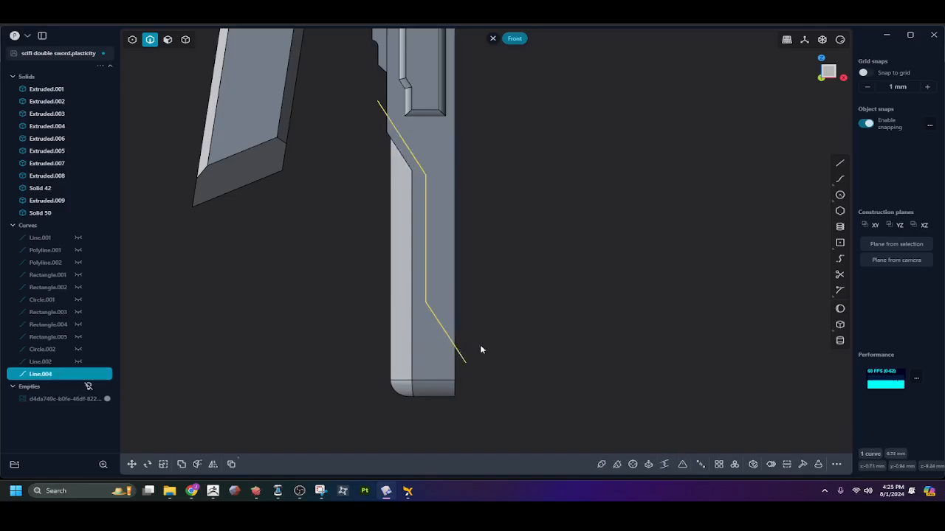
Create a pipe with a 0.07 mm section size along the extended polyline and hide the source curve
key(p)
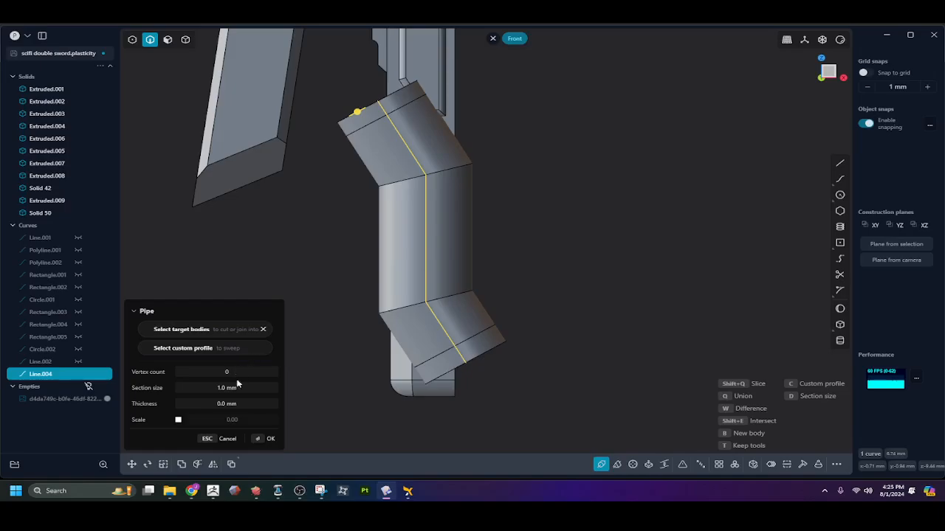
drag(360, 120, 380, 109)
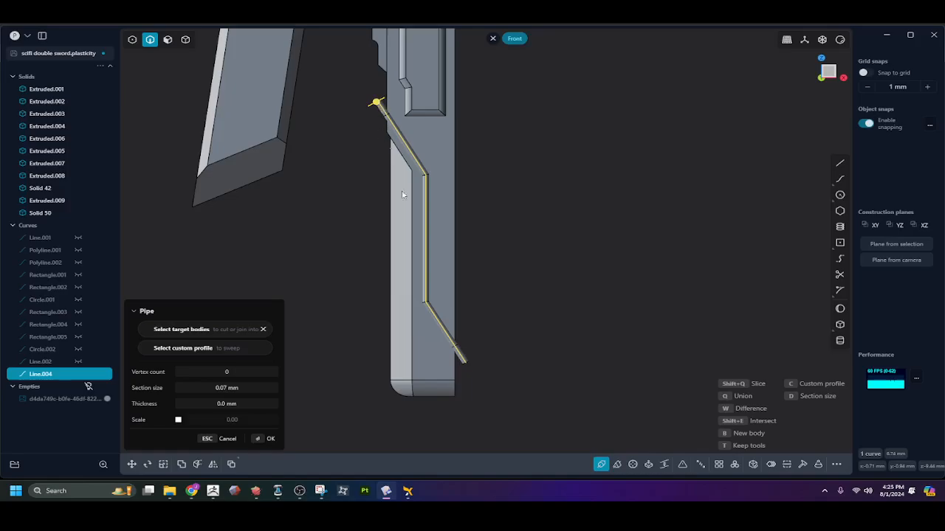
key(Return)
middle_drag(485, 325, 295, 362)
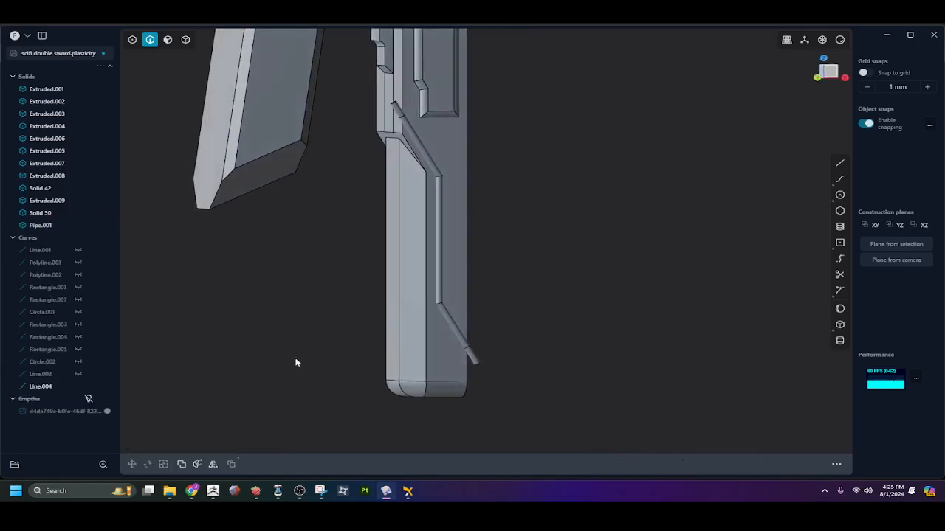
click(77, 387)
Mirror the pipe across the Y direction to the opposite face of the grip
key(4)
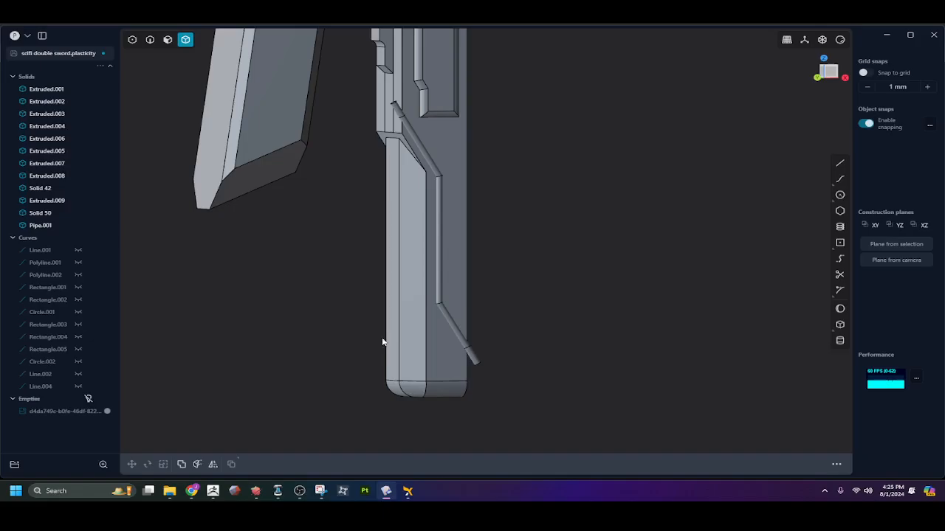
click(442, 303)
key(alt+x)
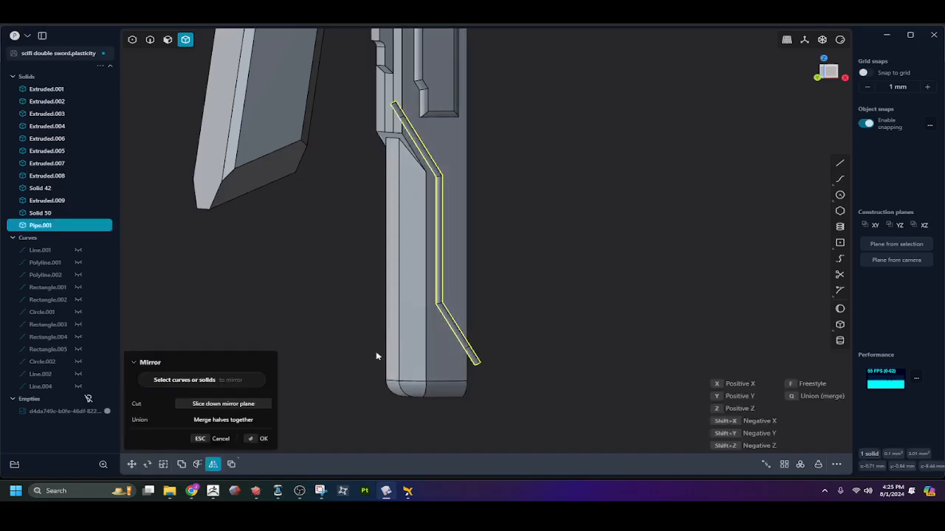
middle_drag(377, 356, 414, 323)
key(y)
key(Return)
click(455, 345)
Cut both pipes out of the handle body with a Boolean difference to form grooves on the two faces
click(424, 308)
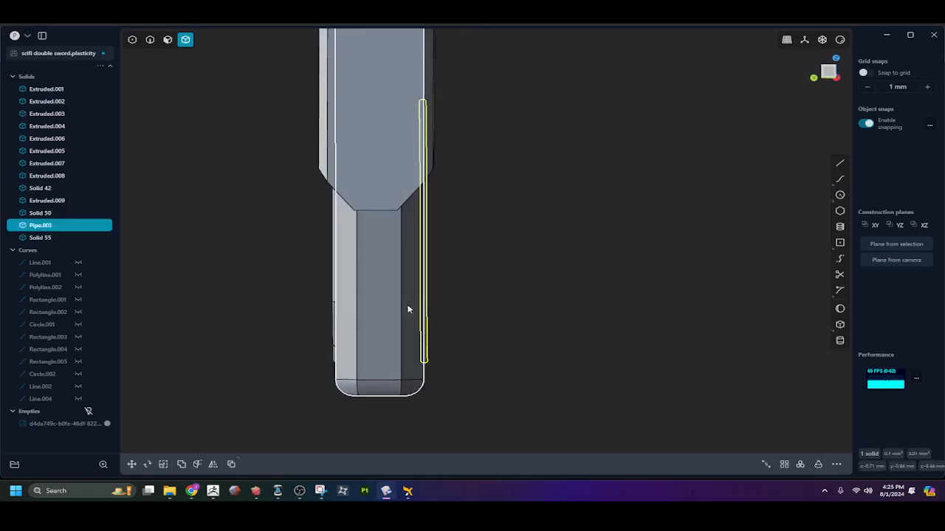
click(355, 307)
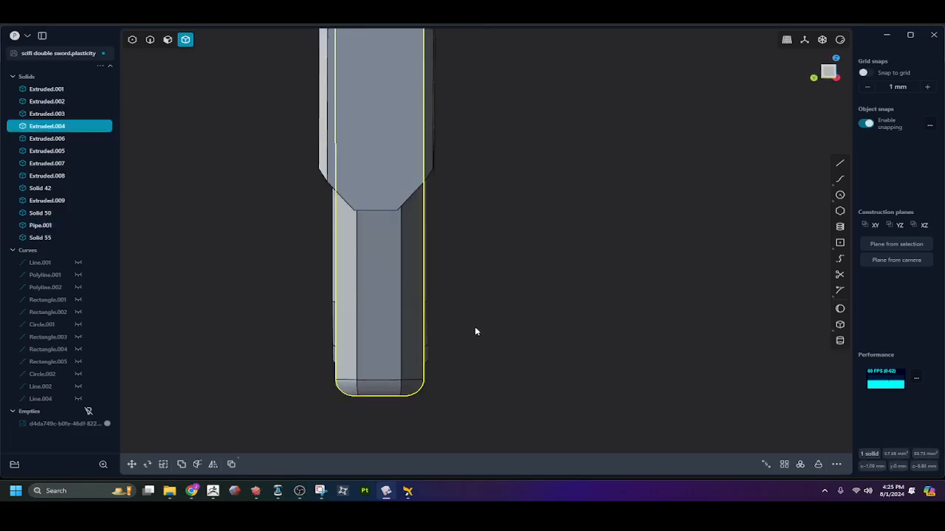
middle_drag(474, 332, 448, 324)
key(shift+d)
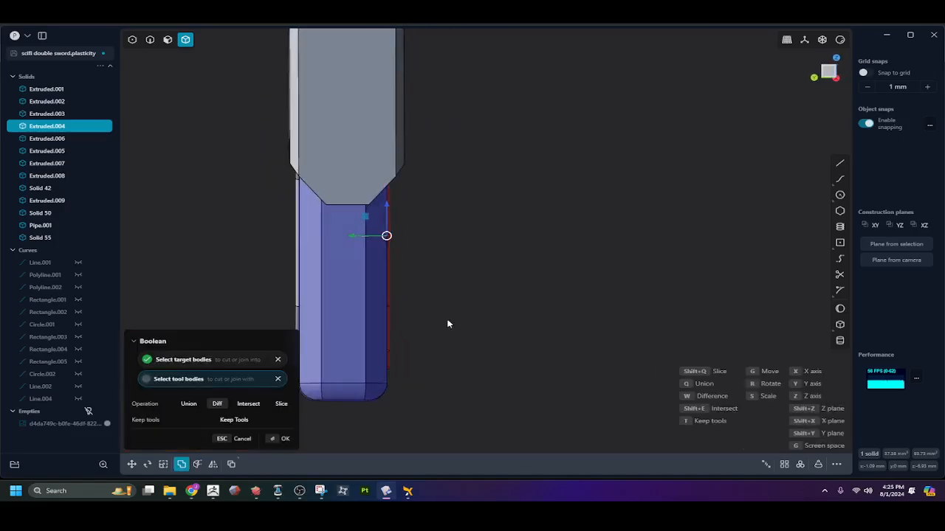
click(298, 304)
middle_drag(384, 306, 337, 310)
key(Return)
mouse_move(479, 264)
middle_down()
mouse_move(384, 264)
mouse_move(406, 253)
mouse_move(418, 228)
mouse_move(487, 264)
middle_up()
click(299, 491)
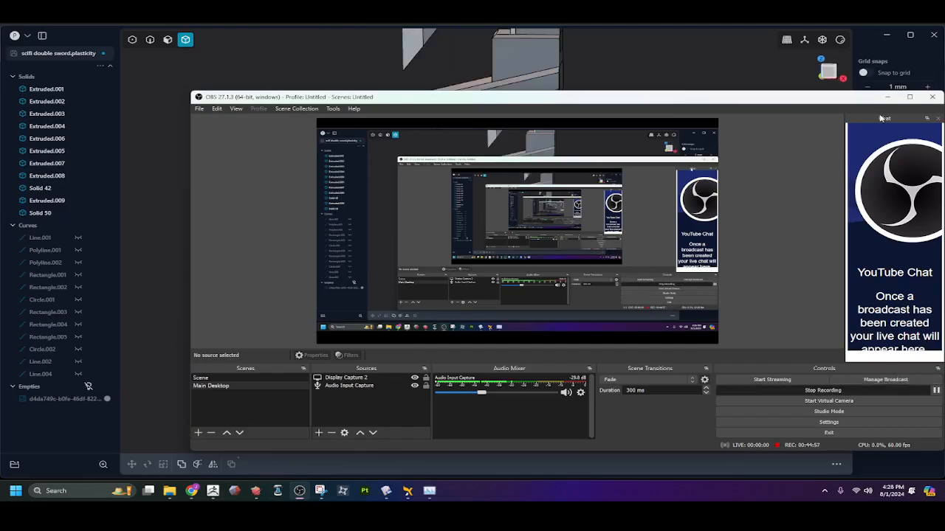
click(887, 96)
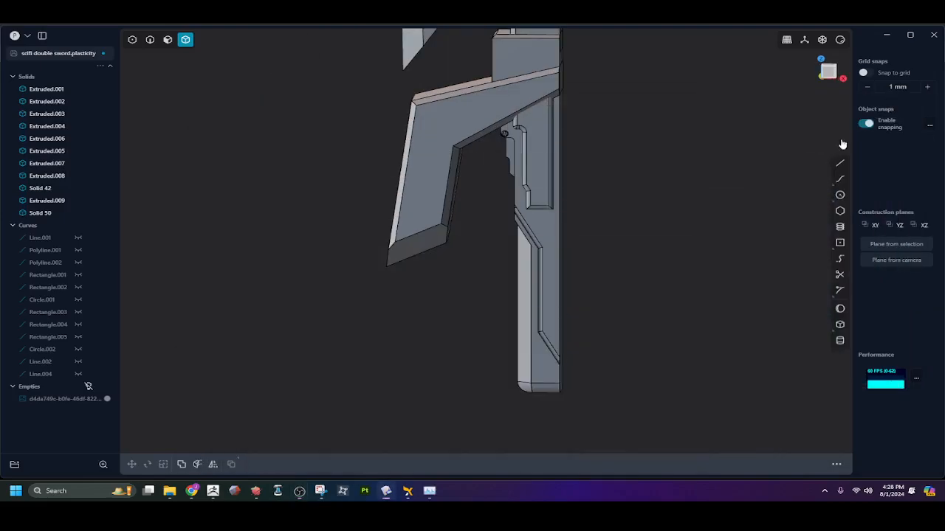
Duplicate the inner outline edges of the stepped panel on the upper handle in place as a separate curve
key(2)
double_click(528, 161)
key(f)
scroll(535, 190, up, 5)
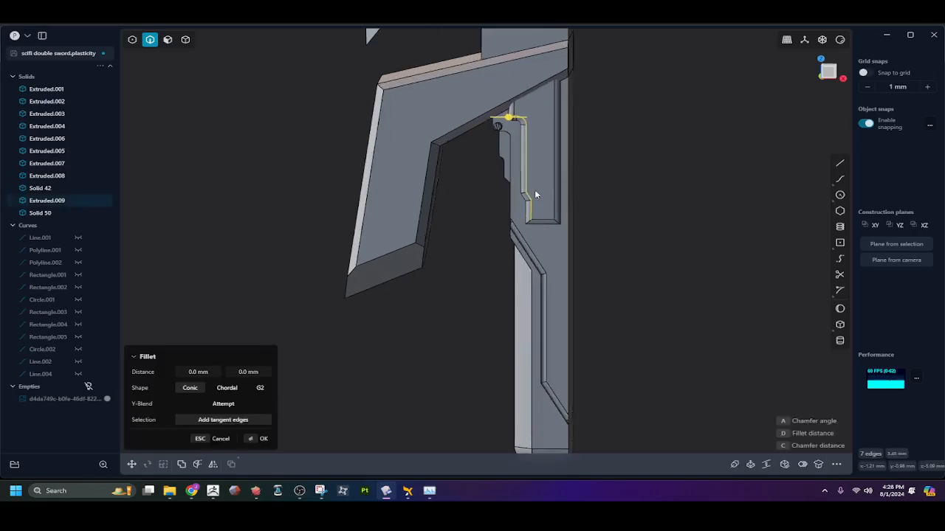
right_drag(536, 148, 537, 282)
scroll(509, 217, up, 3)
middle_drag(508, 217, 532, 229)
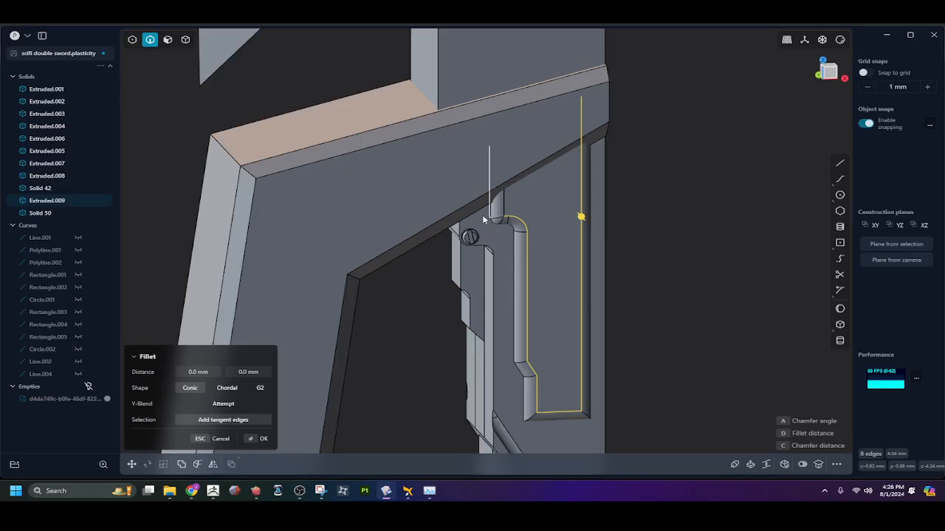
click(495, 227)
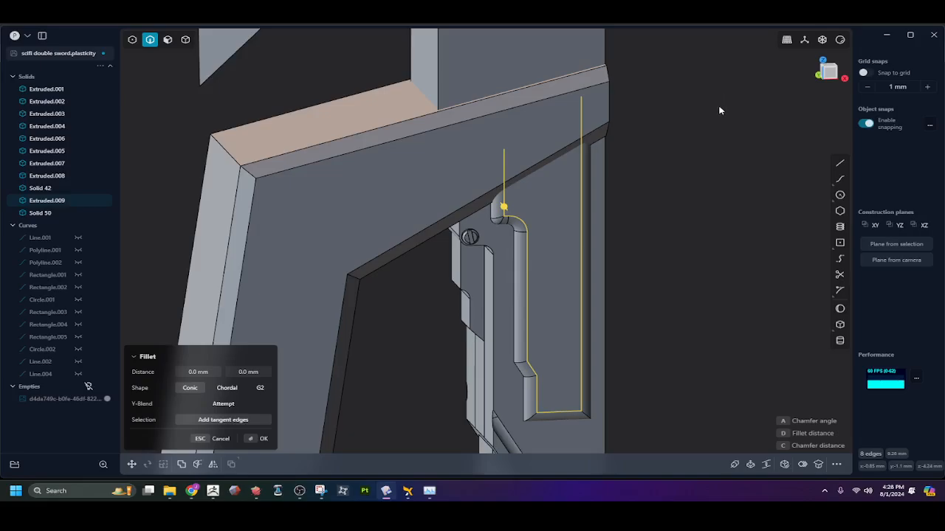
key(shift+d)
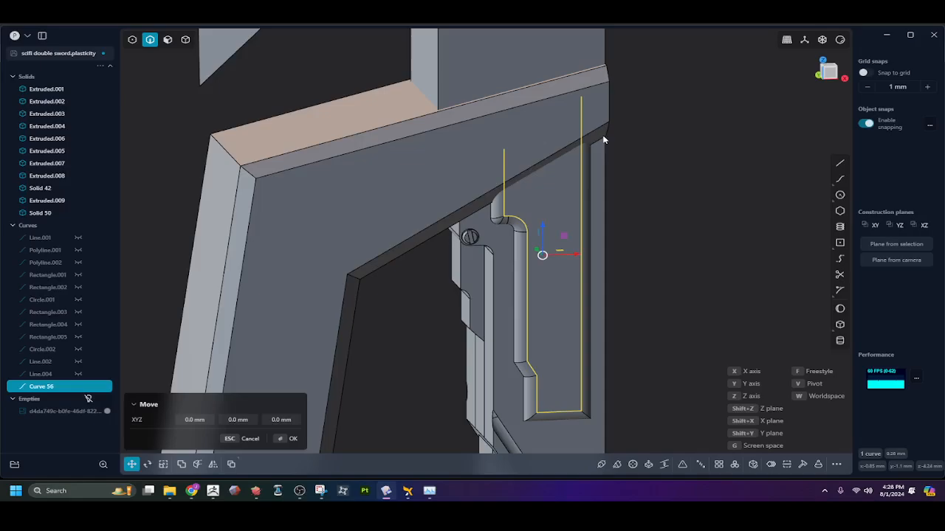
right_click(654, 230)
click(625, 207)
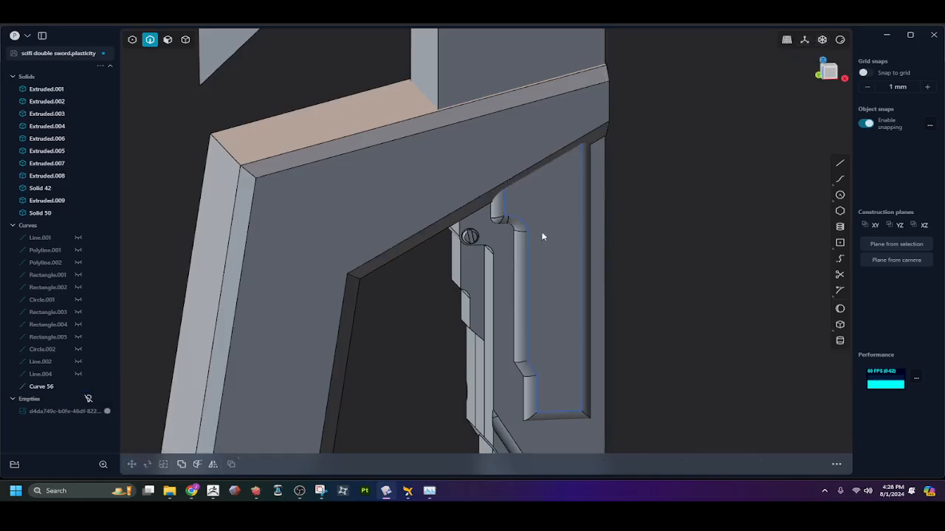
Close the duplicated panel outline with a slanted line between its two open upper ends and join them into one curve
click(524, 214)
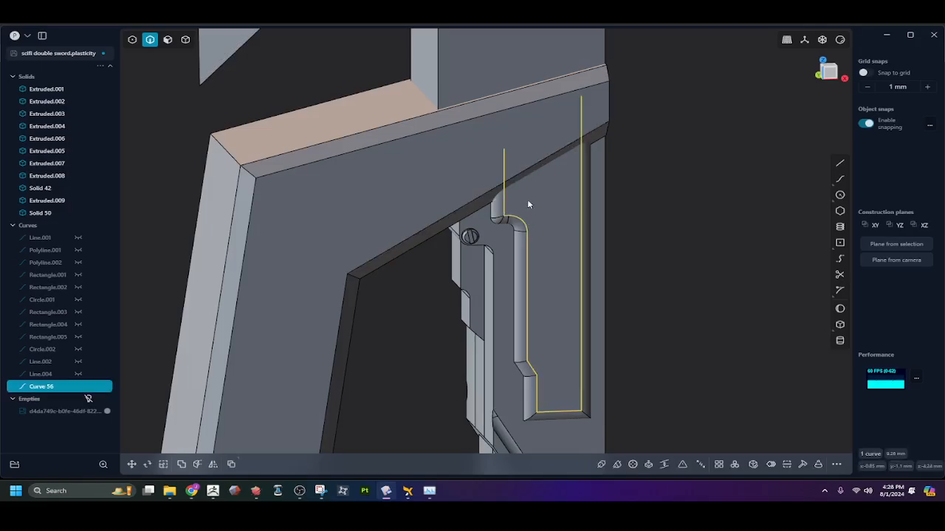
key(shift+a)
click(506, 146)
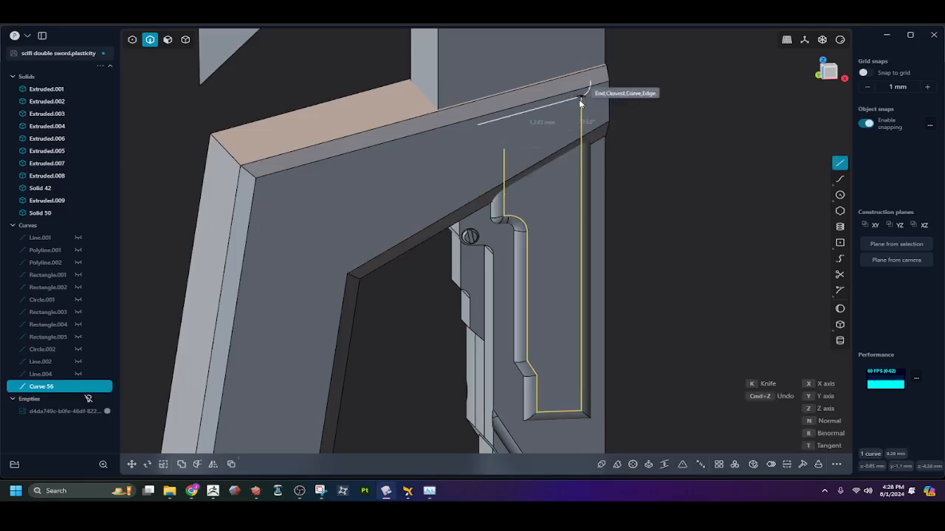
click(583, 99)
middle_drag(658, 171, 613, 189)
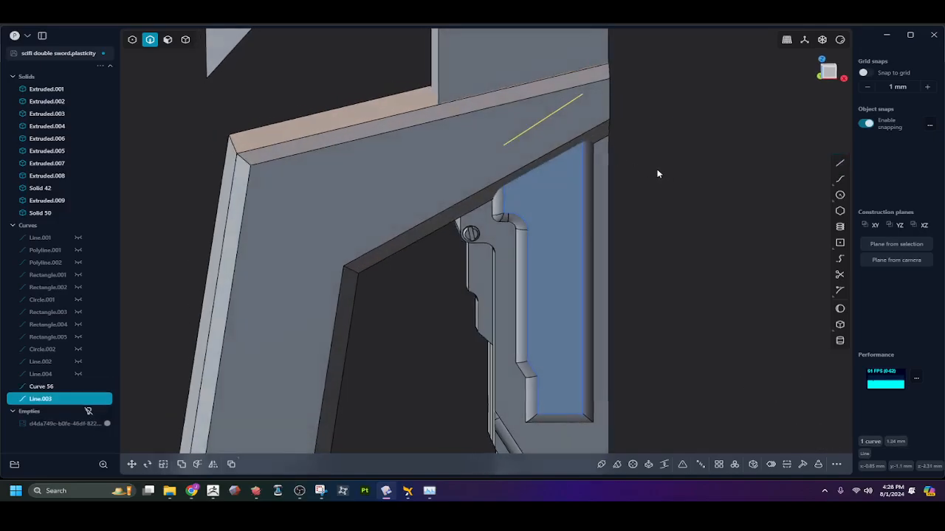
key(j)
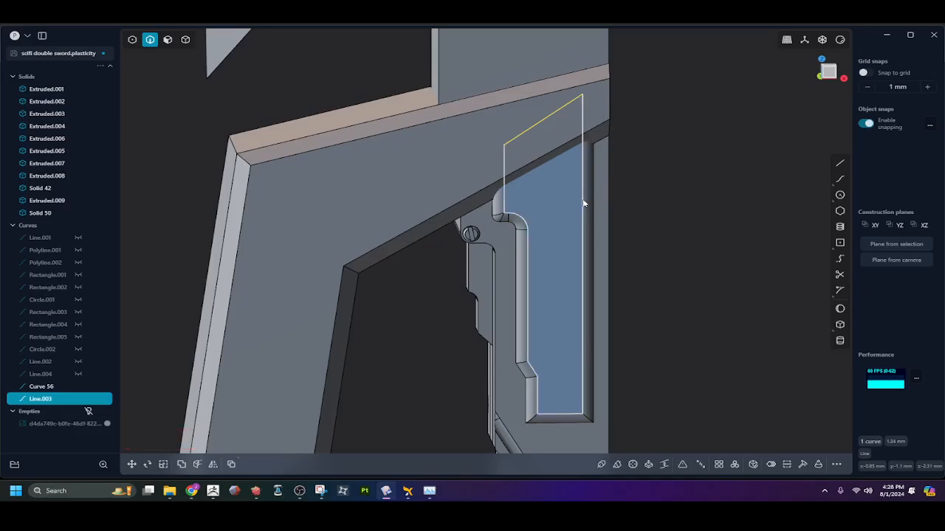
click(583, 203)
key(j)
click(662, 220)
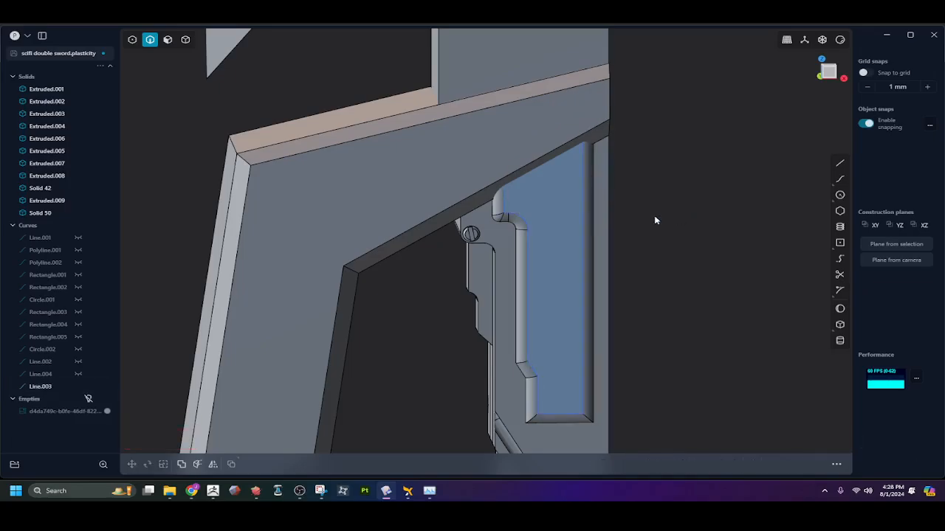
Offset the closed outline curve of the stepped panel inward by about 0.06 mm
click(580, 238)
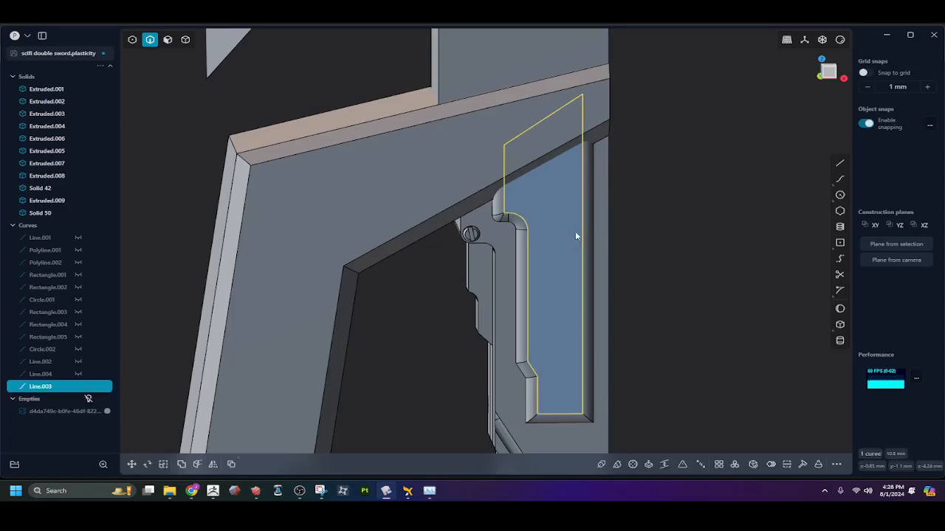
key(o)
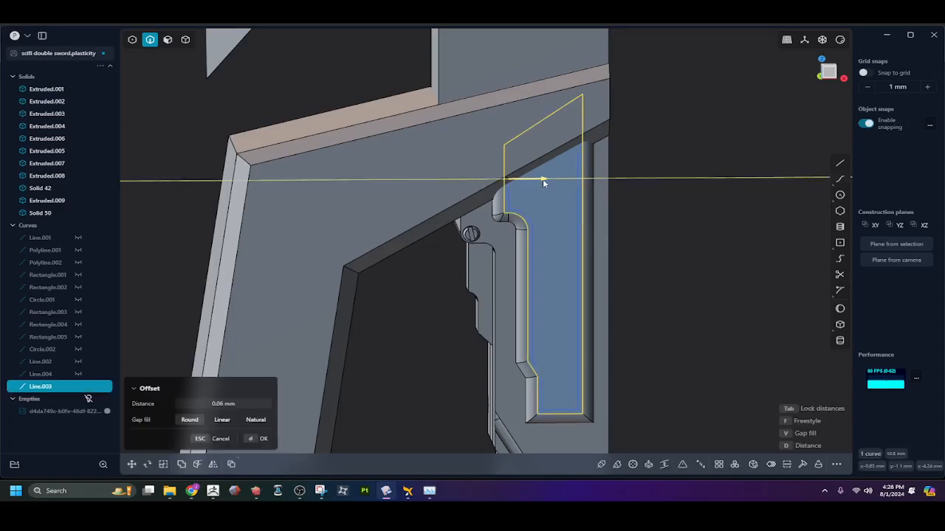
drag(546, 183, 544, 183)
right_click(549, 197)
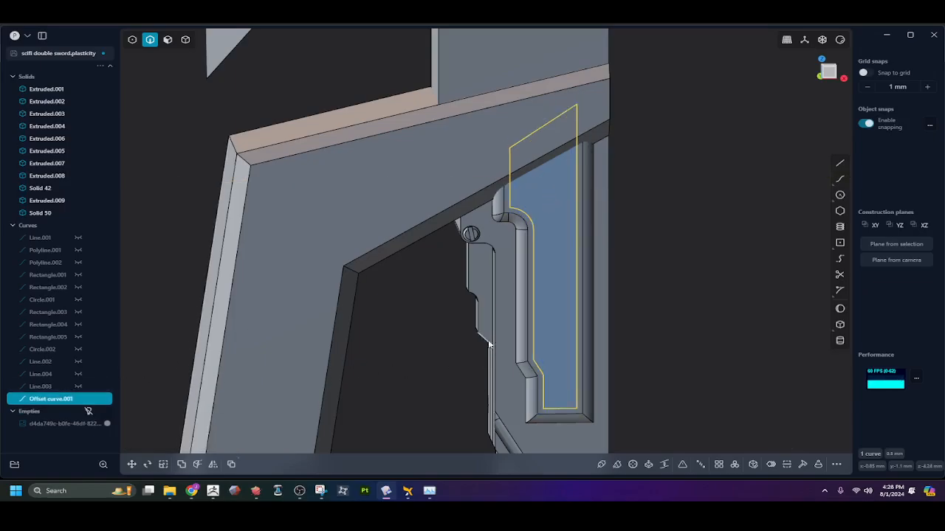
Offset the inset panel outline inward again by about 0.04 mm and delete the intermediate offset curve
scroll(543, 300, up, 3)
middle_drag(542, 299, 529, 284)
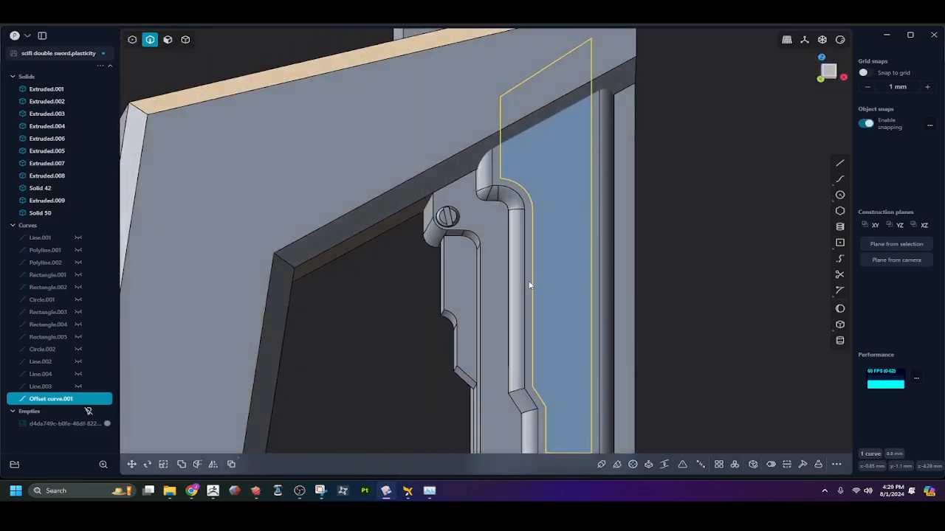
key(o)
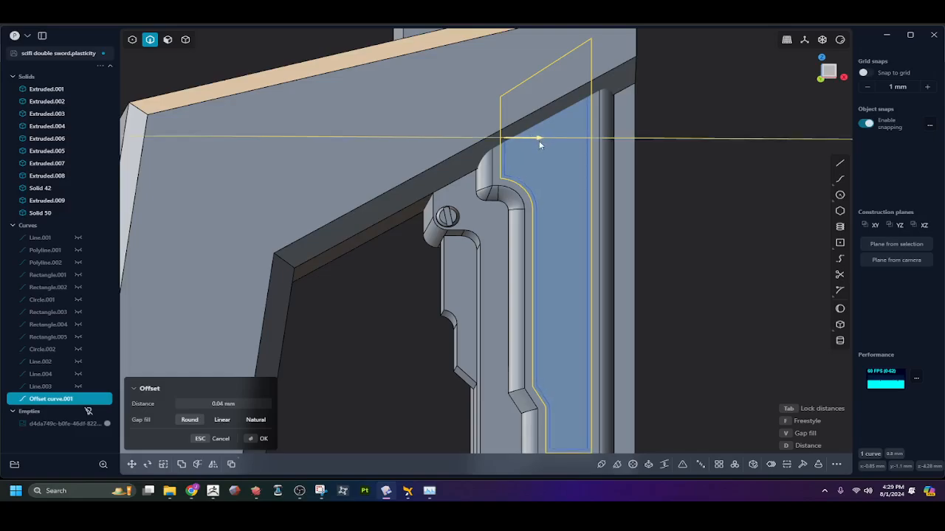
click(544, 213)
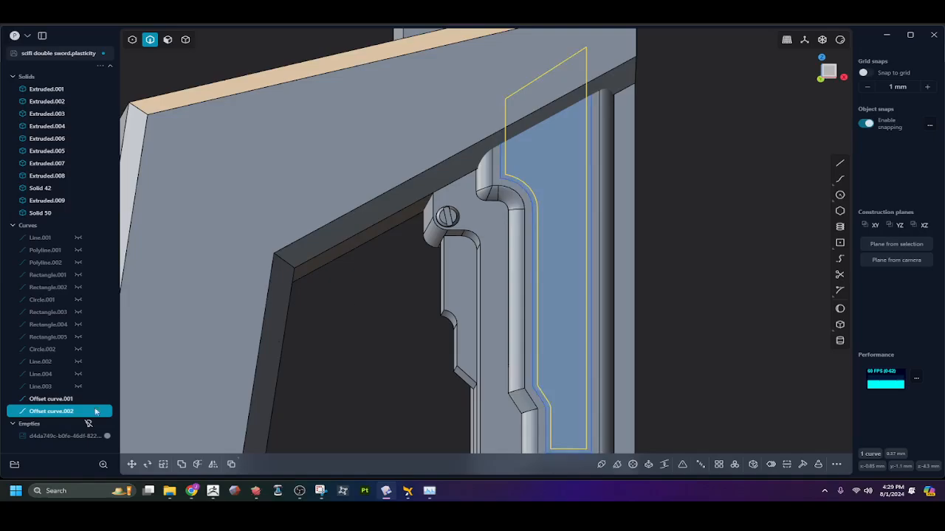
click(51, 401)
key(x)
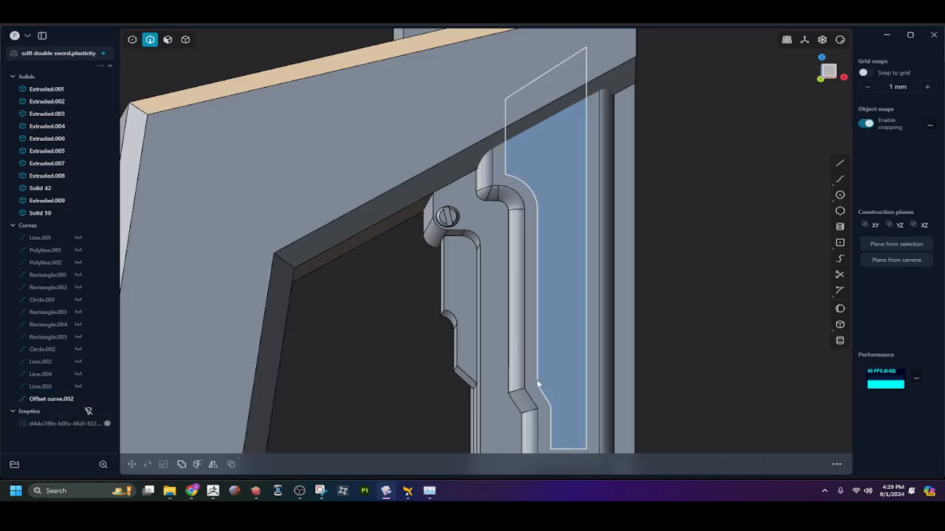
click(537, 384)
key(p)
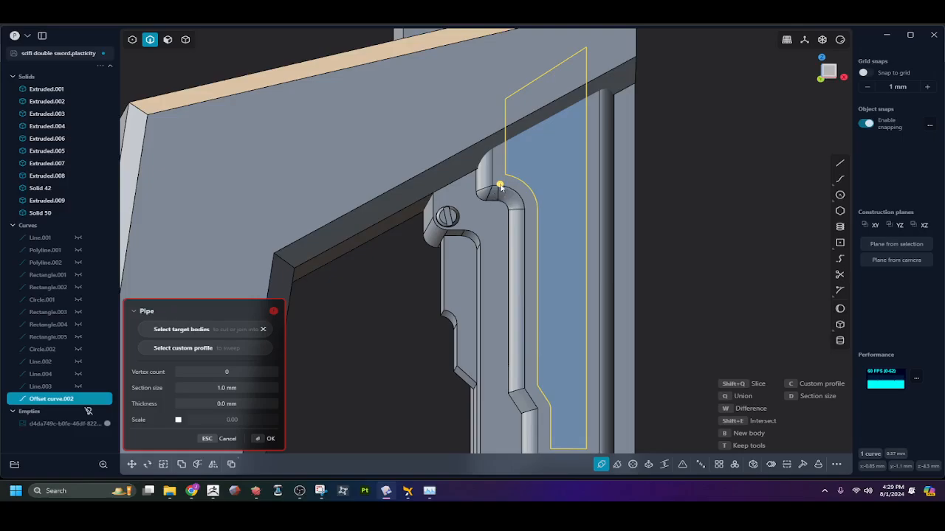
key(d)
middle_drag(505, 184, 617, 201)
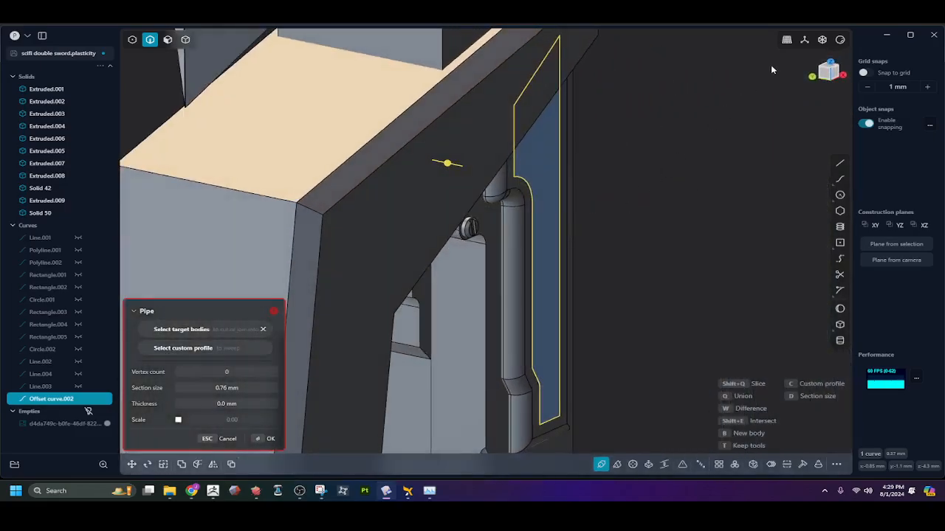
key(Escape)
Isolate the inner offset curve, build a pipe along it with a 0.04 mm section size, then exit isolation and hide the curve
key(slash)
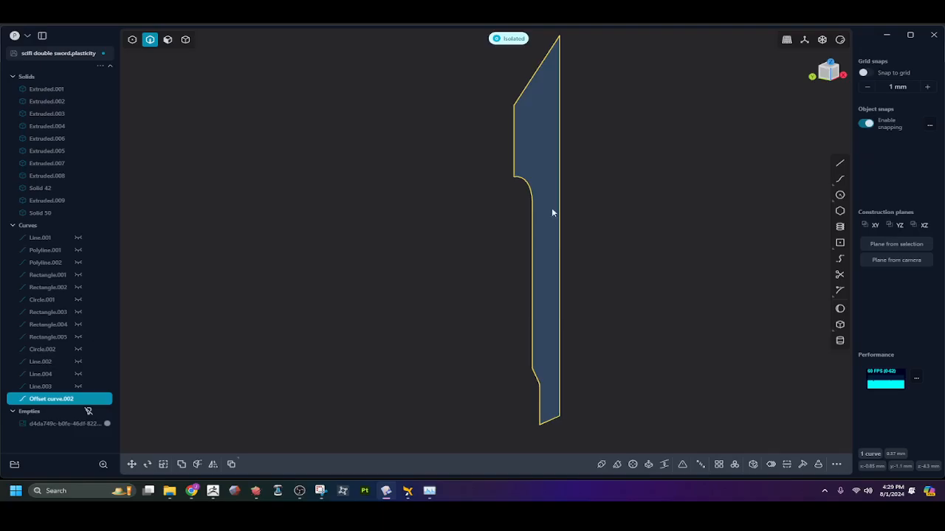
middle_drag(552, 208, 517, 204)
key(p)
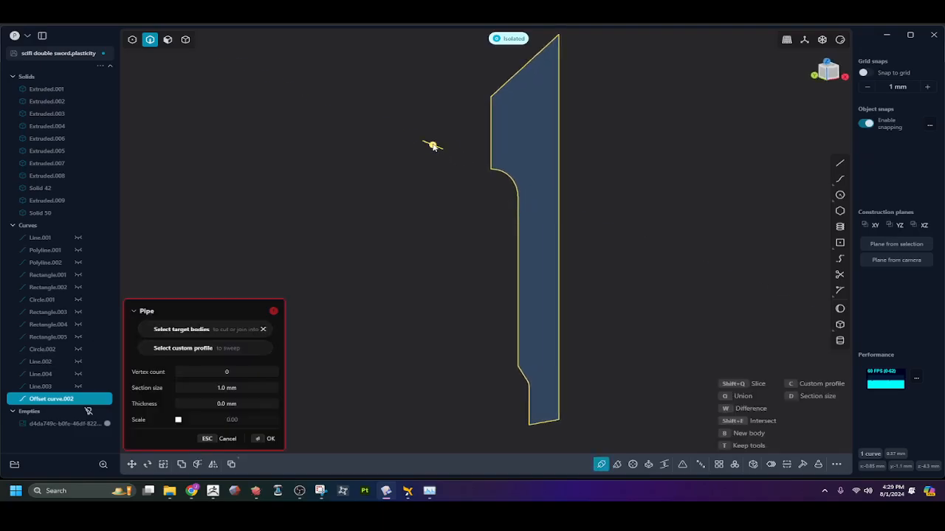
drag(433, 145, 490, 168)
middle_drag(489, 168, 552, 156)
drag(521, 153, 526, 152)
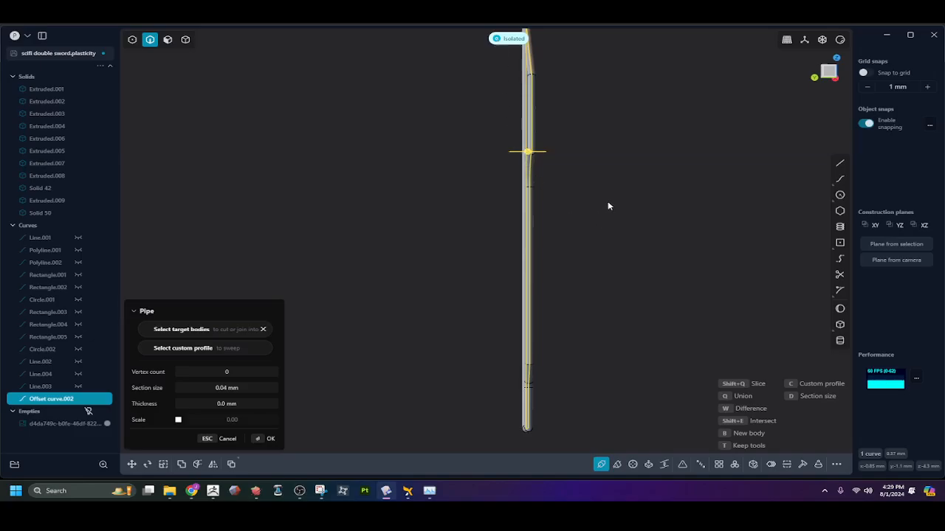
key(Return)
click(493, 42)
middle_drag(524, 219, 465, 207)
shift+middle_drag(632, 272, 148, 259)
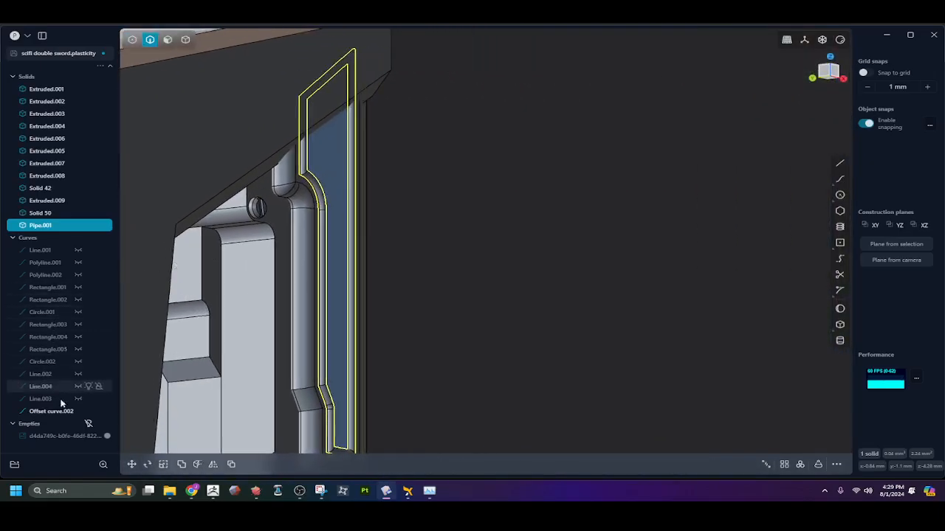
click(82, 411)
Mirror the panel outline pipe to the opposite face of the handle
middle_drag(357, 310, 316, 344)
key(alt+x)
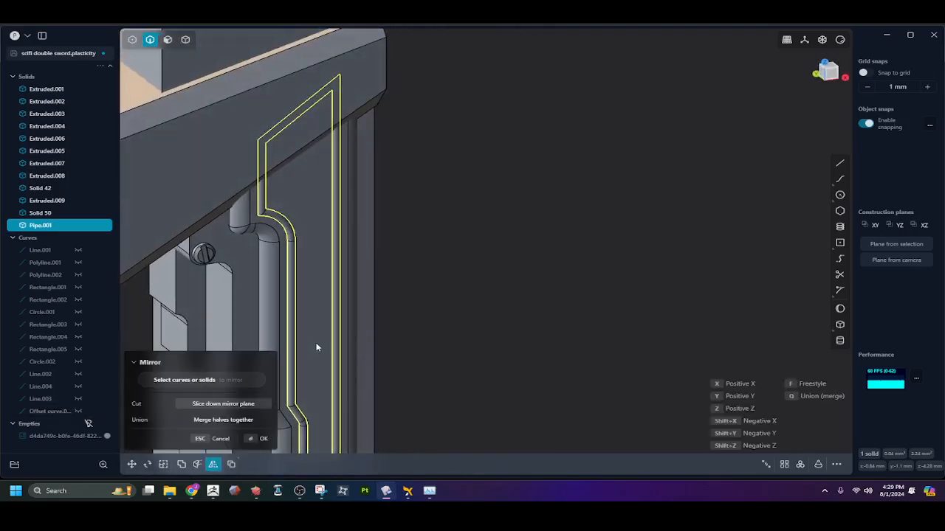
key(x)
right_click(403, 327)
click(403, 327)
shift+middle_drag(402, 326, 617, 292)
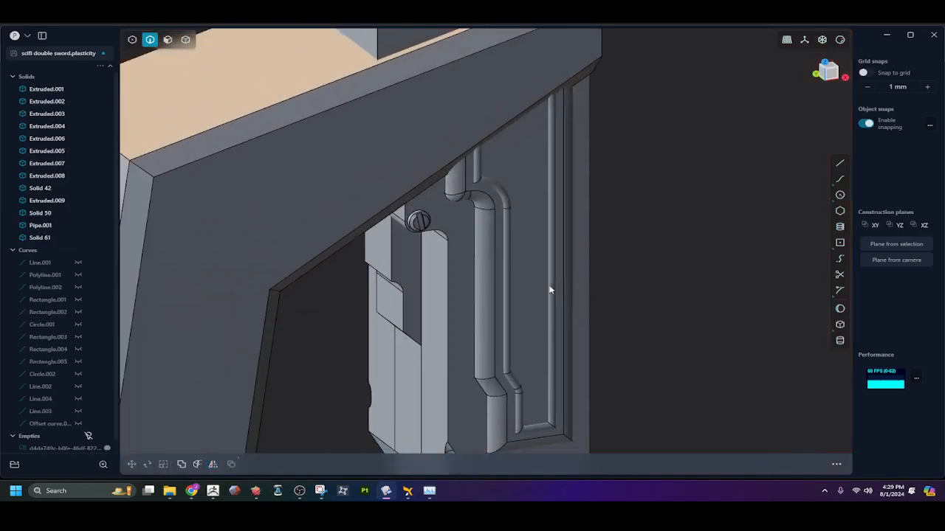
Cut the original outline pipe out of its stepped panel with a Boolean difference to form an inset groove
key(ctrl+z)
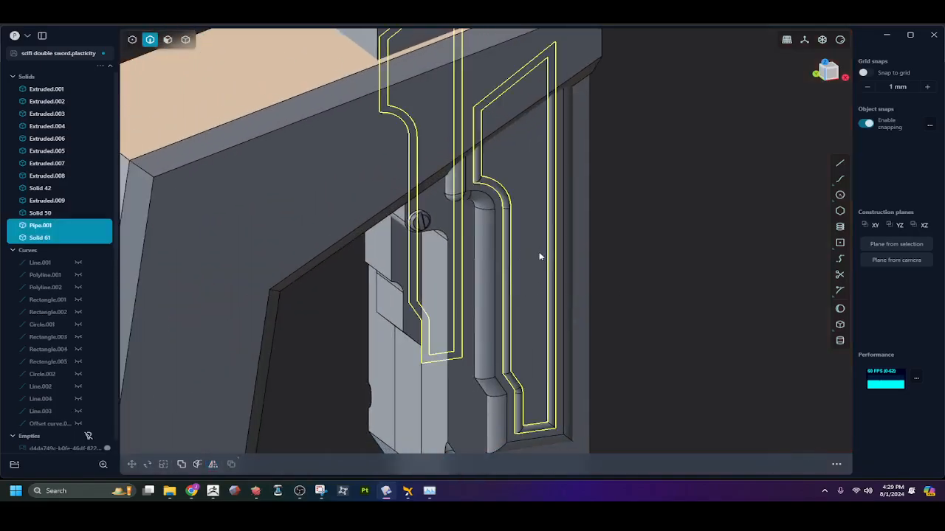
scroll(539, 257, down, 3)
click(647, 271)
key(4)
click(532, 278)
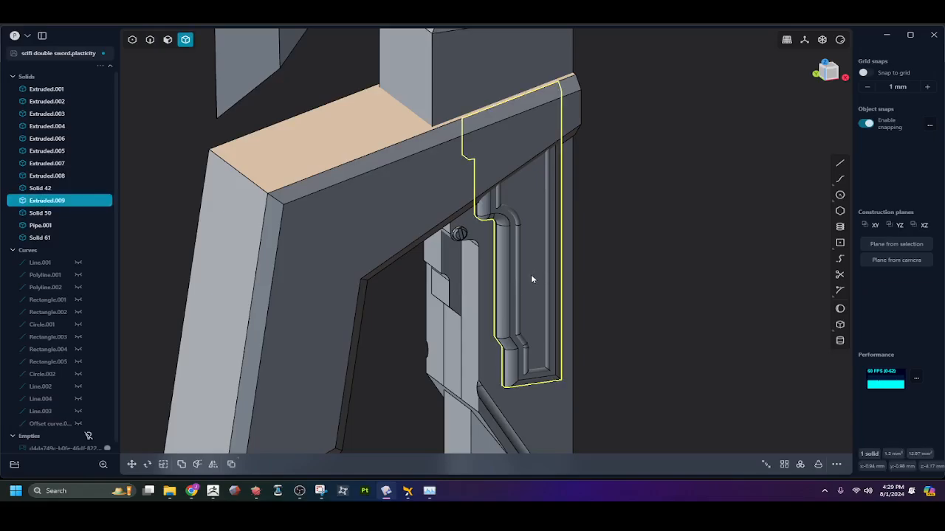
middle_drag(532, 279, 639, 276)
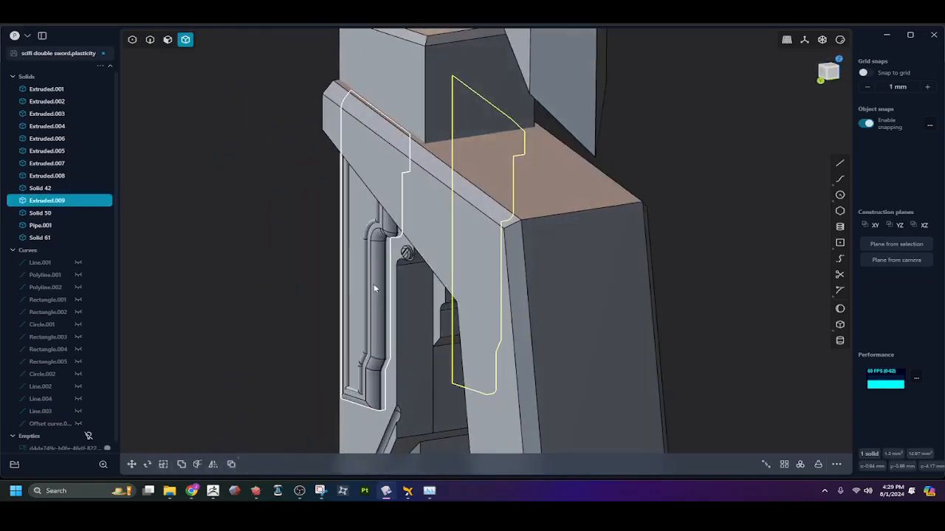
middle_drag(374, 288, 403, 299)
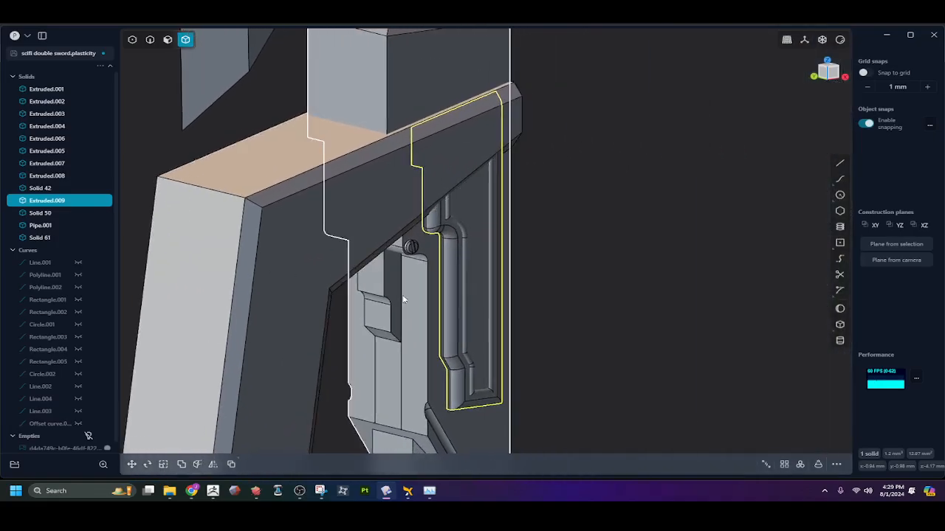
key(q)
click(464, 294)
right_click(597, 303)
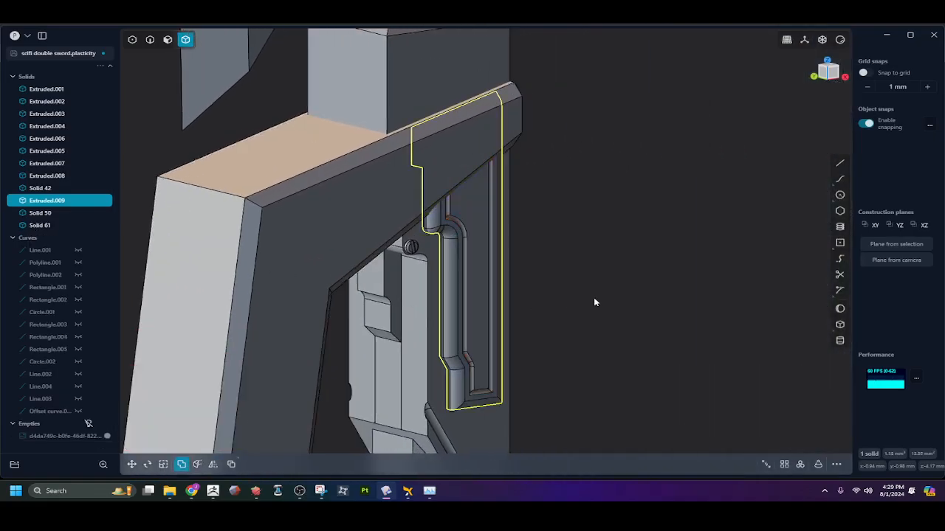
click(596, 303)
Cut the mirrored pipe out of the stepped panel on the opposite face with a Boolean difference
middle_drag(493, 272, 615, 286)
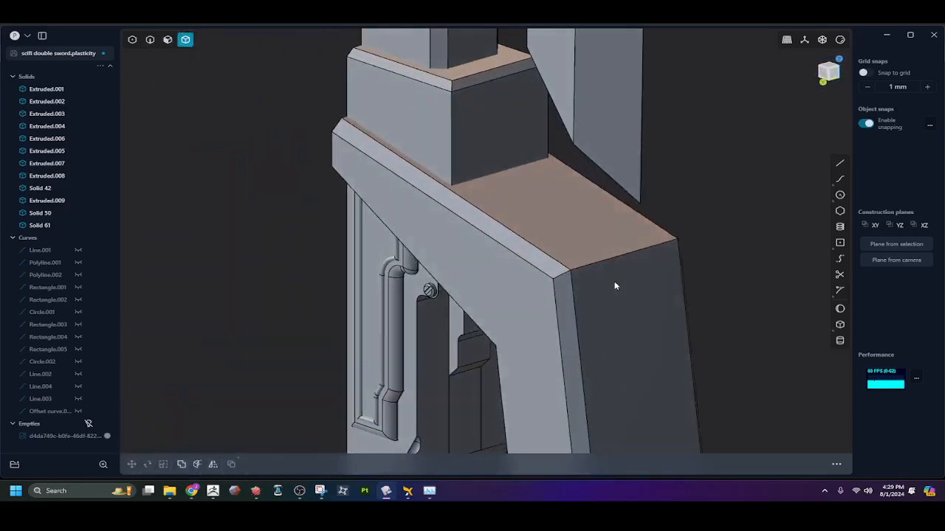
click(389, 295)
key(q)
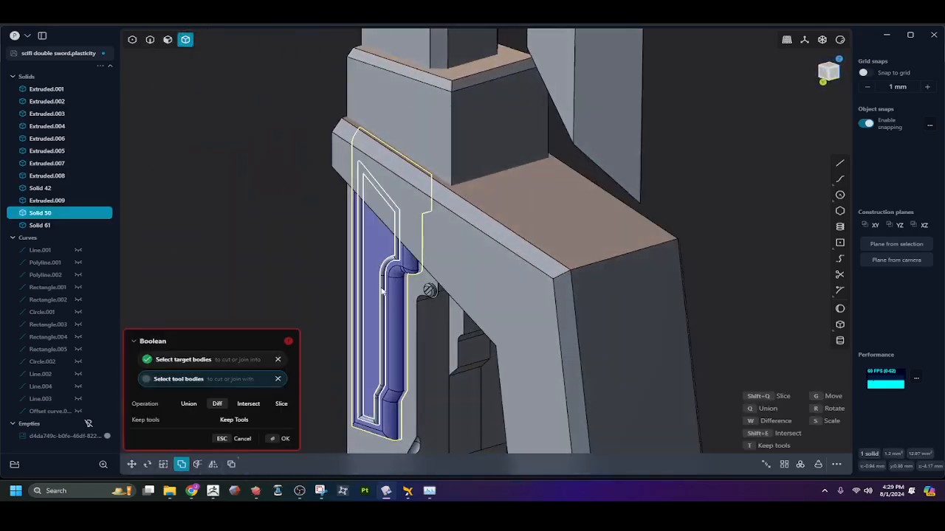
click(381, 290)
right_click(314, 280)
click(315, 280)
middle_drag(431, 291, 522, 287)
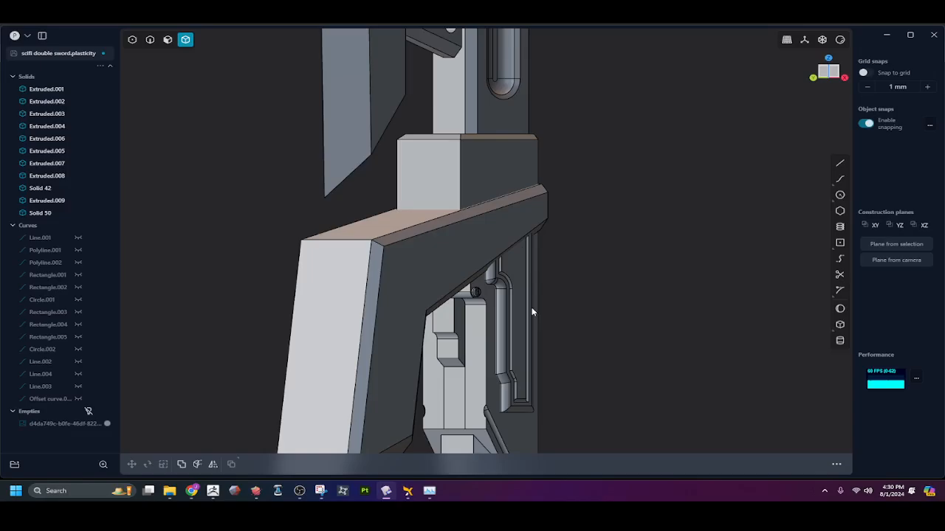
Duplicate the slotted screw beside the stepped panel and shift the copy about 1.04 mm along X to line up with the panel
click(492, 305)
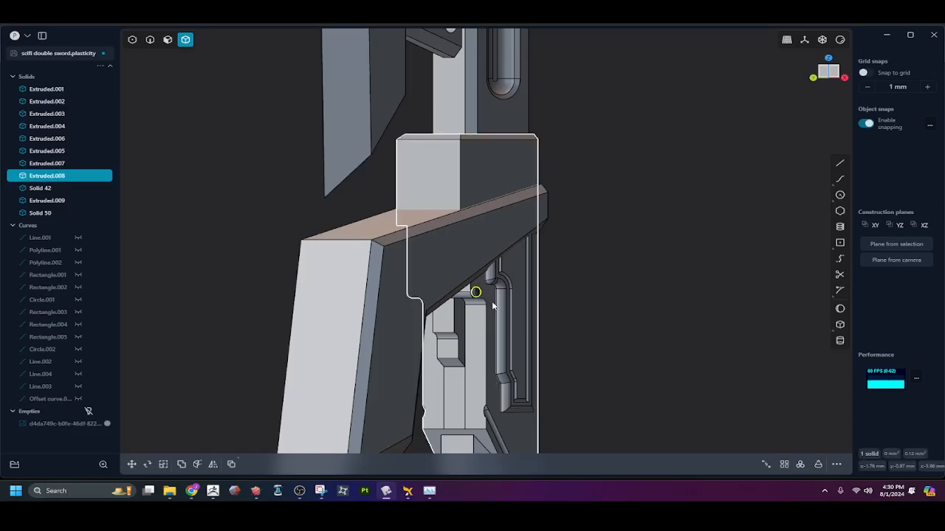
key(shift+d)
middle_drag(560, 289, 484, 297)
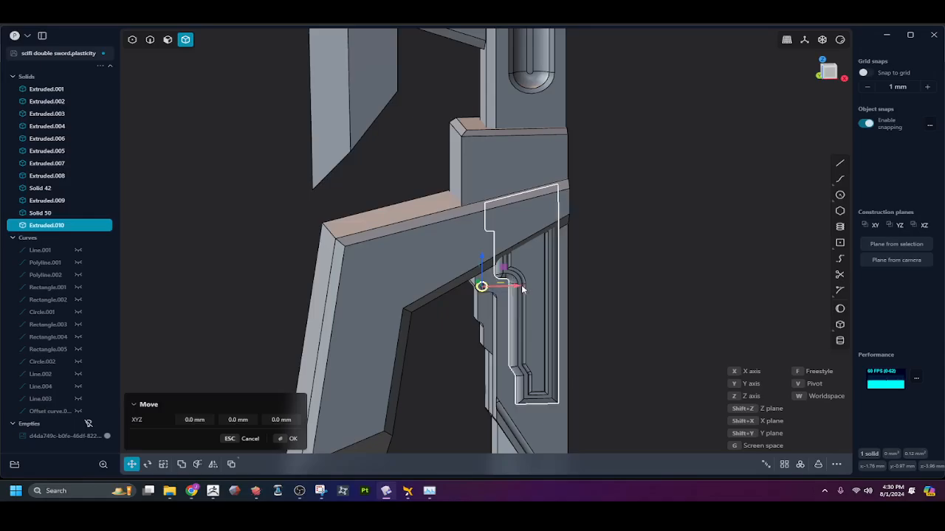
key(x)
key(z)
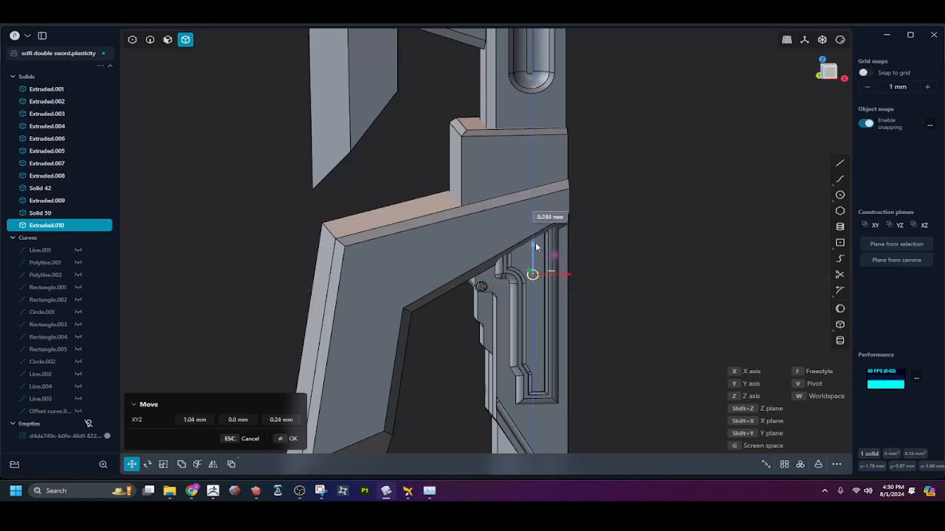
drag(536, 247, 544, 287)
Bring the copied screw back along the depth direction onto the stepped panel's face, just below the slanted guard edge
middle_drag(607, 327, 636, 363)
drag(621, 358, 620, 358)
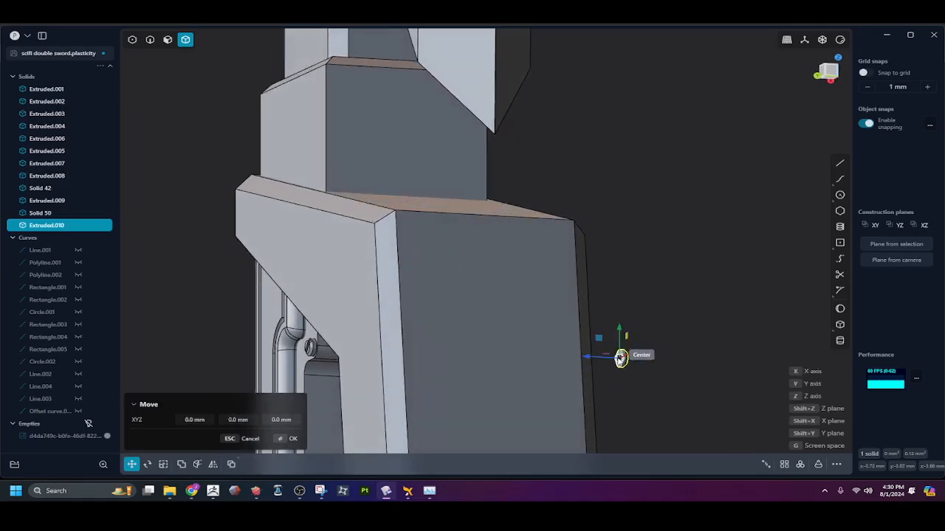
middle_drag(669, 347, 597, 362)
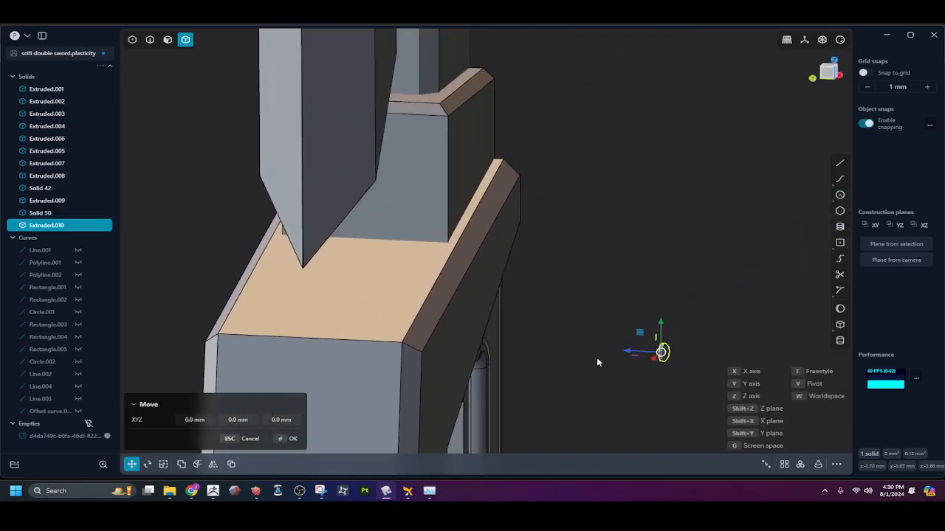
drag(625, 351, 498, 342)
mouse_move(575, 350)
middle_down()
mouse_move(74, 350)
mouse_move(269, 341)
mouse_move(578, 353)
middle_up()
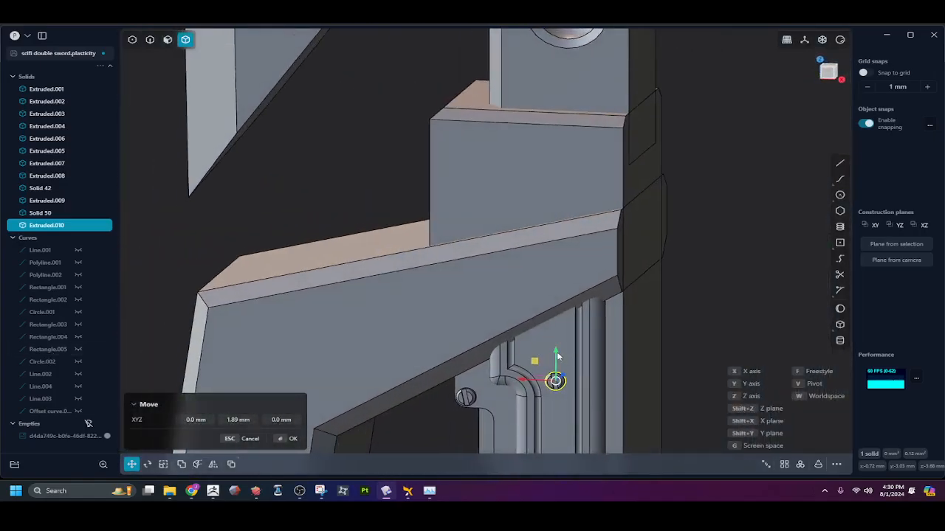
drag(558, 358, 559, 310)
key(Return)
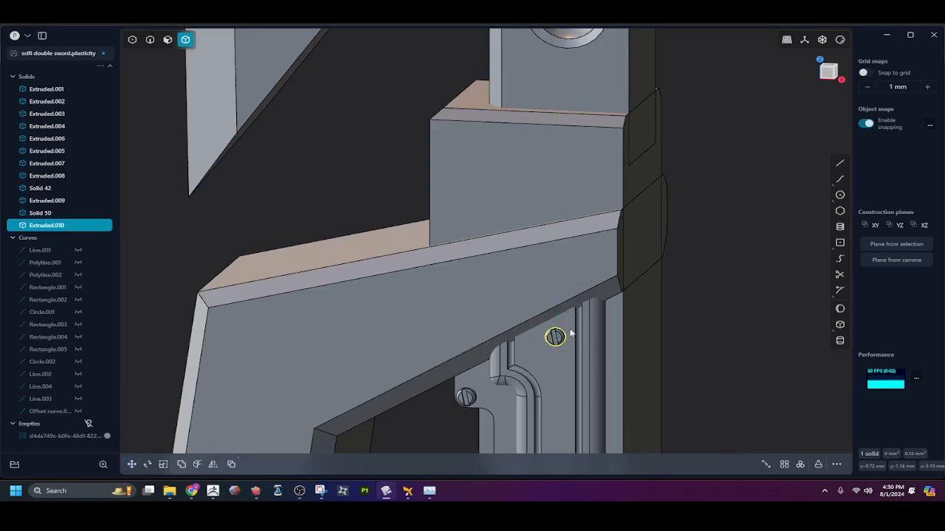
click(570, 334)
mouse_move(569, 331)
middle_down()
mouse_move(487, 335)
mouse_move(575, 318)
middle_up()
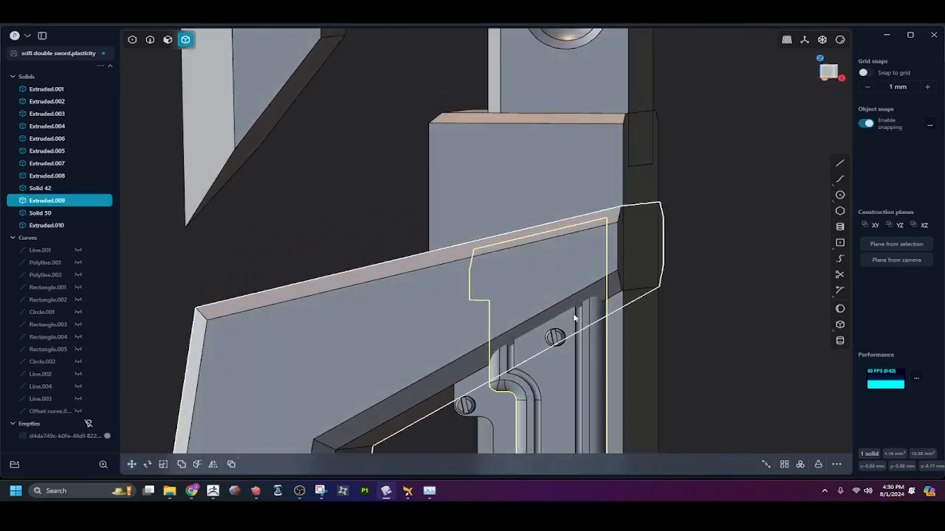
click(576, 329)
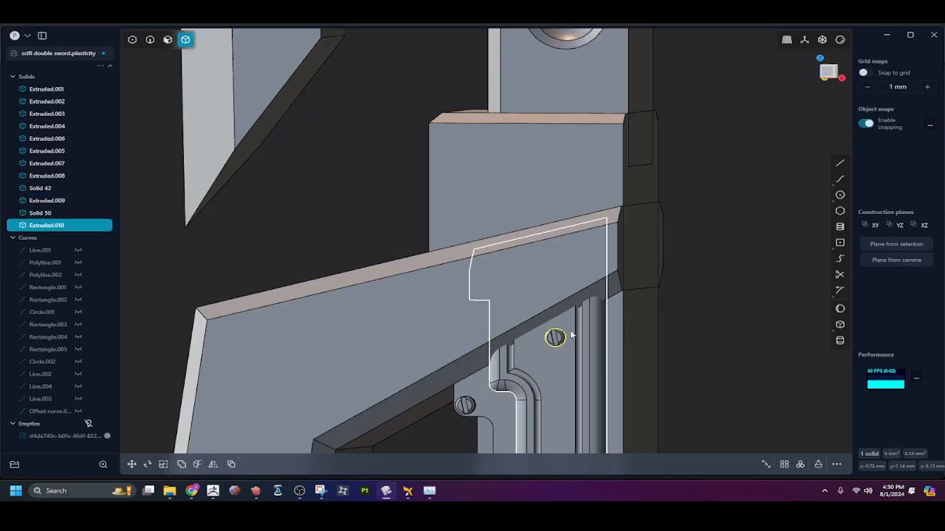
key(r)
key(Escape)
click(605, 358)
Move the copied screw about 0.98 mm down along Z and 0.03 mm toward negative X on the stepped panel's face
click(561, 340)
key(g)
middle_drag(575, 354, 581, 349)
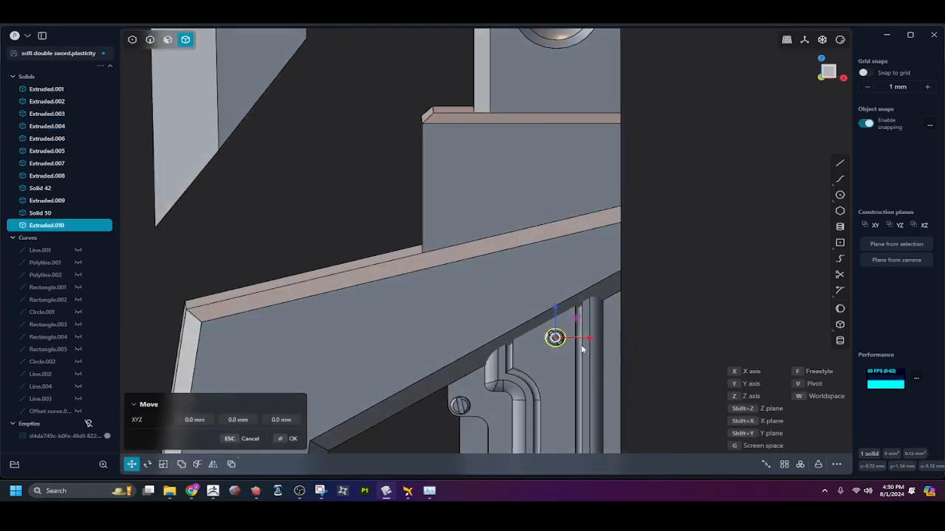
scroll(568, 317, down, 3)
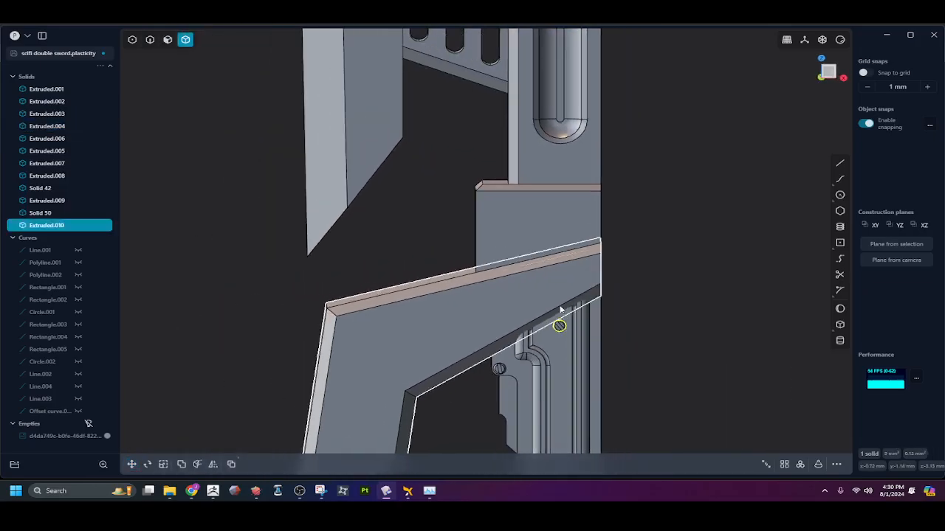
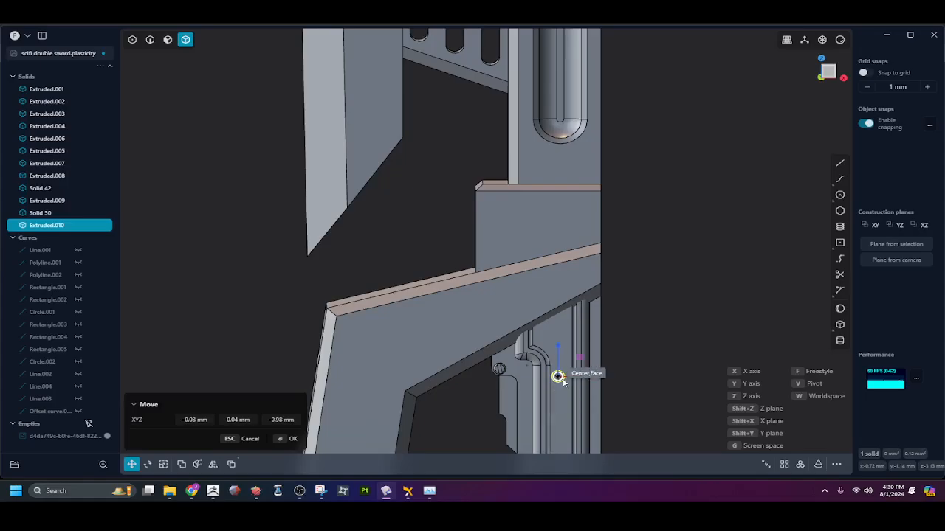
middle_drag(564, 415, 593, 330)
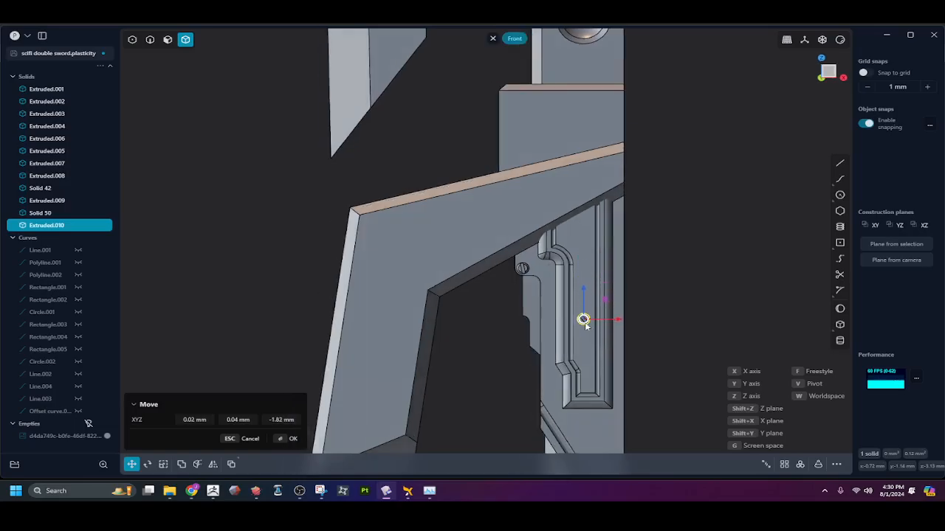
drag(588, 321, 583, 339)
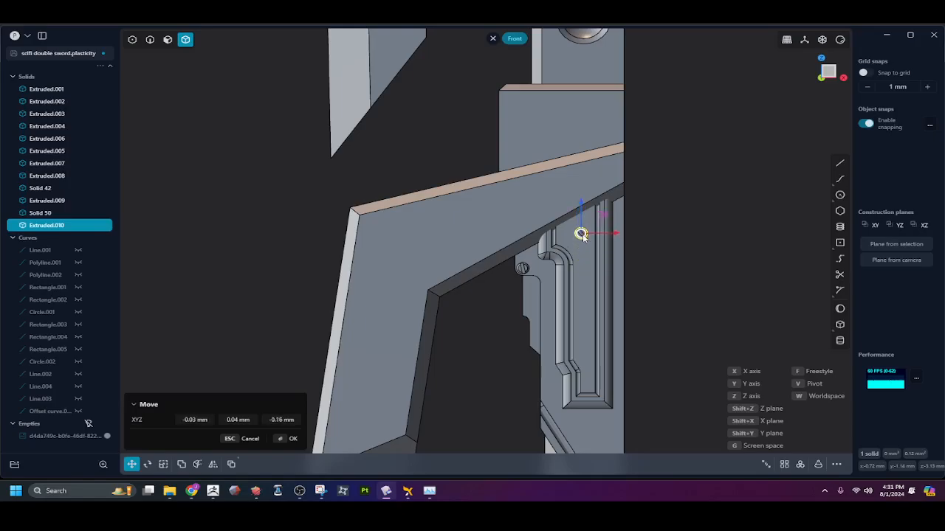
drag(581, 234, 581, 275)
right_click(646, 303)
click(646, 303)
middle_drag(589, 270, 611, 266)
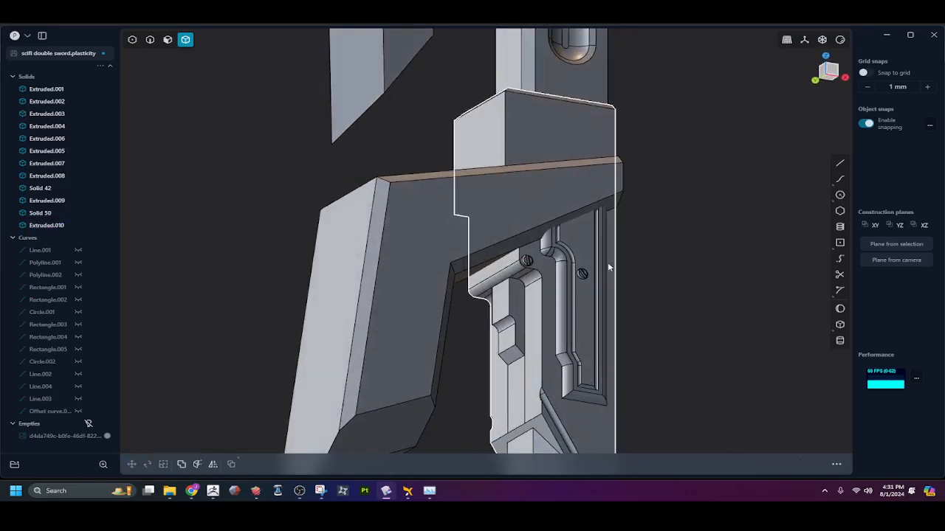
Rotate the copied screw about the Y axis so its slot sits at a different angle from the original screw
click(580, 274)
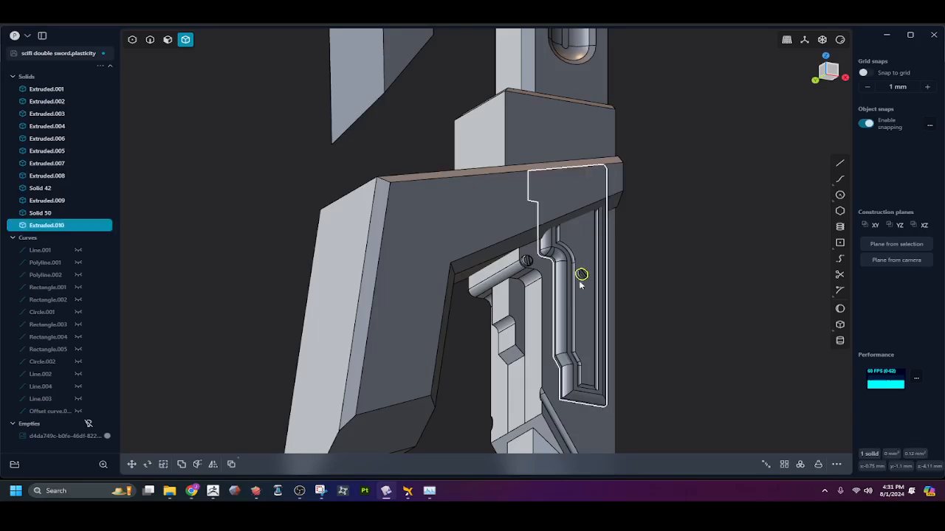
key(s)
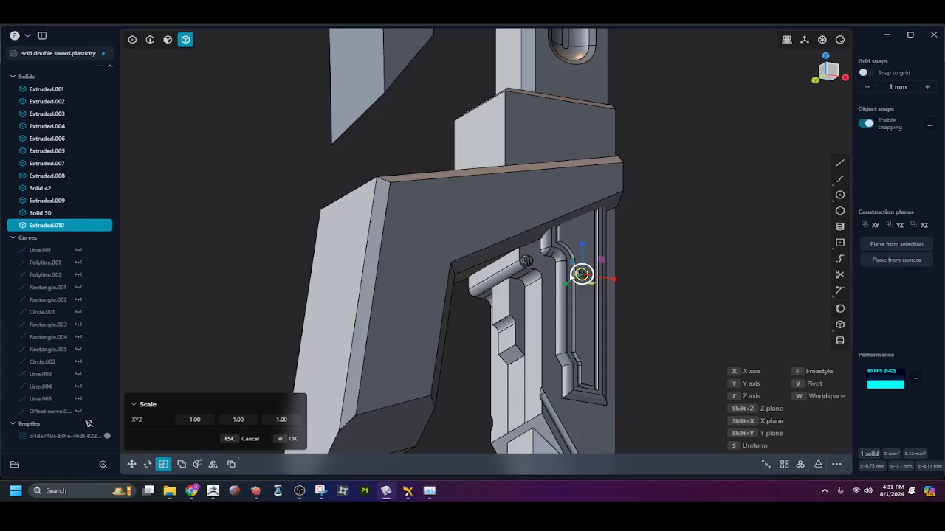
key(r)
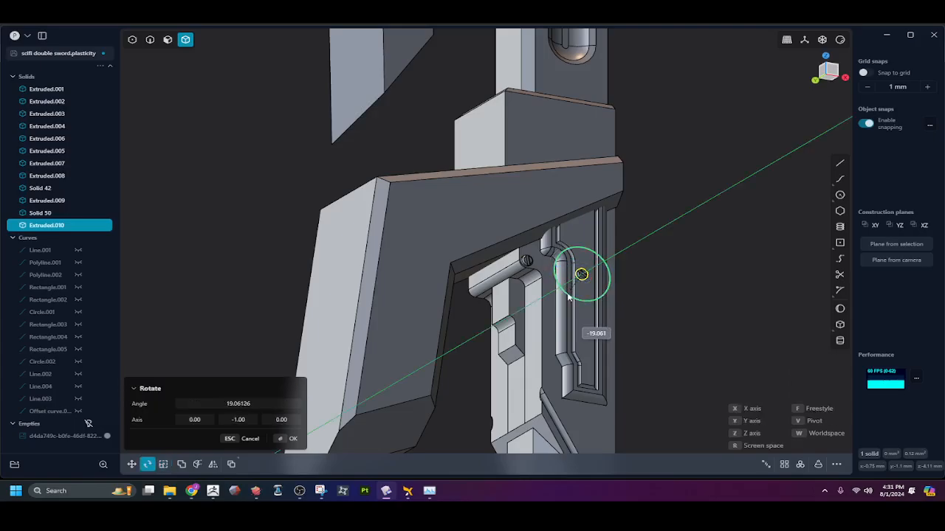
click(657, 300)
middle_drag(650, 279, 601, 281)
click(590, 276)
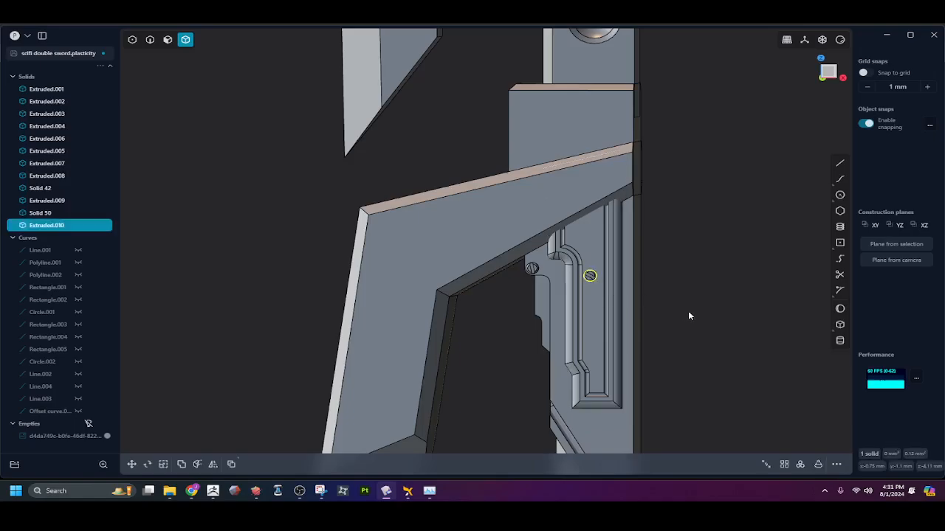
shift+middle_drag(690, 316, 712, 291)
key(KP_1)
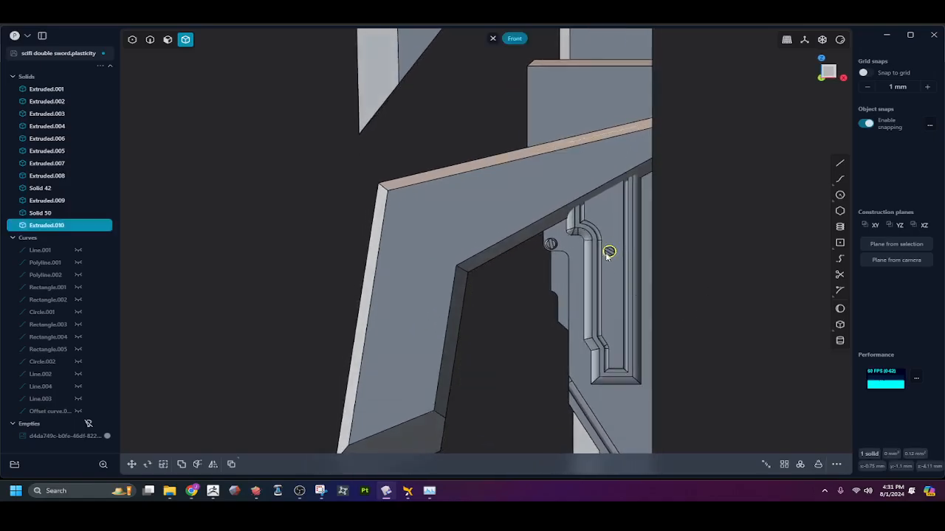
key(g)
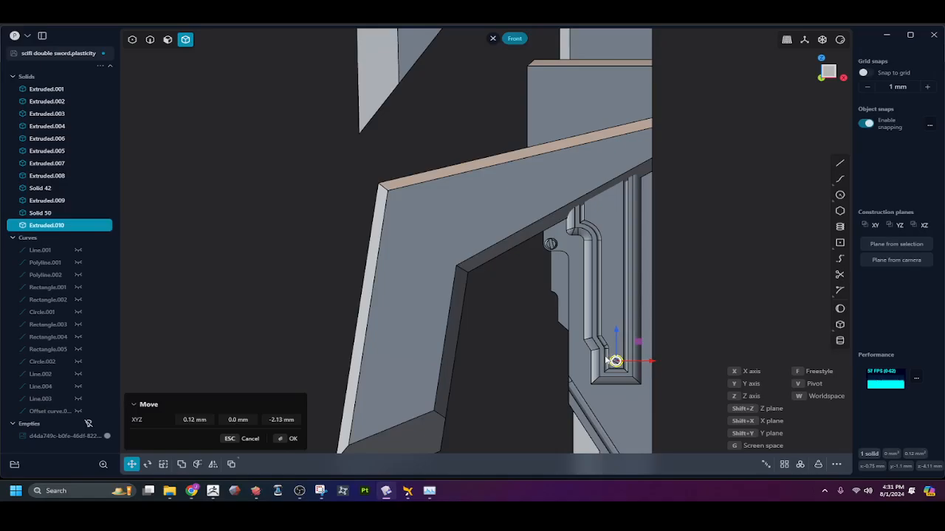
scroll(613, 372, up, 6)
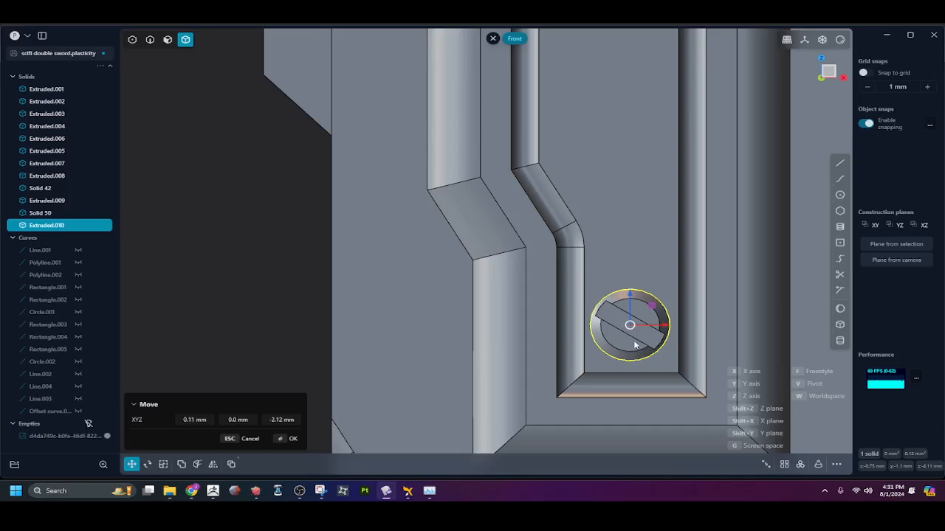
scroll(618, 359, down, 3)
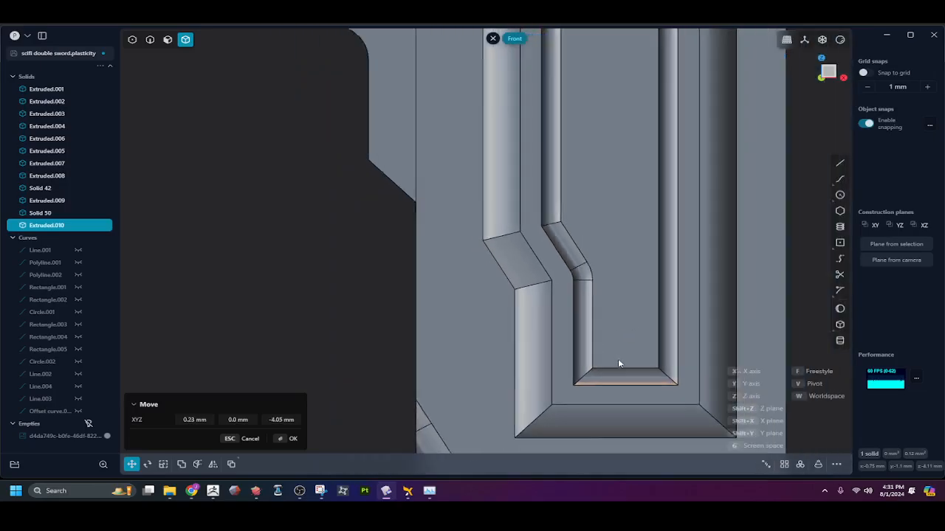
key(Escape)
scroll(624, 333, down, 8)
scroll(623, 305, down, 2)
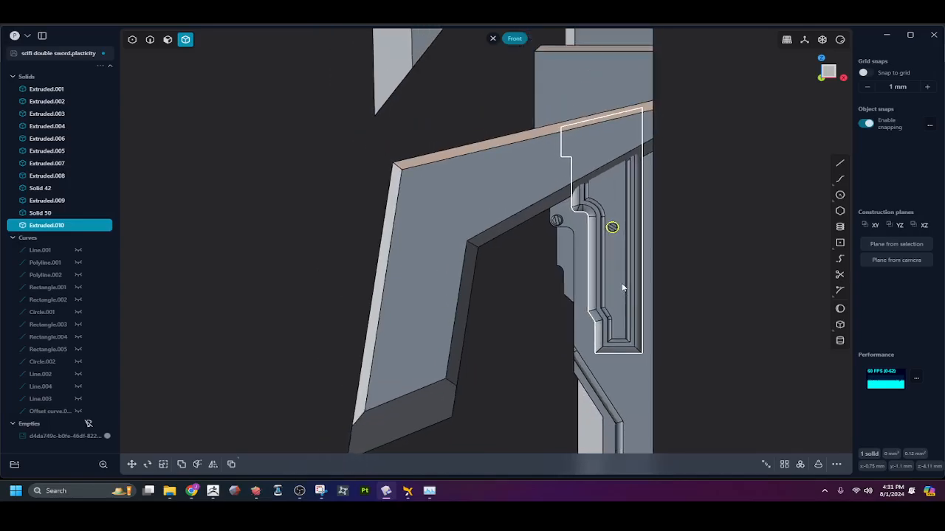
Move the copied screw about 0.11 mm along X and 2.12 mm down along Z into the lower end of the grooved panel
key(g)
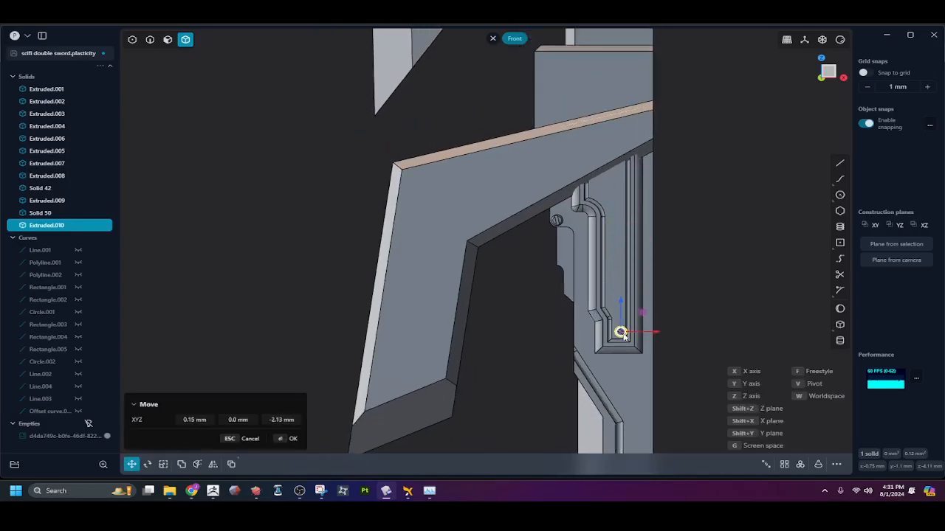
scroll(618, 332, up, 5)
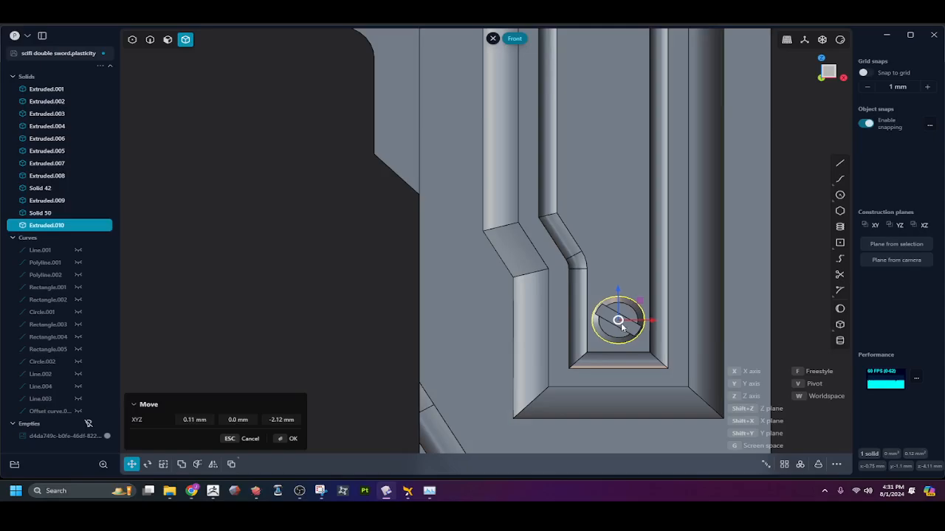
drag(622, 325, 621, 322)
right_click(620, 322)
click(626, 350)
scroll(627, 350, down, 2)
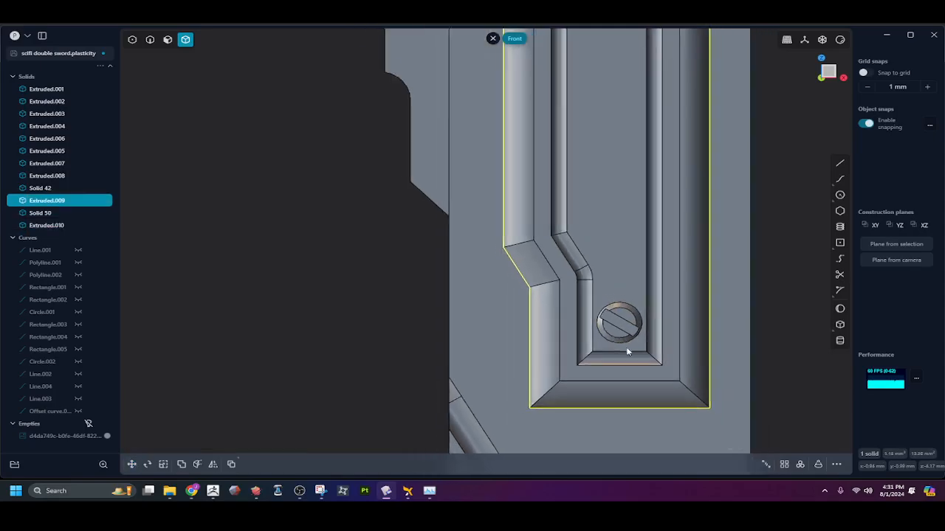
scroll(627, 352, down, 3)
Mirror the relocated screw across the Y axis to place a copy on the handle's opposite face
click(621, 338)
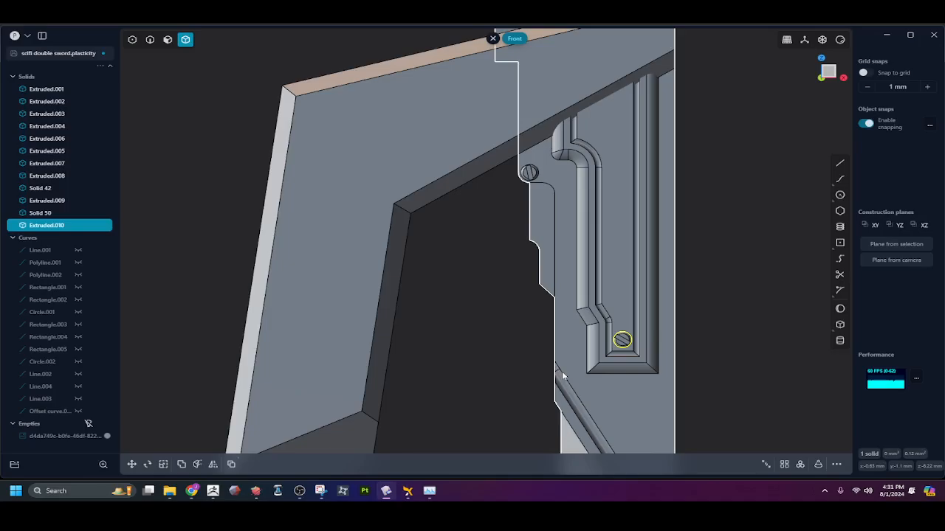
scroll(533, 381, down, 3)
middle_drag(519, 390, 529, 389)
key(alt+x)
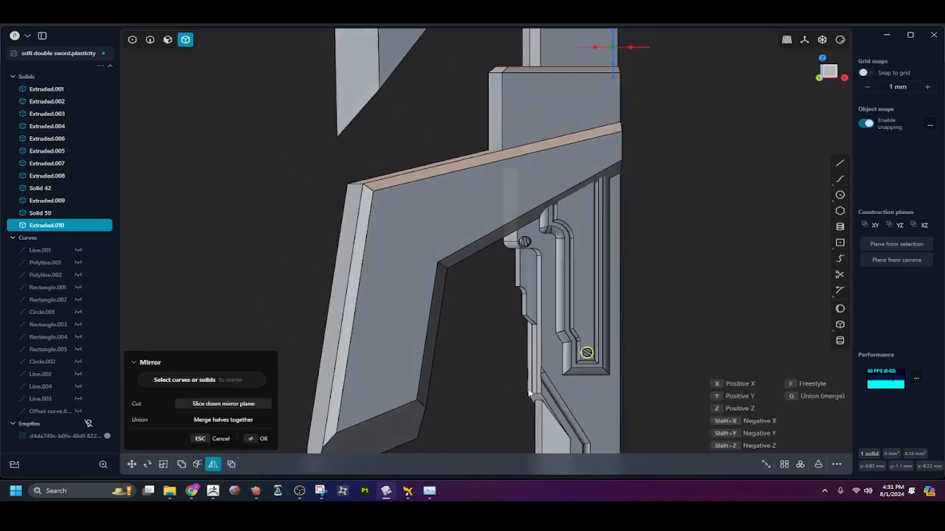
key(y)
right_click(506, 380)
middle_drag(494, 344, 701, 351)
Rotate the mirrored screw on the opposite face about the Y axis to vary its slot angle
key(3)
click(338, 358)
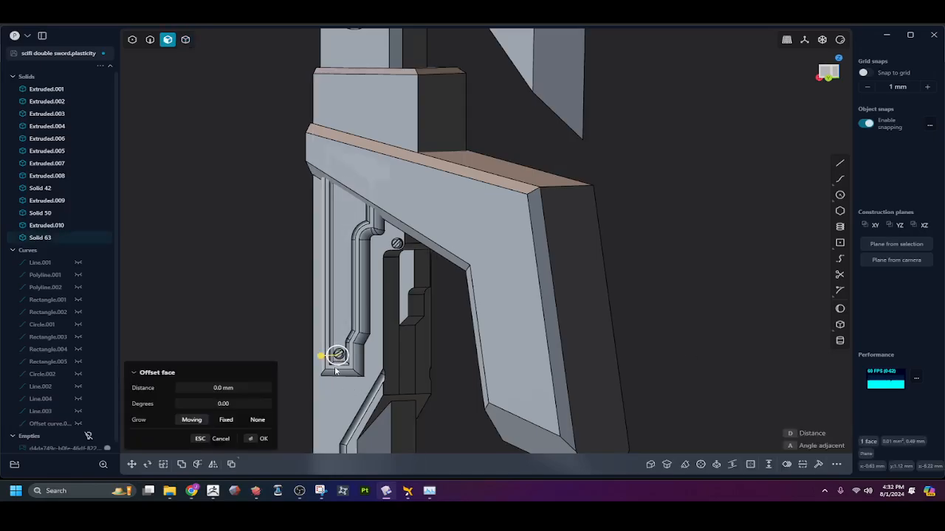
key(Escape)
click(340, 358)
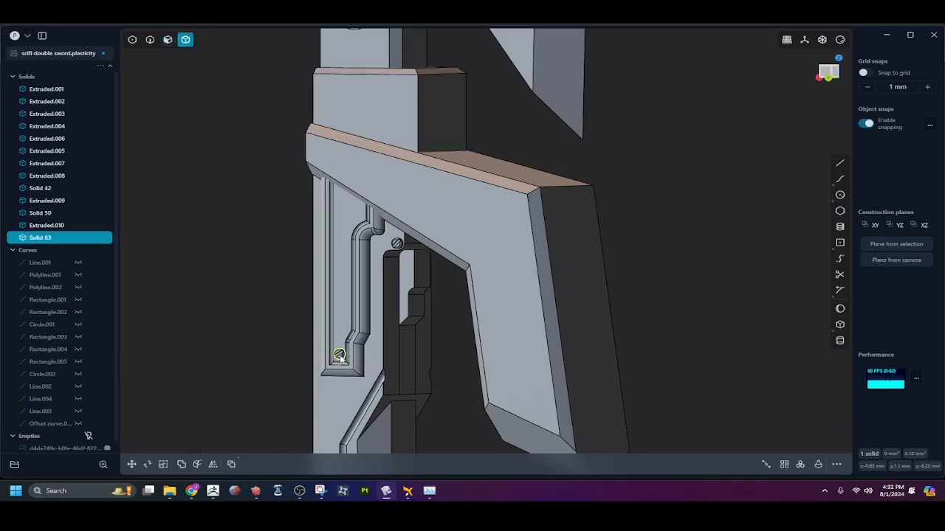
key(r)
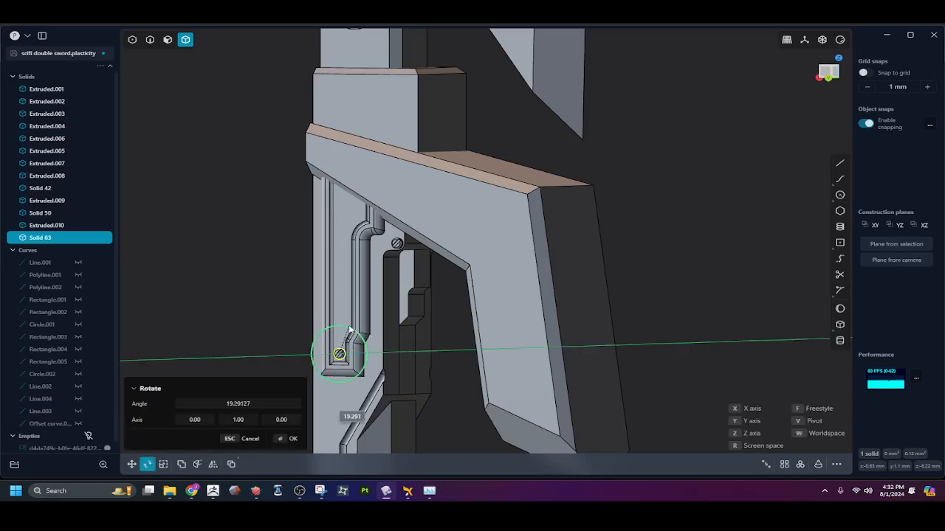
click(325, 309)
right_click(268, 296)
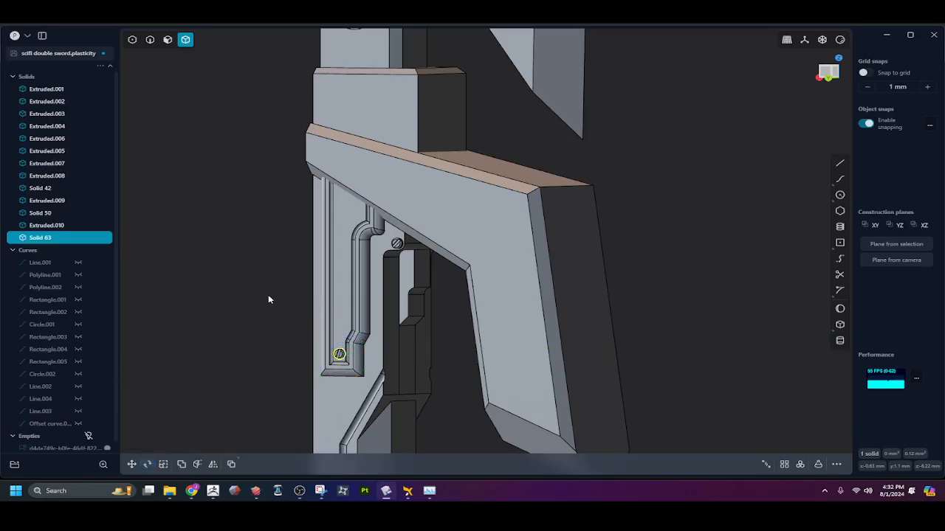
click(268, 295)
middle_drag(465, 325, 332, 354)
scroll(380, 355, down, 4)
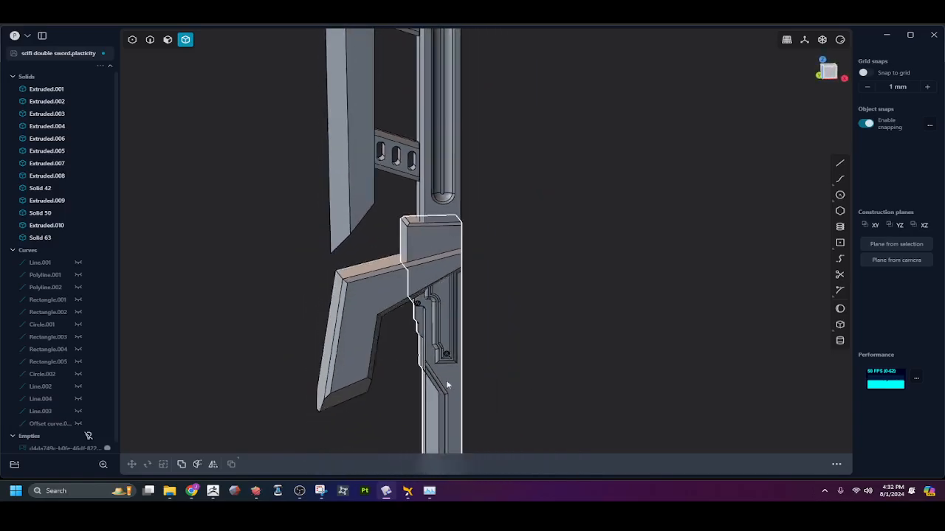
scroll(434, 379, down, 4)
shift+middle_drag(405, 414, 525, 343)
scroll(577, 342, down, 3)
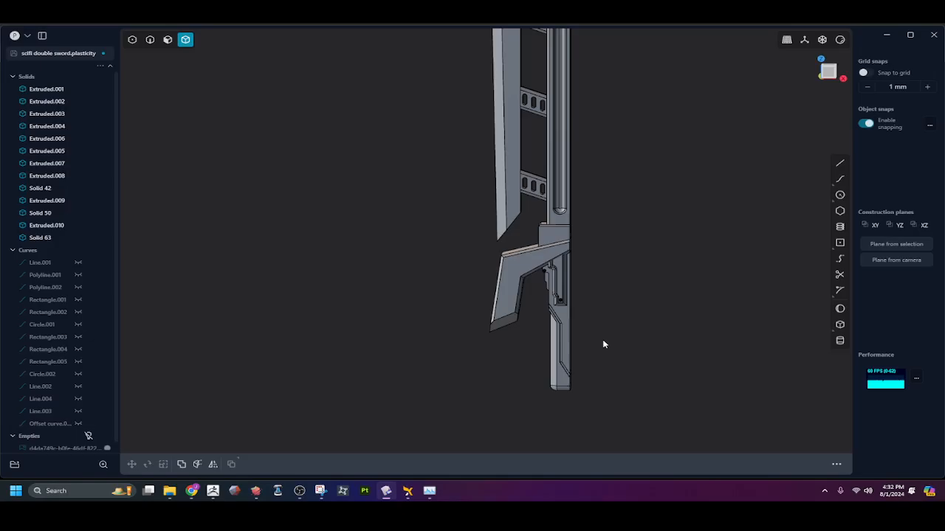
middle_drag(453, 155, 654, 312)
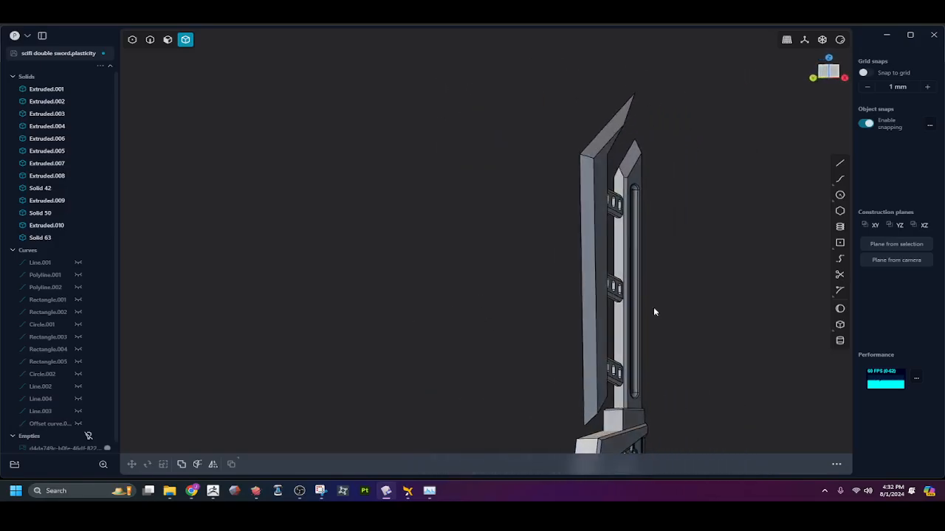
click(590, 296)
click(491, 303)
key(3)
click(587, 276)
middle_drag(568, 276, 641, 260)
click(495, 225)
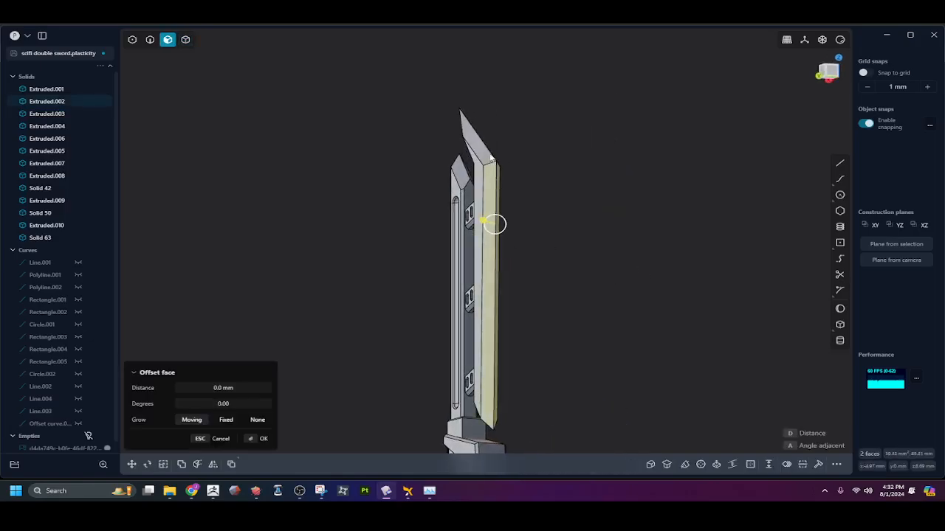
click(487, 154)
middle_drag(332, 165, 626, 143)
click(624, 141)
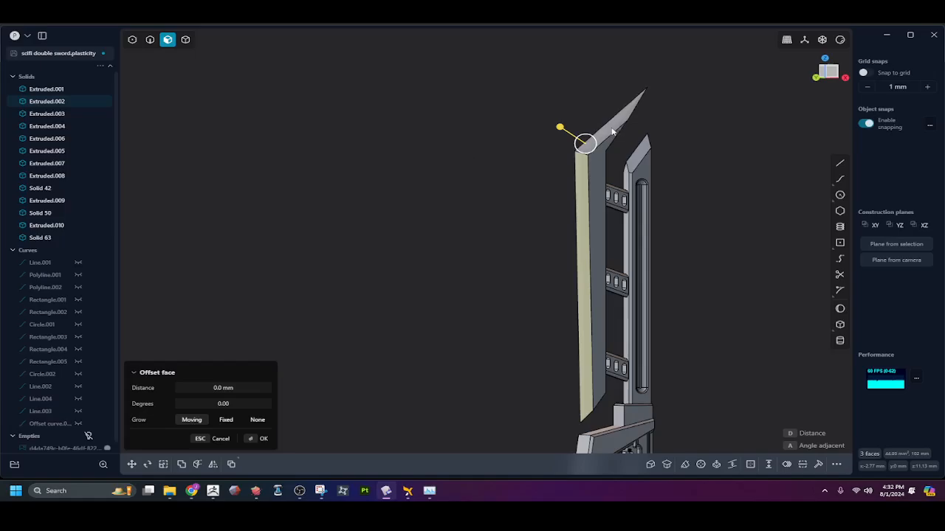
drag(607, 114, 607, 114)
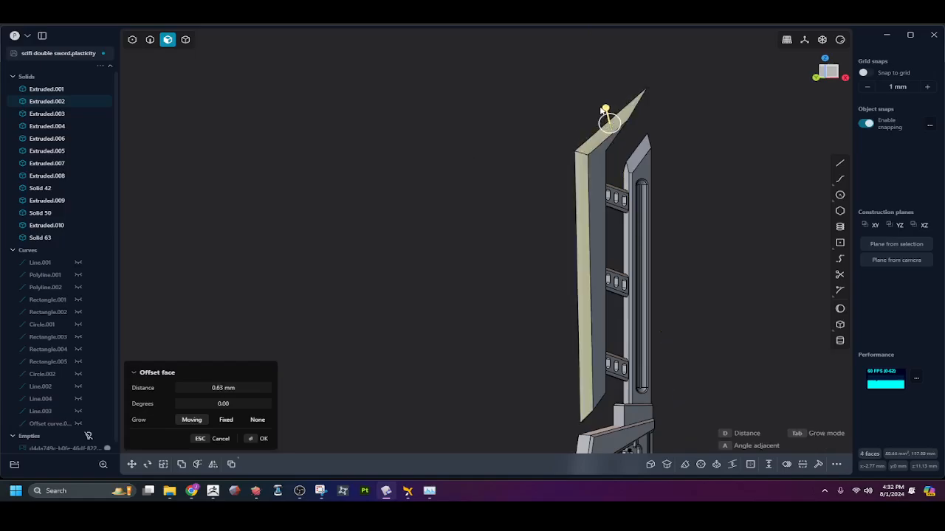
key(Escape)
click(555, 255)
middle_drag(554, 256, 578, 257)
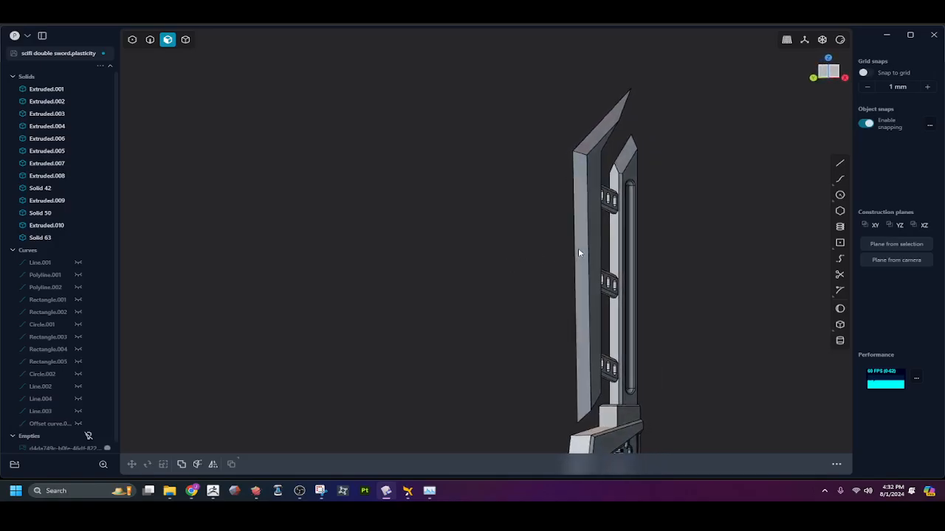
Move the outer blade's four bevel faces, at the tip and along the outer edge on both sides, slightly along the X axis
click(578, 248)
middle_drag(601, 139, 549, 148)
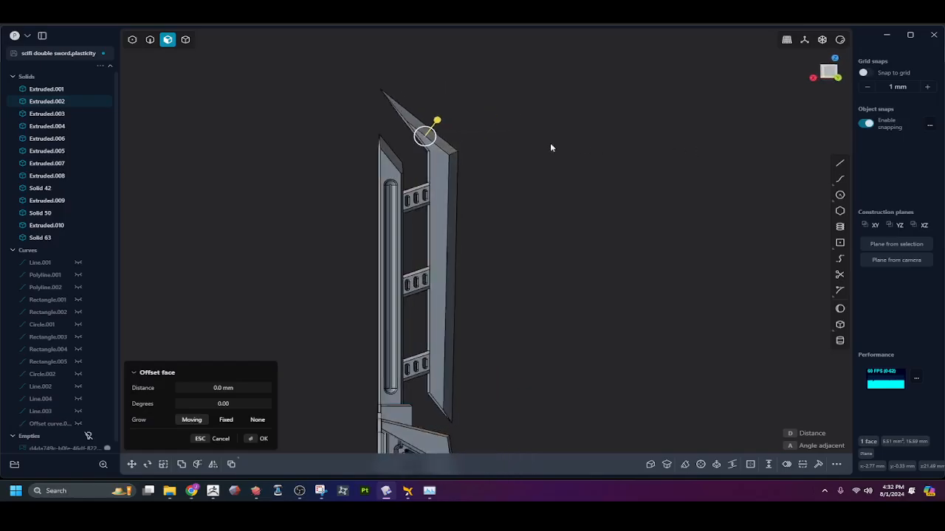
shift+click(449, 147)
shift+click(453, 171)
middle_drag(505, 205, 257, 219)
shift+click(546, 248)
key(g)
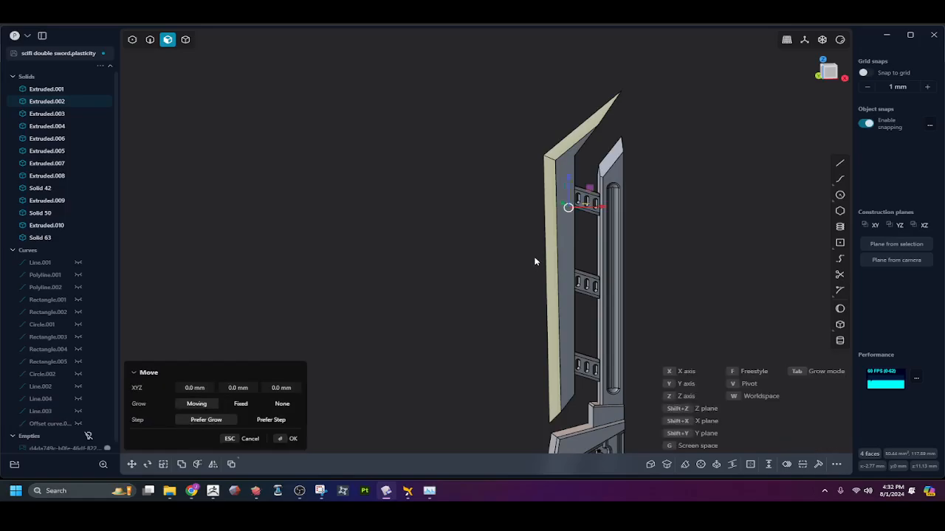
drag(606, 208, 595, 205)
mouse_move(595, 205)
middle_down()
mouse_move(571, 223)
mouse_move(599, 208)
middle_up()
key(g)
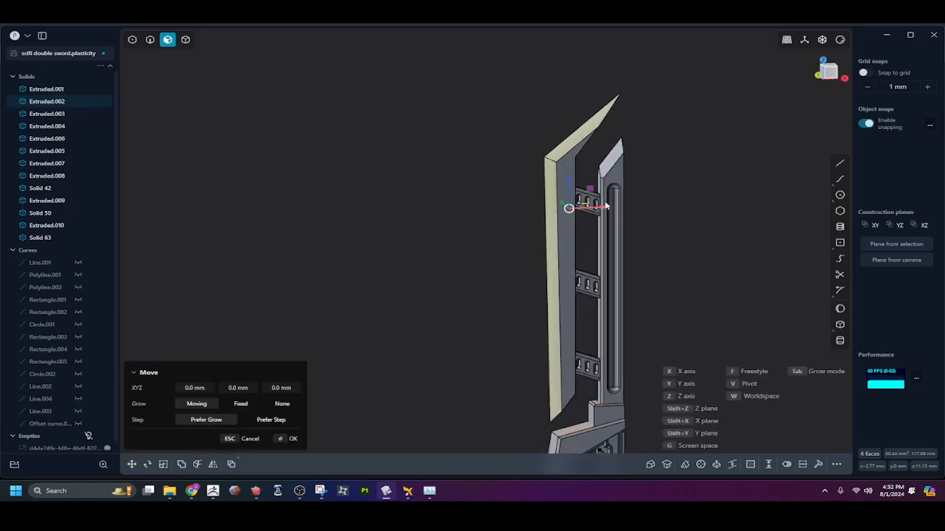
drag(600, 208, 592, 207)
middle_drag(588, 234, 580, 152)
click(506, 245)
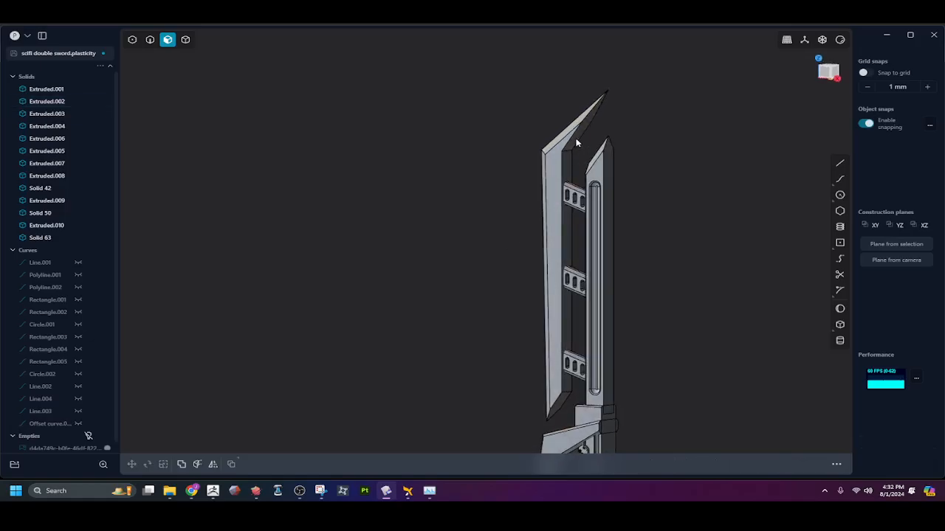
Try to offset the outer blade's two inner-edge faces, along the tip and the long side, by about 0.21 mm
click(577, 142)
key(o)
drag(601, 168, 601, 167)
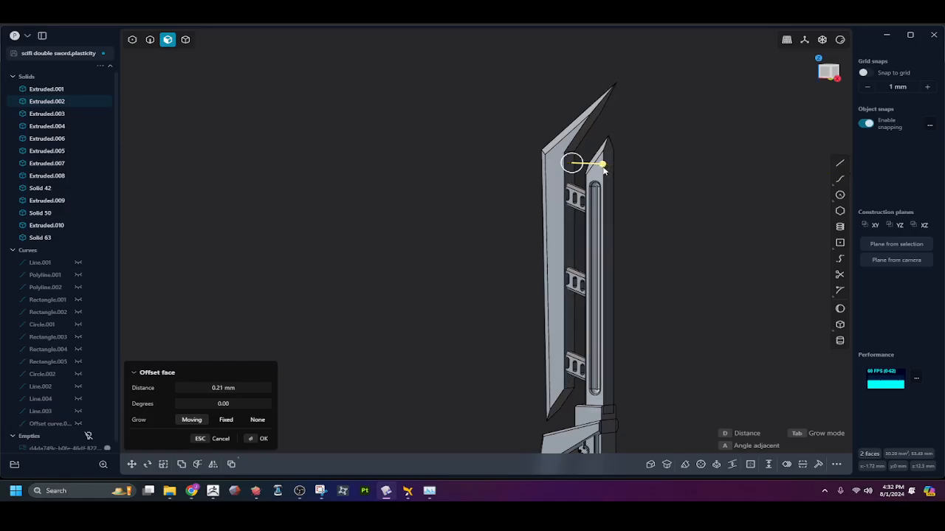
right_click(636, 187)
middle_drag(636, 188, 677, 197)
key(ctrl+z)
key(ctrl+z)
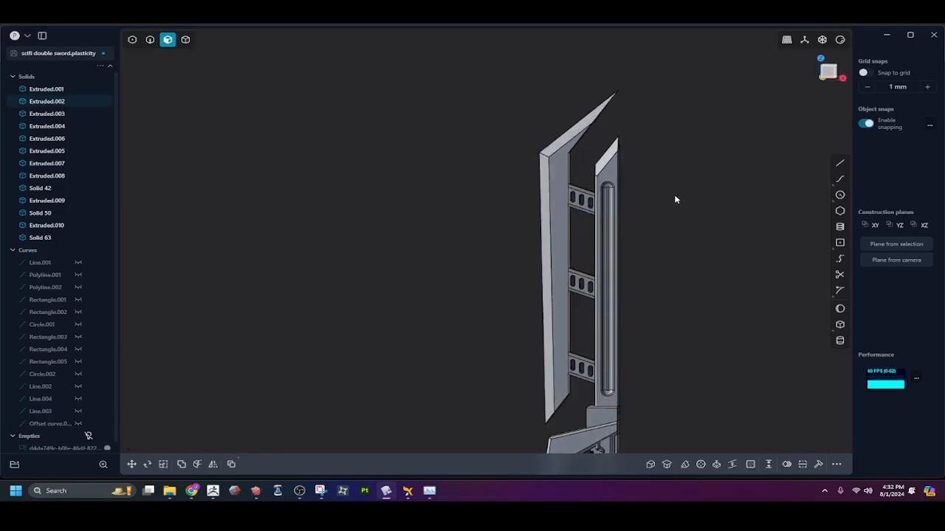
Draw a narrow vertical corner rectangle about 3 mm tall on the outer blade's flat front face, above the middle bracket
scroll(633, 260, down, 4)
click(633, 299)
shift+middle_drag(632, 298, 614, 267)
scroll(583, 242, up, 2)
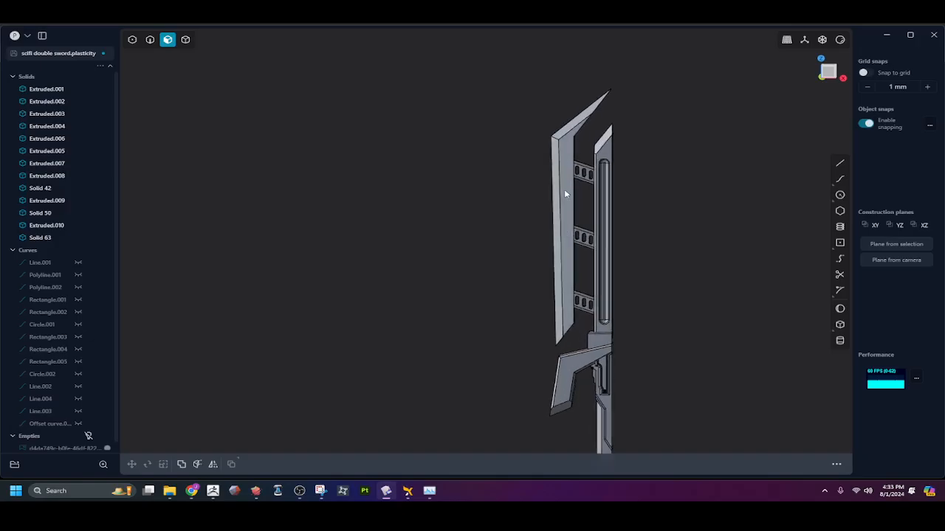
key(KP_1)
scroll(566, 181, up, 5)
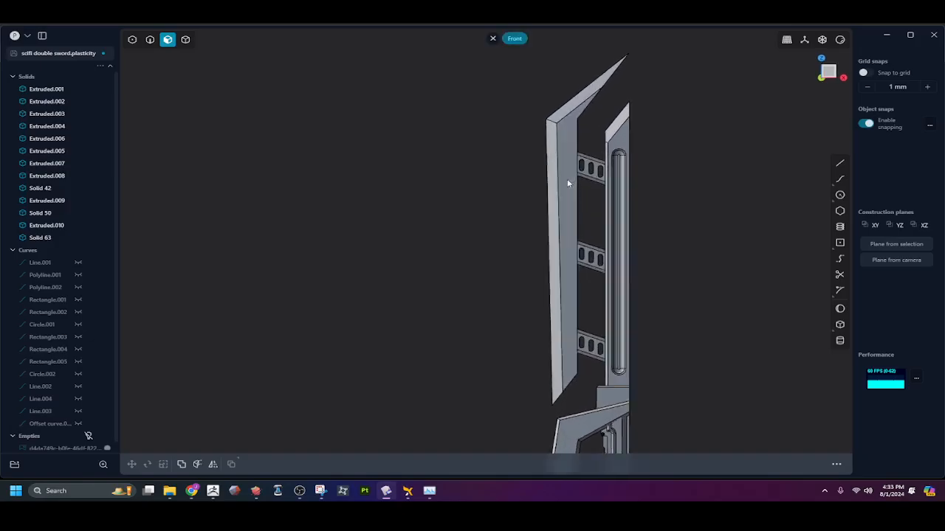
scroll(568, 170, up, 2)
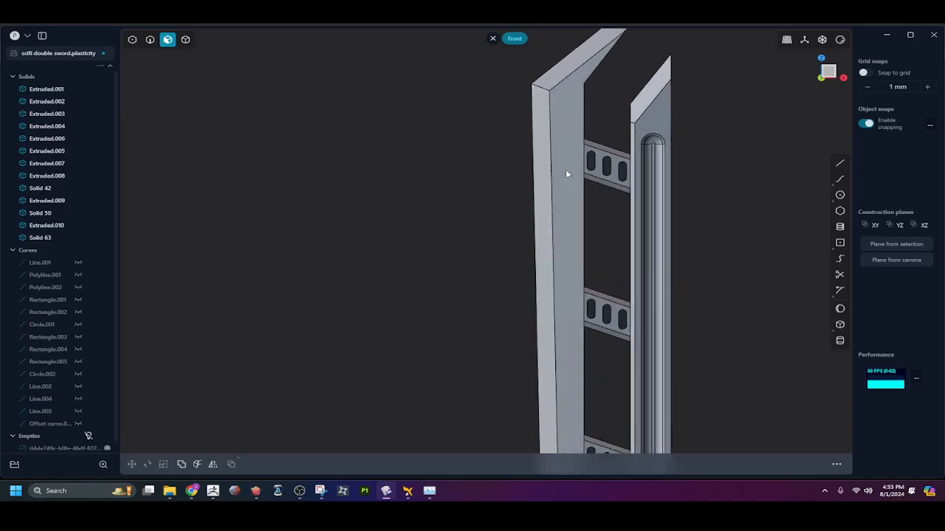
shift+middle_drag(559, 152, 564, 185)
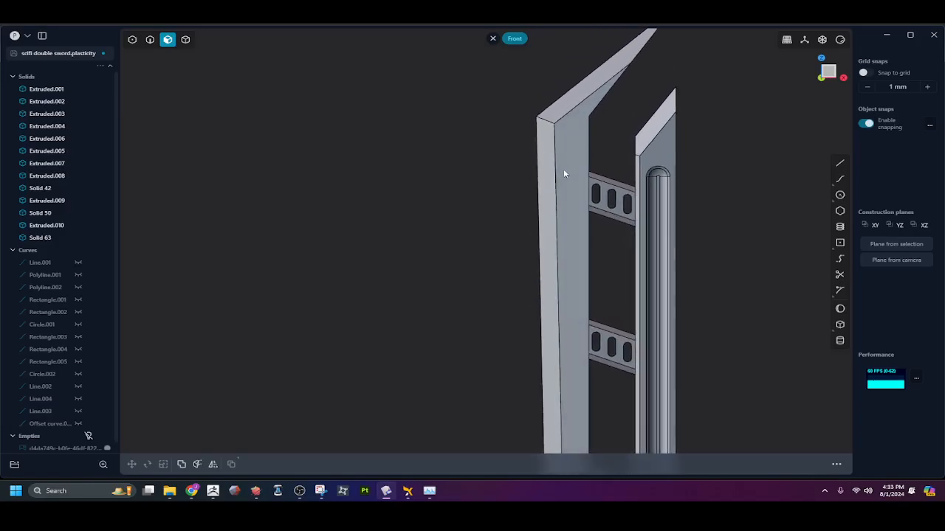
click(840, 242)
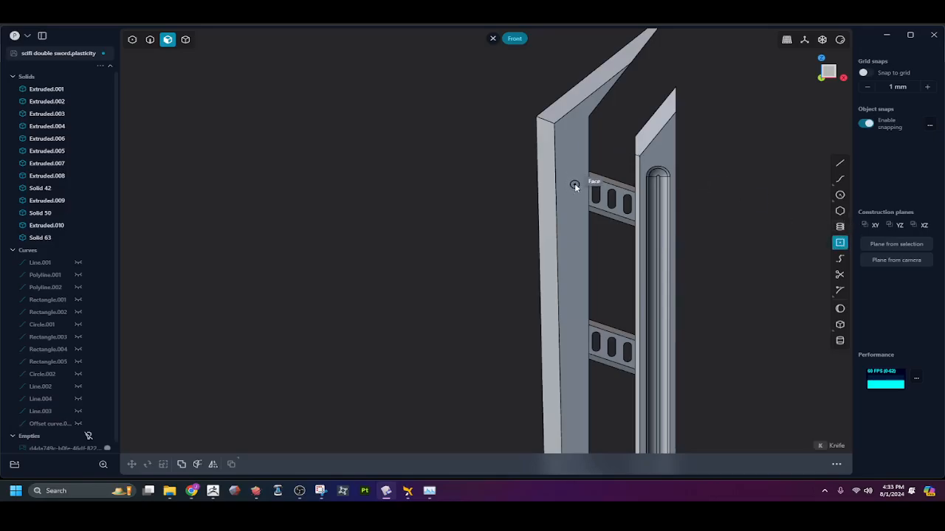
middle_drag(575, 186, 572, 256)
click(575, 277)
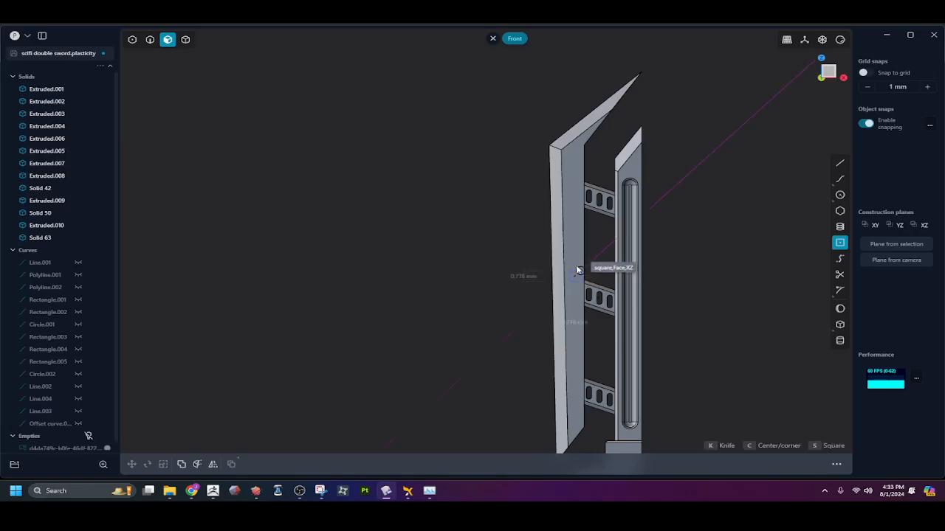
scroll(574, 262, up, 3)
scroll(577, 270, up, 1)
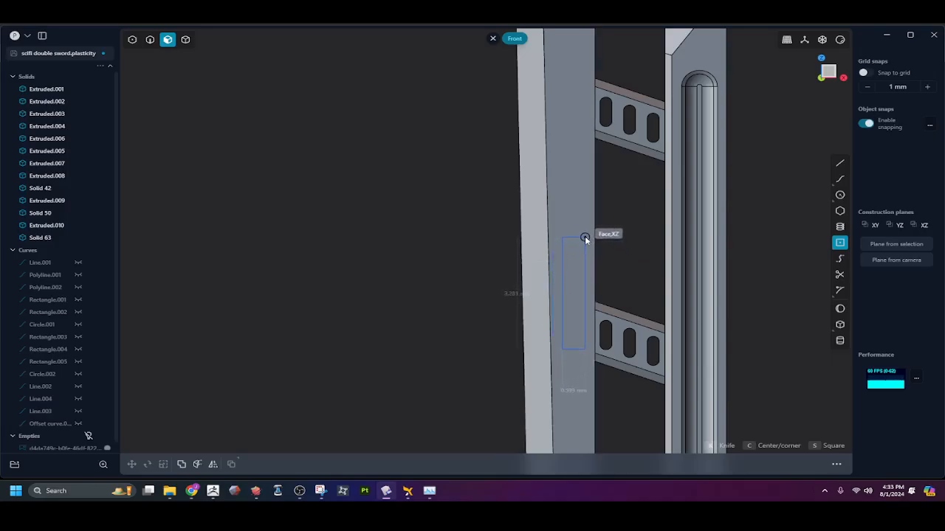
scroll(587, 263, down, 4)
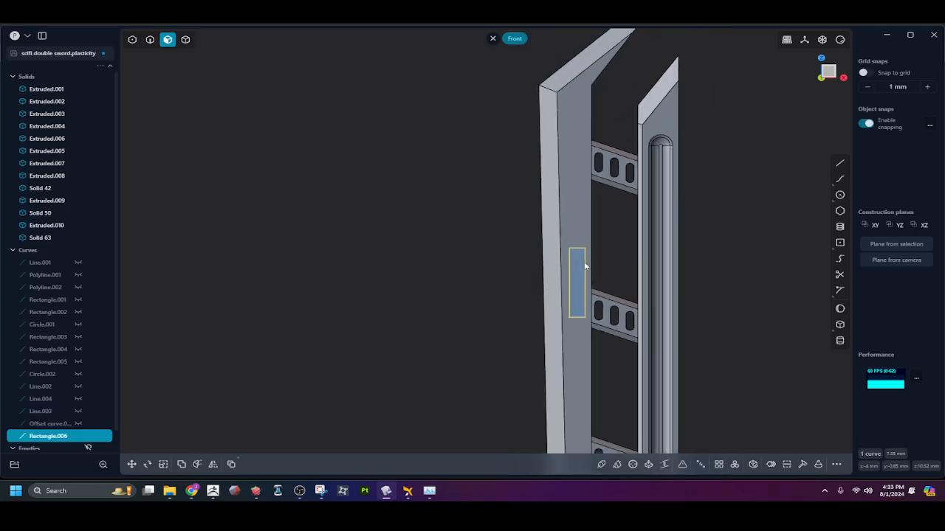
Move the rectangle 2.3 mm up along Z, between the upper and middle brackets
shift+middle_drag(587, 254, 590, 276)
key(g)
drag(584, 275, 581, 251)
scroll(586, 295, down, 4)
shift+middle_drag(588, 302, 600, 225)
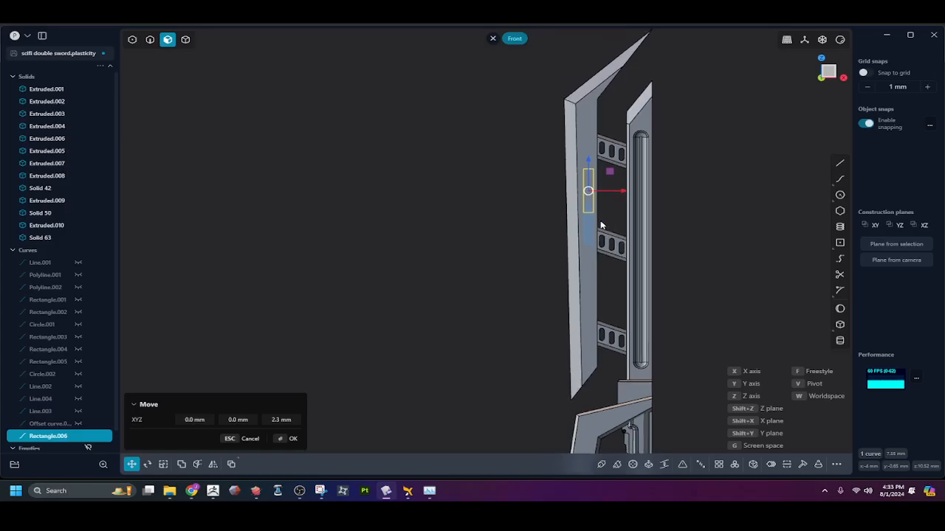
key(Return)
Create a rectangular array of 3 rectangles spread over 13.0 mm down the outer blade
scroll(618, 272, down, 3)
shift+middle_drag(625, 282, 655, 235)
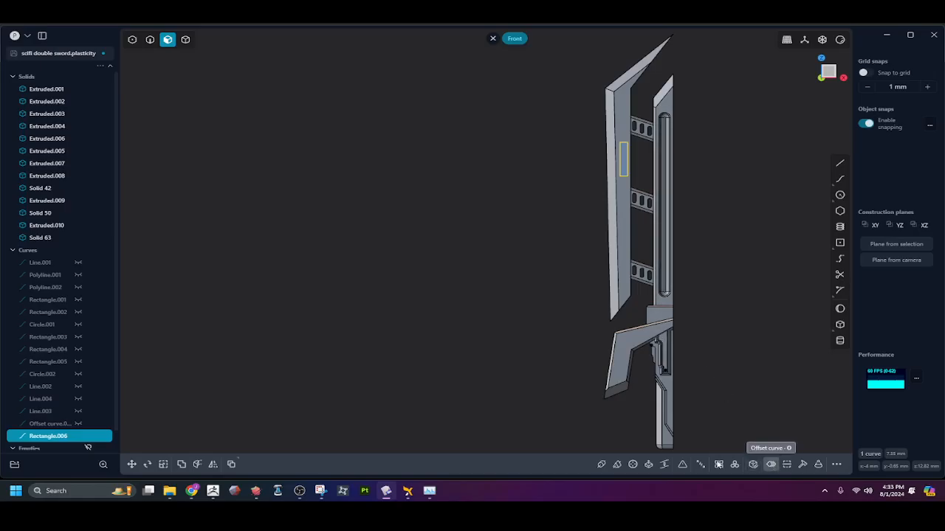
click(719, 464)
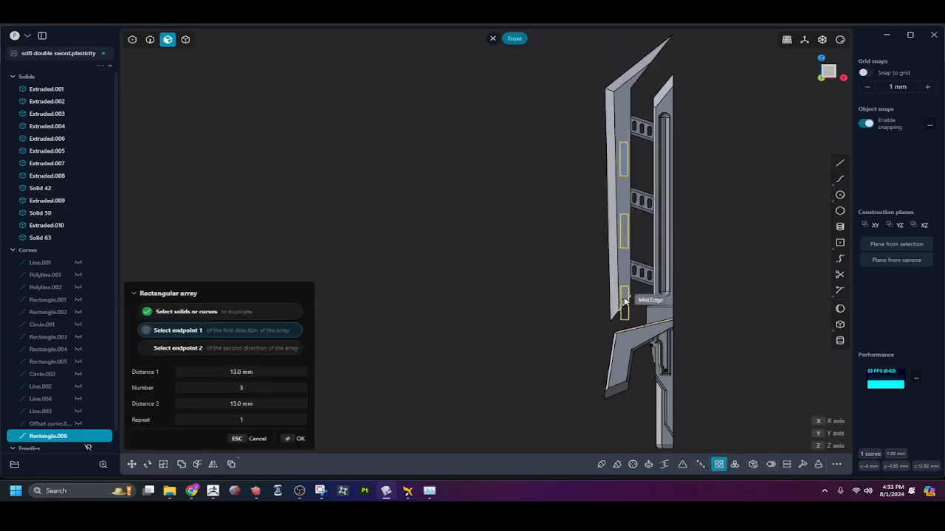
click(624, 303)
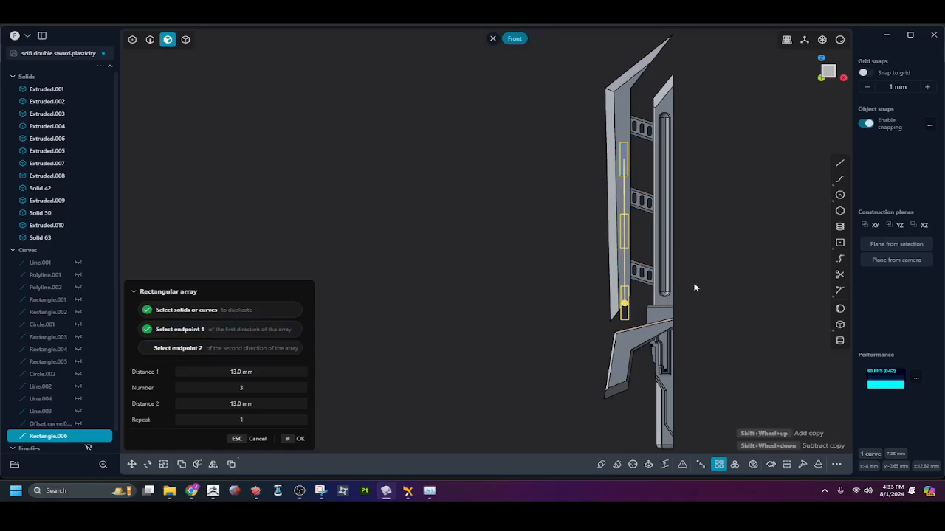
key(Return)
click(741, 271)
middle_drag(741, 271, 771, 283)
click(648, 175)
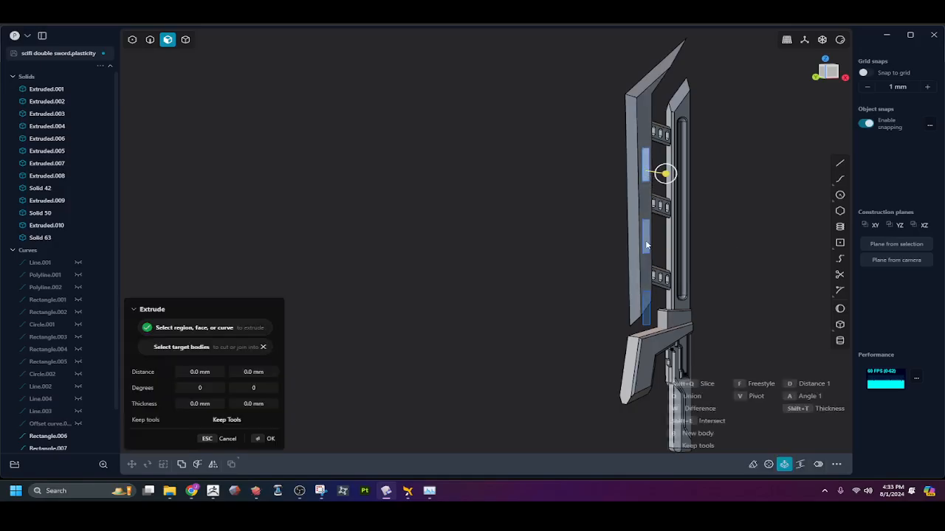
click(647, 246)
click(646, 305)
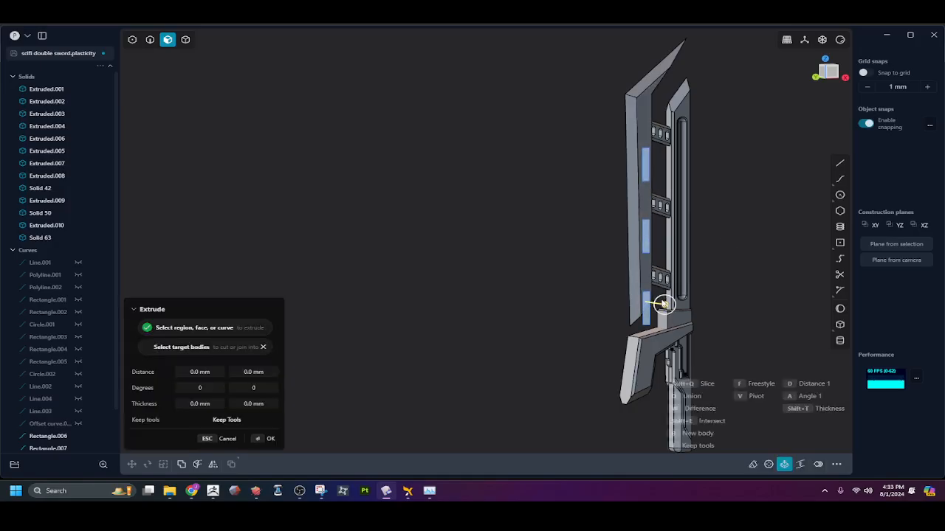
key(Escape)
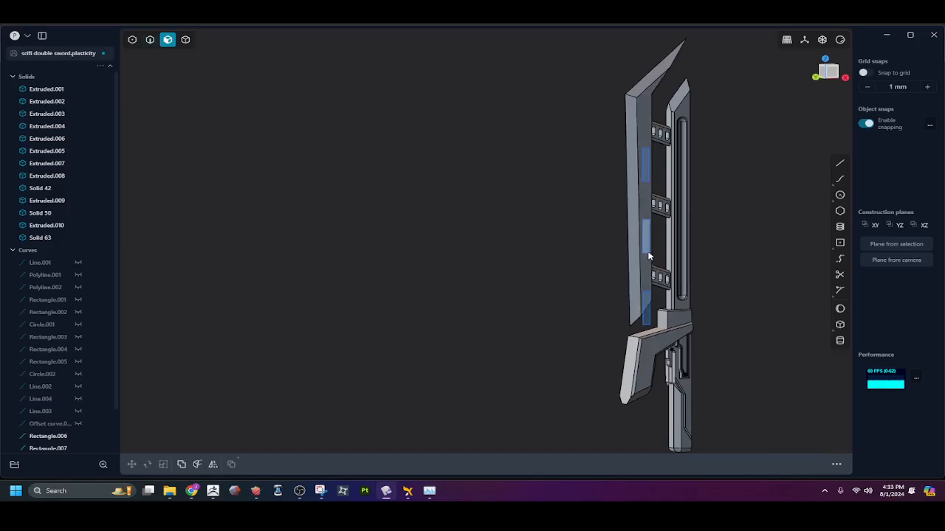
Imprint the three arrayed rectangle curves onto the outer blade's front face
key(2)
click(648, 253)
click(646, 183)
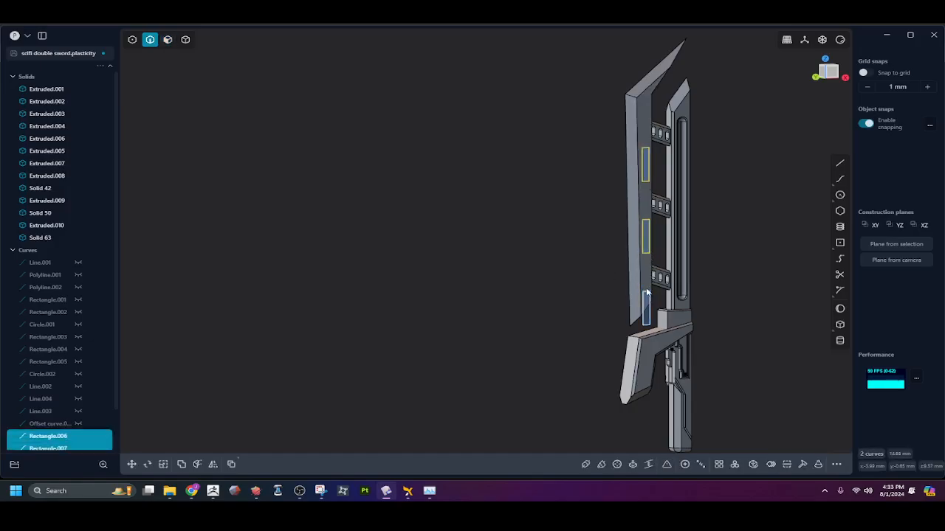
key(KP_1)
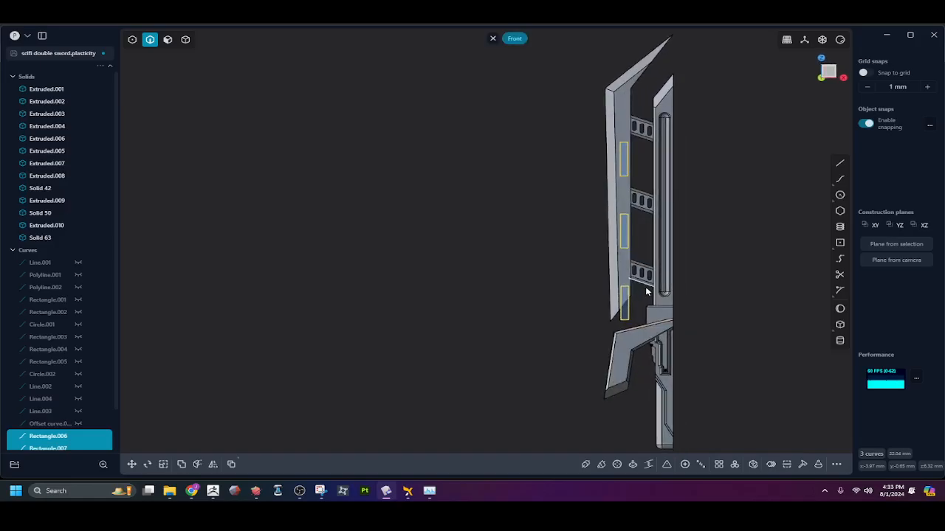
key(shift+i)
click(626, 275)
right_click(575, 296)
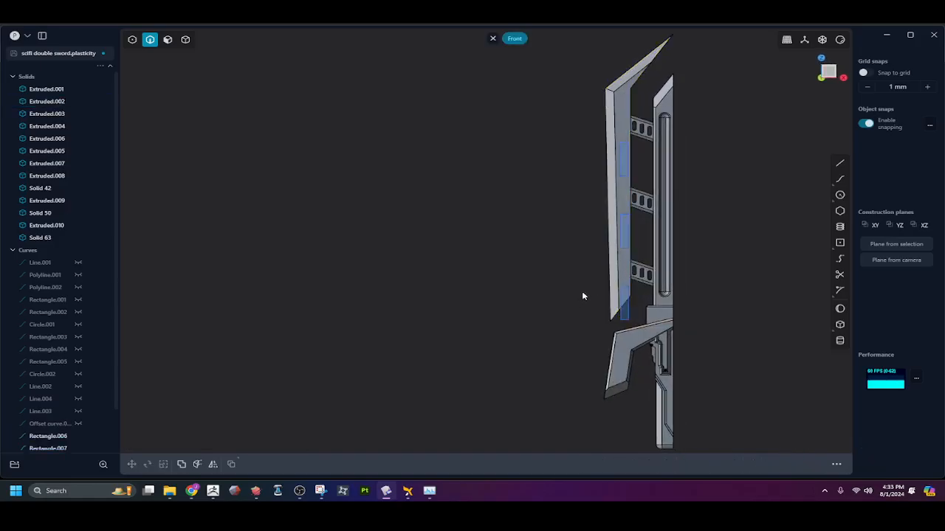
scroll(103, 425, down, 2)
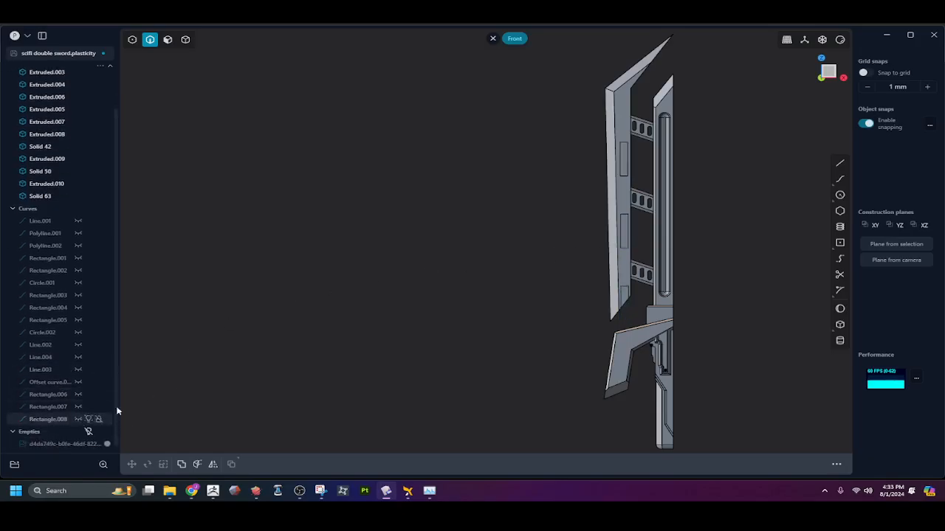
Offset the three imprinted rectangular faces inward through the outer blade to cut slots
click(625, 174)
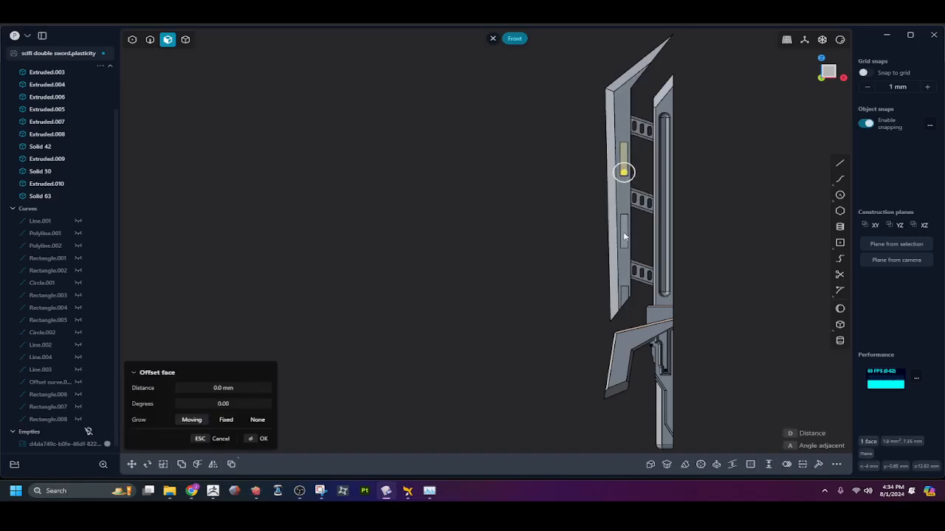
shift+click(624, 234)
shift+click(624, 295)
middle_drag(632, 279, 661, 294)
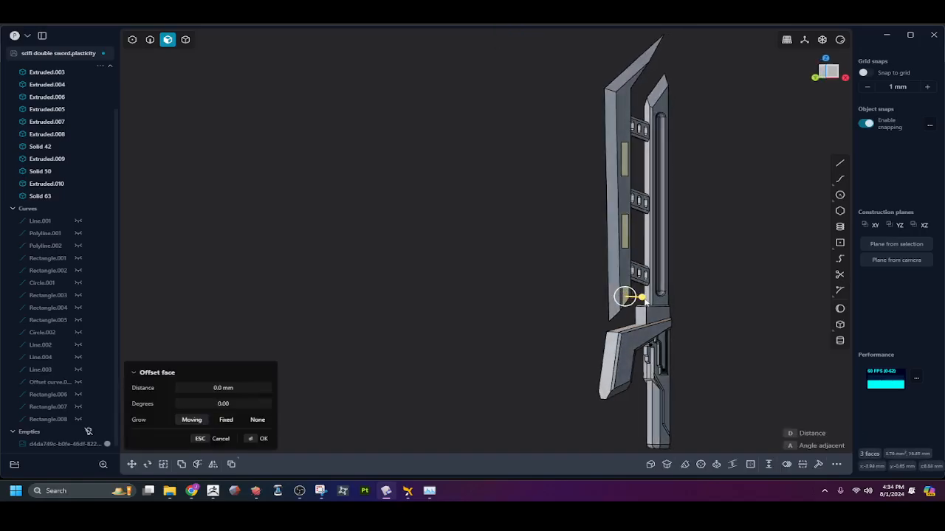
drag(642, 297, 576, 298)
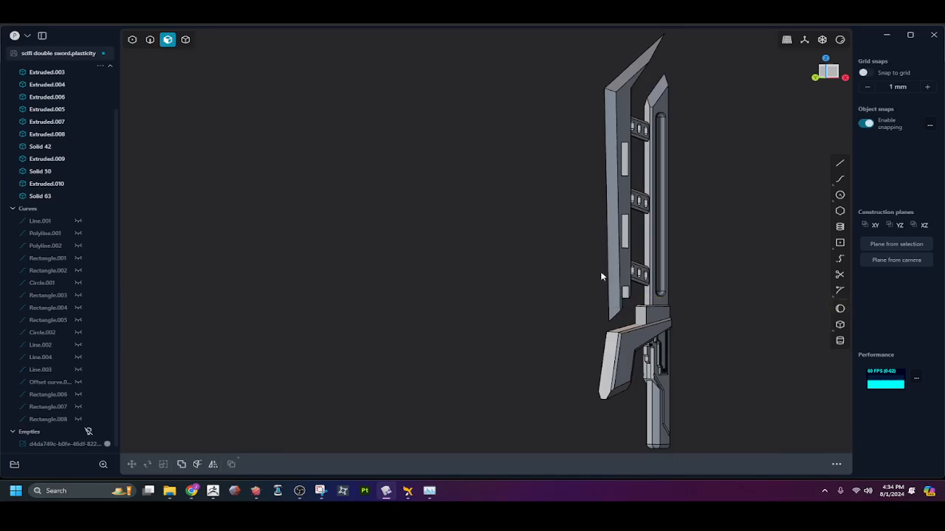
middle_drag(600, 274, 559, 266)
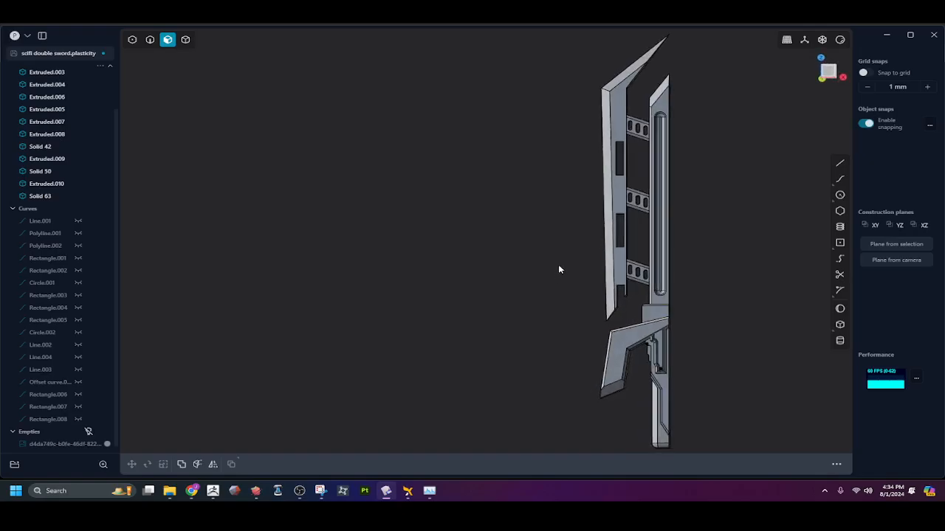
Offset the inner side faces of the three slots by 0.26 mm to narrow the openings
scroll(628, 298, up, 2)
scroll(627, 298, up, 5)
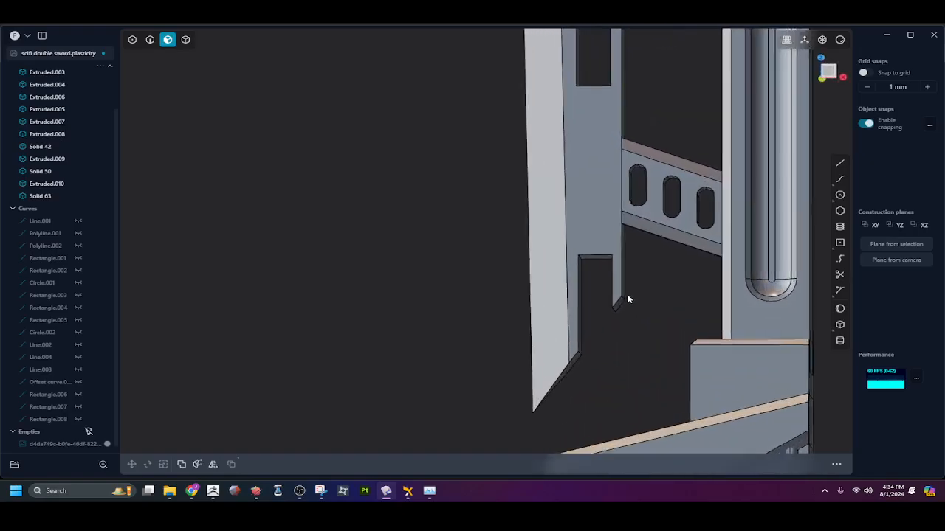
middle_drag(624, 310, 599, 264)
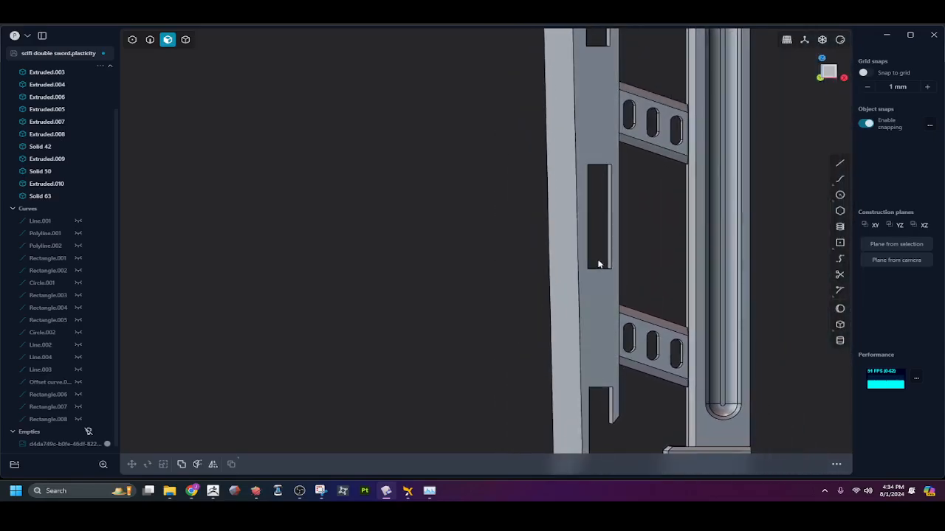
click(609, 249)
shift+middle_drag(617, 159, 606, 196)
shift+click(592, 205)
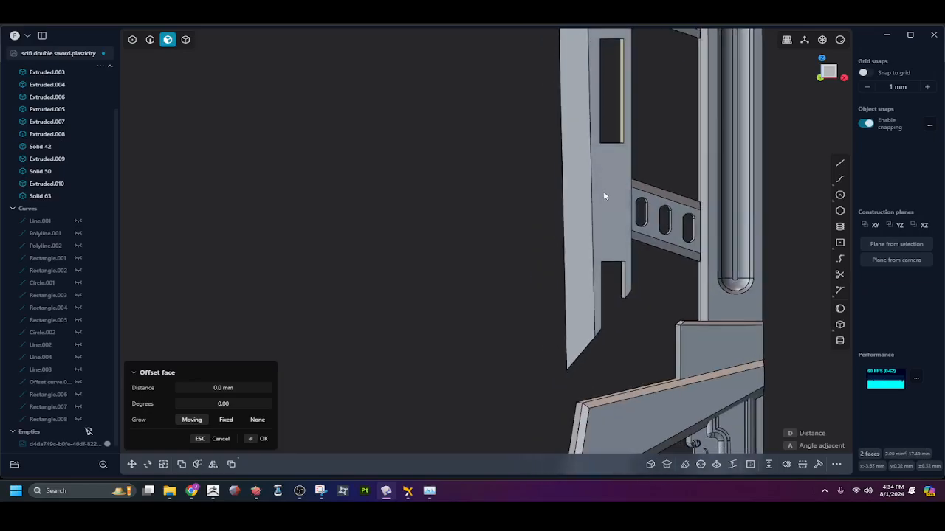
shift+click(624, 275)
drag(621, 275, 577, 278)
scroll(597, 274, down, 5)
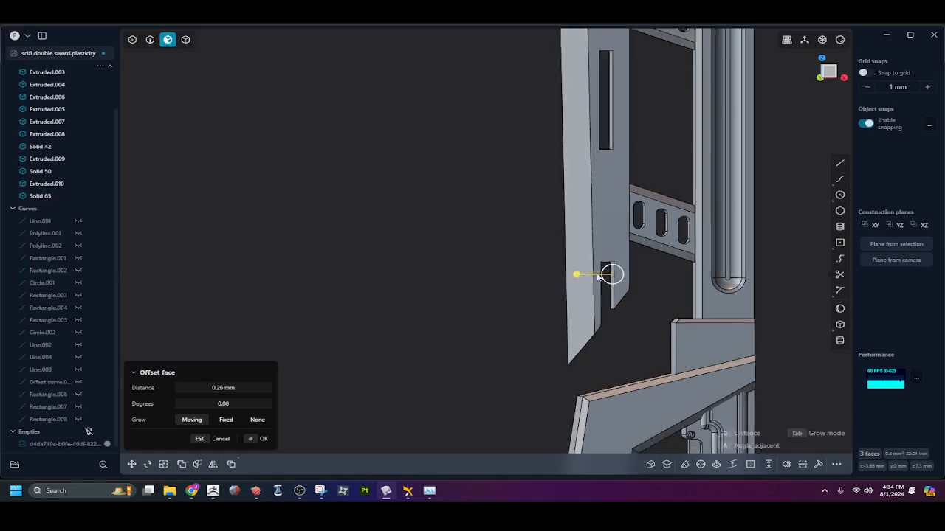
middle_drag(641, 245, 629, 240)
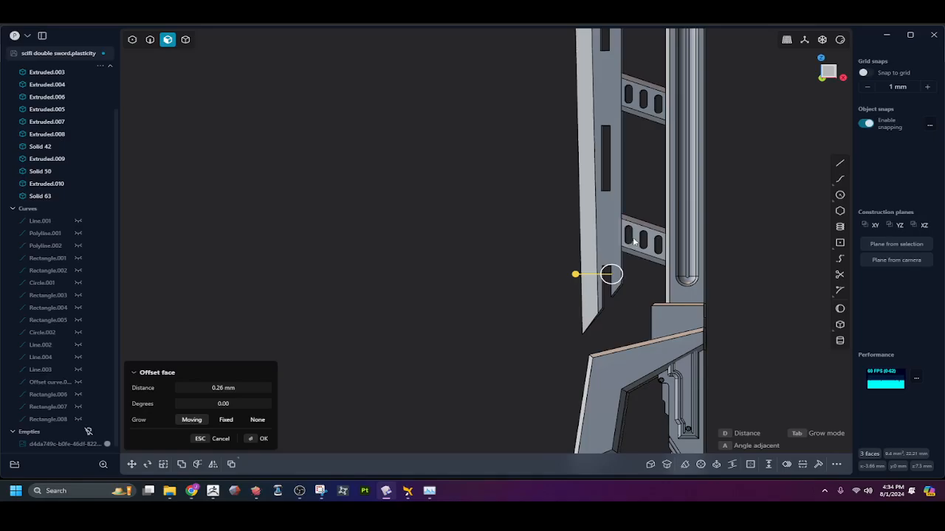
right_click(640, 195)
click(640, 194)
Draw a diagonal line about 5 mm long across the outer blade from its upper inner corner, and unhide the topmost slot's rectangle
scroll(640, 197, down, 5)
scroll(640, 202, down, 5)
shift+middle_drag(638, 197, 627, 215)
scroll(605, 150, up, 2)
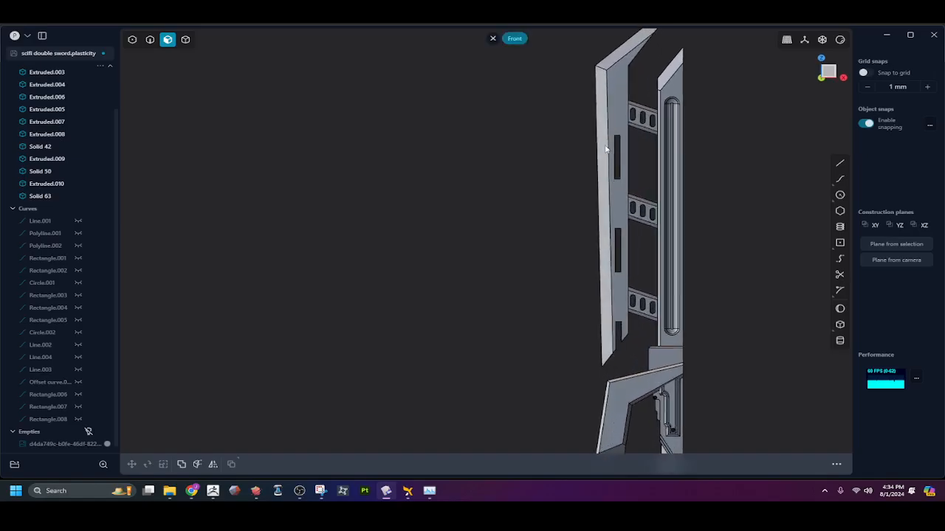
middle_drag(605, 150, 570, 258)
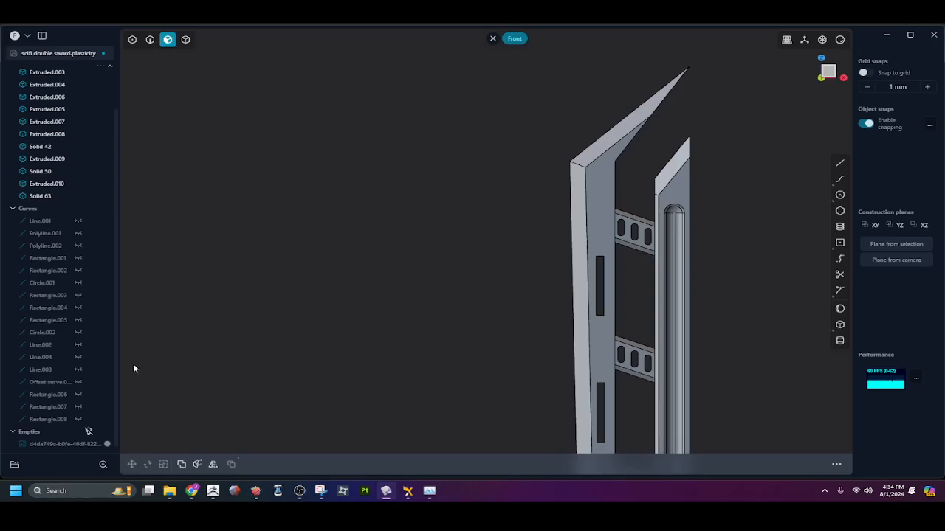
key(l)
click(617, 158)
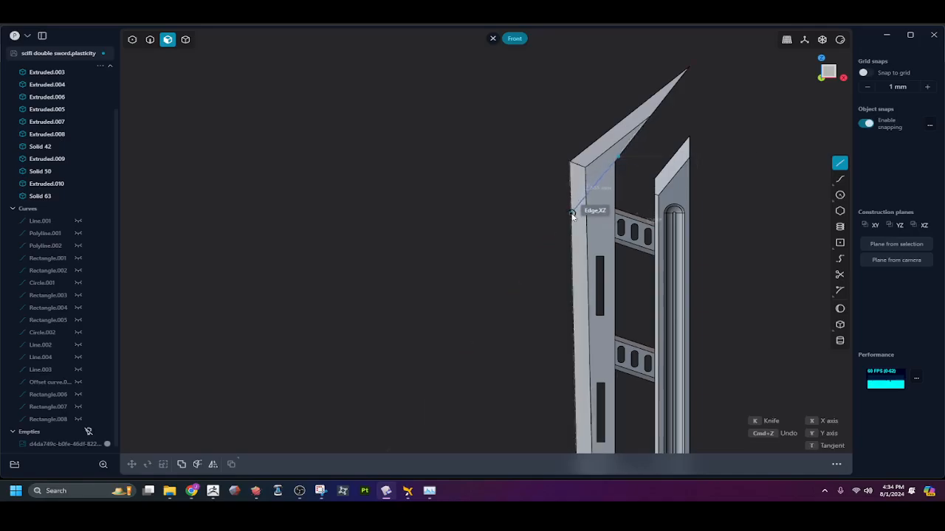
click(555, 237)
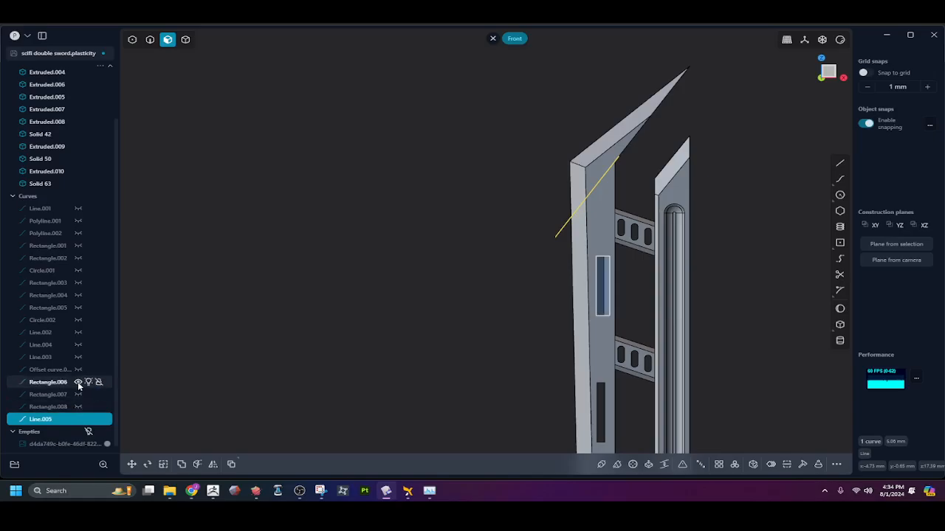
key(KP_1)
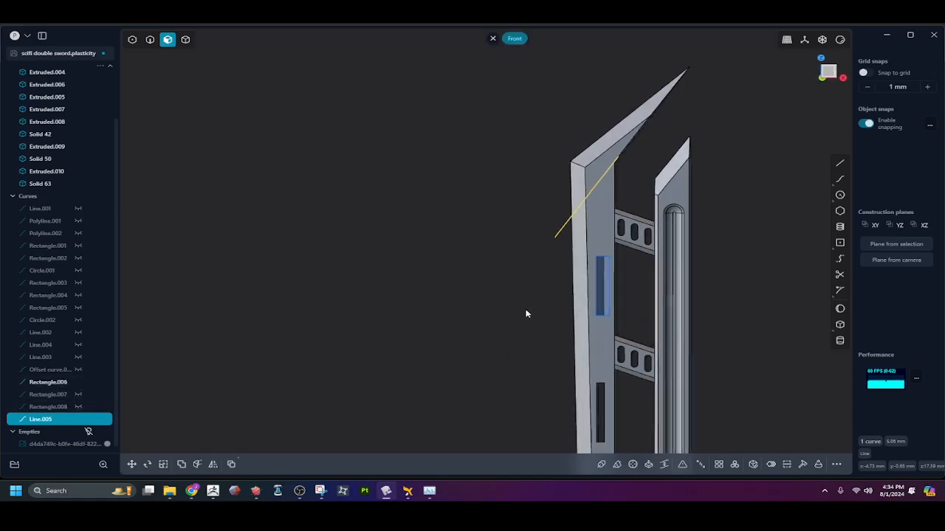
Duplicate the topmost slot's rectangle curve and move the copy 5.87 mm up along Z across the diagonal line
key(2)
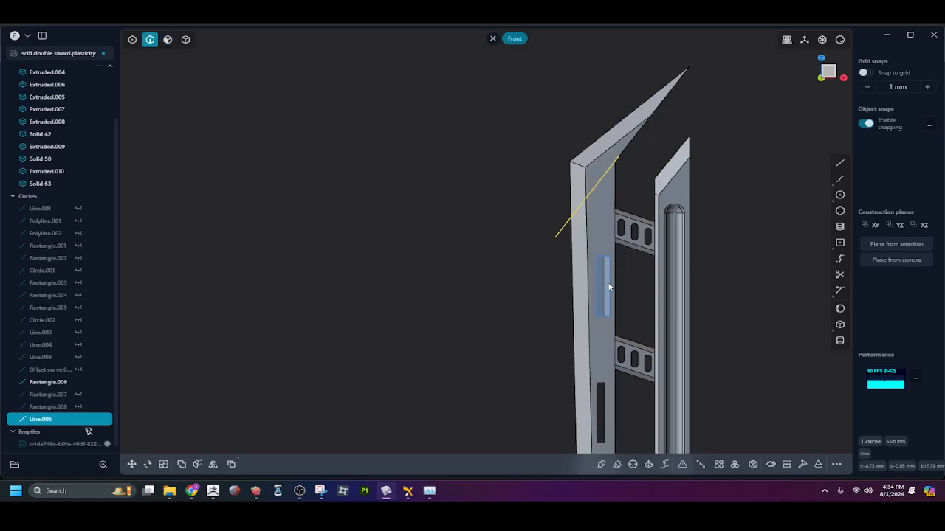
click(607, 288)
scroll(609, 291, up, 2)
scroll(609, 292, up, 3)
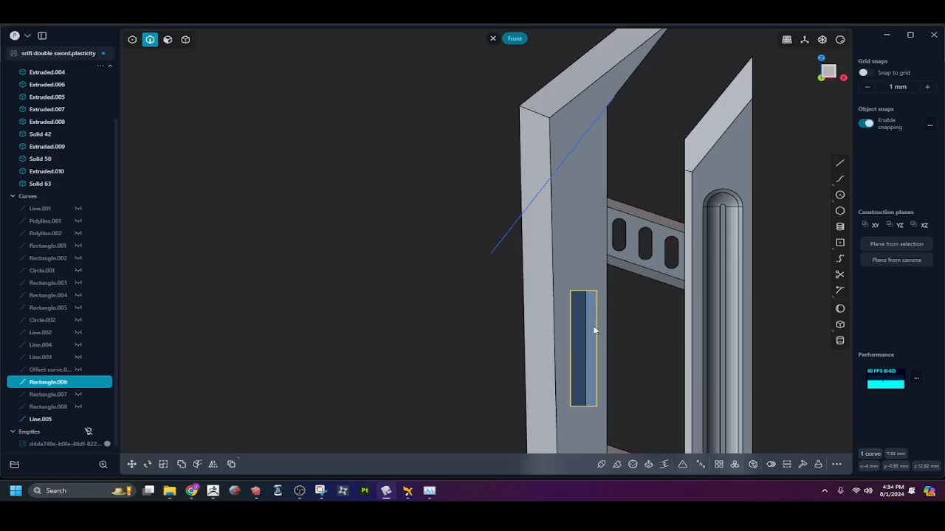
key(g)
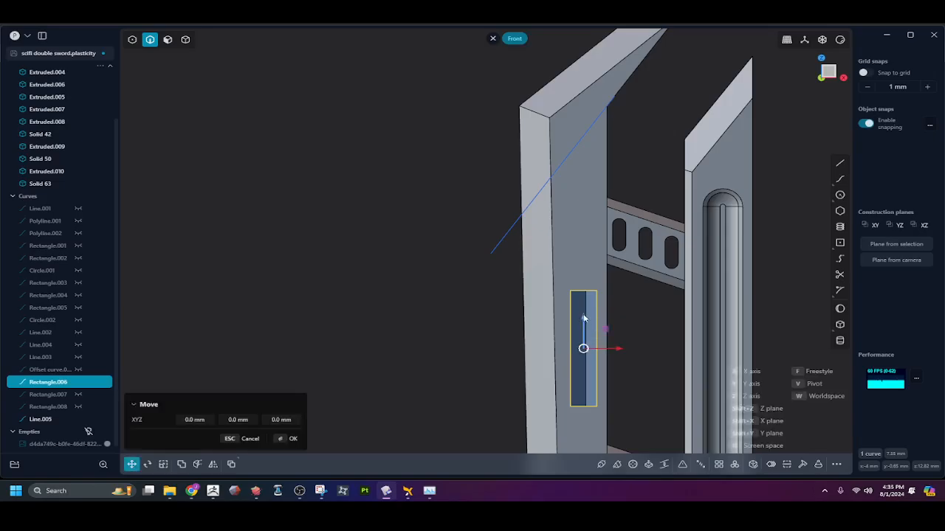
key(shift+d)
drag(583, 318, 567, 97)
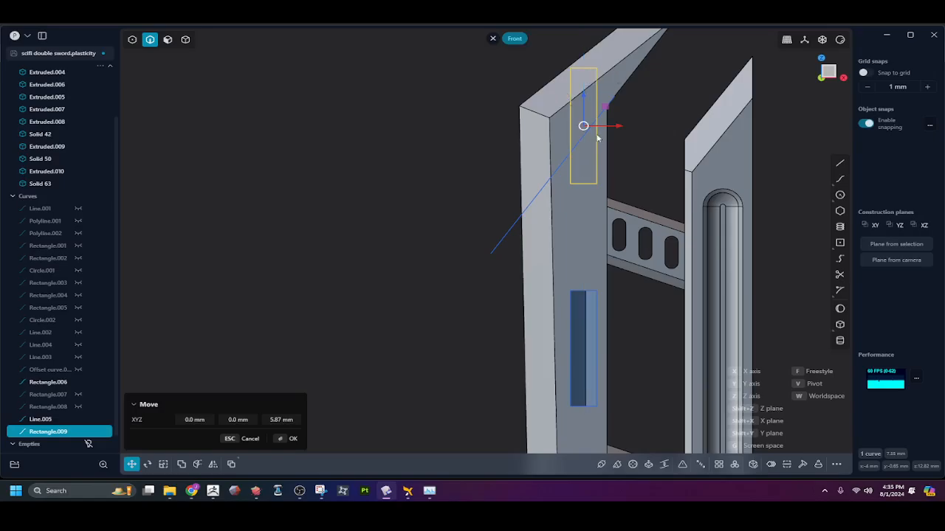
right_click(633, 158)
click(635, 158)
scroll(632, 162, down, 5)
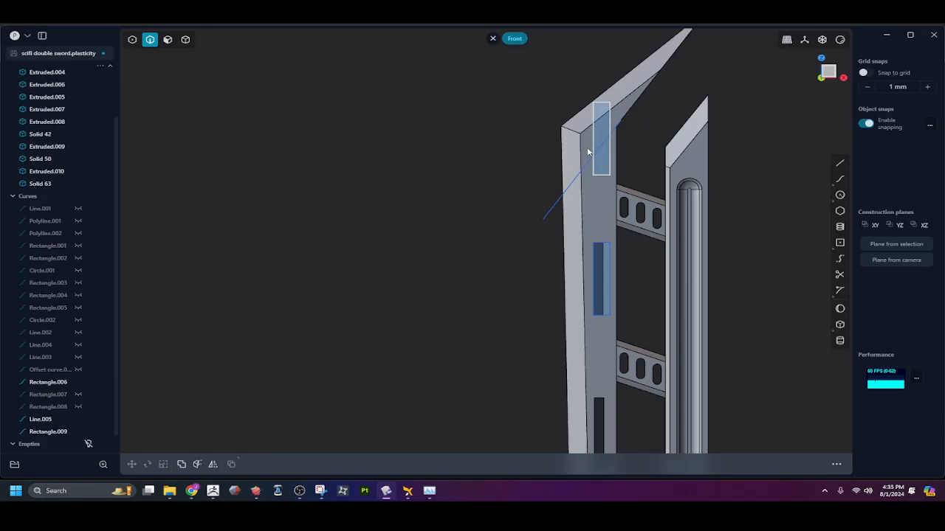
Trim the copied rectangle and the diagonal line into a closed outline with a slanted upper end, and select it
key(t)
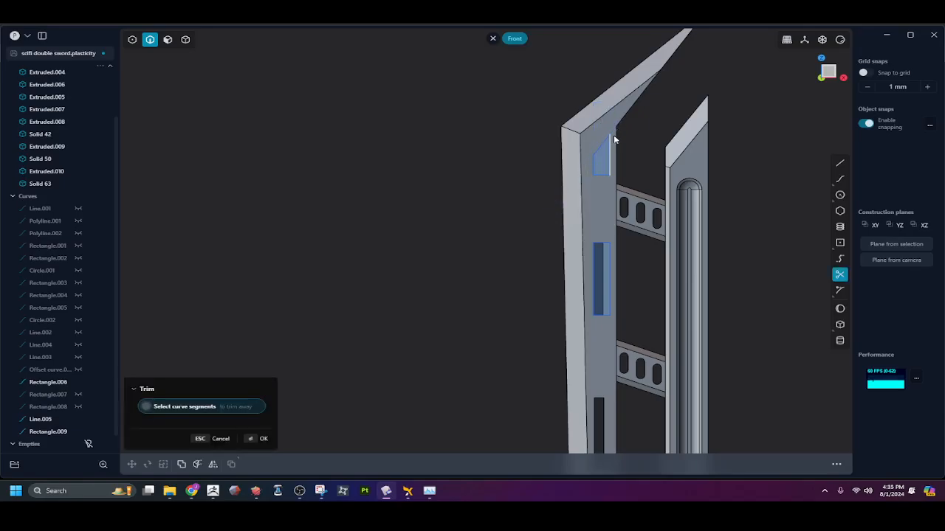
key(Escape)
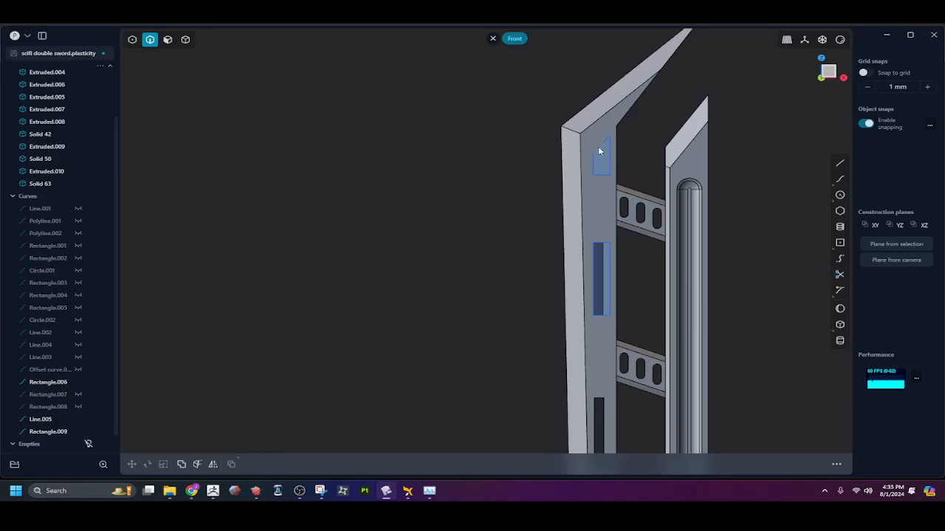
click(599, 151)
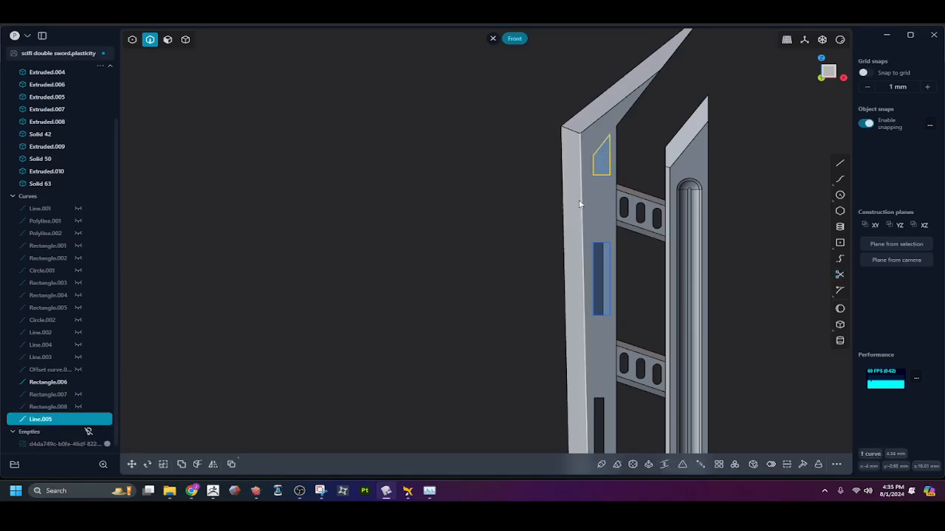
Imprint the slanted outline onto the outer blade's front face in the front view direction, and hide the source curves
middle_drag(602, 171, 639, 172)
click(627, 166)
click(603, 171)
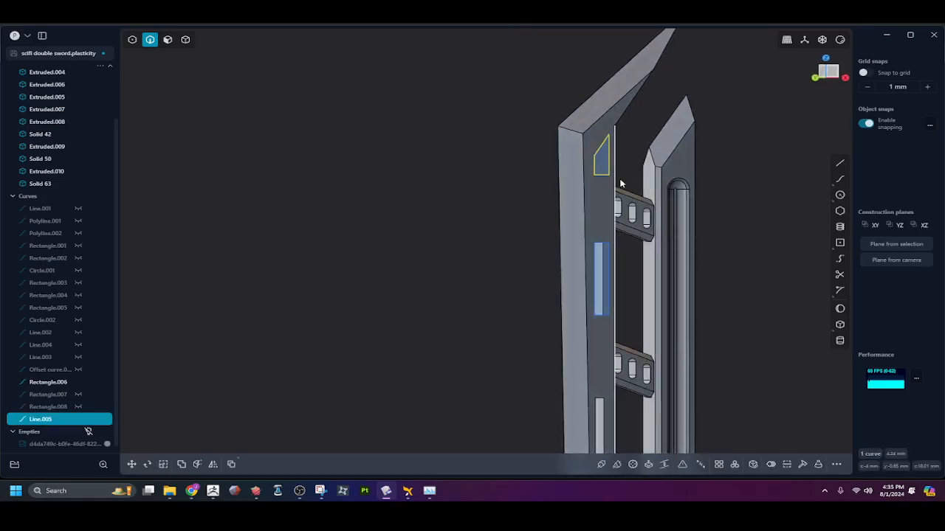
key(KP_1)
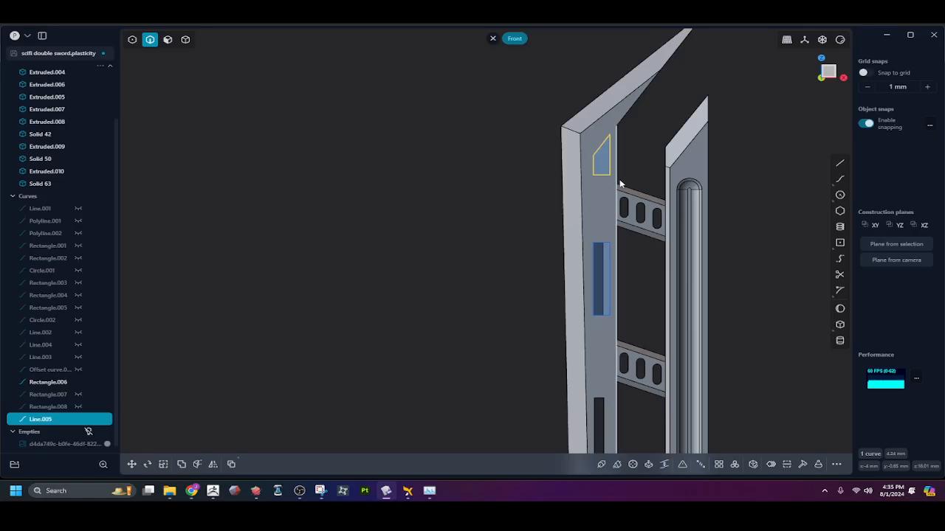
key(shift+i)
click(599, 197)
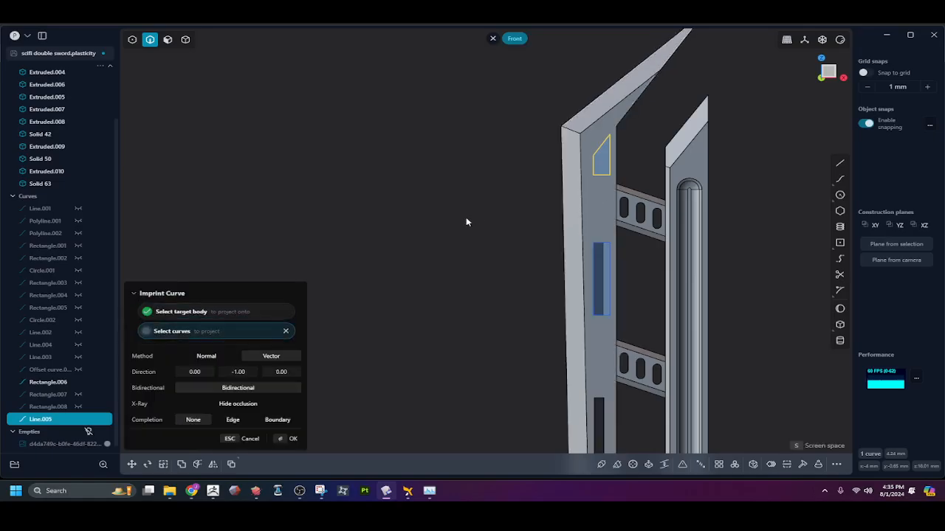
right_click(467, 219)
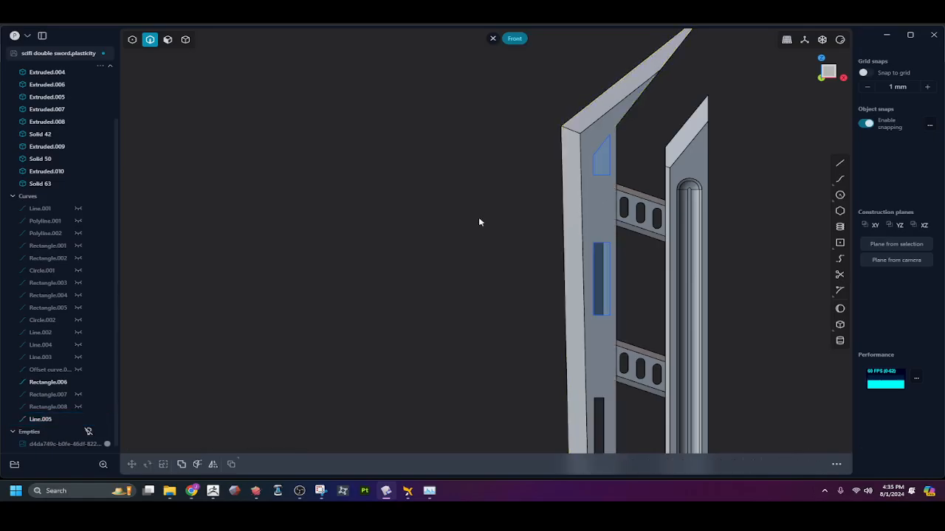
click(599, 177)
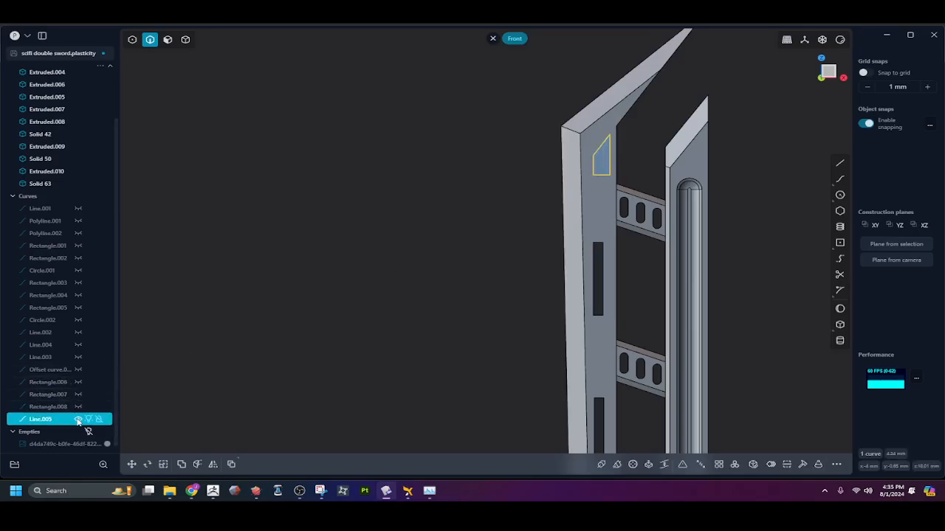
click(79, 419)
Offset the imprinted slanted face inward through the outer blade to cut another slot near its tip
key(3)
click(599, 169)
key(e)
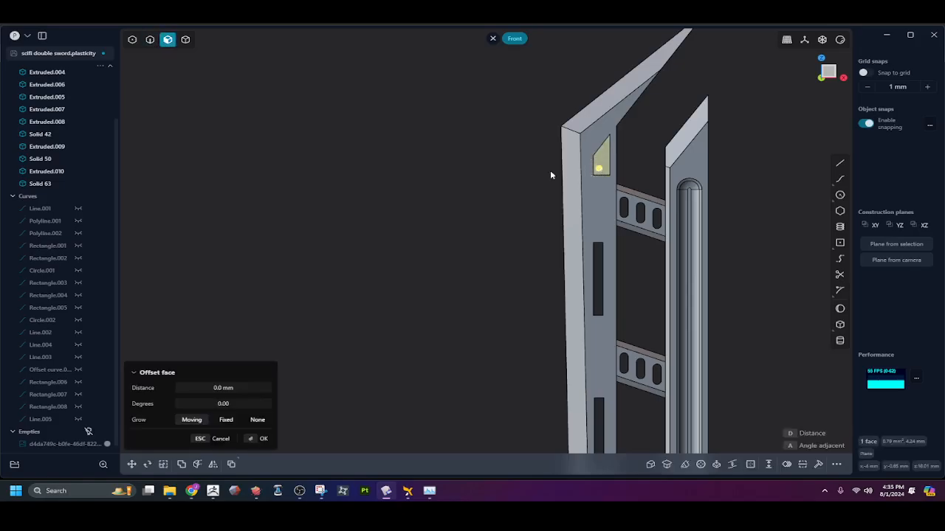
middle_drag(520, 197, 565, 193)
drag(606, 152, 493, 160)
click(492, 160)
Offset the inner side face of the slanted slot to narrow its opening like the other slots
middle_drag(525, 192, 588, 164)
click(601, 160)
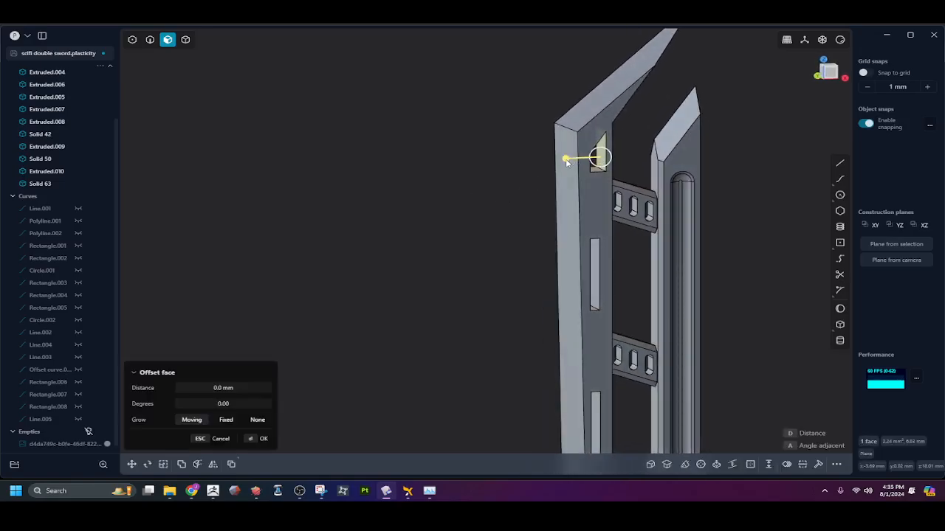
drag(567, 162, 566, 164)
click(595, 253)
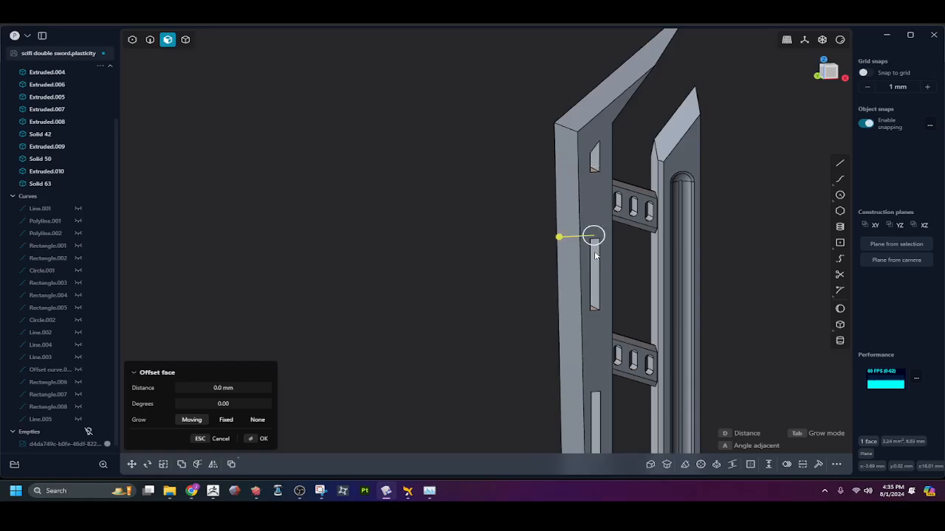
middle_drag(523, 215, 561, 184)
click(599, 172)
click(523, 220)
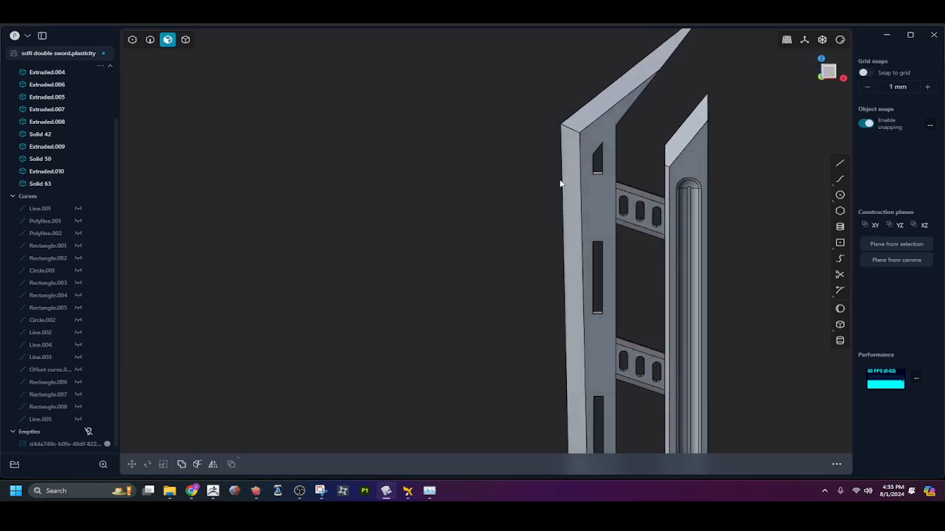
key(KP_1)
scroll(560, 191, down, 6)
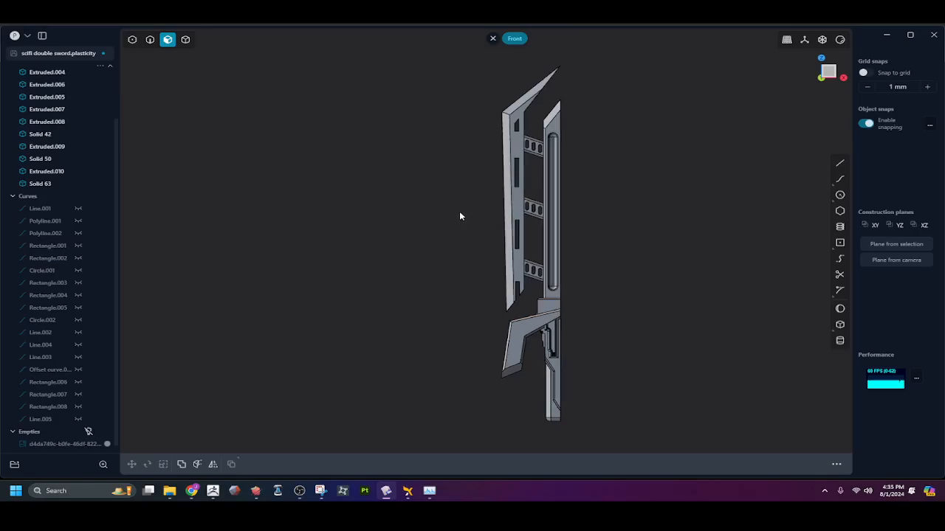
scroll(457, 216, down, 2)
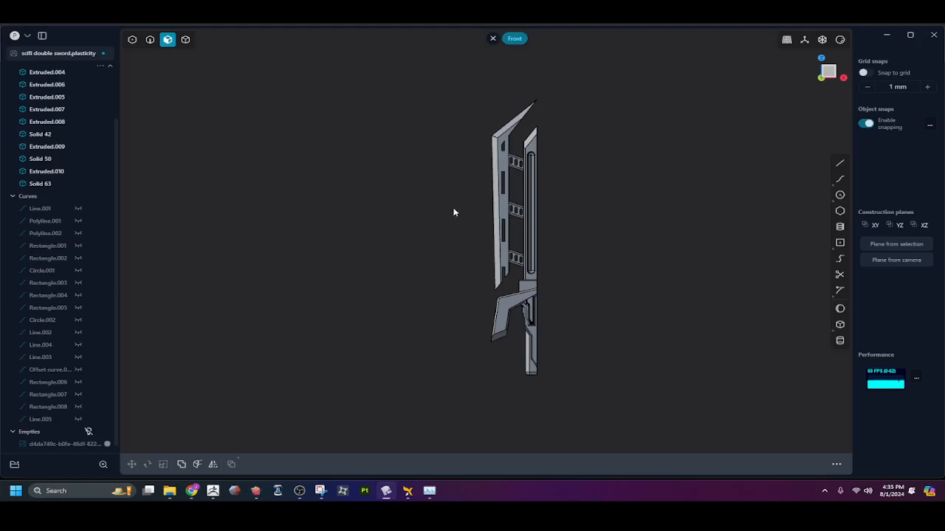
middle_drag(453, 211, 534, 306)
scroll(522, 319, up, 7)
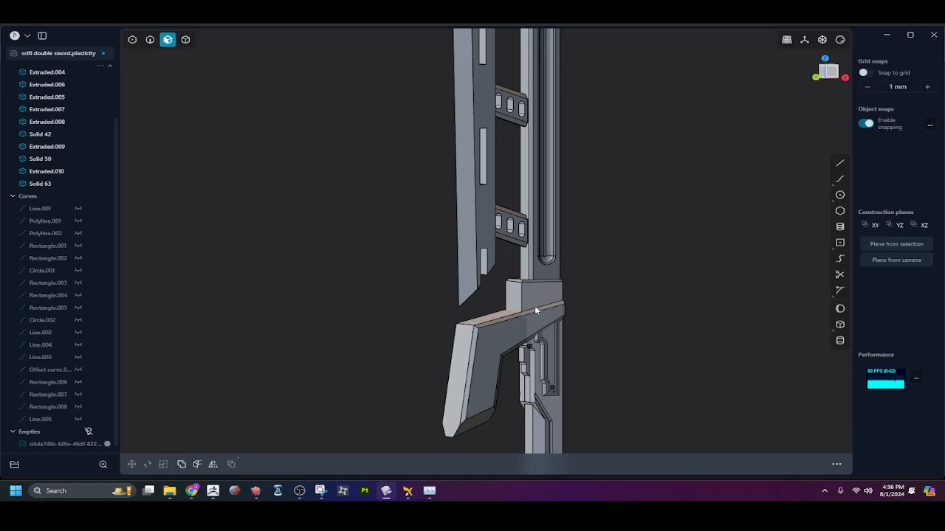
key(2)
click(521, 295)
key(f)
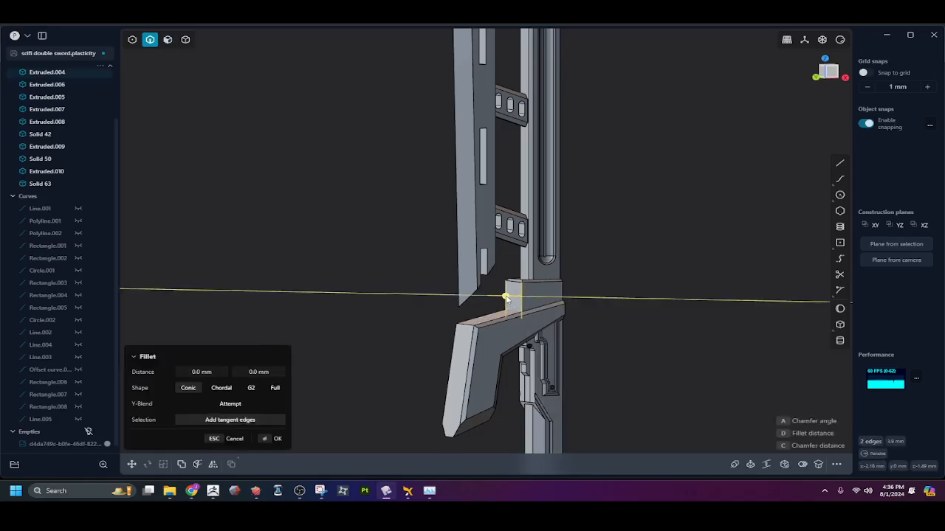
click(510, 298)
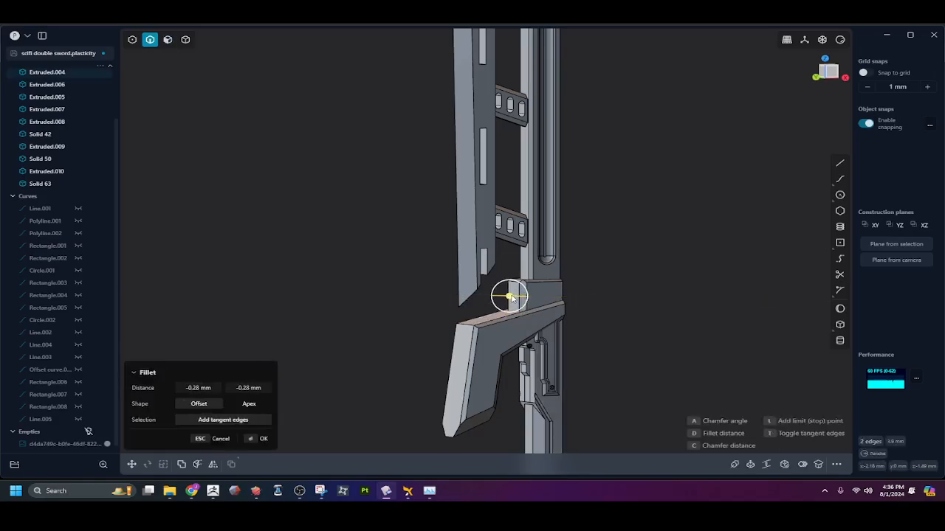
middle_drag(511, 299, 508, 355)
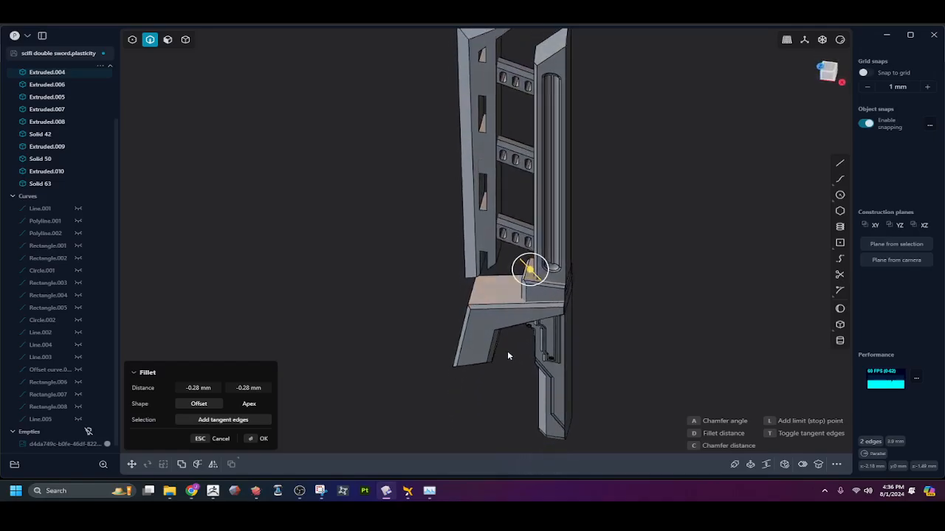
click(530, 273)
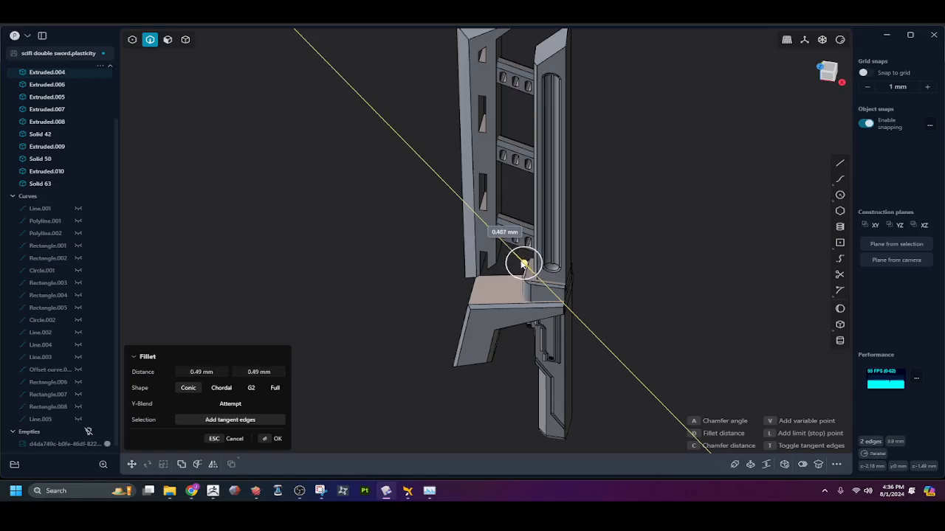
drag(523, 264, 521, 261)
scroll(510, 333, up, 2)
middle_drag(510, 334, 585, 308)
key(Return)
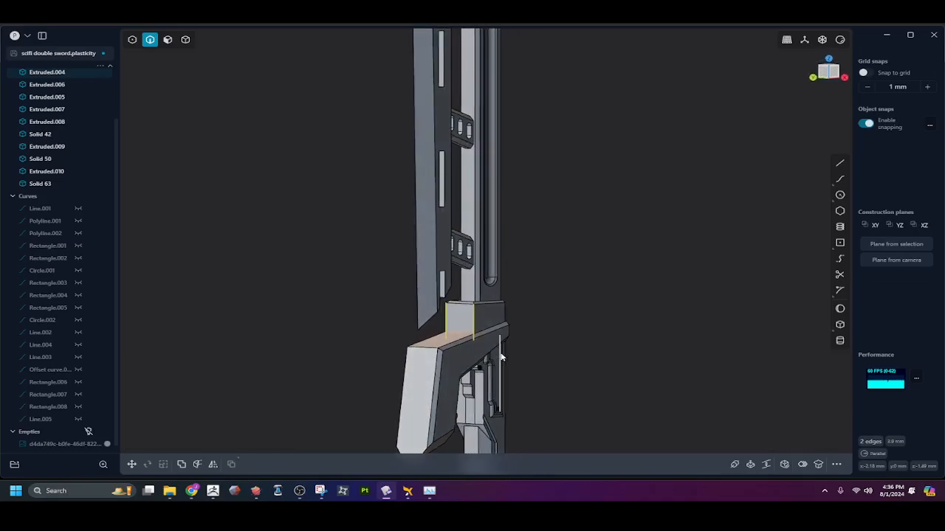
Add a loop cut across the outer side face of the block above the guard, near the face's lower edge
shift+middle_drag(501, 357, 561, 340)
key(3)
click(536, 316)
key(o)
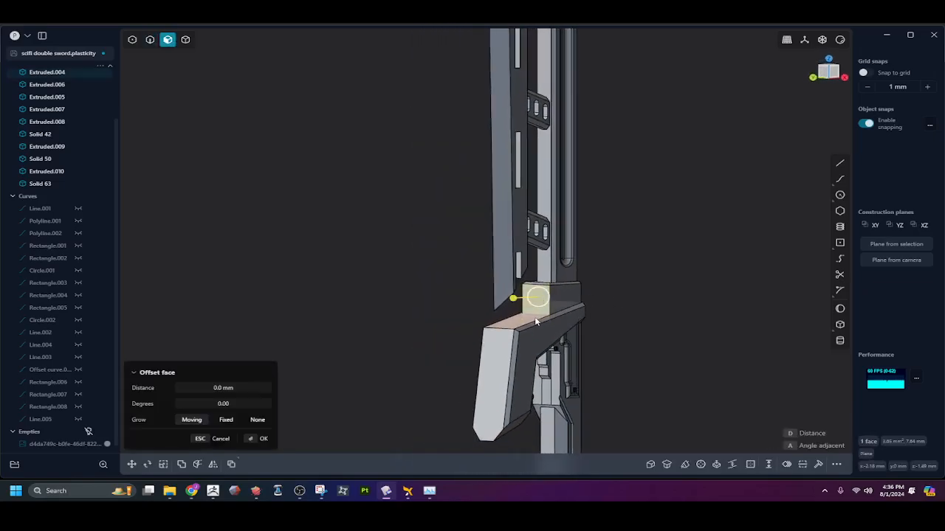
key(ctrl+r)
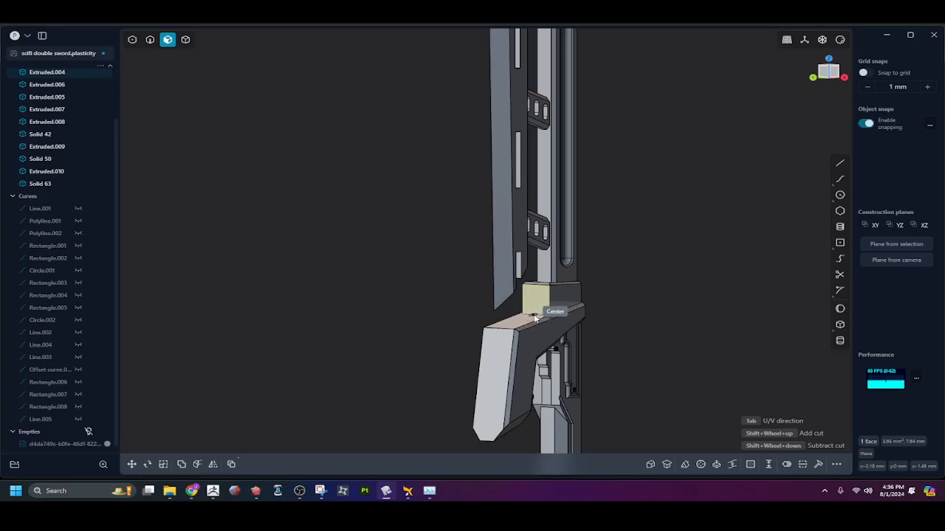
click(535, 318)
click(549, 308)
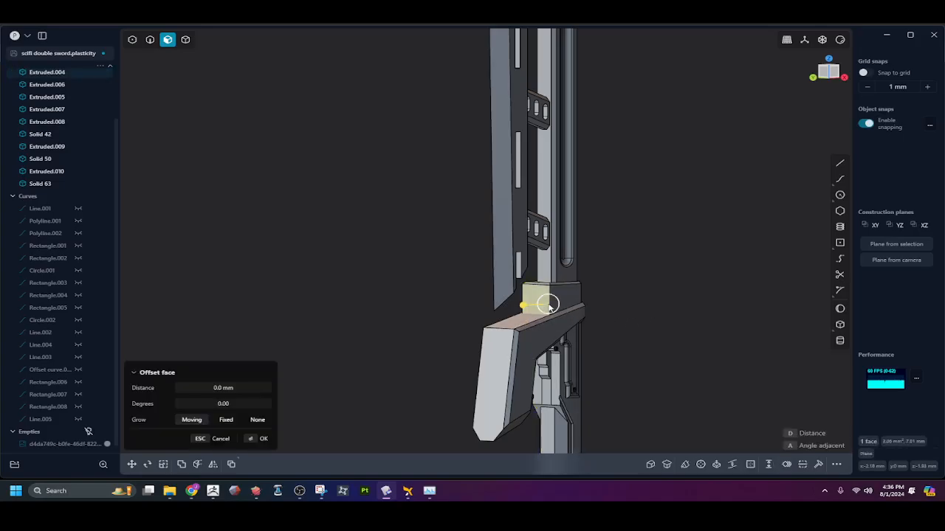
click(609, 299)
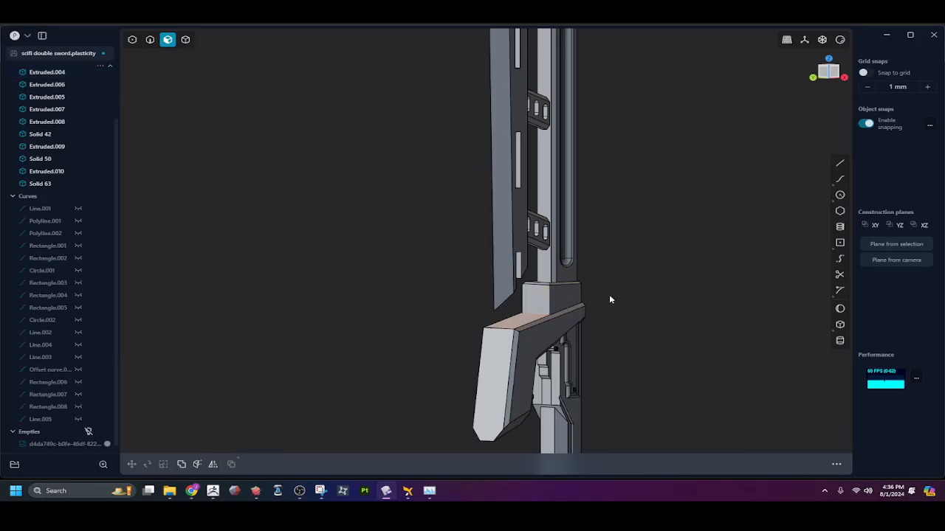
Fillet the two vertical edges on the outer side of the block above the guard
click(549, 301)
key(f)
shift+click(521, 304)
drag(522, 304, 508, 319)
key(Escape)
middle_drag(679, 335, 618, 373)
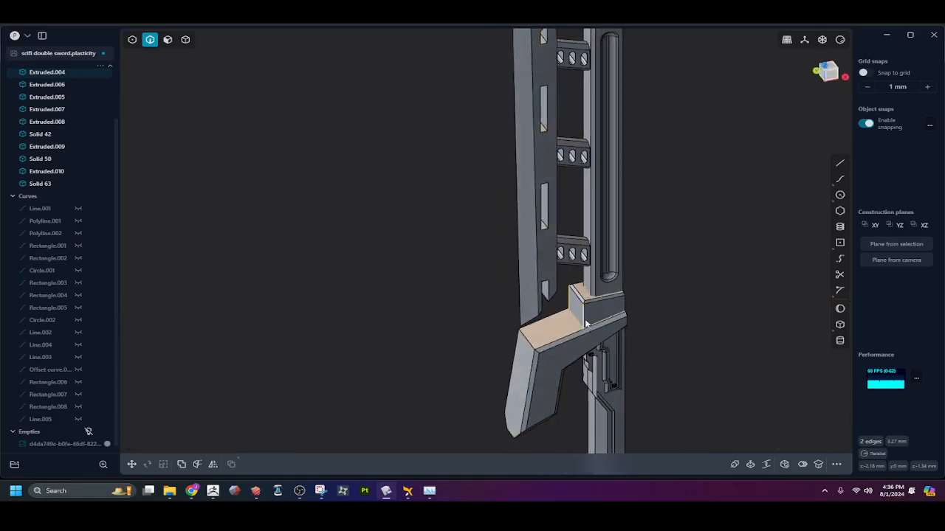
key(f)
drag(574, 306, 569, 303)
right_click(693, 341)
middle_drag(615, 350, 594, 289)
middle_drag(590, 299, 597, 368)
Select all the sword's solids and scale them along Y to about 0.83 to make the sword thinner
scroll(598, 368, down, 2)
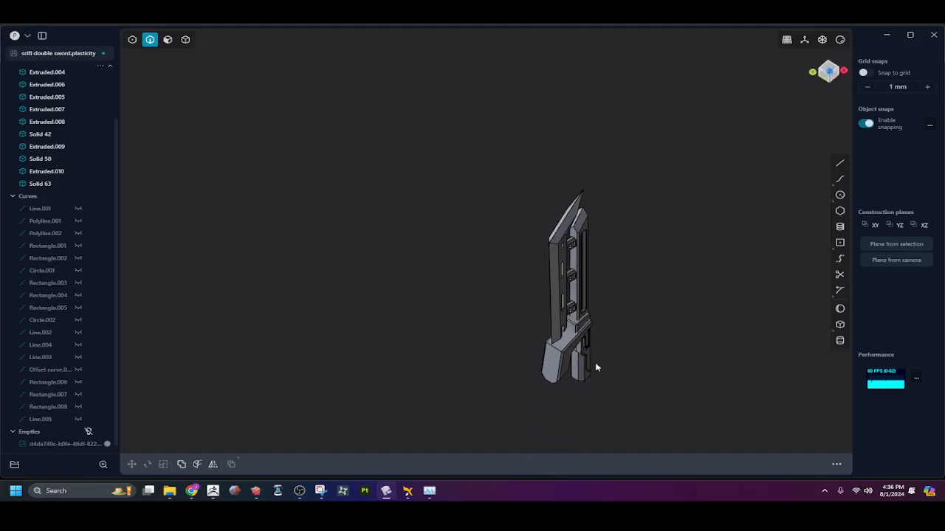
drag(627, 147, 471, 451)
key(s)
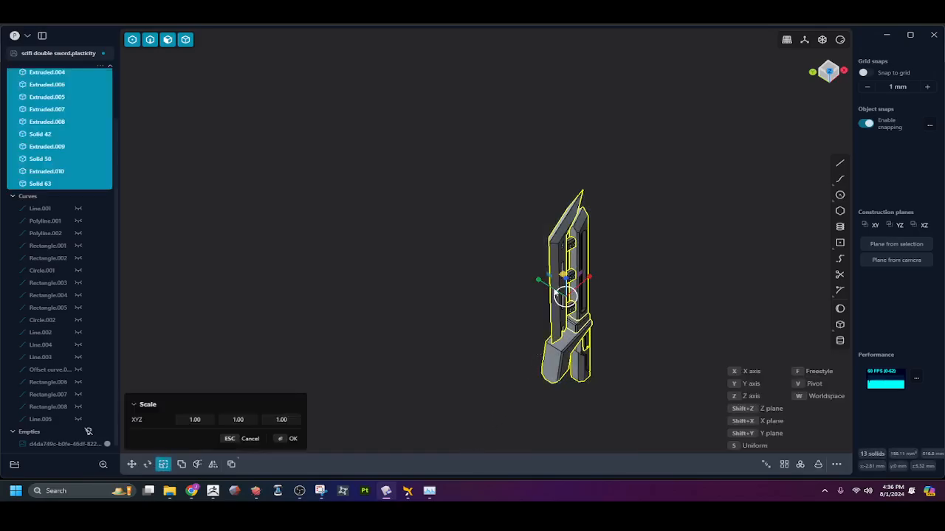
drag(540, 281, 544, 285)
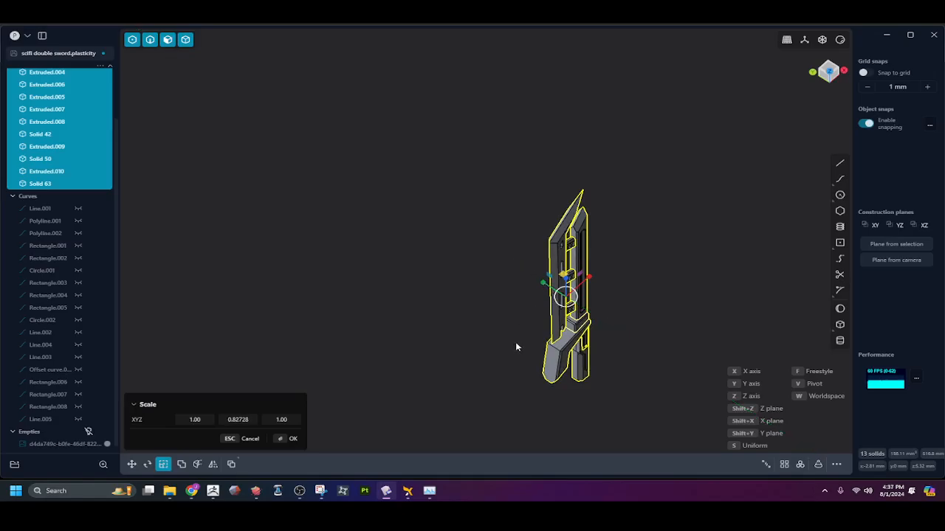
right_click(516, 341)
middle_drag(530, 384, 480, 335)
click(502, 367)
middle_drag(501, 367, 552, 337)
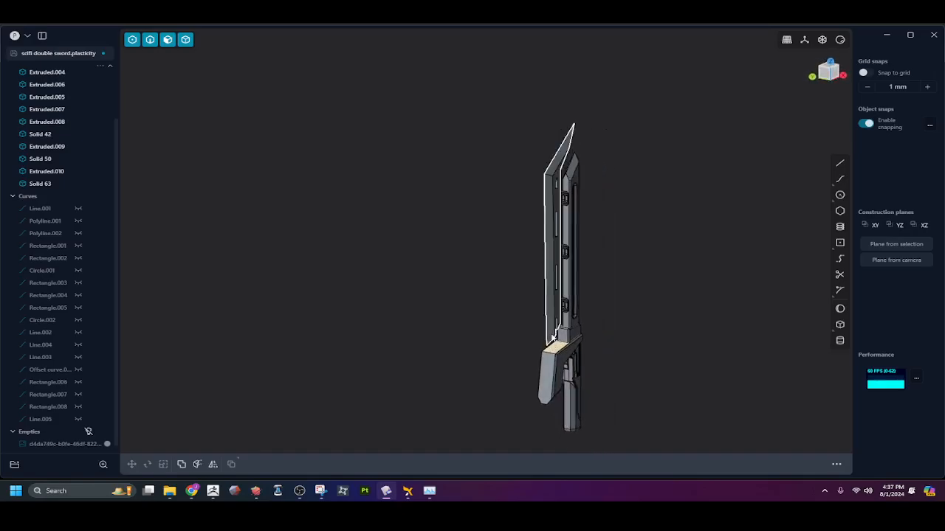
Scale only the outer blade up slightly along Y to thicken it
click(554, 307)
key(s)
drag(532, 232, 523, 230)
click(494, 296)
middle_drag(494, 296, 361, 307)
scroll(361, 307, up, 6)
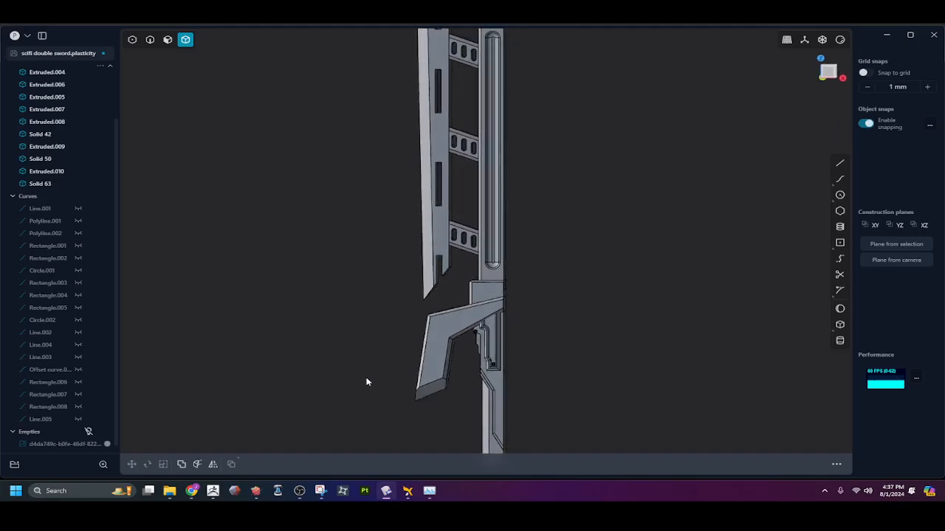
Try a 1 mm fillet on the guard's inner corner edge, where the arm bends downward
middle_drag(367, 381, 401, 385)
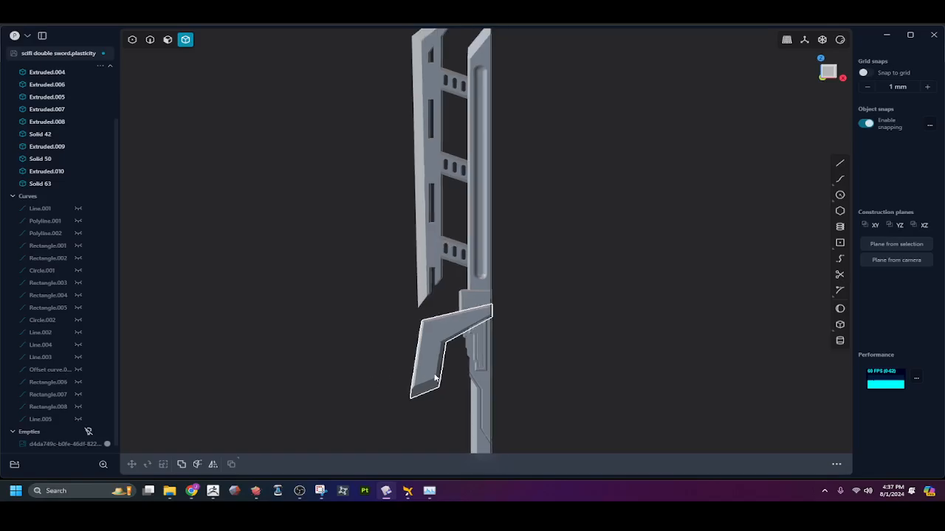
scroll(502, 345, up, 5)
middle_drag(500, 354, 518, 302)
scroll(490, 371, down, 5)
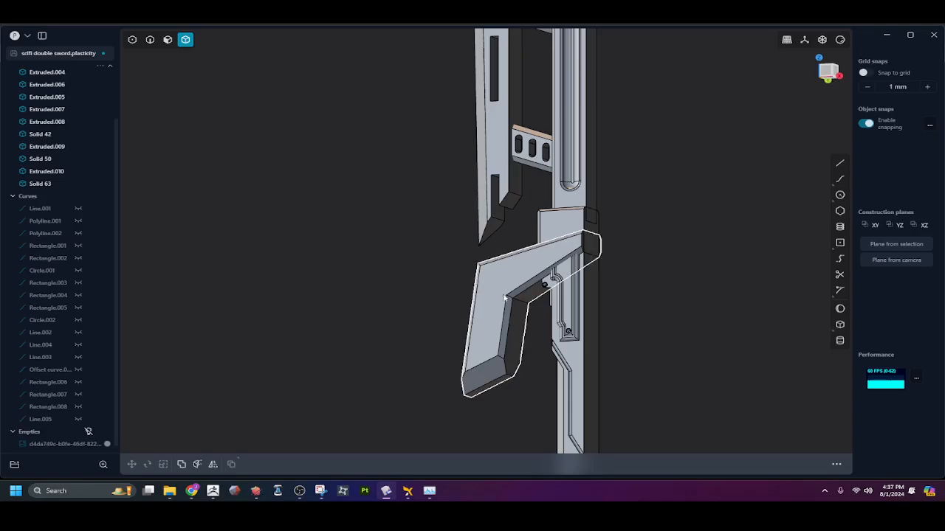
key(2)
click(519, 303)
key(f)
drag(518, 303, 529, 326)
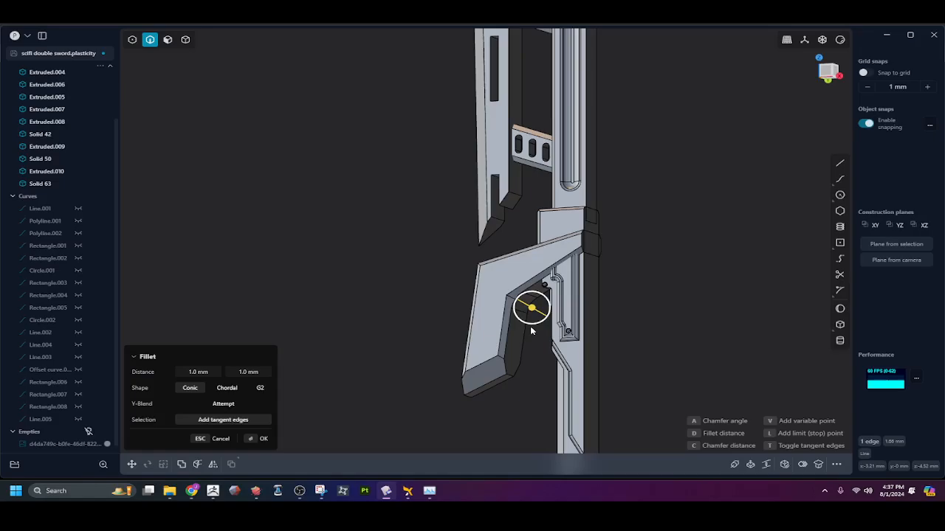
middle_drag(530, 325, 561, 341)
key(Return)
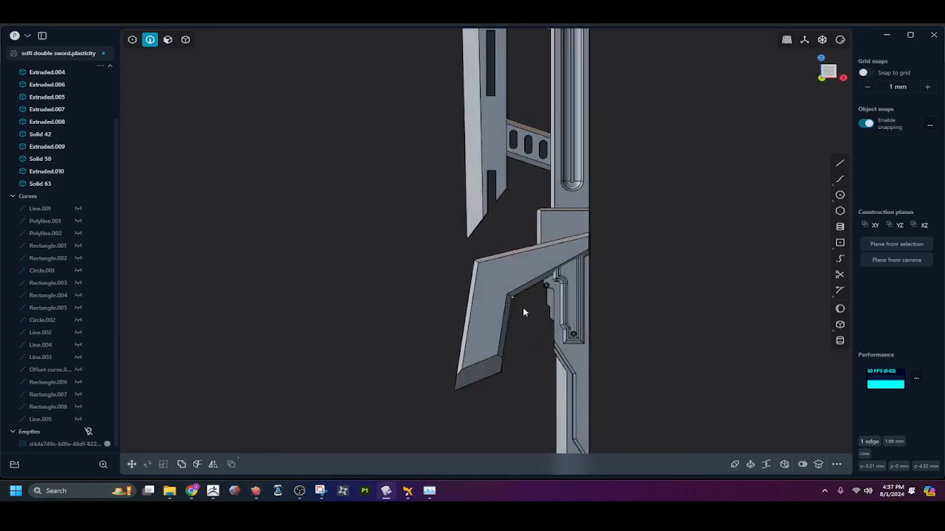
Try the fillet again on the same inner corner edge of the guard's bend
middle_drag(518, 306, 495, 296)
key(f)
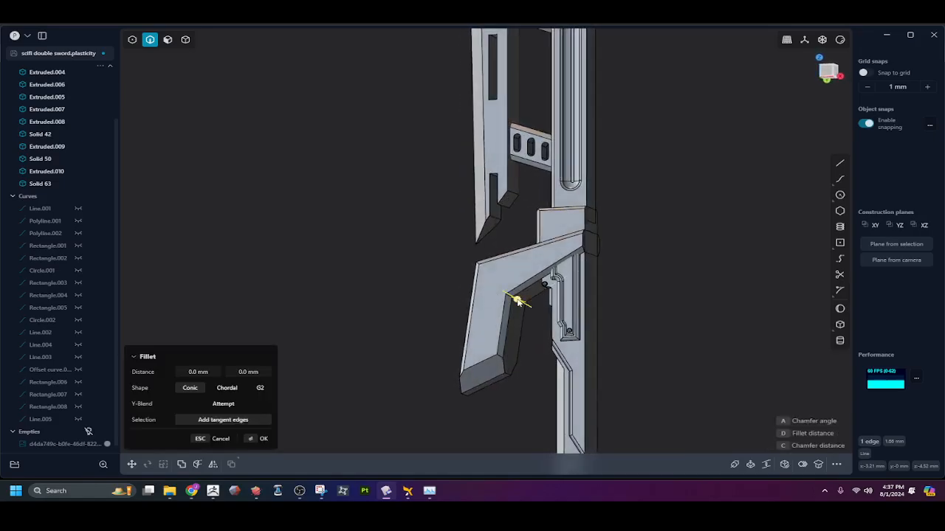
drag(526, 310, 533, 328)
middle_drag(533, 328, 553, 343)
key(Return)
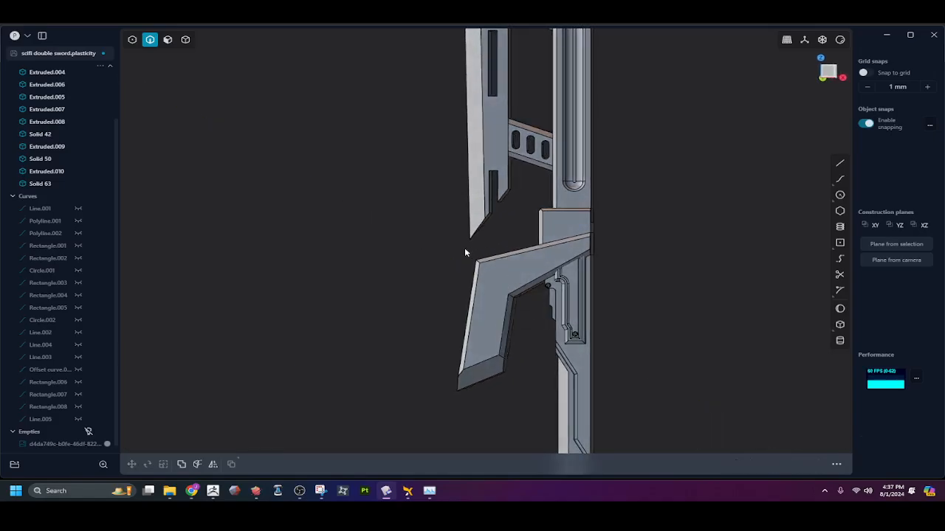
Try a chamfer of about 1.38 mm on the upper outer corner edge of the guard
middle_drag(465, 247, 472, 257)
click(472, 256)
key(f)
drag(476, 260, 493, 283)
middle_drag(422, 299, 391, 287)
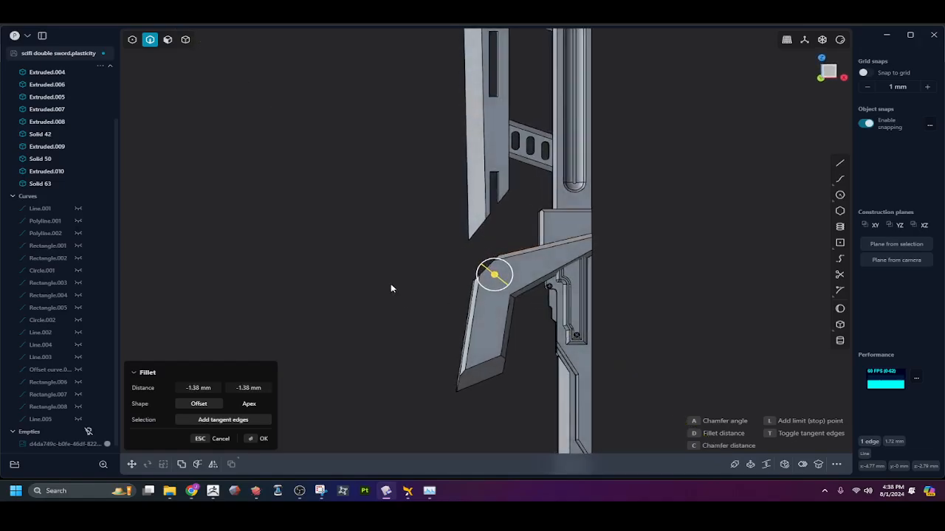
key(Return)
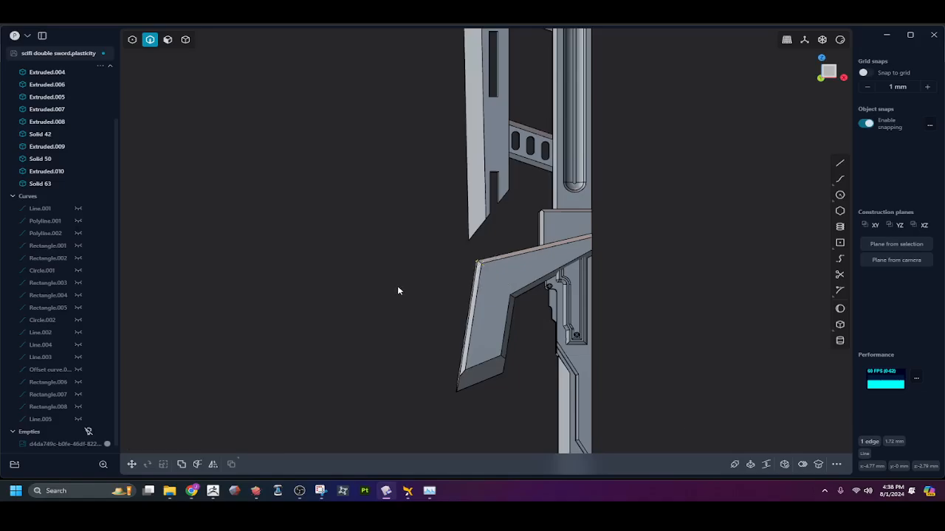
middle_drag(424, 286, 398, 358)
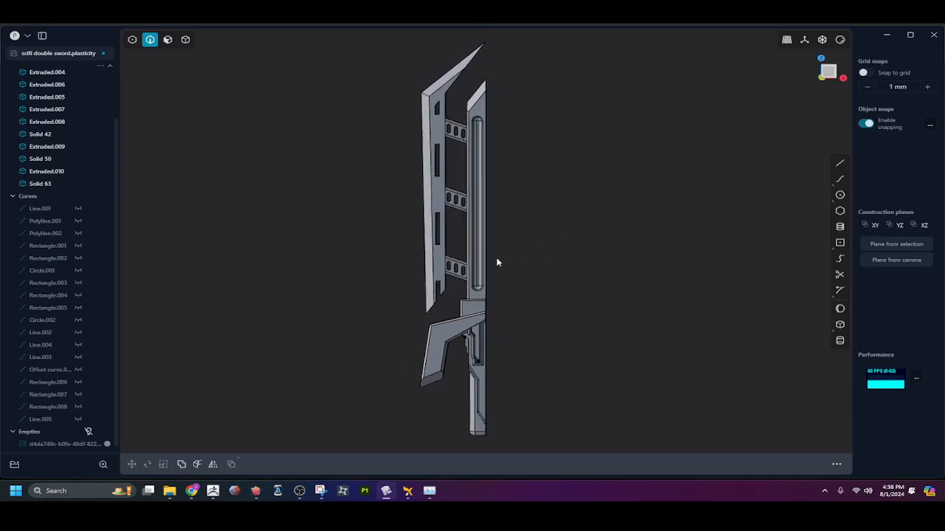
click(304, 498)
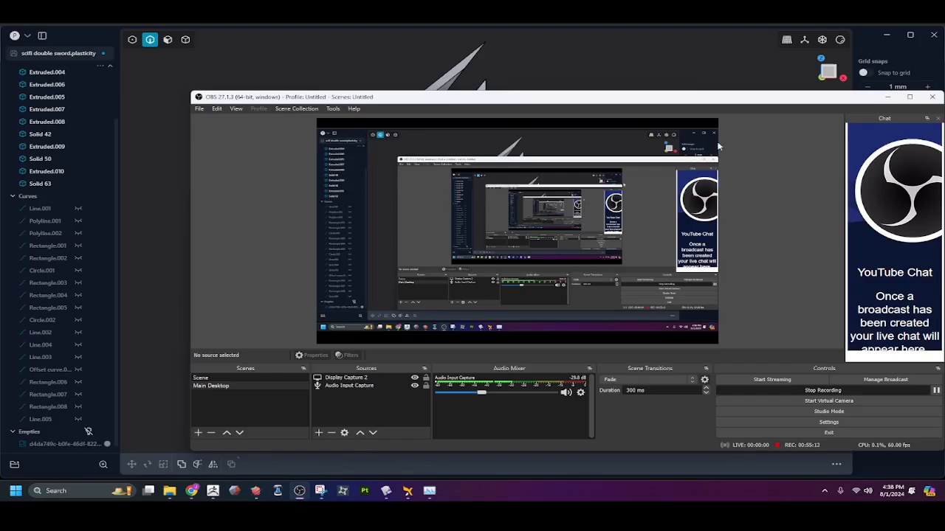
drag(713, 101, 637, 90)
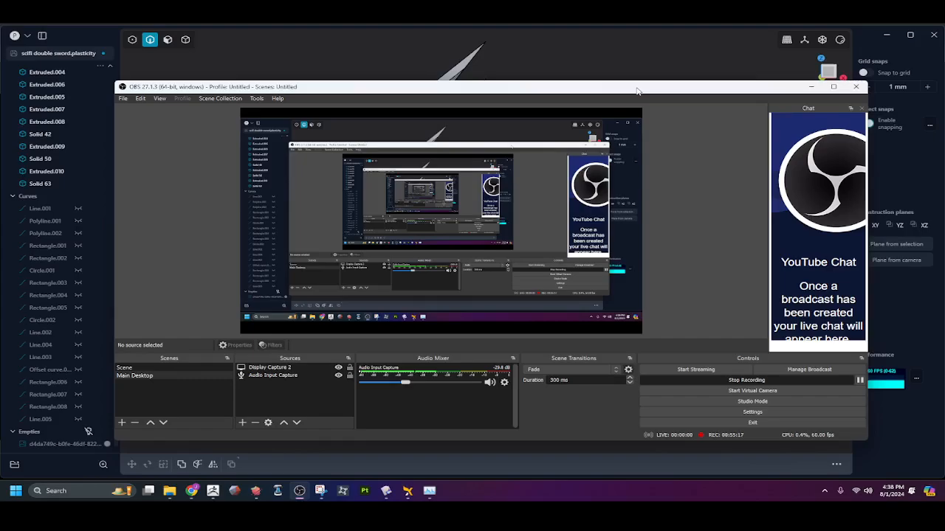